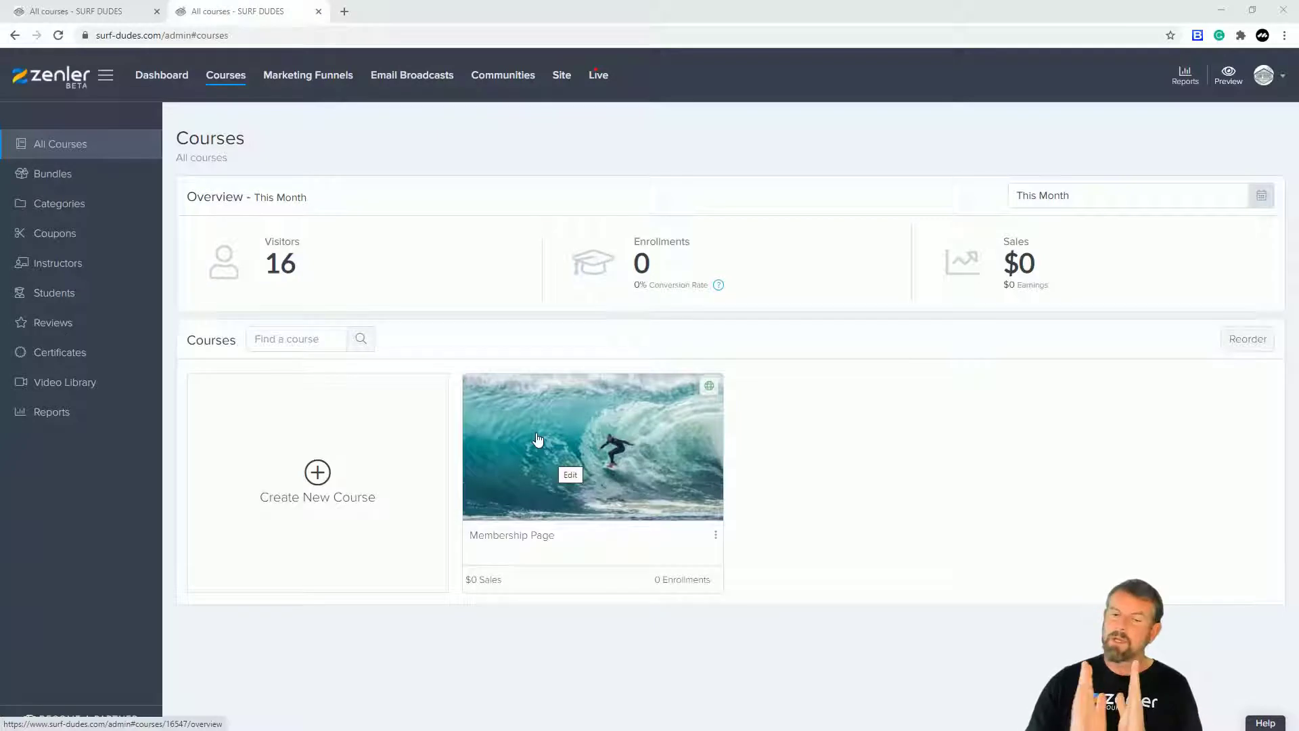
Step: Delete the Bronze Package and Silver Package sections from the Membership Page curriculum
click(538, 440)
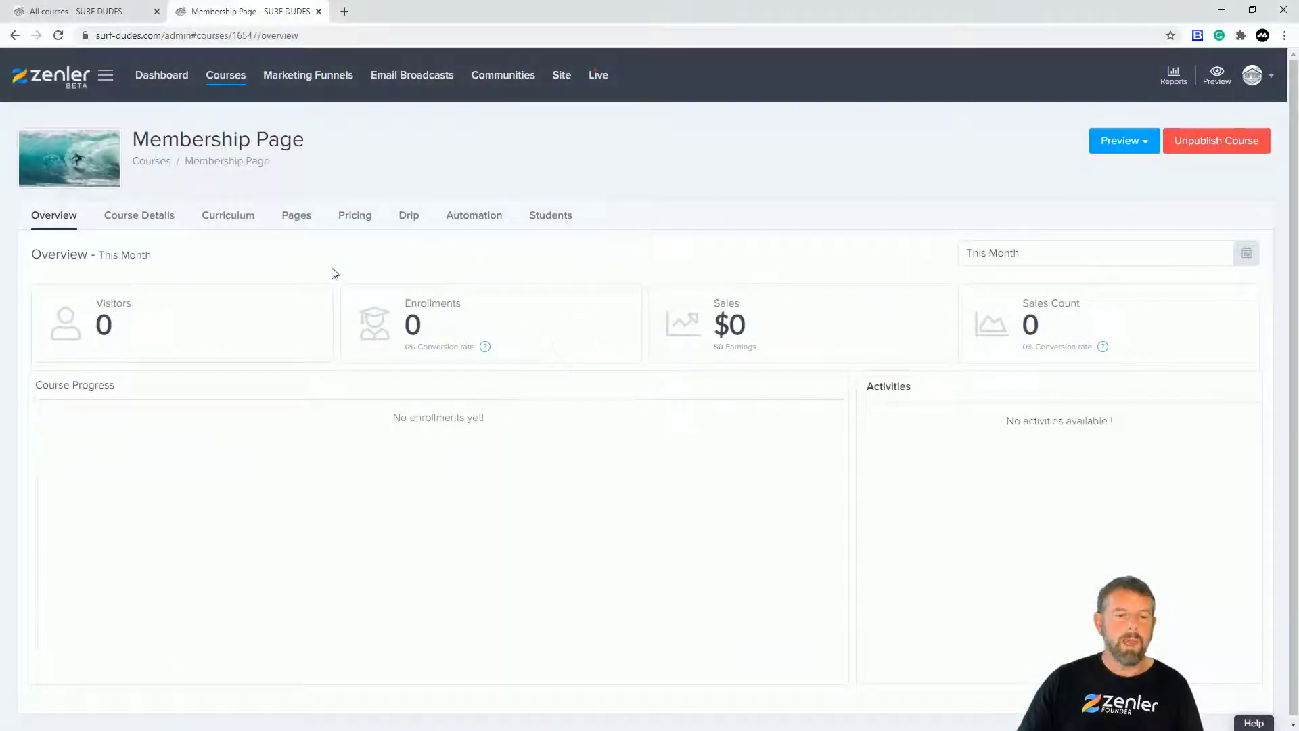
click(238, 218)
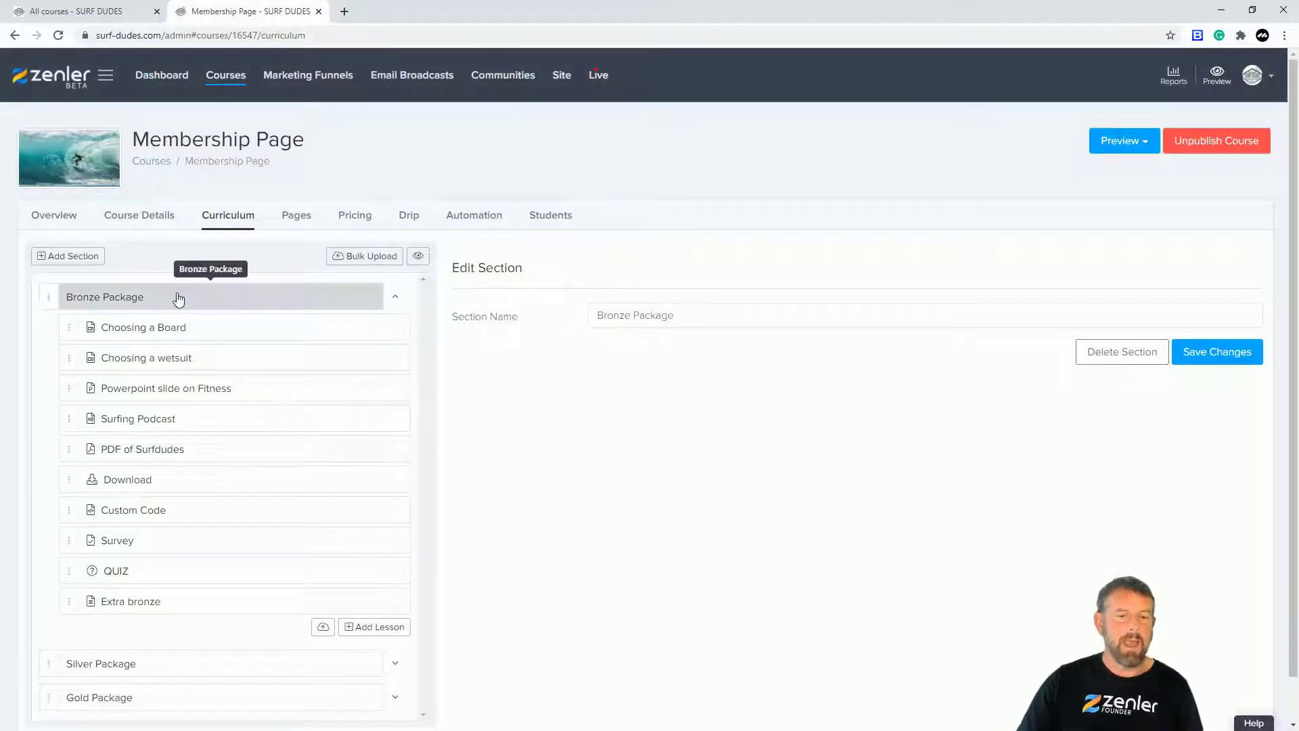
click(203, 299)
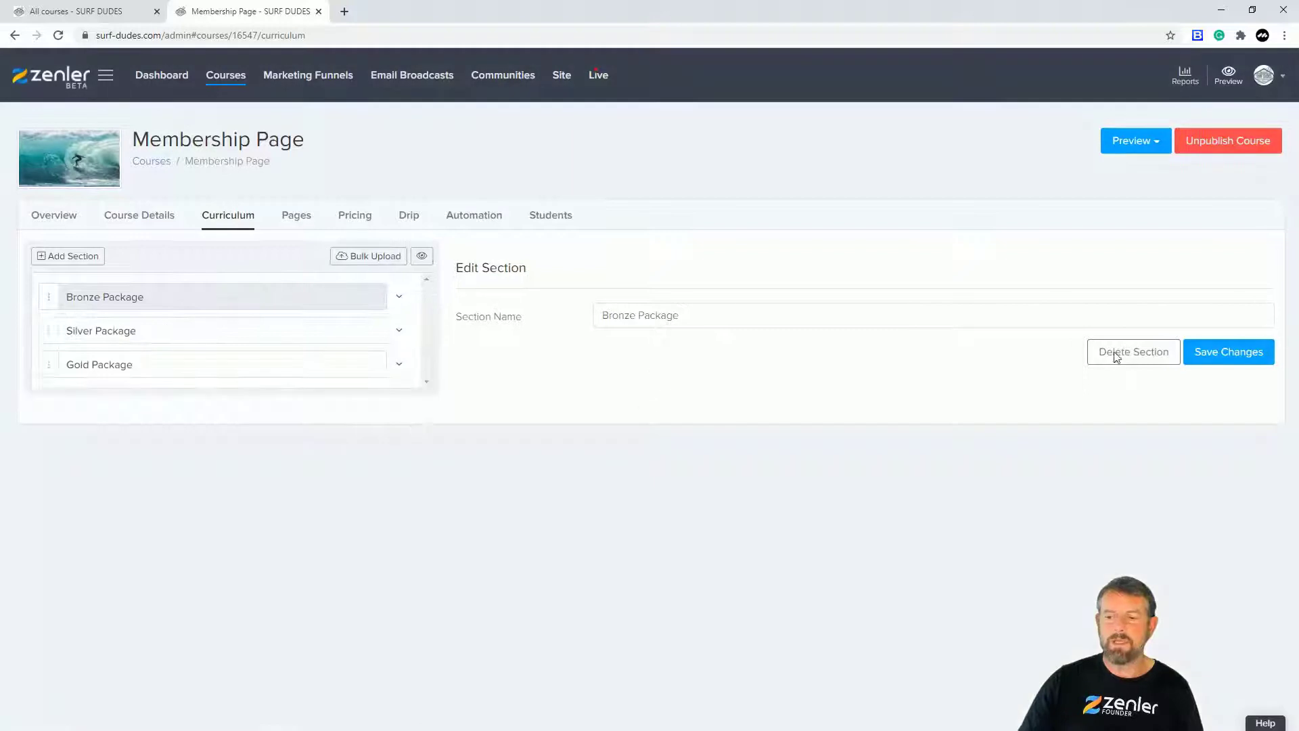
click(1120, 353)
click(702, 461)
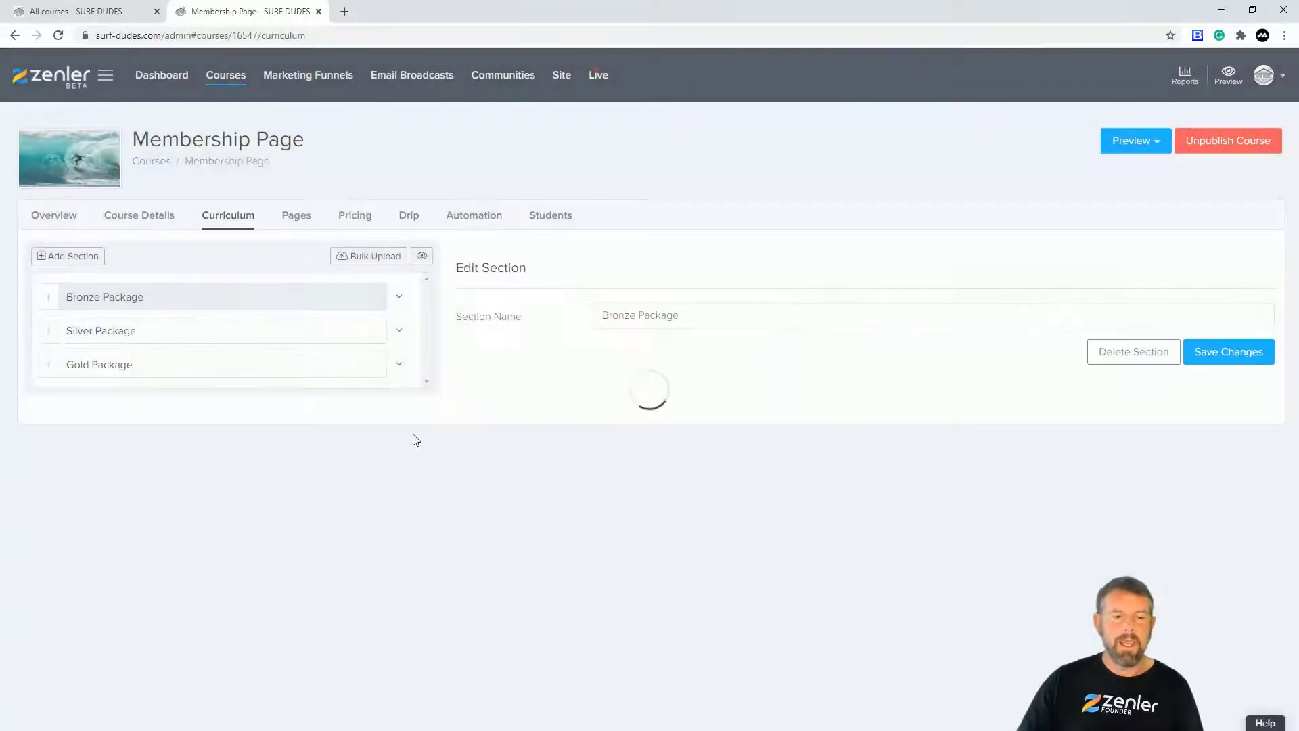
click(197, 299)
click(1115, 353)
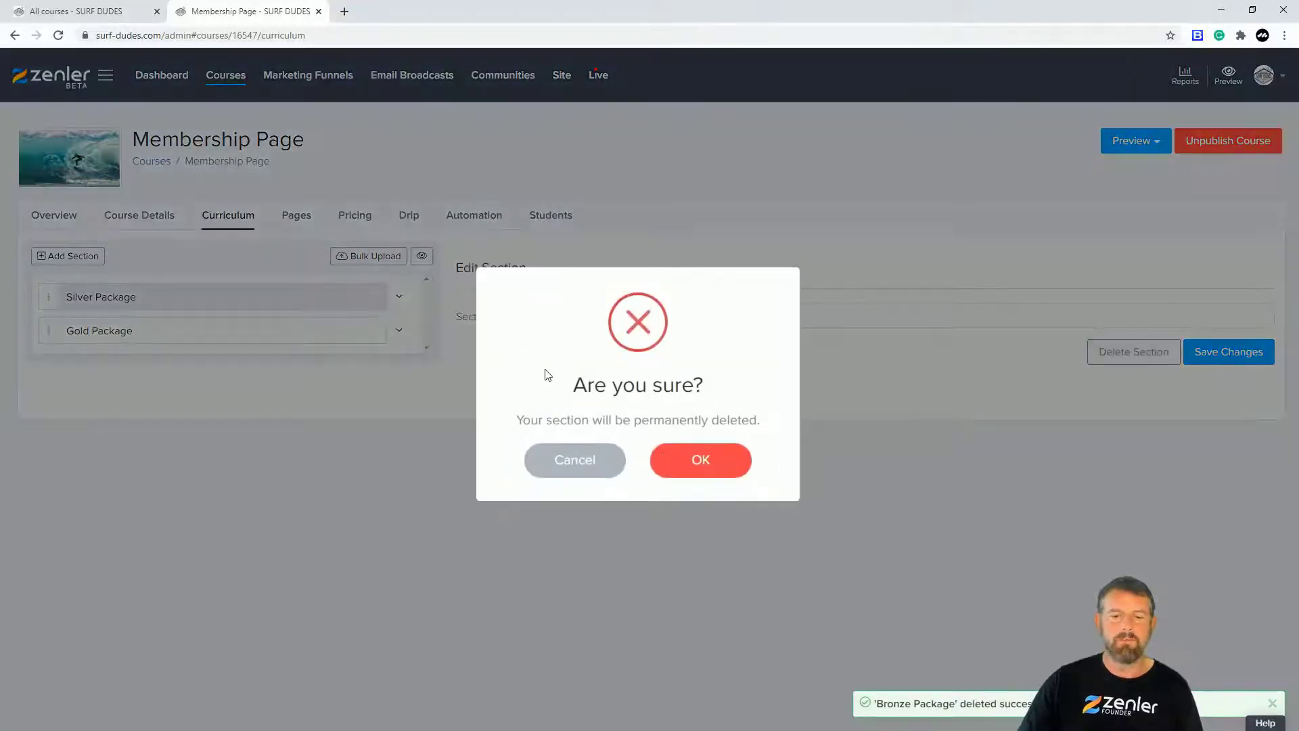
click(673, 464)
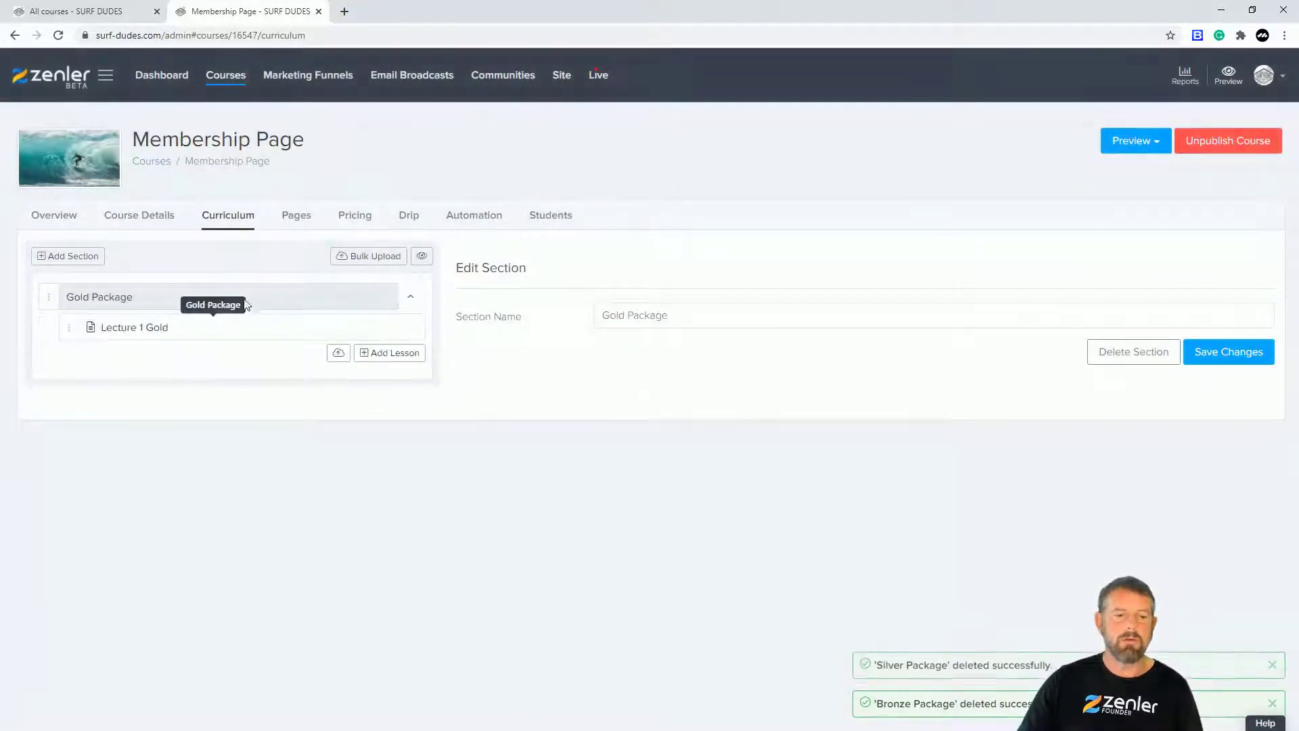
Step: Attempt twice to delete the Gold Package section
click(282, 298)
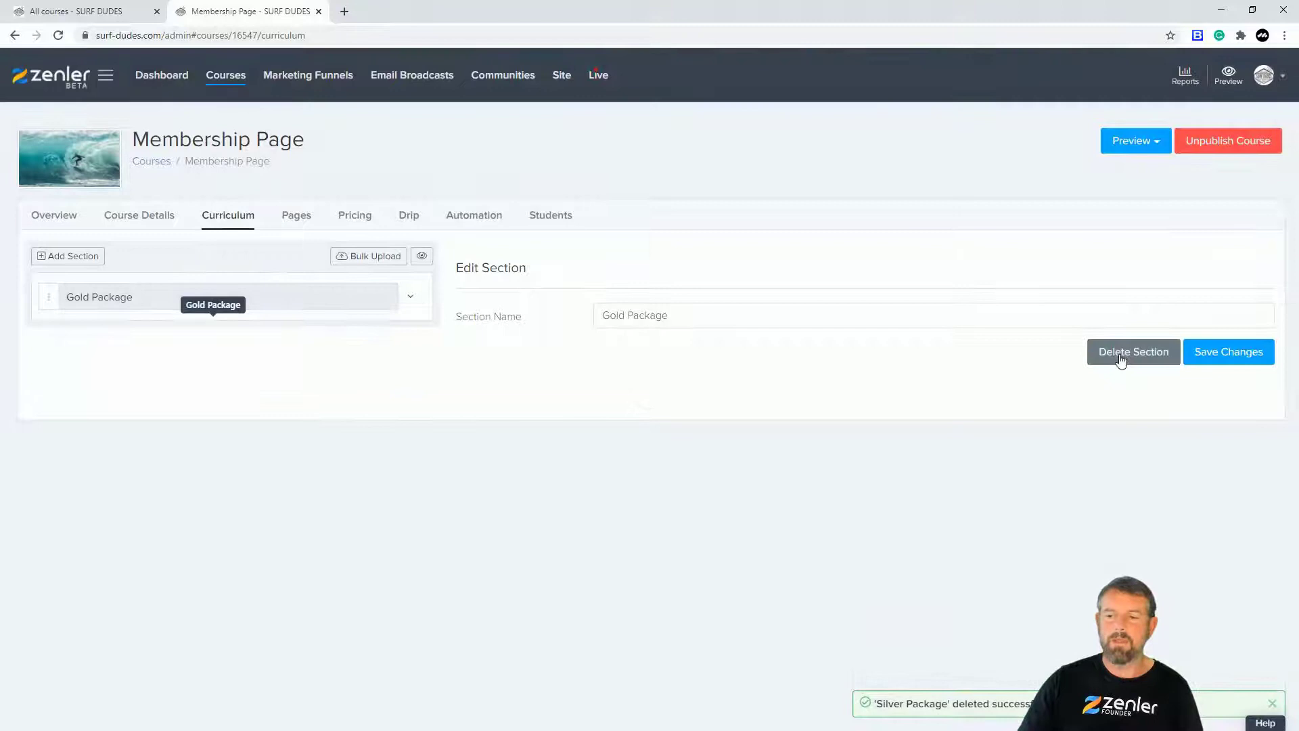
click(1123, 361)
click(691, 451)
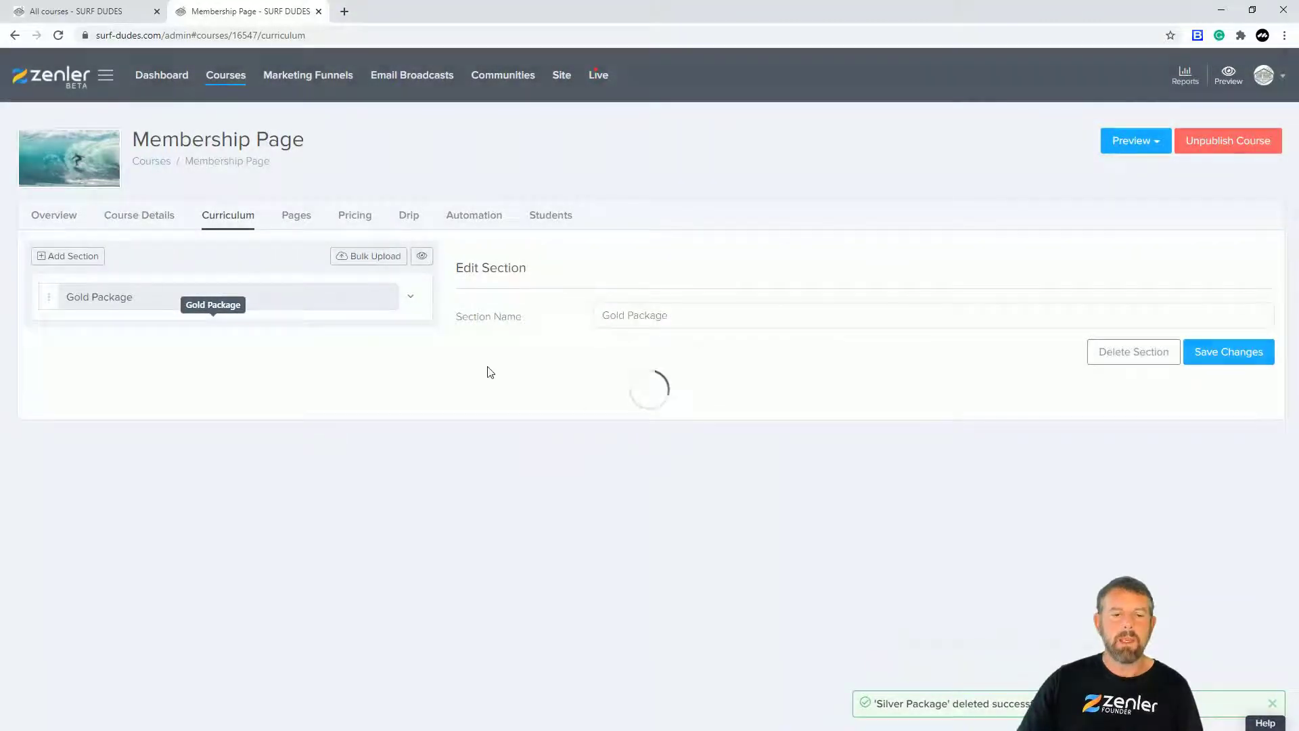
click(295, 305)
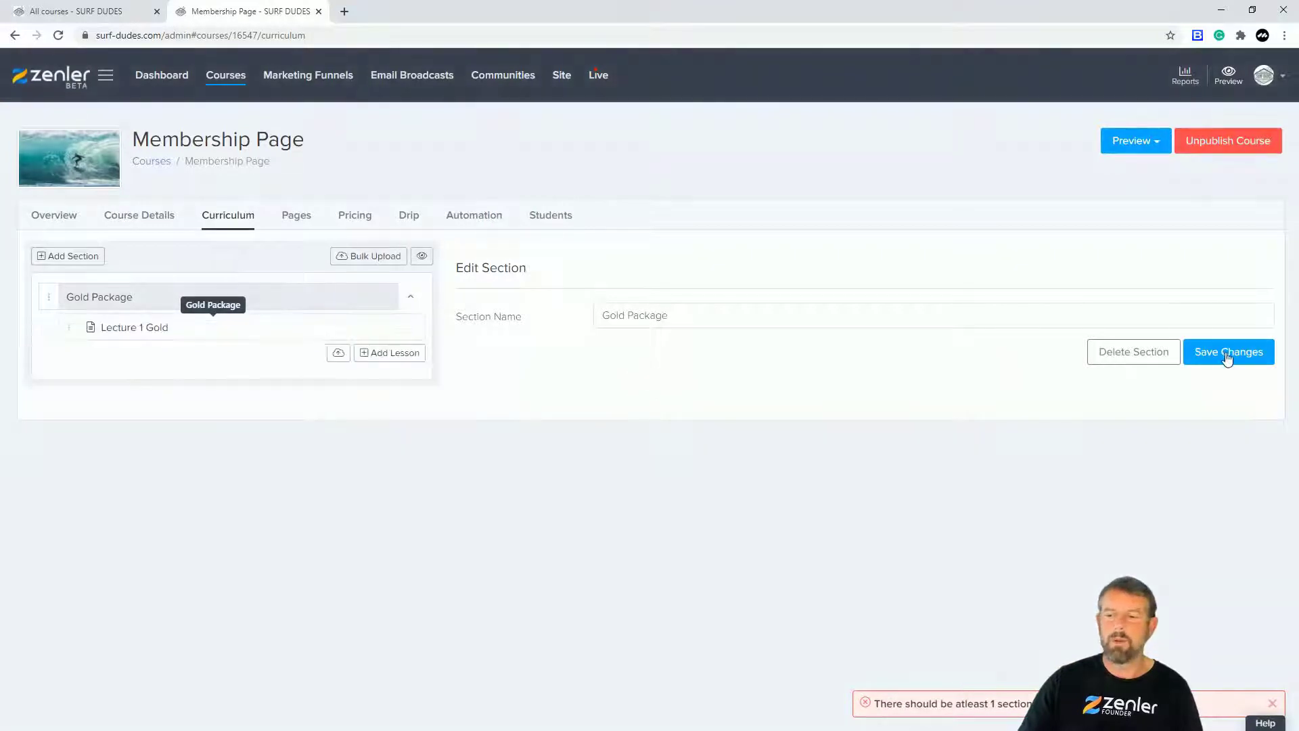
click(1110, 353)
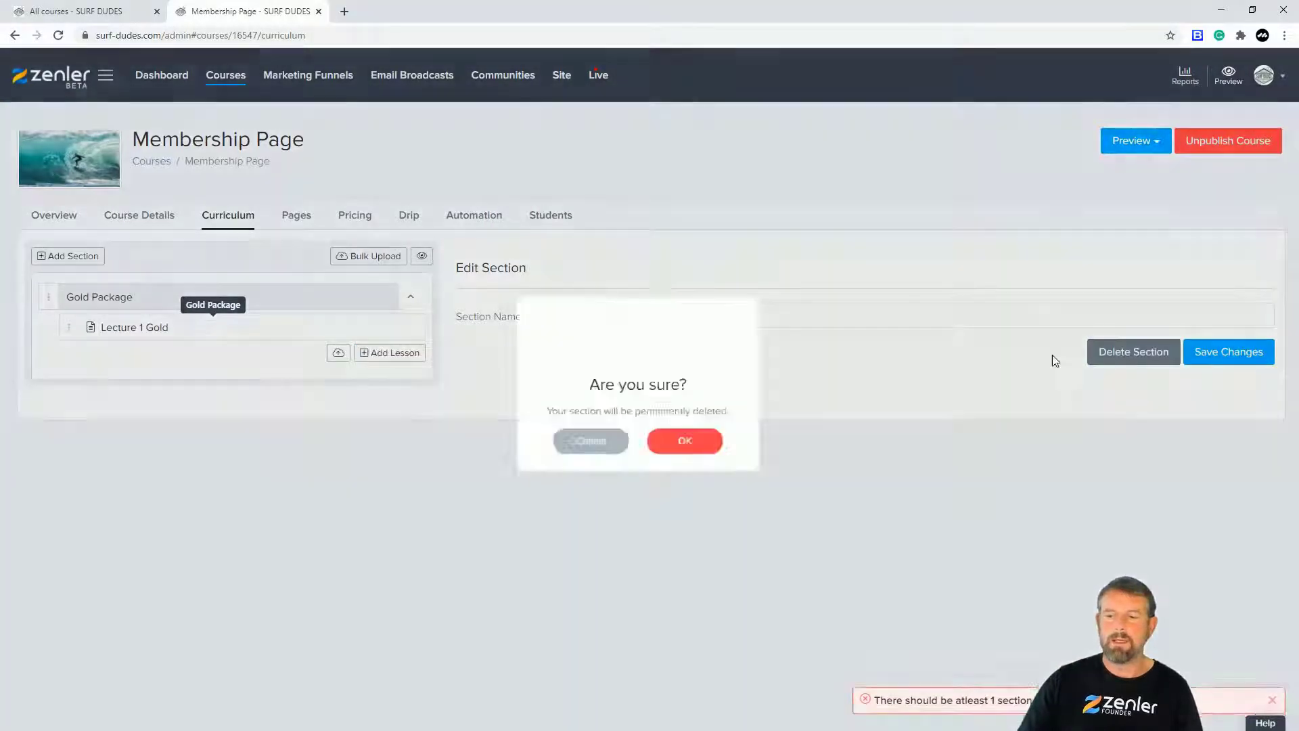
click(687, 458)
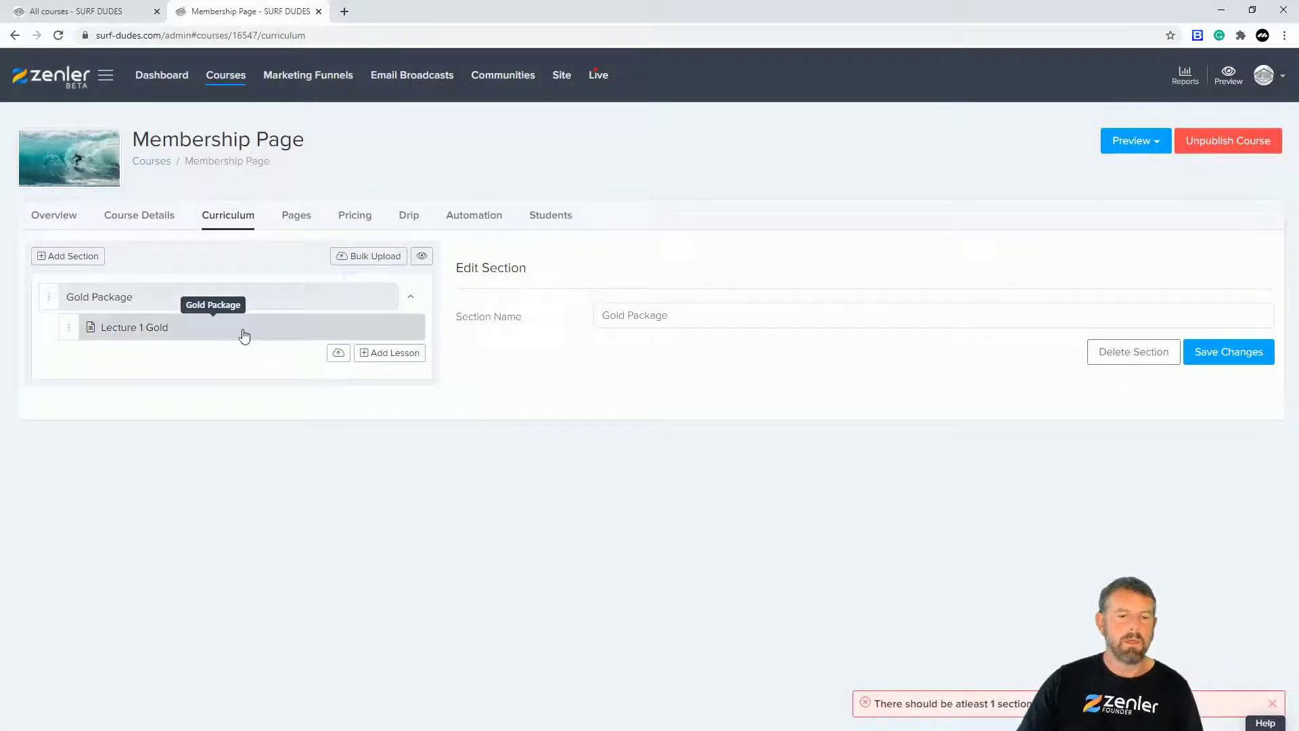
Step: Delete the Lecture 1 Gold lesson and go to the course's Pricing page
click(245, 332)
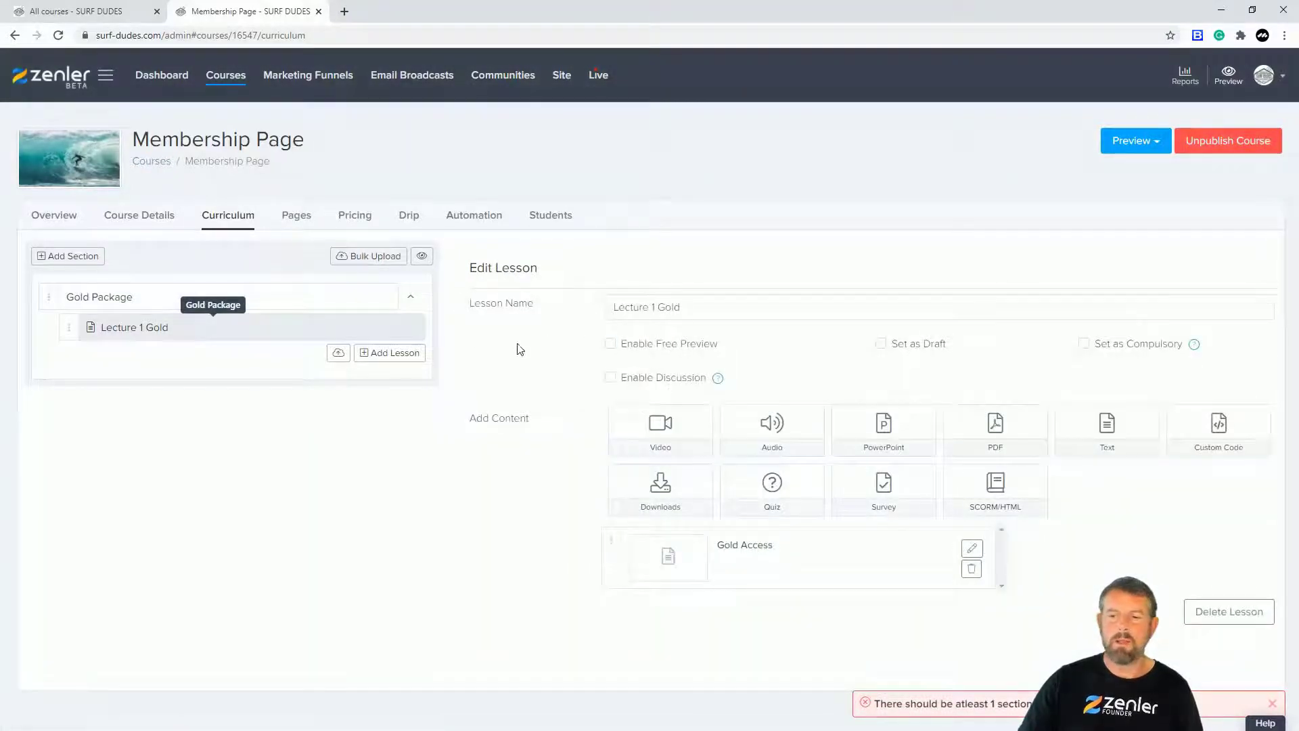
click(1212, 613)
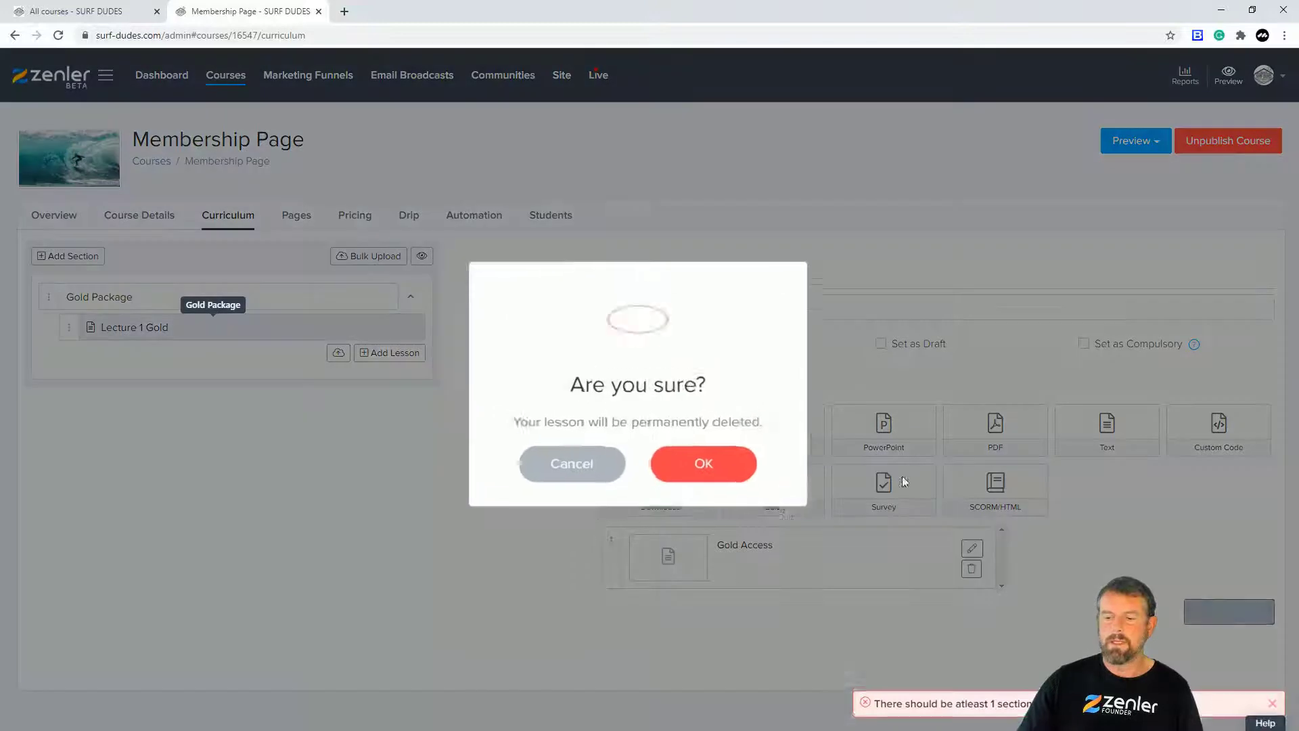
click(680, 466)
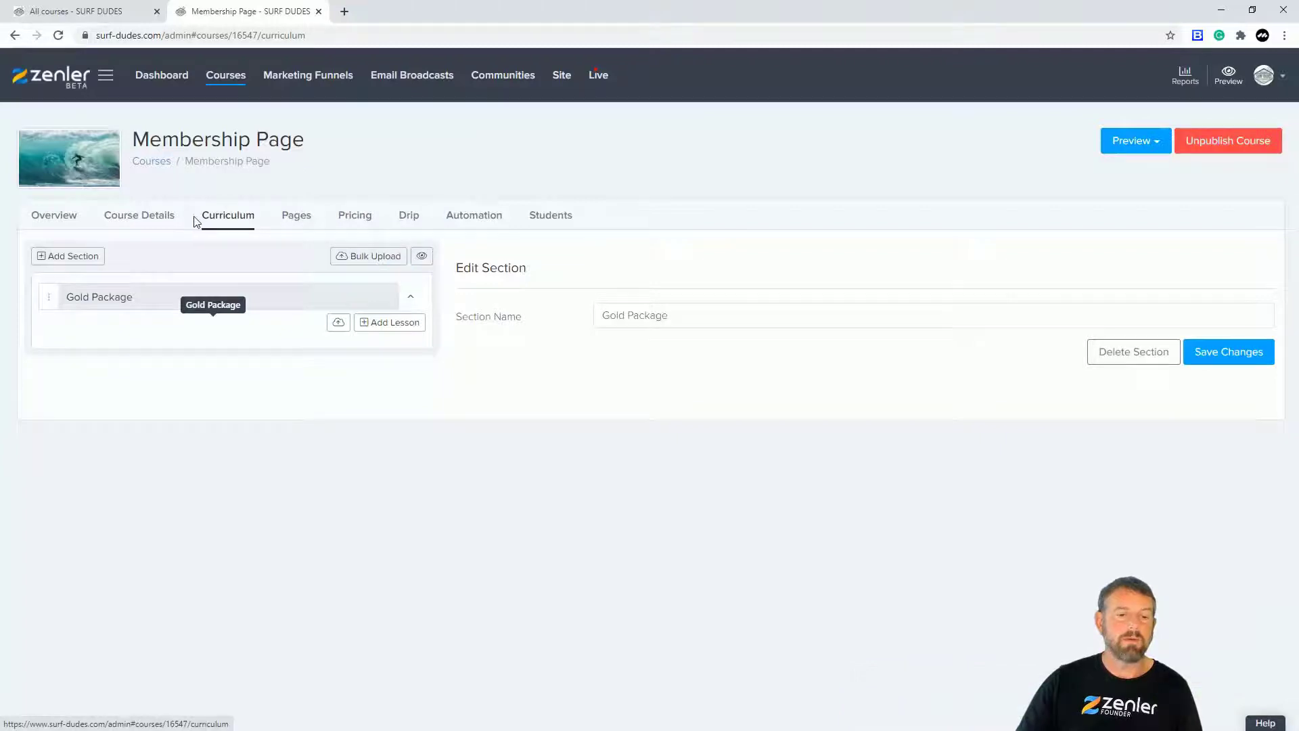
click(371, 219)
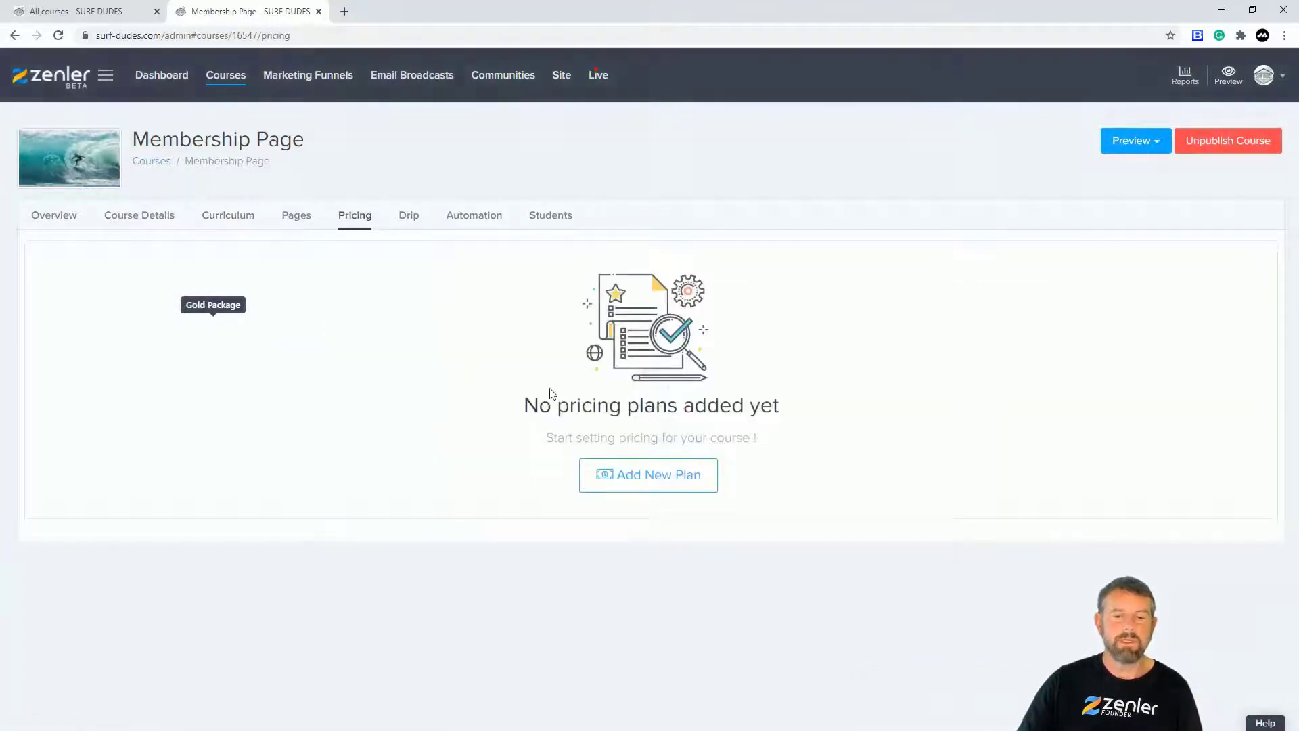
Step: Start a new subscription pricing plan with GBP as its currency
click(640, 485)
scroll(513, 426, down, 1)
click(750, 482)
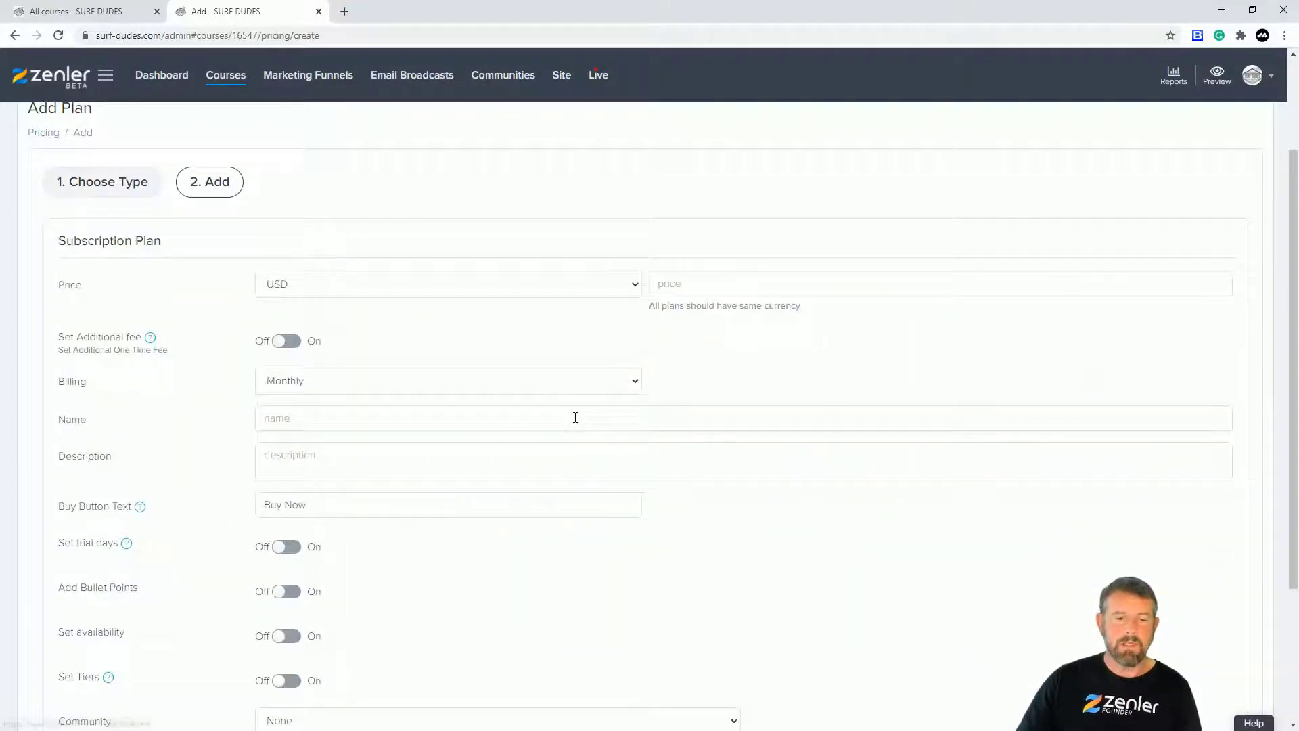
click(566, 290)
scroll(357, 300, up, 1)
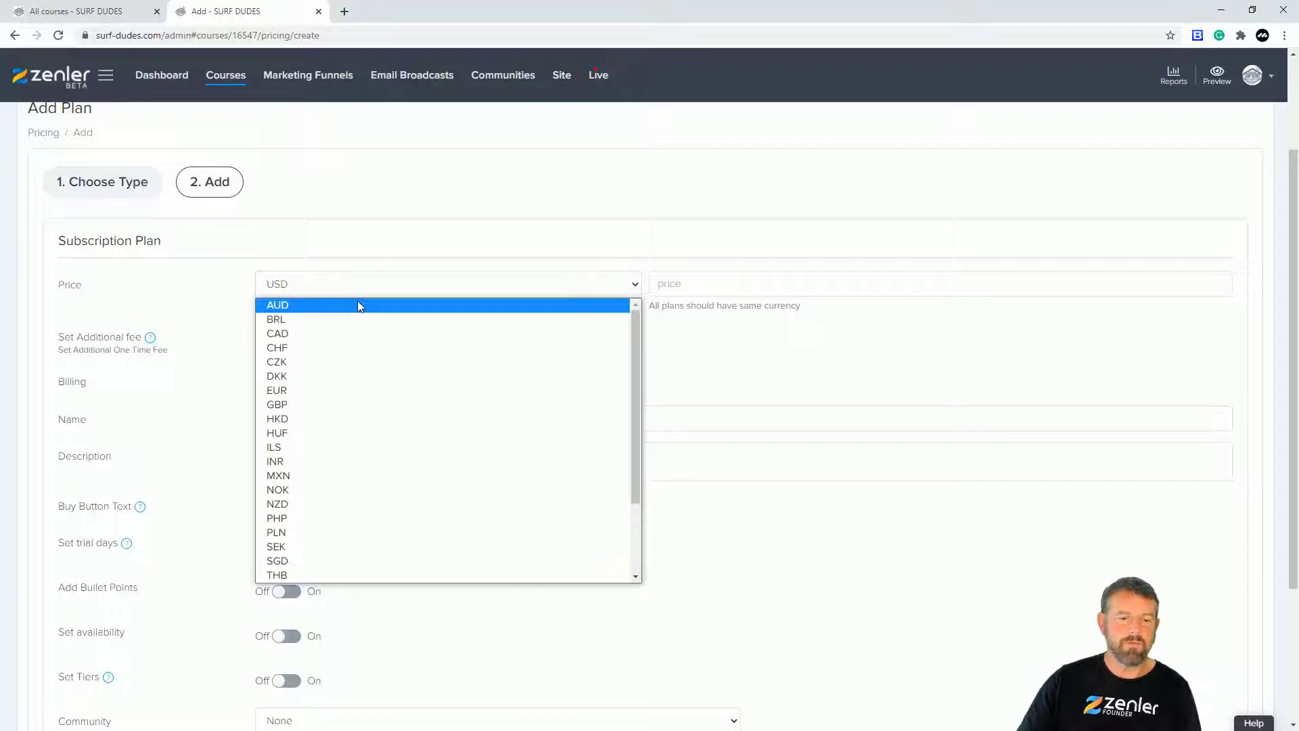
click(299, 404)
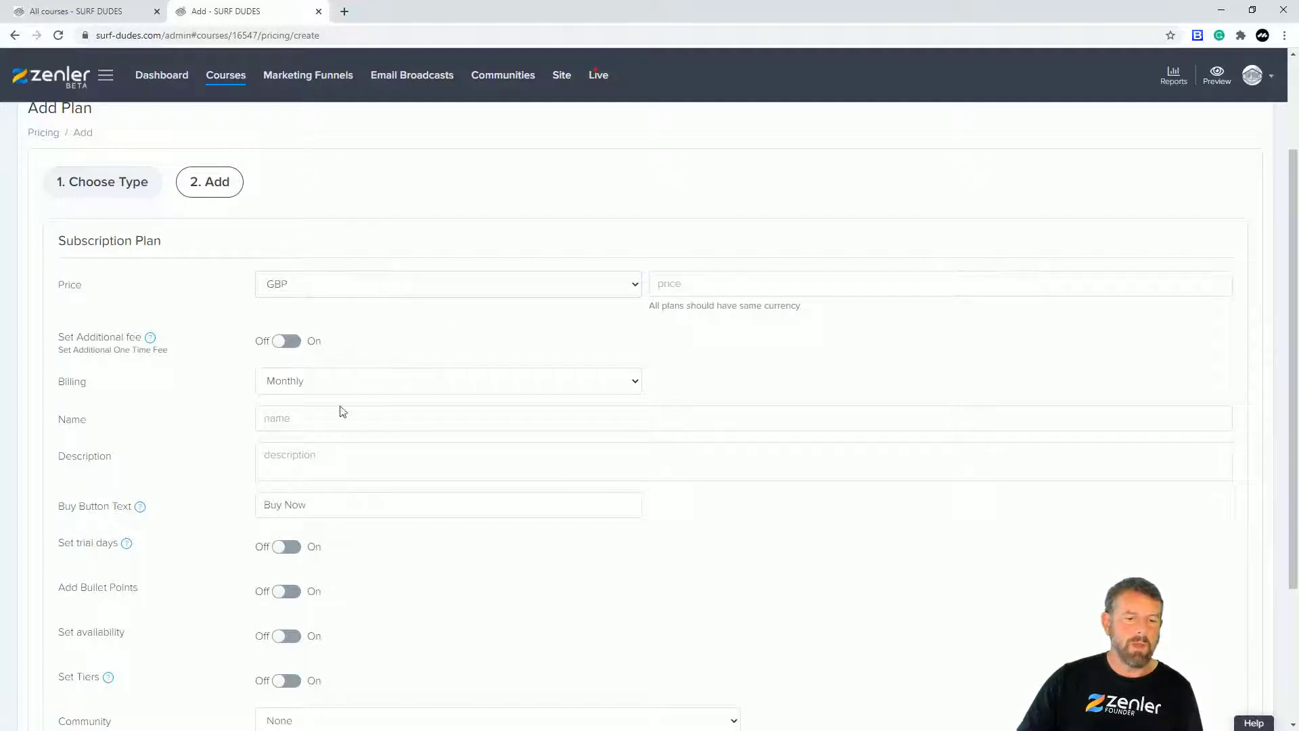
Step: Name the plan 'Membership to Surfing' and change its button text to 'Monthly Subscription'
click(297, 420)
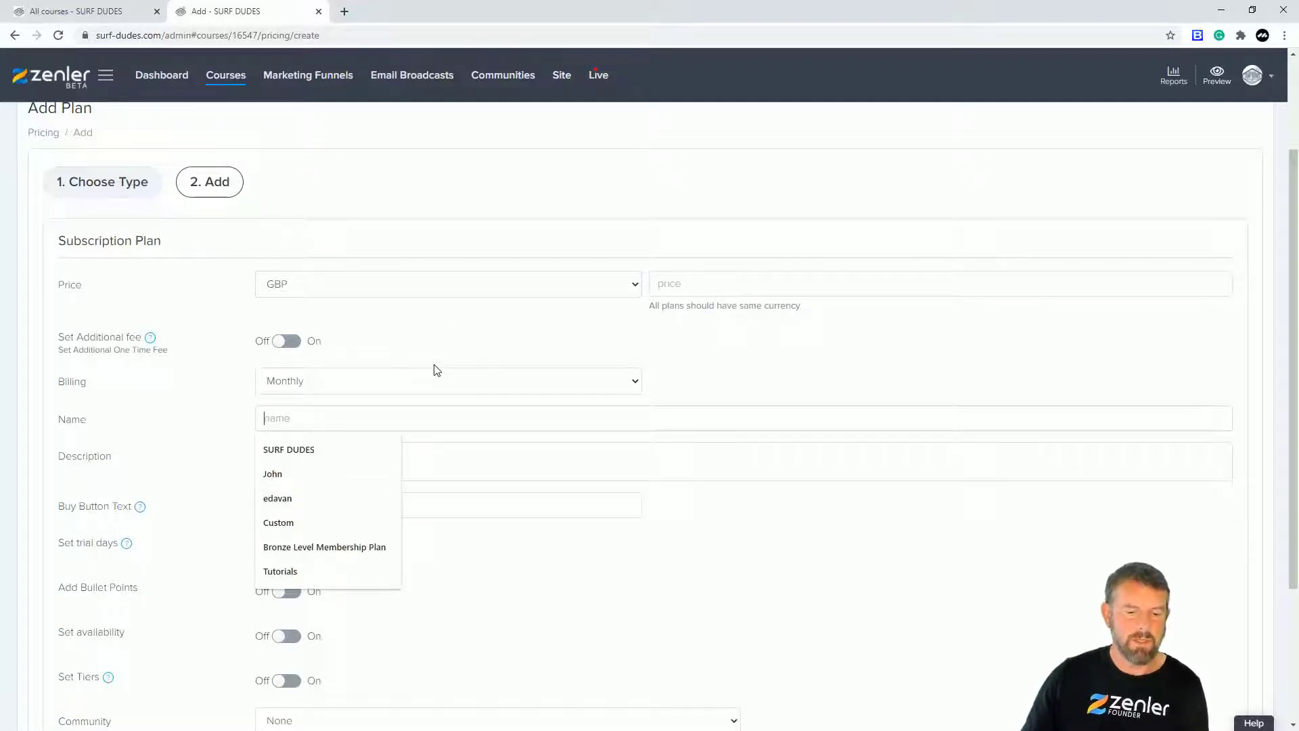
text(Mem)
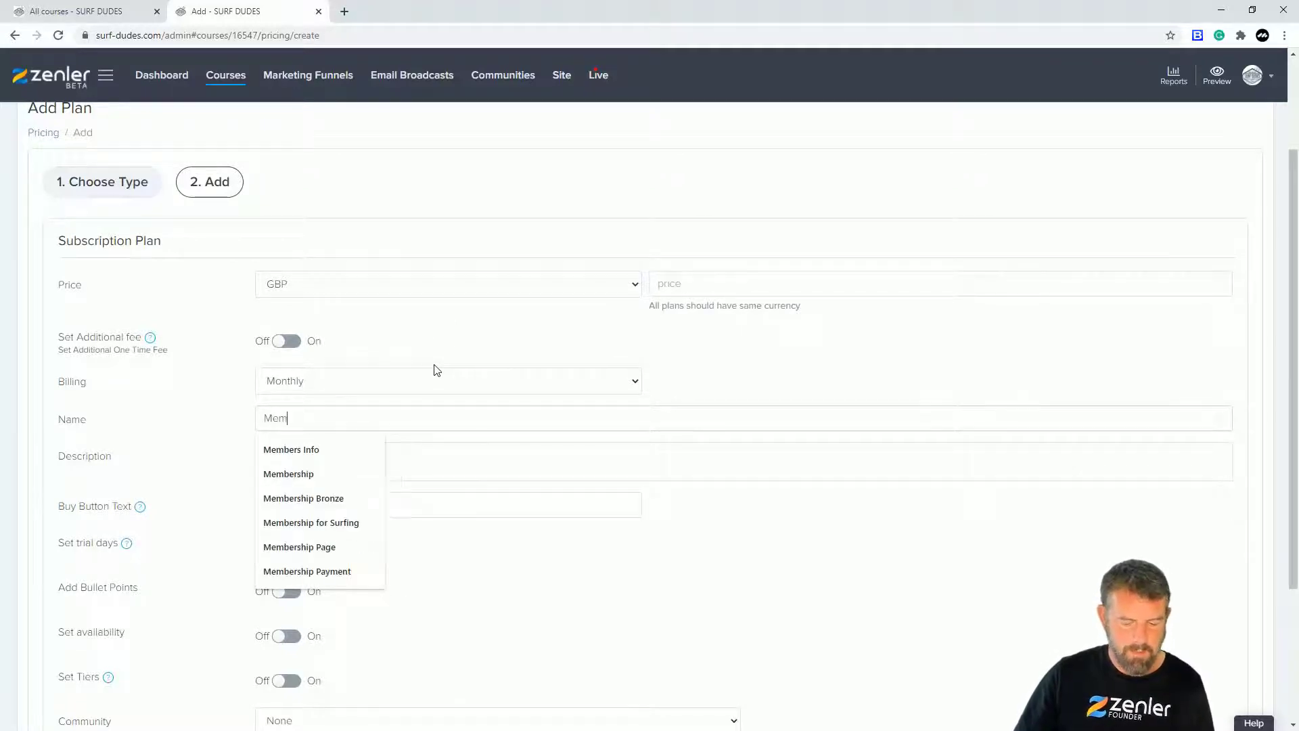
text(bership to)
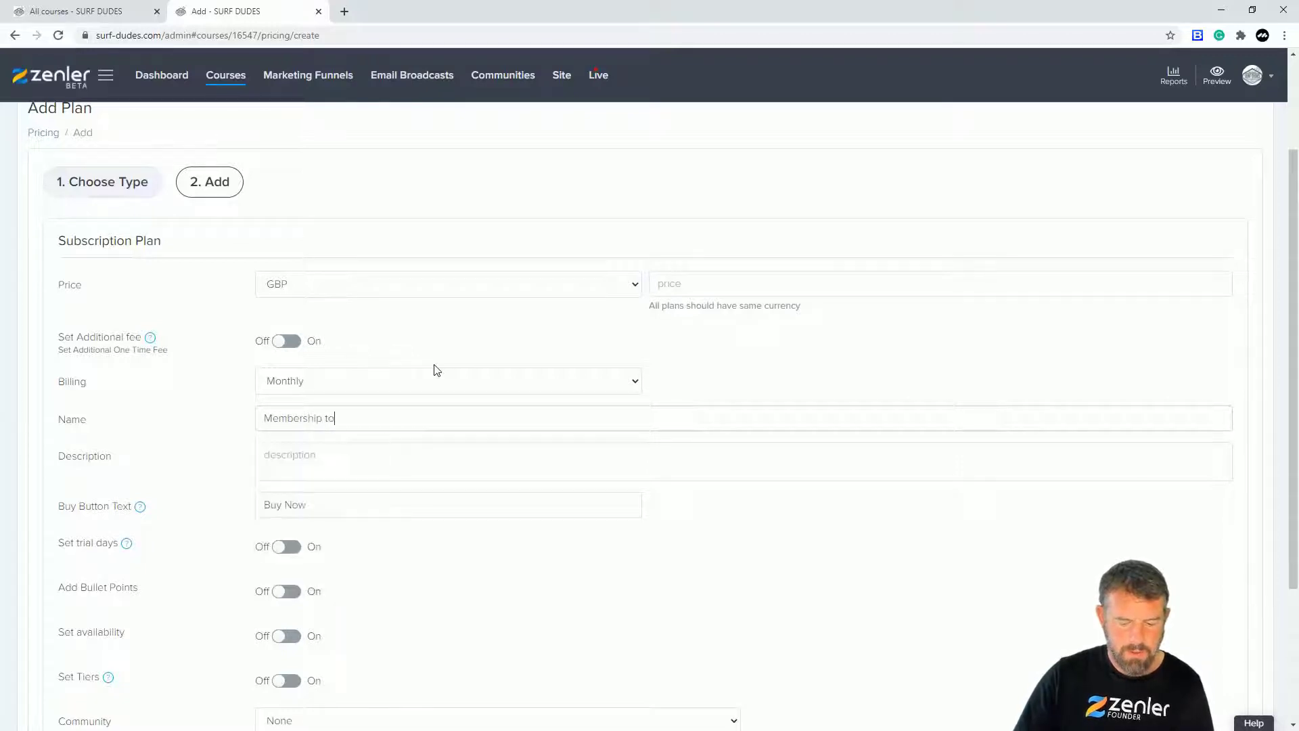
text( Surfing)
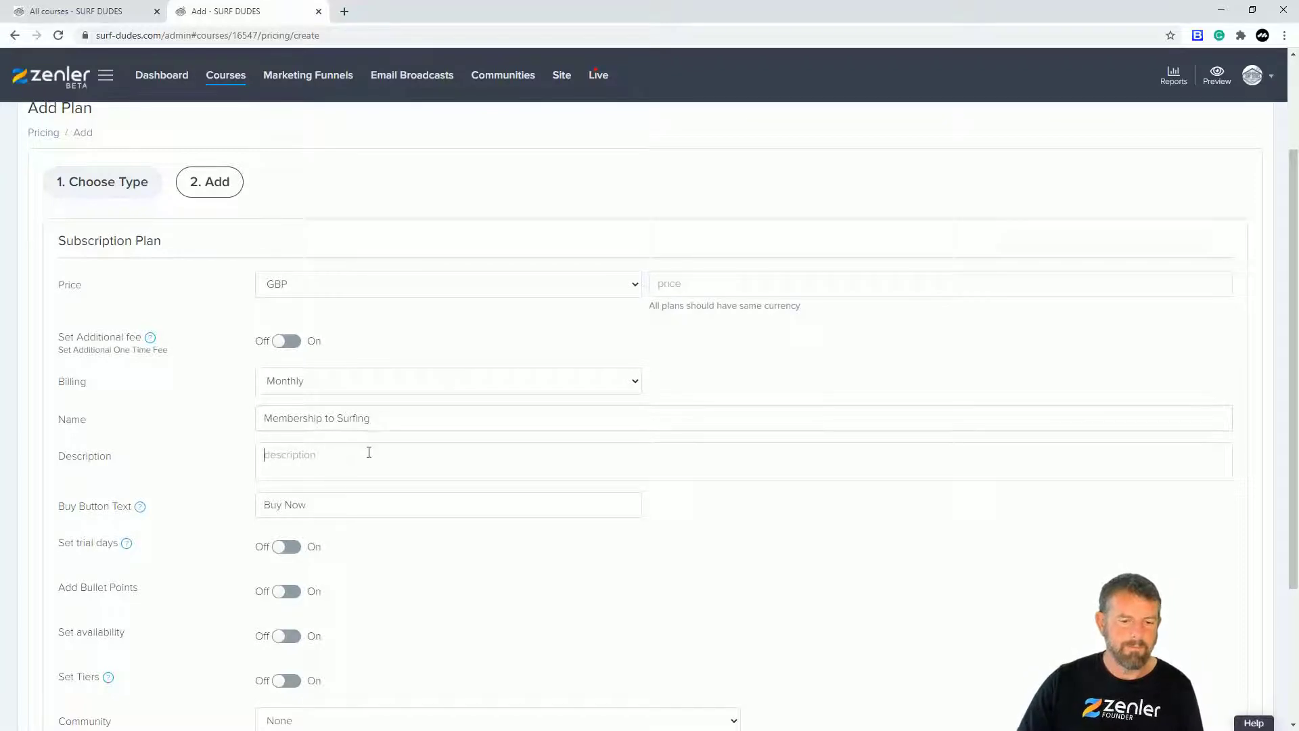
text(Membership page access)
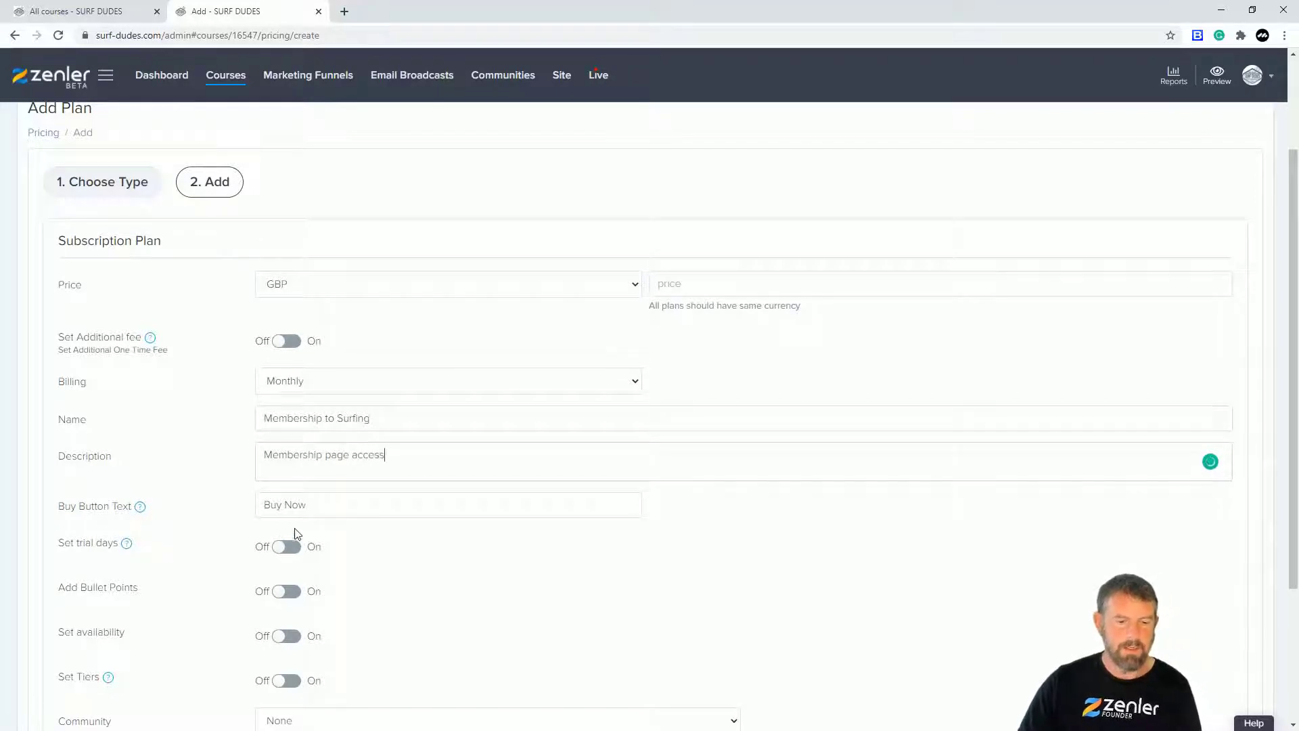
triple_click(294, 502)
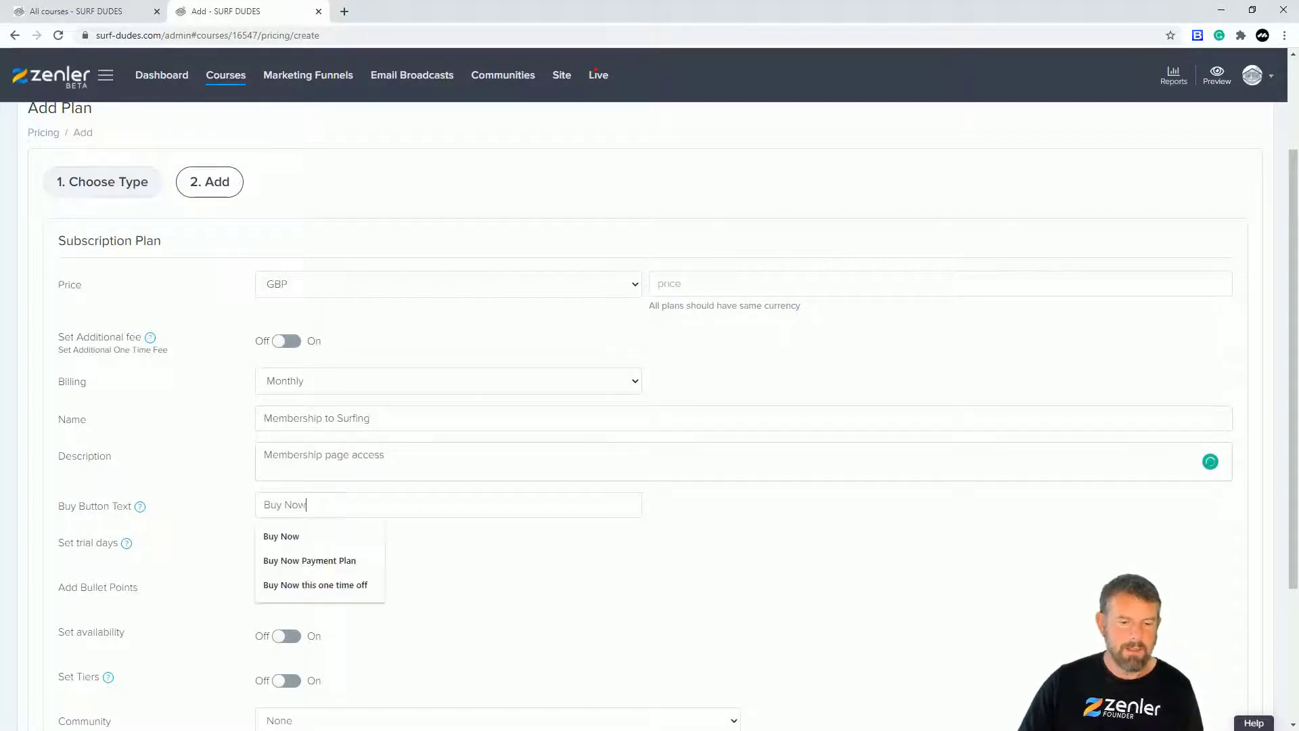
click(336, 512)
triple_click(338, 512)
text(Mnthly S)
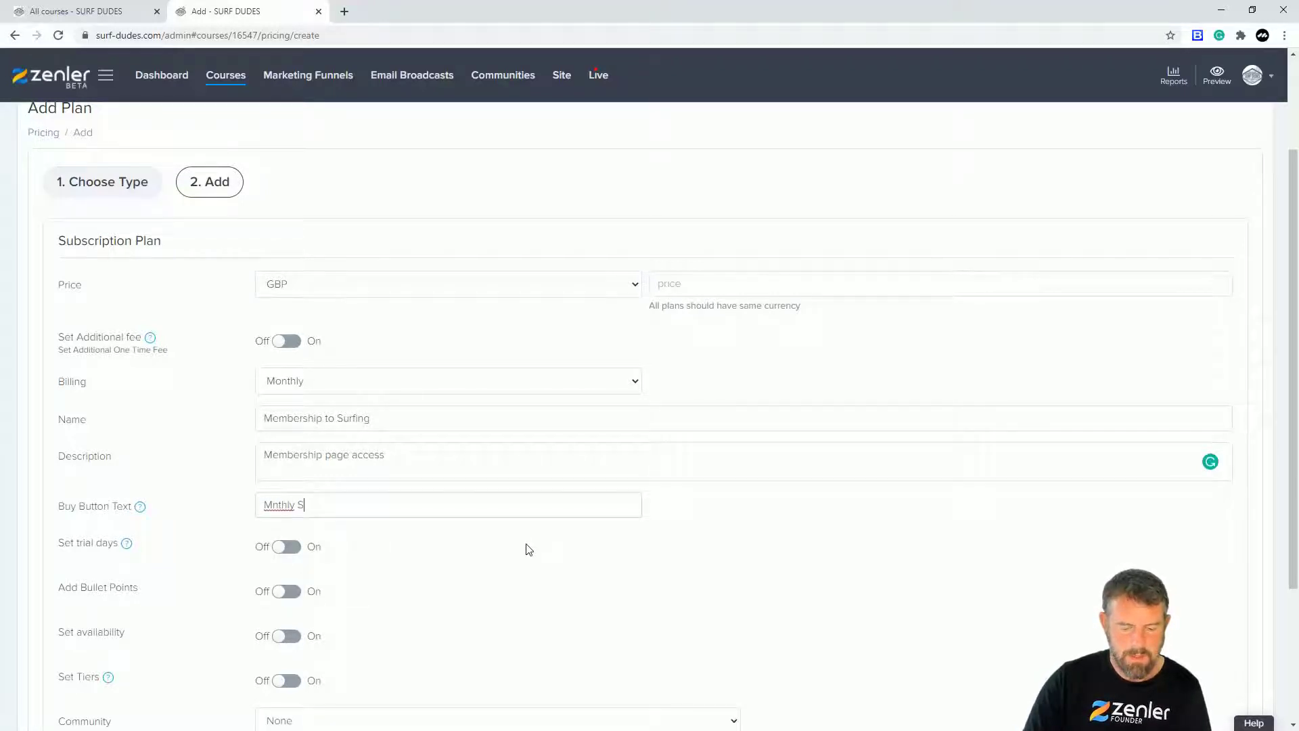
text(ubscription)
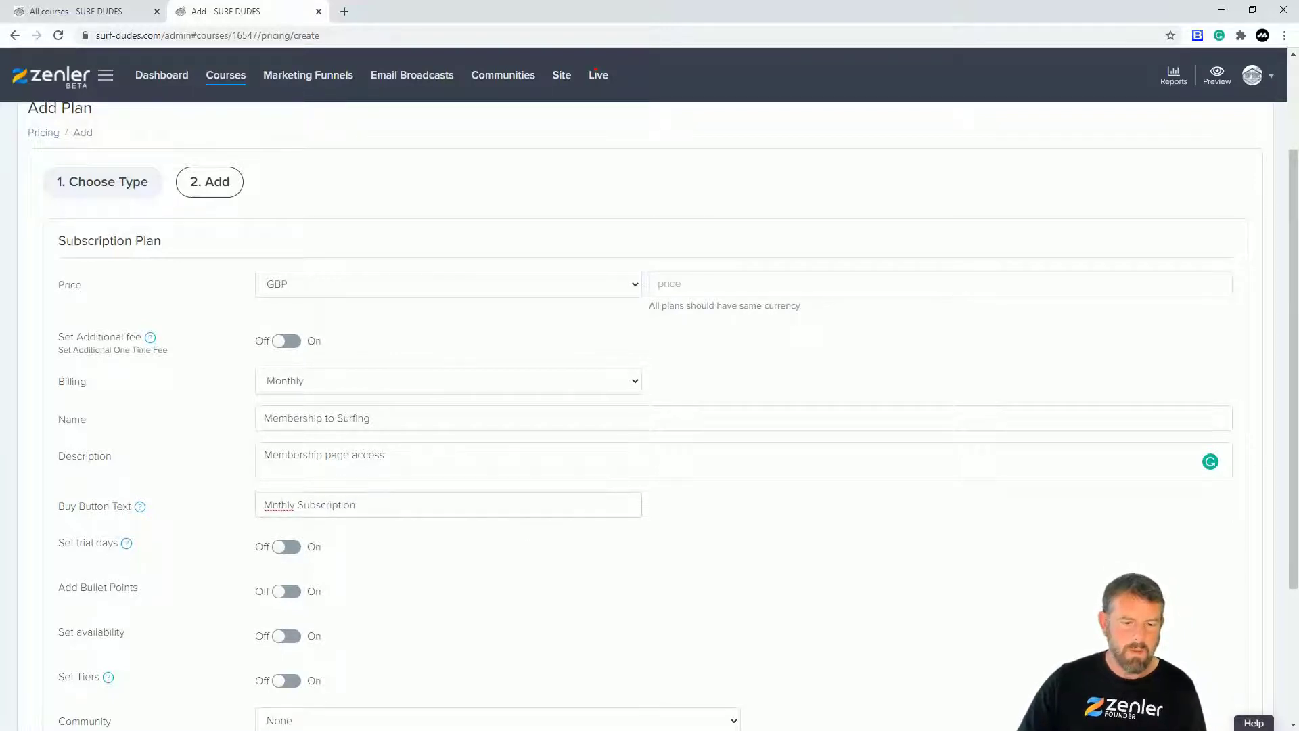
right_click(283, 507)
click(324, 517)
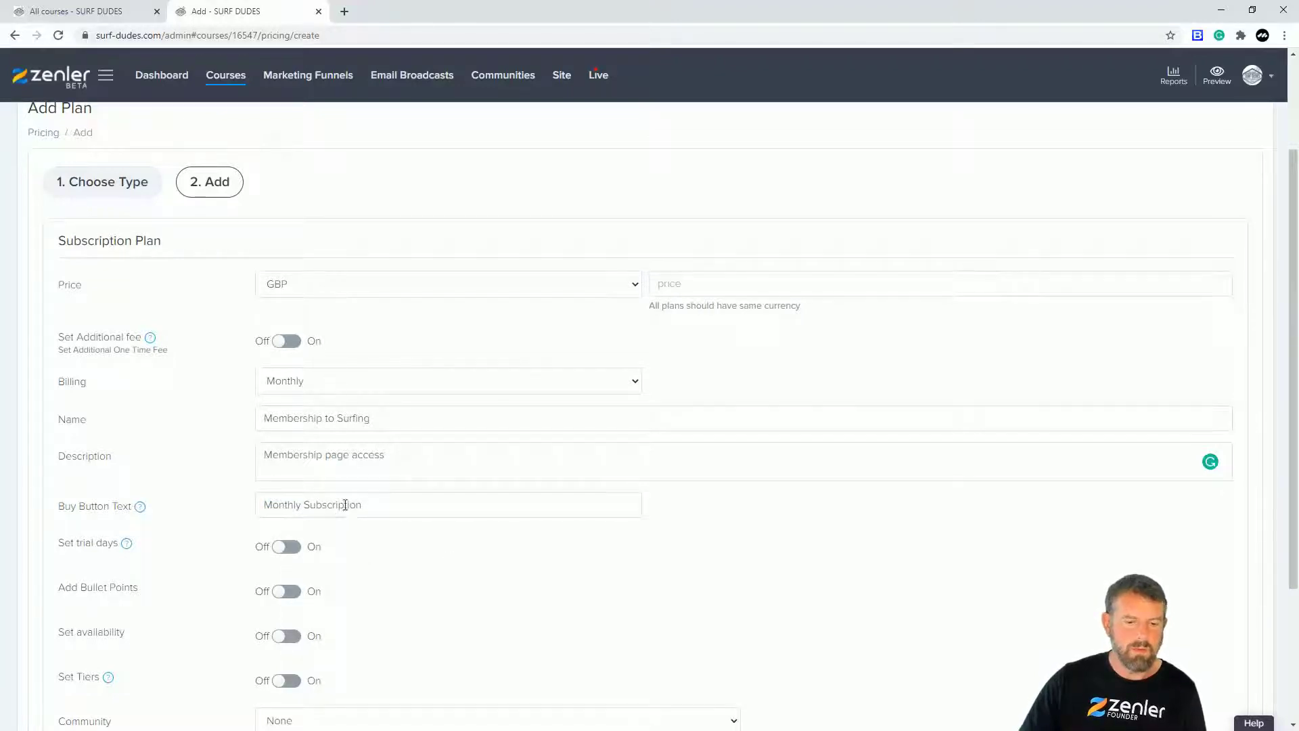
Step: Set the plan price to £25 and finish saving the monthly subscription plan
click(671, 283)
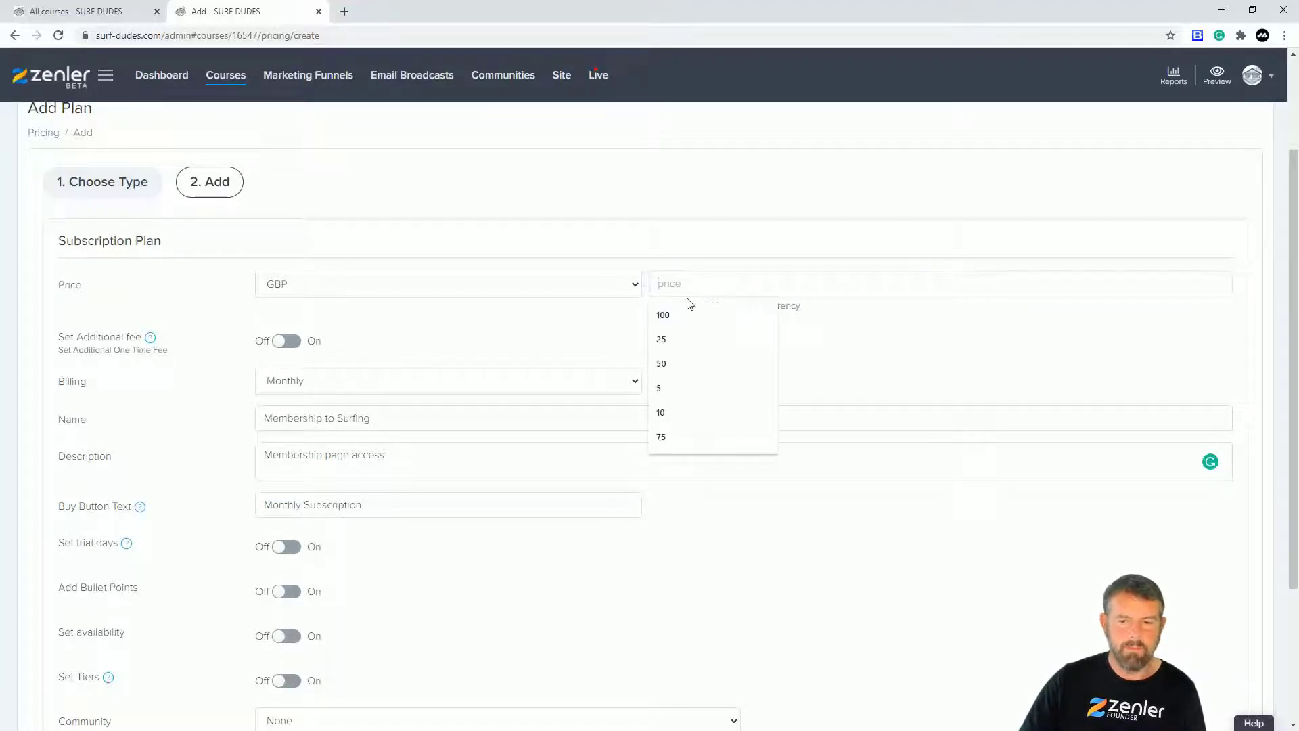
click(701, 339)
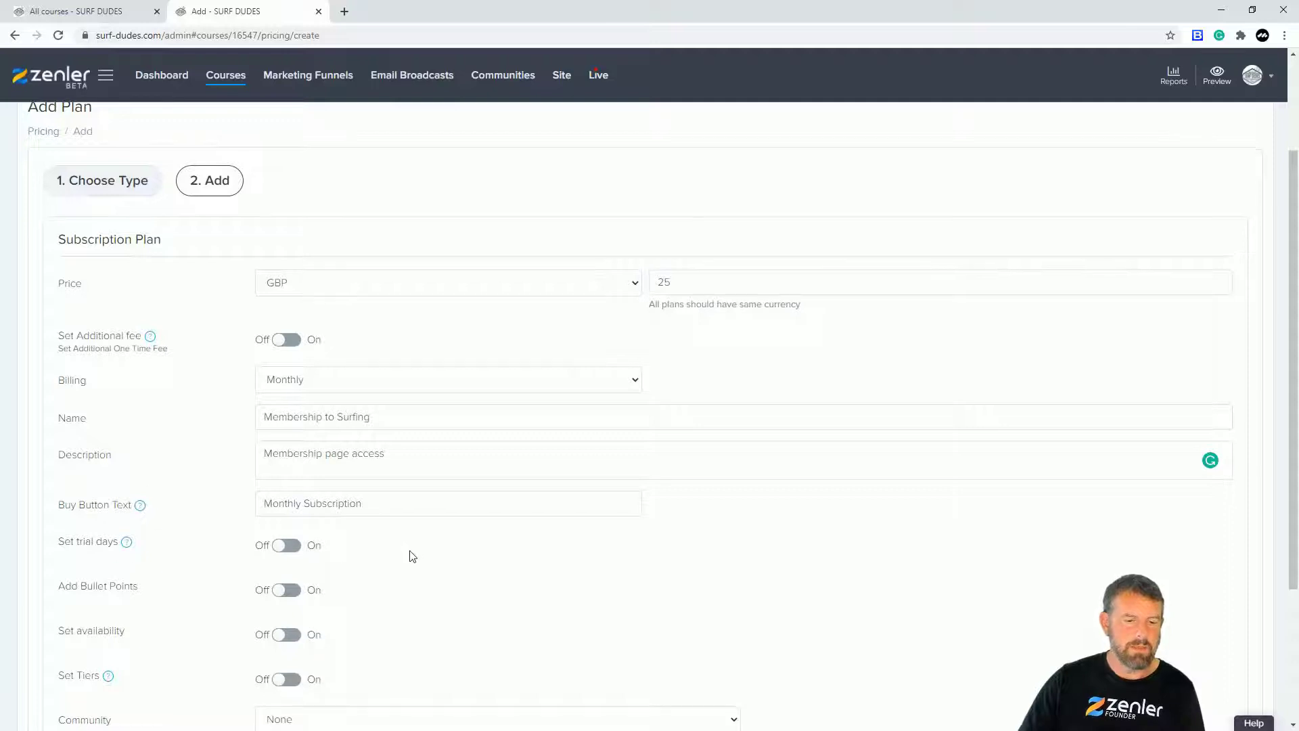
scroll(327, 462, down, 2)
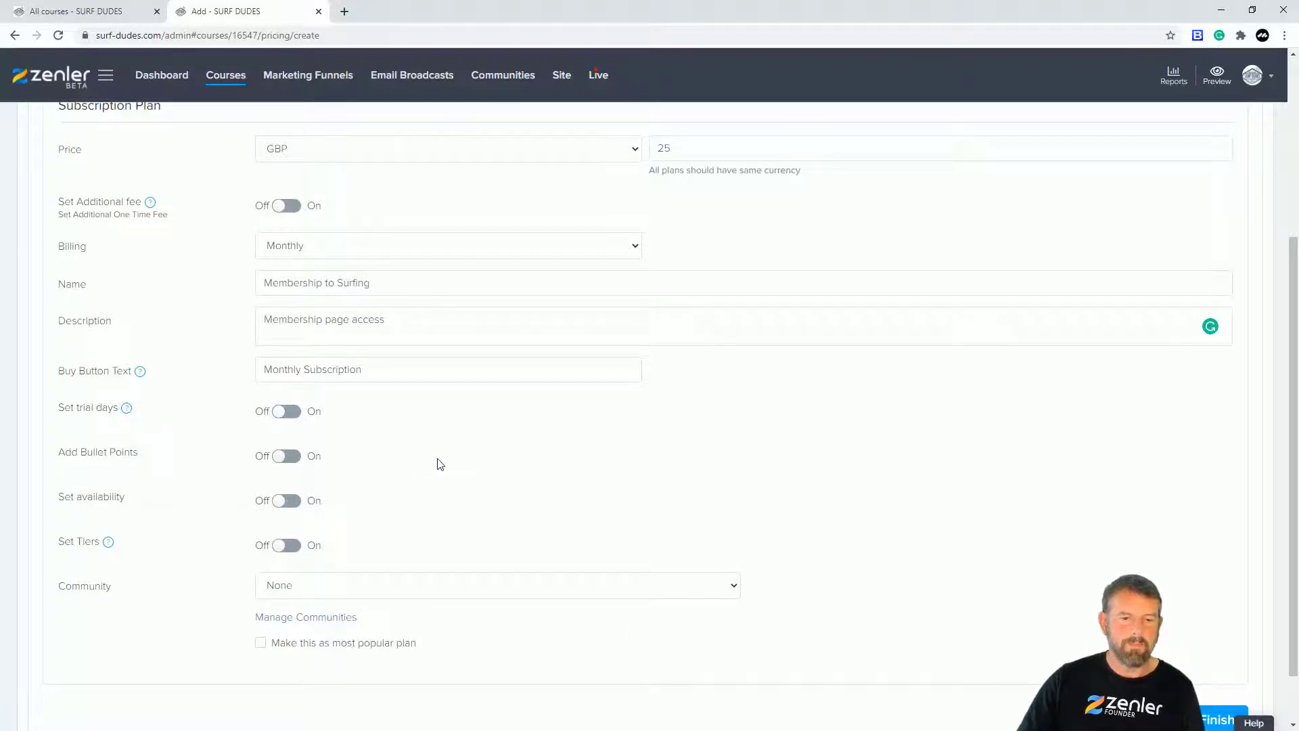
scroll(438, 464, up, 4)
scroll(632, 464, down, 4)
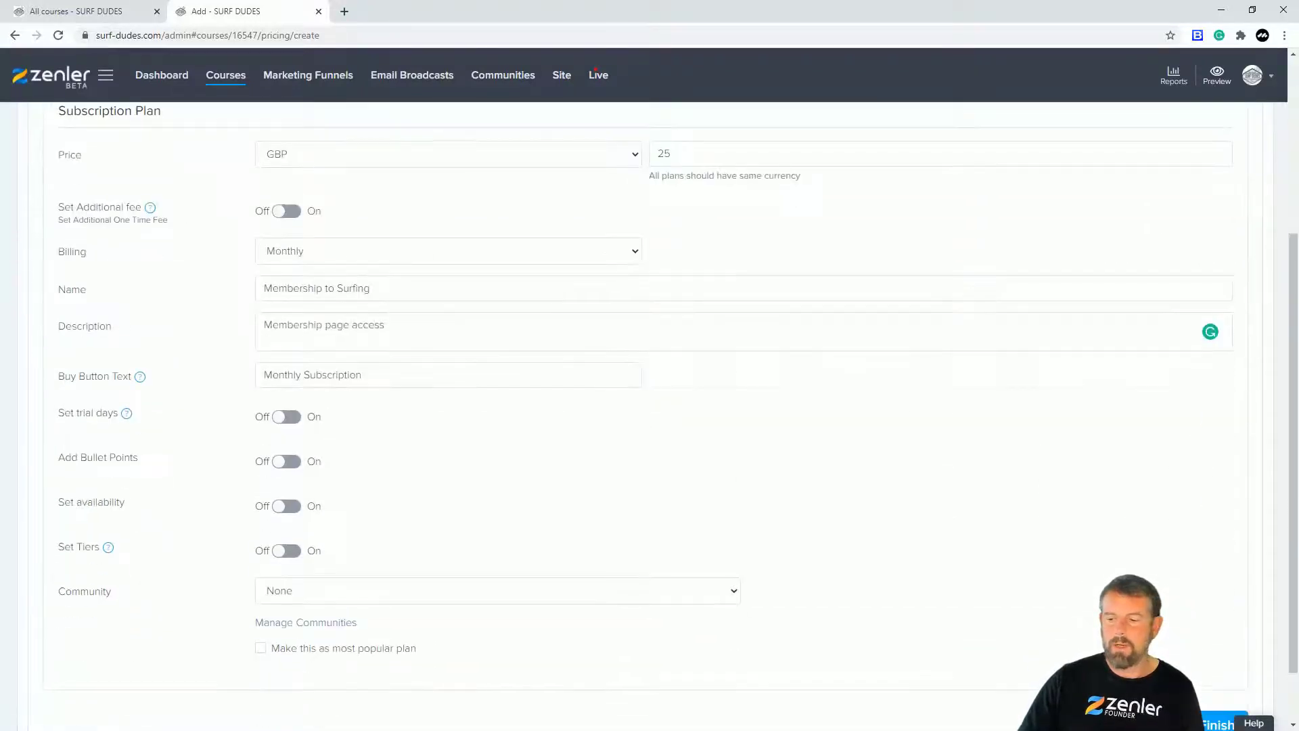
scroll(1211, 649, down, 1)
click(1217, 652)
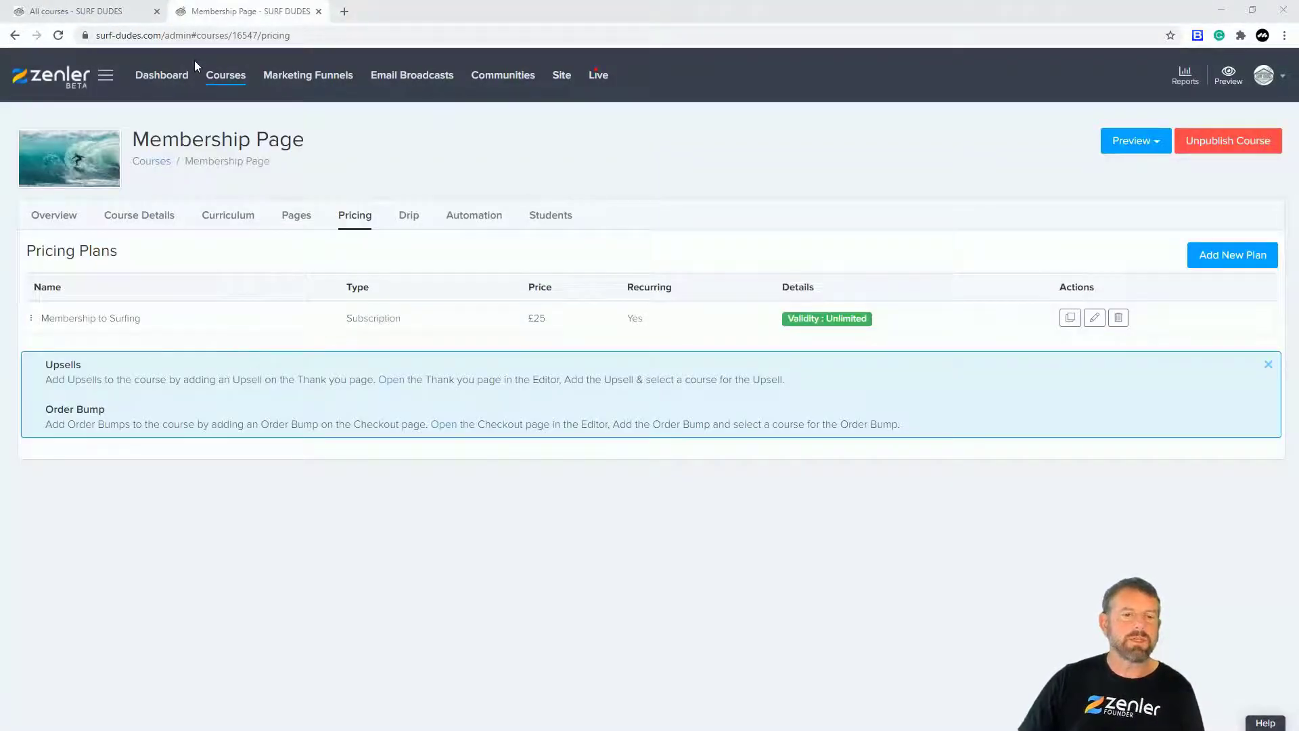
Step: Load the copied site URL in a new incognito window, browse the public home page, then minimize it
drag(163, 35, 215, 35)
key(ctrl+c)
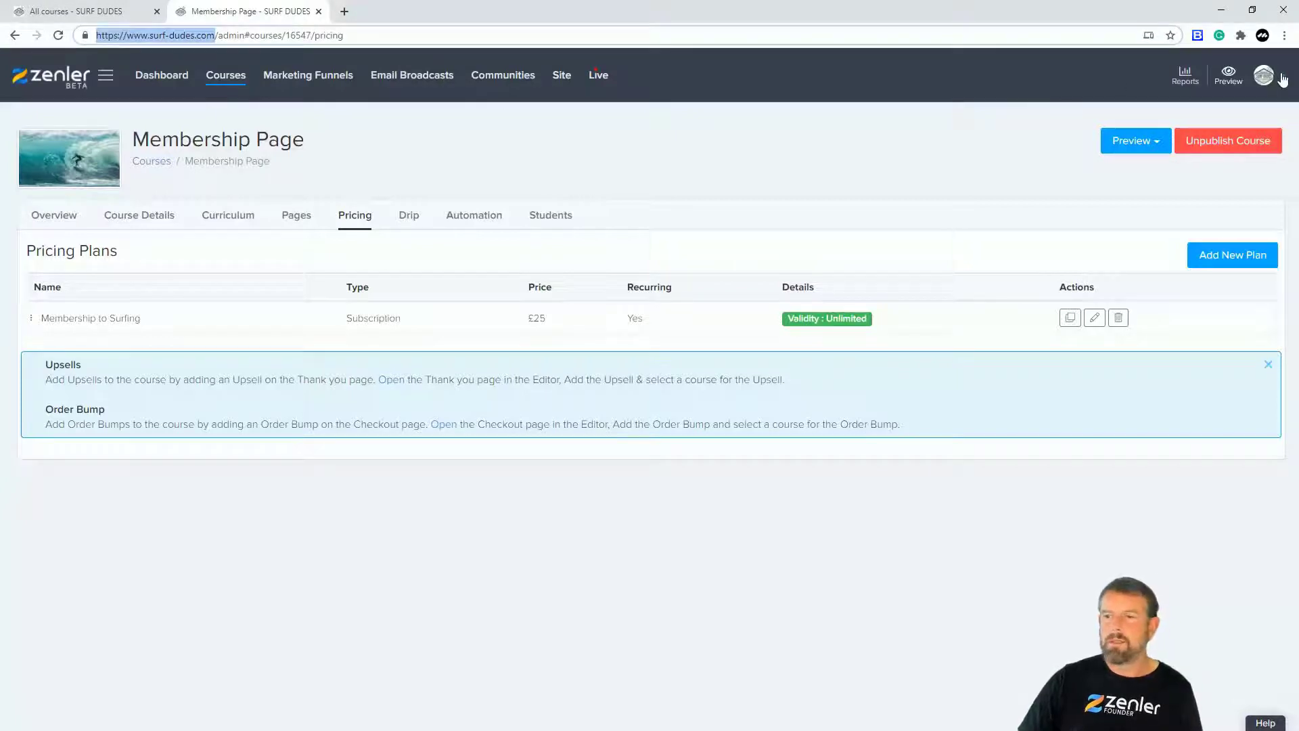
click(1282, 35)
click(1151, 86)
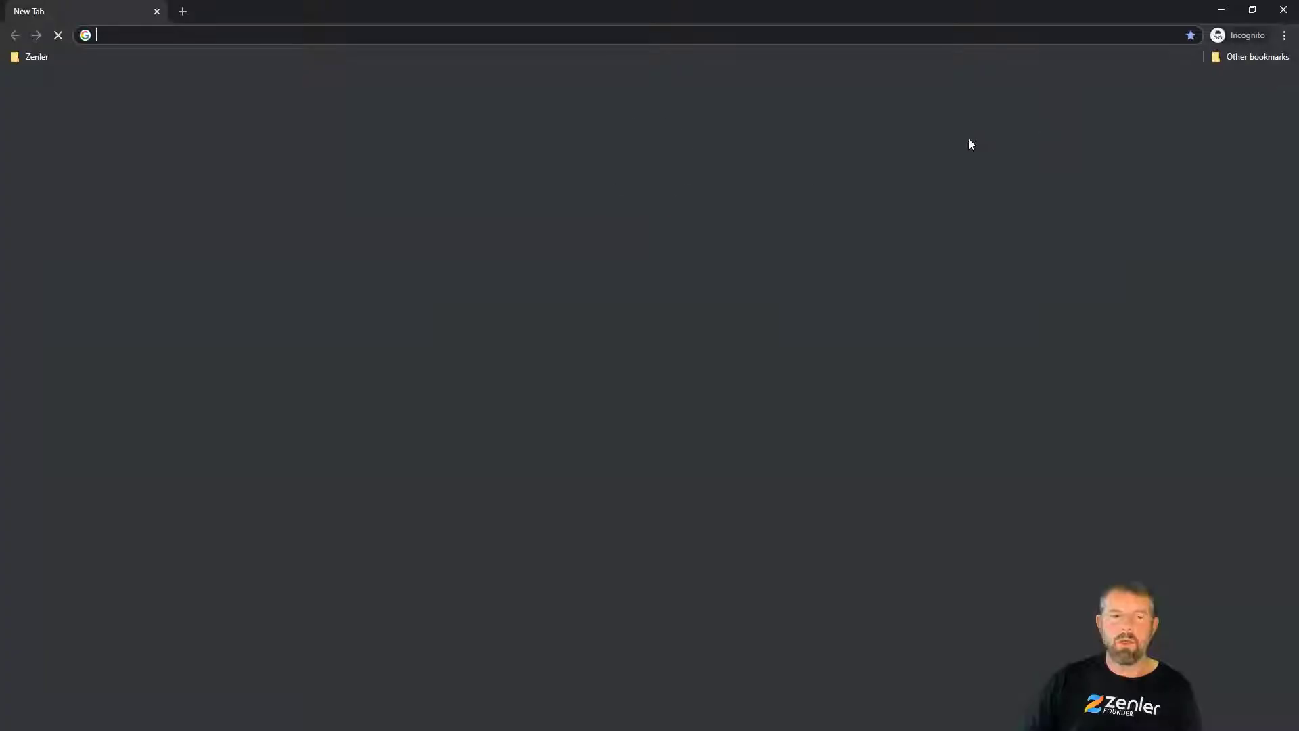
key(ctrl+v)
key(Return)
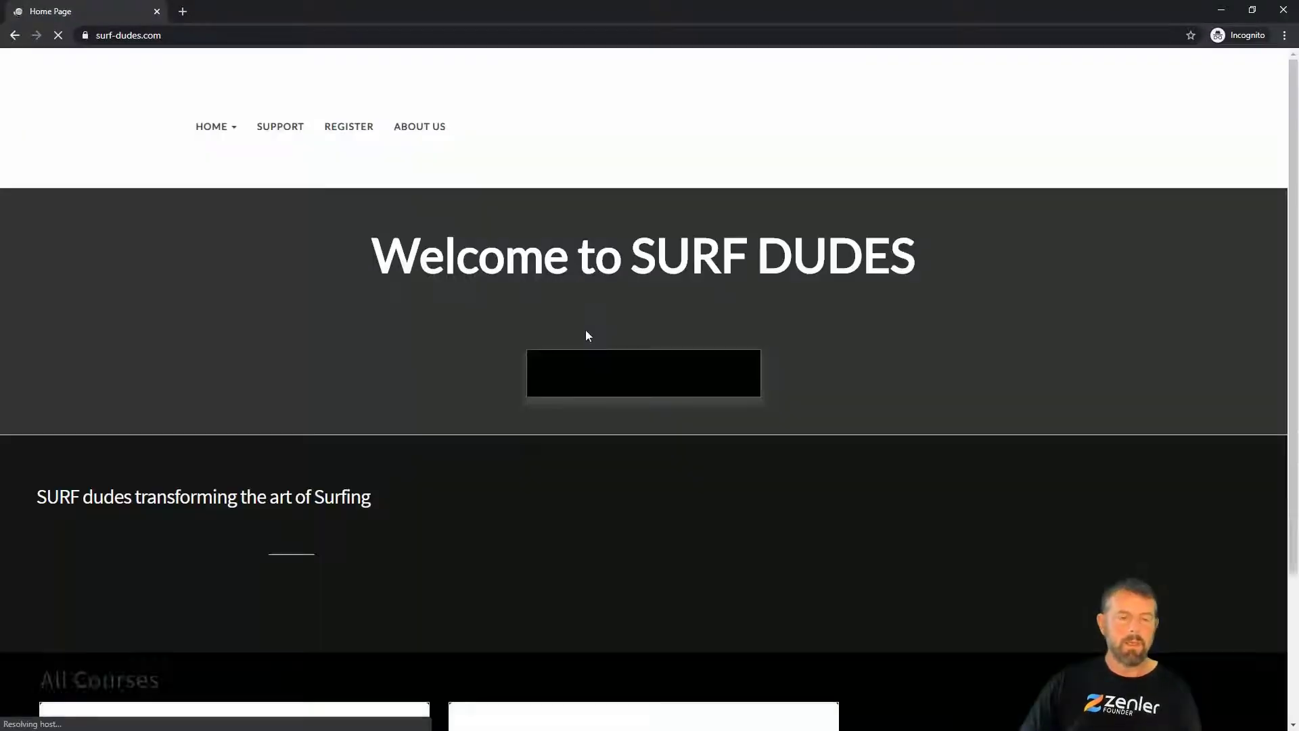
scroll(812, 354, down, 3)
scroll(827, 351, down, 4)
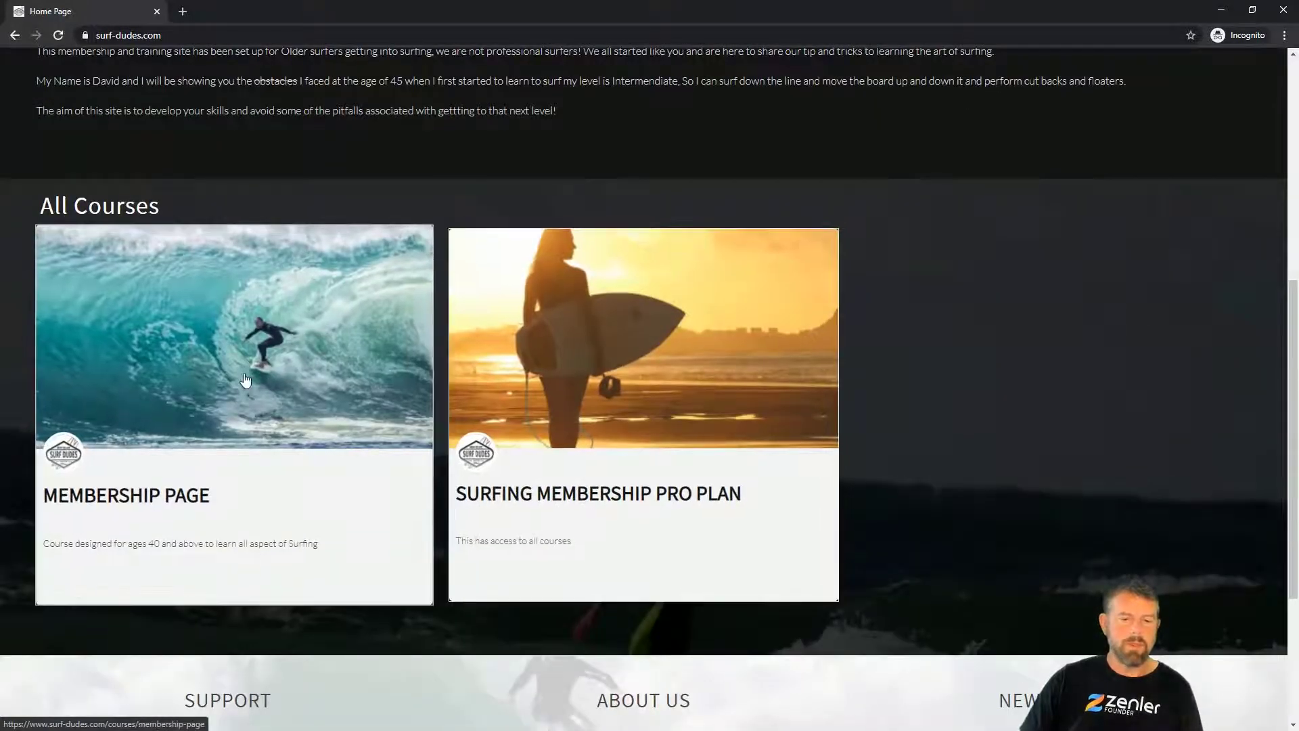
scroll(606, 399, up, 4)
scroll(605, 399, up, 3)
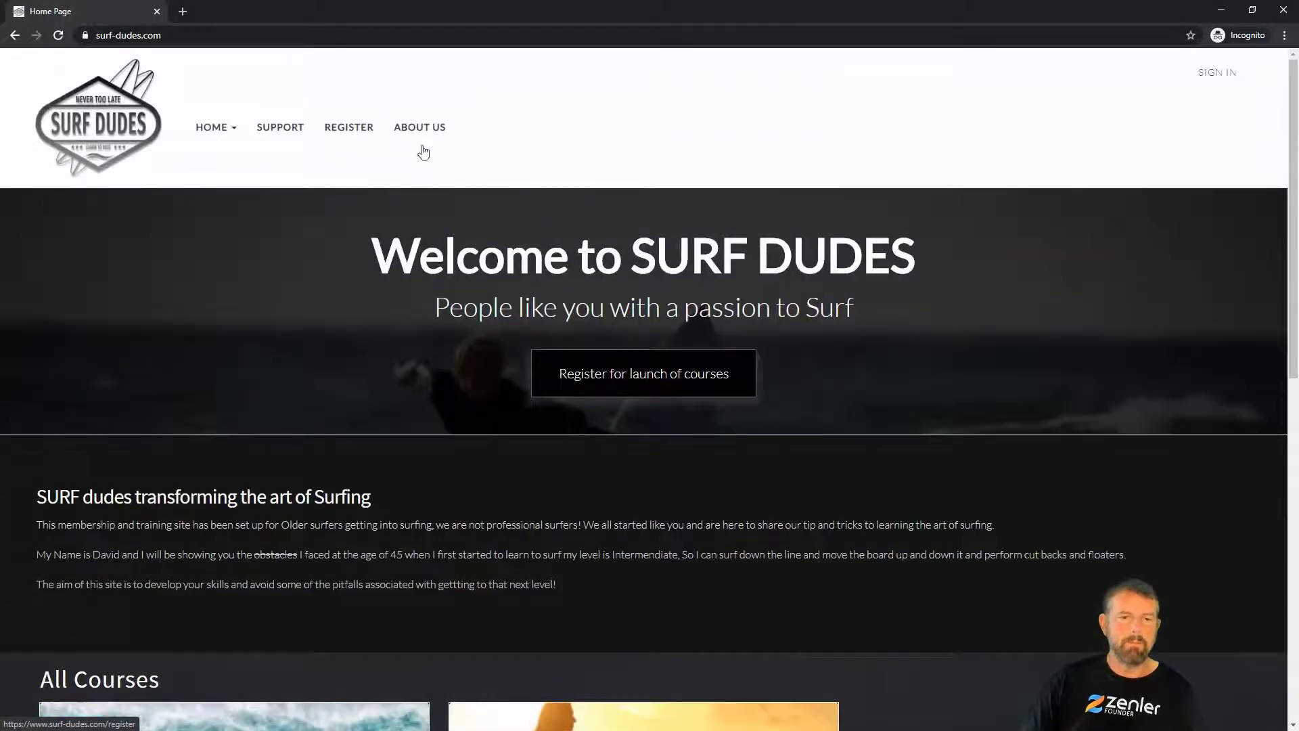
click(1228, 10)
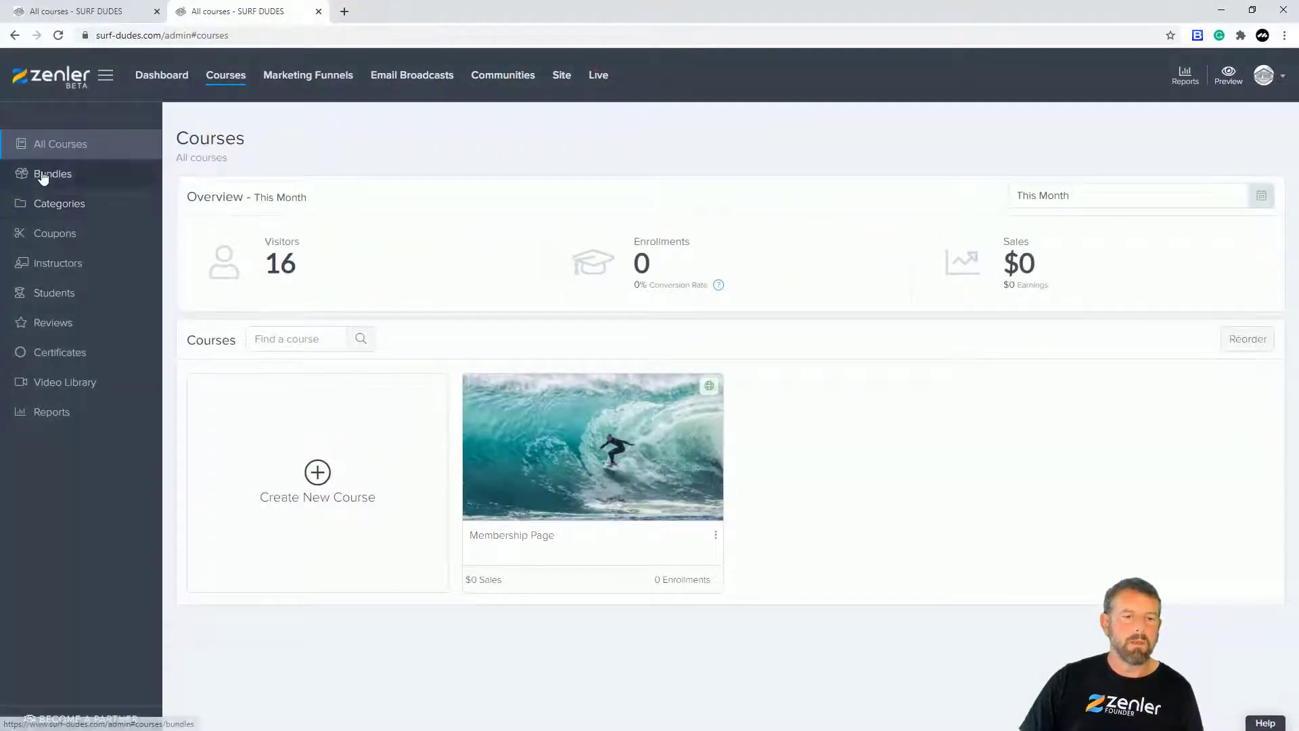
Step: Delete the Surfing Membership Pro Plan bundle from the Bundles list
click(49, 174)
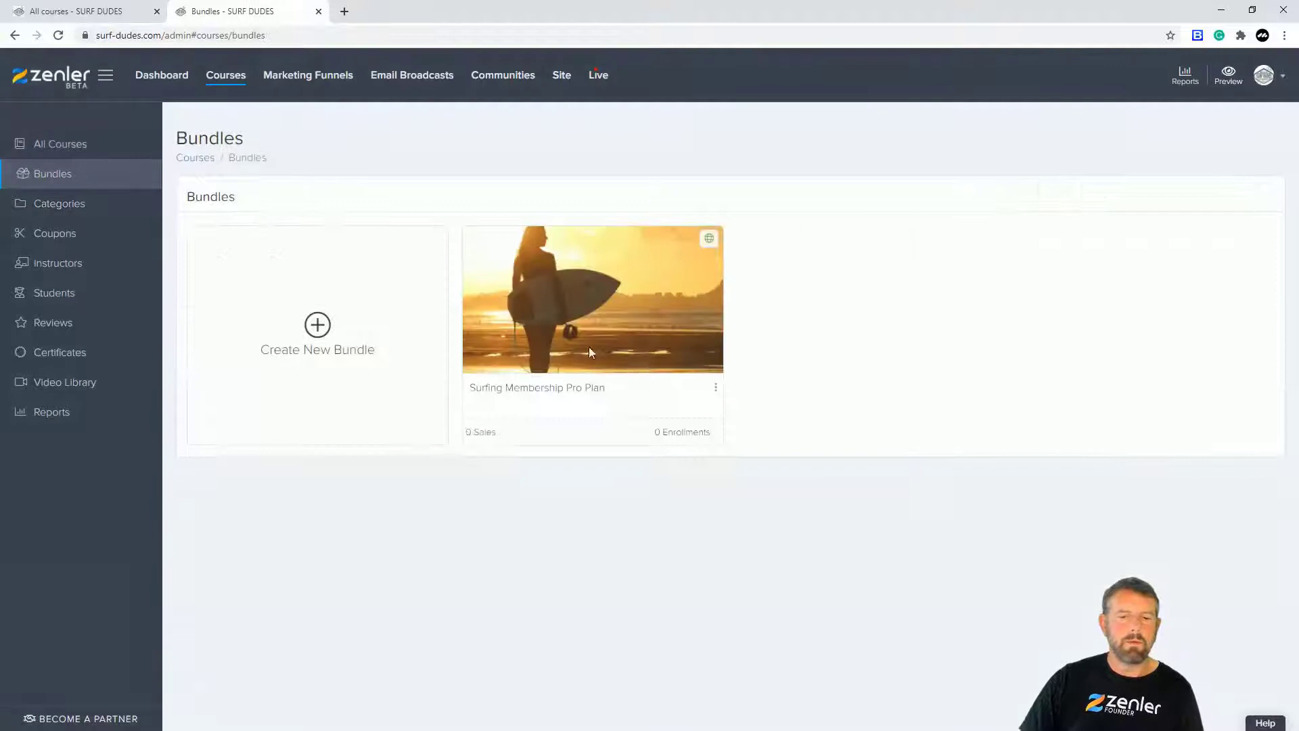
click(715, 387)
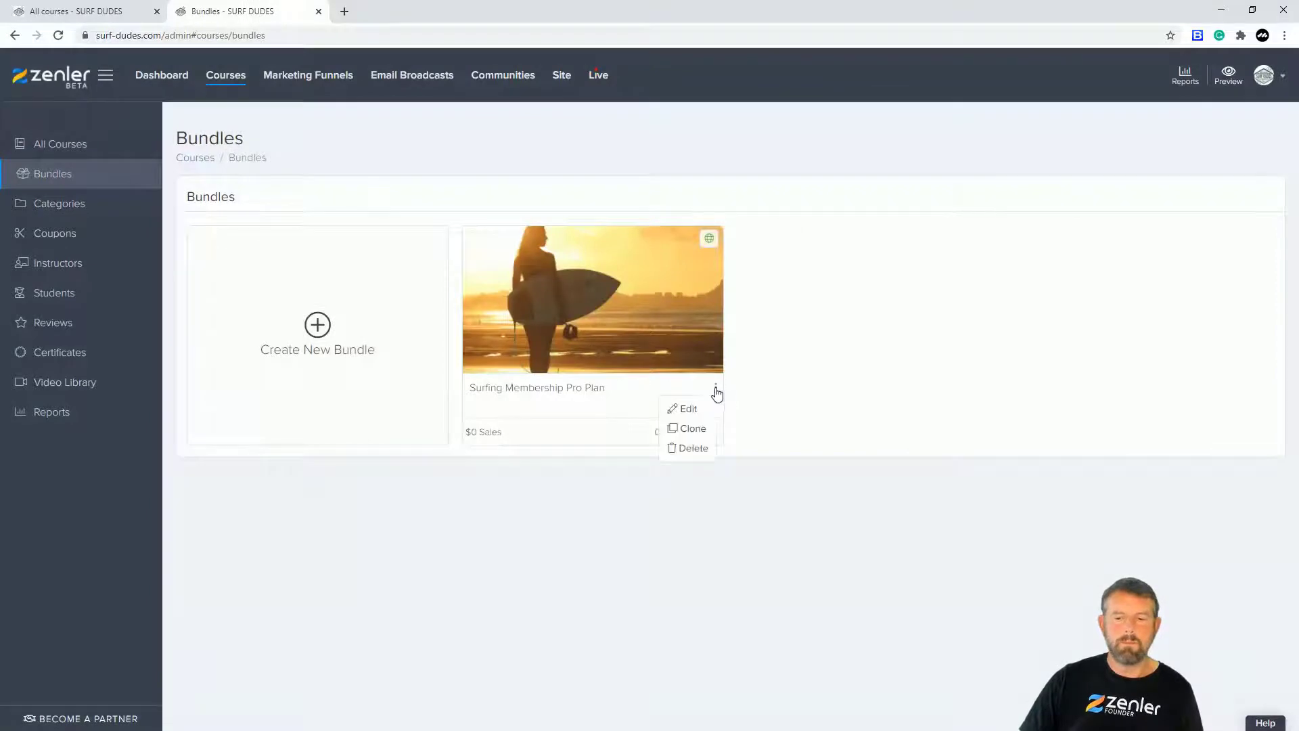
click(694, 448)
click(702, 486)
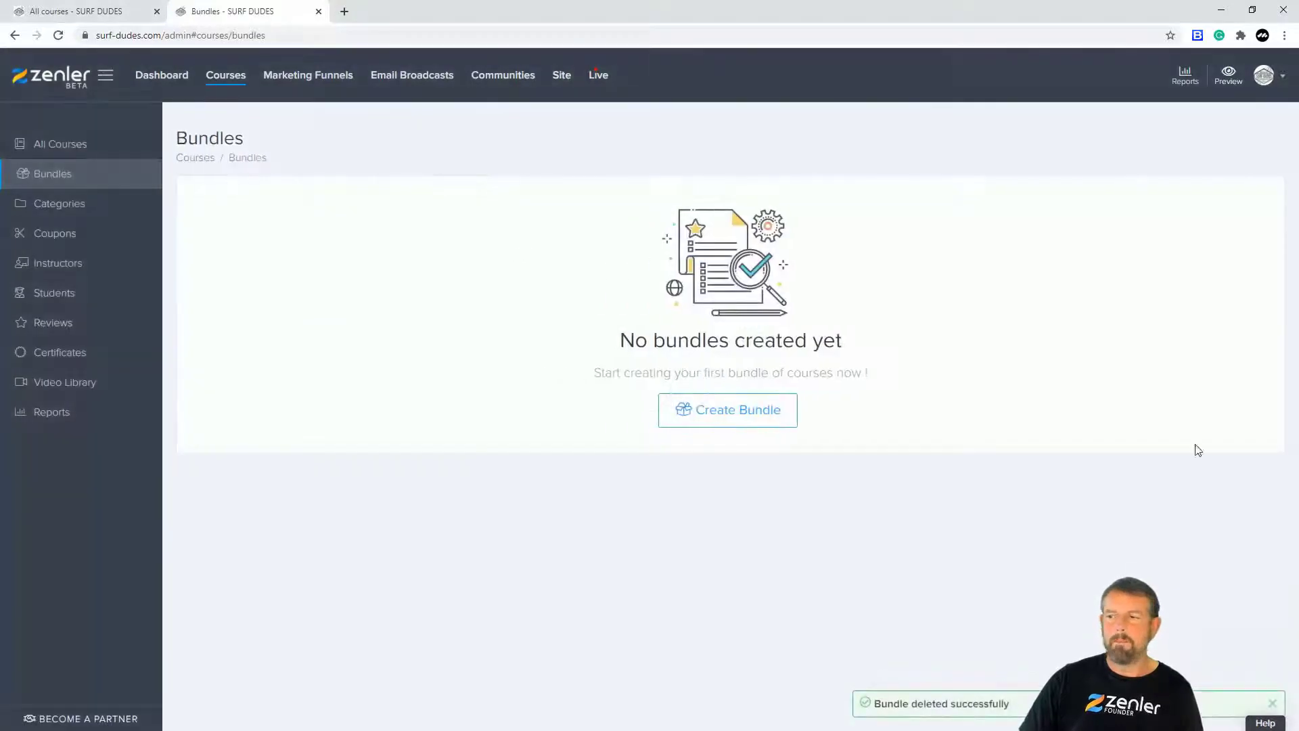
Step: Reload the public home page in the incognito window and scroll through it
key(alt+Tab)
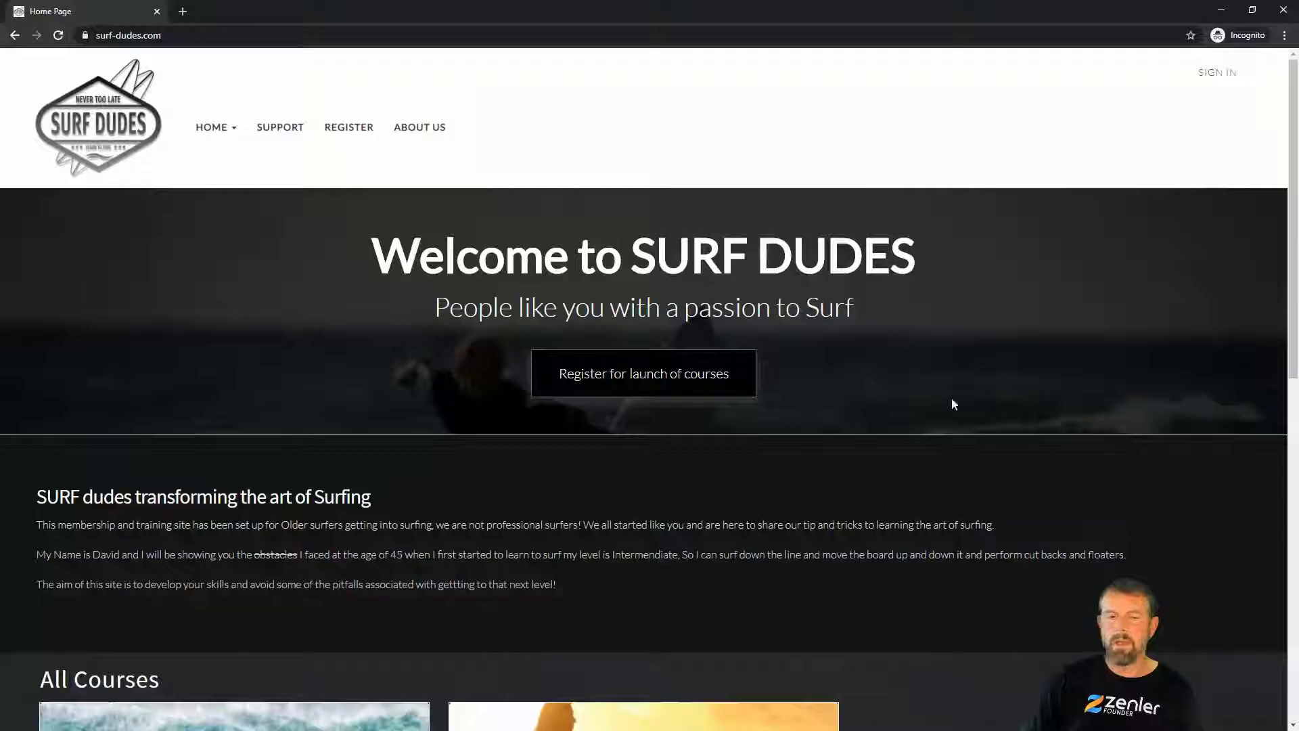
click(60, 32)
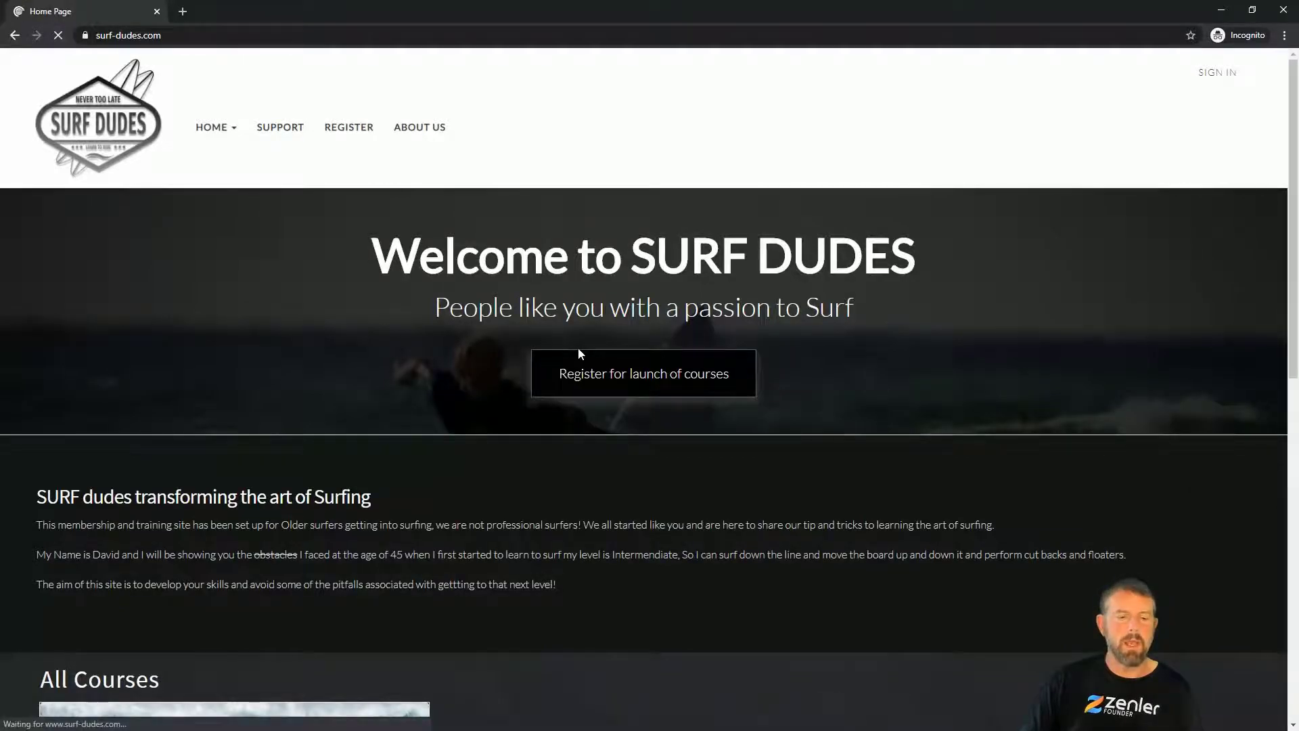
scroll(792, 366, down, 4)
scroll(255, 269, down, 5)
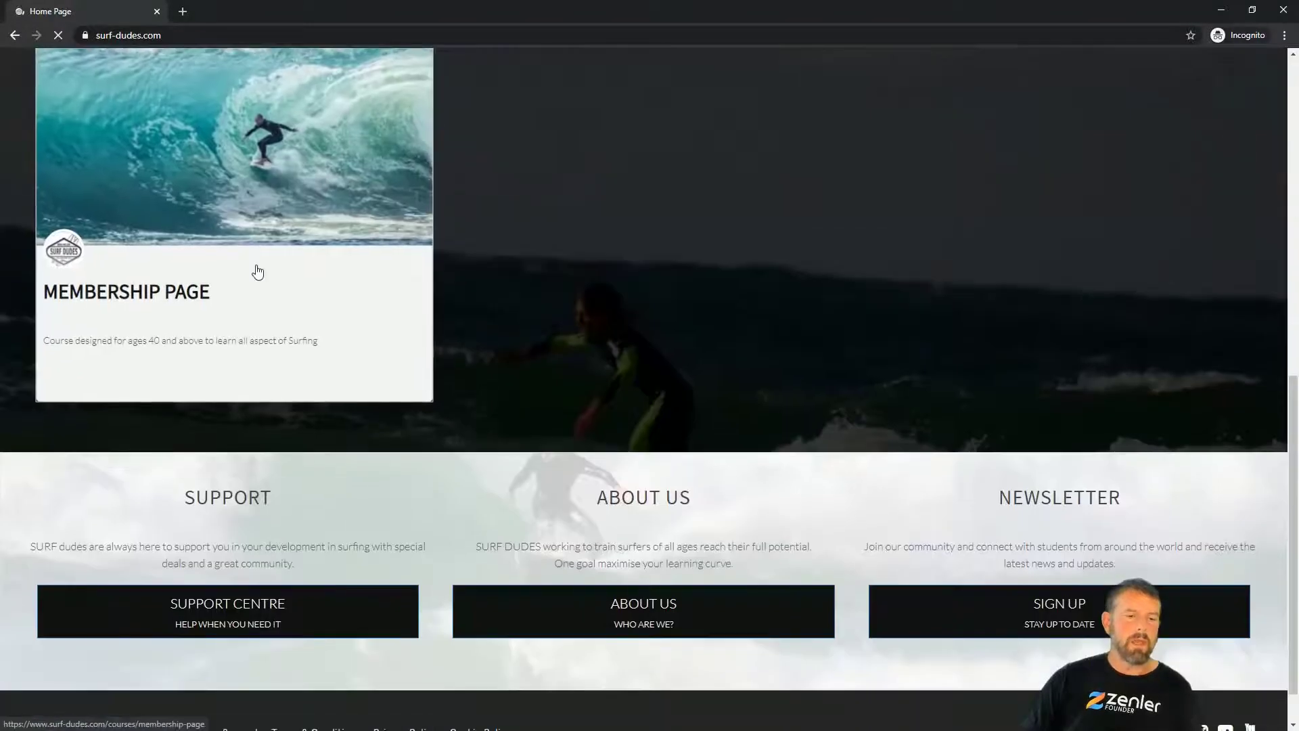
scroll(222, 370, up, 2)
Step: Open the public Membership Page course and review its £25-per-month plan, then minimize
click(222, 370)
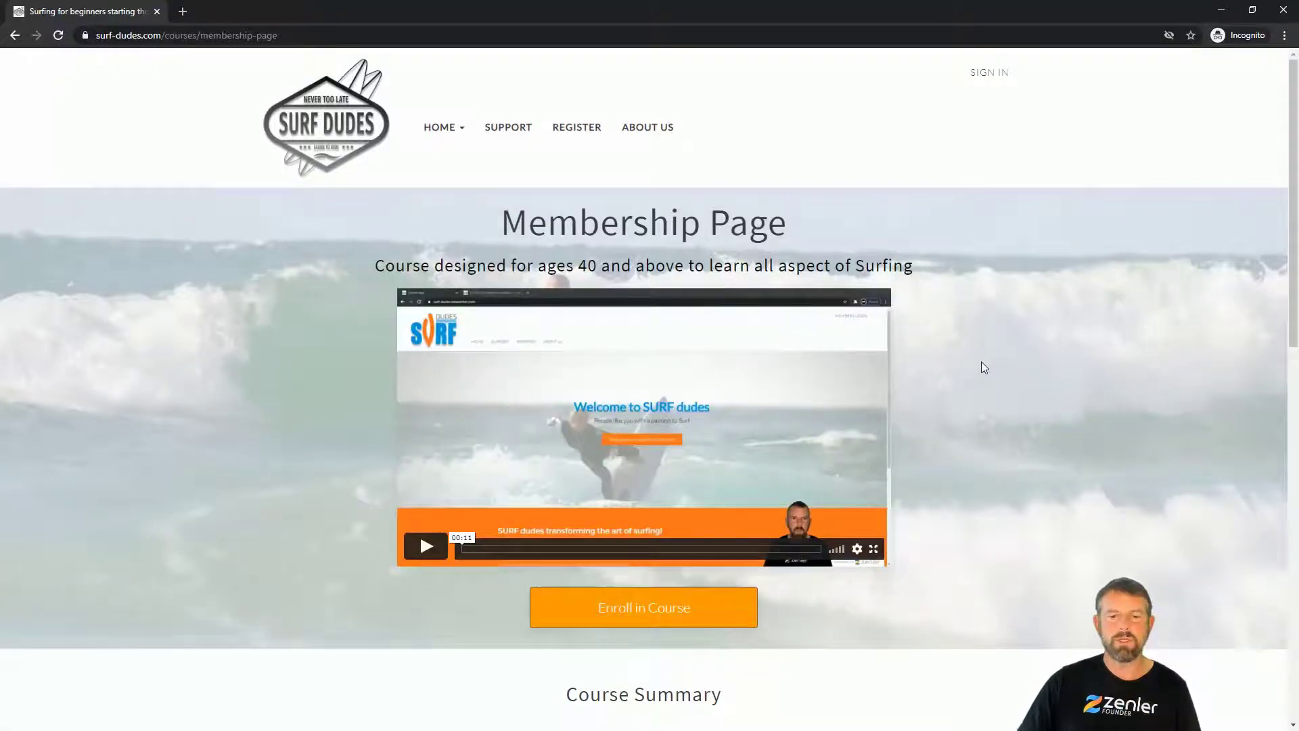
scroll(984, 367, down, 7)
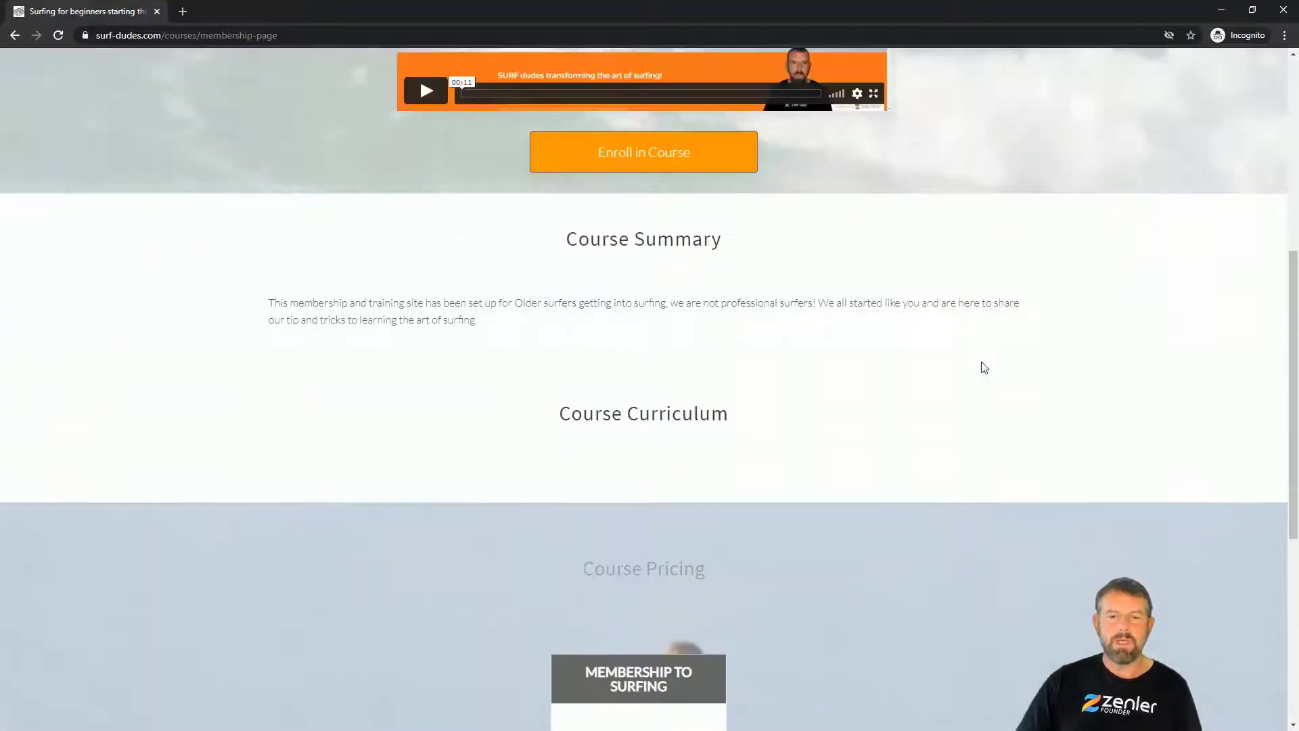
scroll(984, 367, up, 7)
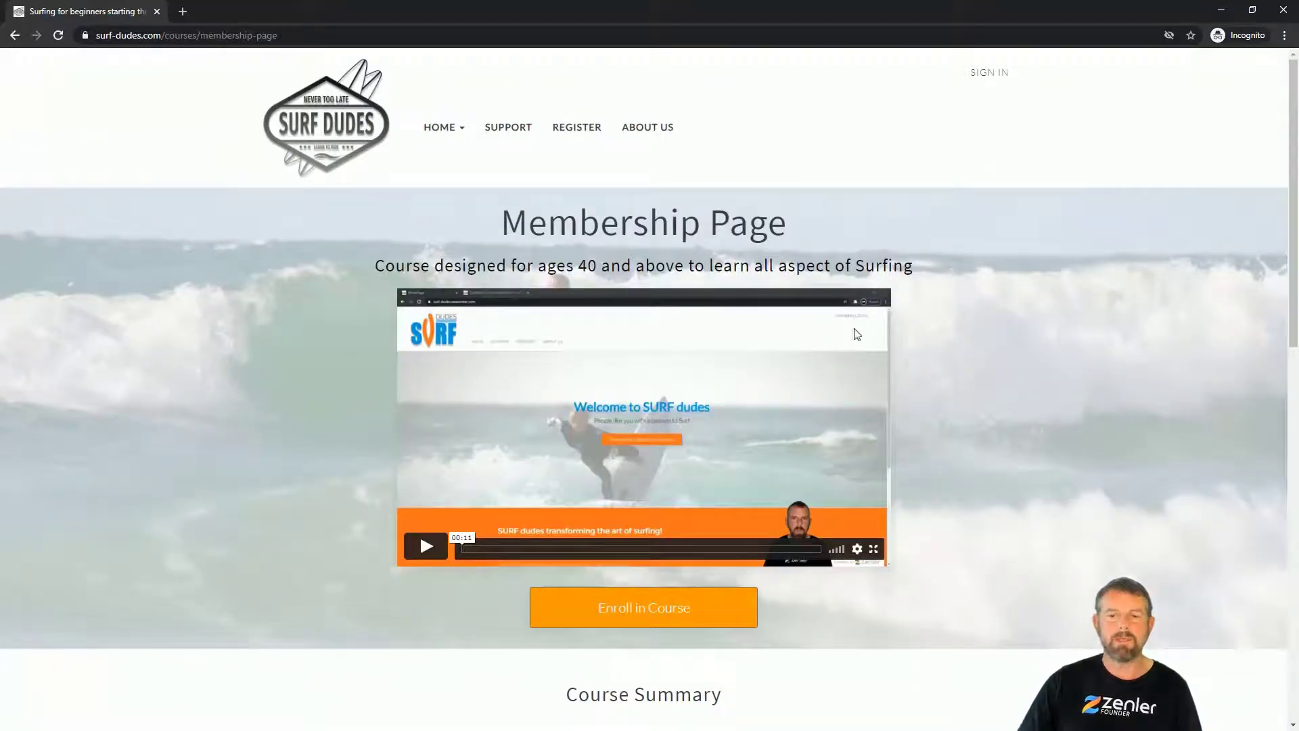
scroll(984, 348, down, 4)
scroll(984, 349, down, 3)
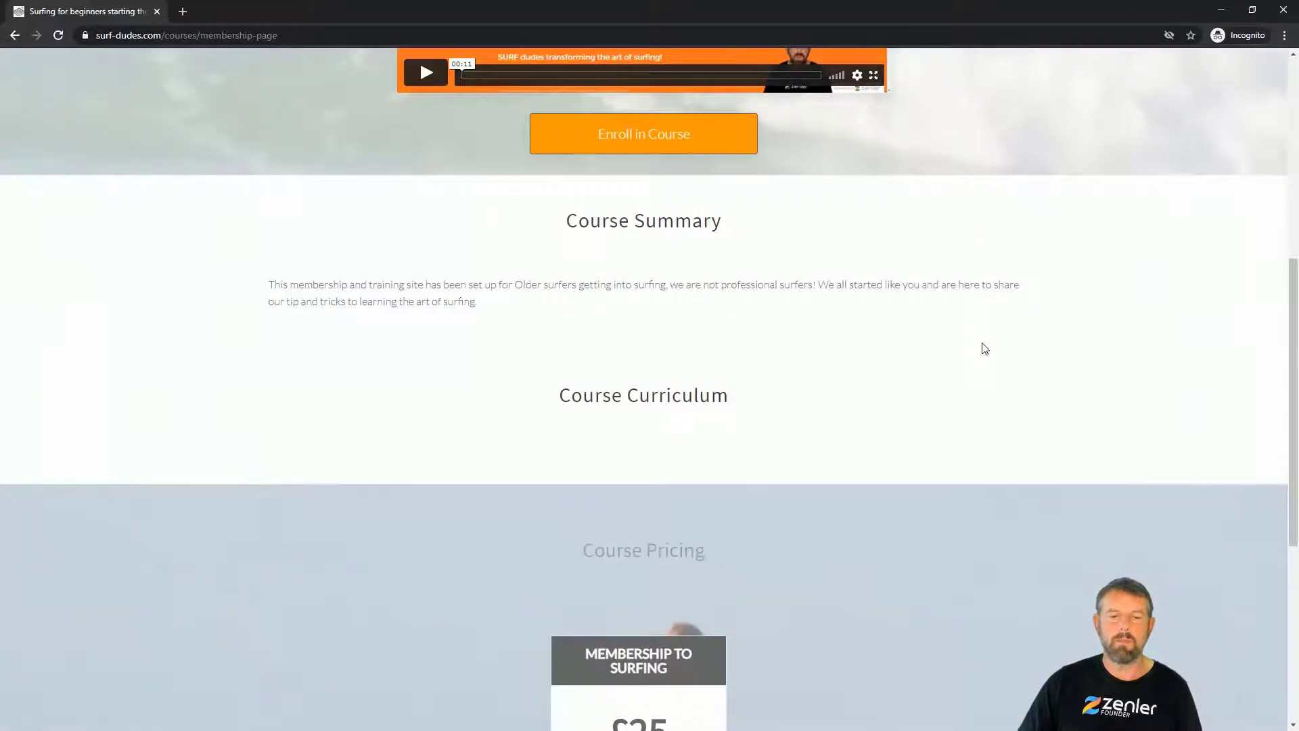
scroll(986, 348, down, 6)
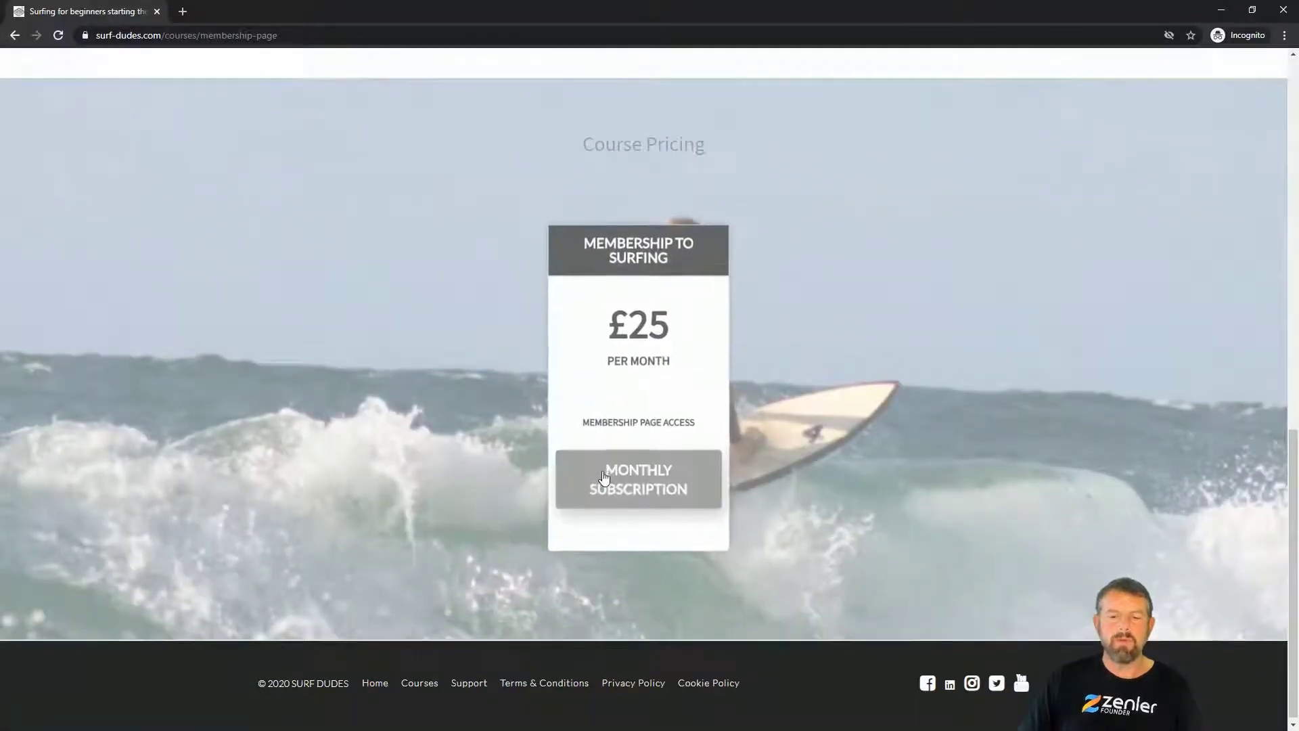
scroll(843, 416, up, 13)
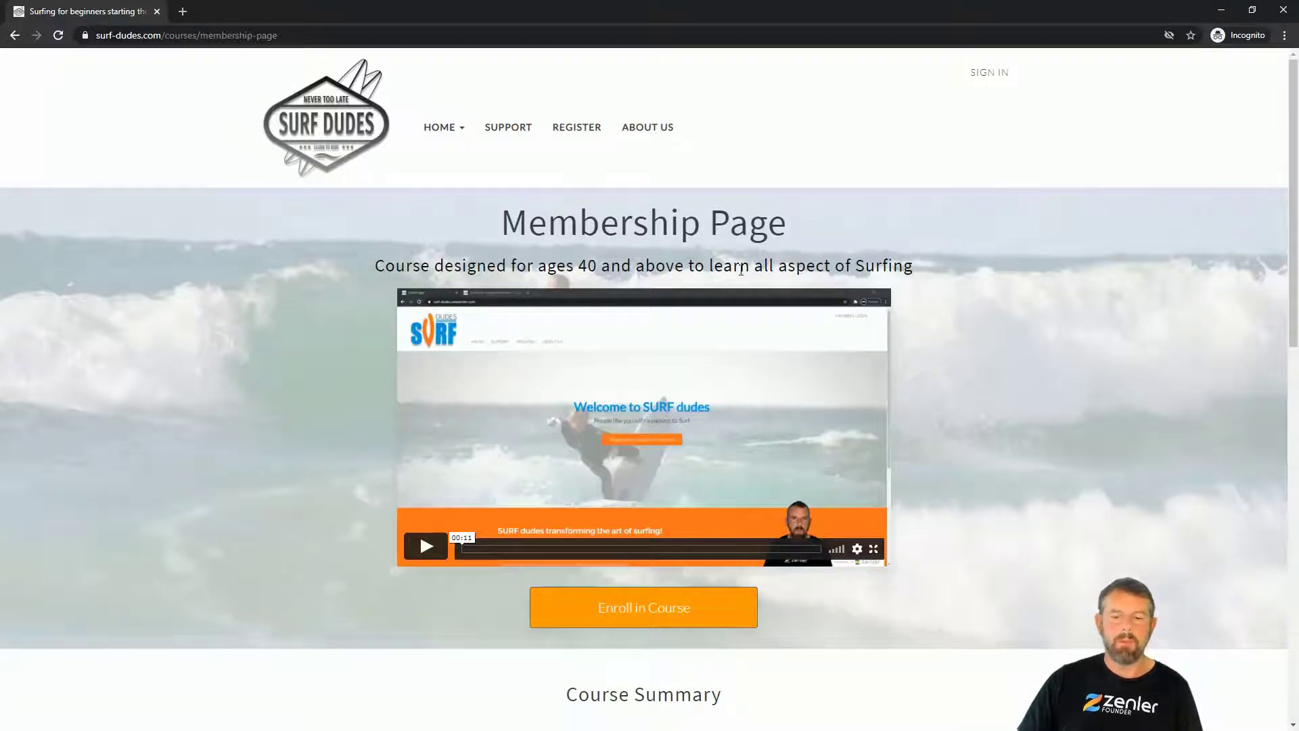
scroll(950, 412, down, 13)
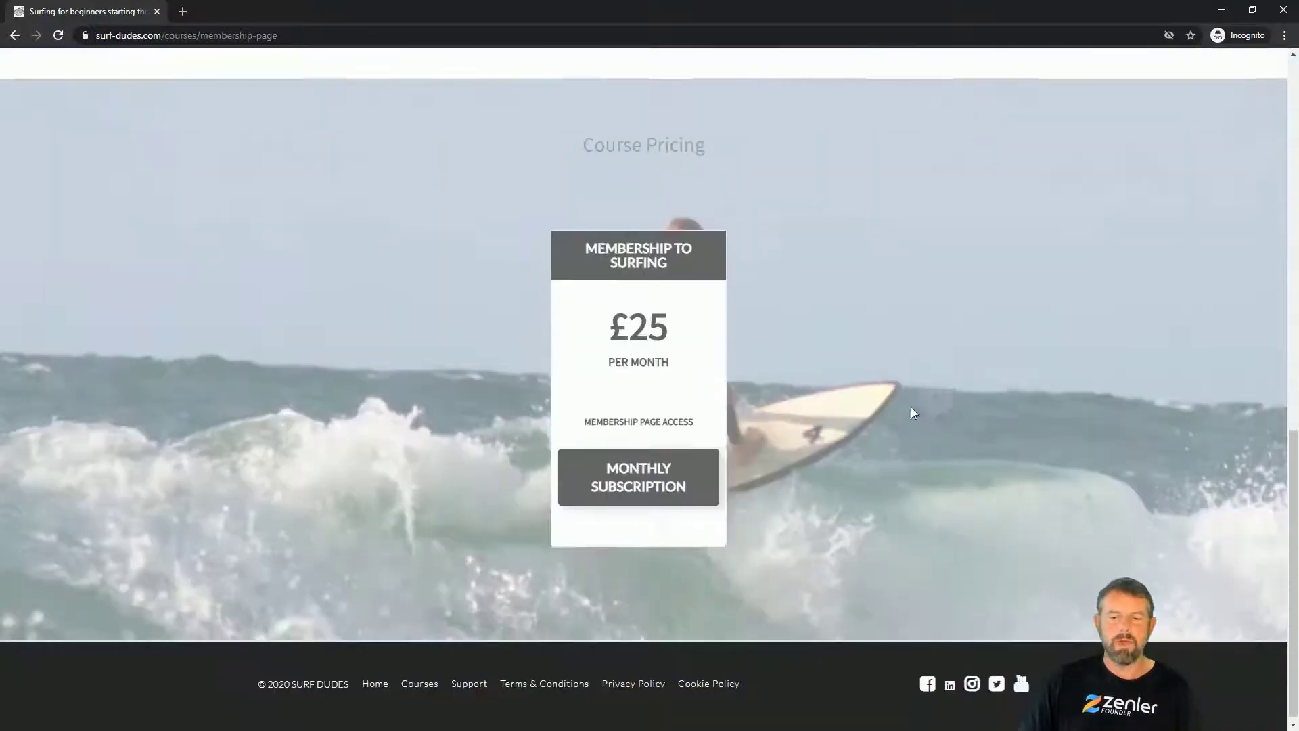
scroll(867, 377, up, 13)
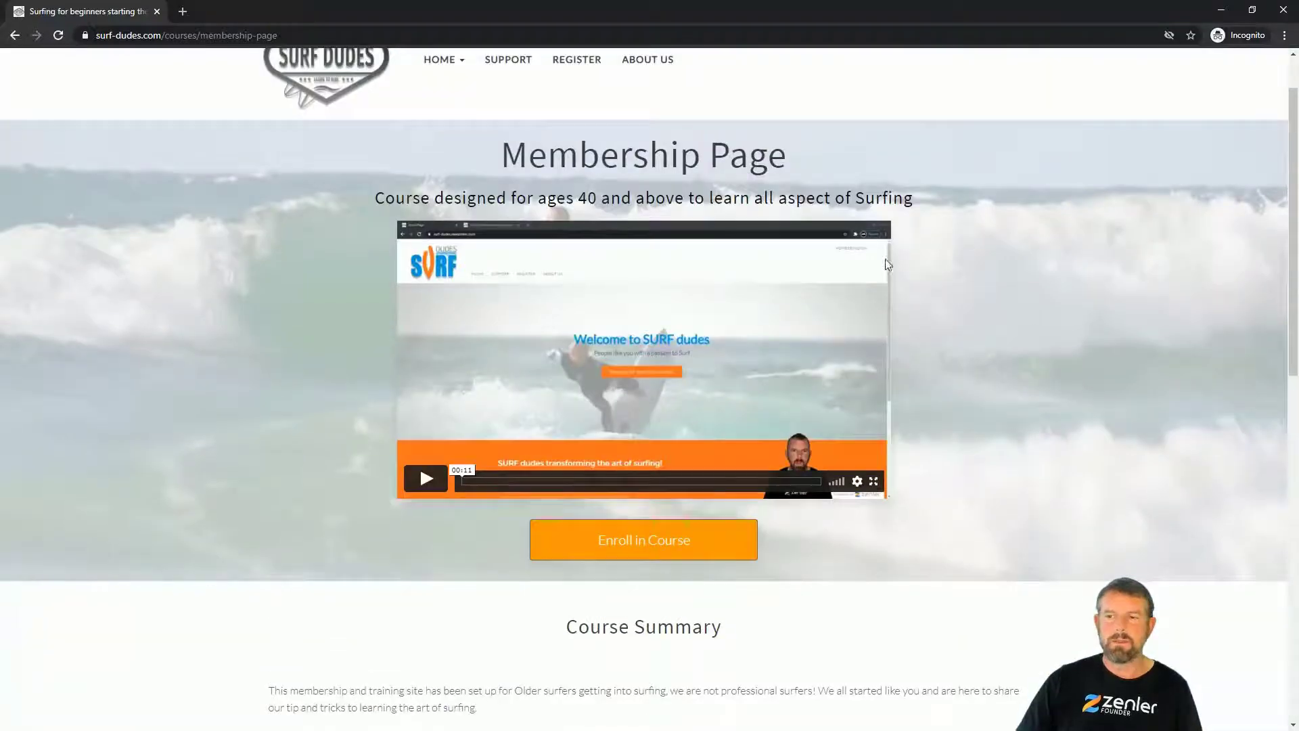
click(1218, 10)
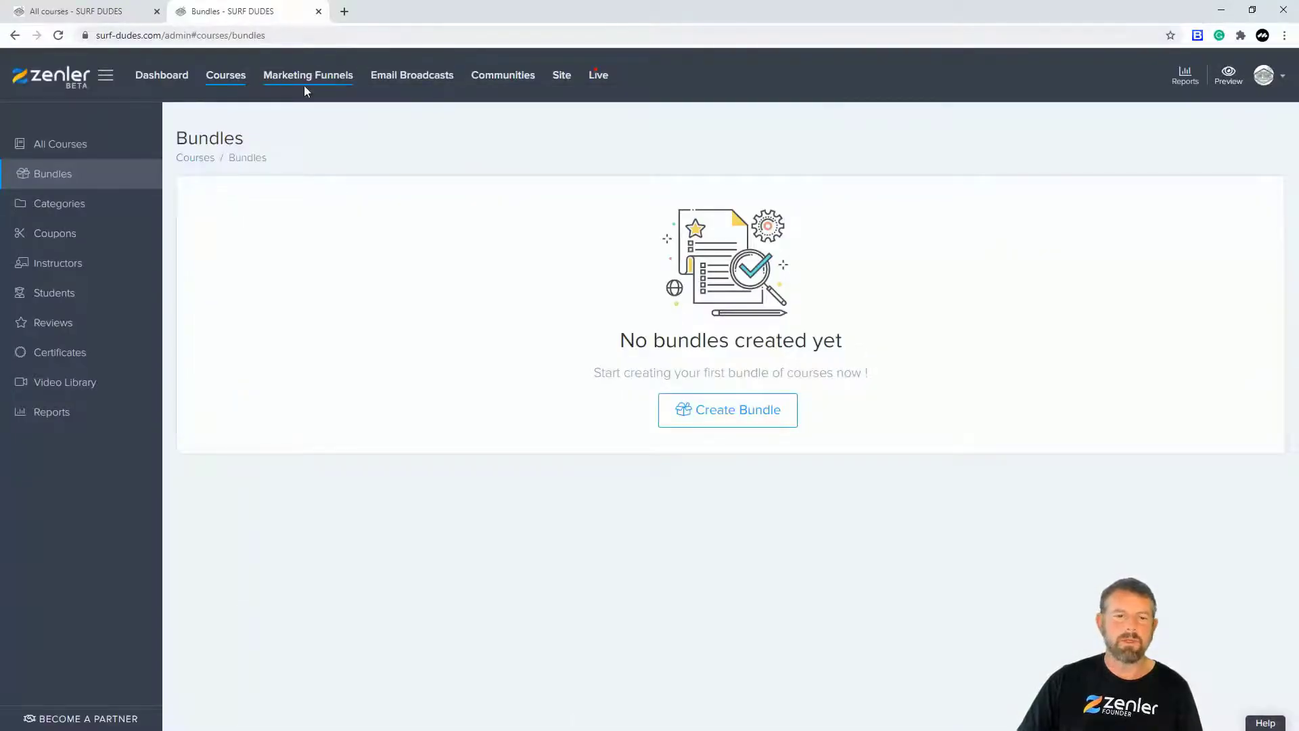
Step: Open the Membership Page sales page in the page editor via the course's Pages tab
click(233, 82)
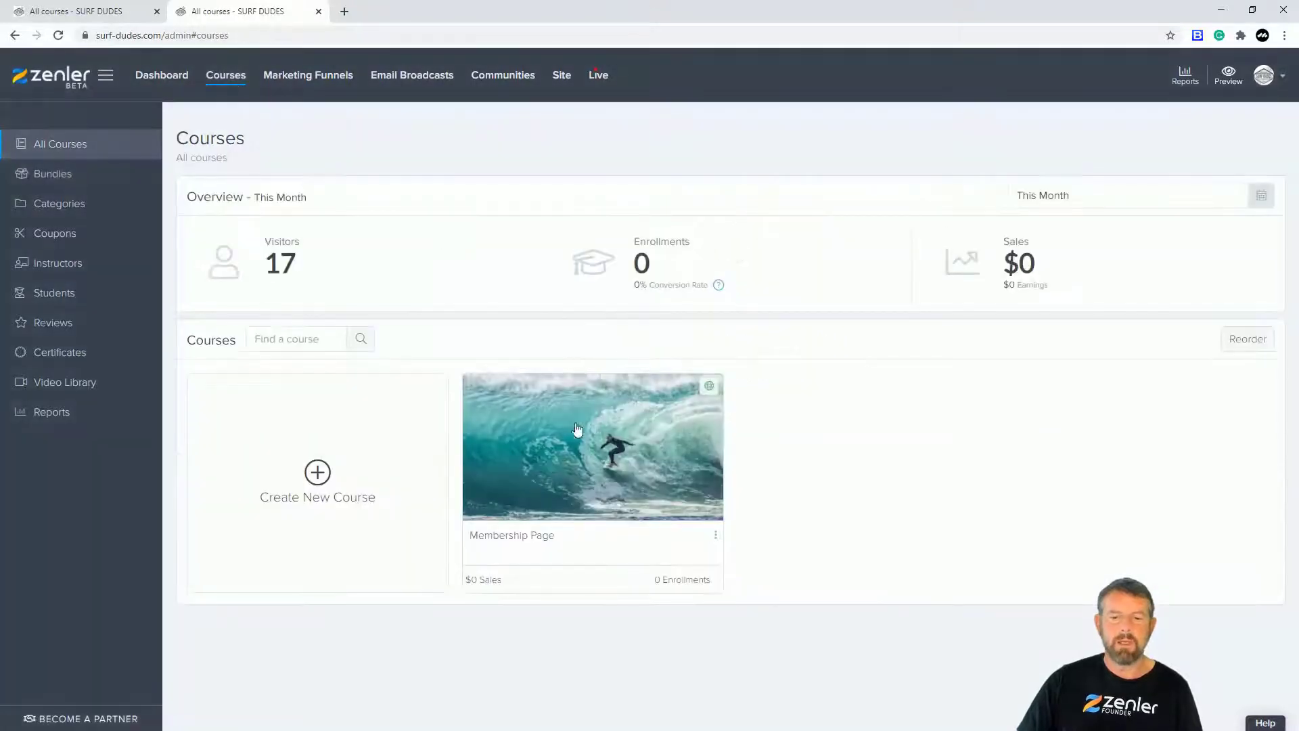
click(662, 428)
click(297, 215)
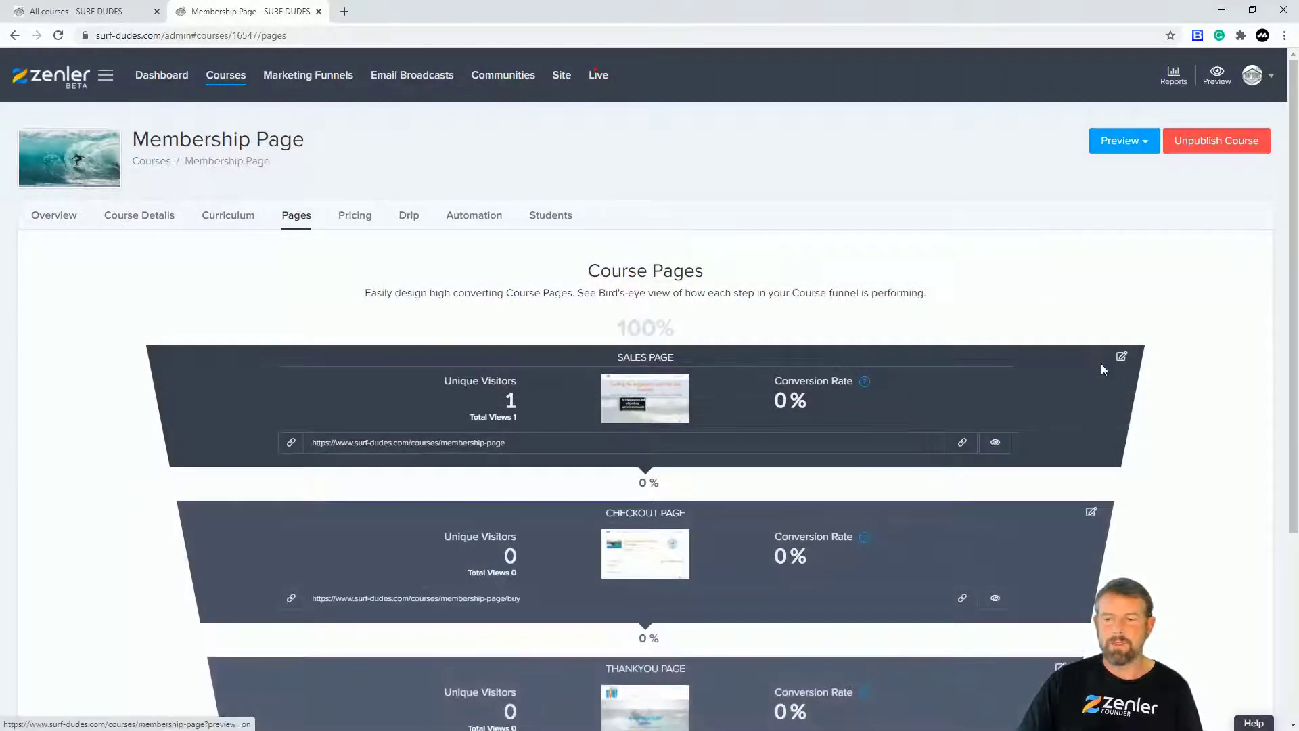
click(1122, 357)
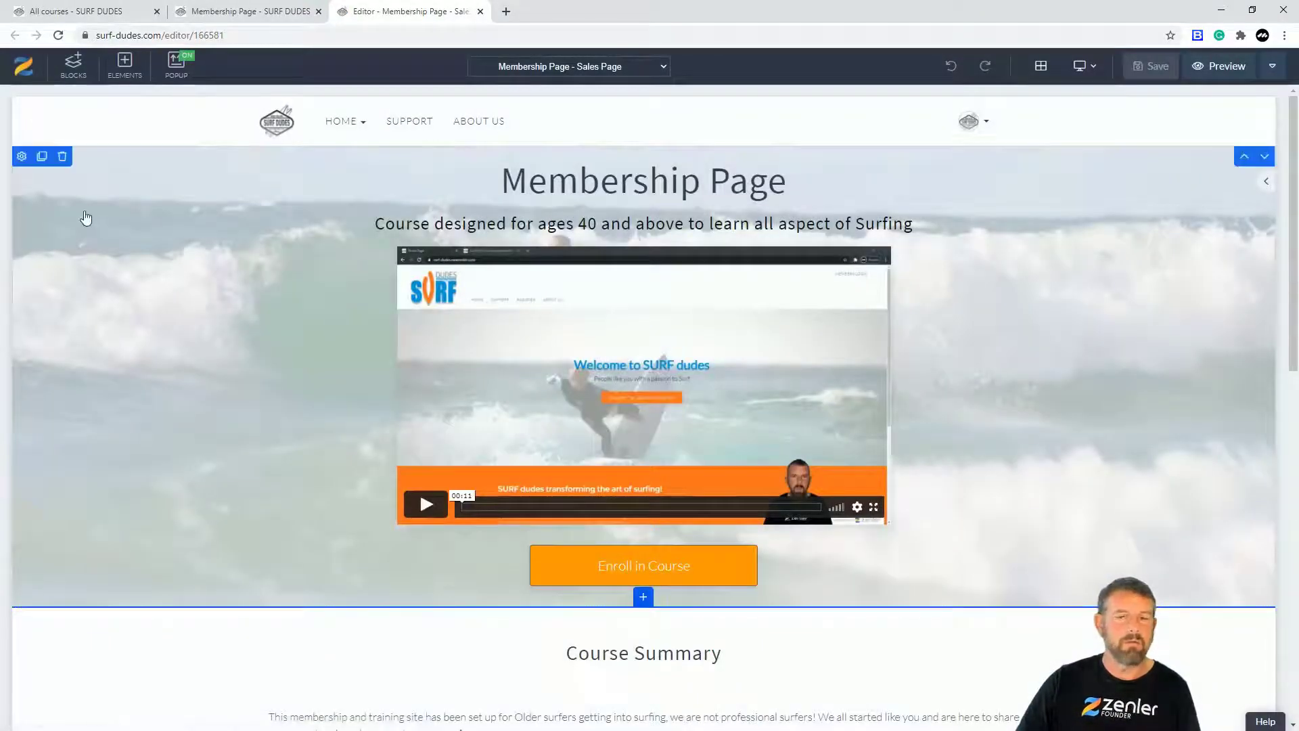
click(62, 156)
Step: Remove the hero and Course Summary blocks, then check the live page in the private window
click(684, 214)
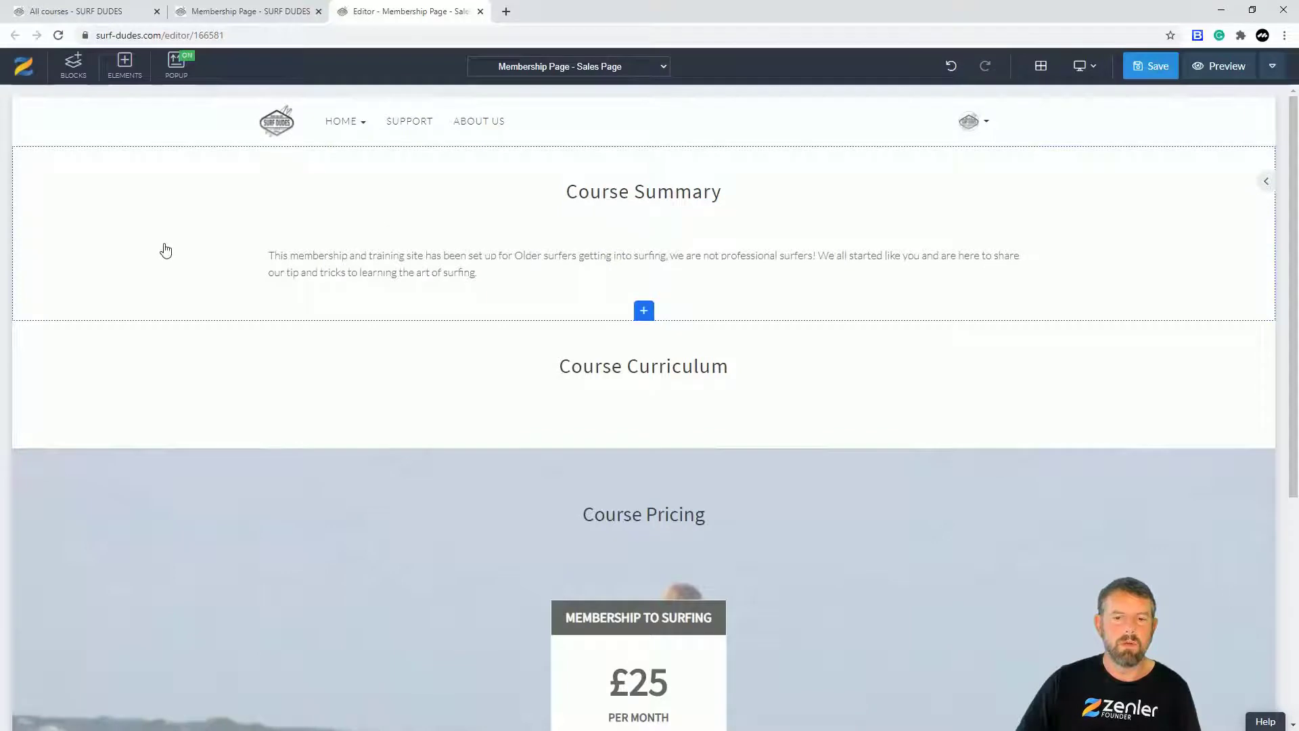
click(63, 157)
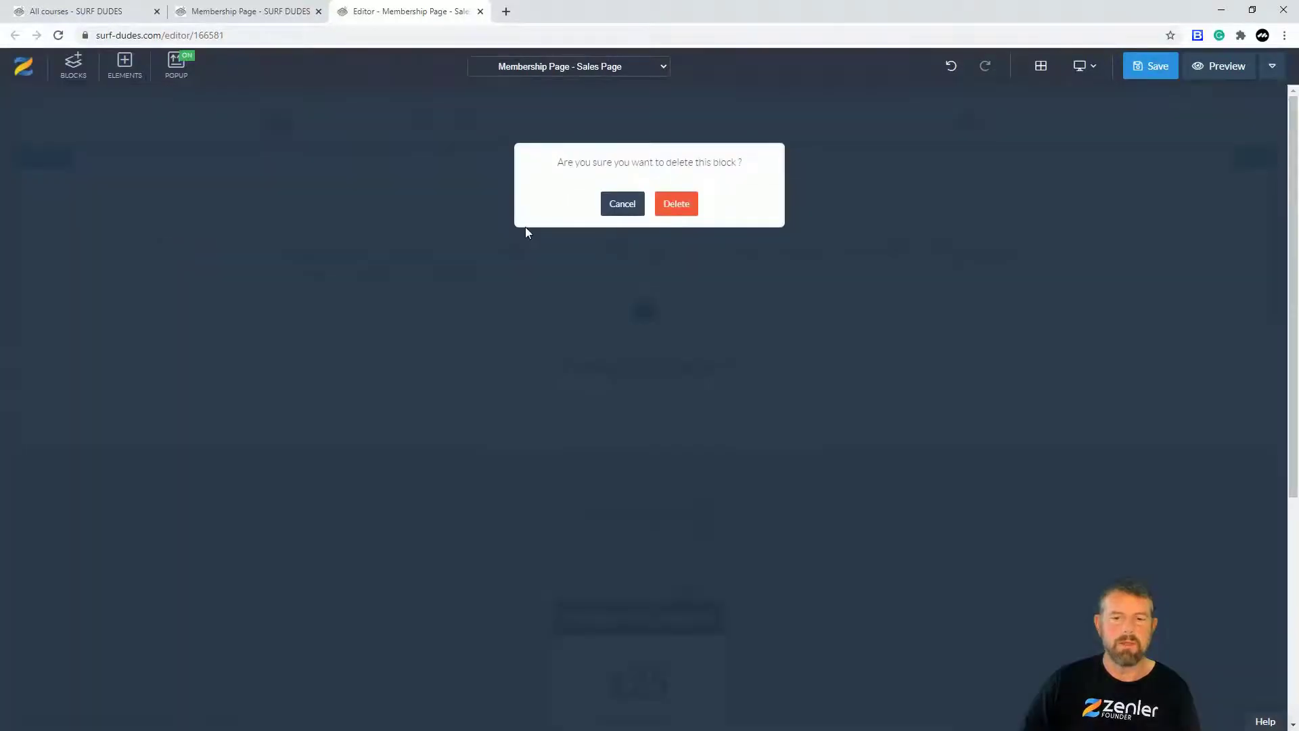
click(670, 211)
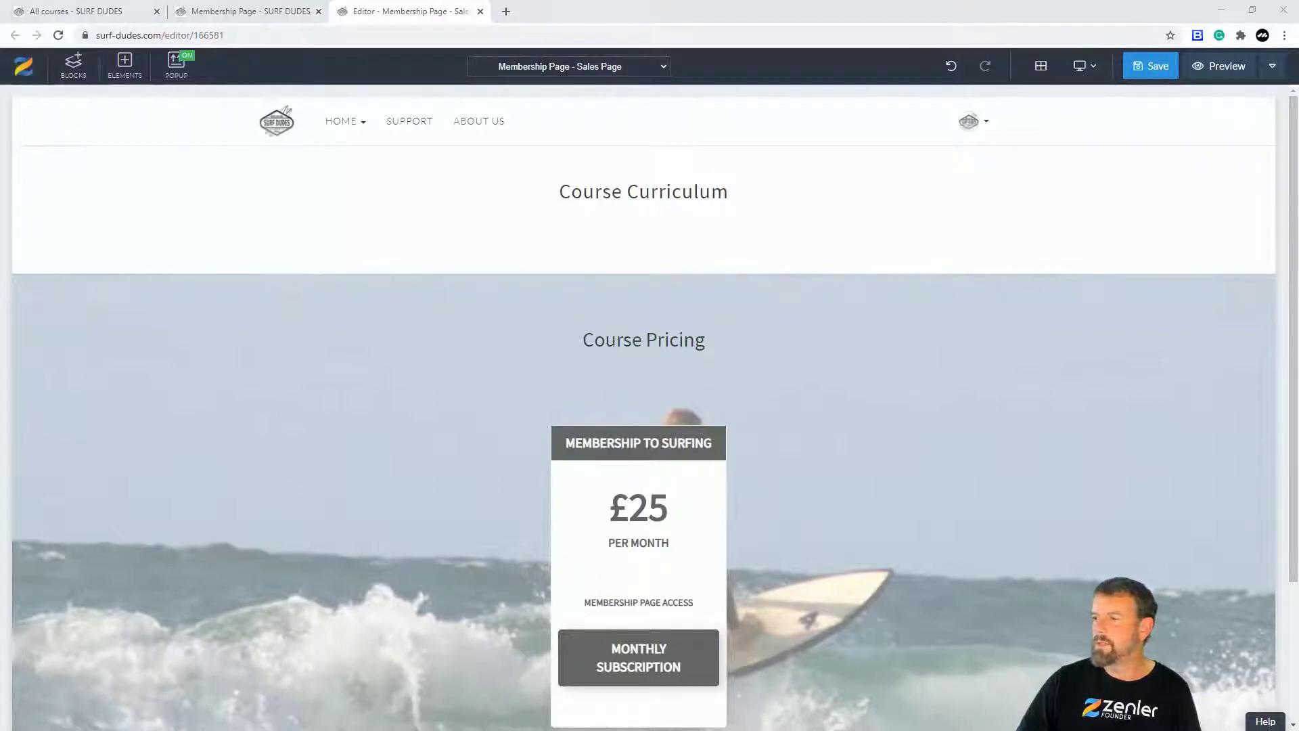
click(1221, 10)
scroll(904, 507, down, 4)
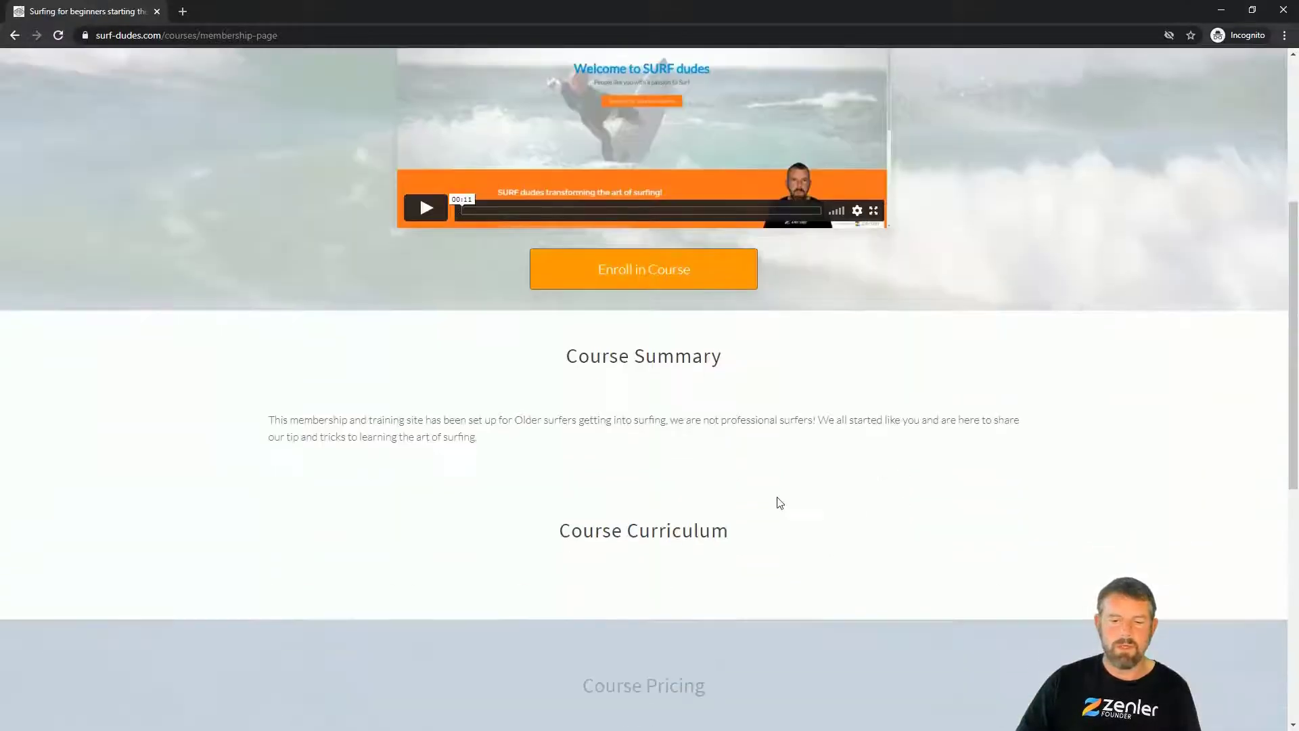
scroll(775, 502, down, 3)
scroll(803, 400, up, 7)
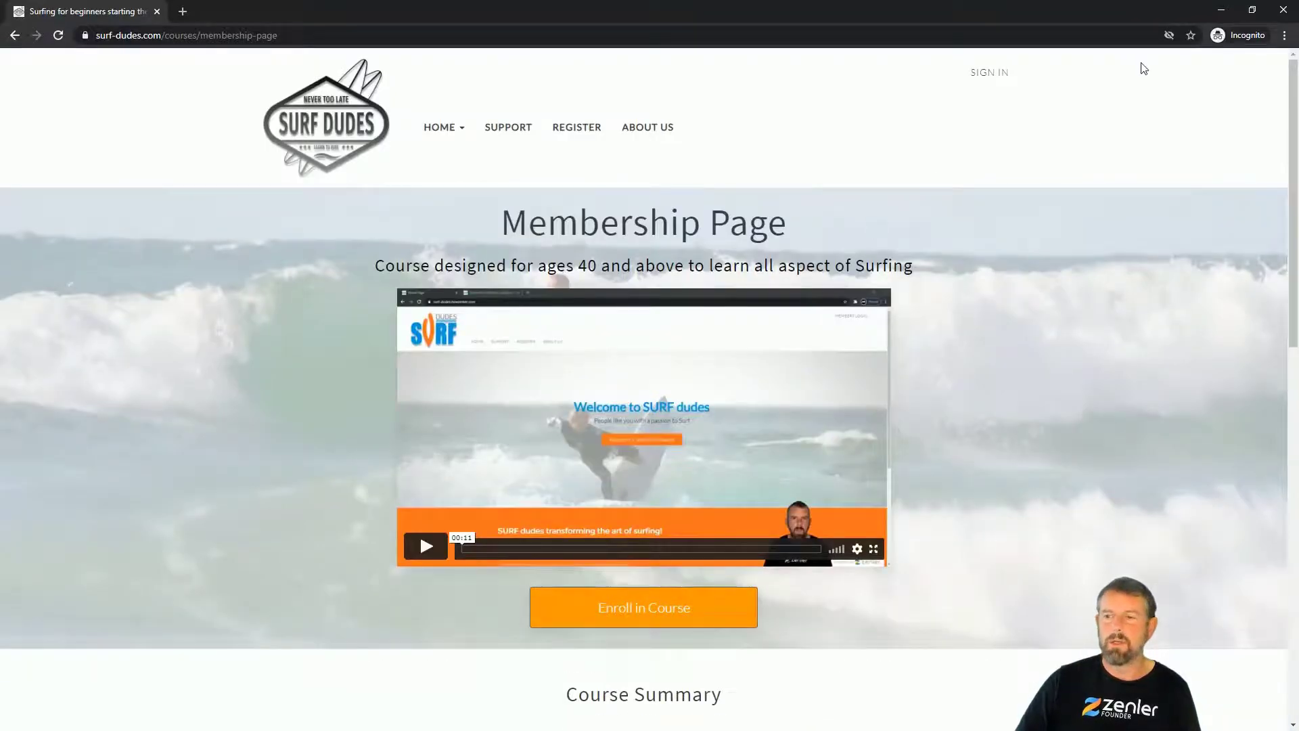
Step: Delete the Course Curriculum section from the sales page
click(1214, 11)
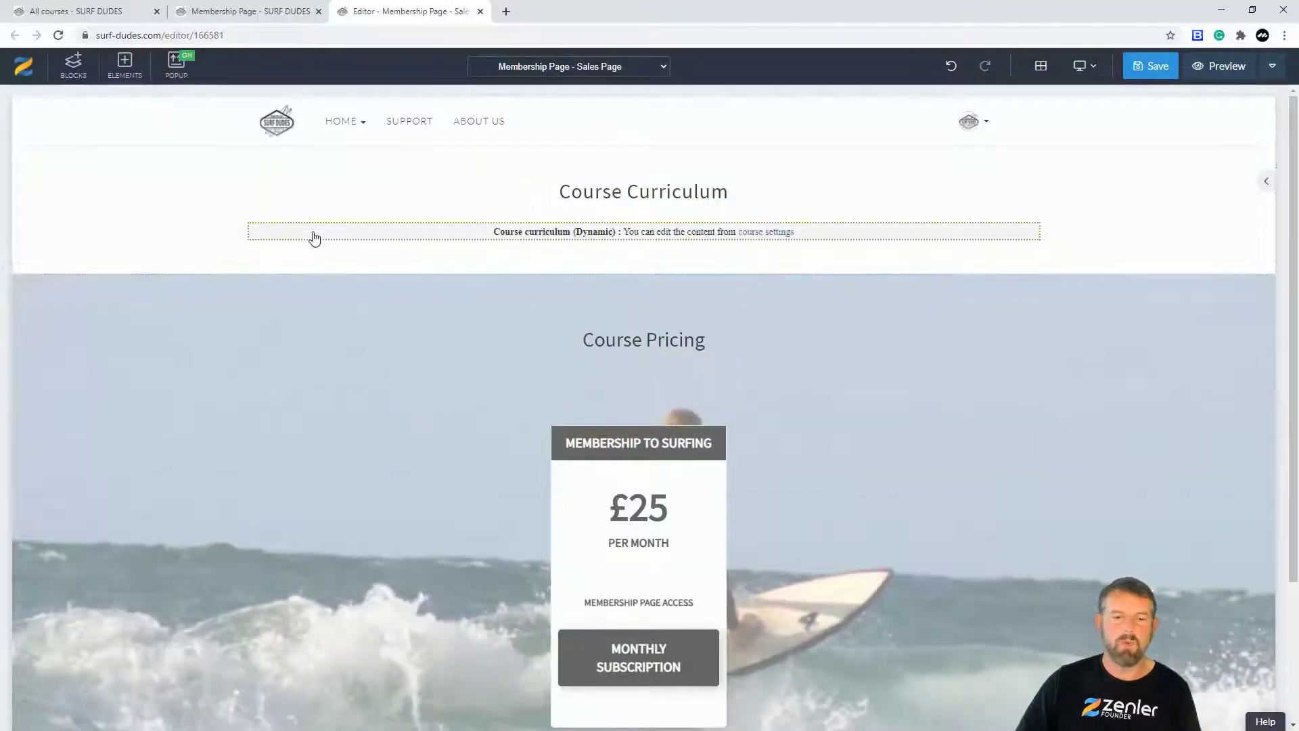
click(108, 220)
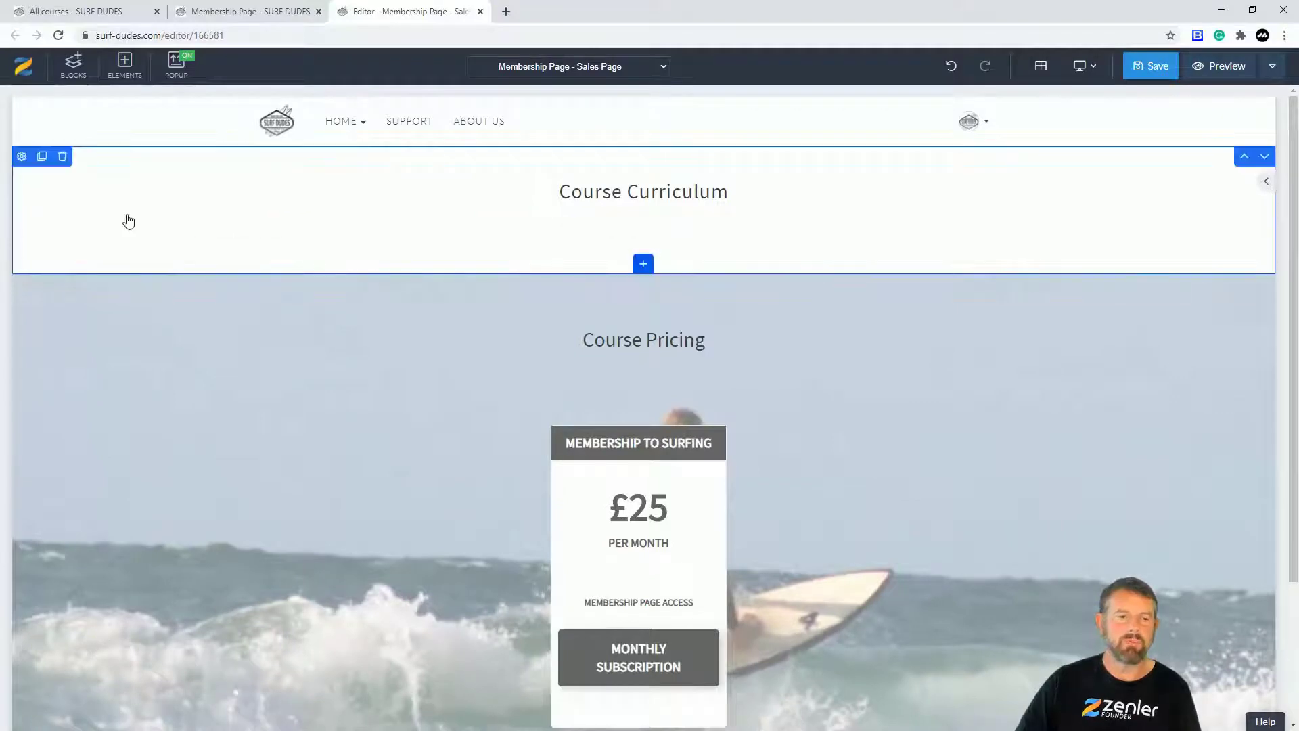
click(63, 158)
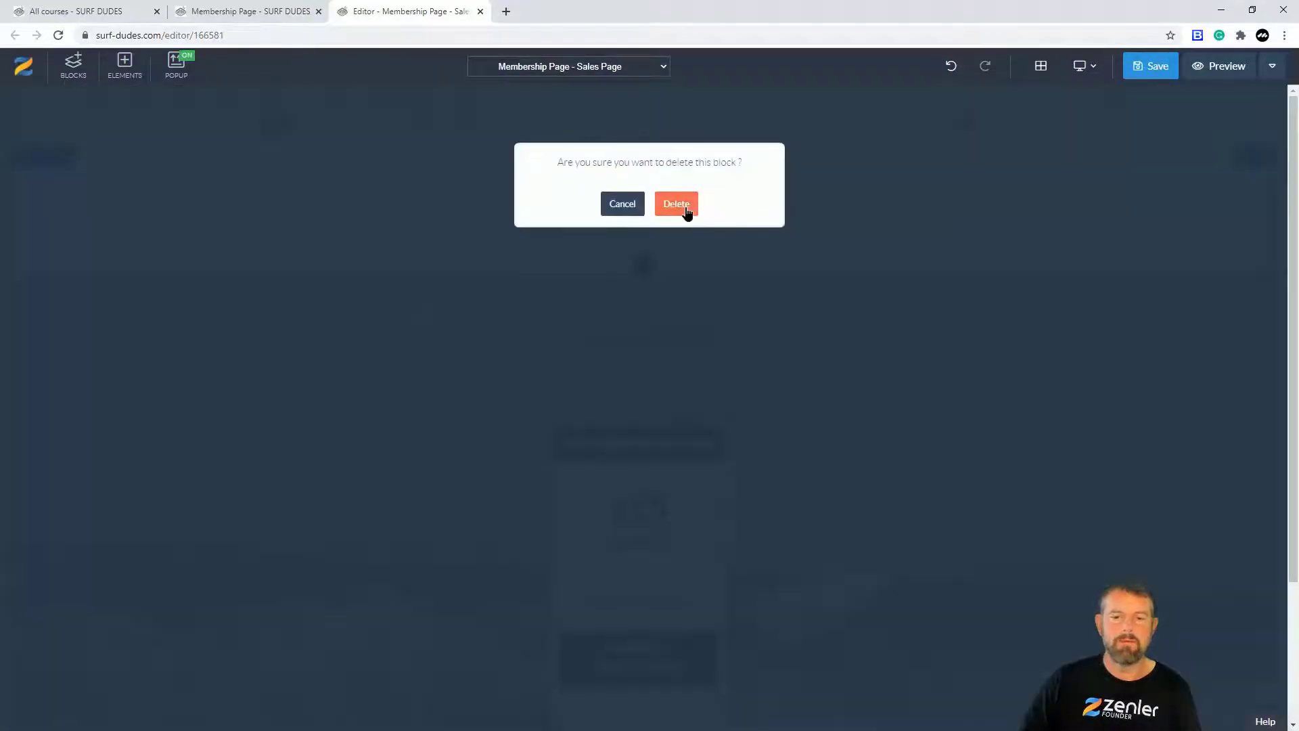
click(678, 204)
Step: Delete the Course Pricing heading, then restore it with undo
click(707, 212)
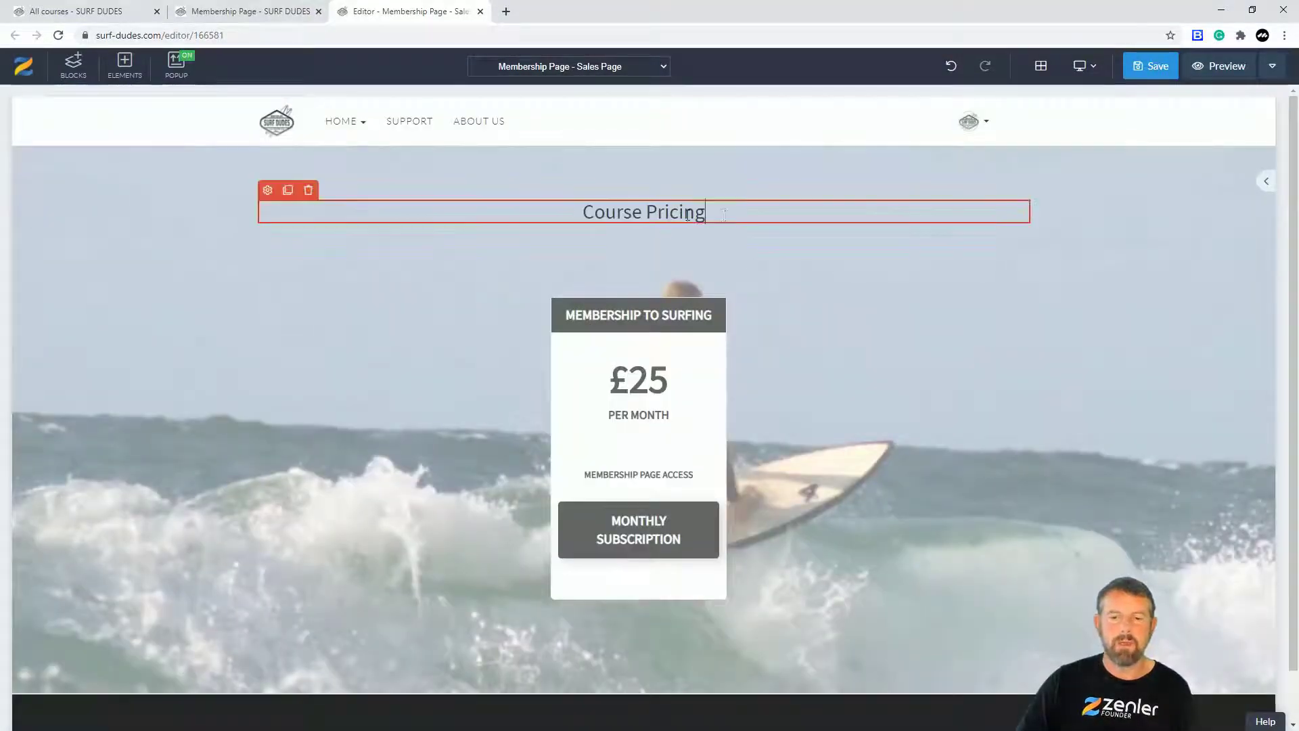
drag(727, 212, 550, 209)
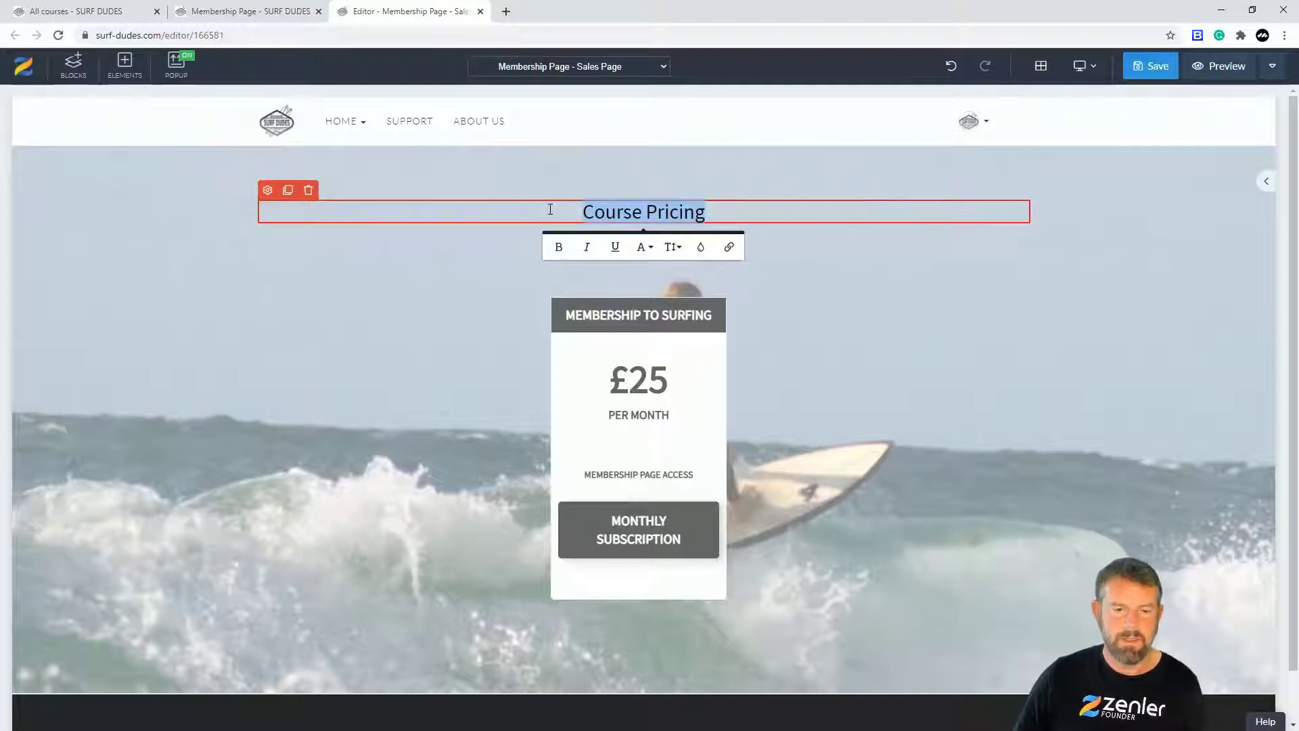
click(308, 190)
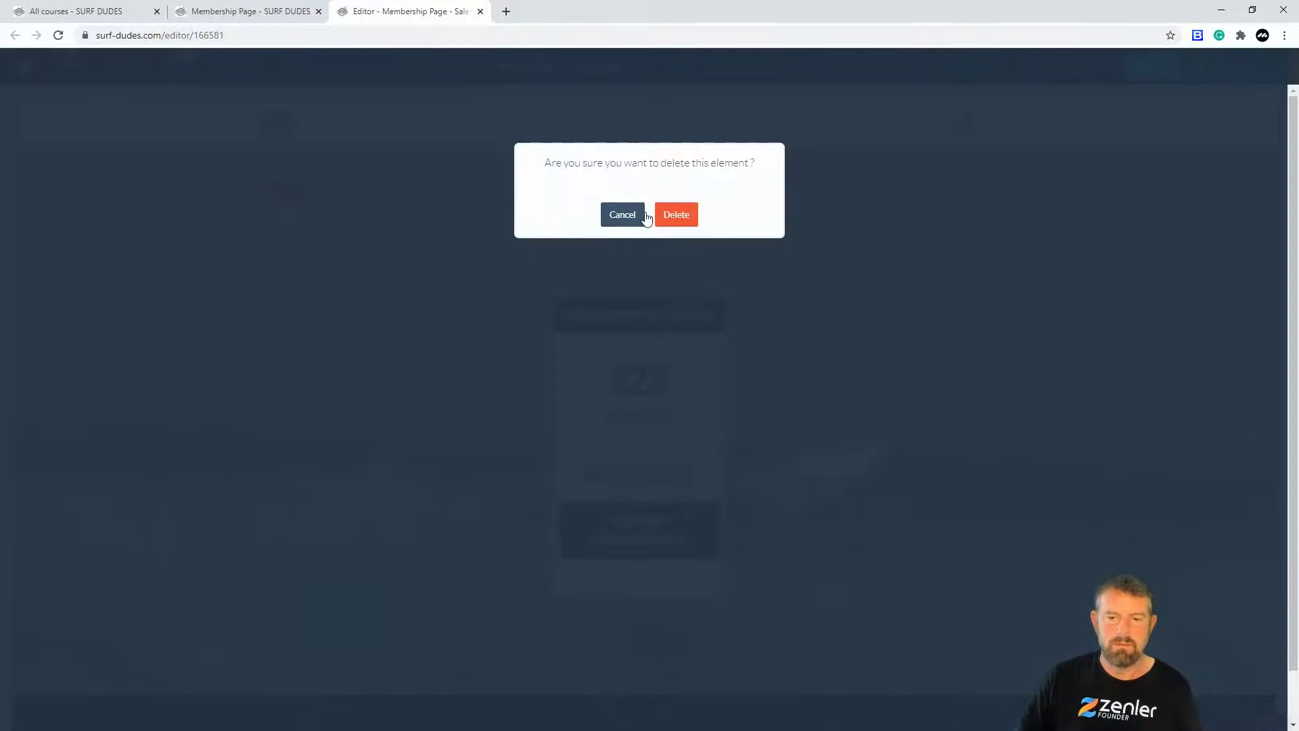
click(674, 214)
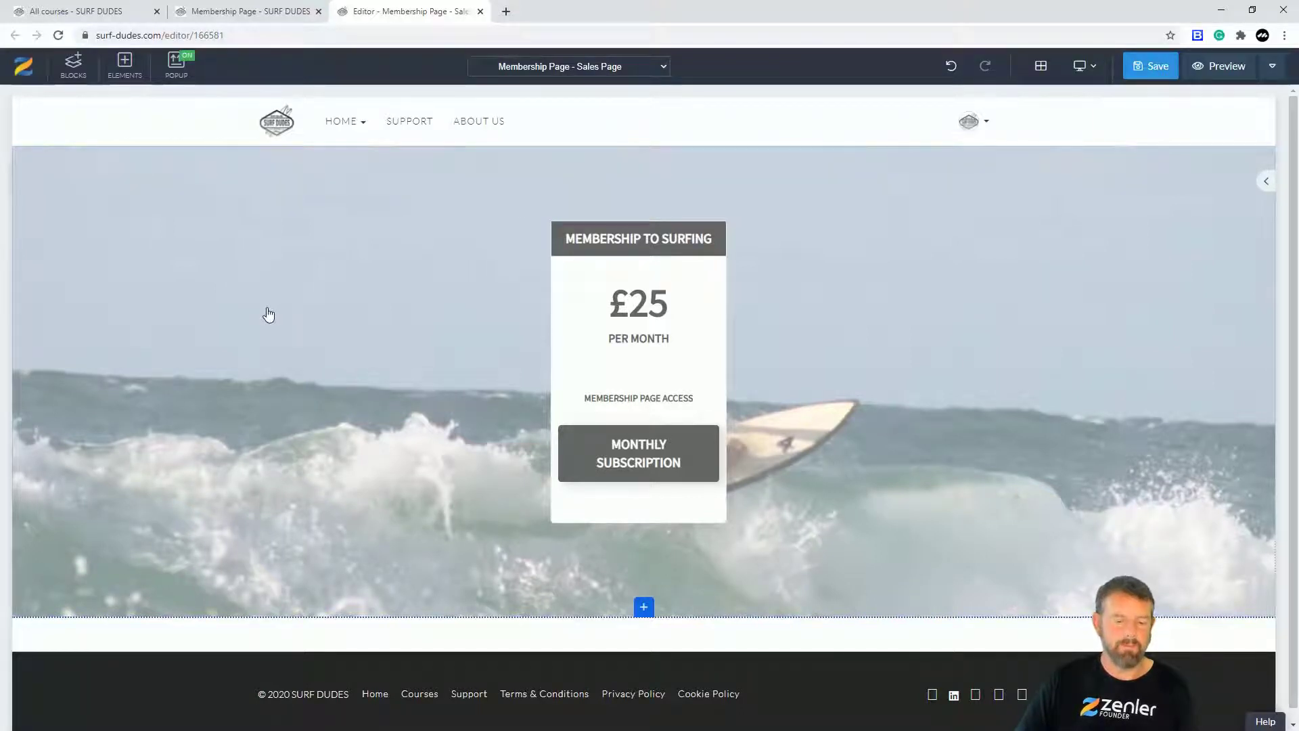
key(ctrl+z)
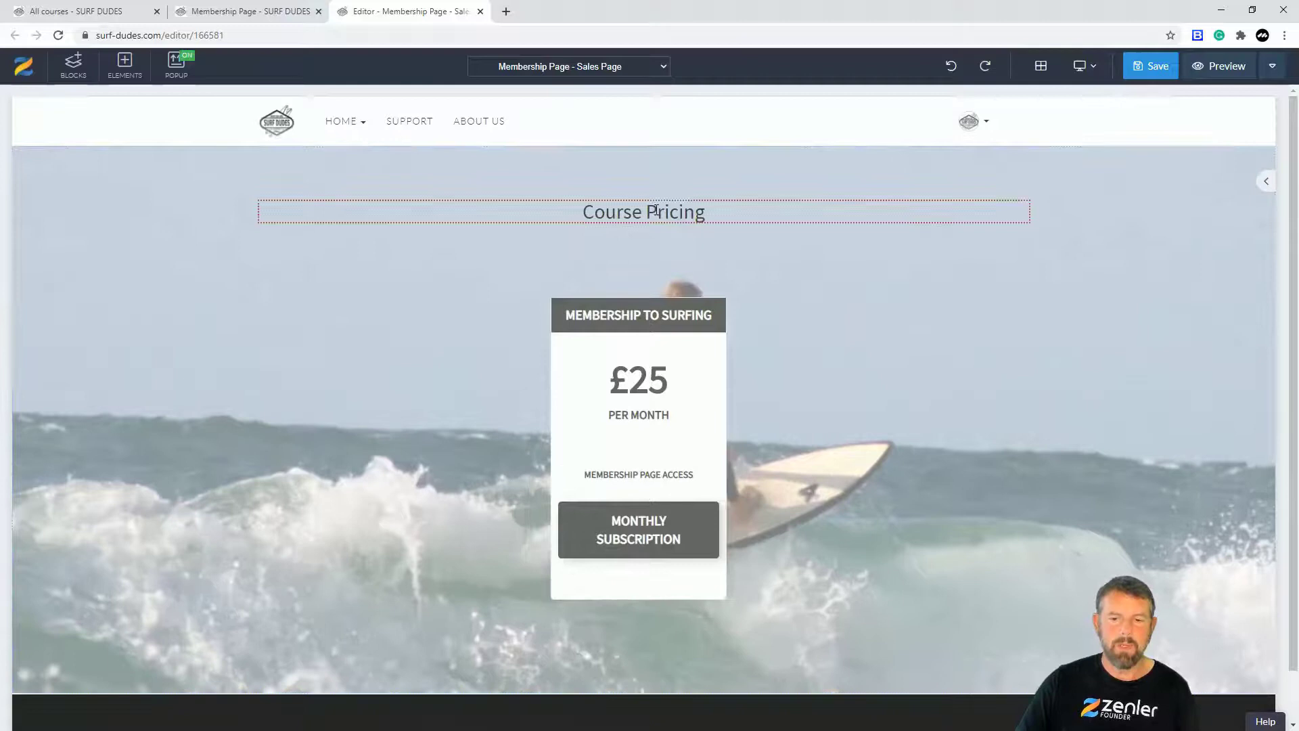
Step: Replace the heading text with 'ACCESS TO THE MEMBERSHIP PAGE', correcting the typos
click(705, 212)
drag(705, 212, 555, 212)
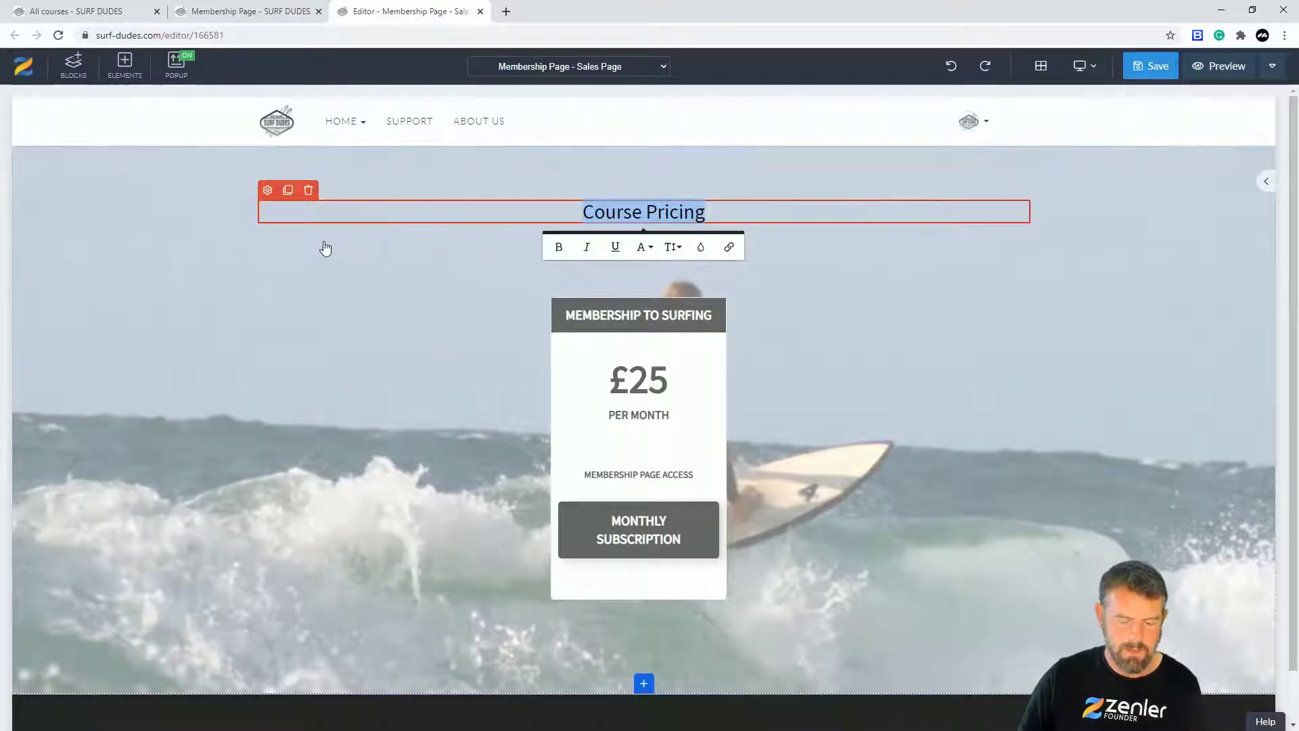
text(A)
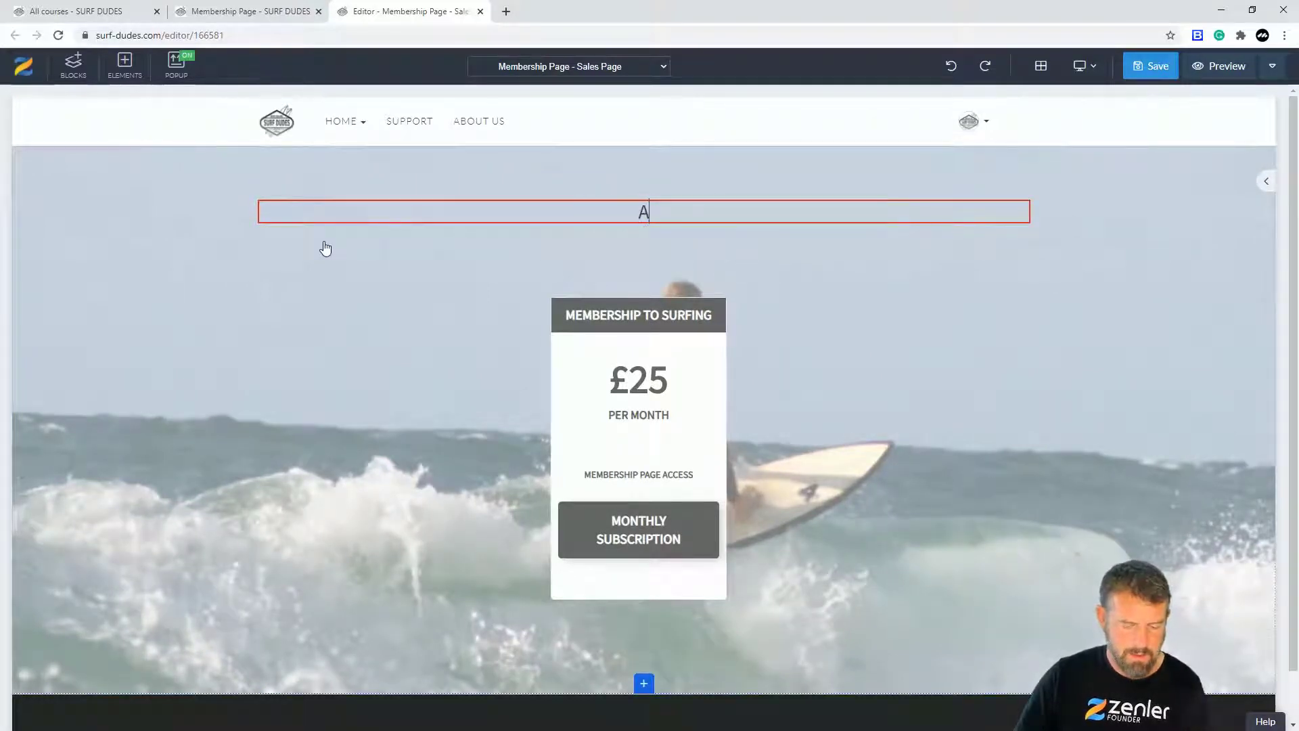
text(CESS)
key(BackSpace)
key(BackSpace)
text(CE)
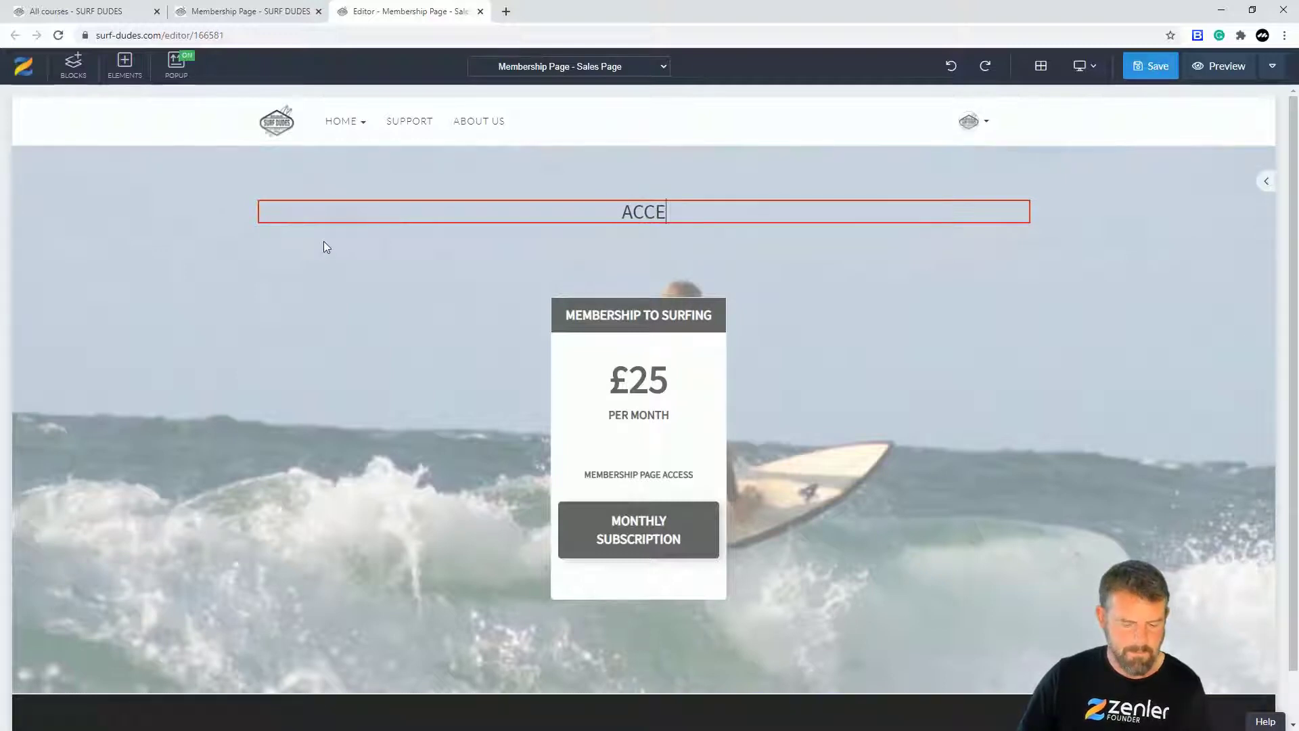
text(SS TO THE )
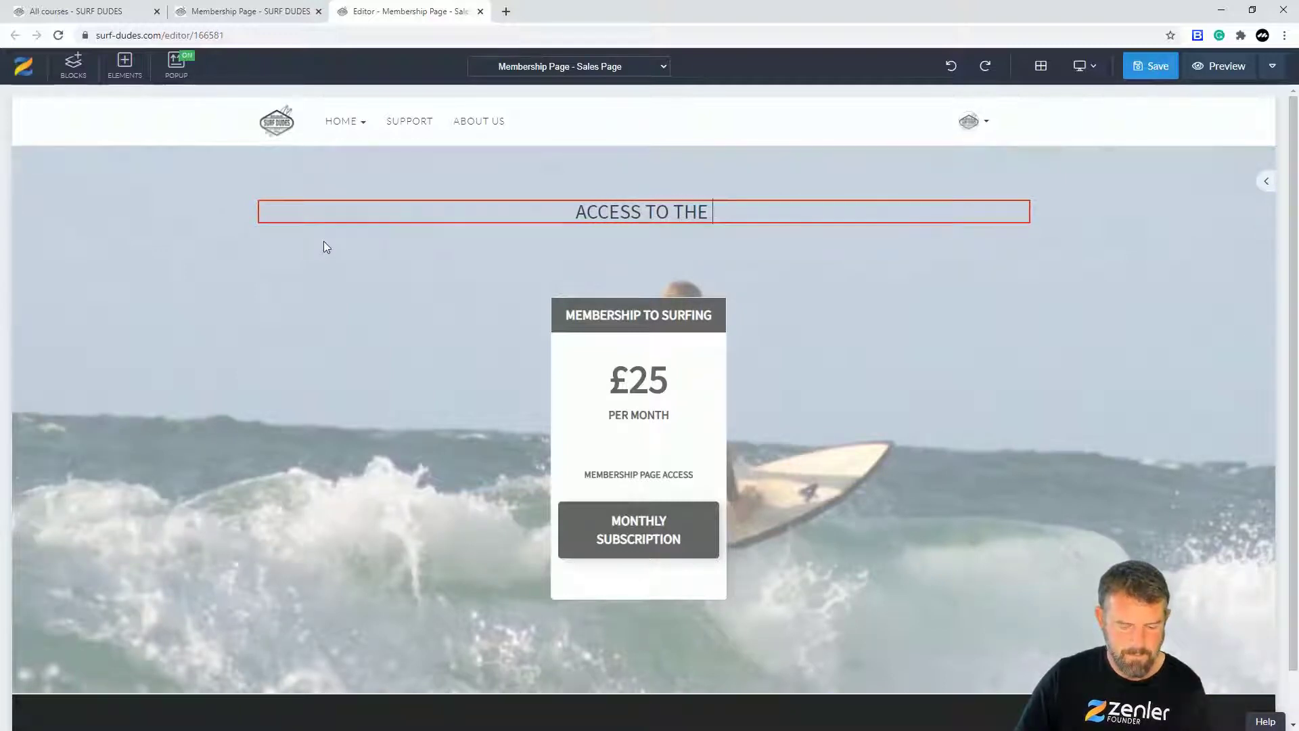
text(MEBERSHIP)
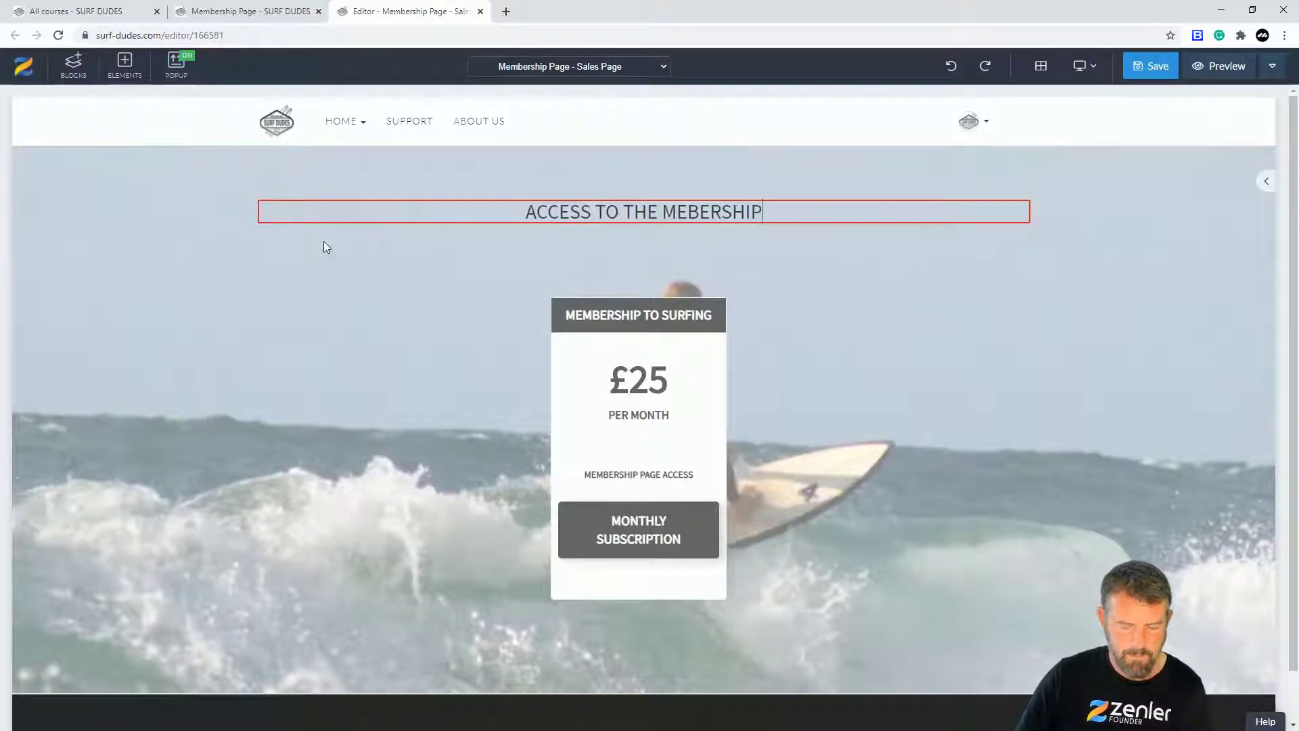
text( PAGE)
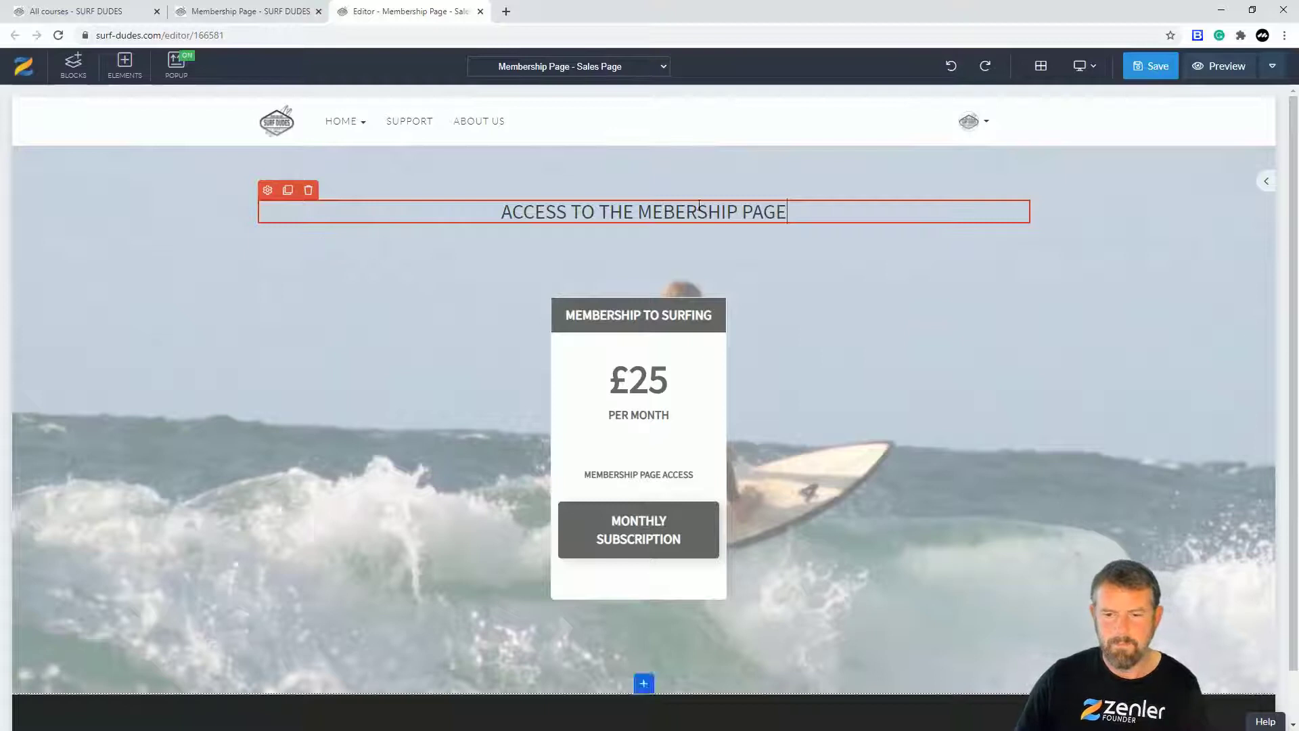
click(679, 215)
text(M)
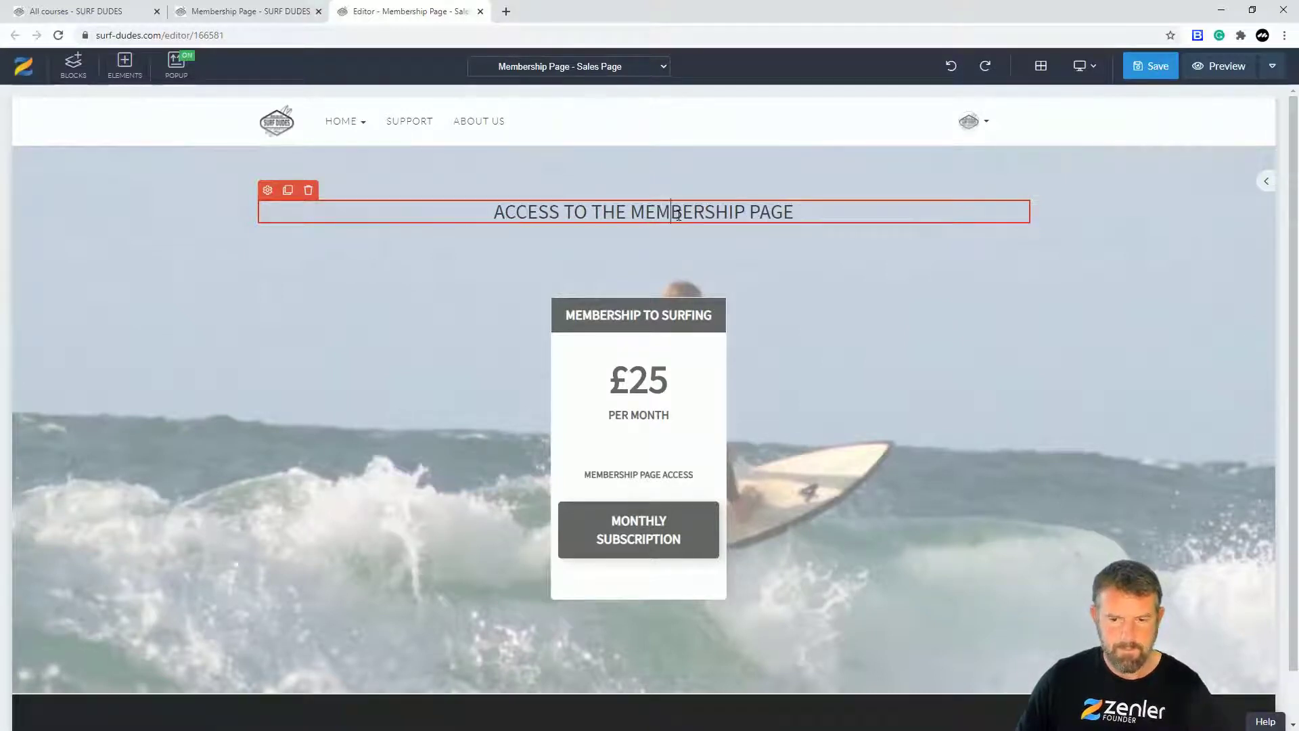
drag(802, 210, 478, 211)
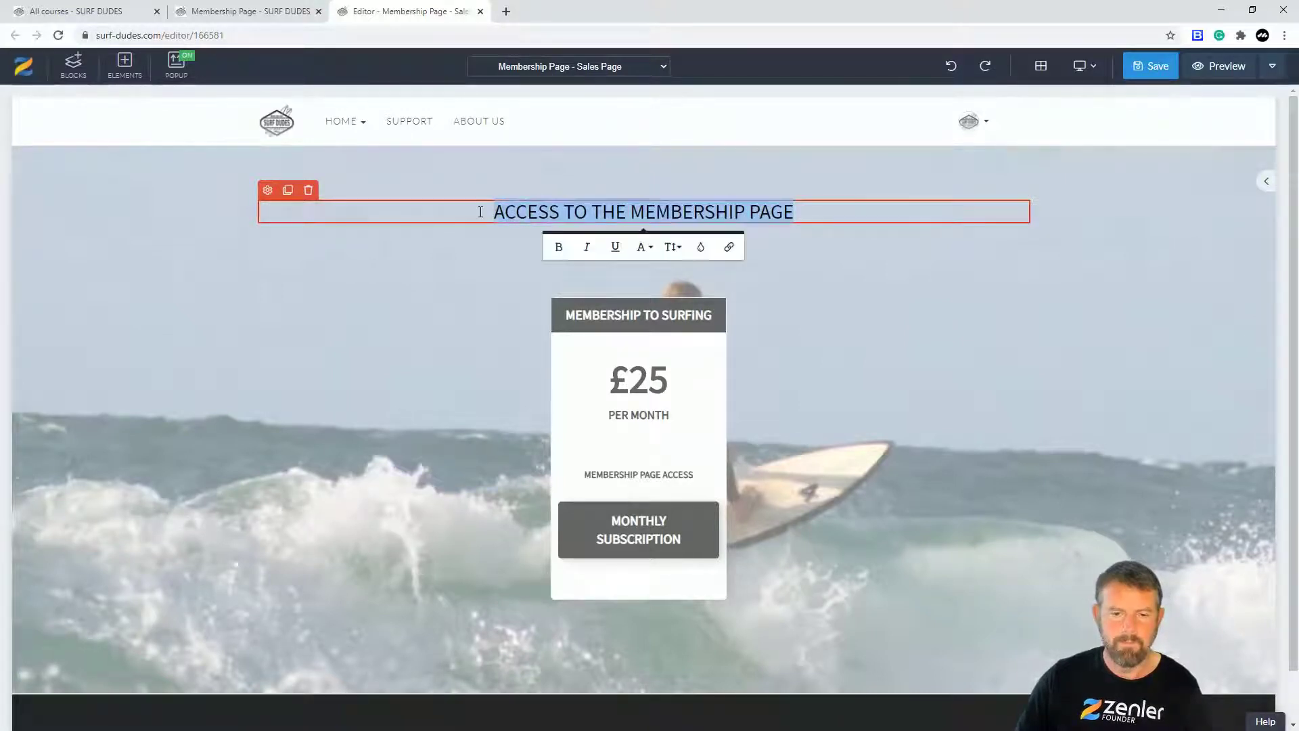
Step: Set the heading's font weight to 600
click(268, 192)
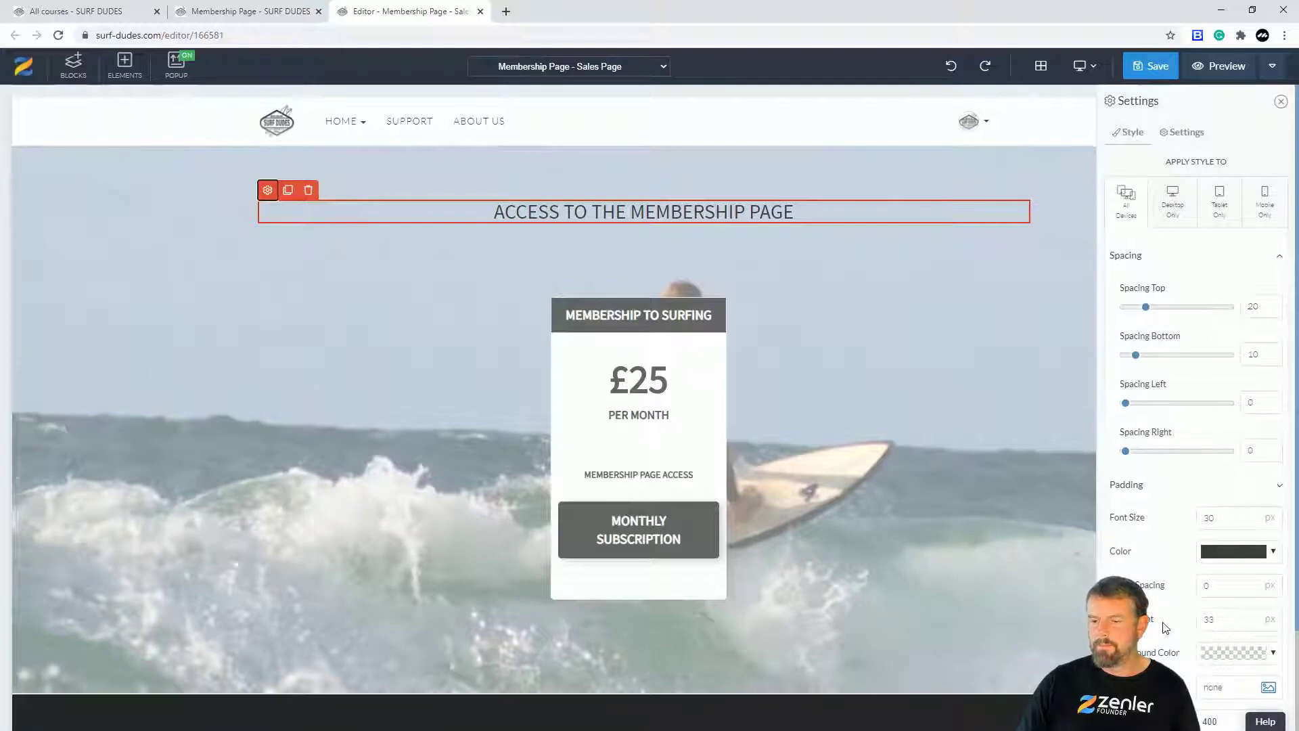
scroll(1165, 627, down, 2)
click(1269, 587)
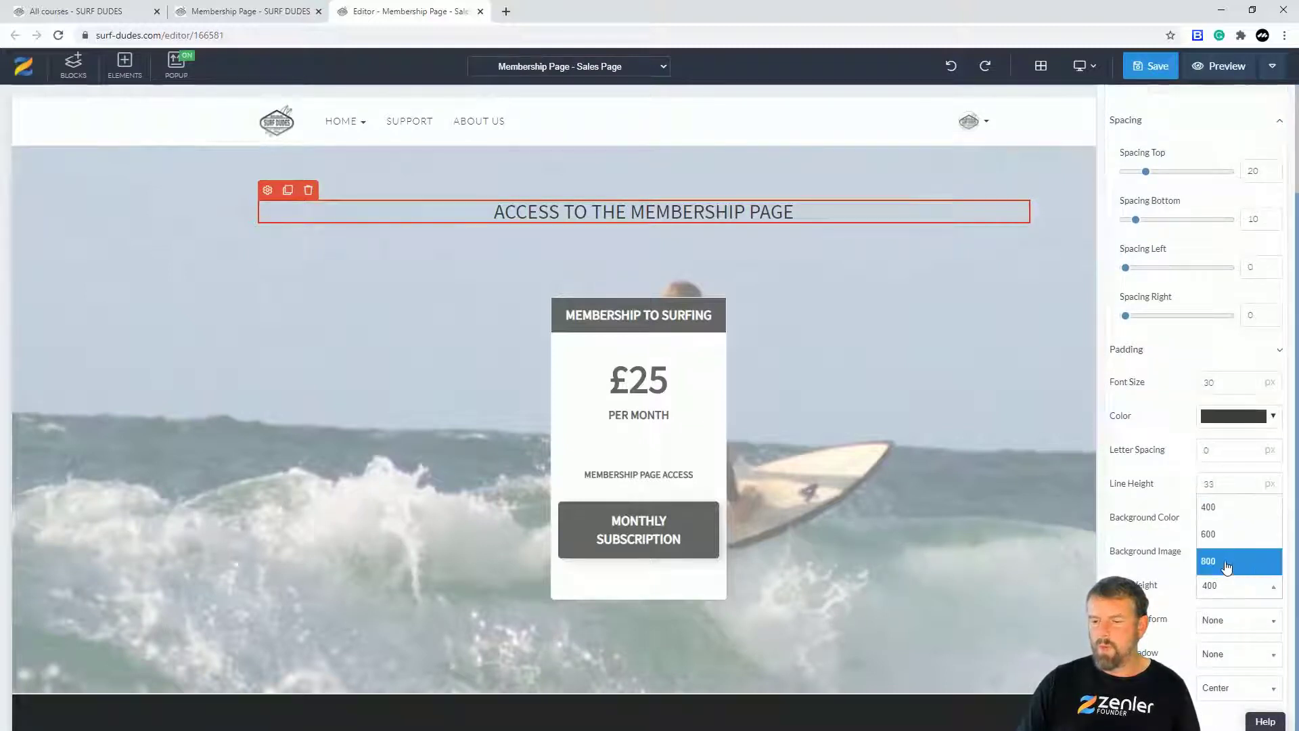
click(1227, 562)
click(1263, 590)
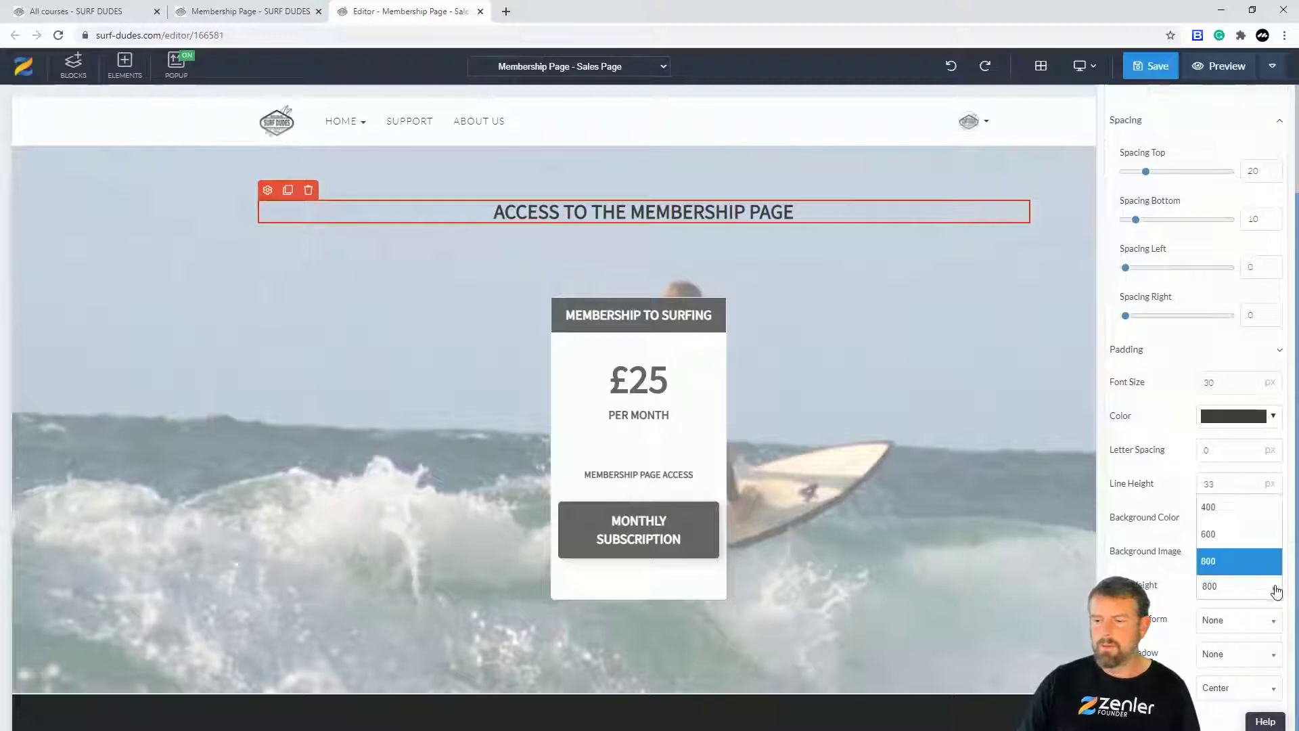
click(1225, 536)
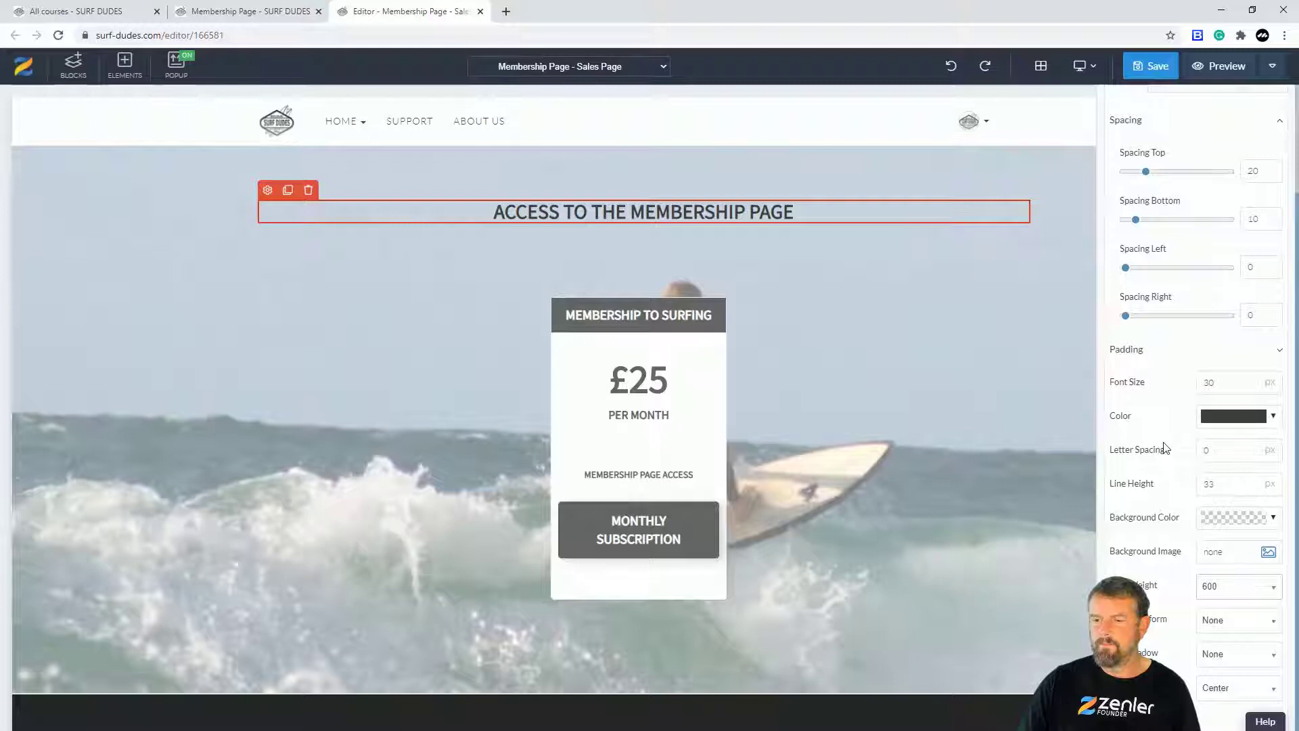
Step: Enlarge the heading font size from 30 px to about 49 px
click(1252, 381)
click(1251, 381)
click(1251, 381)
click(1251, 381)
click(1251, 380)
click(1251, 381)
click(1252, 381)
click(1251, 381)
click(1251, 381)
click(1251, 381)
click(1251, 381)
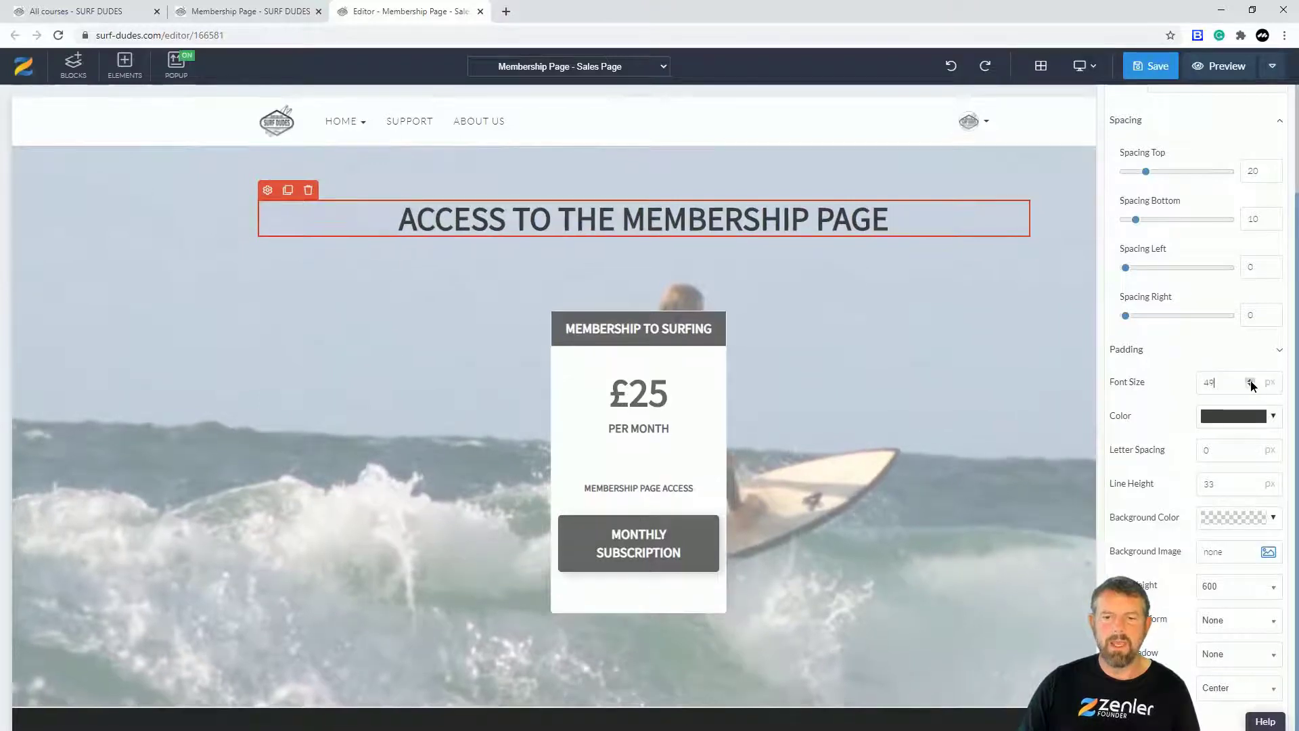
click(145, 319)
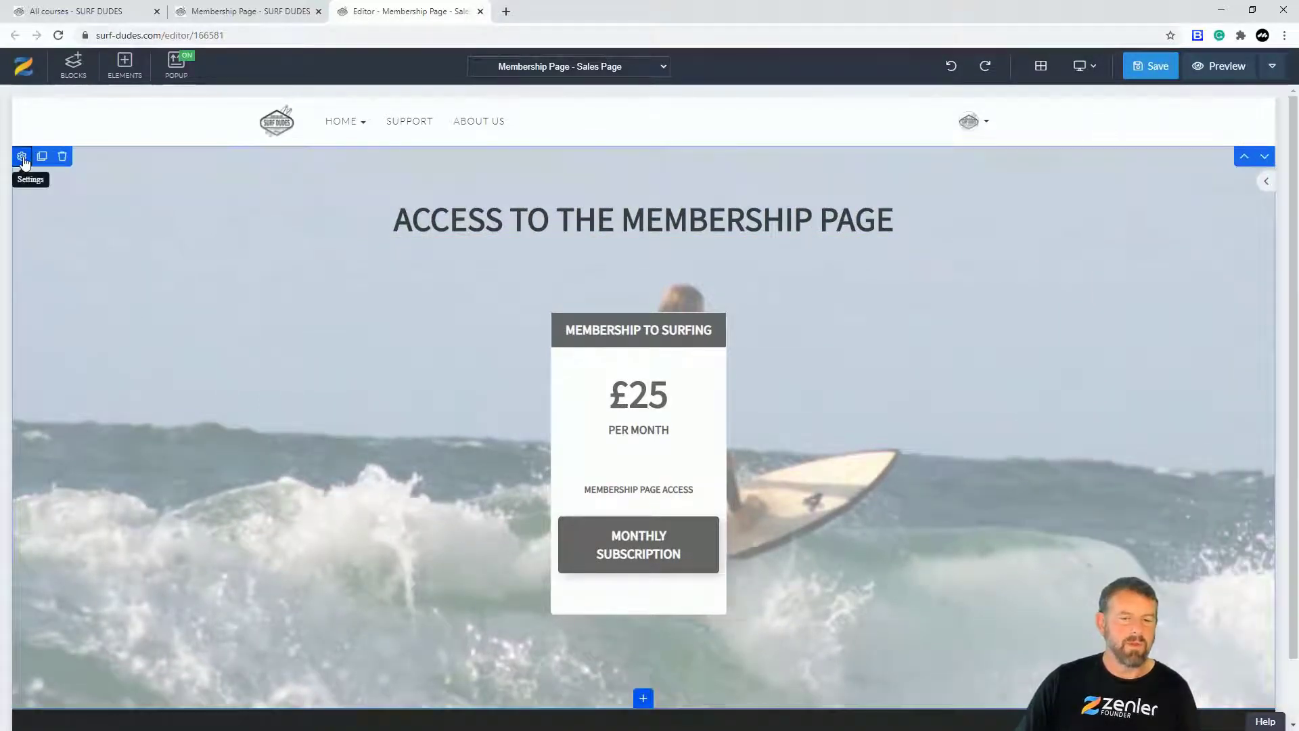
Step: Give the pricing section a black background overlay at 0.7 opacity
click(21, 158)
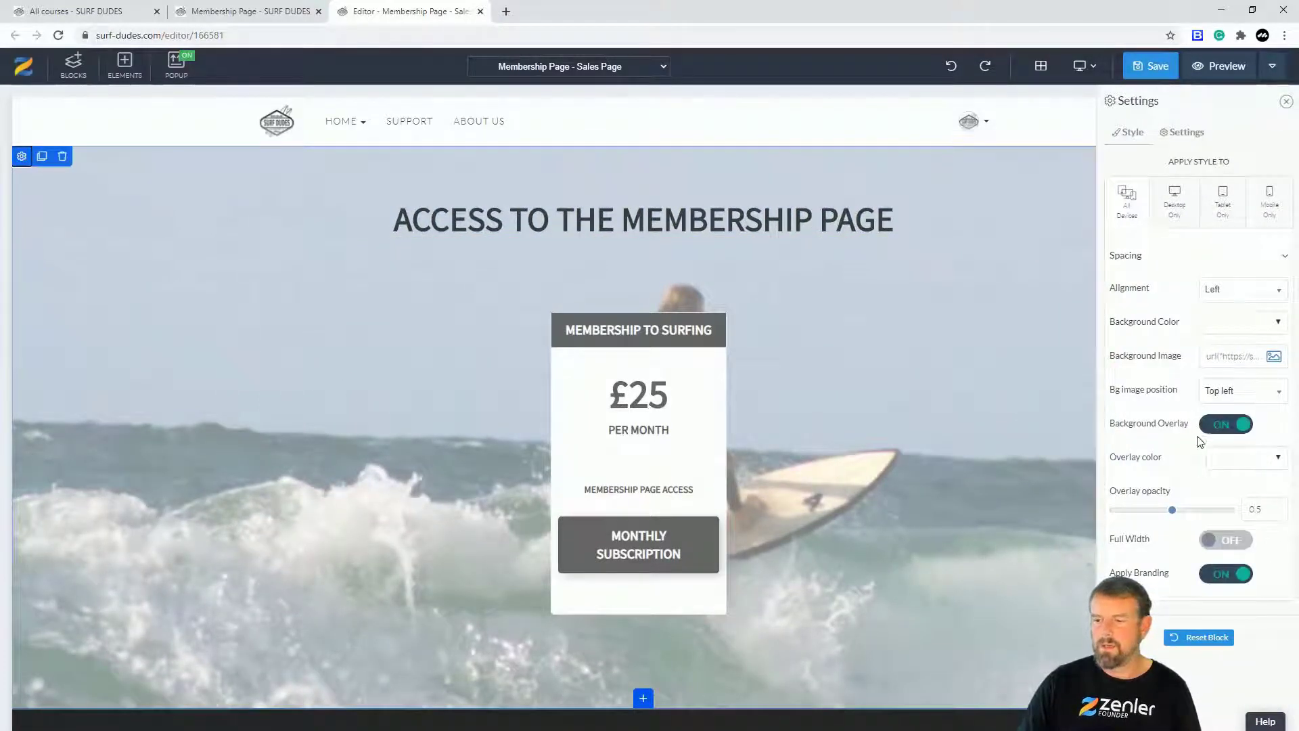
mouse_move(1173, 514)
mouse_down()
mouse_move(1158, 514)
mouse_move(1194, 513)
mouse_up()
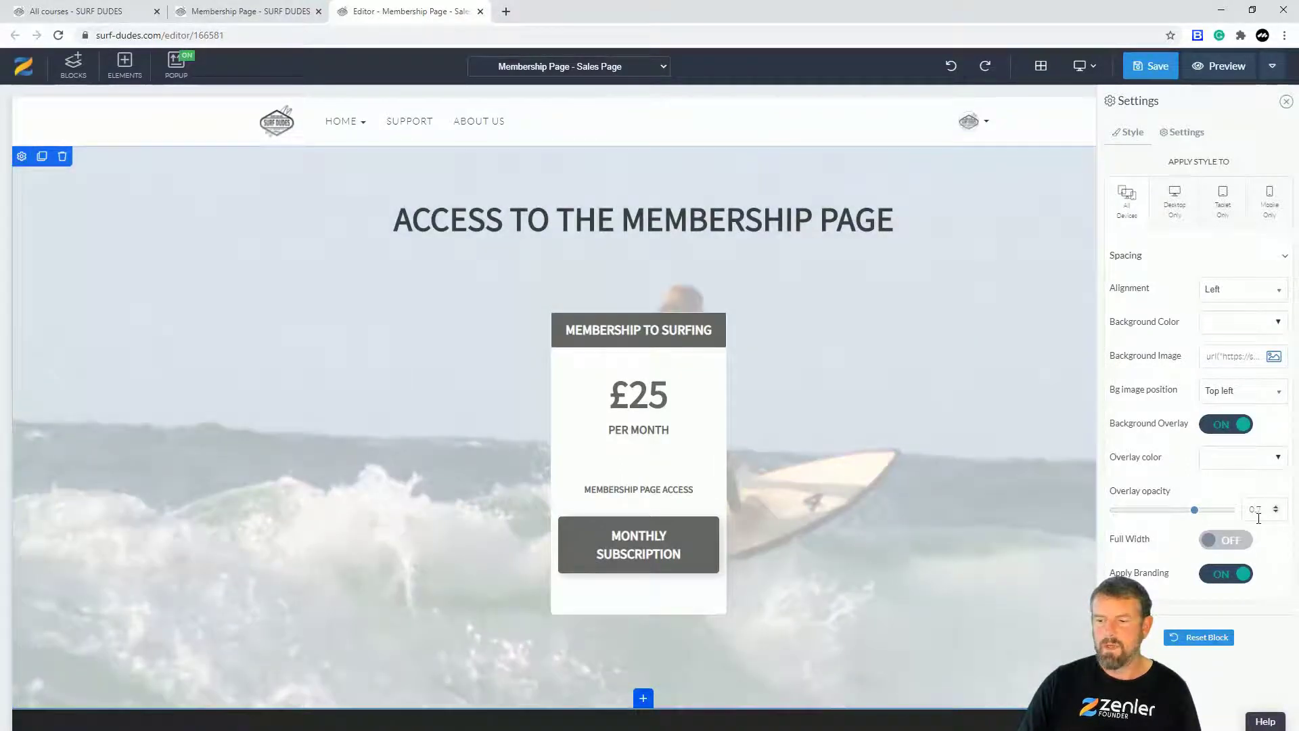
click(1276, 457)
drag(1205, 494, 1168, 567)
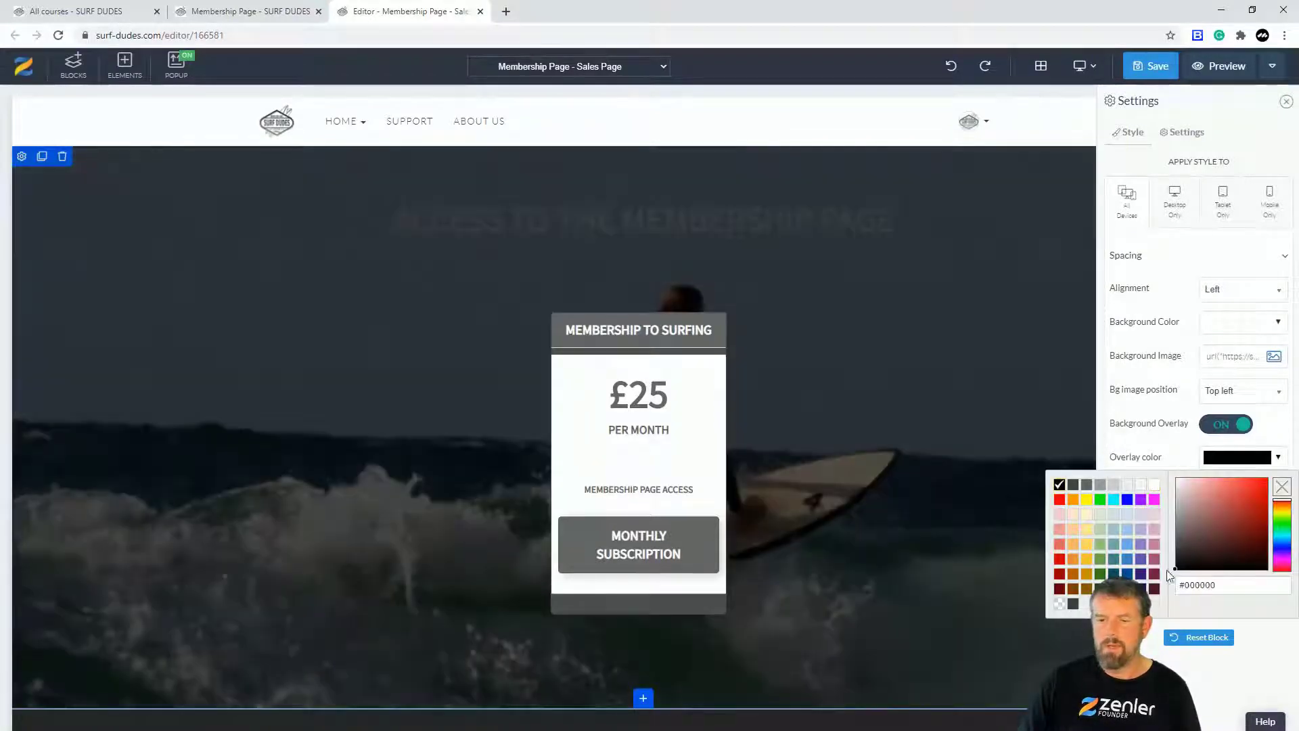
click(1127, 418)
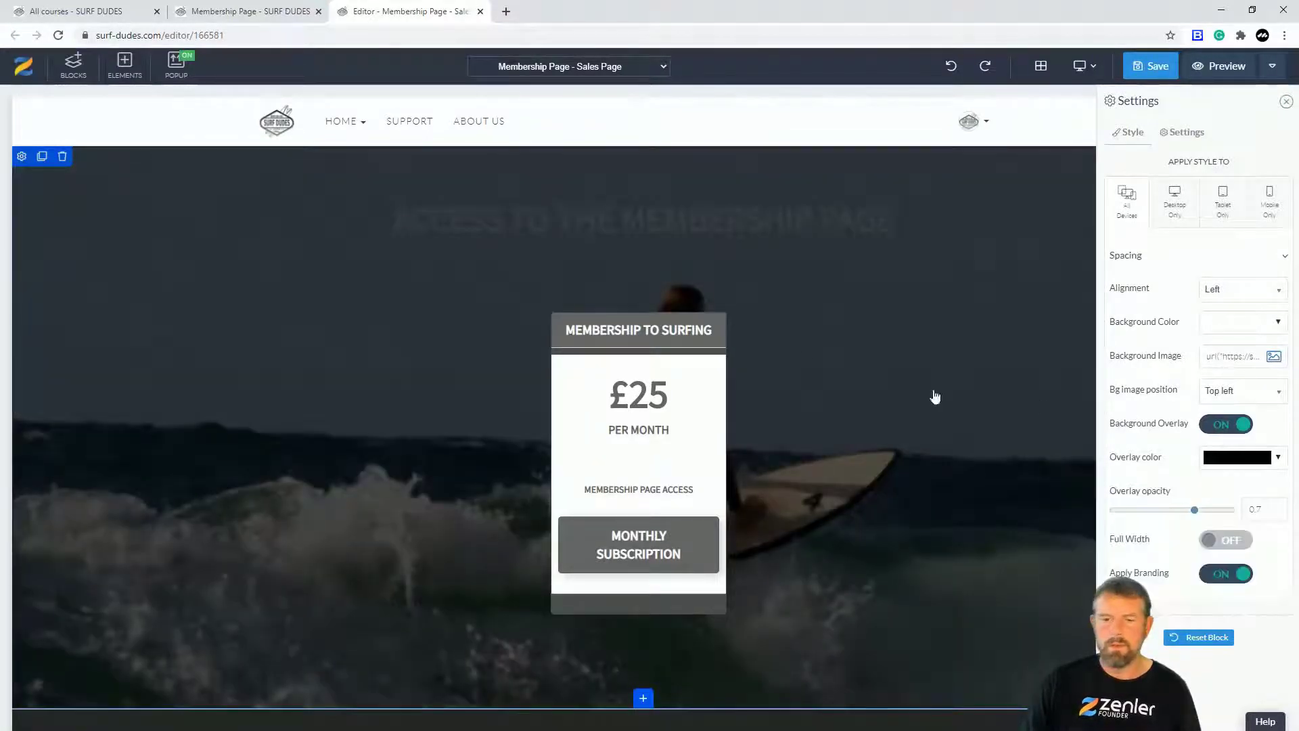
Step: Make the heading text white, save the page, and switch to the incognito window
click(727, 224)
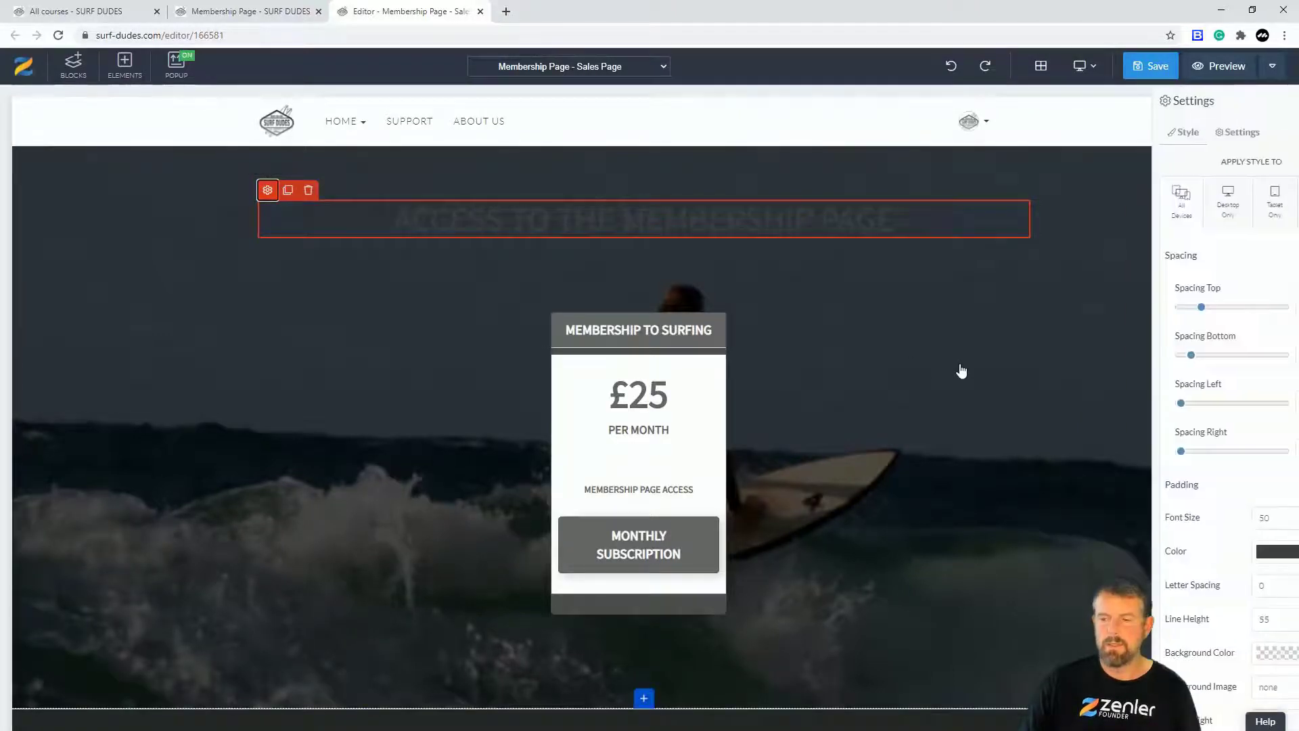
click(1249, 552)
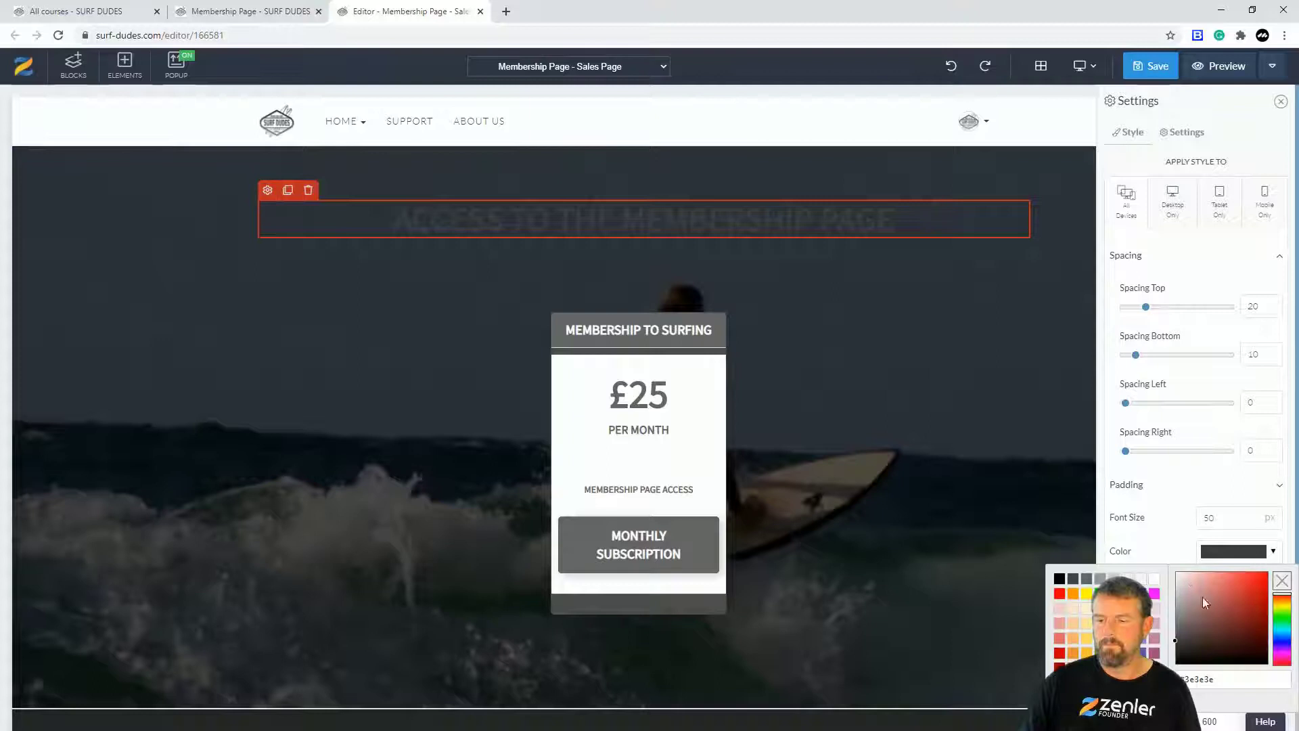
click(1177, 574)
click(896, 356)
click(1151, 66)
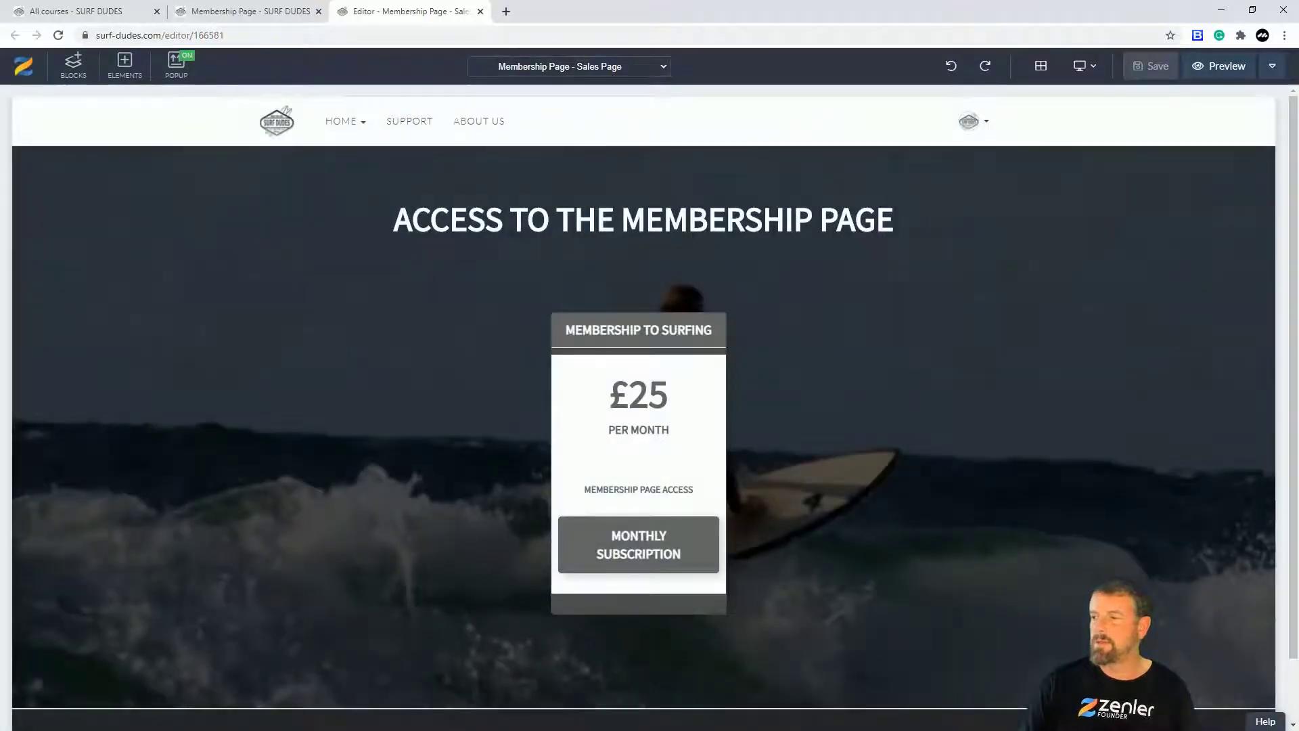
key(alt+Tab)
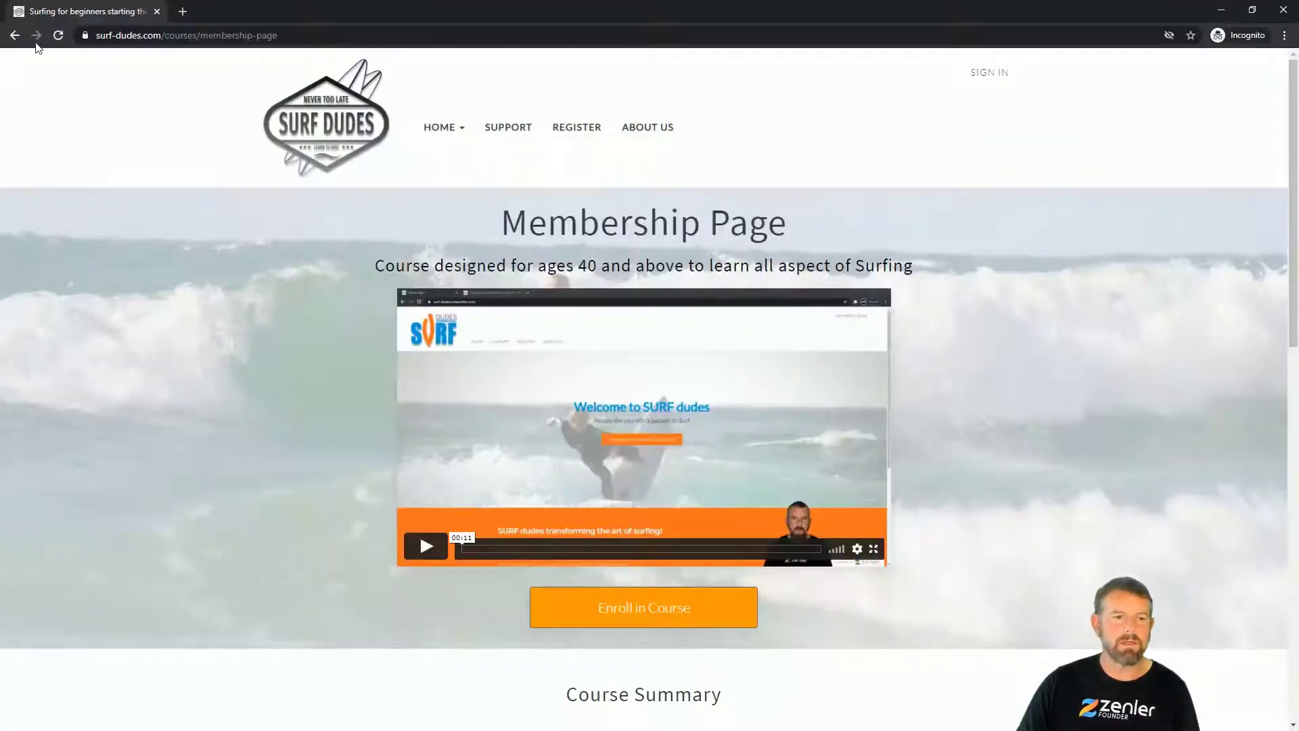
Step: Reload the live membership page, review the updated pricing section, and return to the sales page editor
click(59, 35)
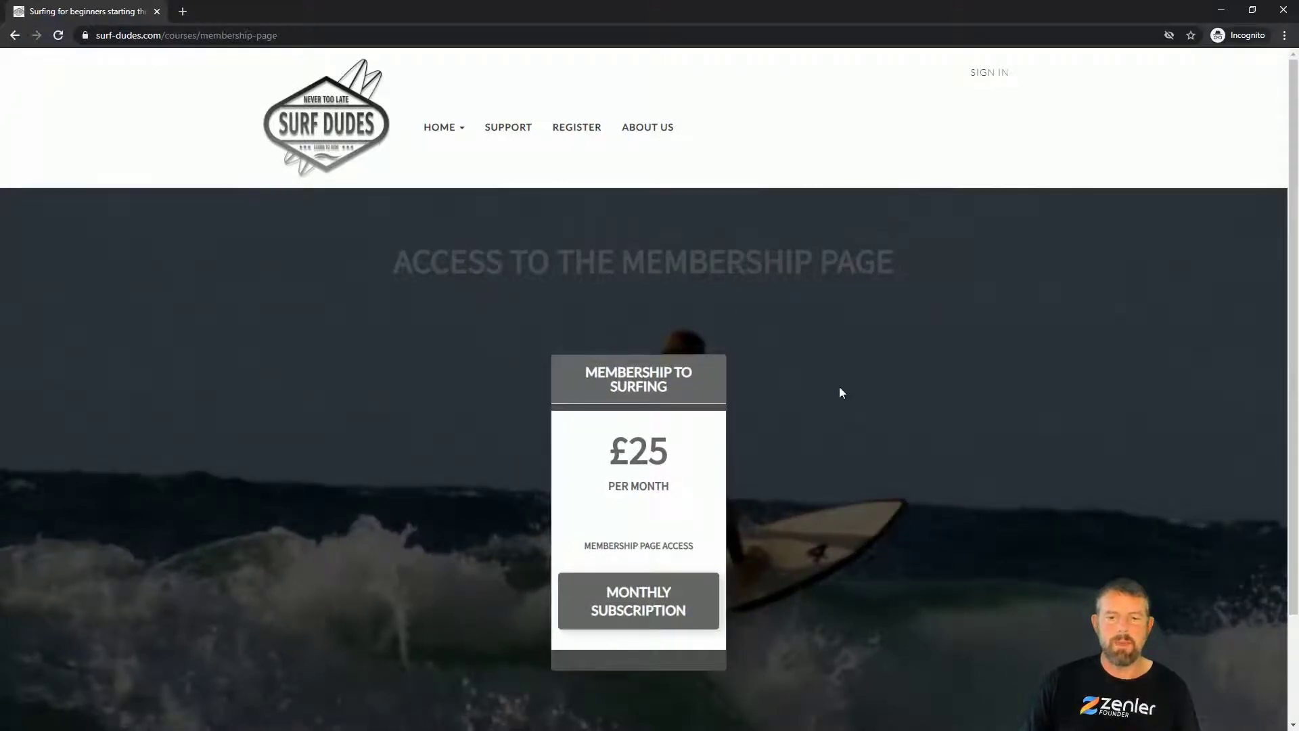
scroll(865, 403, down, 2)
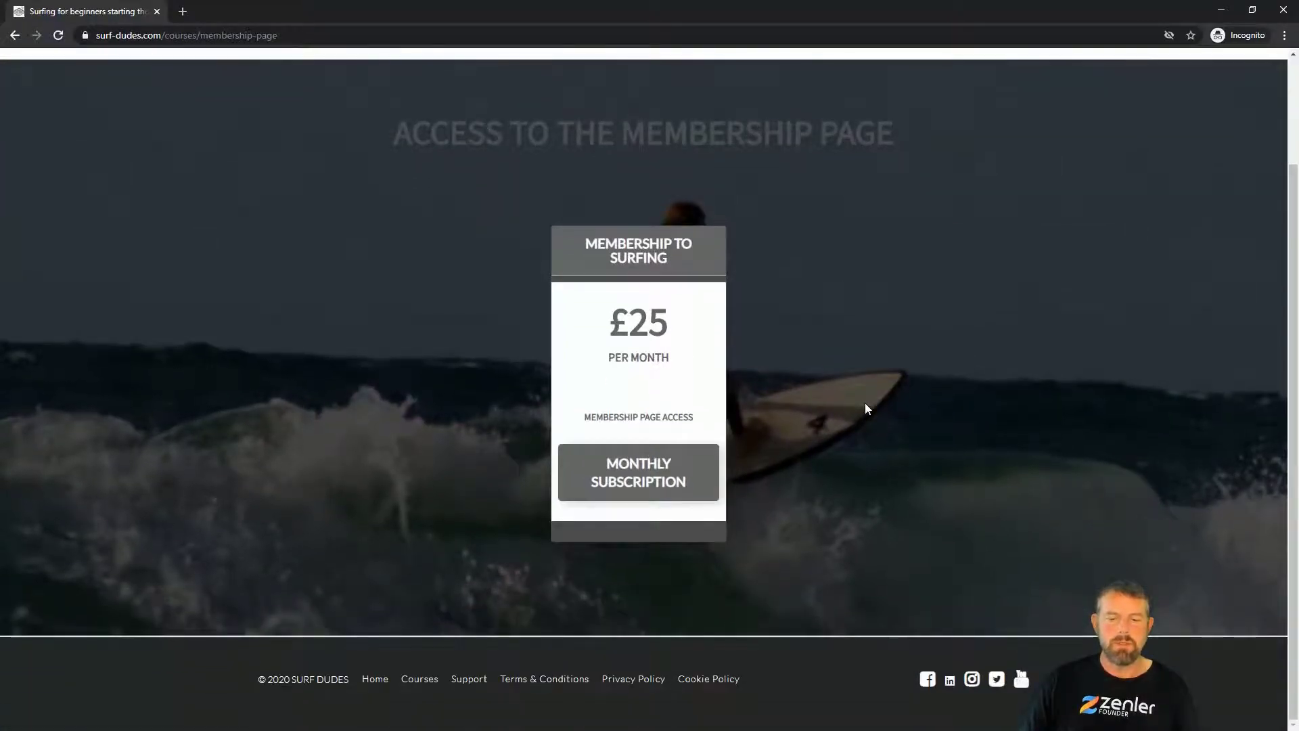
scroll(865, 404, up, 1)
scroll(865, 404, up, 1)
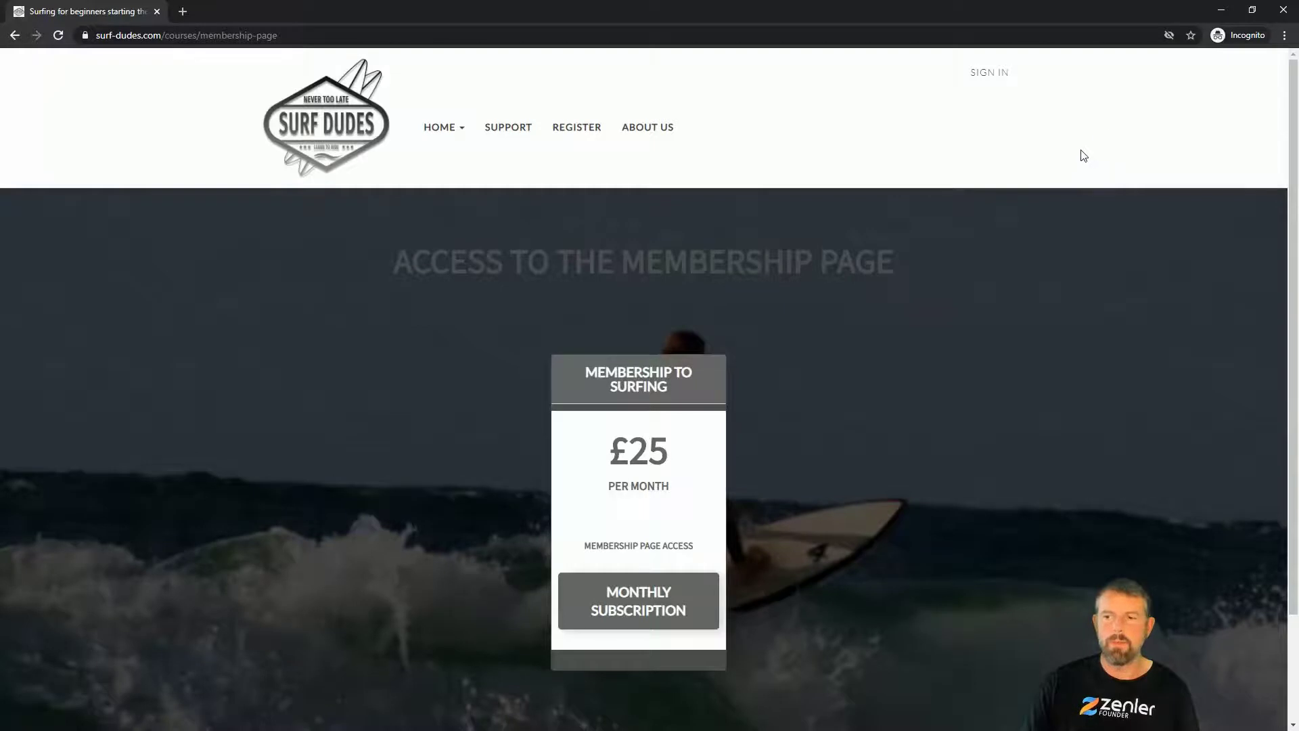
click(1220, 11)
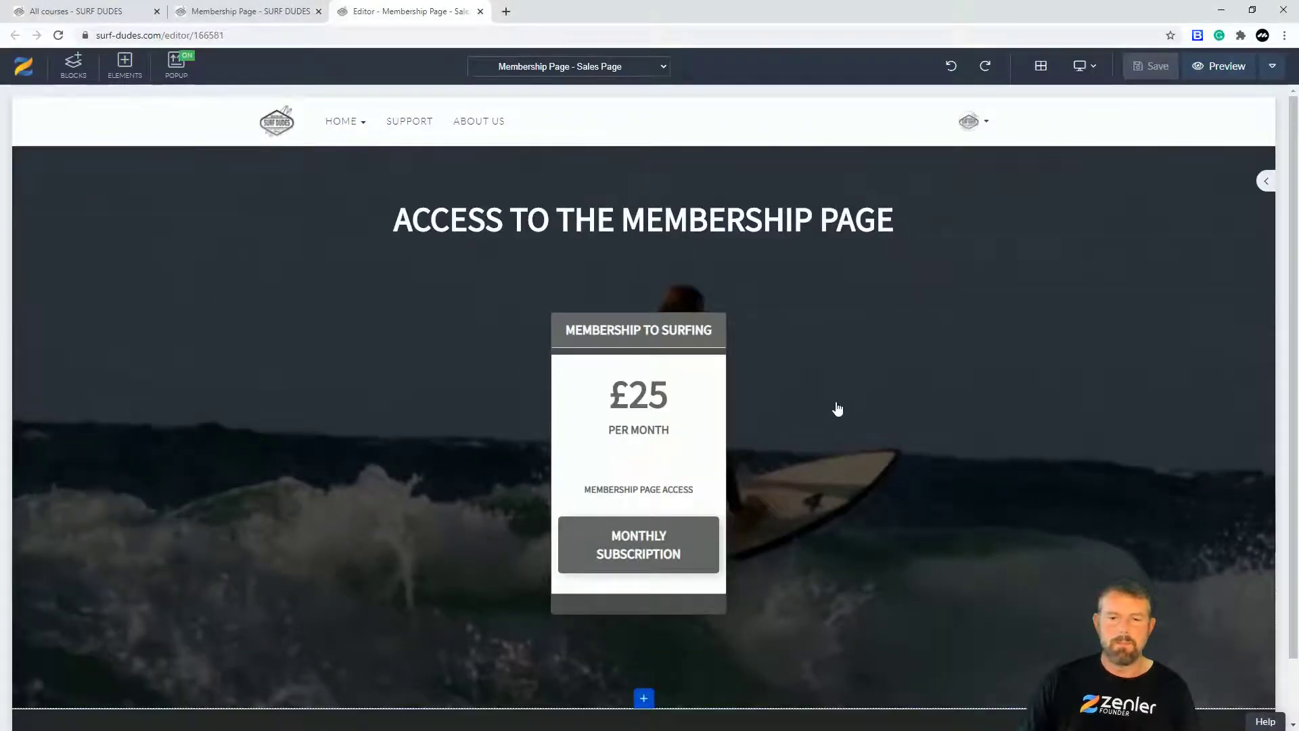
Step: Remove the top section's surf image and overlay, set its background to #292929, and save
click(21, 156)
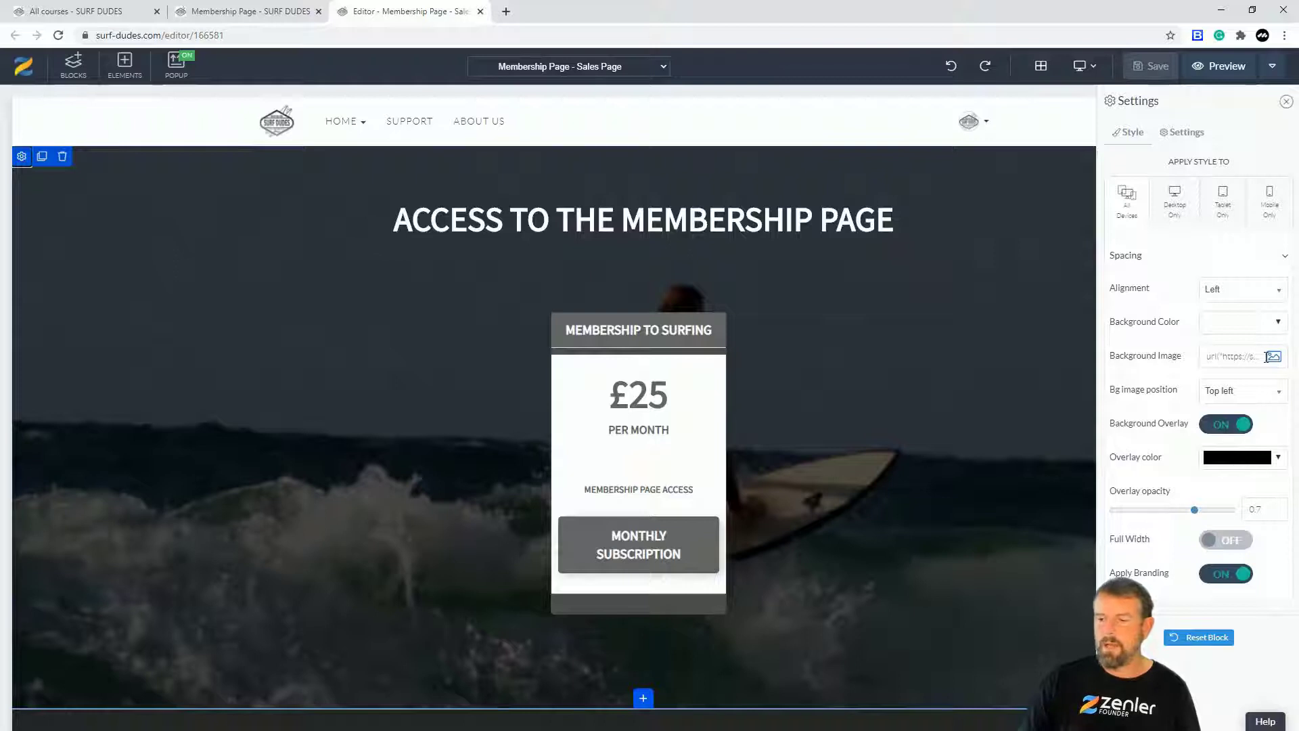
click(1272, 357)
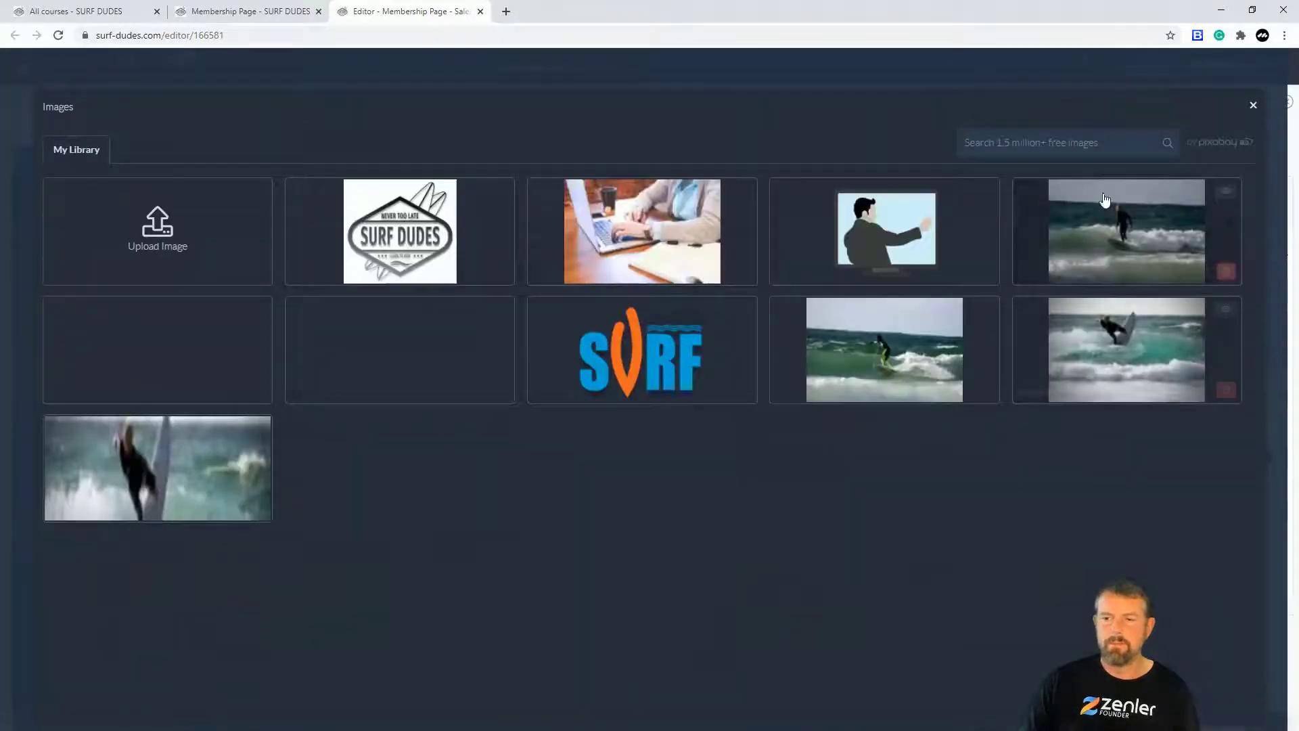
click(1105, 200)
click(1253, 106)
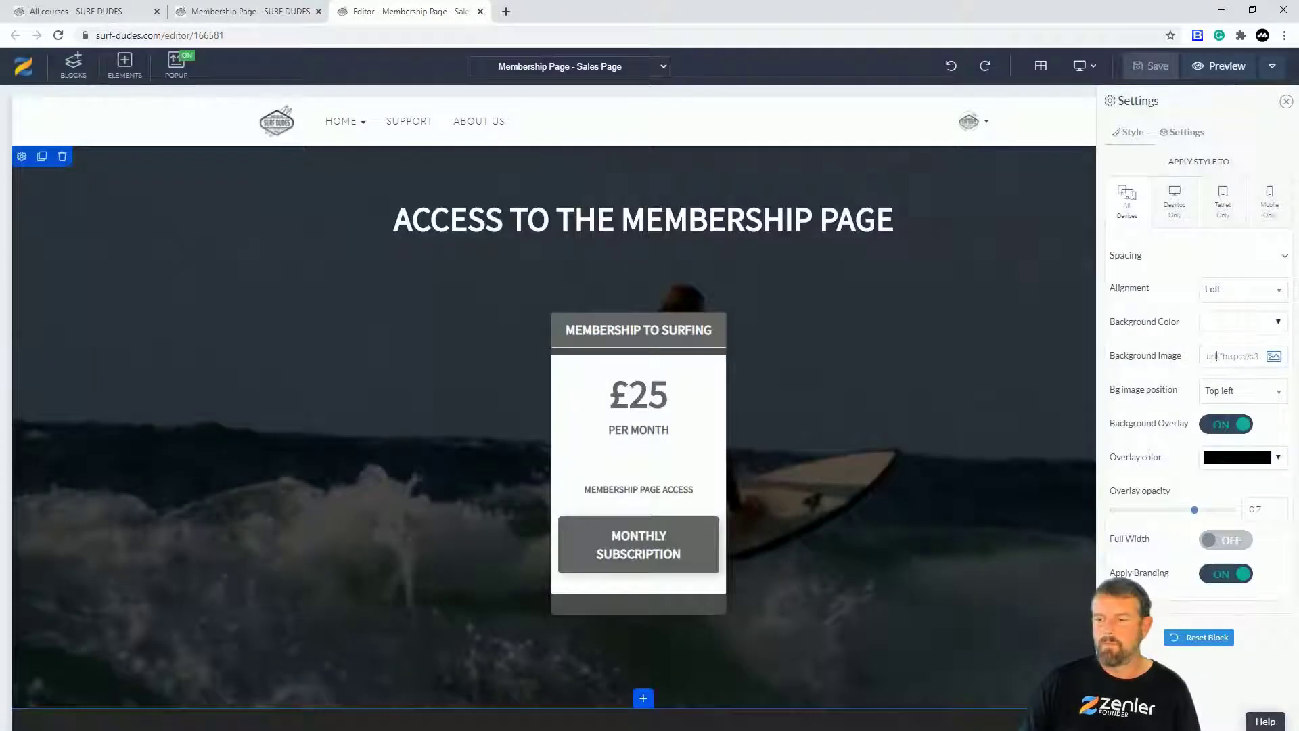
triple_click(1224, 353)
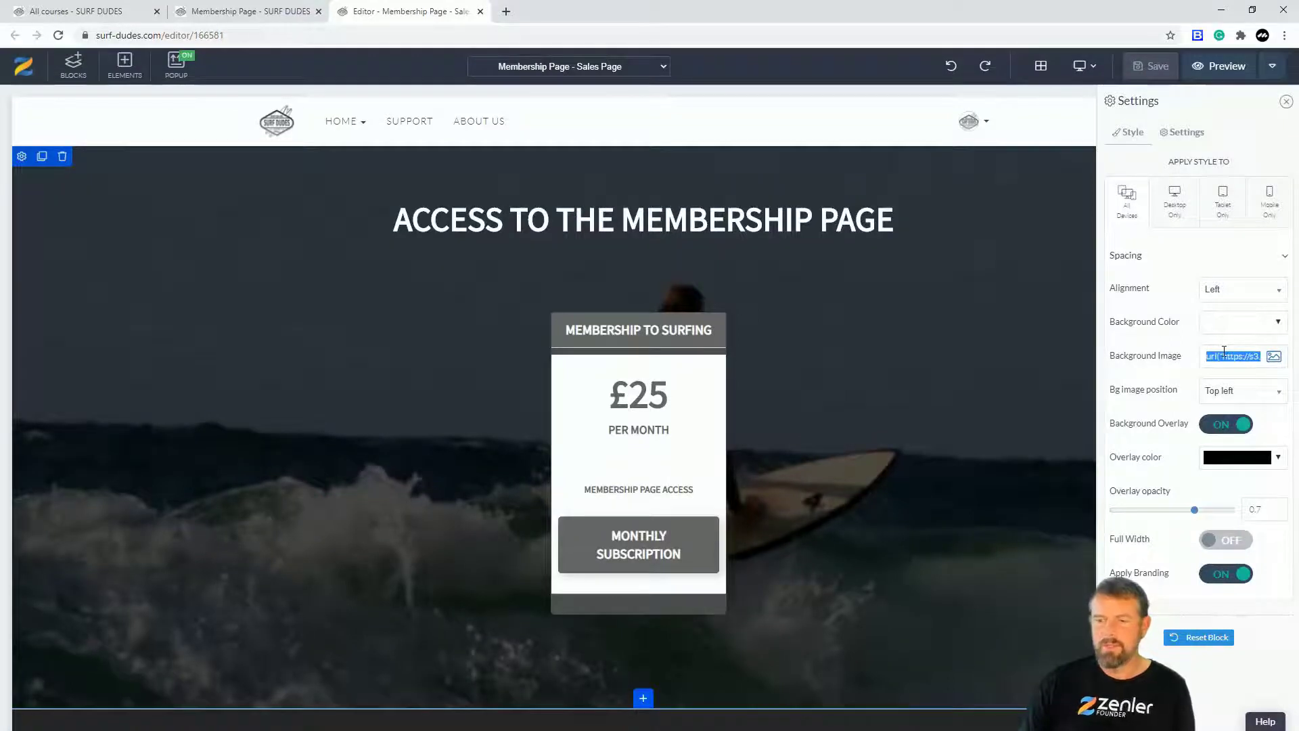
key(BackSpace)
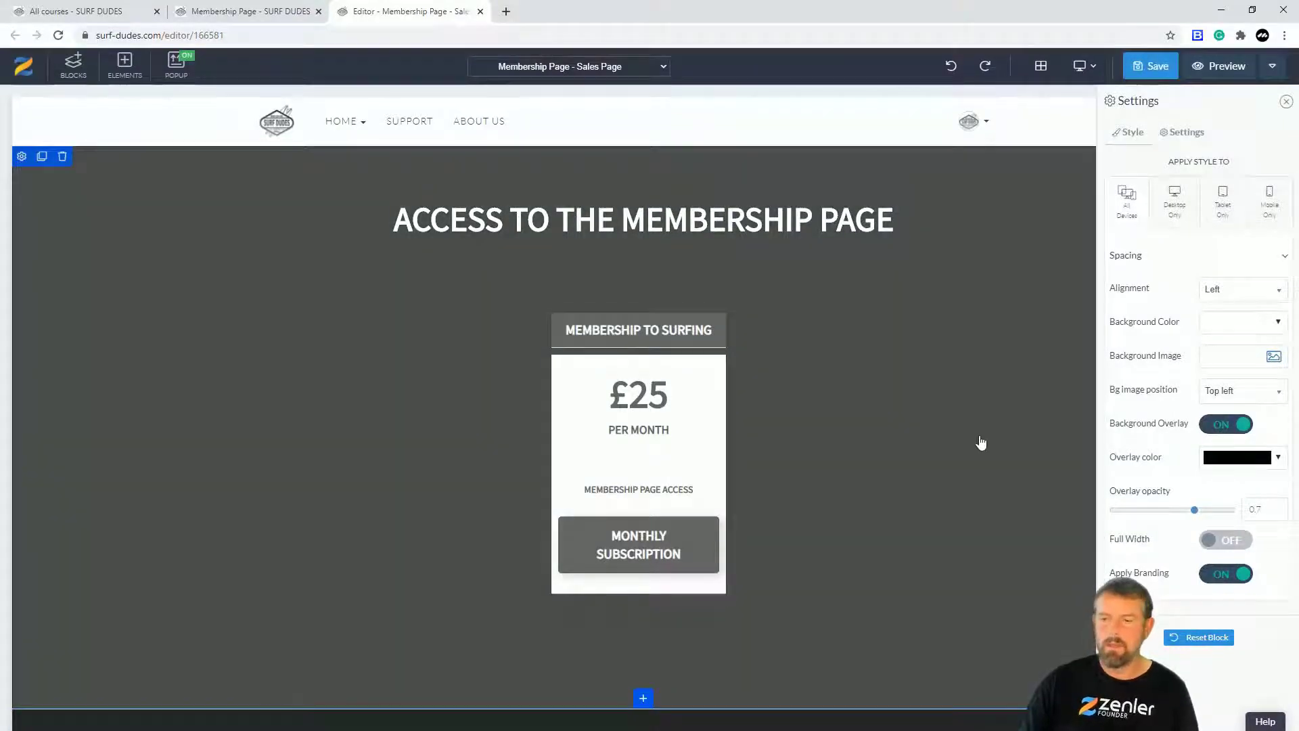
click(1239, 427)
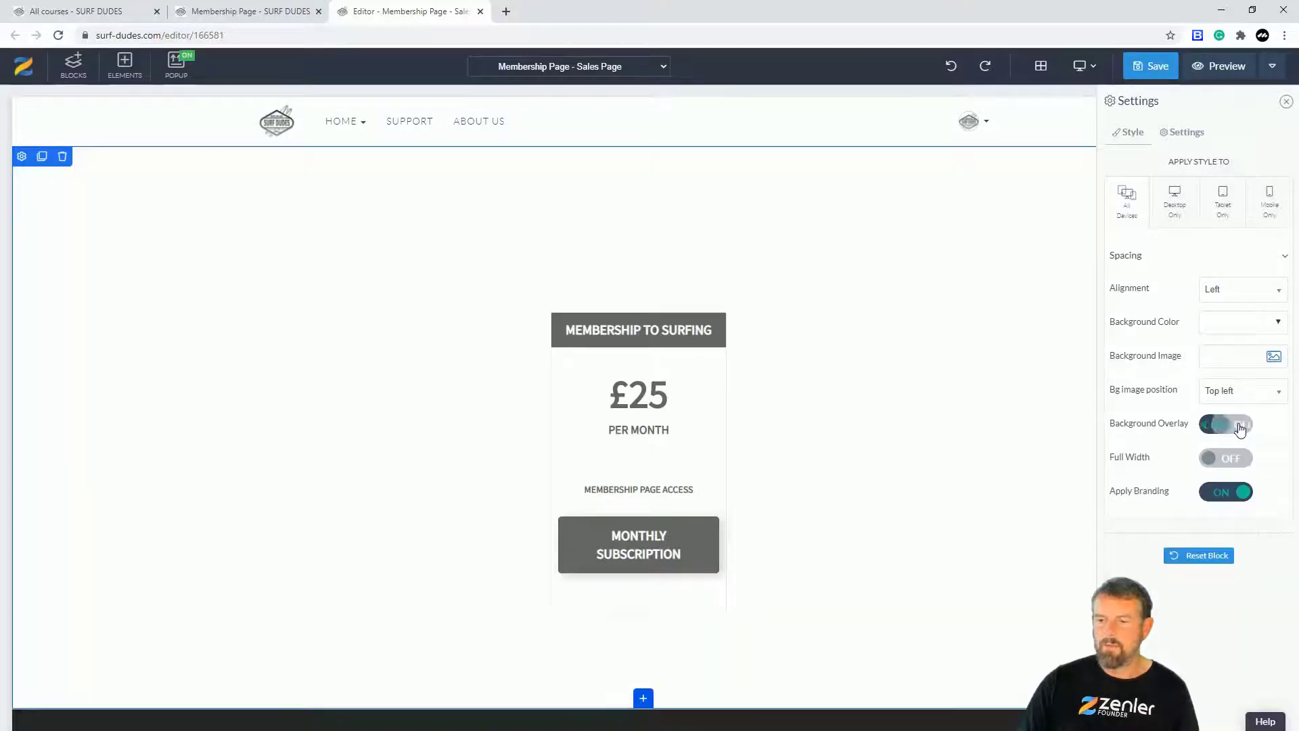
click(1226, 331)
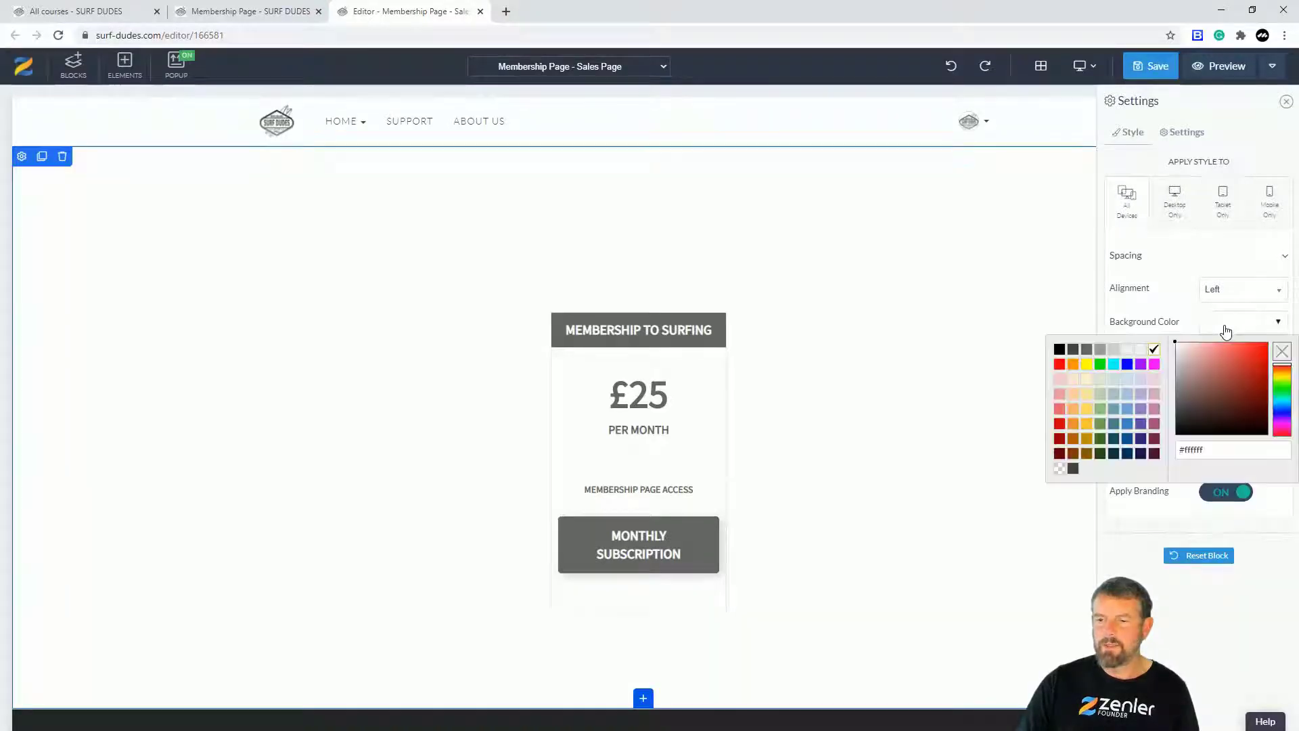
drag(1204, 377, 1174, 423)
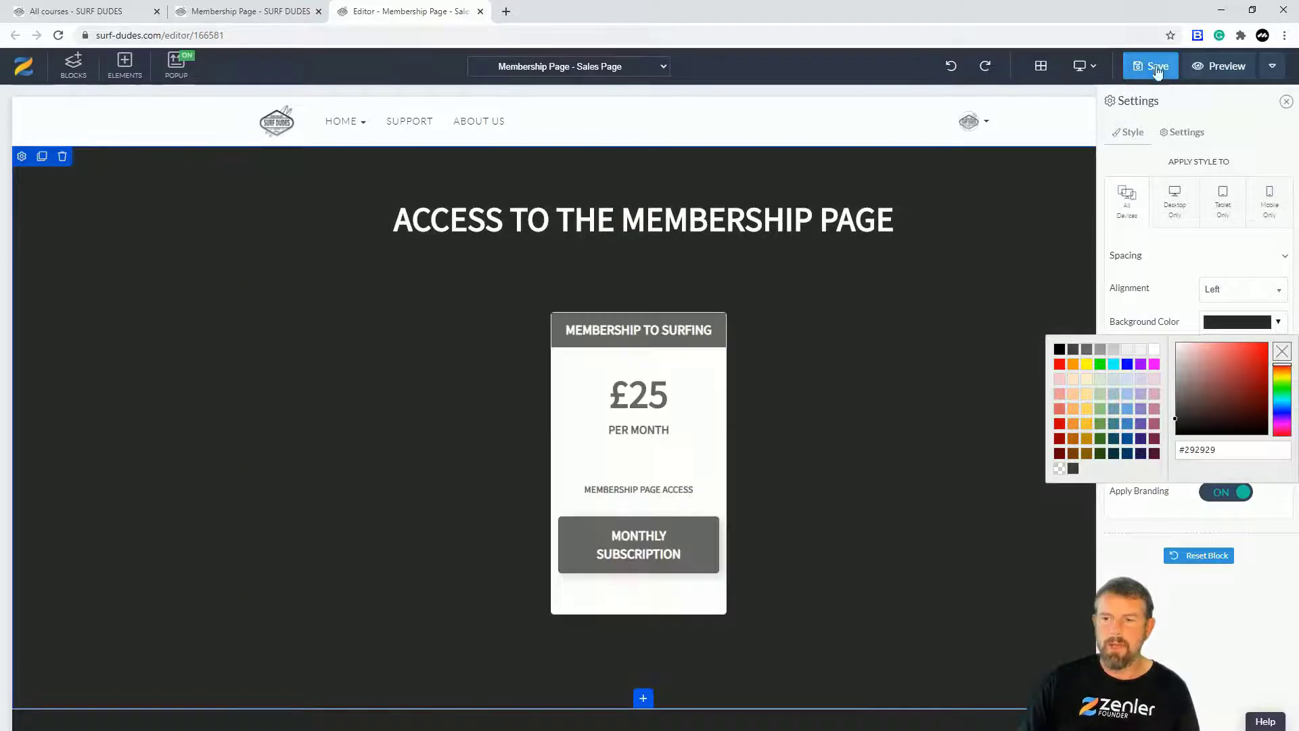
click(1151, 66)
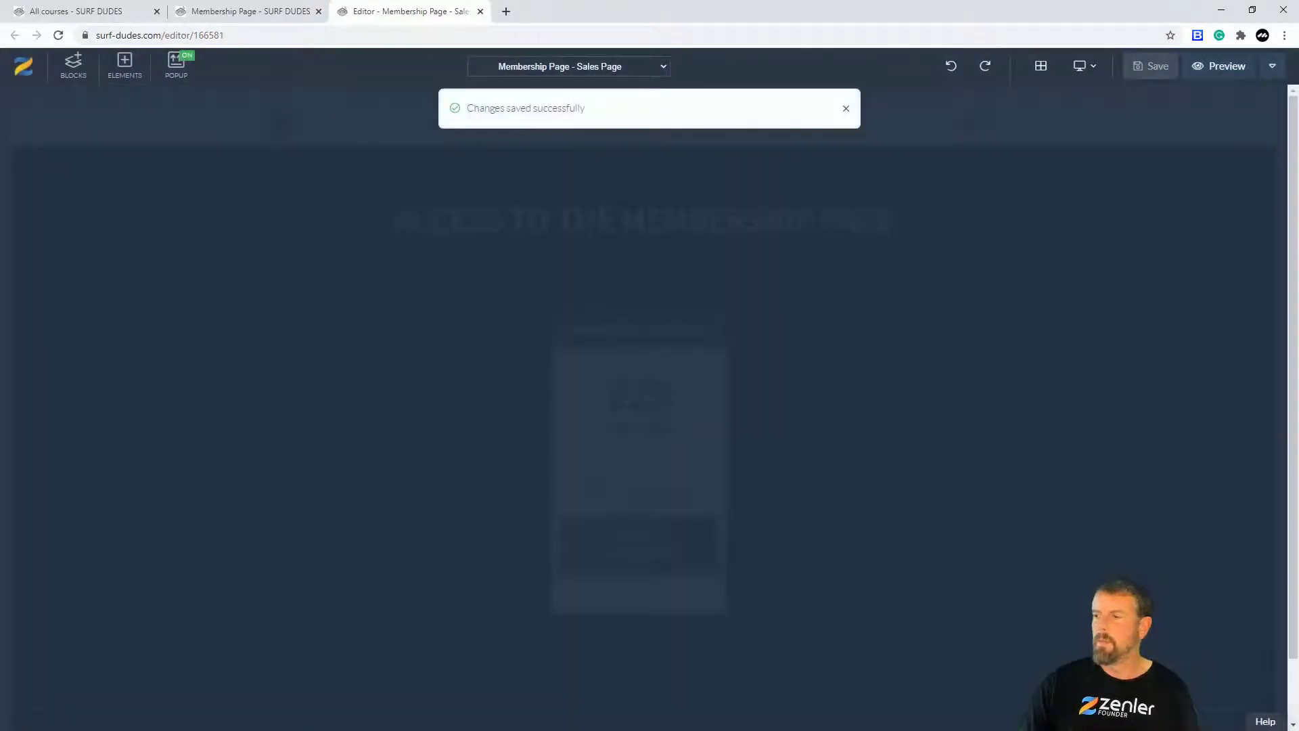
Step: Reload the live page, open the Monthly Subscription £25/month checkout, then go back to the editor
key(alt+Tab)
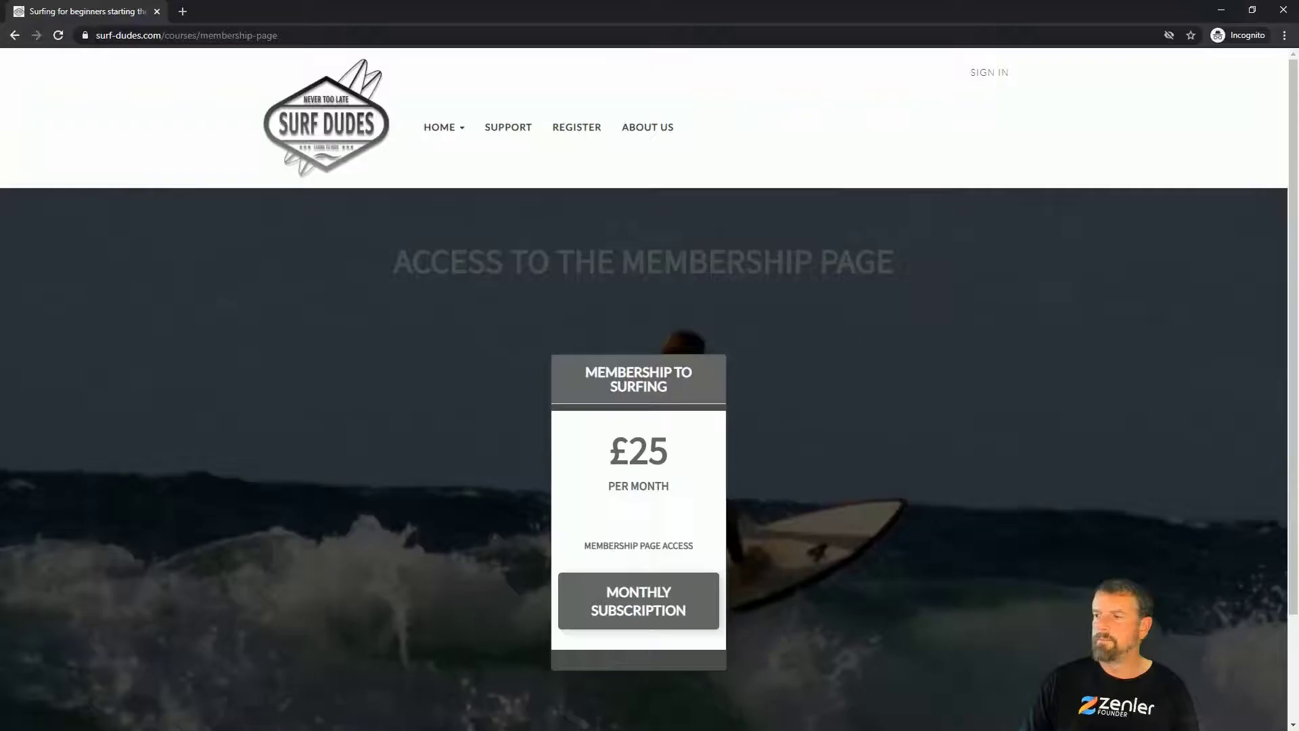
click(59, 36)
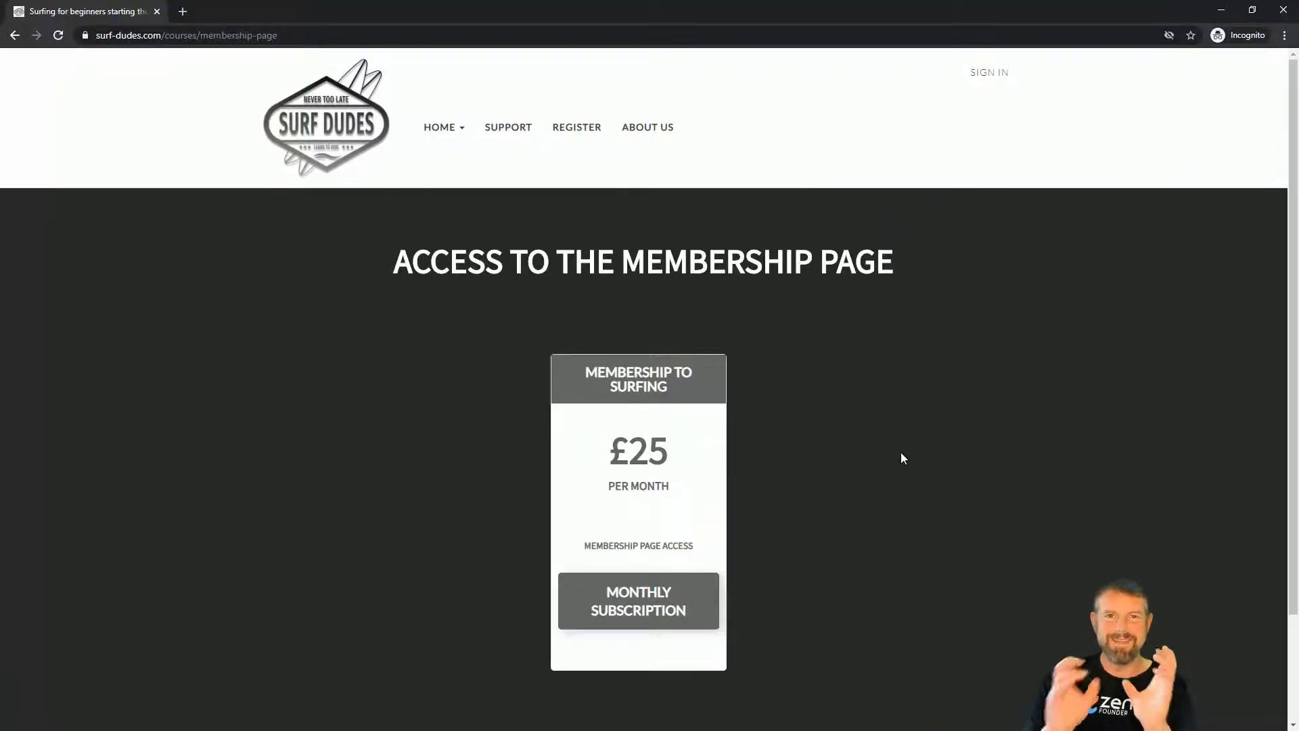
click(643, 609)
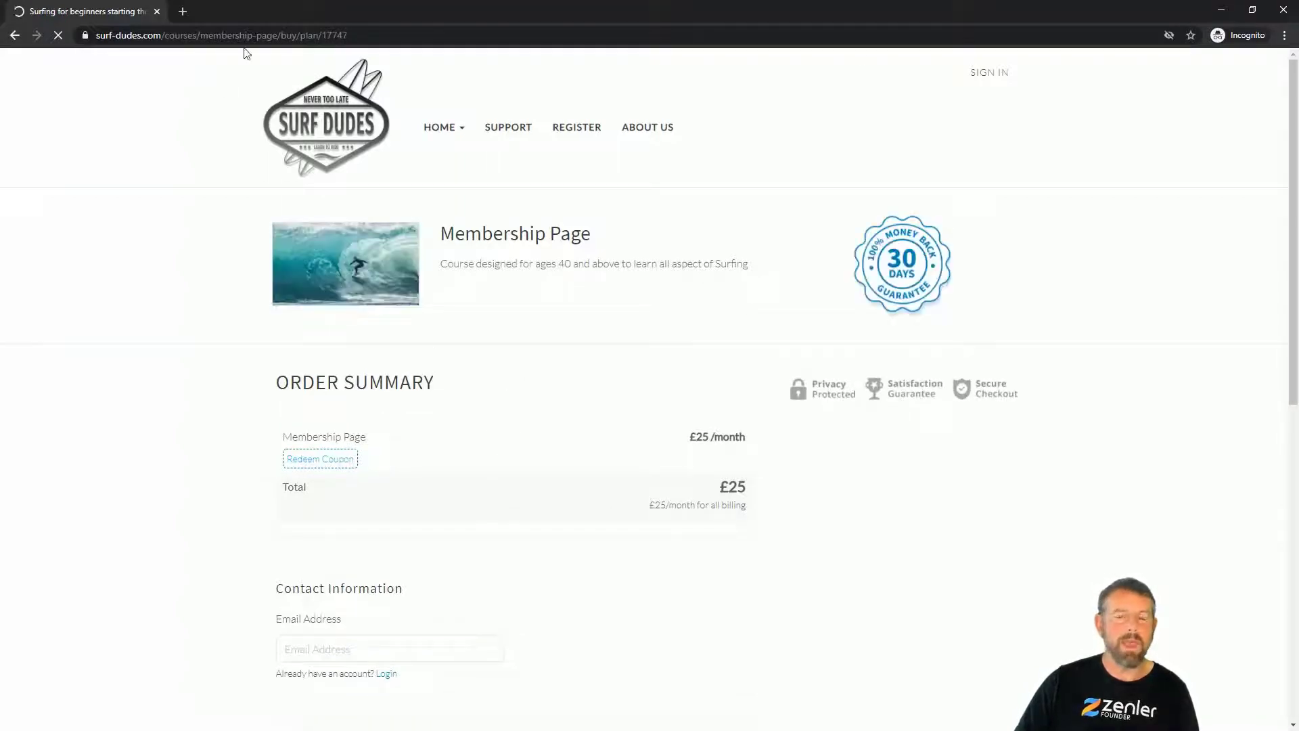
click(1221, 10)
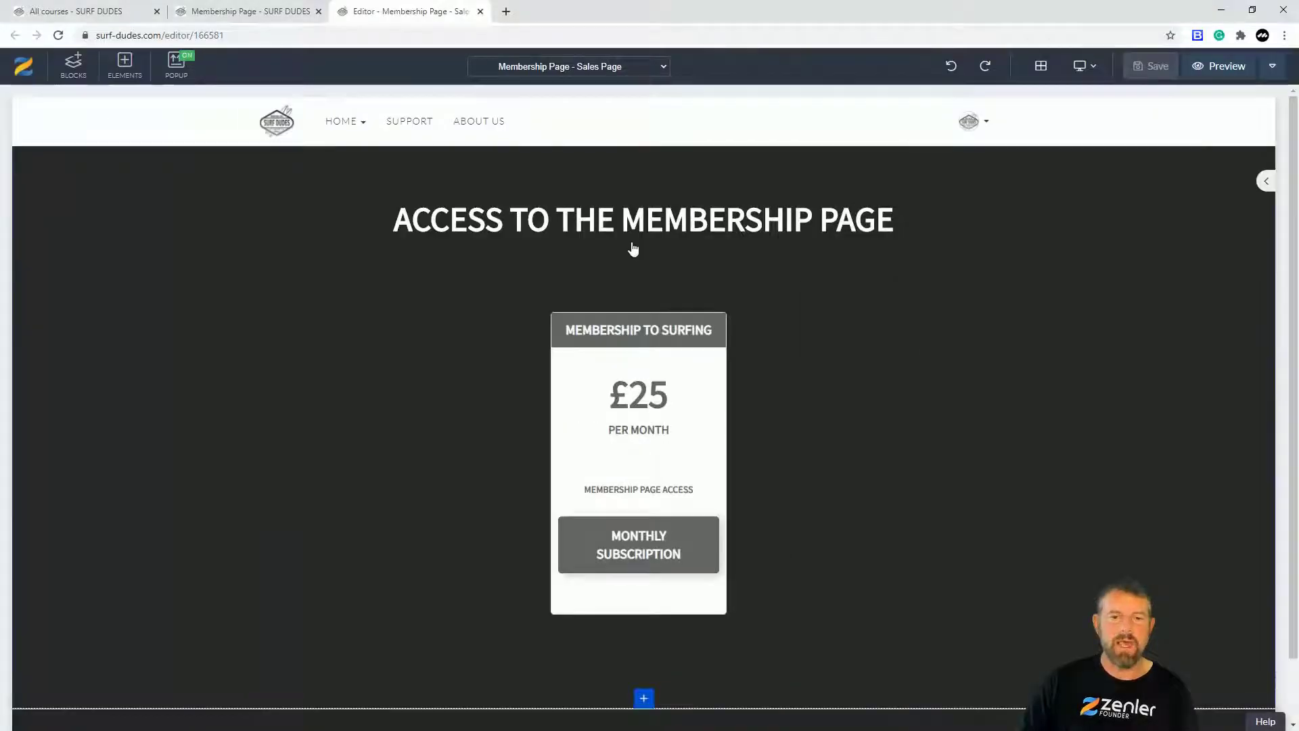
Step: From the Membership Page course's pages overview, open the Checkout Page for editing
click(258, 13)
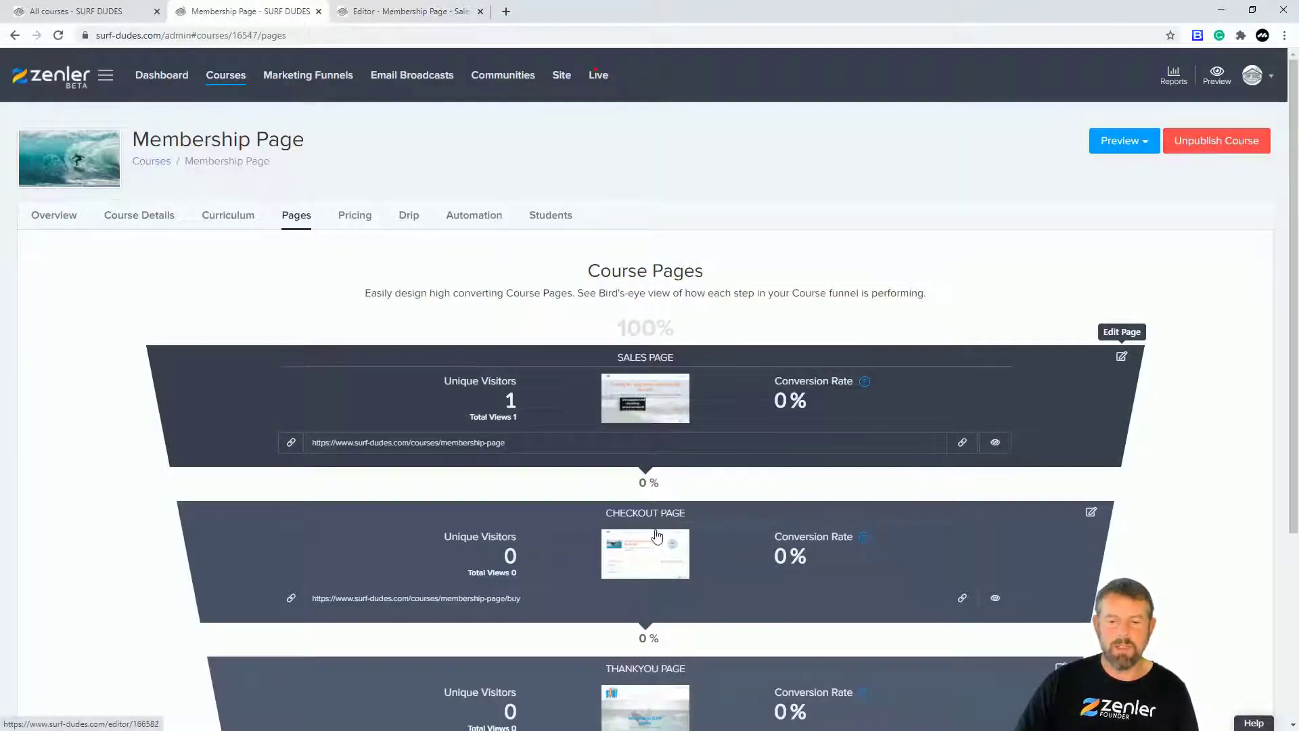
click(1090, 512)
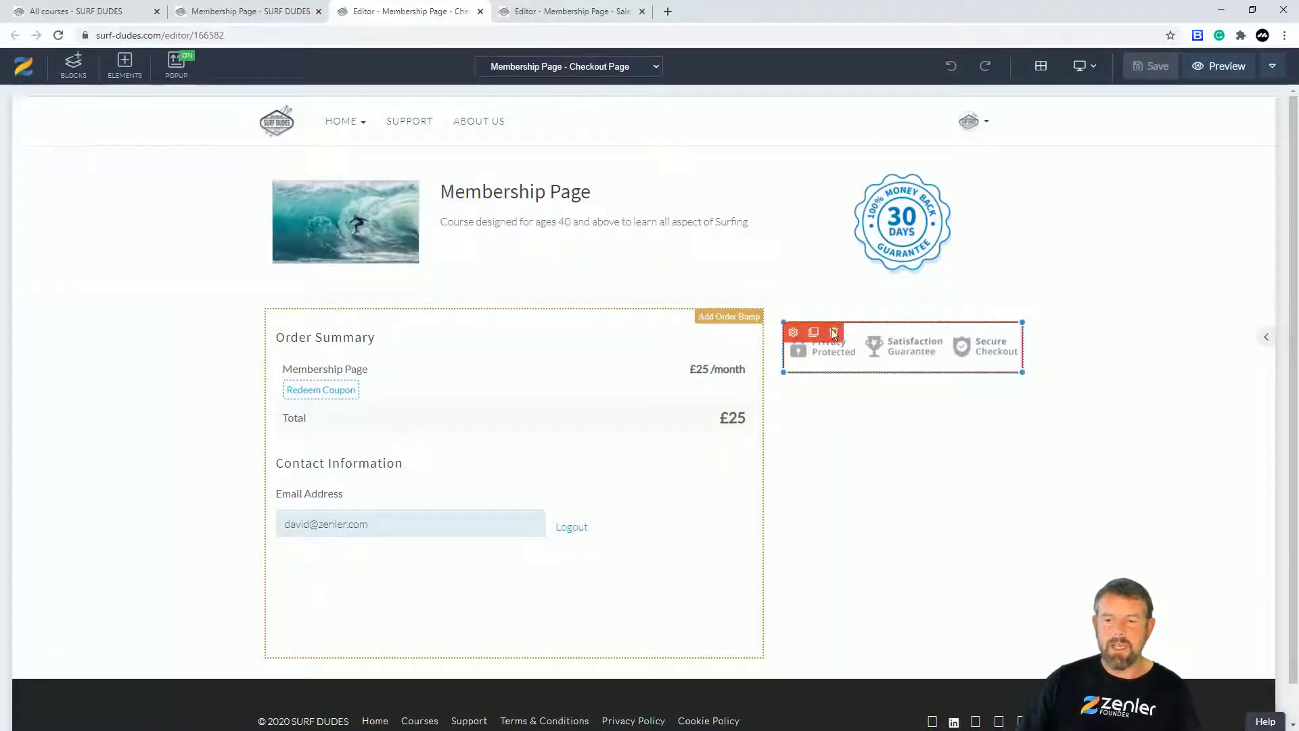
Step: Delete the trust badges and the 30-day guarantee badge from the checkout page
click(836, 332)
click(685, 225)
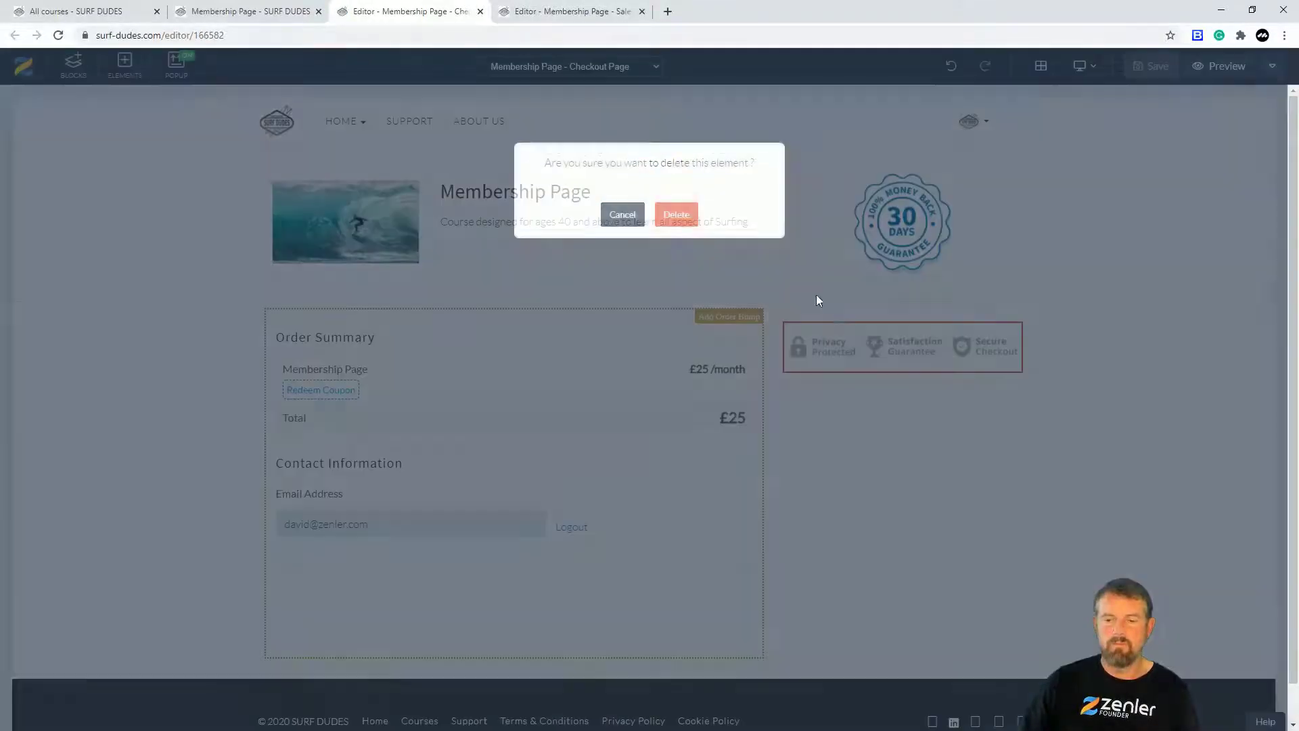
click(792, 375)
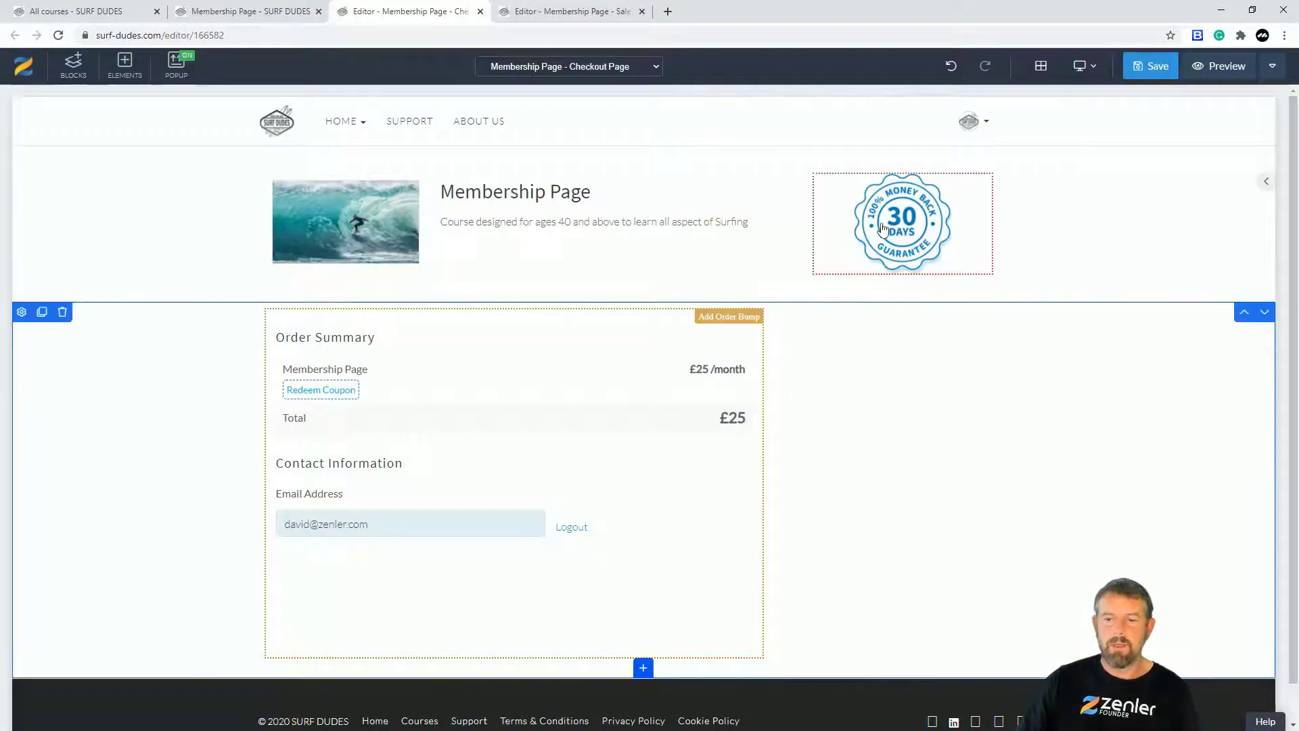
click(883, 227)
click(824, 166)
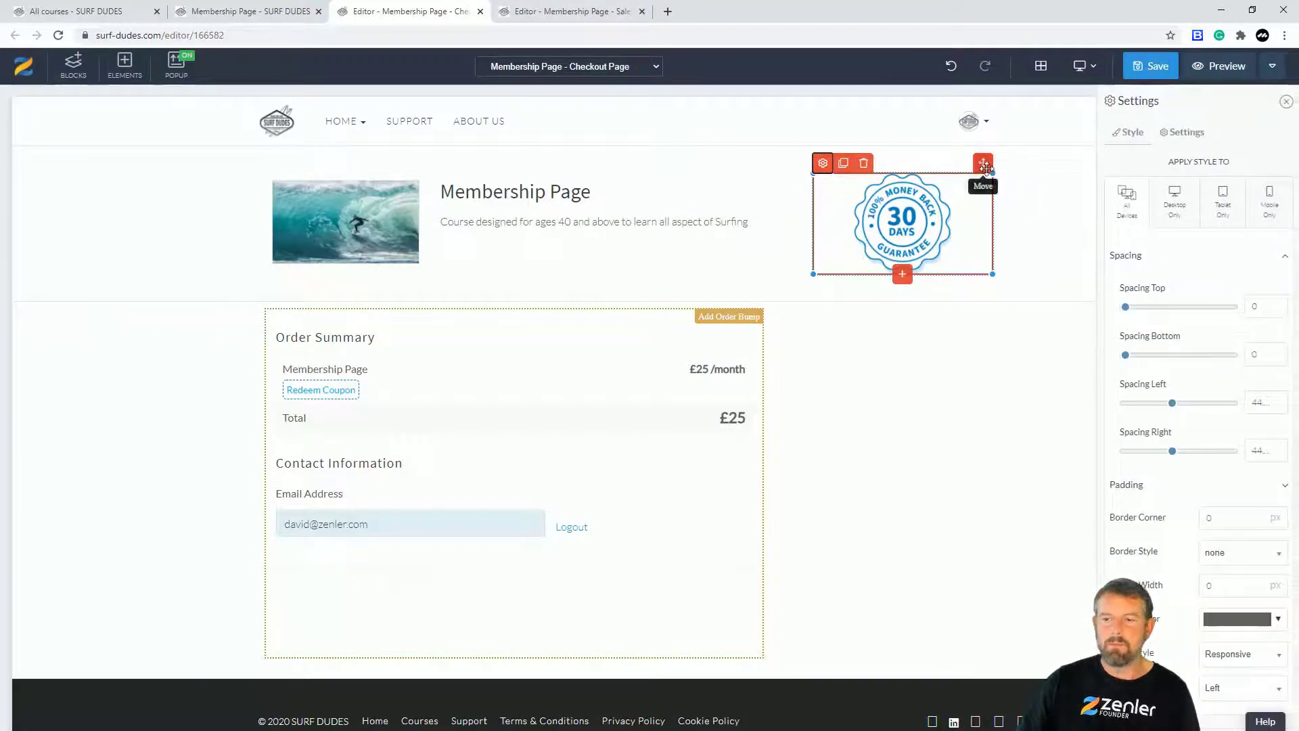
click(864, 163)
click(676, 215)
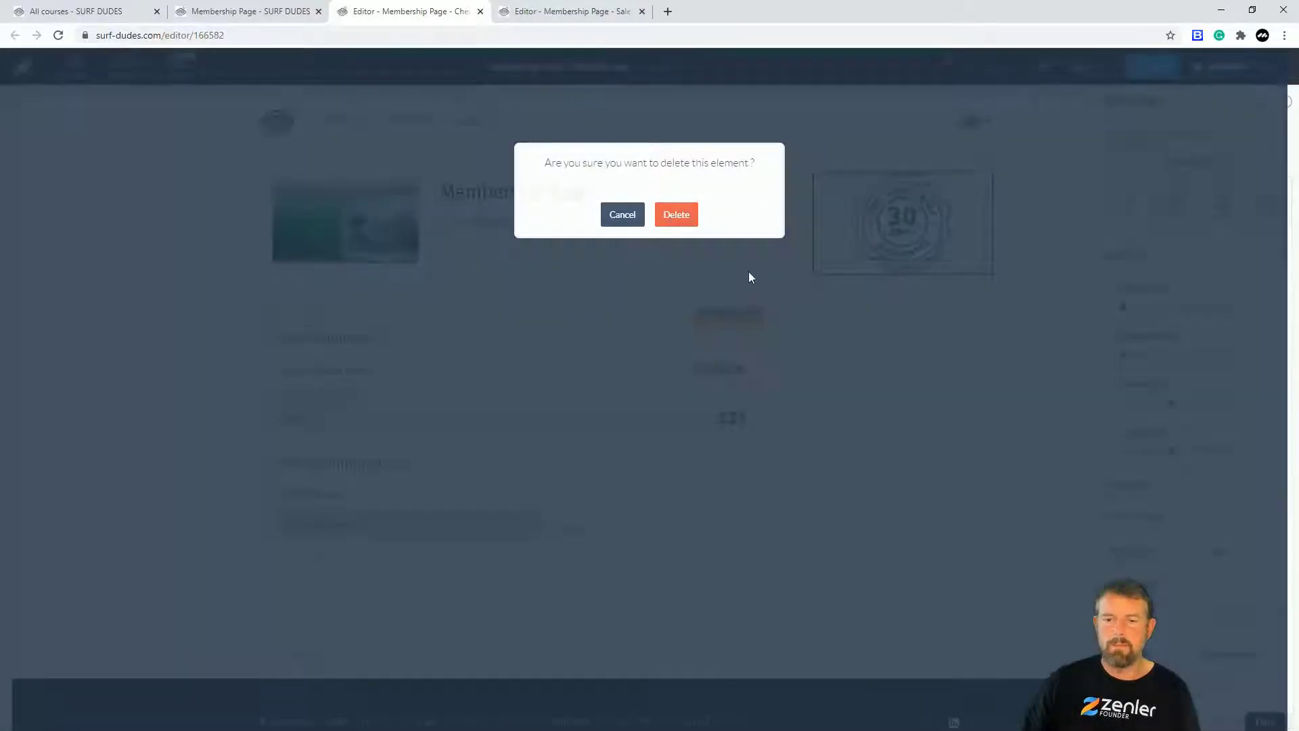
Step: Check the checkout block and section settings unchanged, then save the checkout page
click(58, 279)
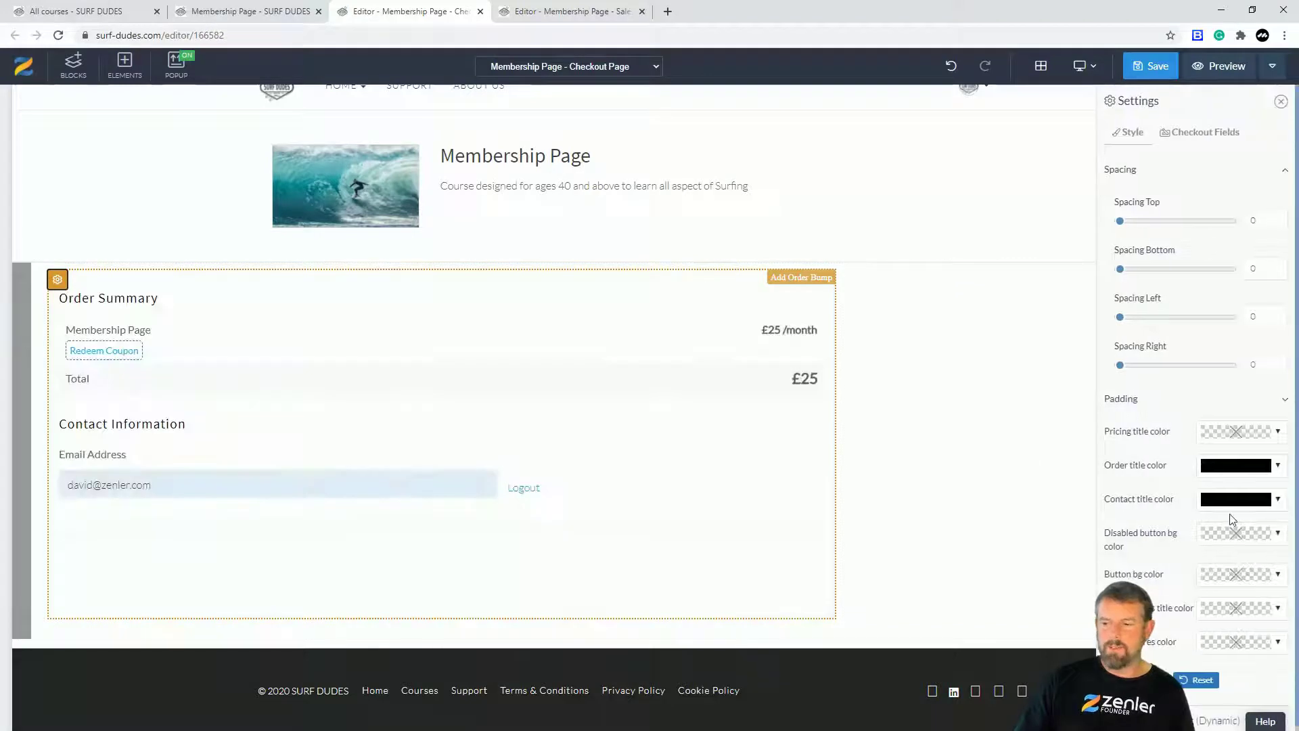
click(986, 495)
click(22, 274)
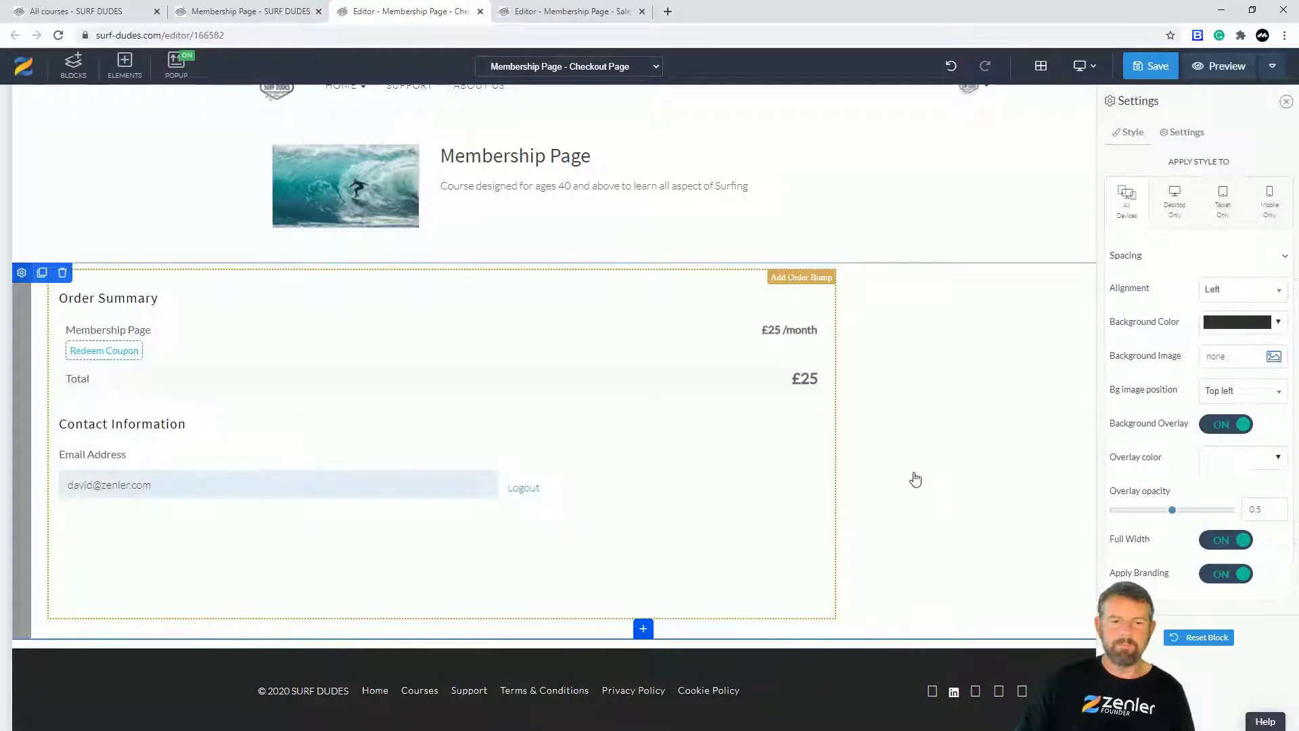
click(866, 433)
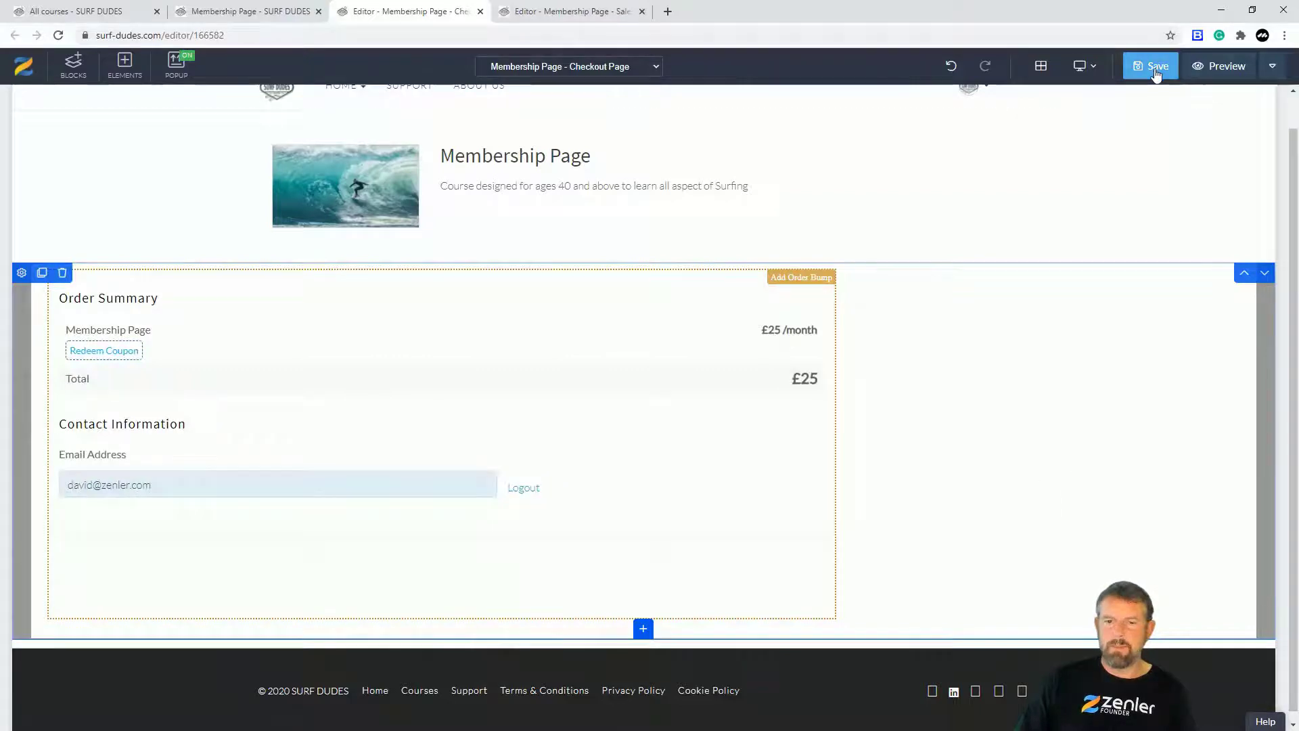
scroll(1076, 372, up, 1)
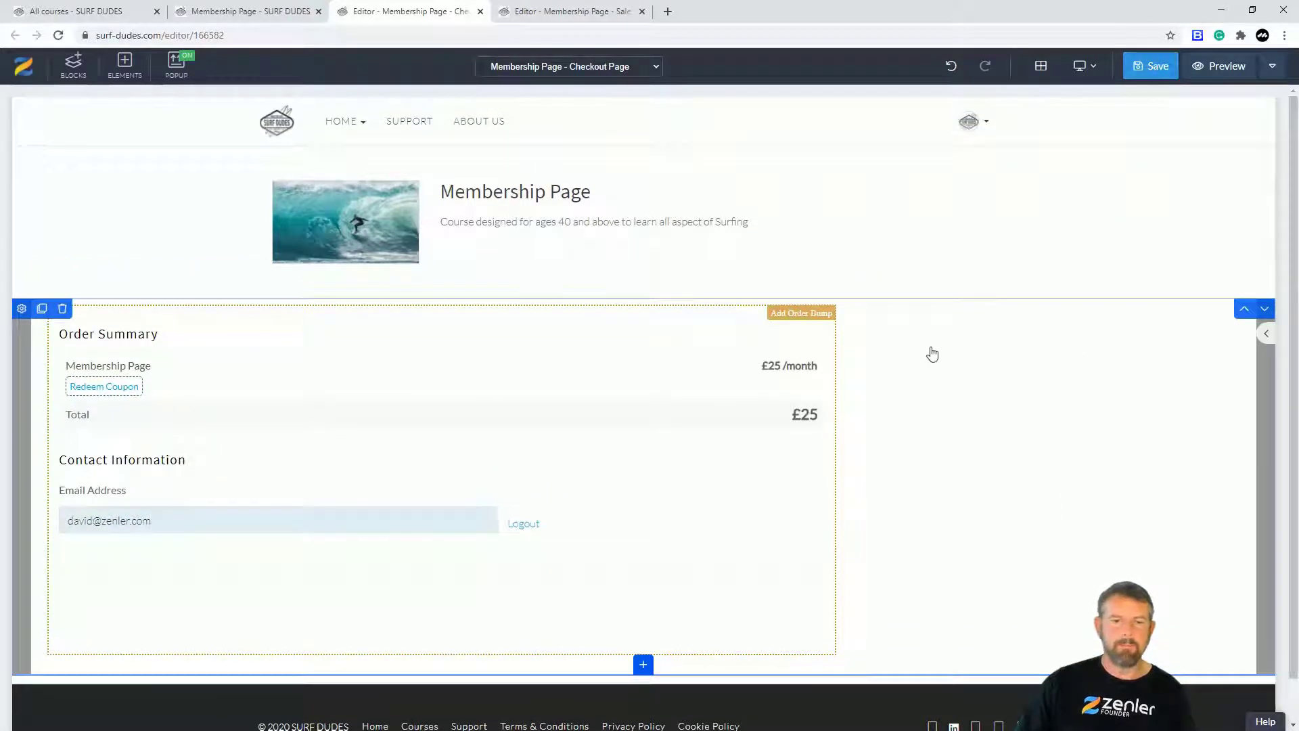
click(1150, 66)
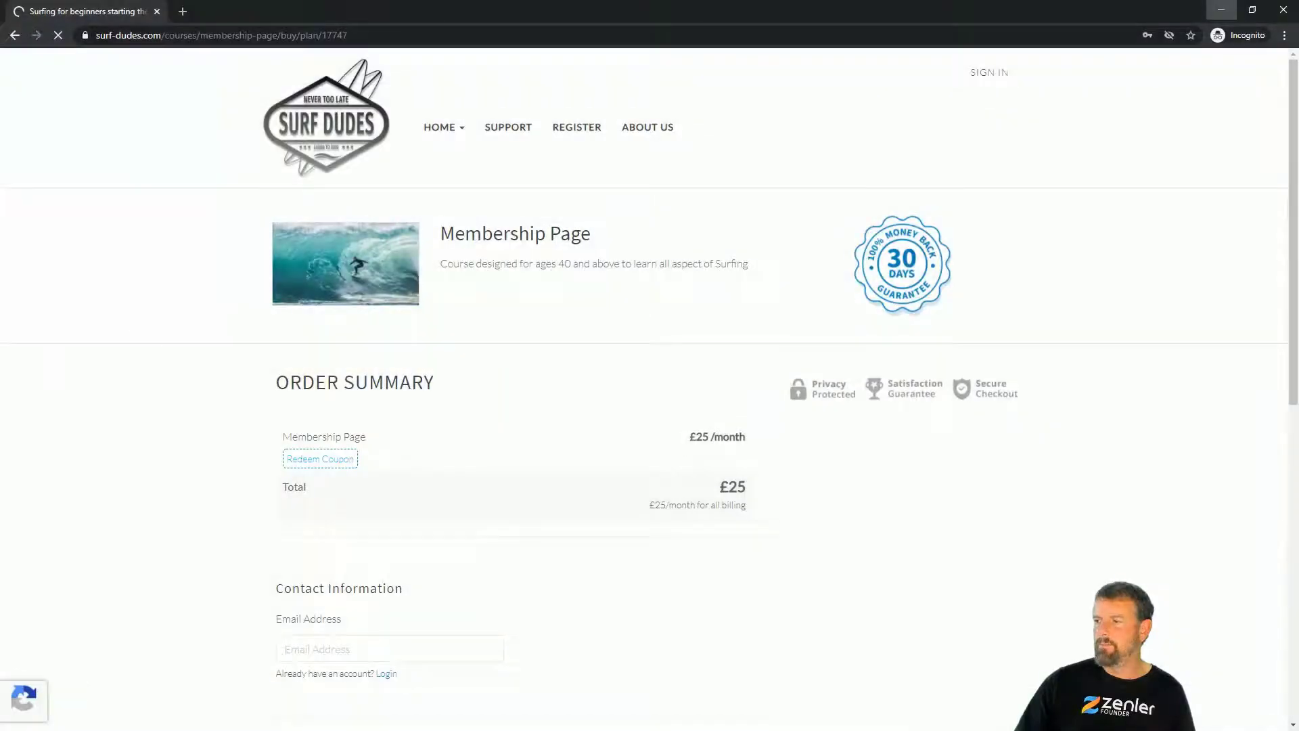
Step: Reload the live checkout to confirm both badges are gone, then return to the editor
click(59, 33)
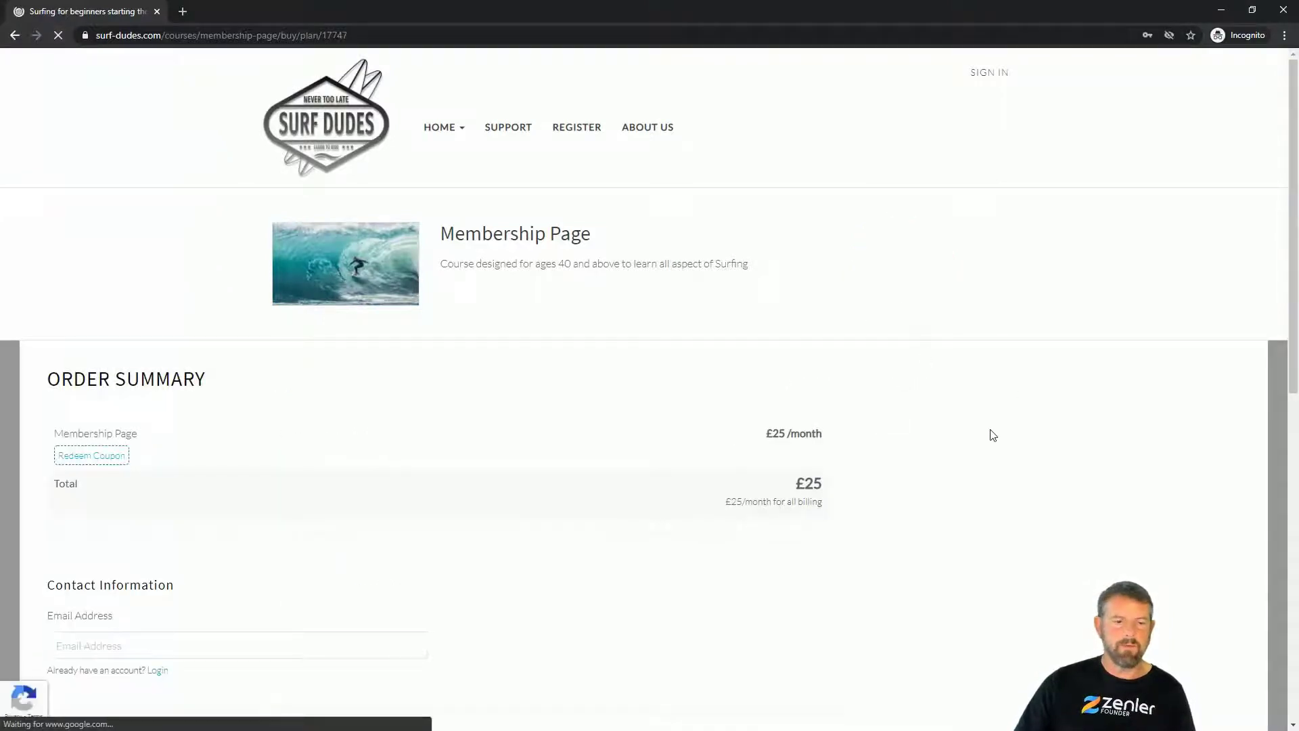
scroll(992, 434, down, 10)
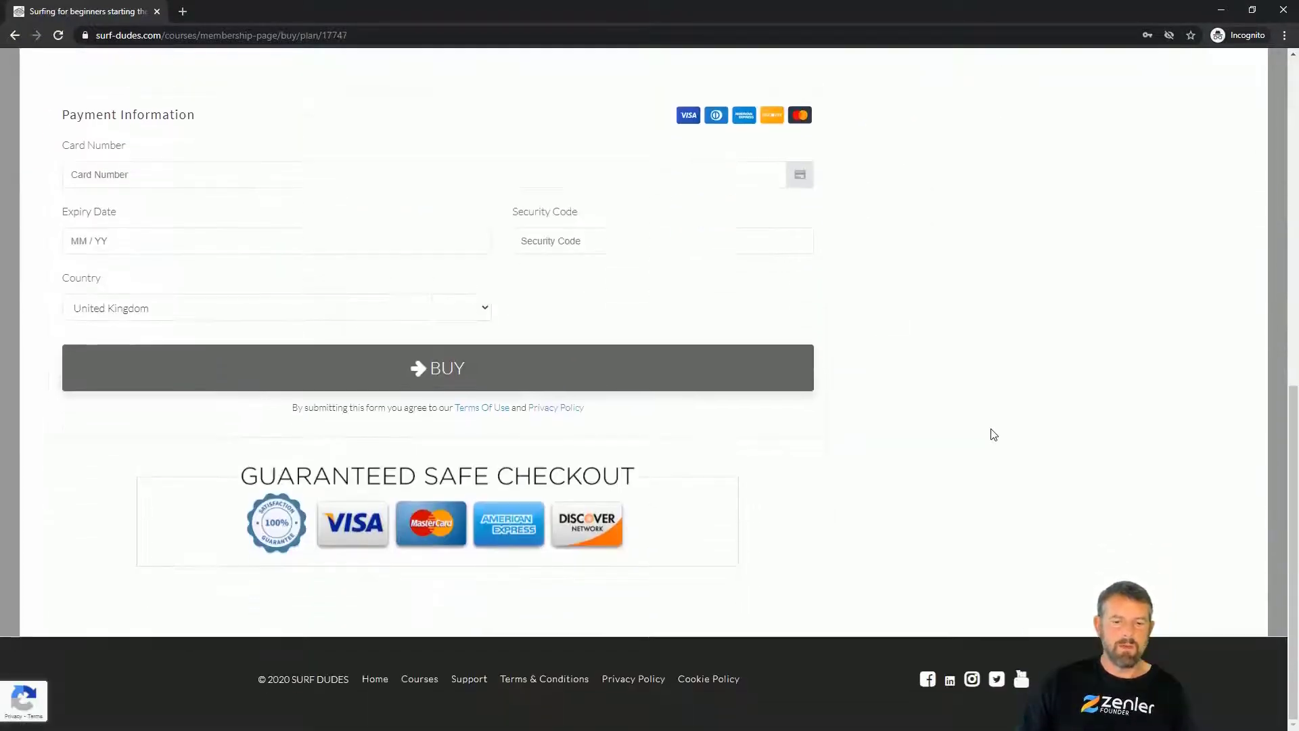
scroll(993, 435, up, 10)
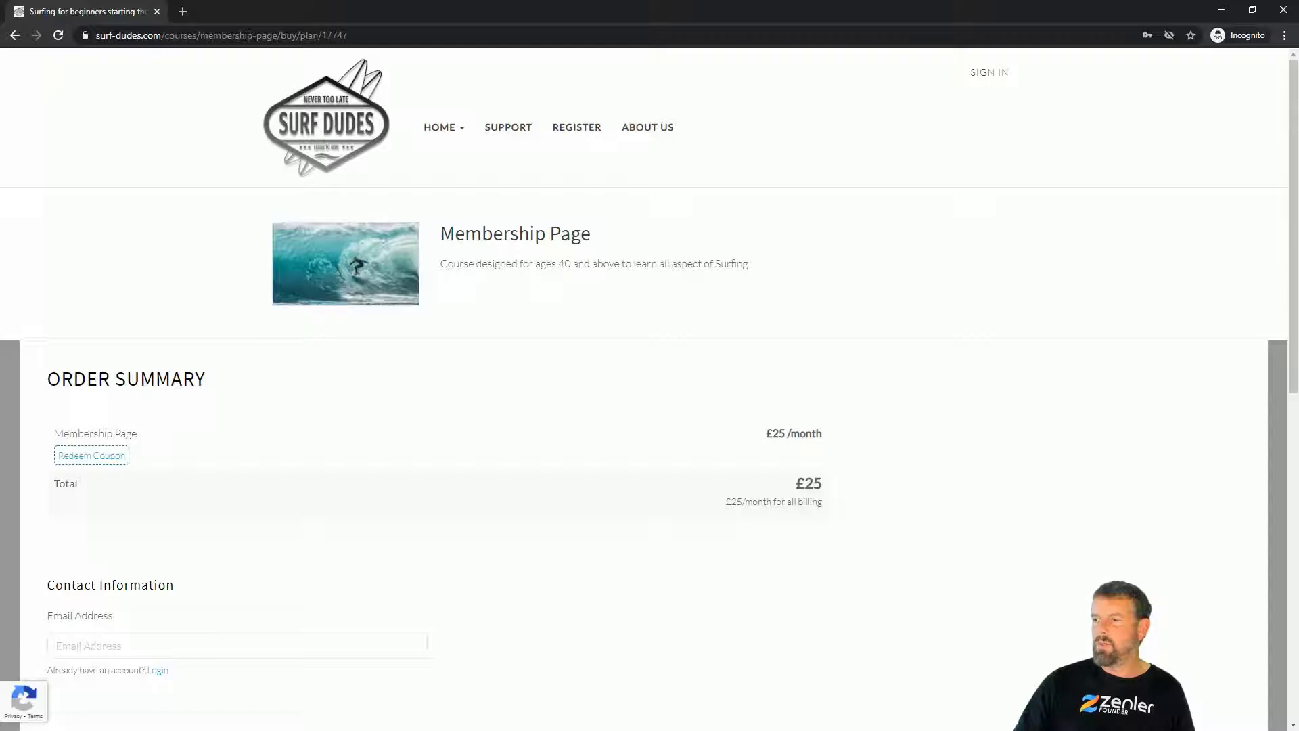
key(alt+Tab)
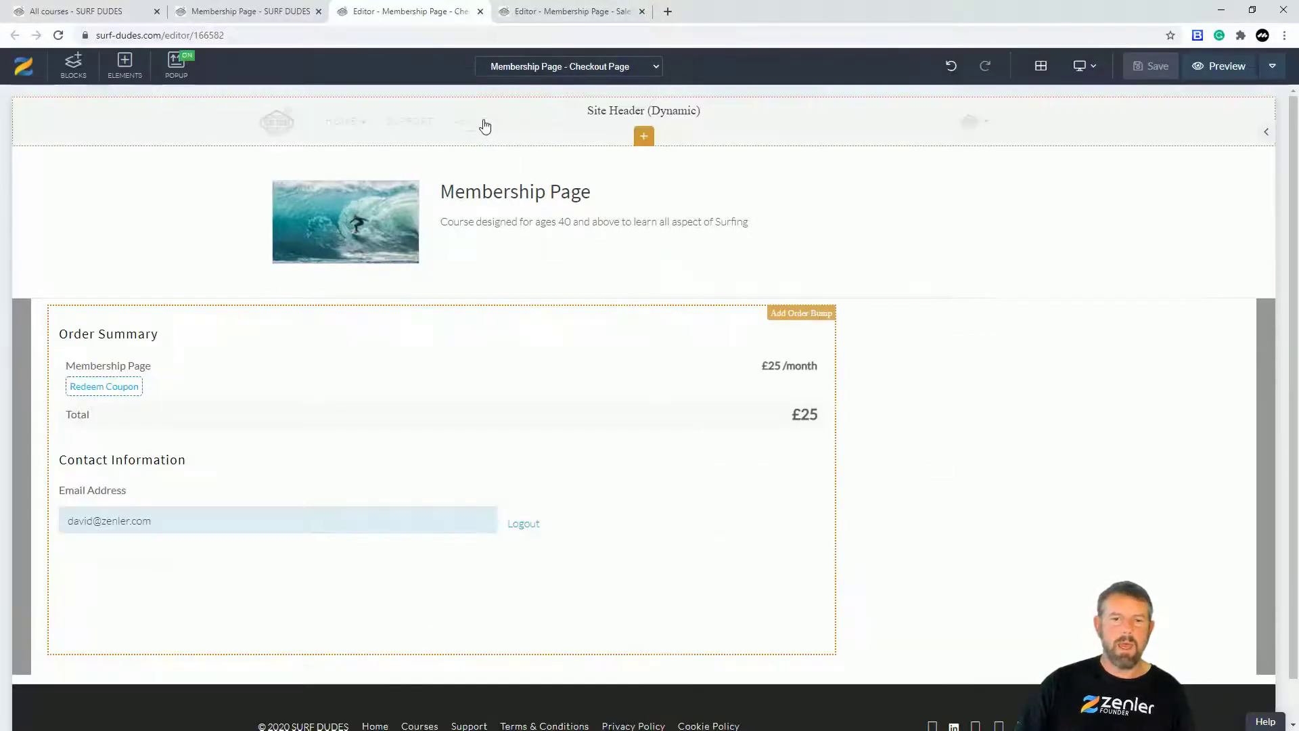
Step: Use the page selector to go via Thankyou Page to Membership Page - Course Access Page
click(645, 73)
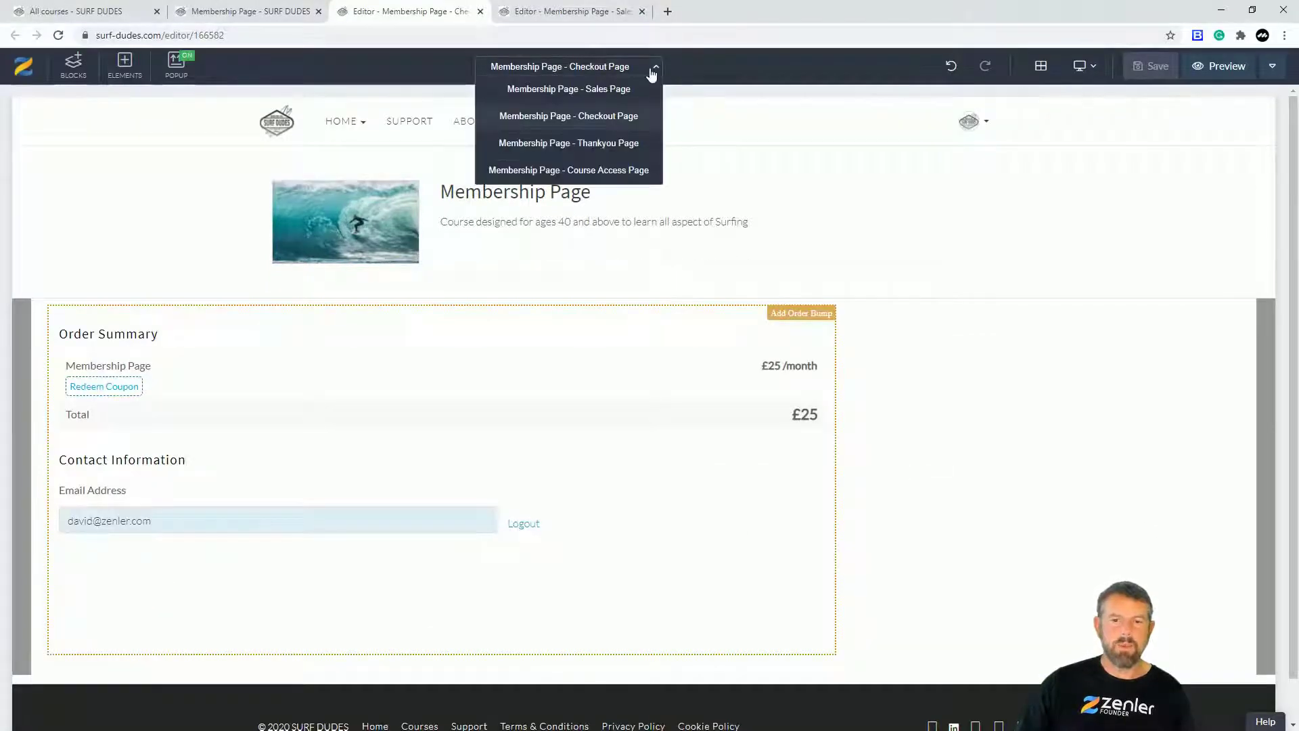
click(611, 146)
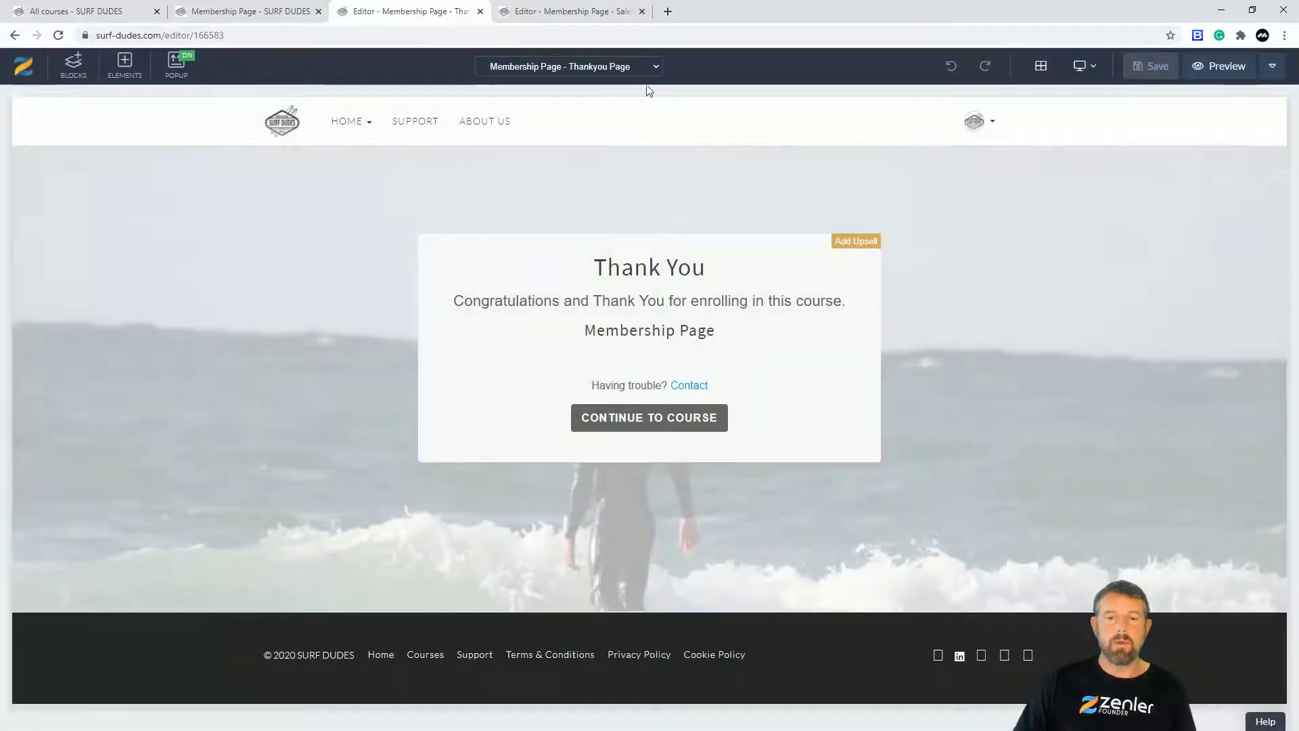
click(653, 68)
click(589, 171)
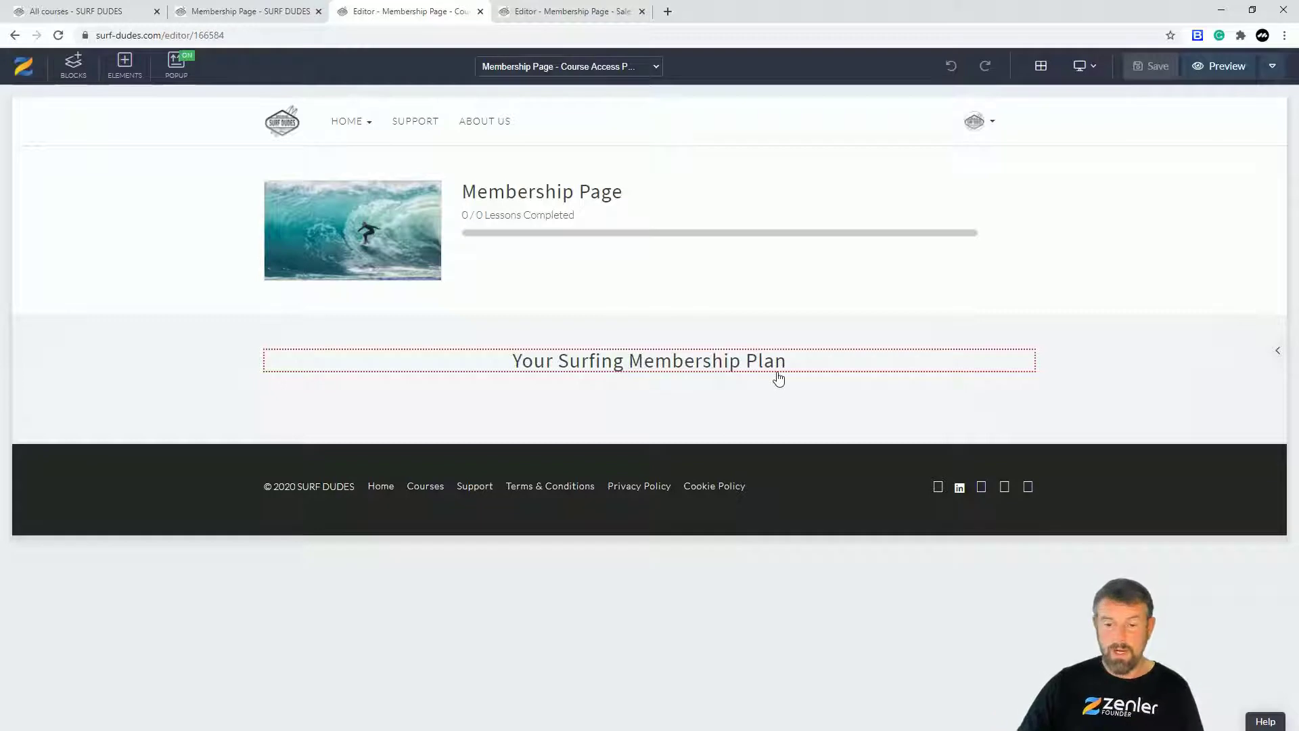
Step: Retype the heading as 'Welcome', then undo to get 'Welcome to your Membership Page'
click(667, 368)
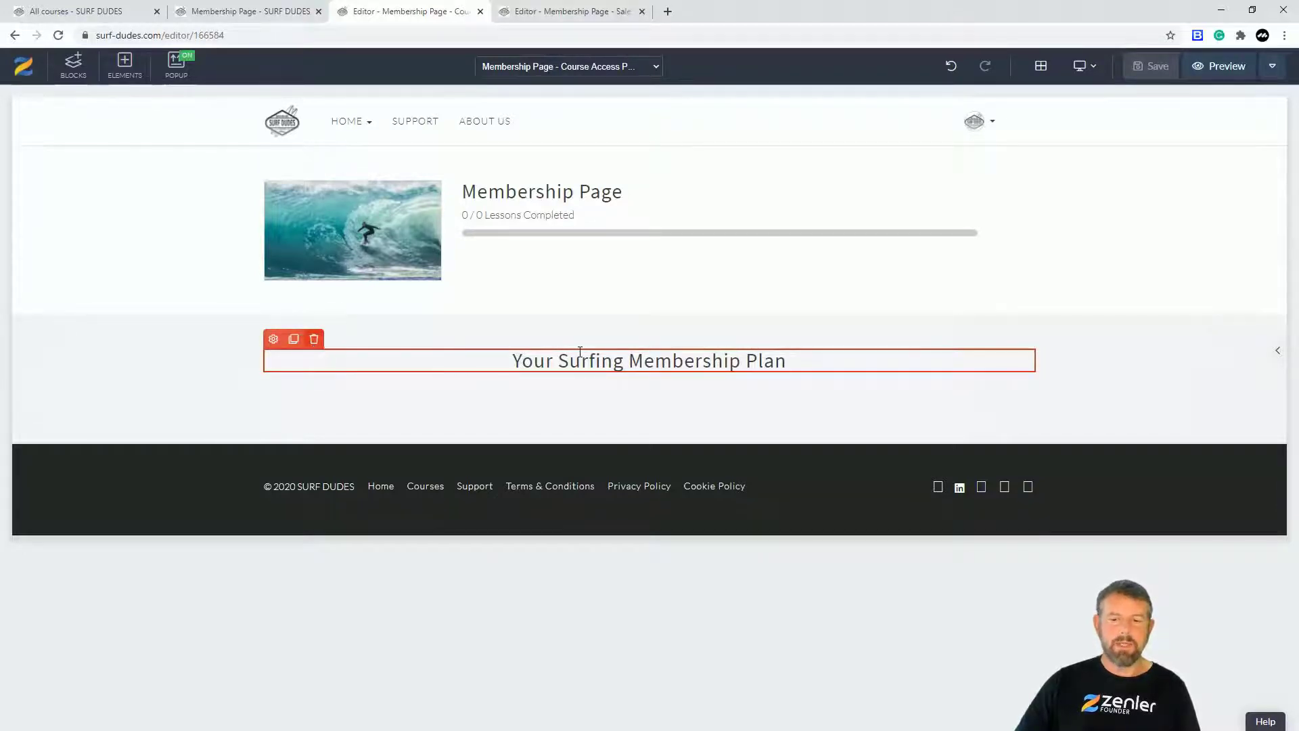
click(672, 365)
drag(804, 361, 473, 360)
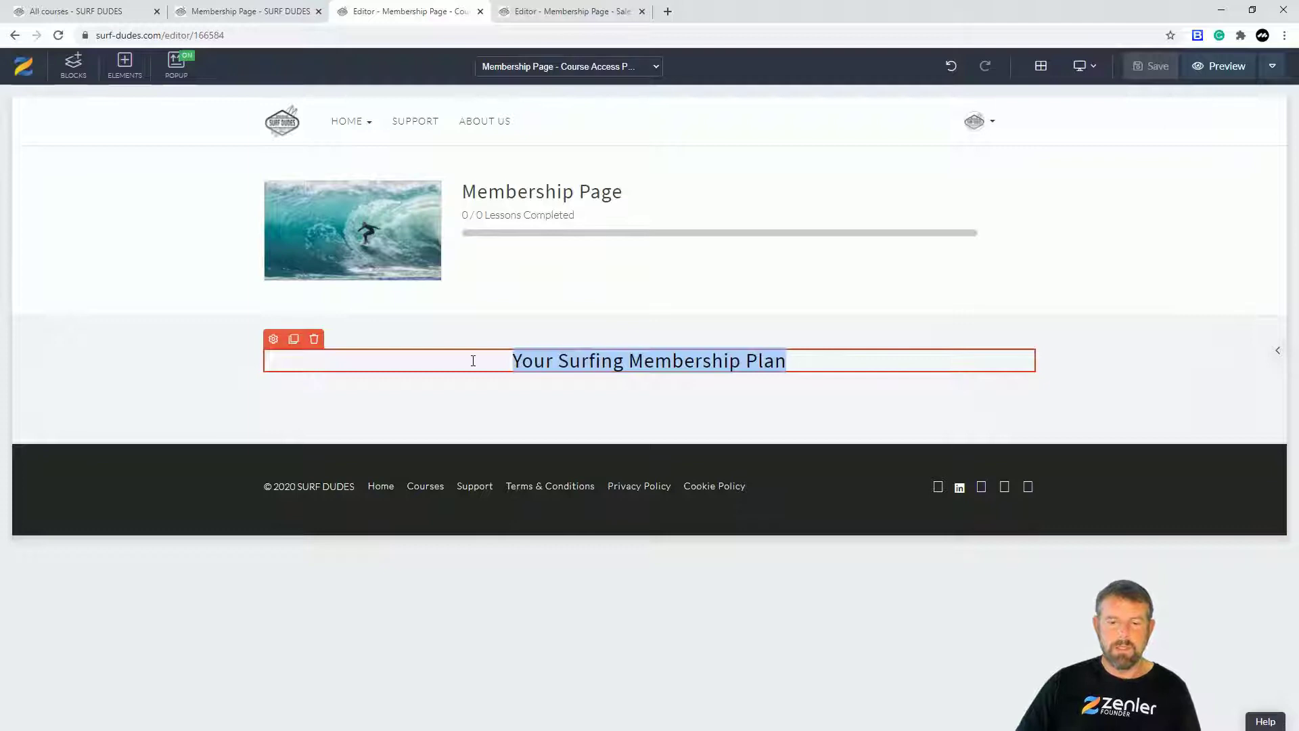
text(Welcome)
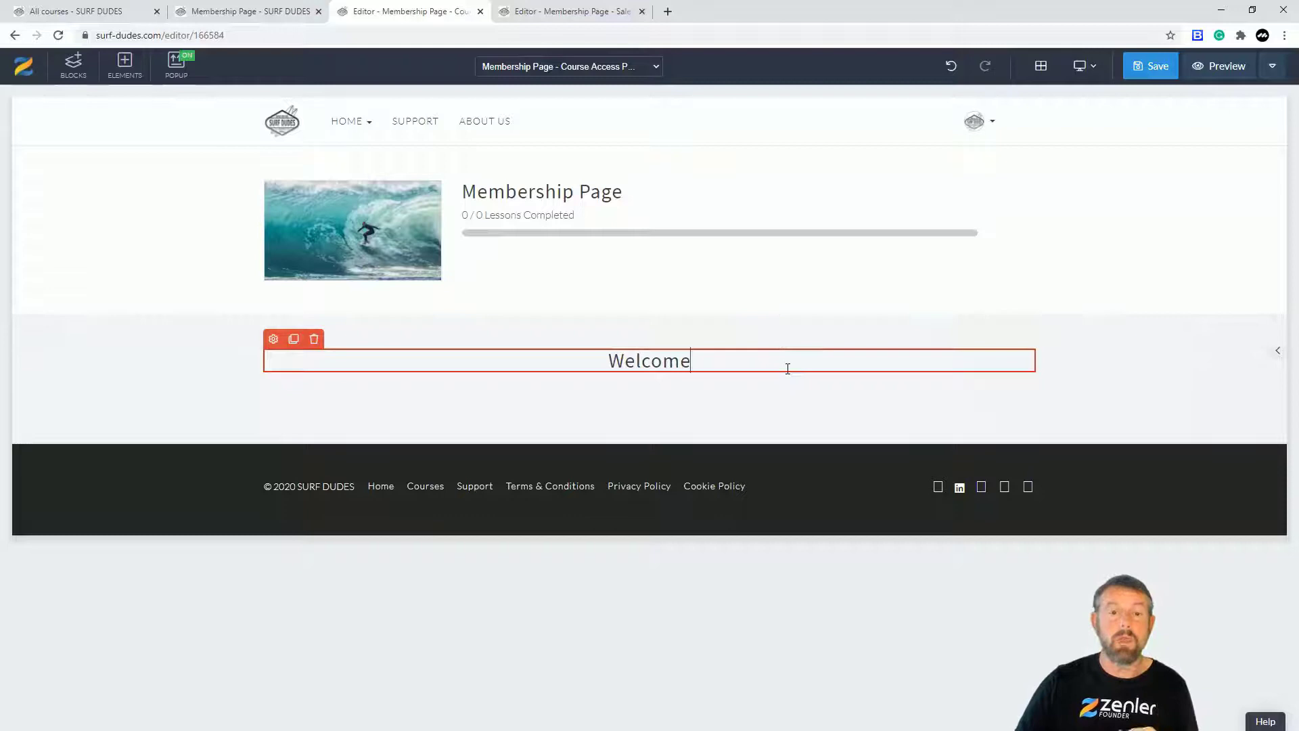
key(ctrl+z)
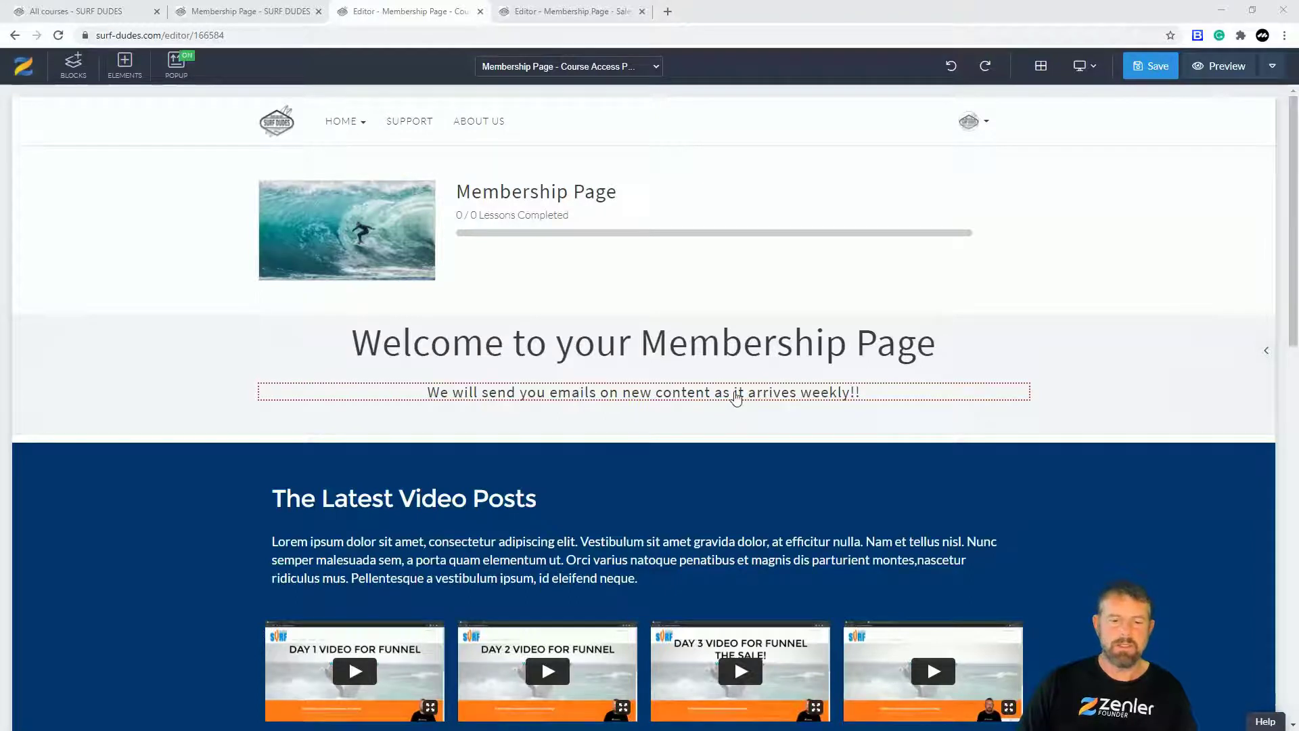
Step: Review the welcome heading and video post sections, then save the course access page with Ctrl+S
scroll(439, 388, down, 3)
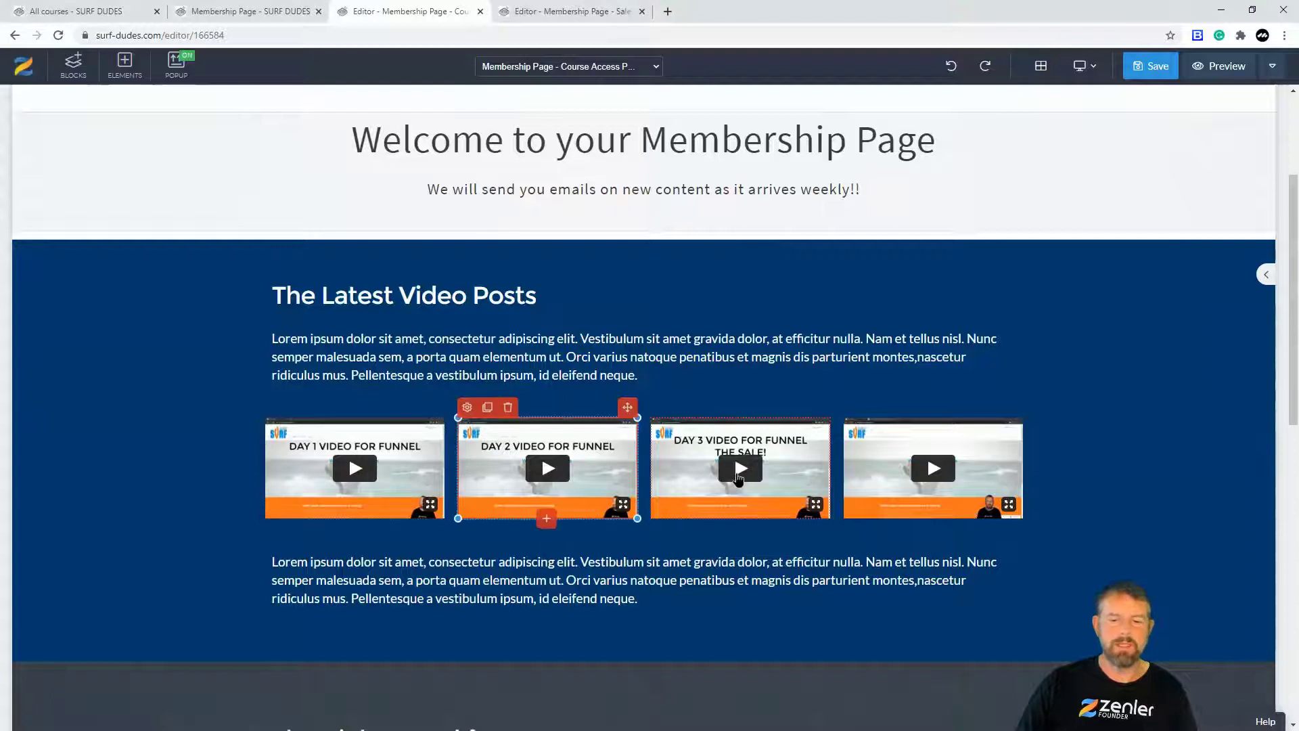
scroll(907, 482, down, 3)
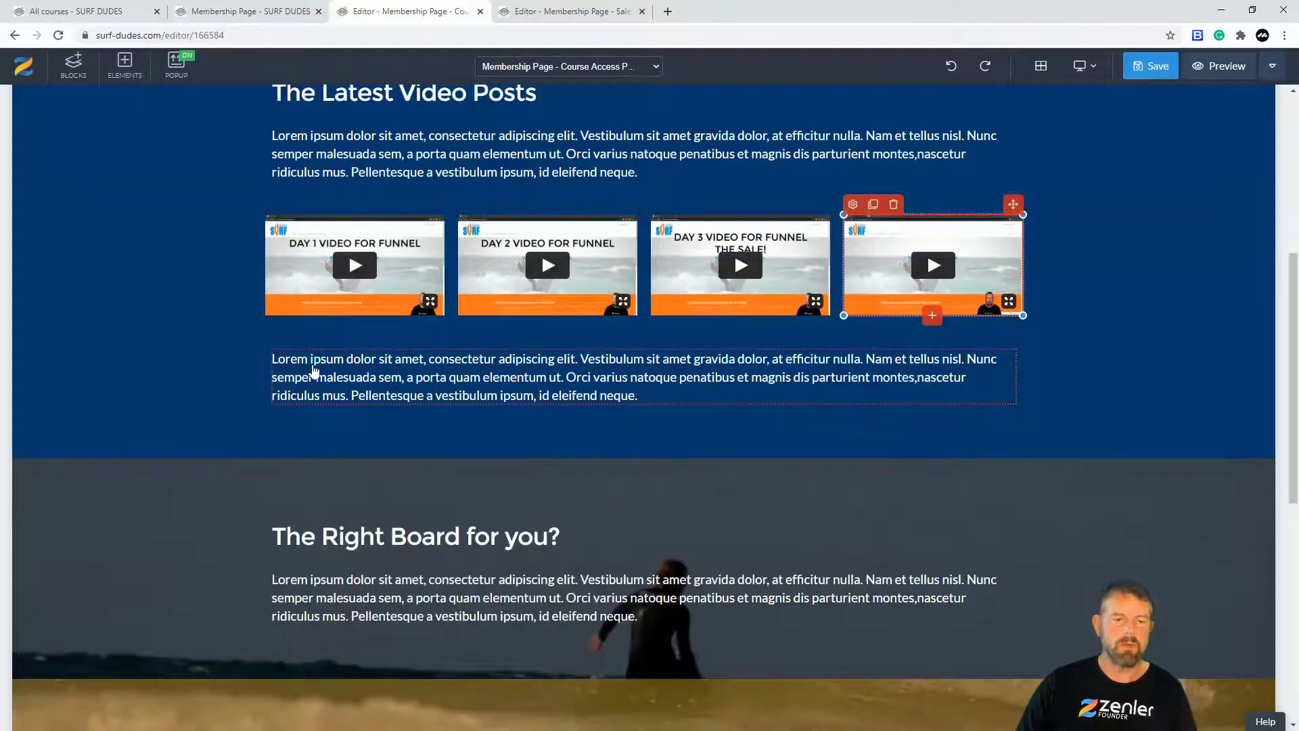
scroll(352, 379, down, 2)
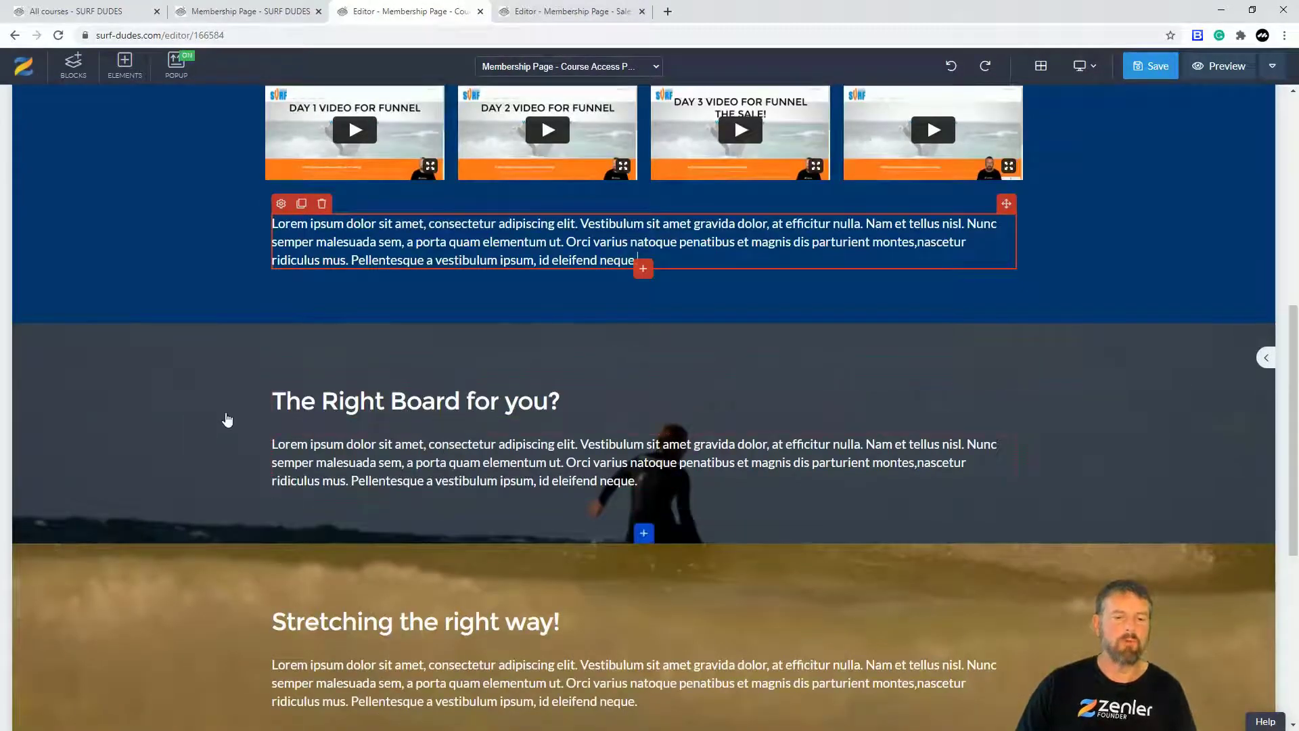
scroll(302, 449, down, 3)
scroll(144, 416, down, 3)
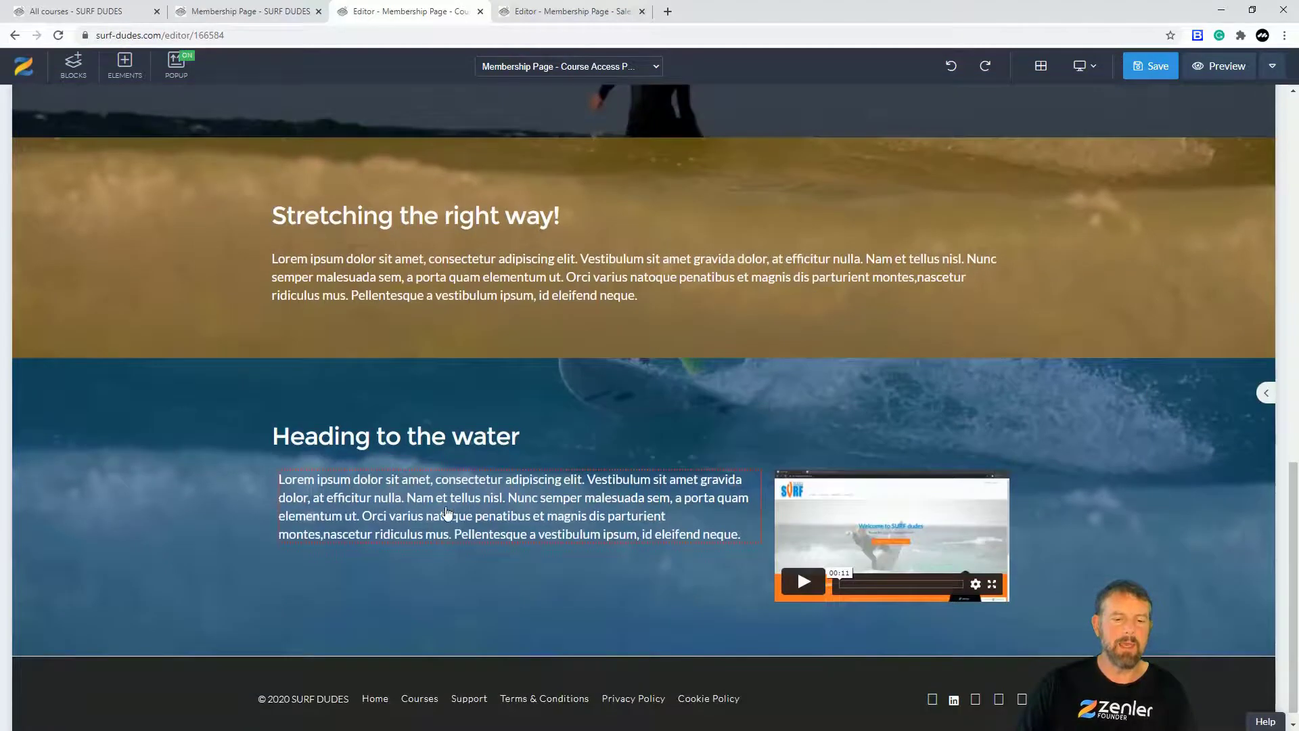
scroll(290, 455, up, 6)
scroll(301, 450, down, 6)
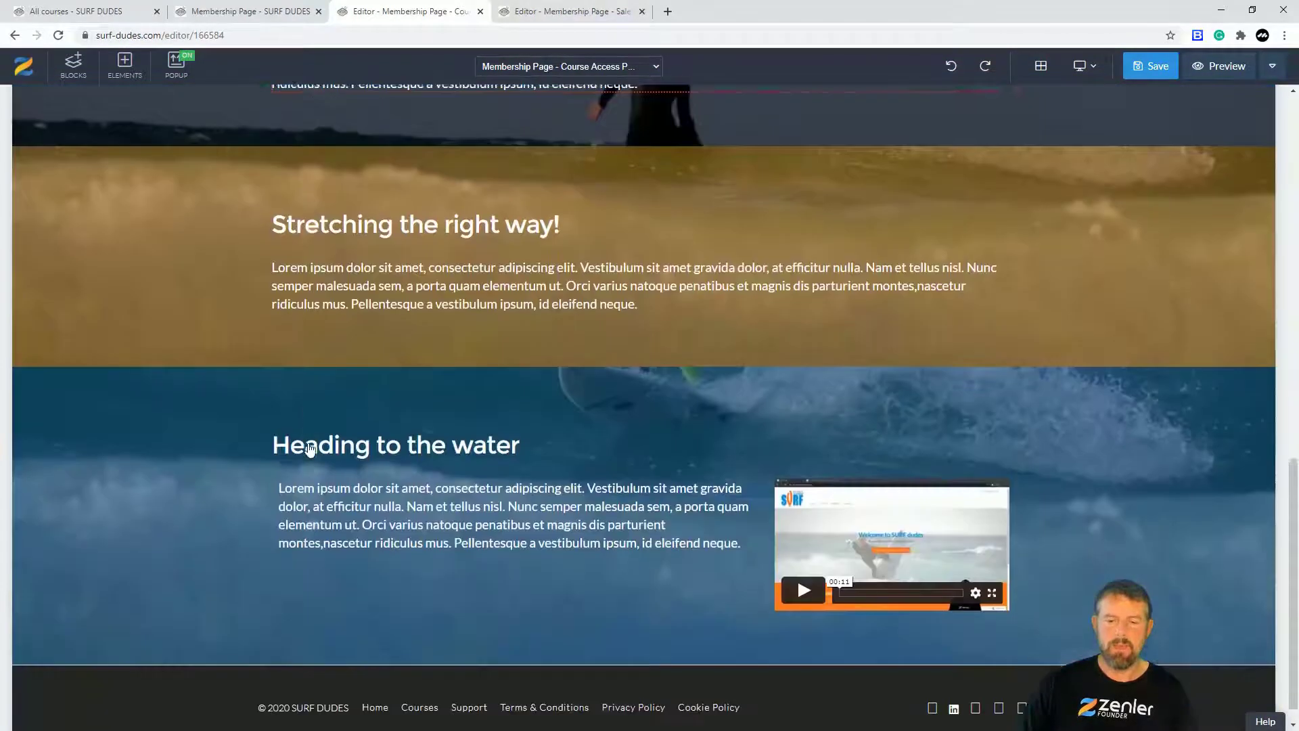
scroll(590, 486, up, 11)
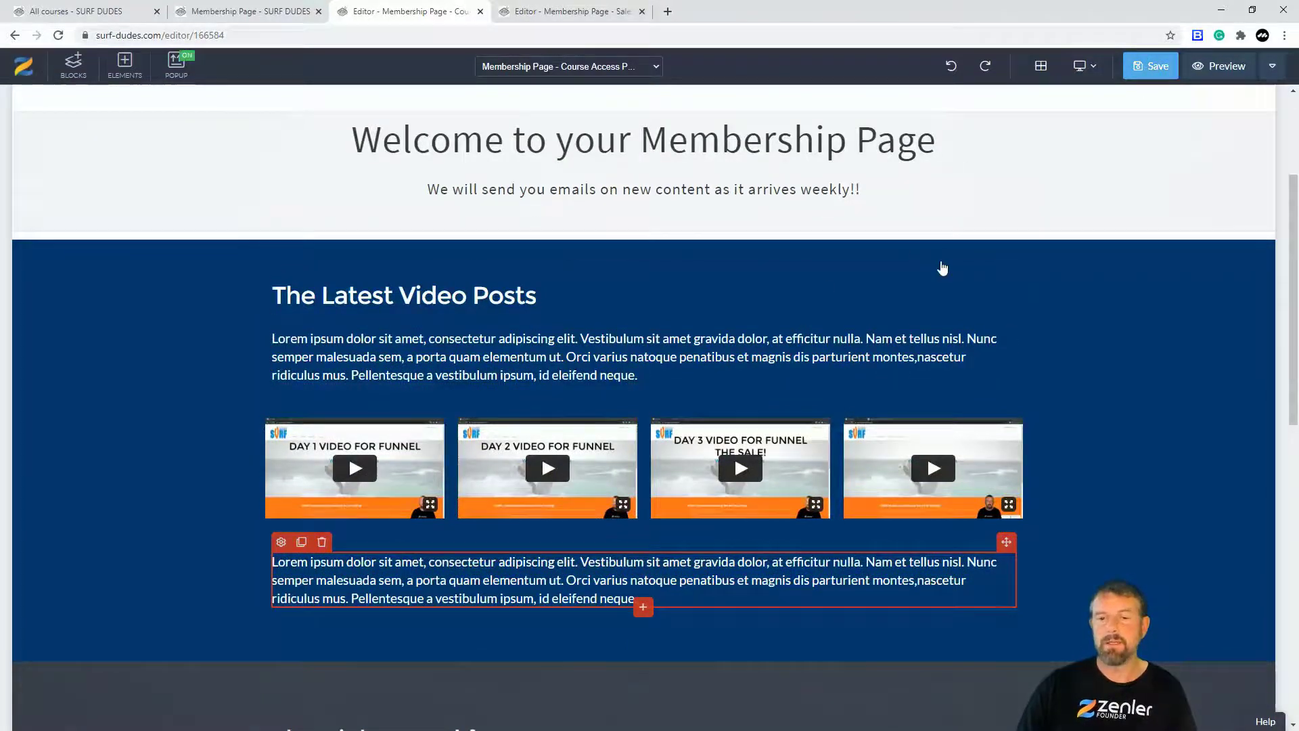
key(ctrl+s)
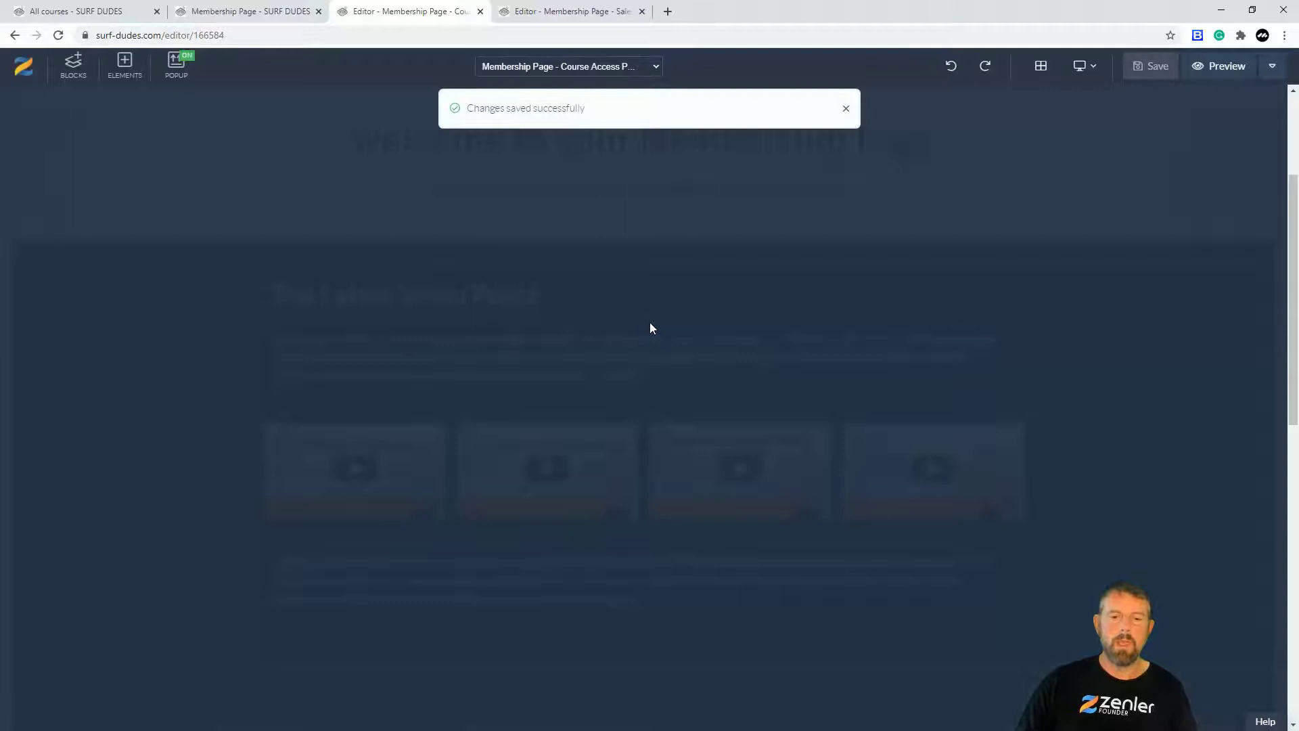
scroll(609, 305, up, 3)
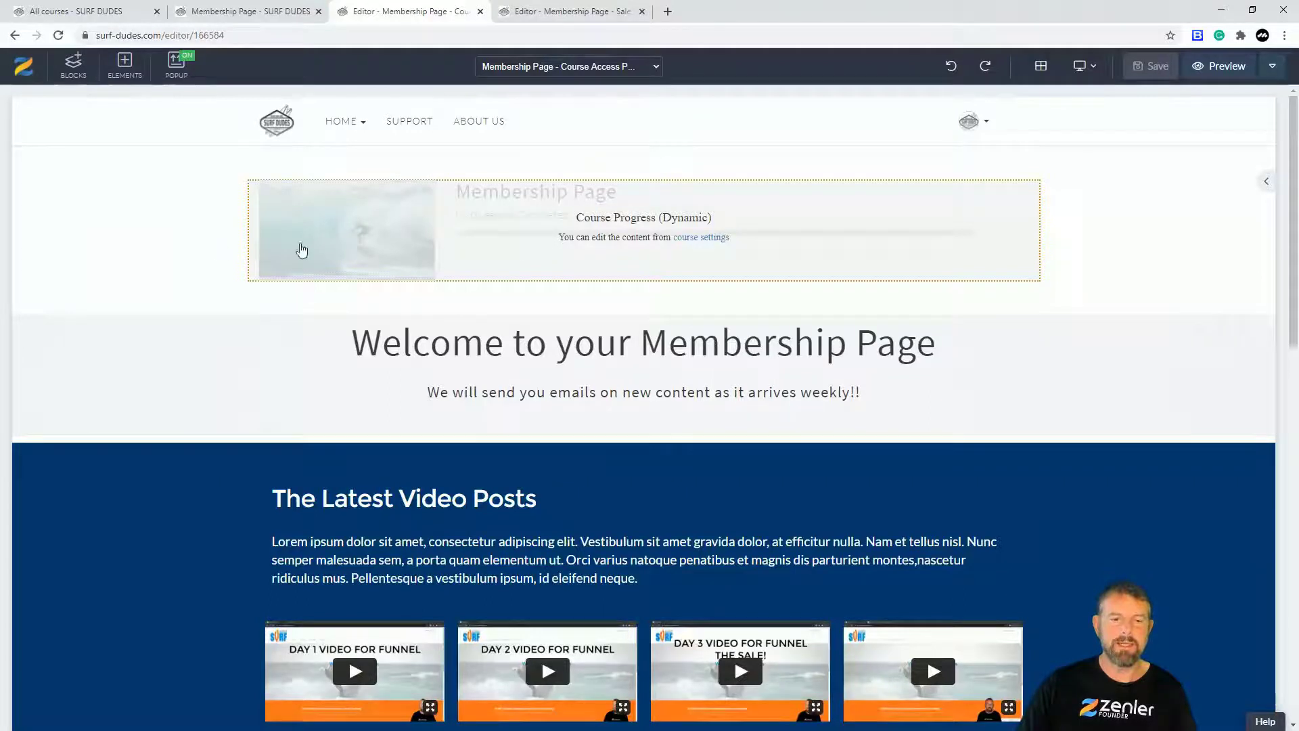
Step: Delete the top course-progress banner section, save the page, and switch to the sales-page editor tab
click(194, 251)
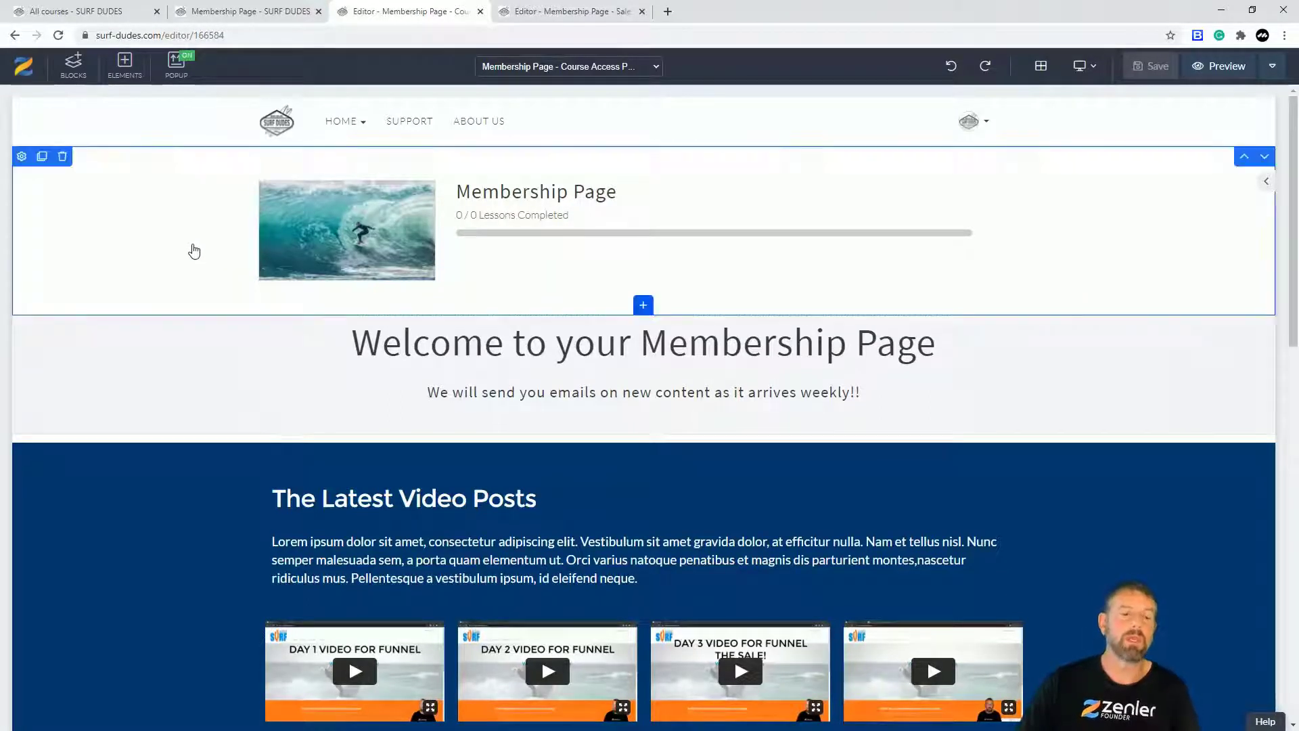
click(63, 157)
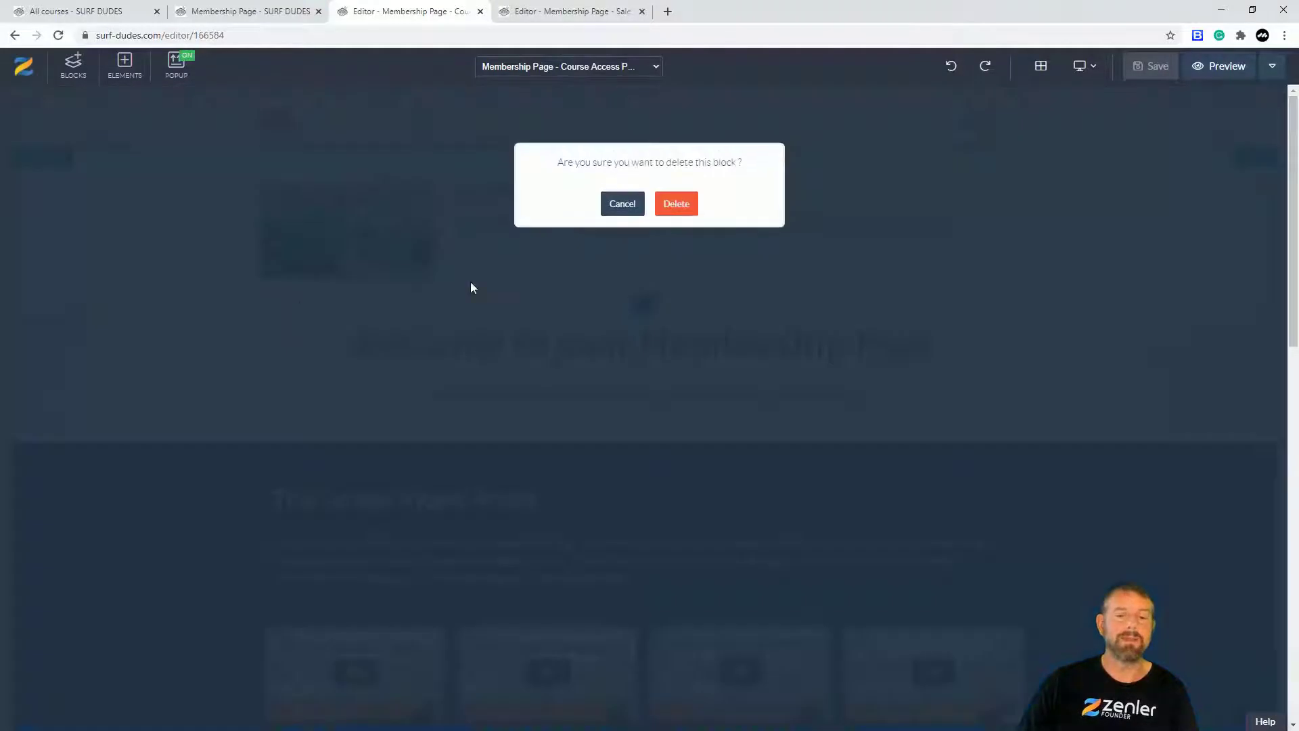
click(677, 209)
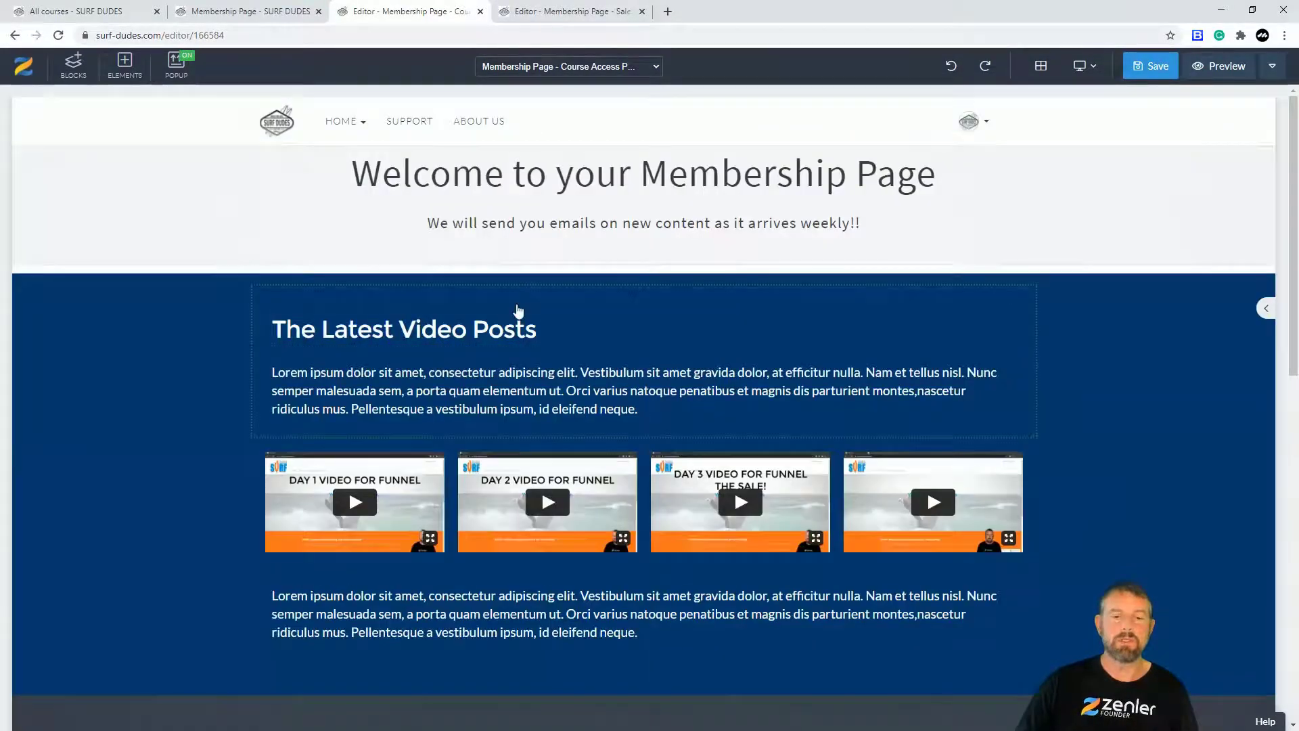
click(1149, 67)
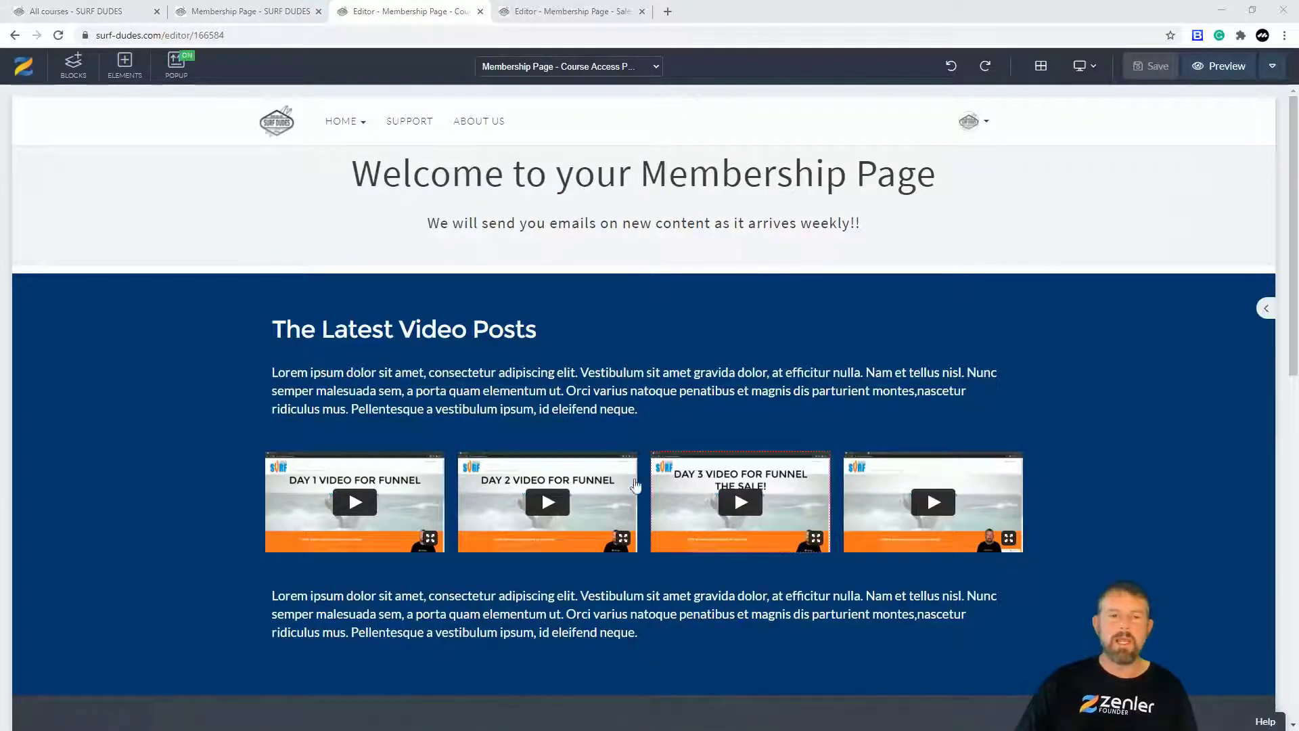
click(569, 11)
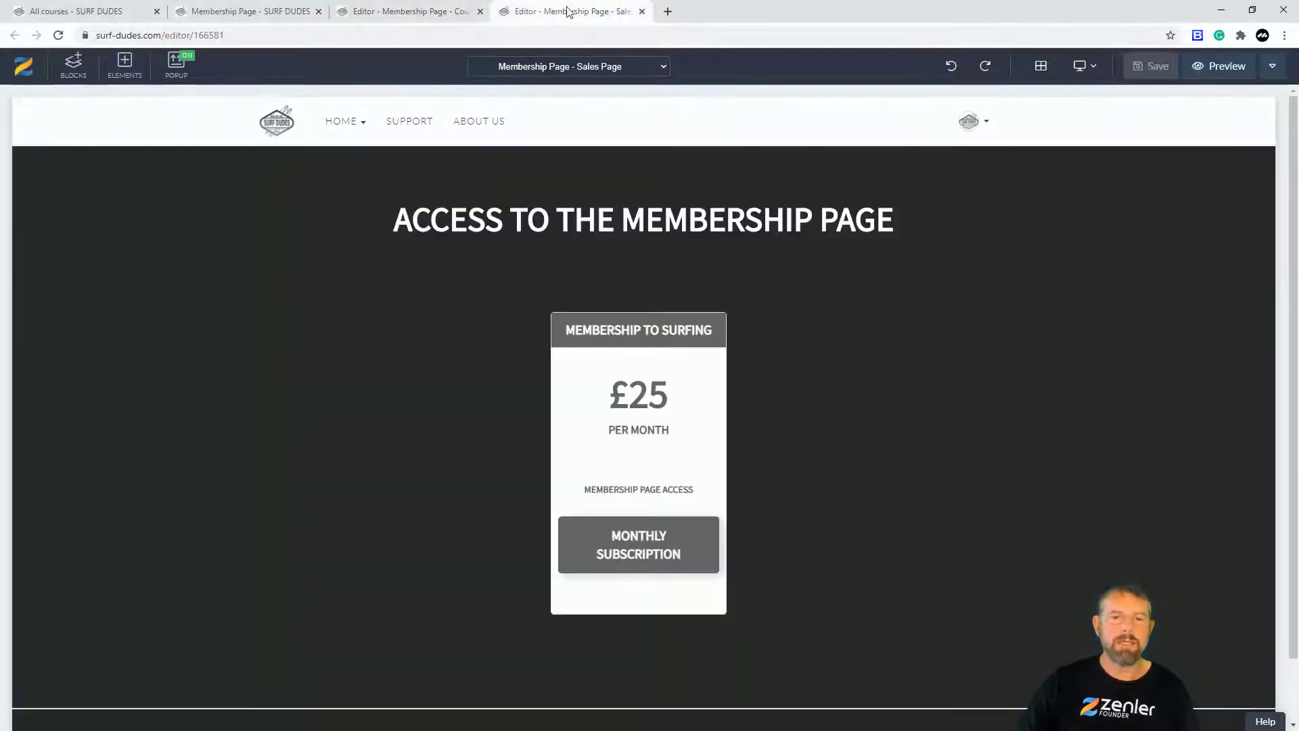
Step: Close the page editors and open the second student's profile from the Students list
click(642, 11)
click(480, 12)
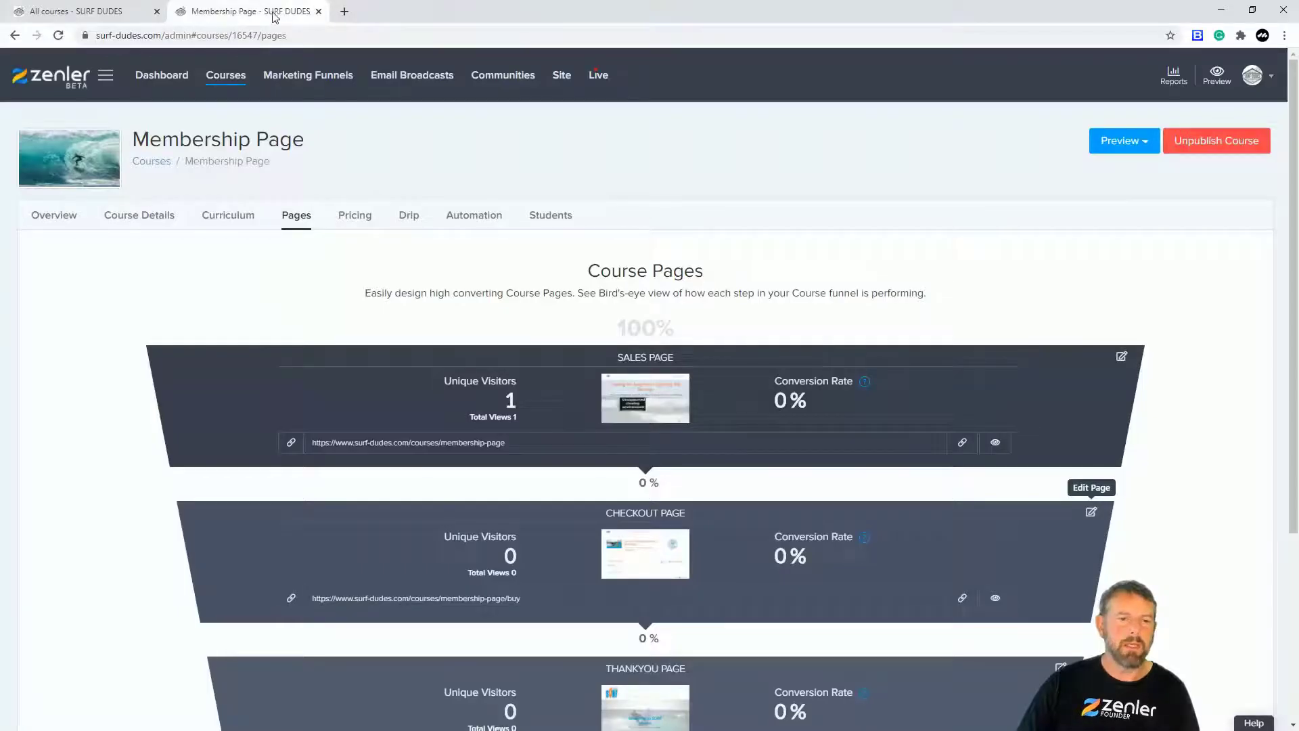
click(98, 12)
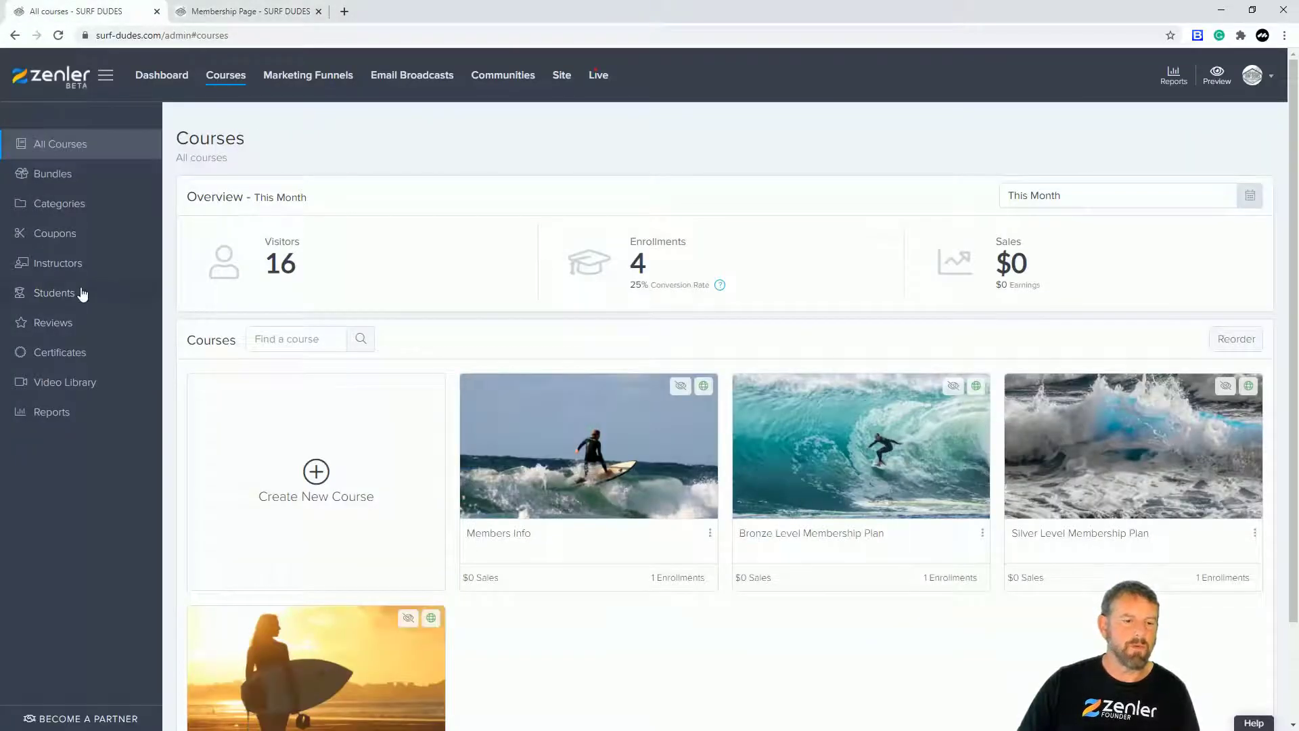
click(82, 293)
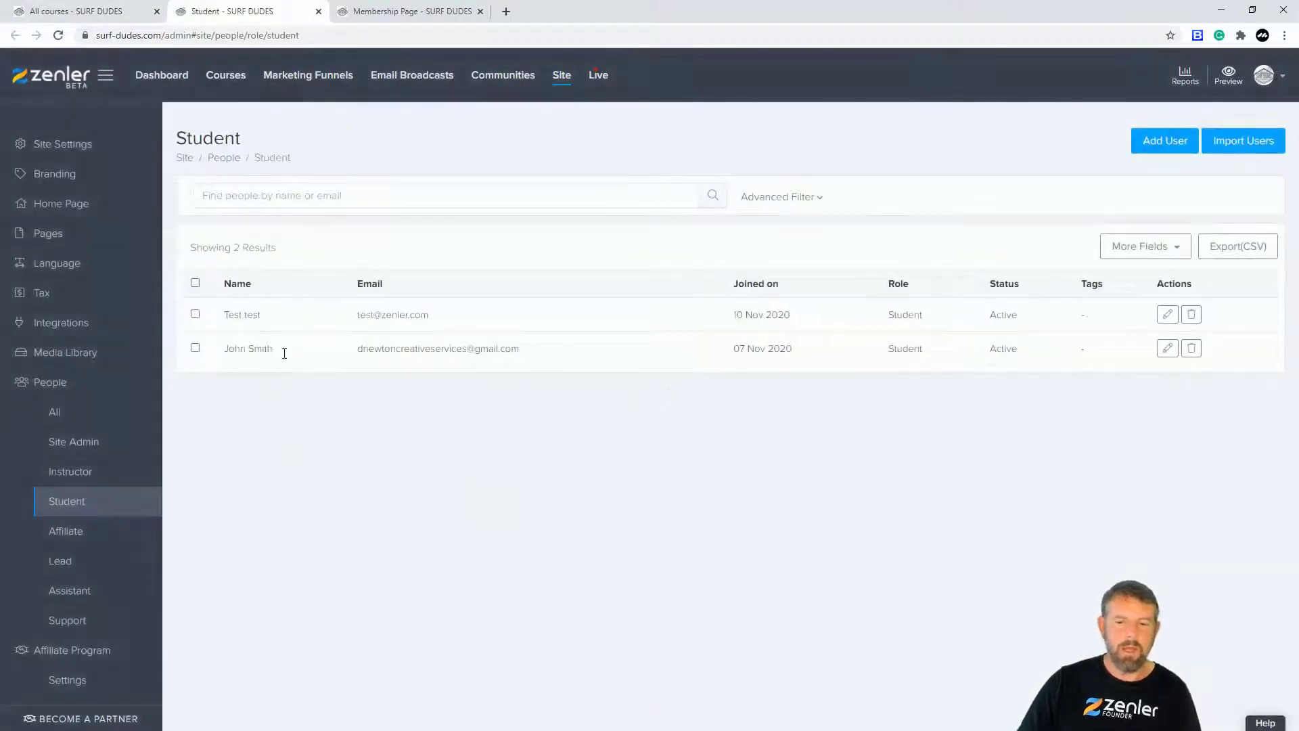
click(1168, 349)
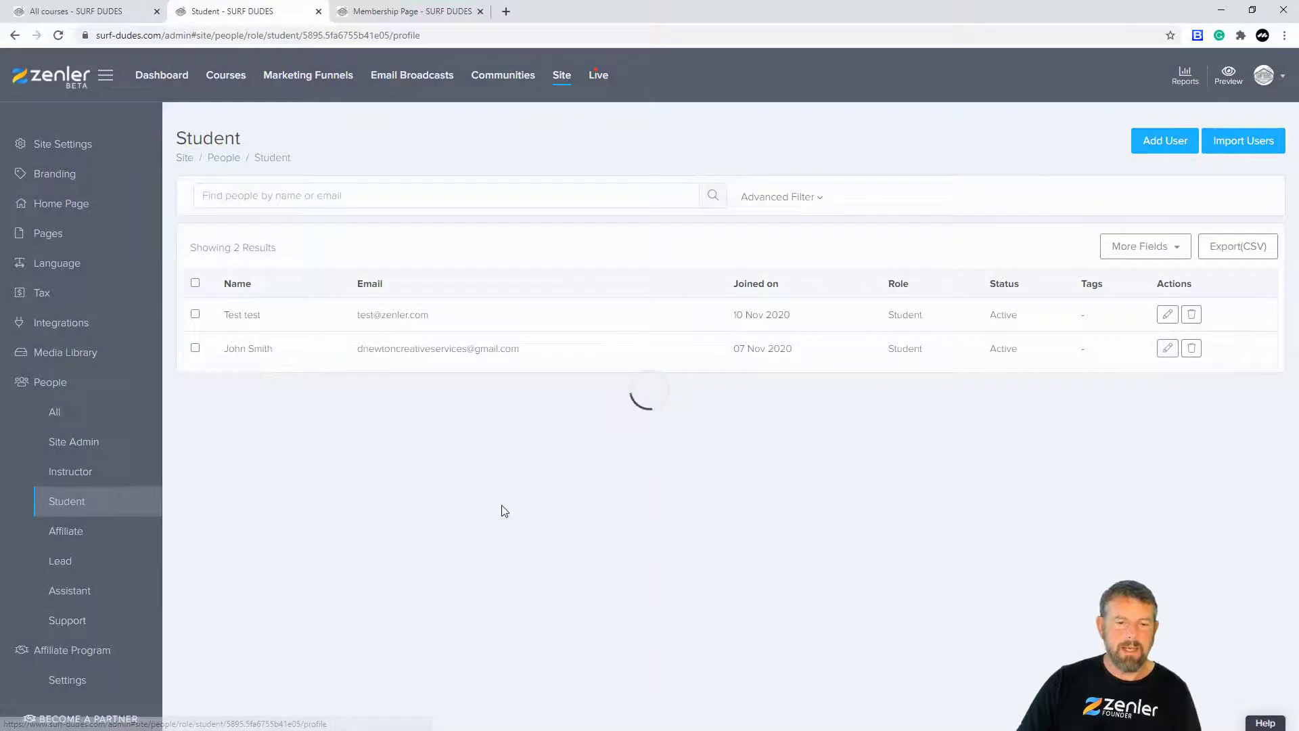
Step: Enroll the student in Membership Page on Membership to Surfing without email, then select the site address
click(328, 197)
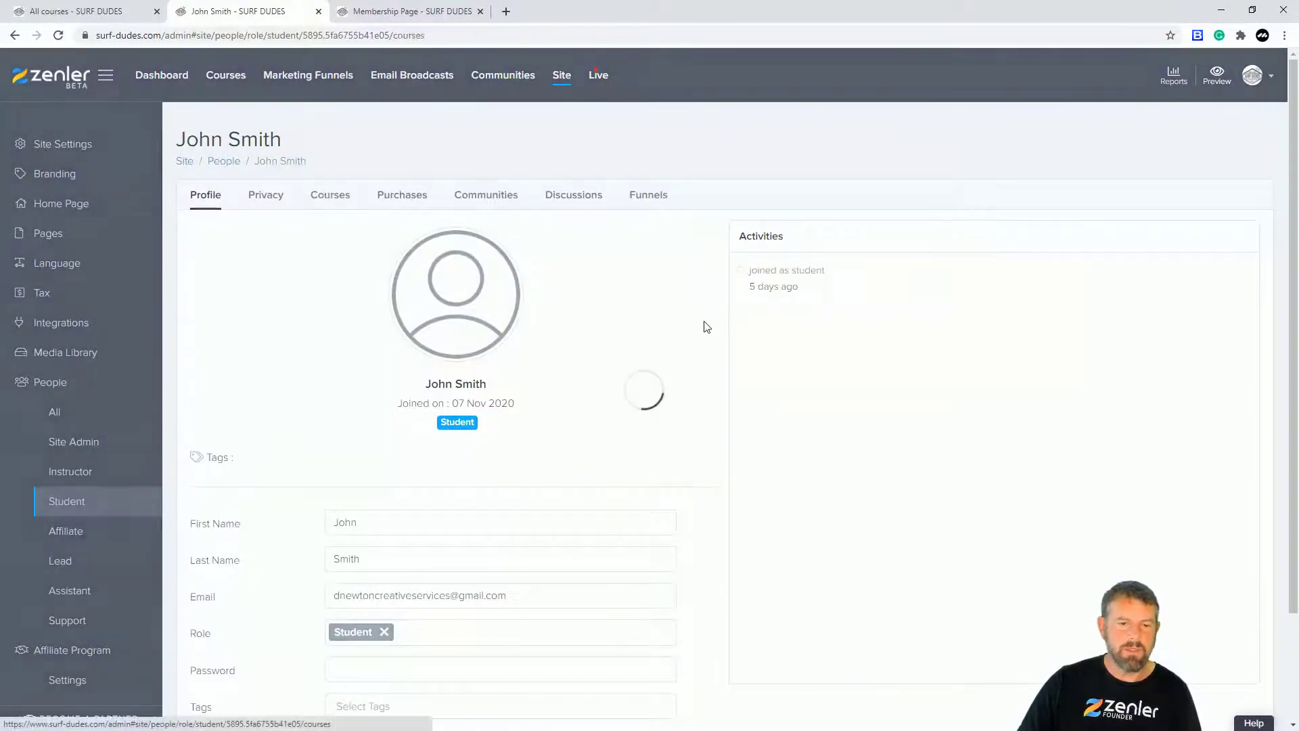
click(351, 274)
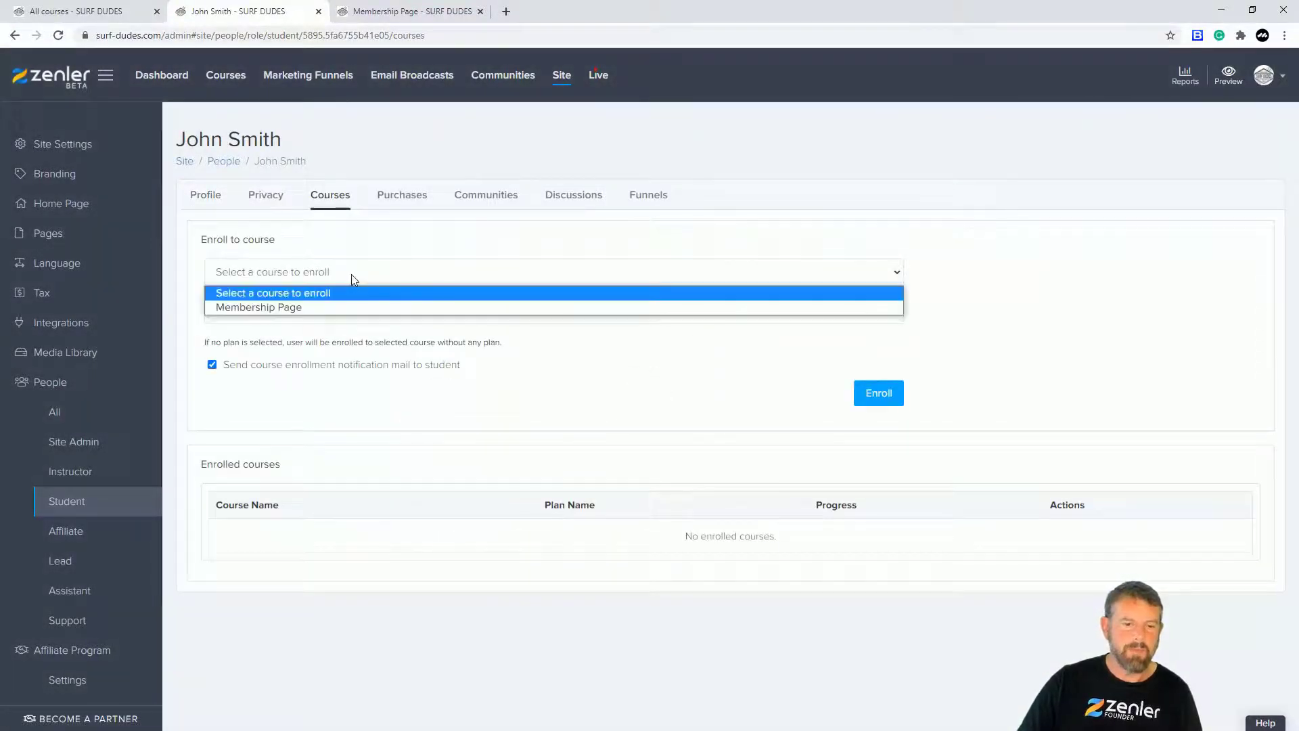
click(361, 306)
click(361, 310)
click(331, 338)
click(212, 366)
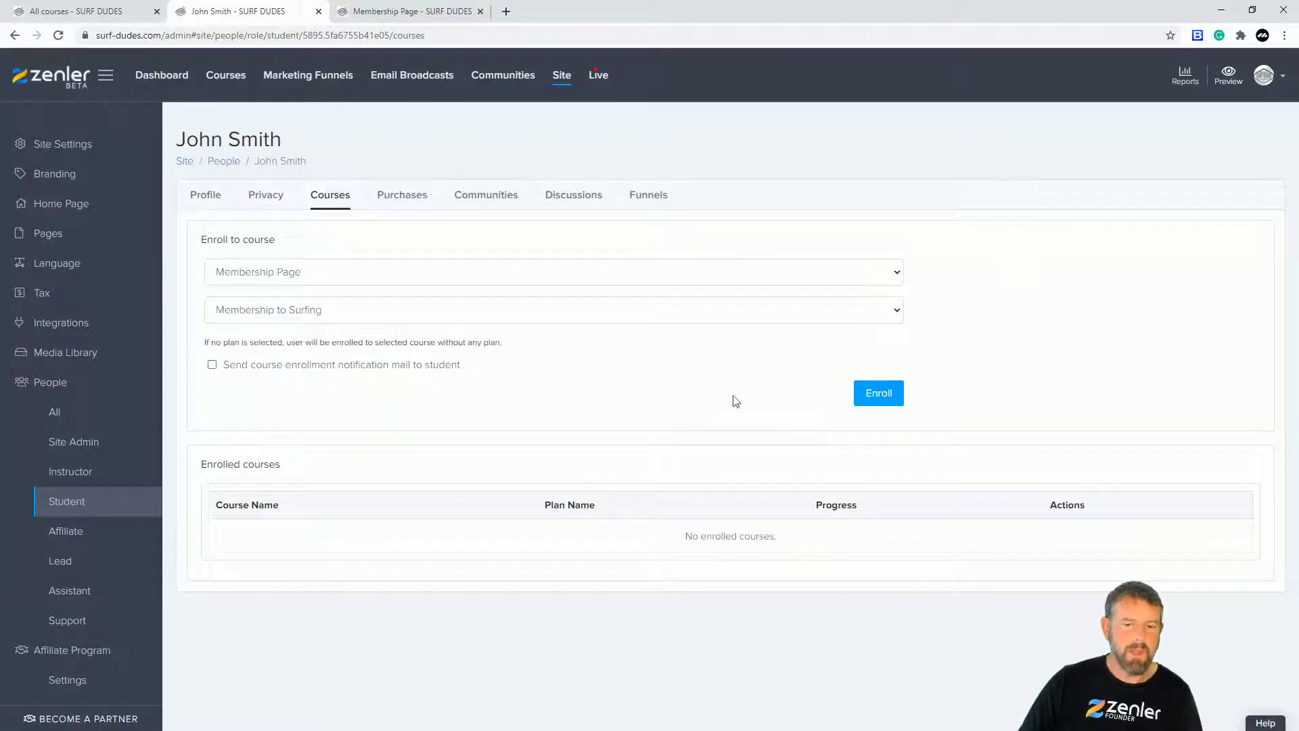
click(883, 394)
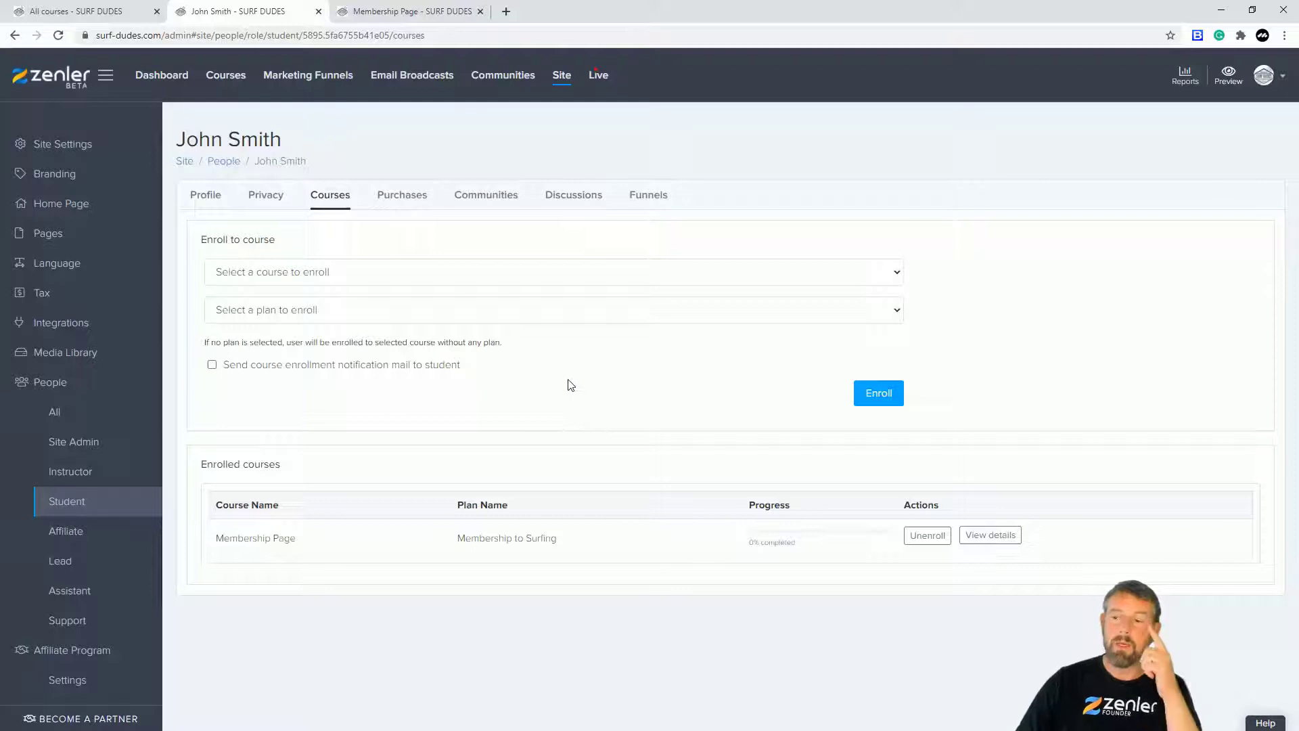
drag(162, 35, 96, 35)
key(ctrl+c)
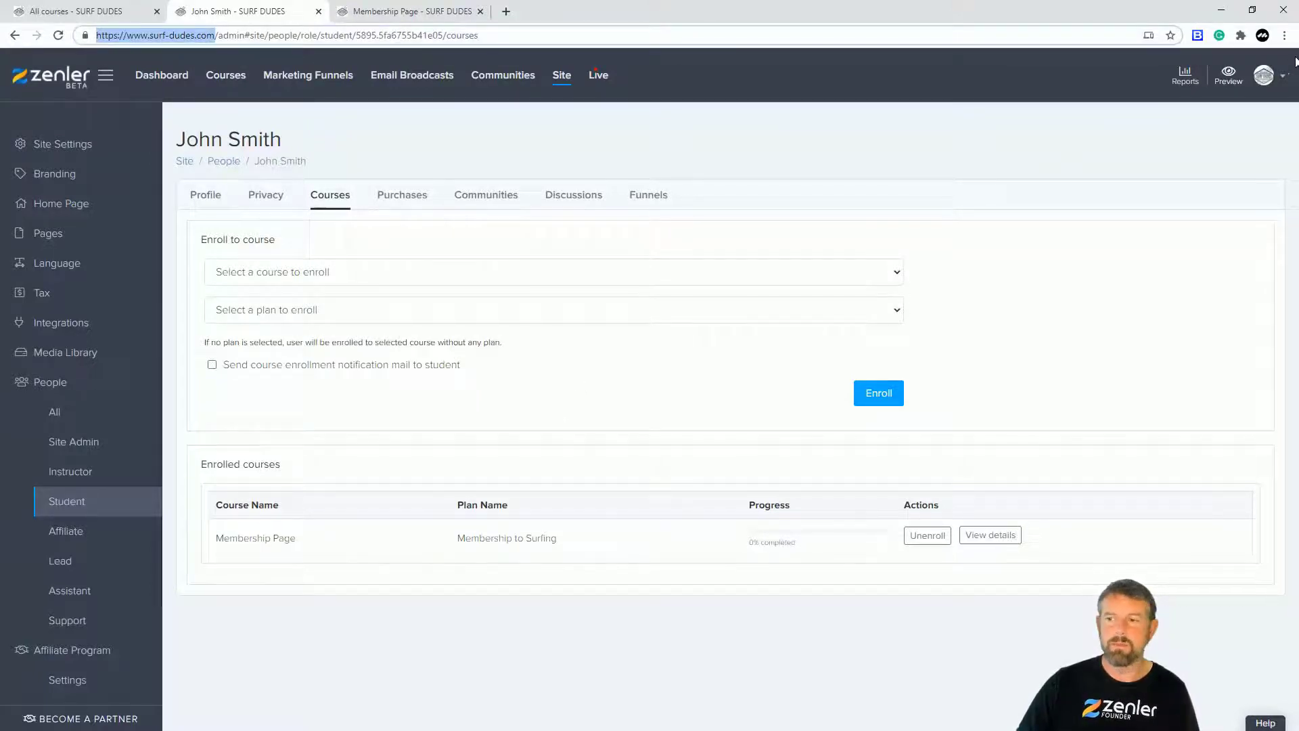
Step: Load the copied Surf Dudes site address in a new private browsing window
click(1284, 35)
click(1191, 87)
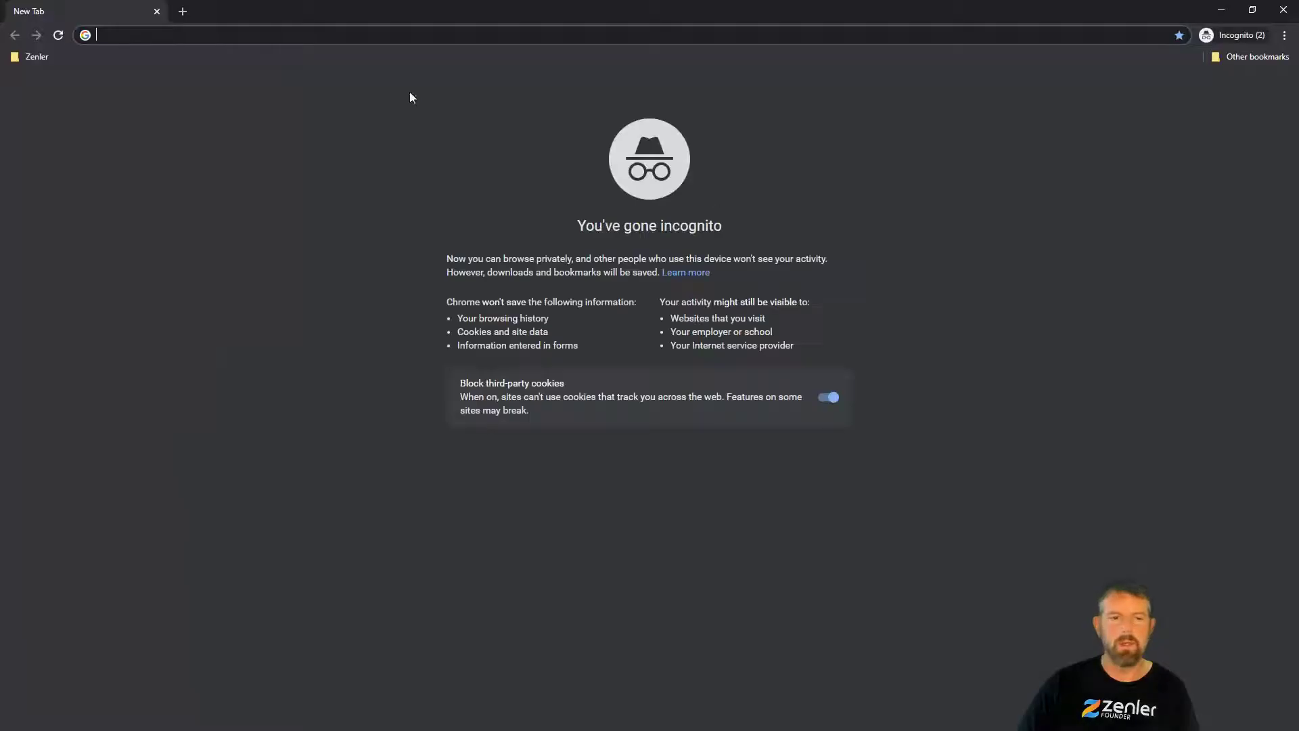
key(ctrl+v)
key(Return)
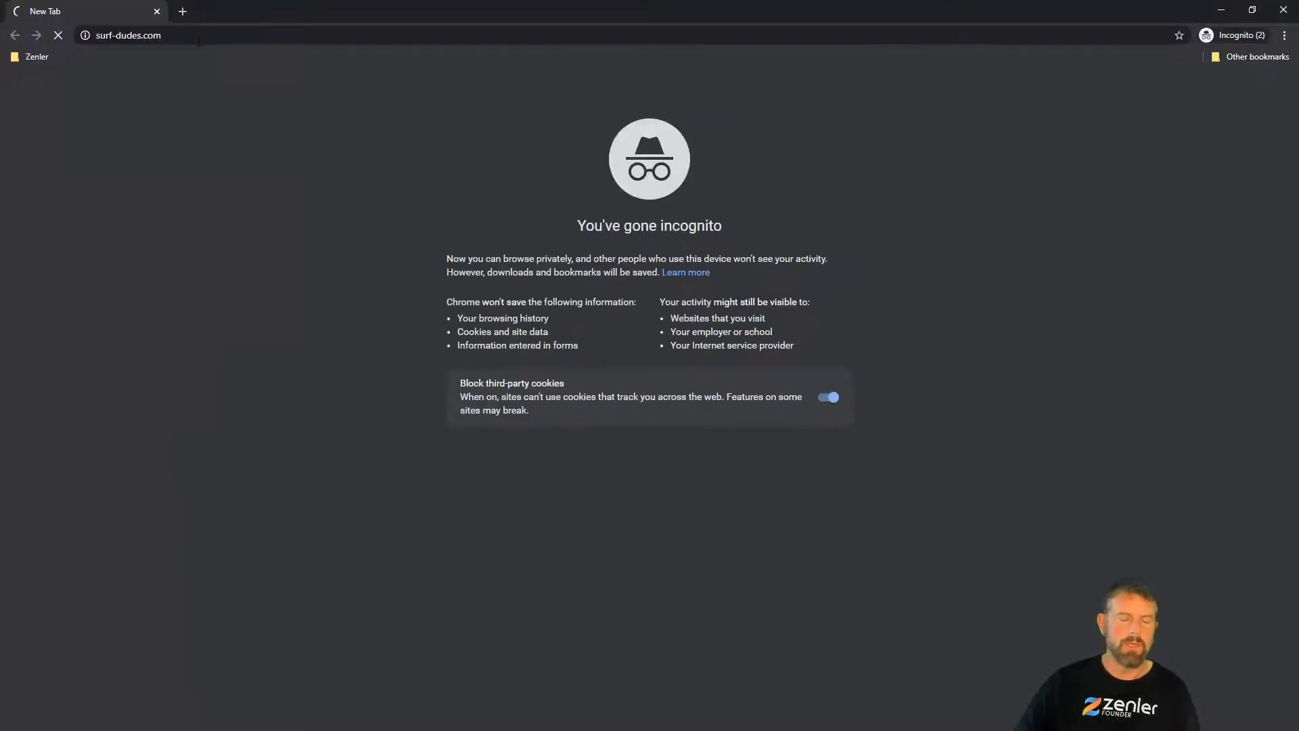
Step: Log in to the SURF dudes site with the student account's password
click(1206, 72)
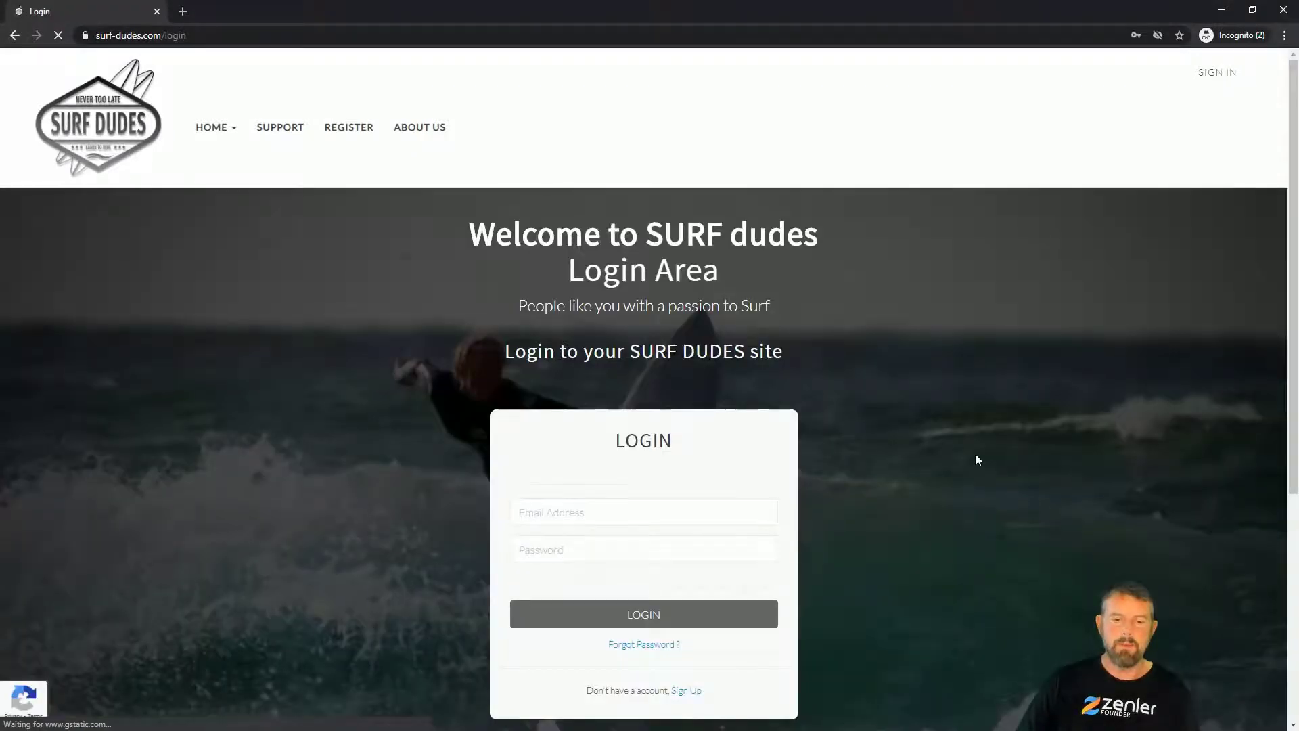
scroll(971, 461, down, 1)
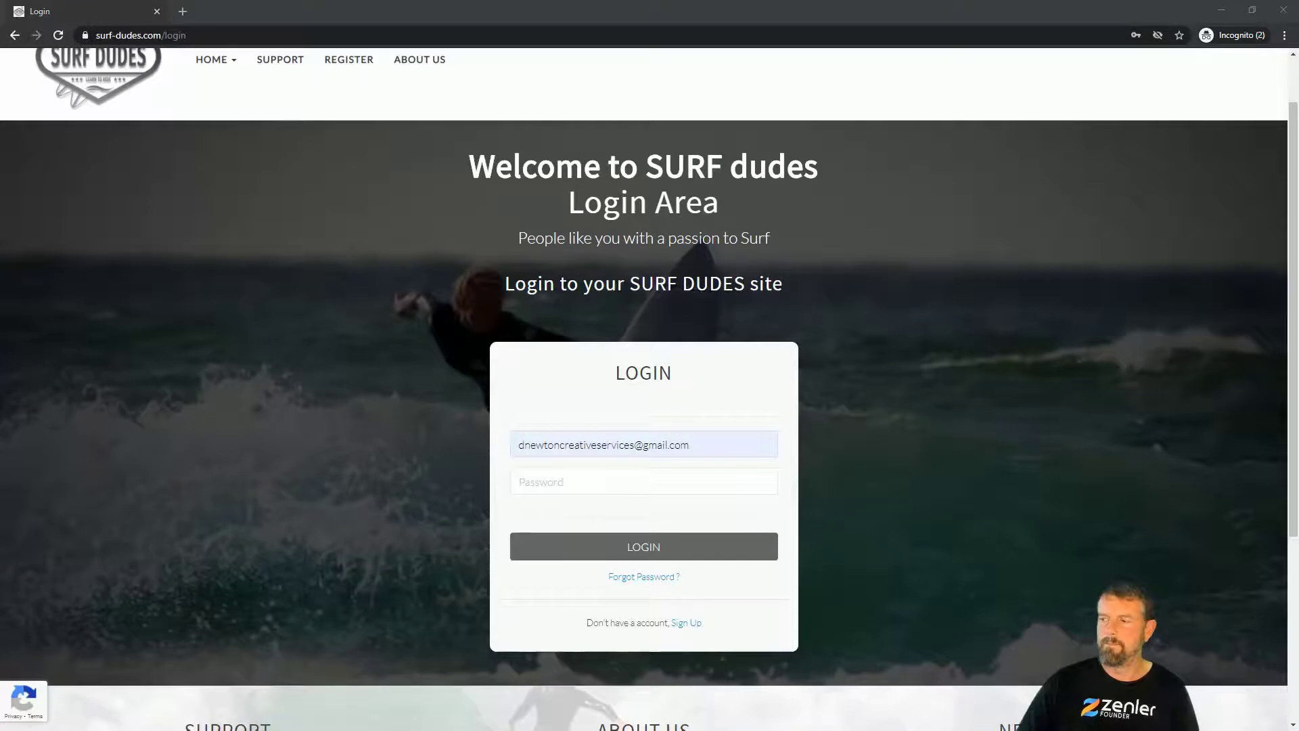
click(571, 482)
text(•••••••)
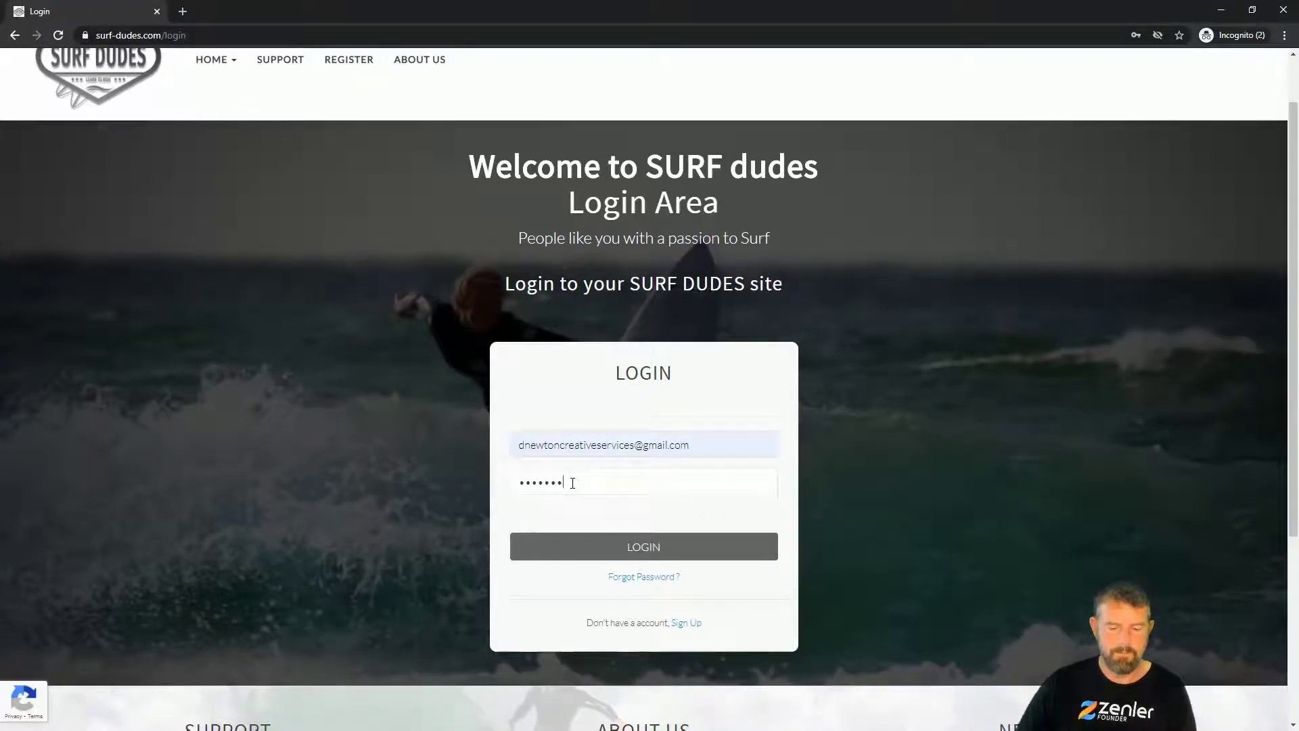
key(Return)
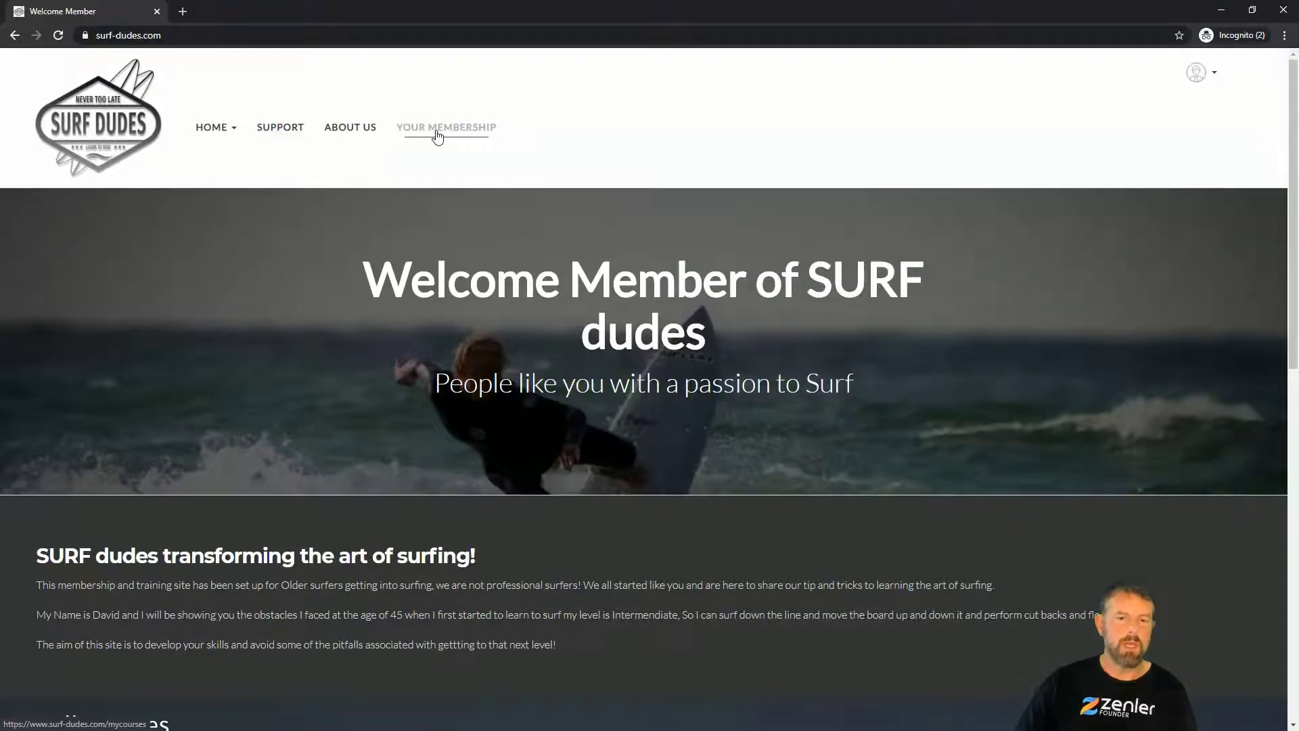
Step: Browse the student's Membership Page dashboard, then close the logged-out order summary window
click(458, 133)
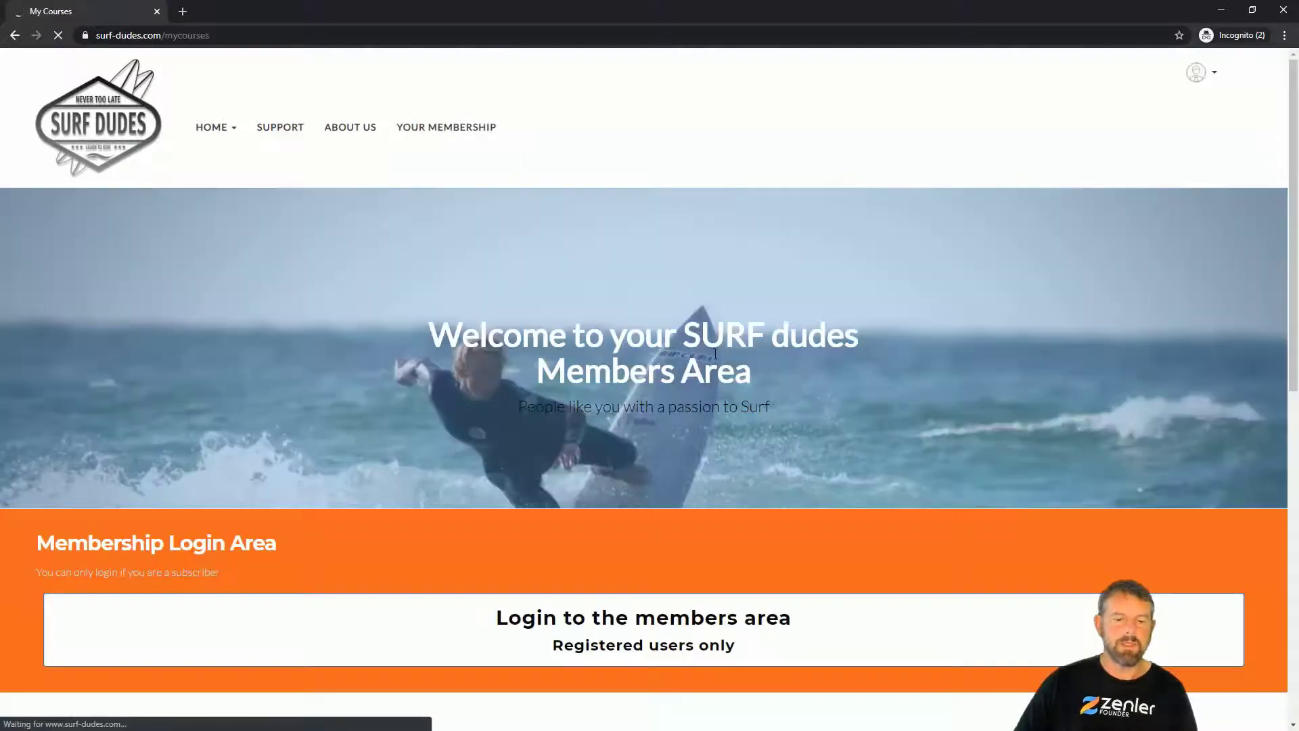
scroll(715, 354, down, 3)
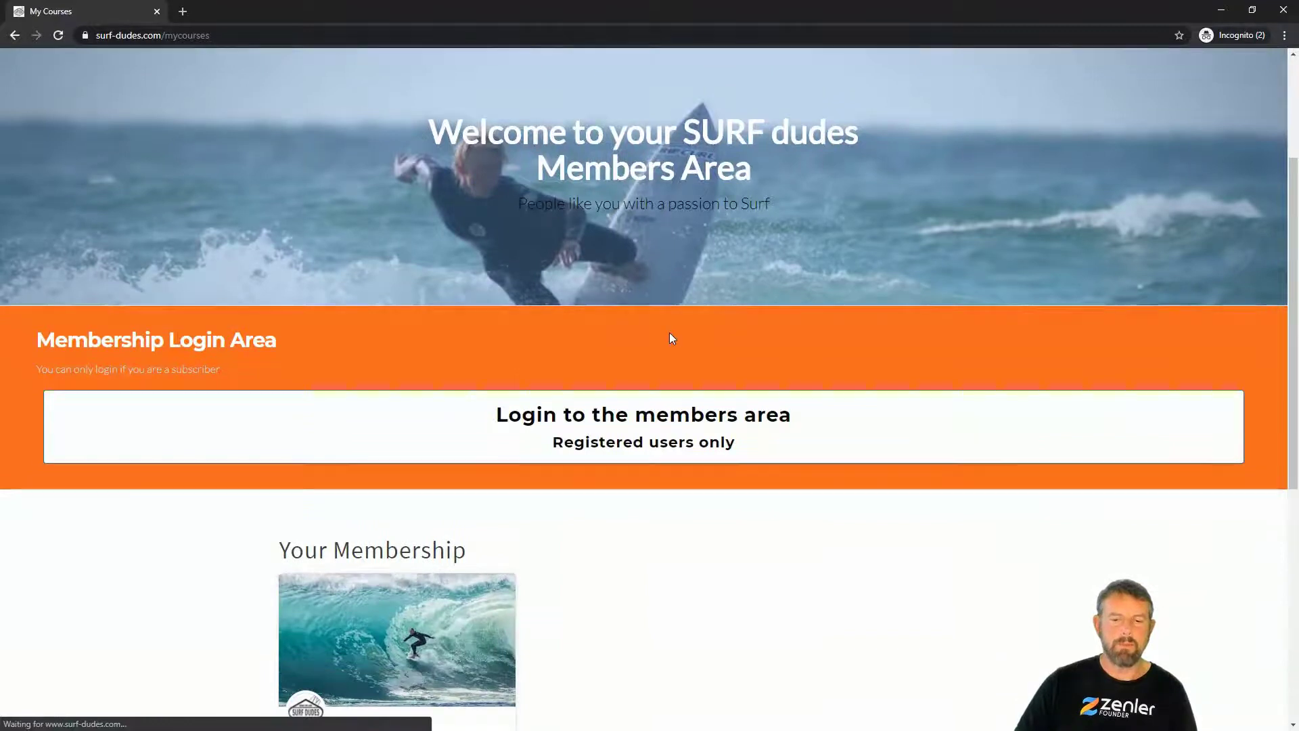
scroll(548, 467, down, 3)
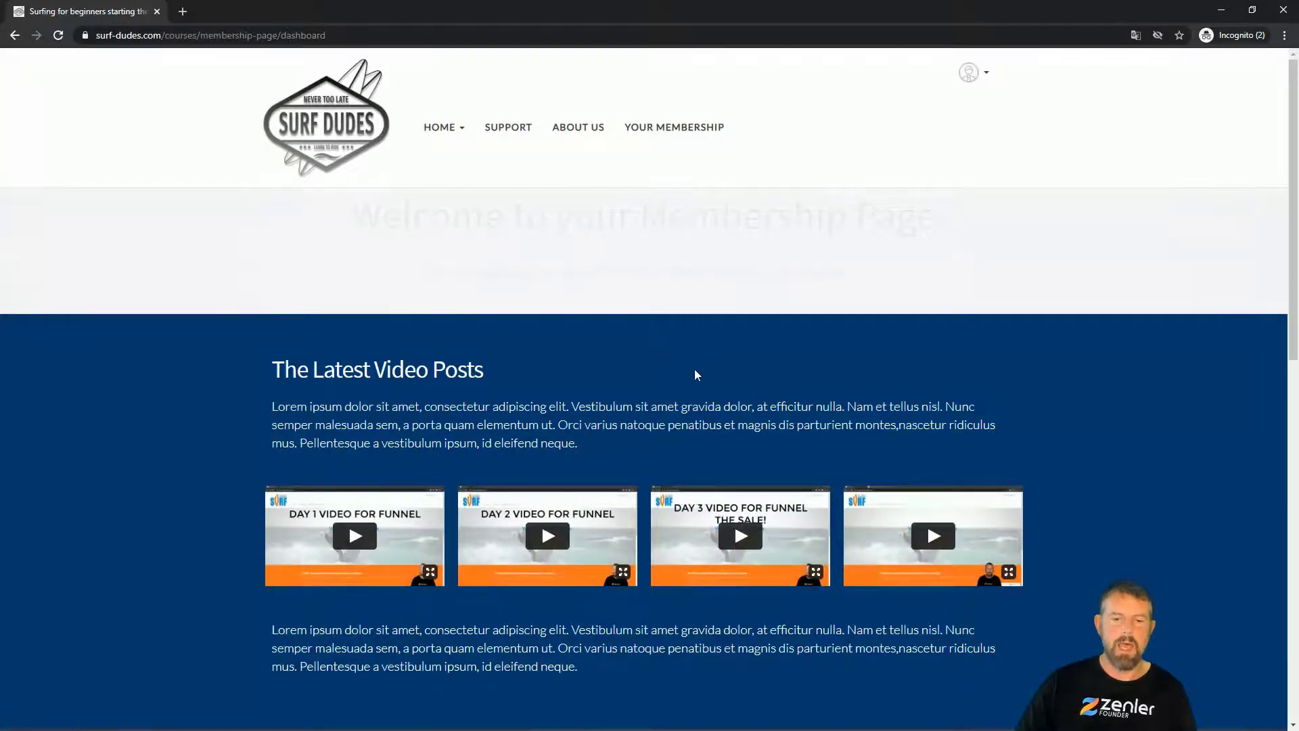
scroll(696, 374, down, 12)
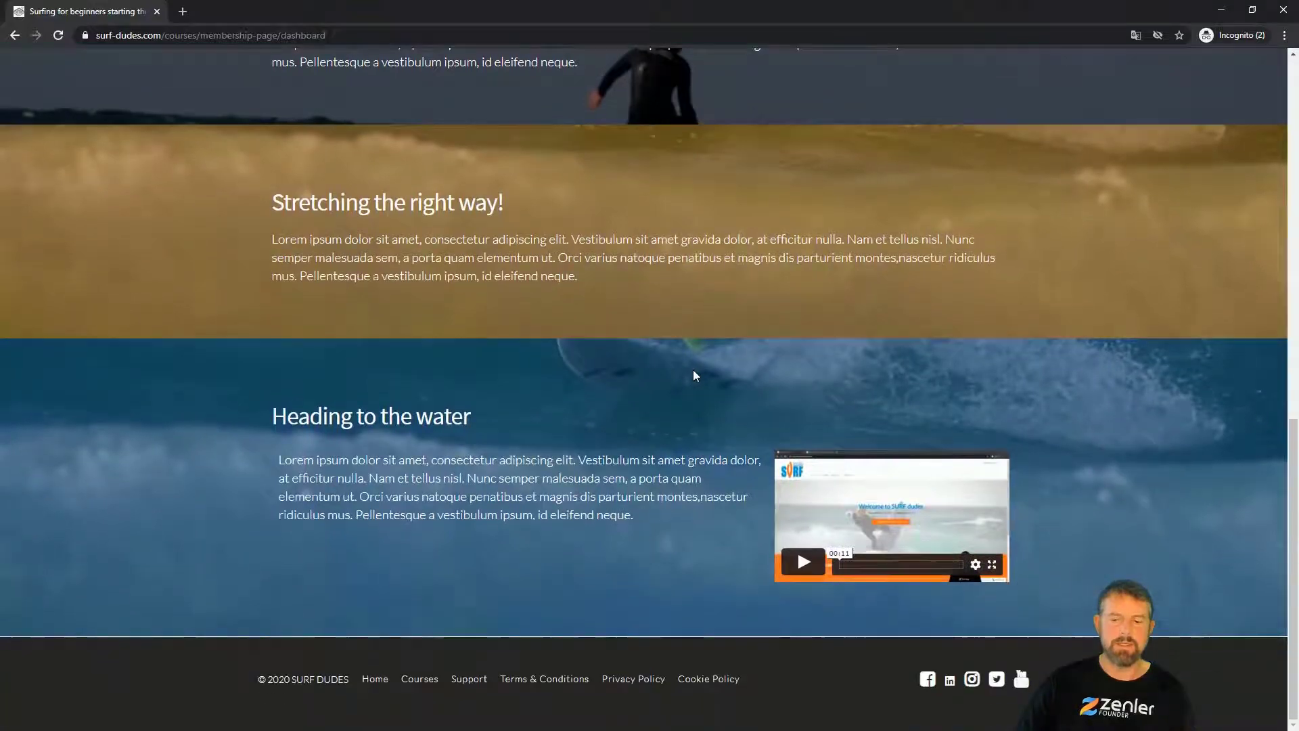
scroll(696, 374, up, 12)
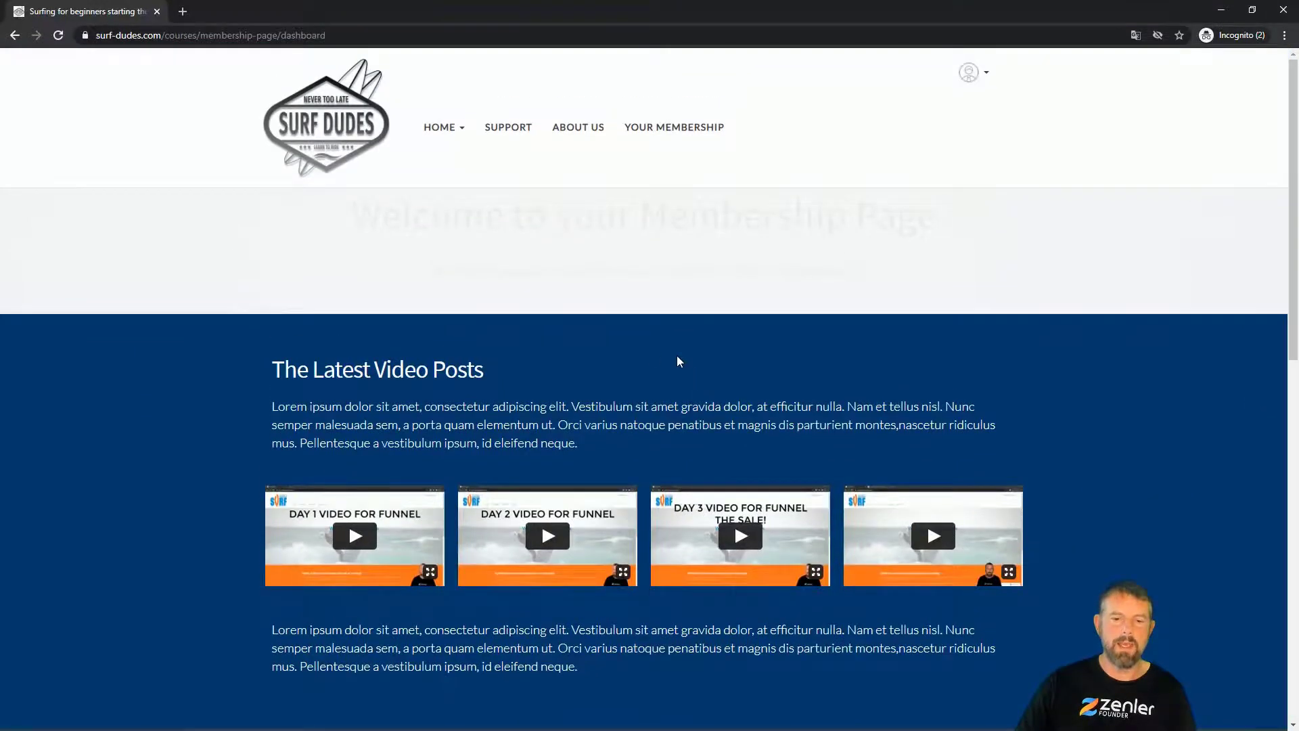
scroll(677, 359, down, 10)
scroll(676, 359, up, 10)
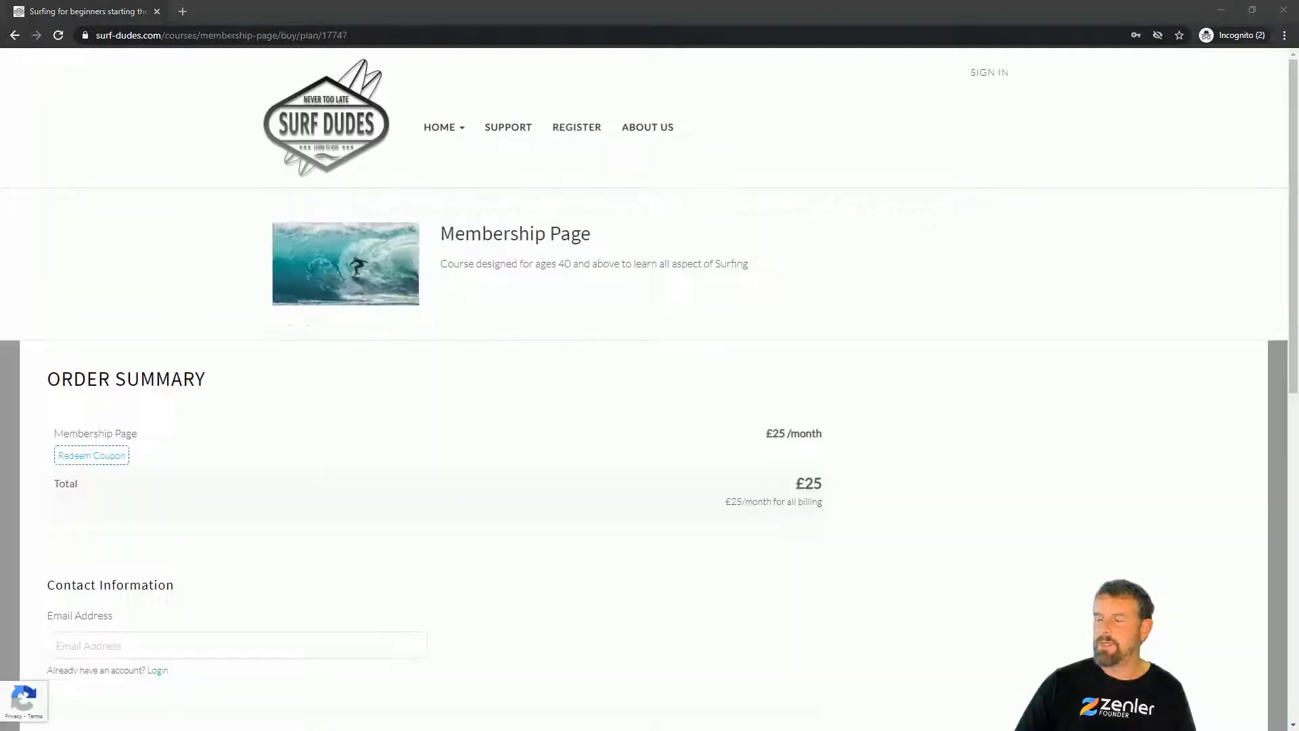
click(551, 342)
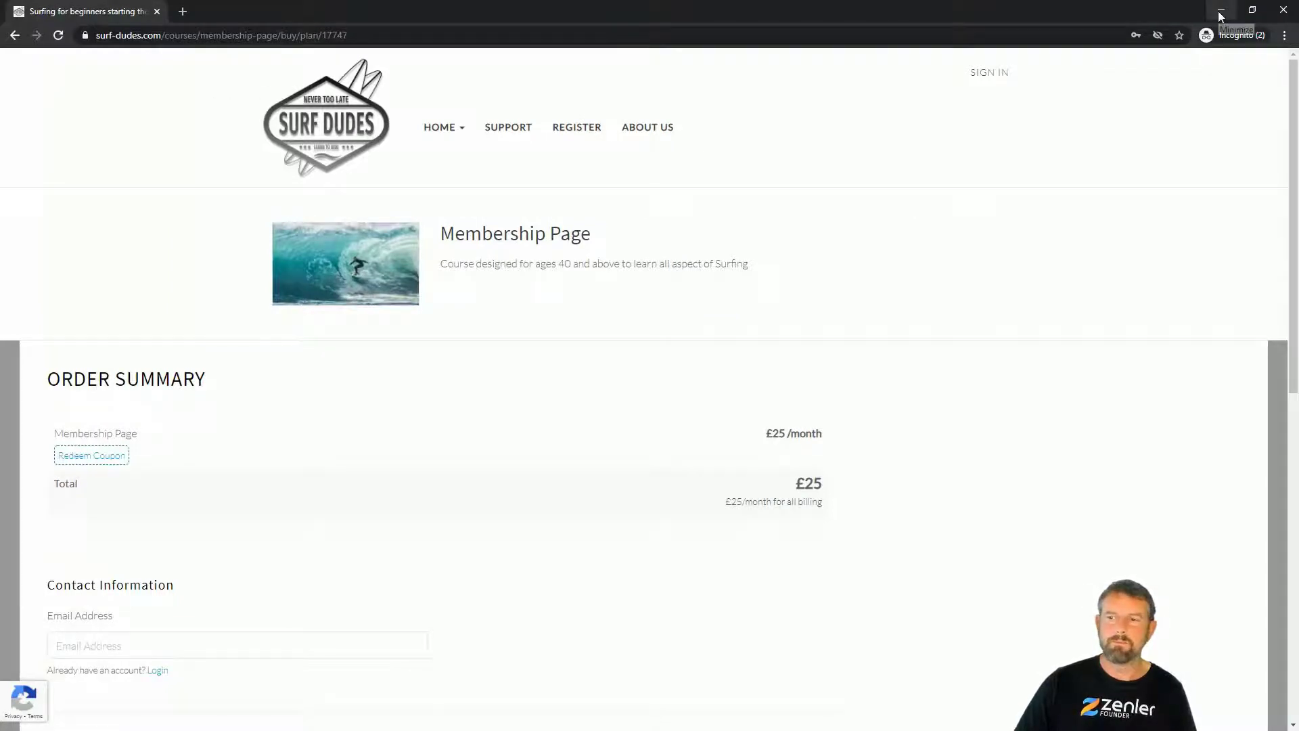
click(1284, 11)
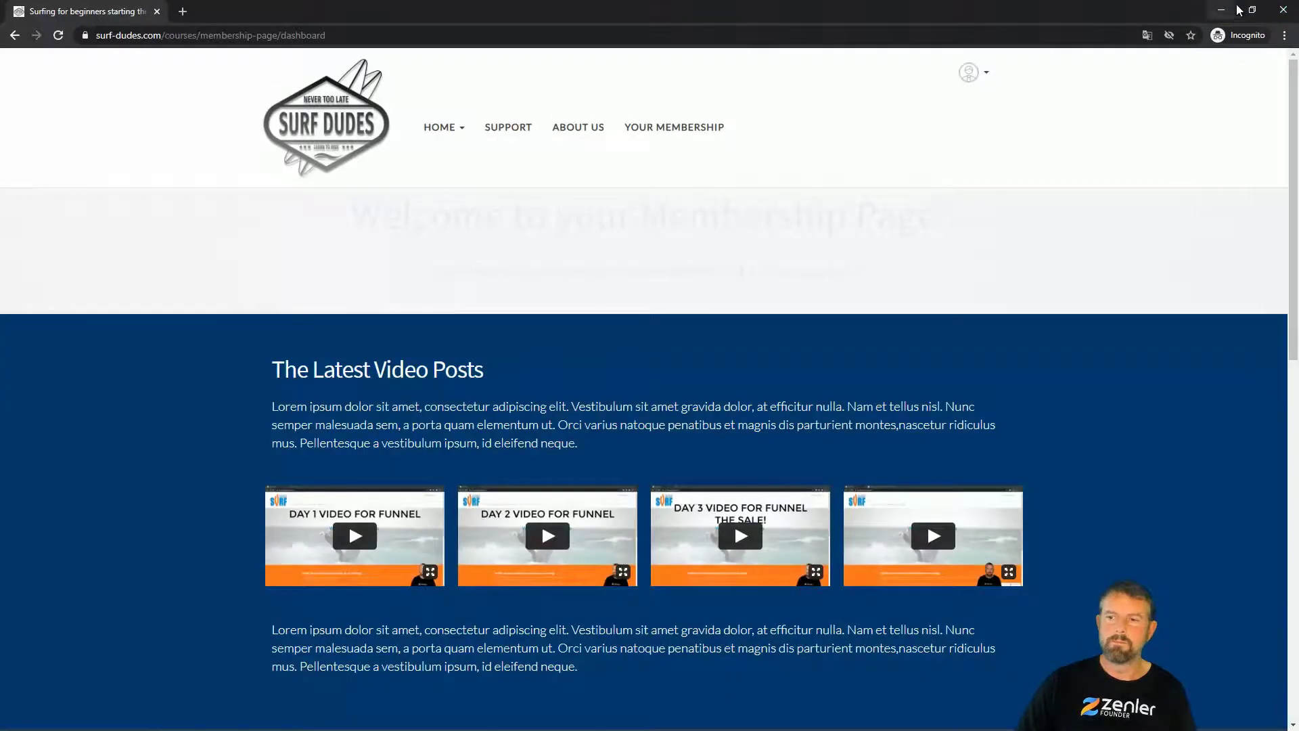
Step: Return to admin and open the Membership Page course's Course Access Page in the editor
click(1220, 12)
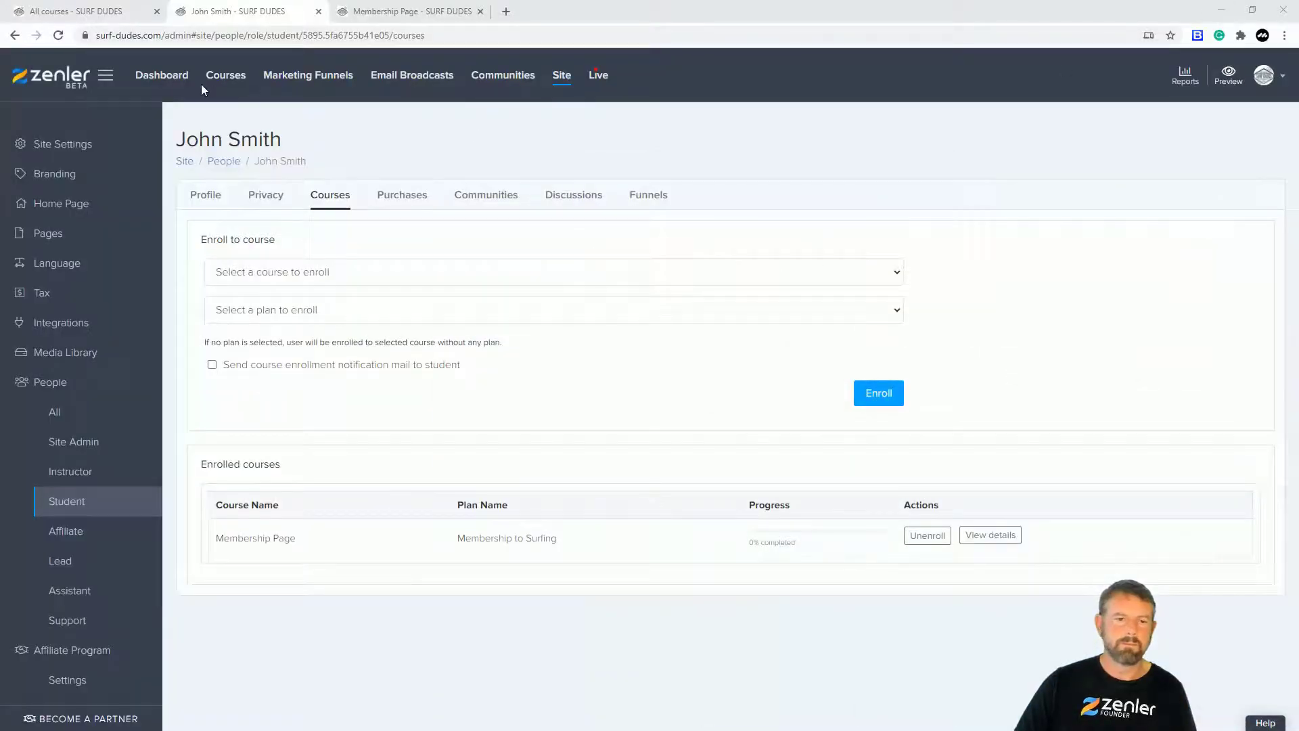
click(236, 84)
click(397, 12)
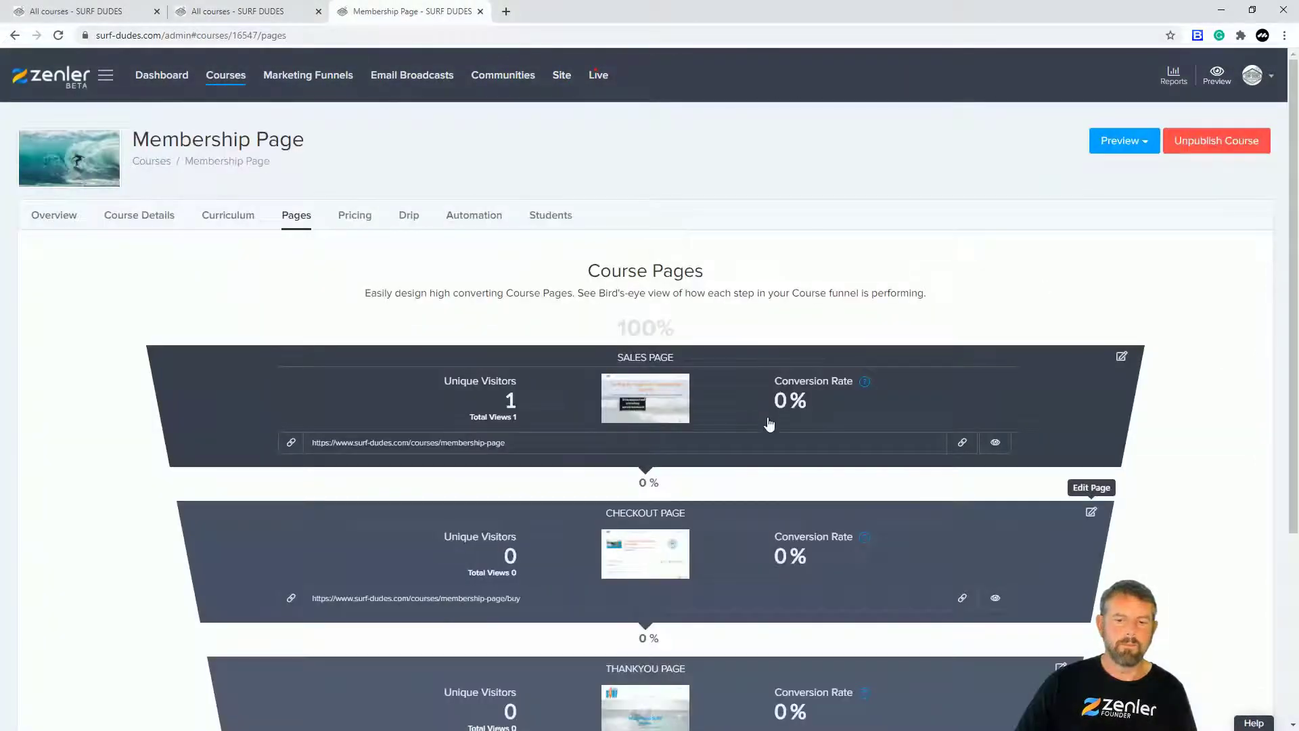
scroll(822, 414, down, 4)
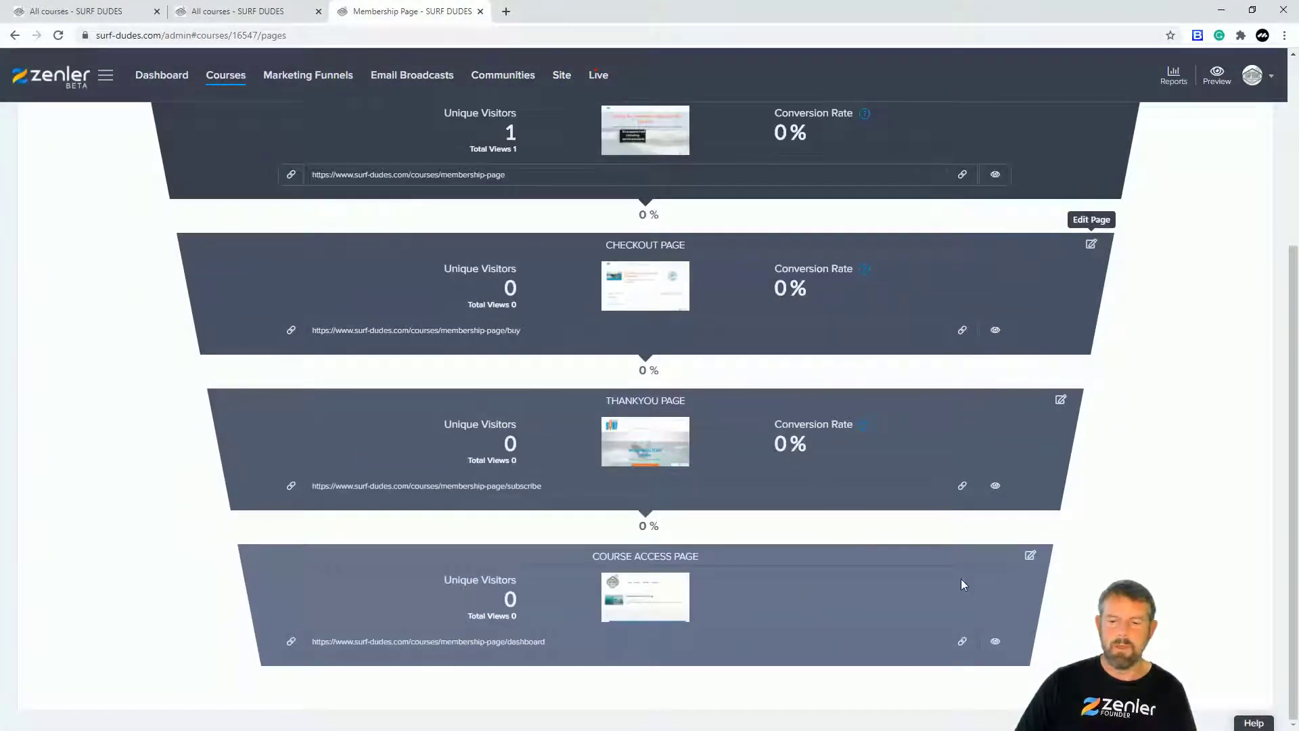
click(1030, 557)
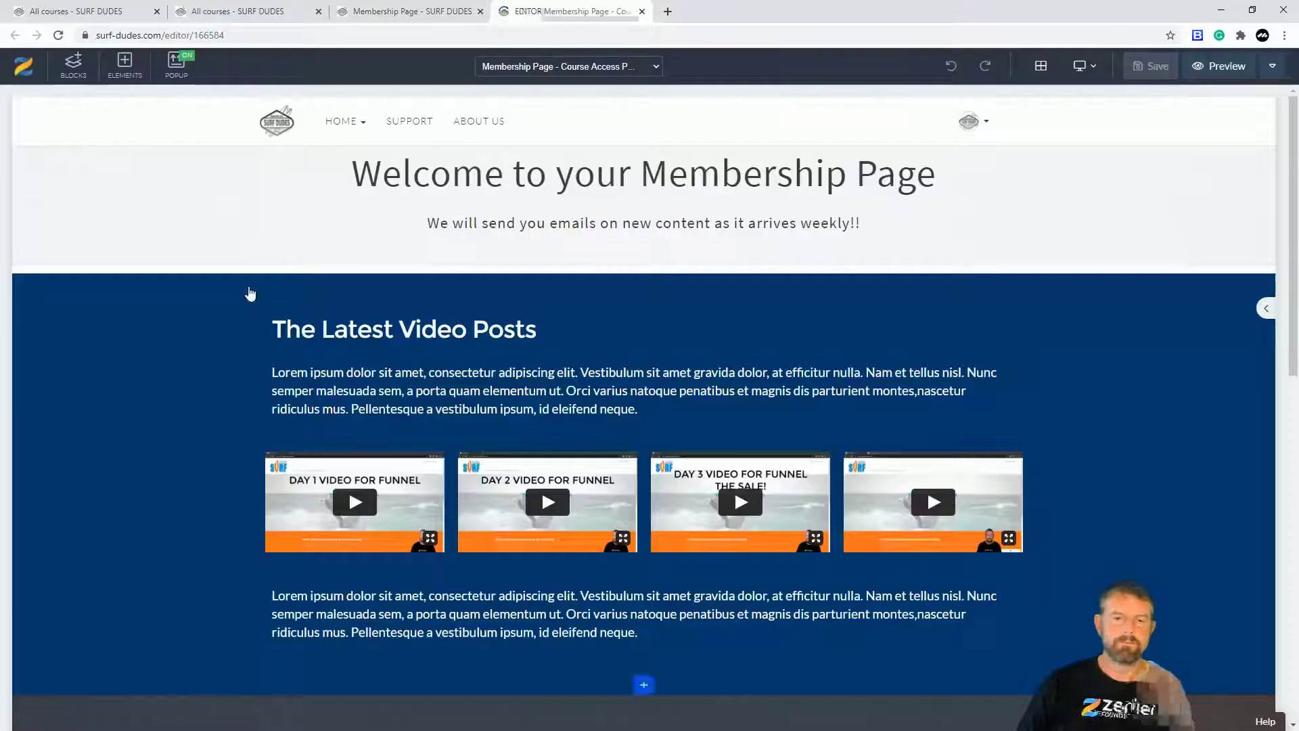
Step: Remove the header's background overlay and image, and set its background colour to black
click(21, 156)
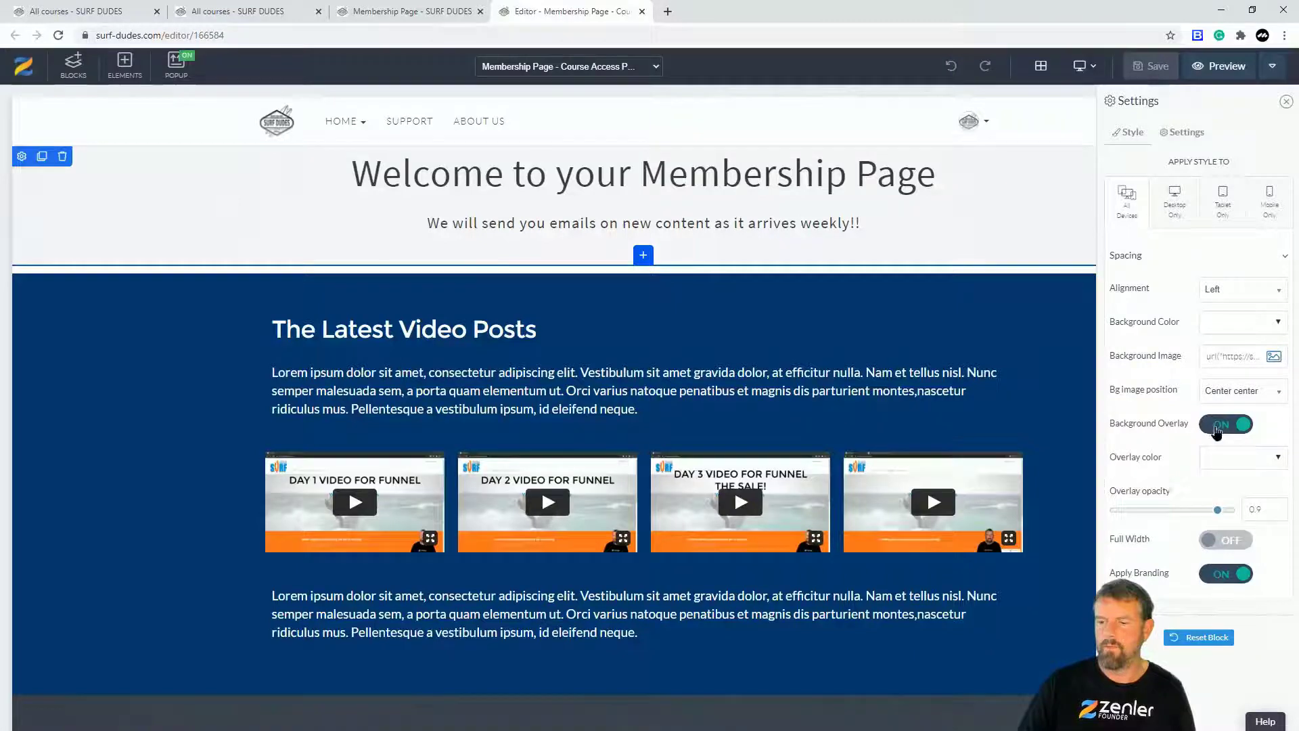
click(1216, 429)
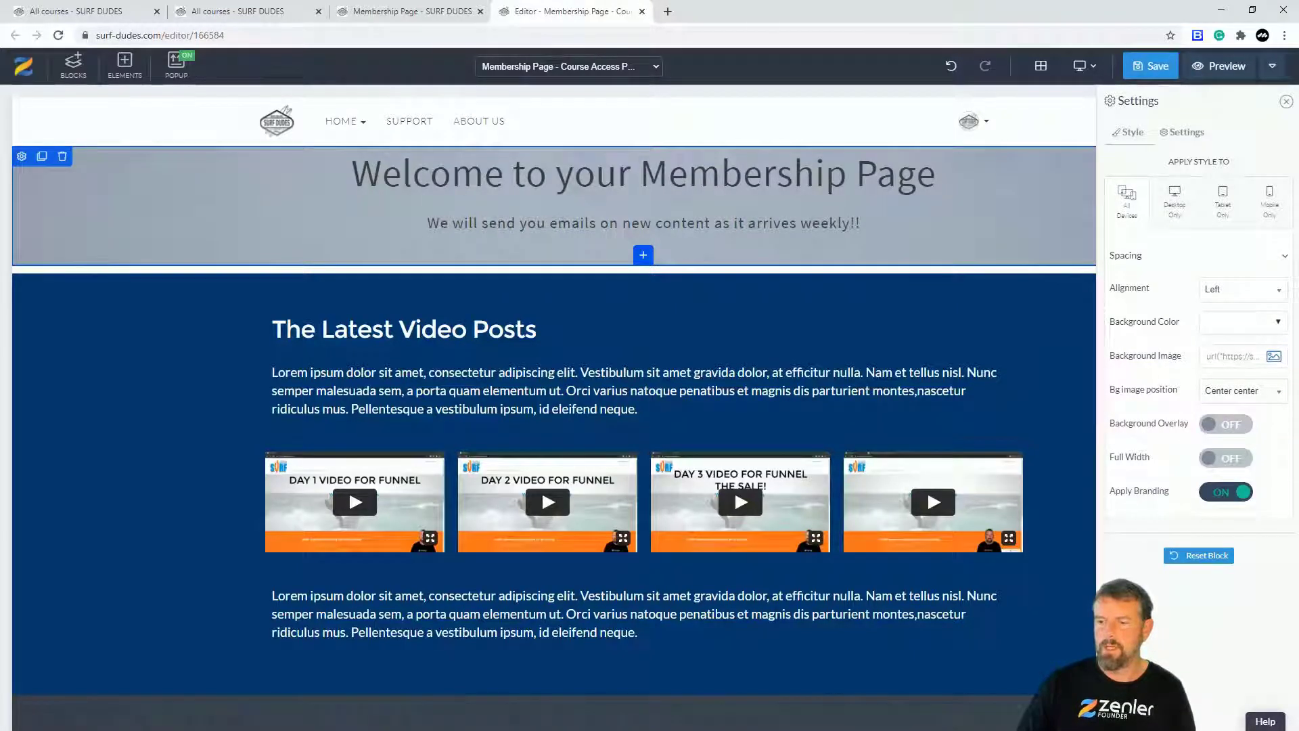
double_click(1232, 357)
key(ctrl+a)
key(BackSpace)
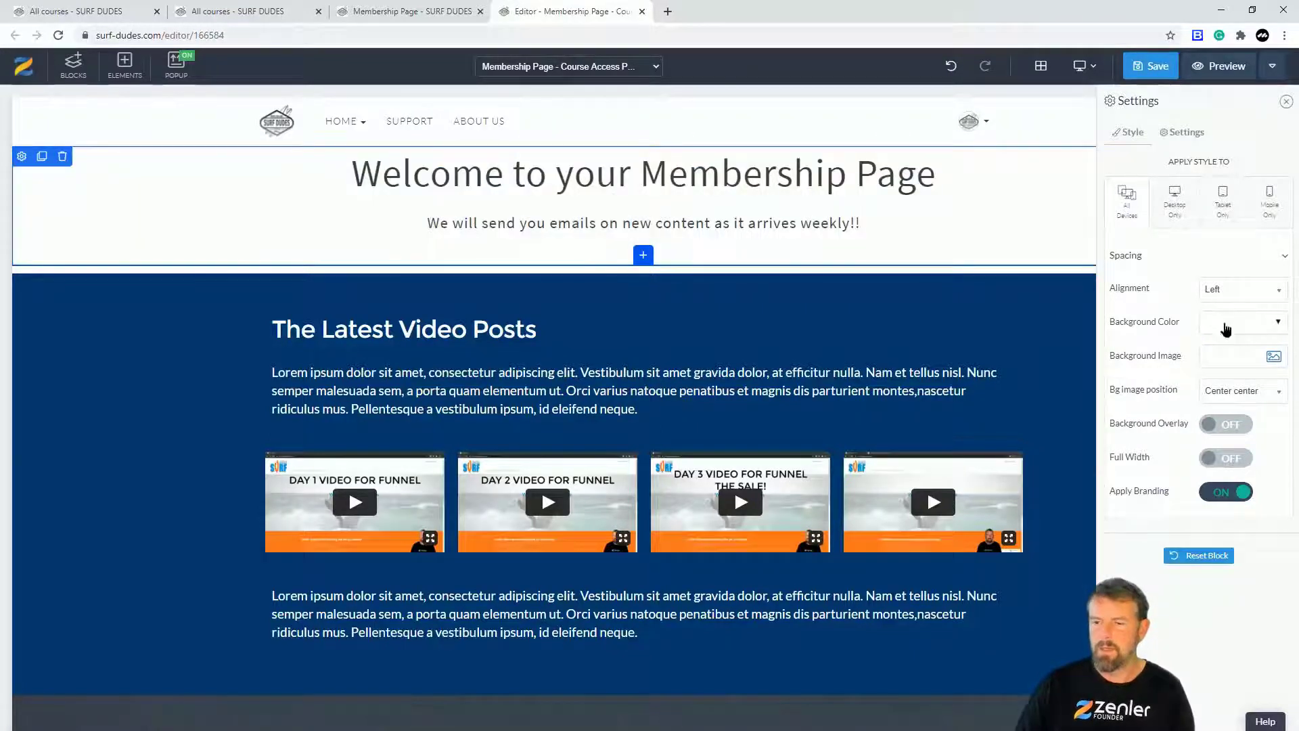
click(1226, 324)
click(1176, 419)
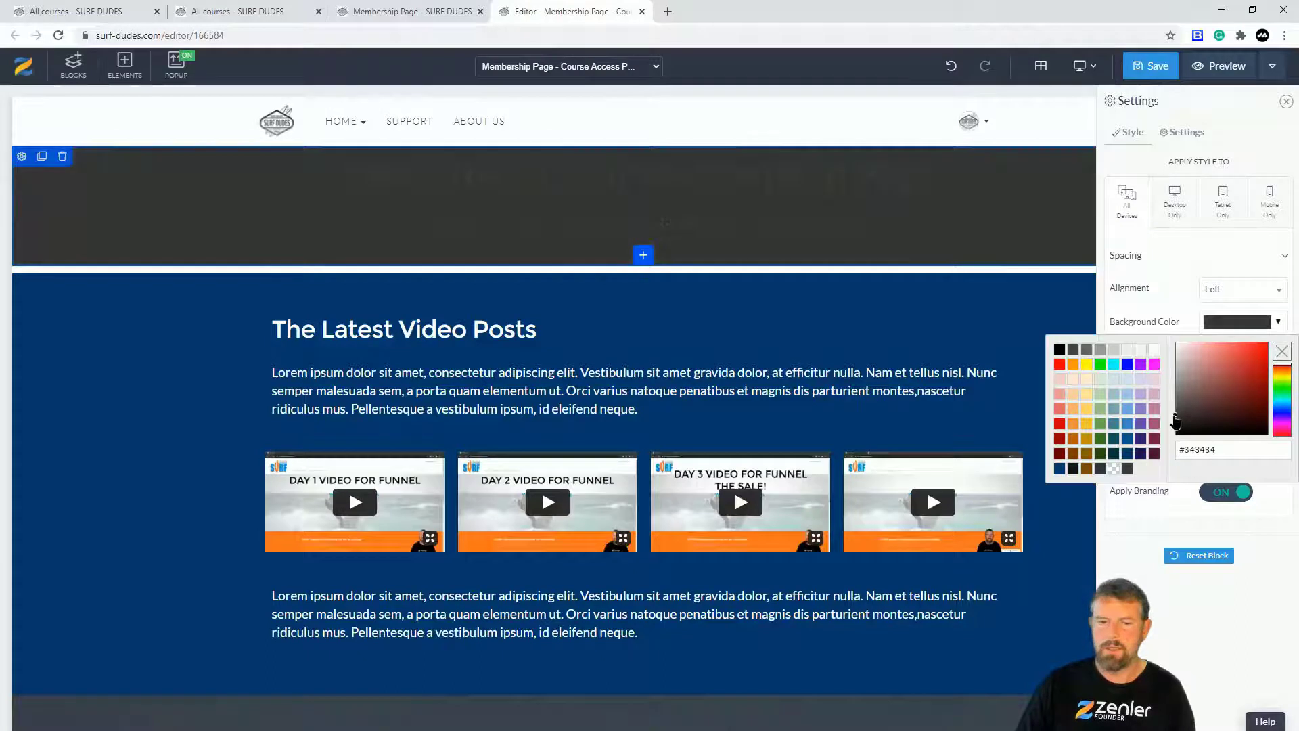
click(1175, 430)
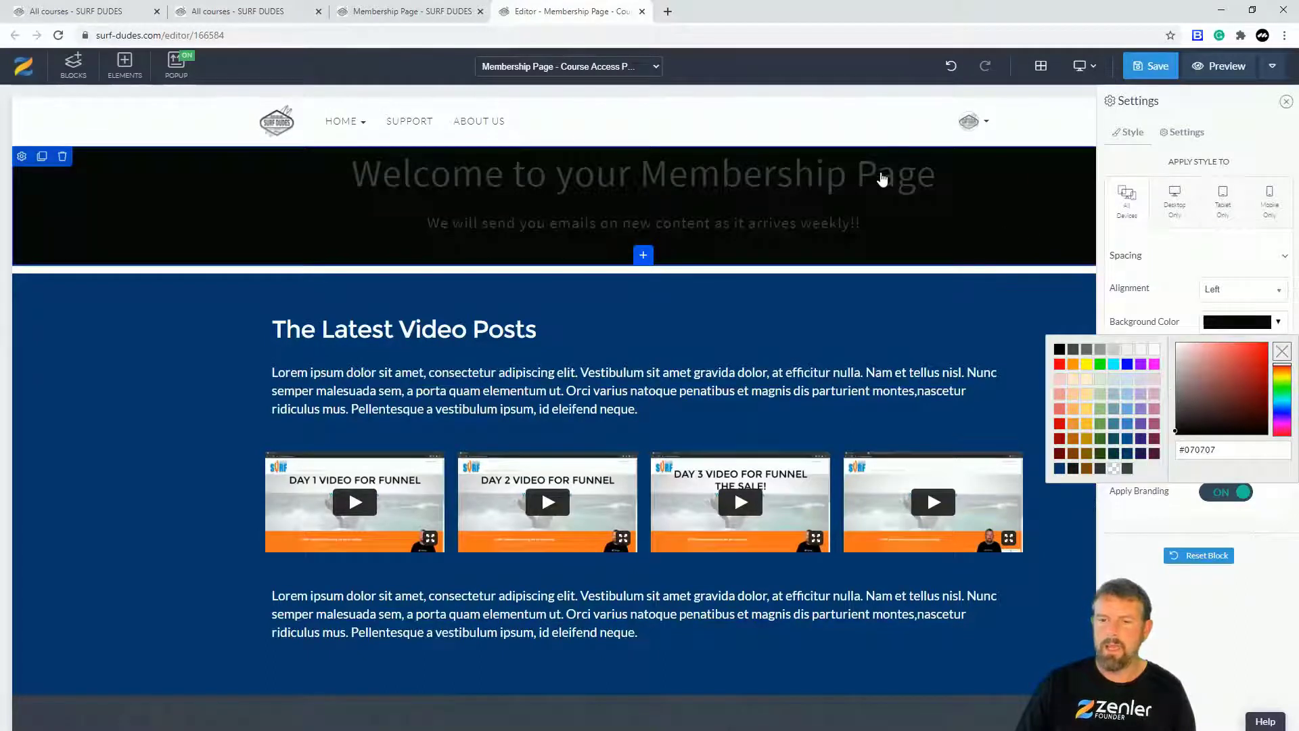
Step: Make the subtitle text mid-grey and the Welcome to your Membership Page heading white
click(808, 220)
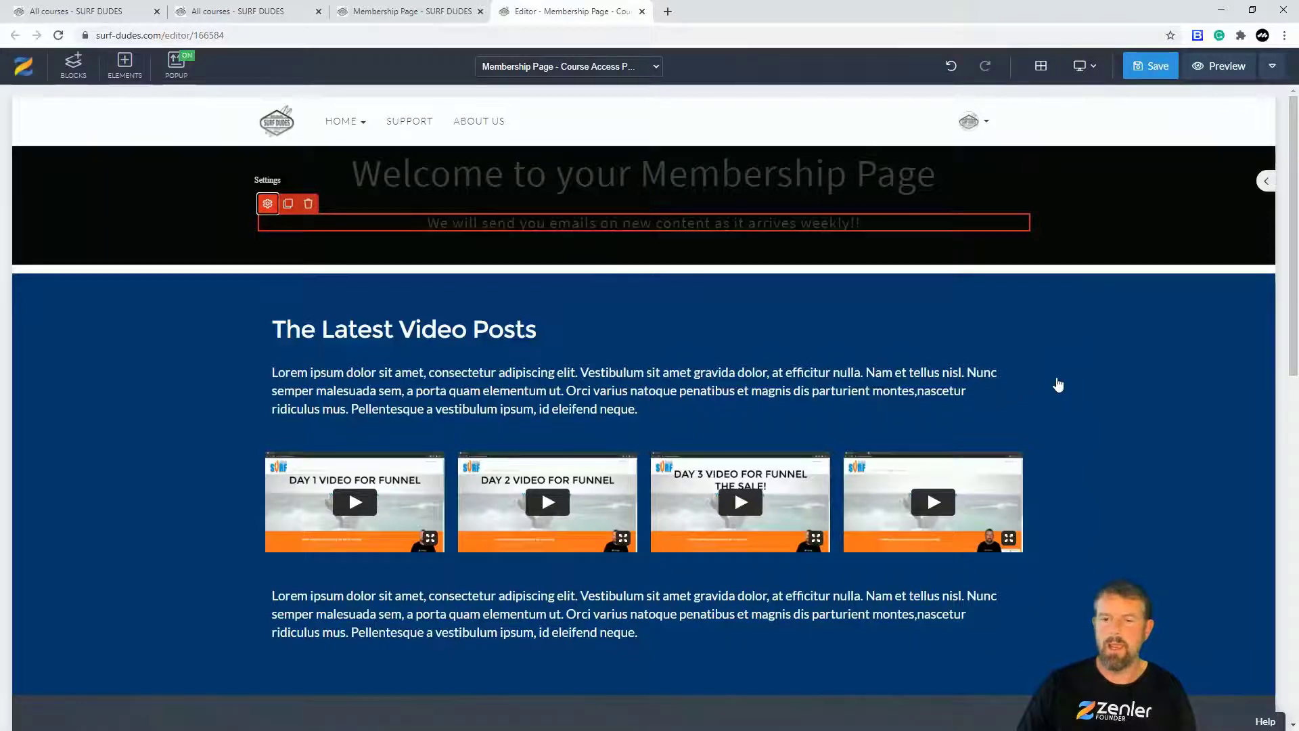
click(1232, 552)
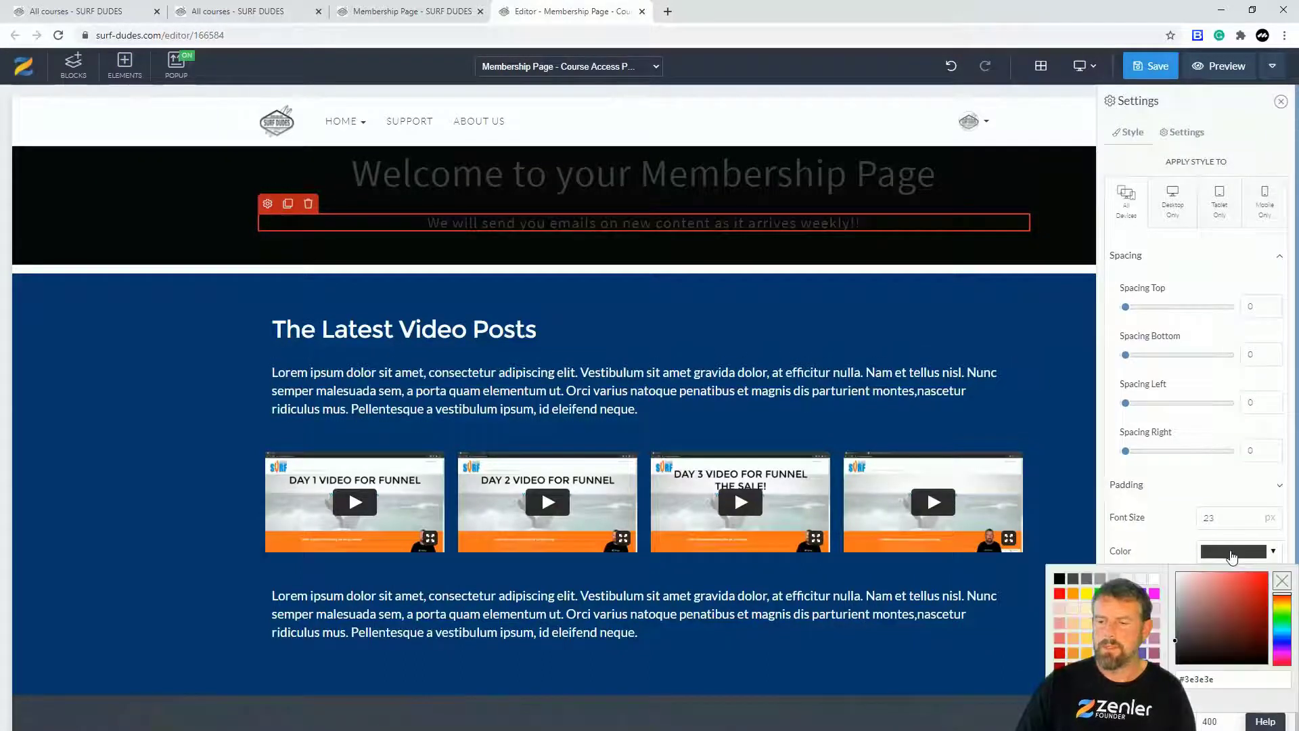
click(1176, 610)
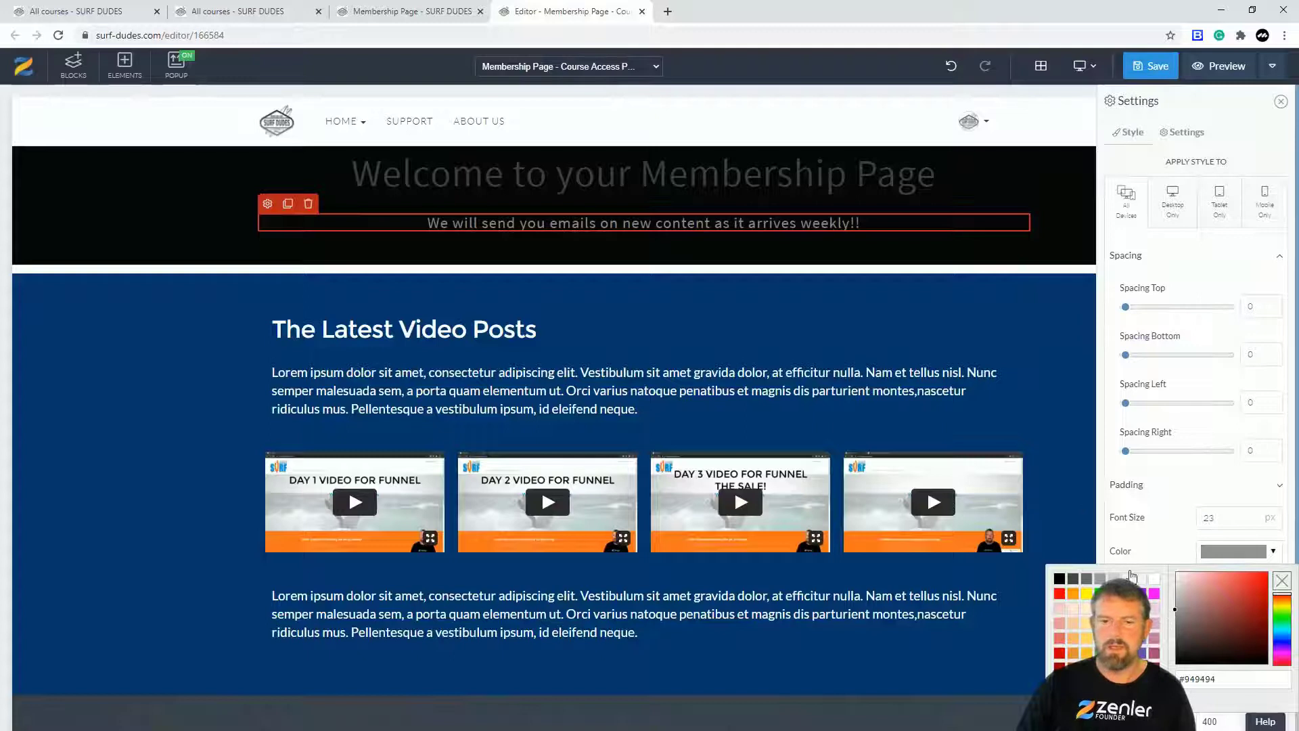
click(760, 186)
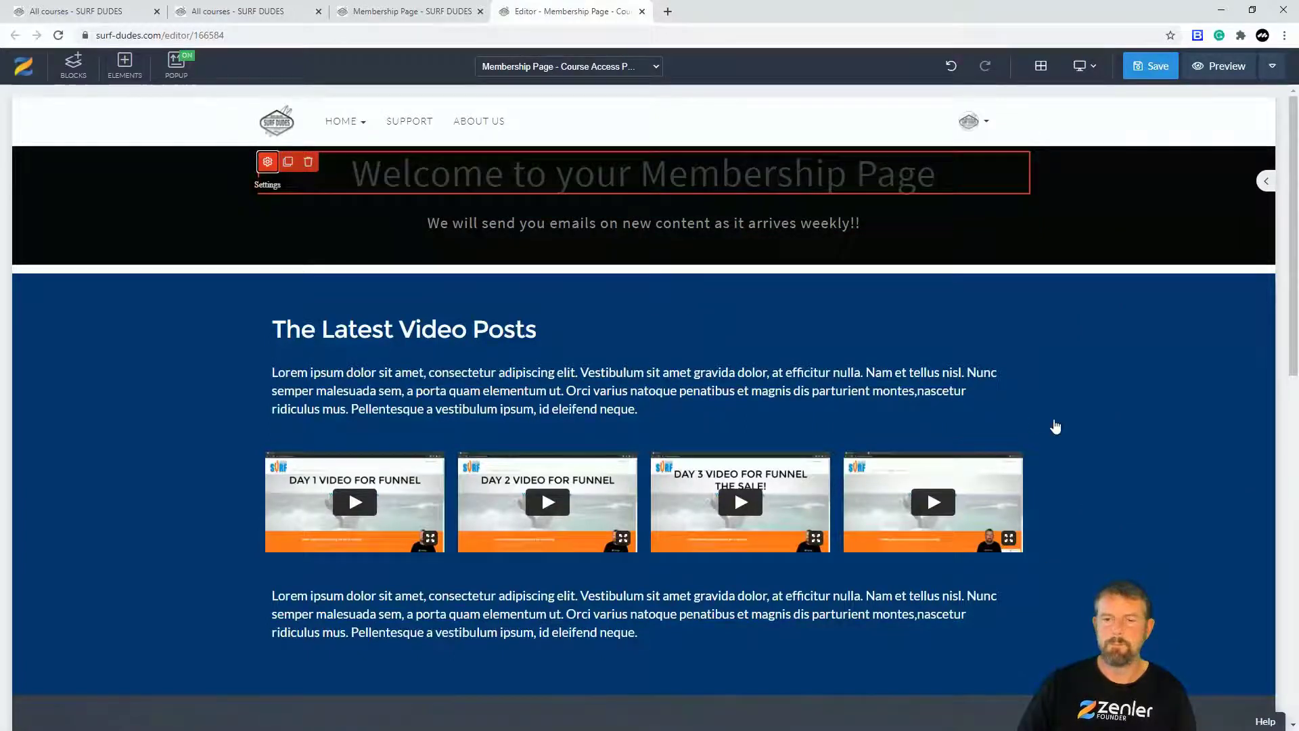
click(1222, 552)
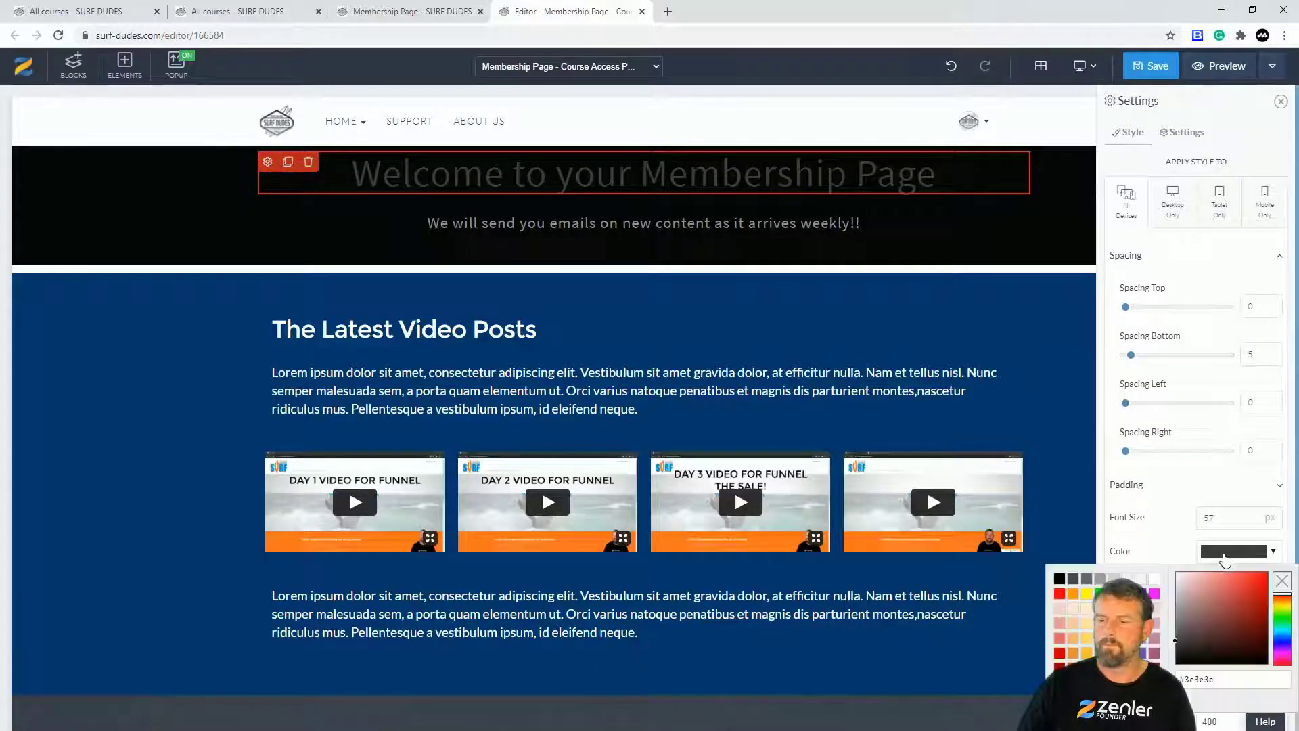
click(1153, 578)
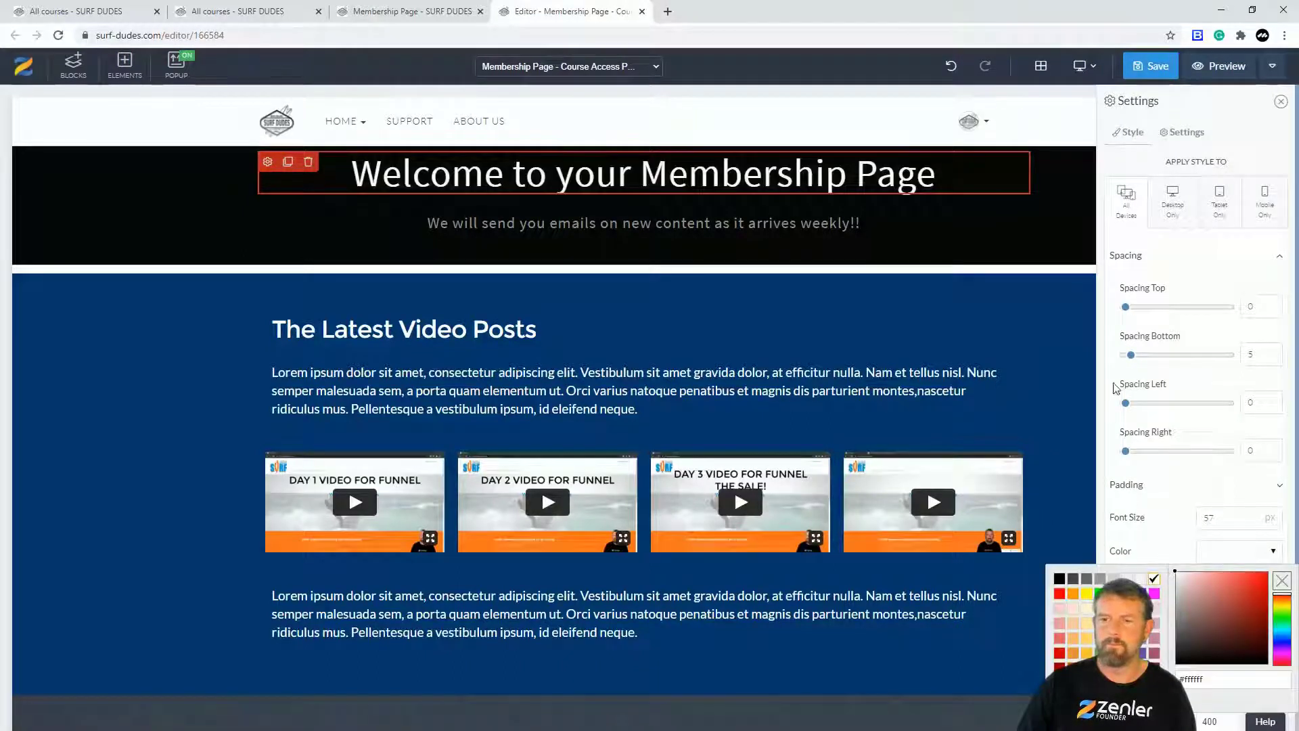
Step: Save the Course Access Page and reload the student dashboard to check the header
click(1149, 71)
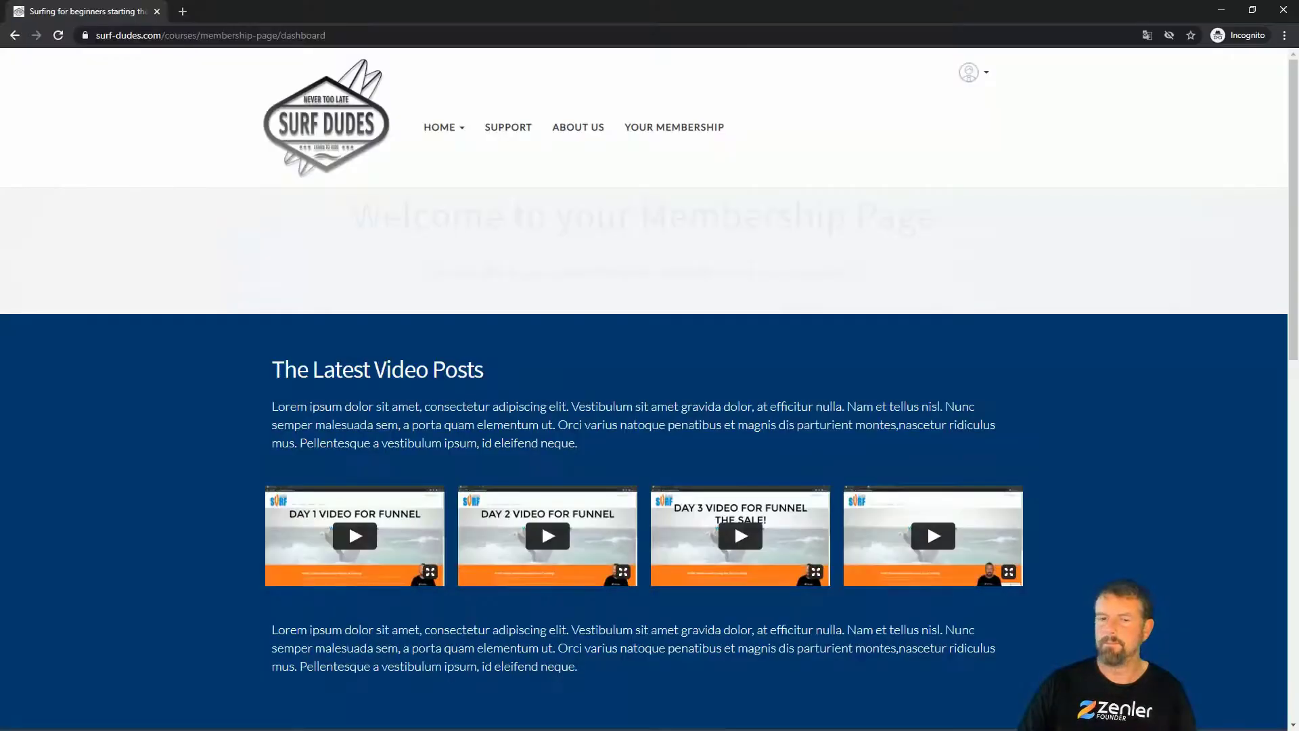
key(F5)
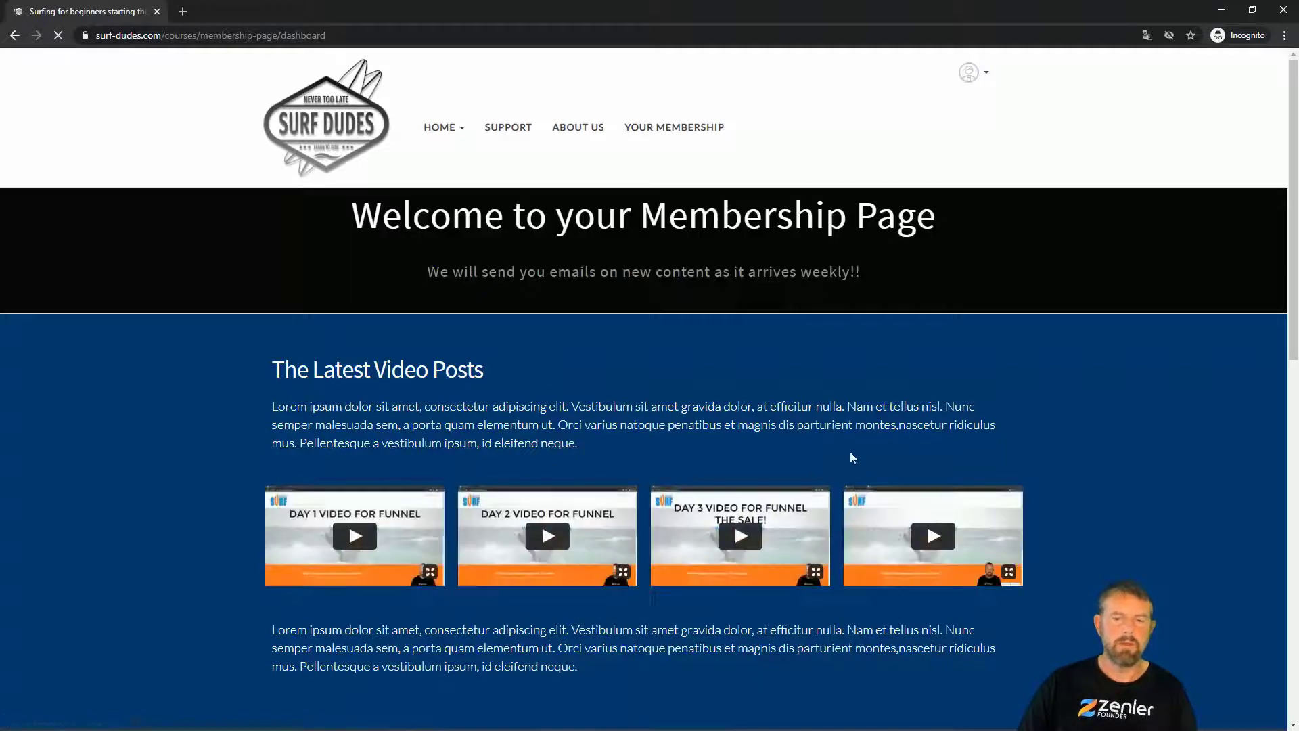
scroll(806, 380, down, 3)
Step: Look over the student's Members Area page, then minimize the incognito window to reveal the editor
scroll(806, 379, up, 3)
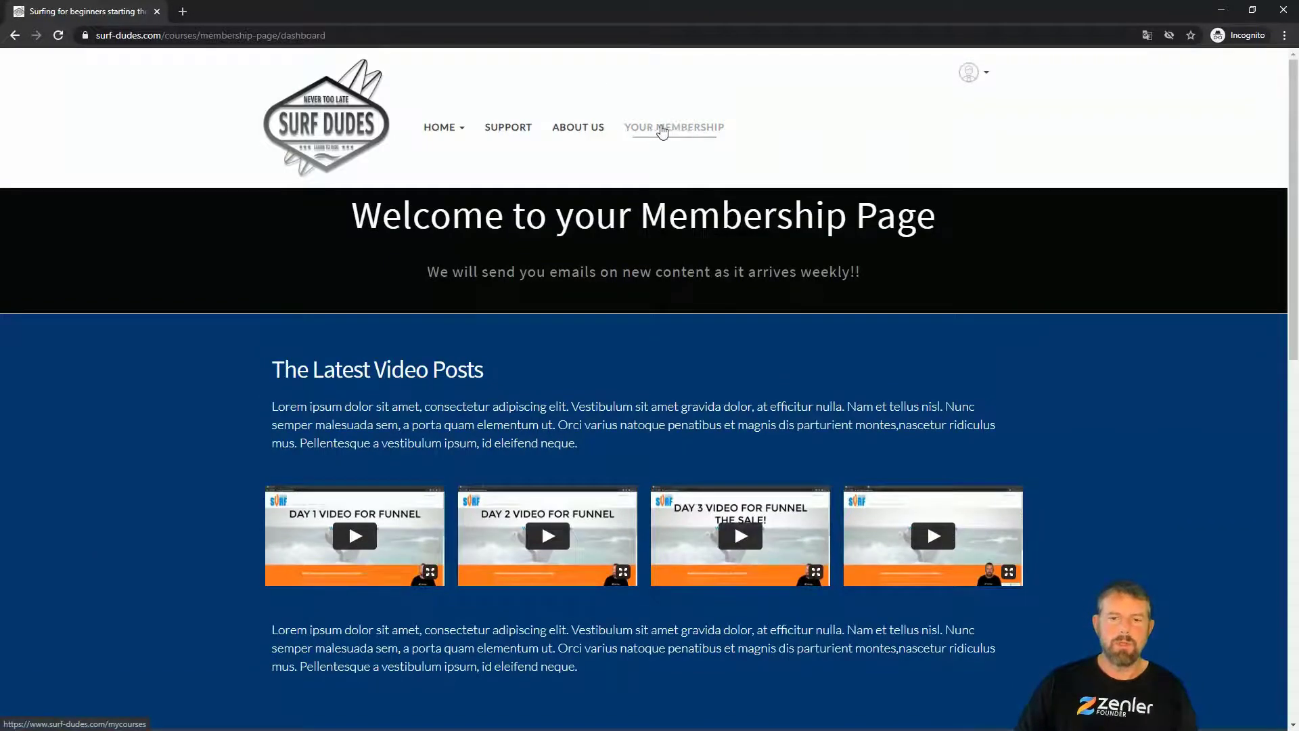
click(654, 131)
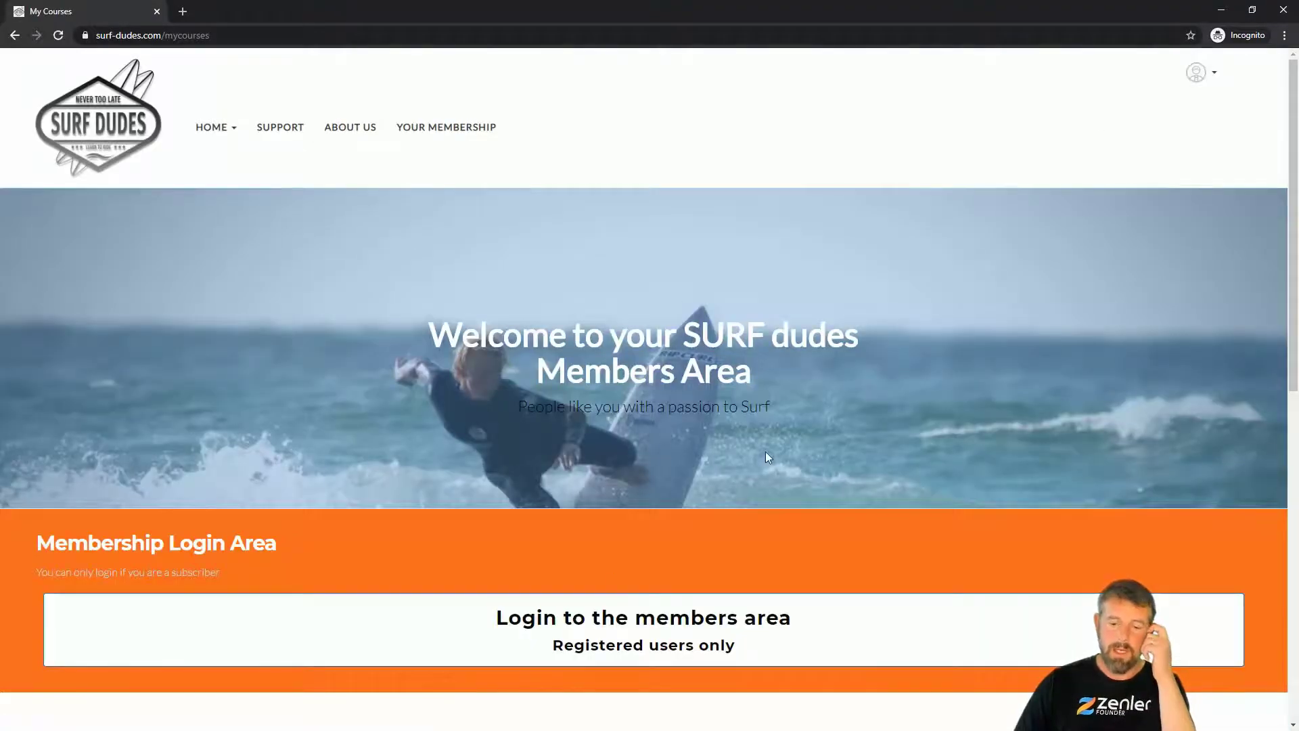
scroll(765, 453, down, 3)
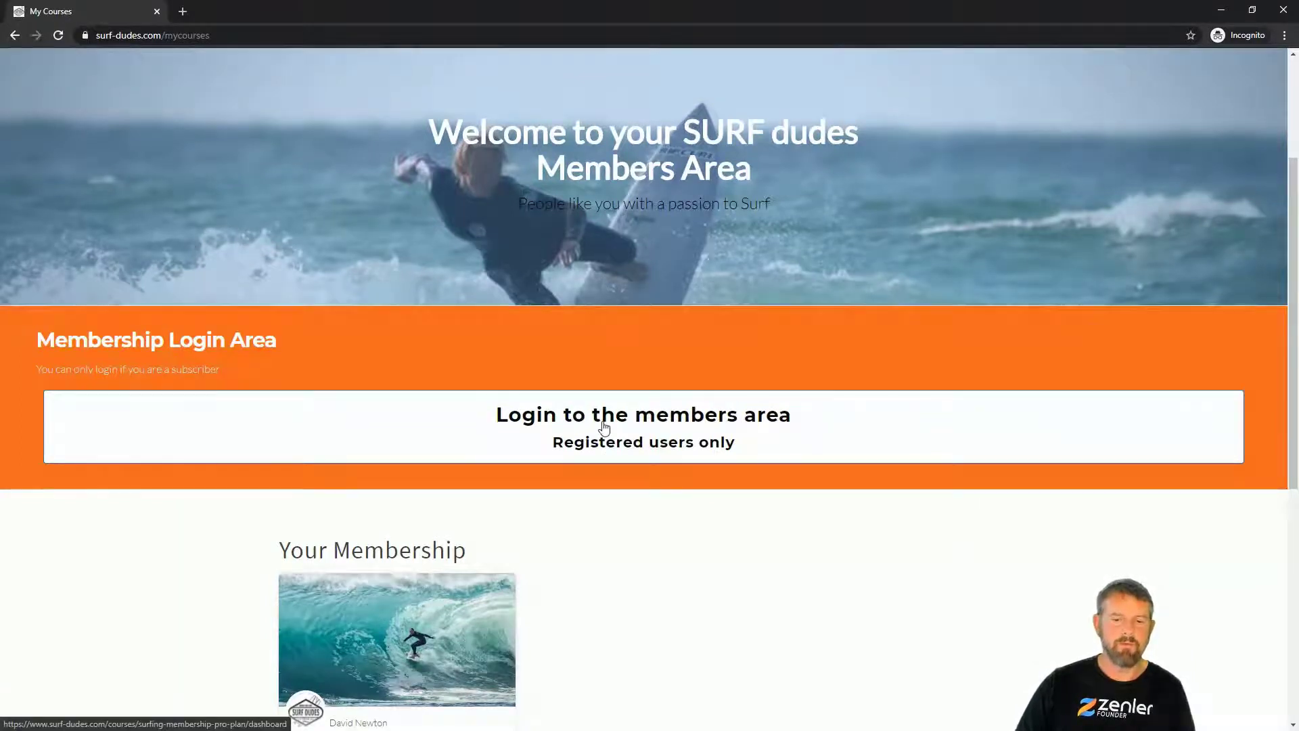
scroll(605, 427, up, 2)
scroll(615, 537, up, 1)
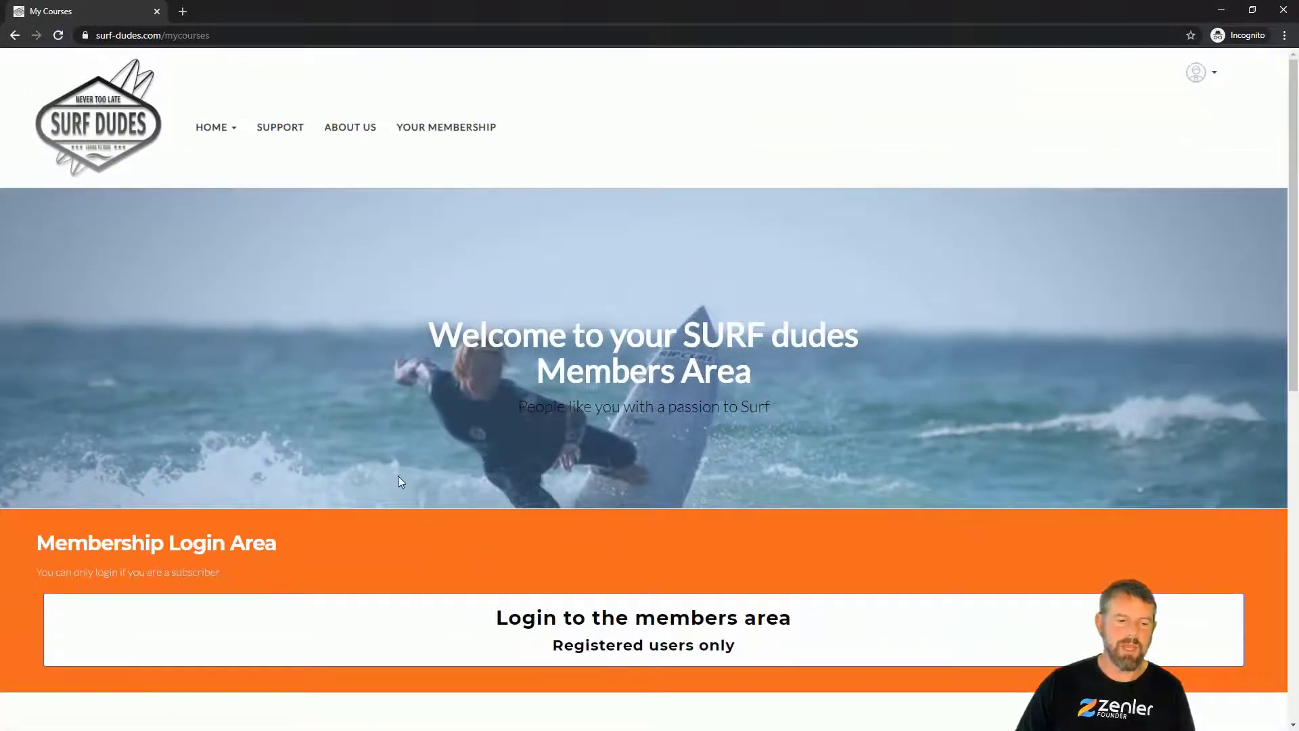
scroll(398, 476, down, 2)
scroll(702, 418, up, 2)
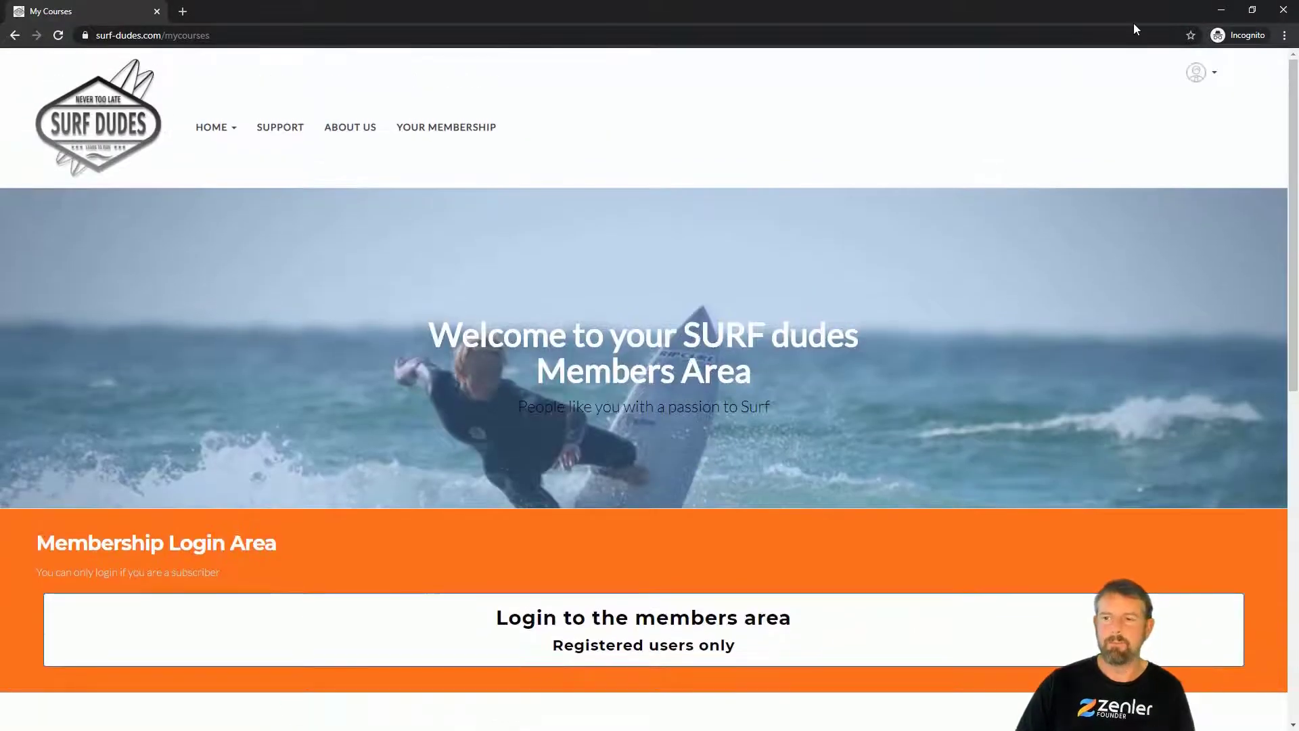
click(1222, 10)
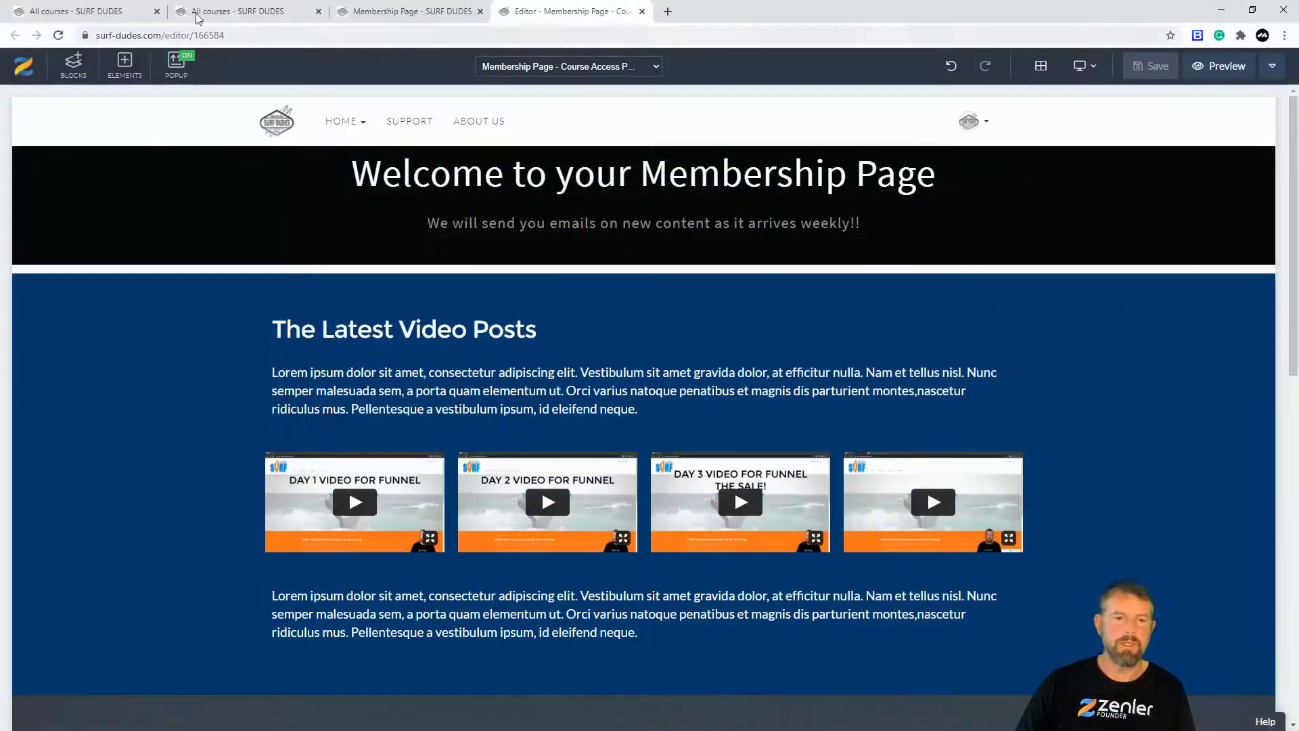
Step: From the site admin's Pages list, open the My Courses page for editing
click(103, 14)
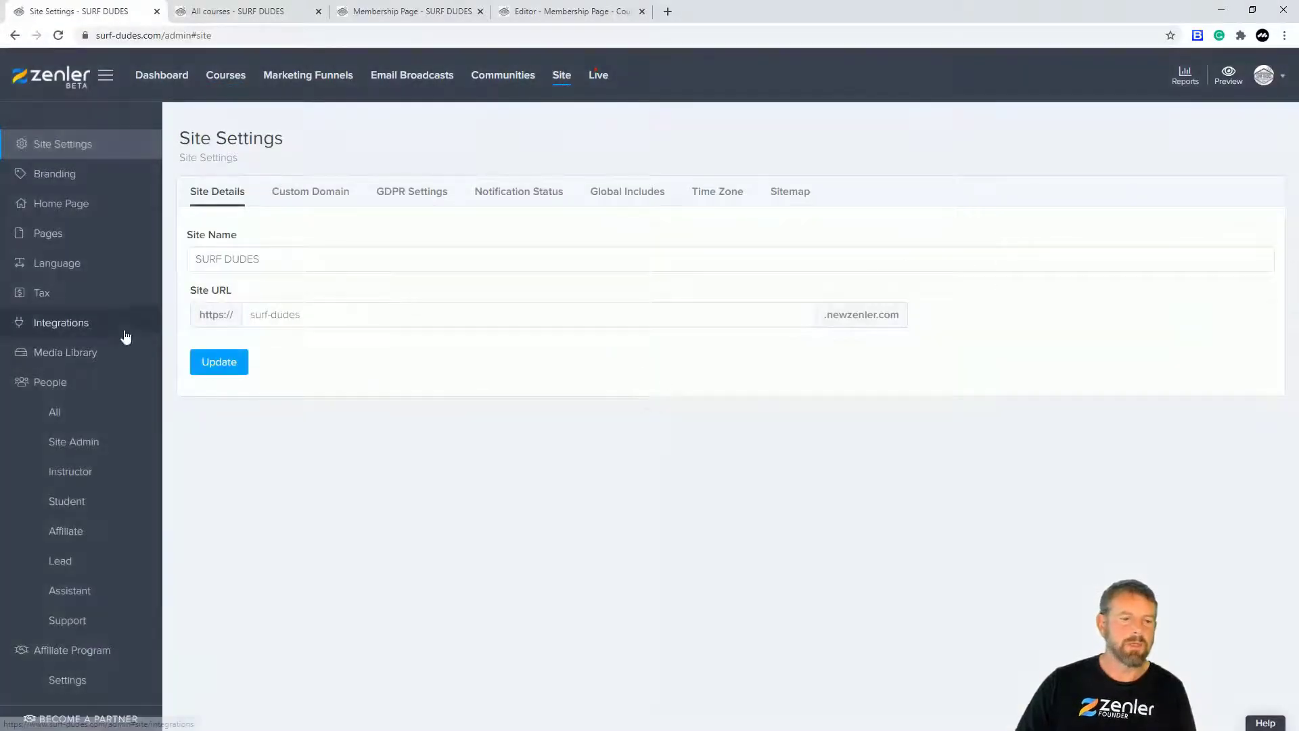
click(49, 233)
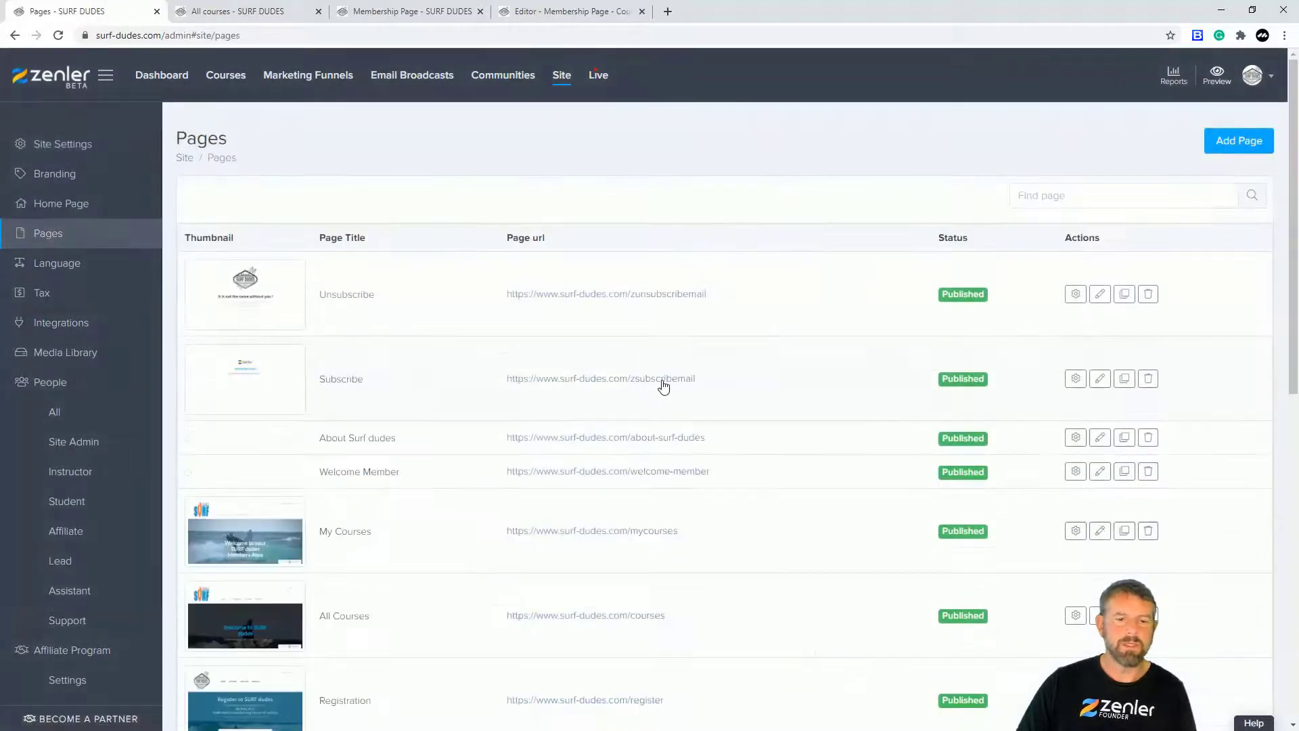
scroll(362, 399, down, 5)
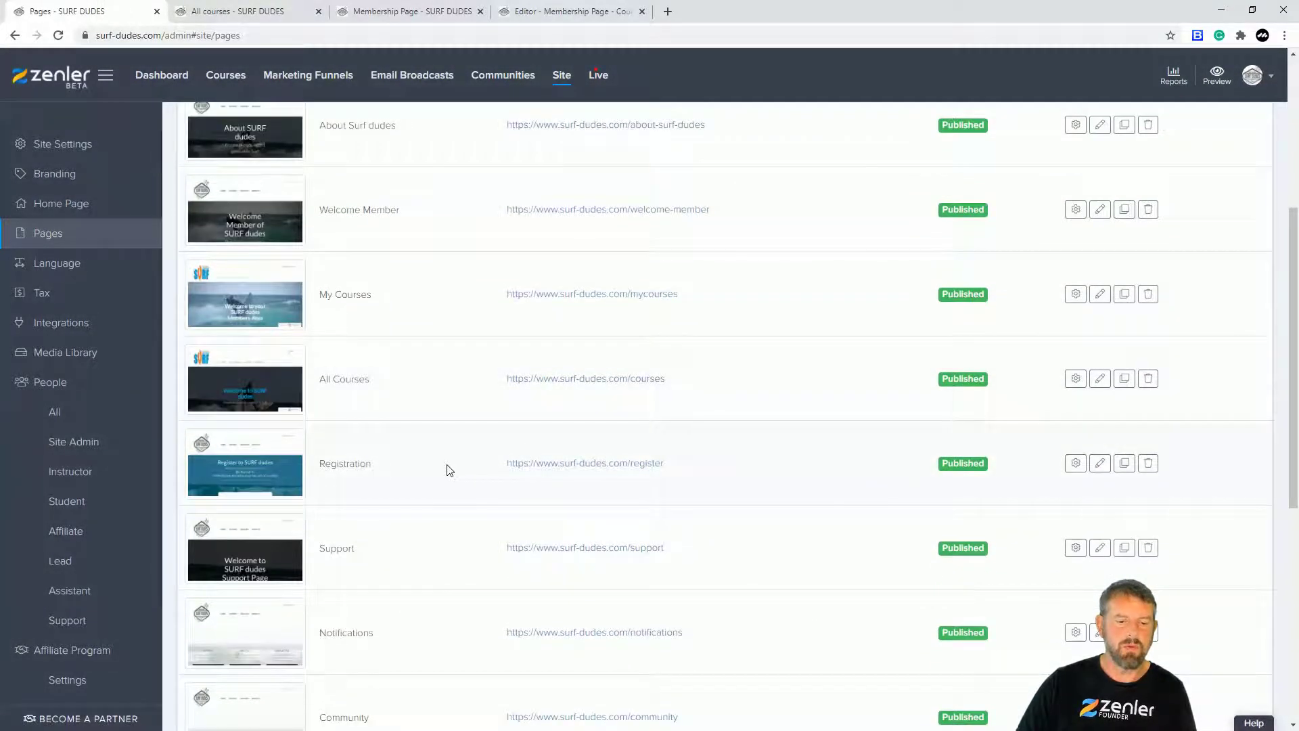
click(1100, 294)
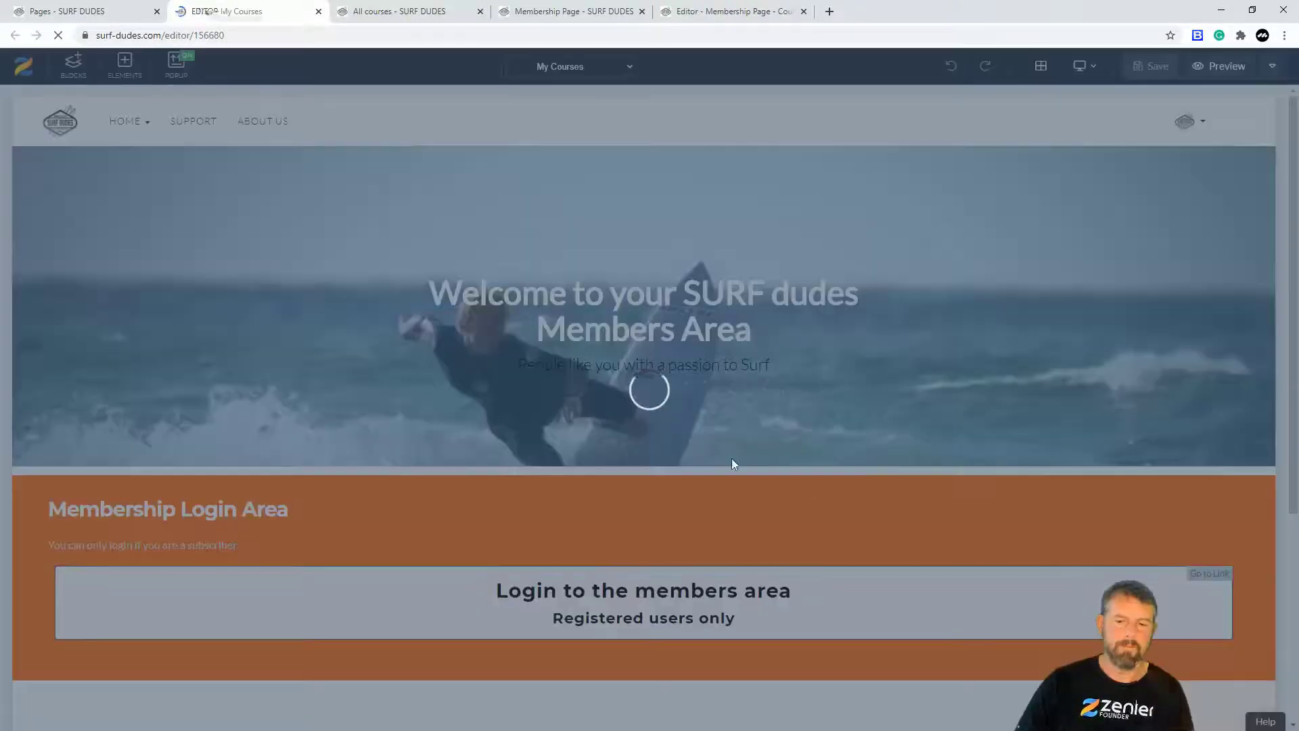
Step: Delete the Membership Login Area block from the My Courses page
scroll(726, 441, down, 4)
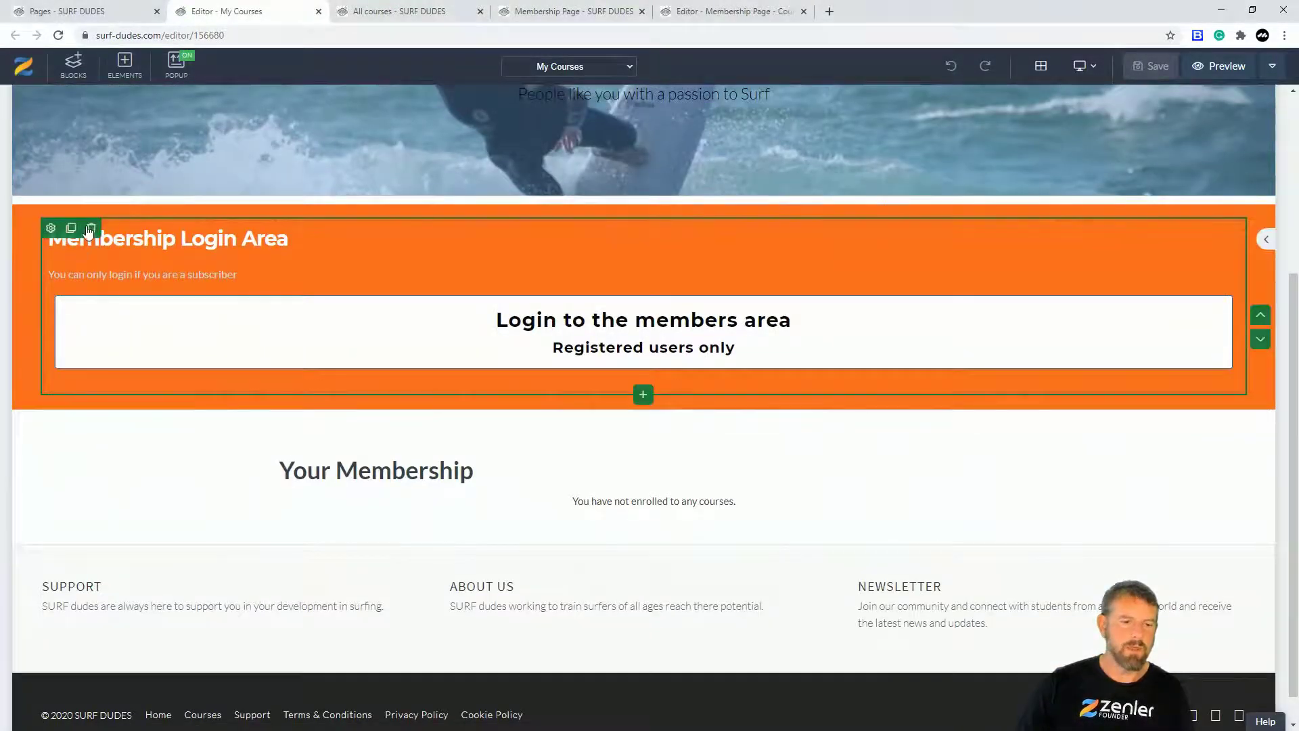
click(65, 213)
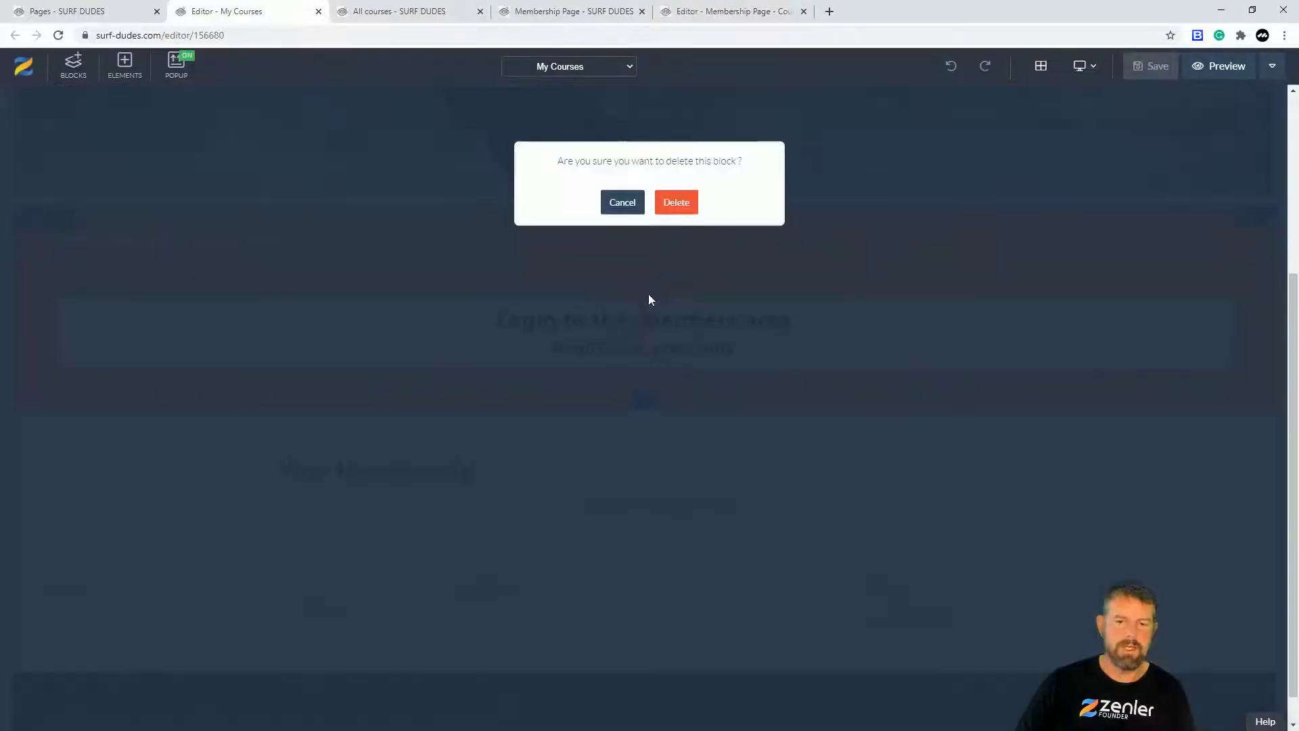
click(676, 202)
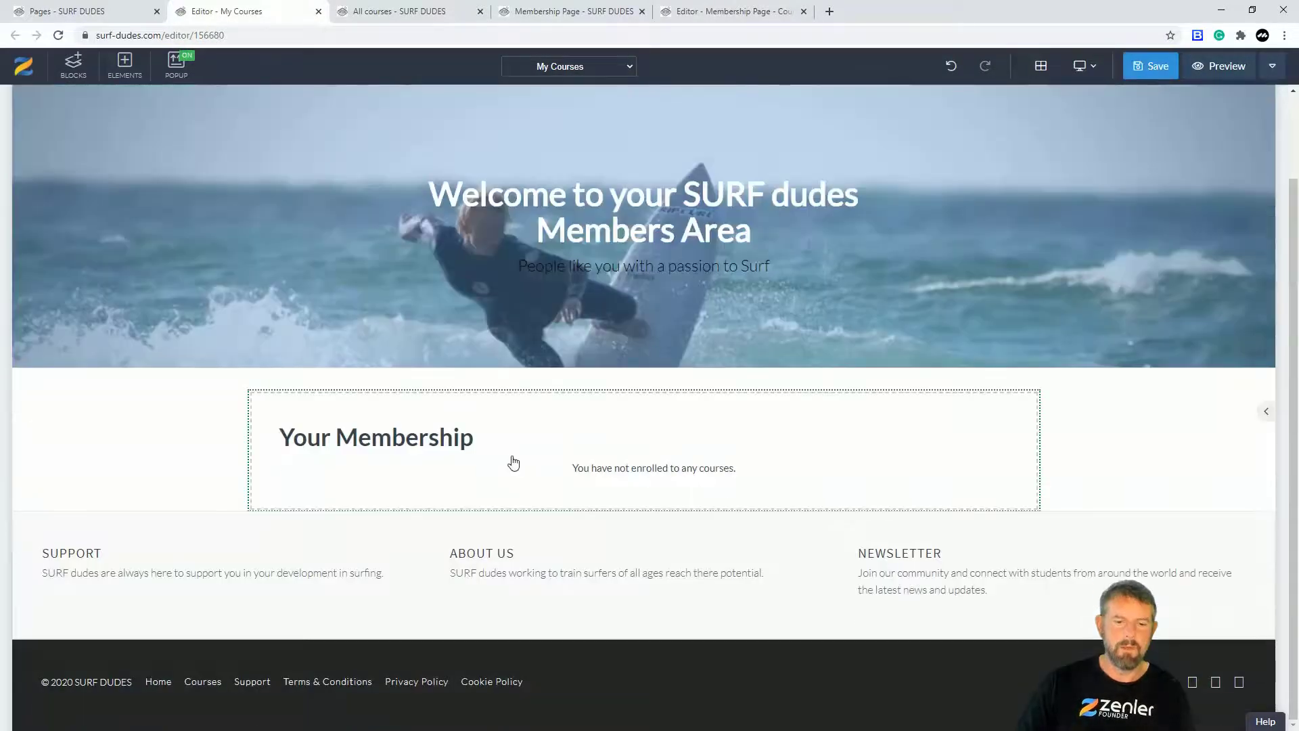
scroll(699, 383, up, 2)
Step: Change the banner heading to 'Welcome below is your membership plan access'
click(751, 305)
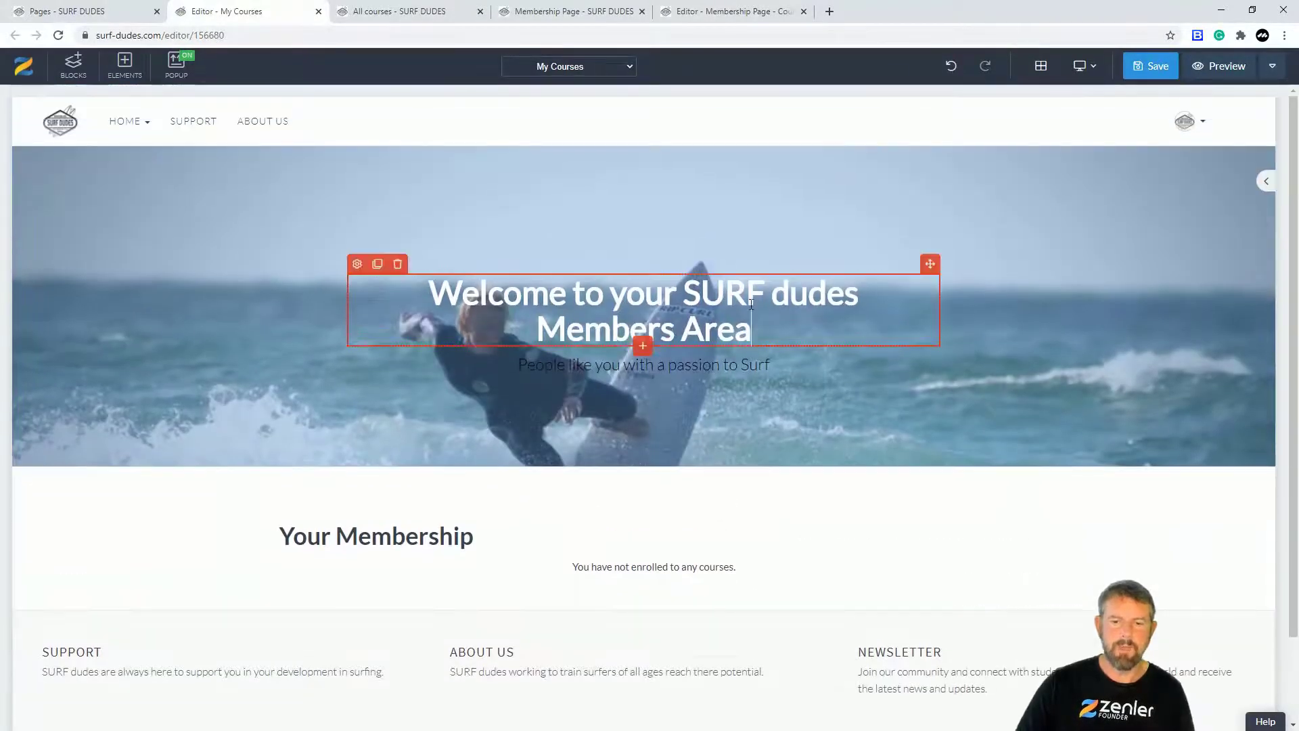
drag(751, 324, 578, 298)
text(below )
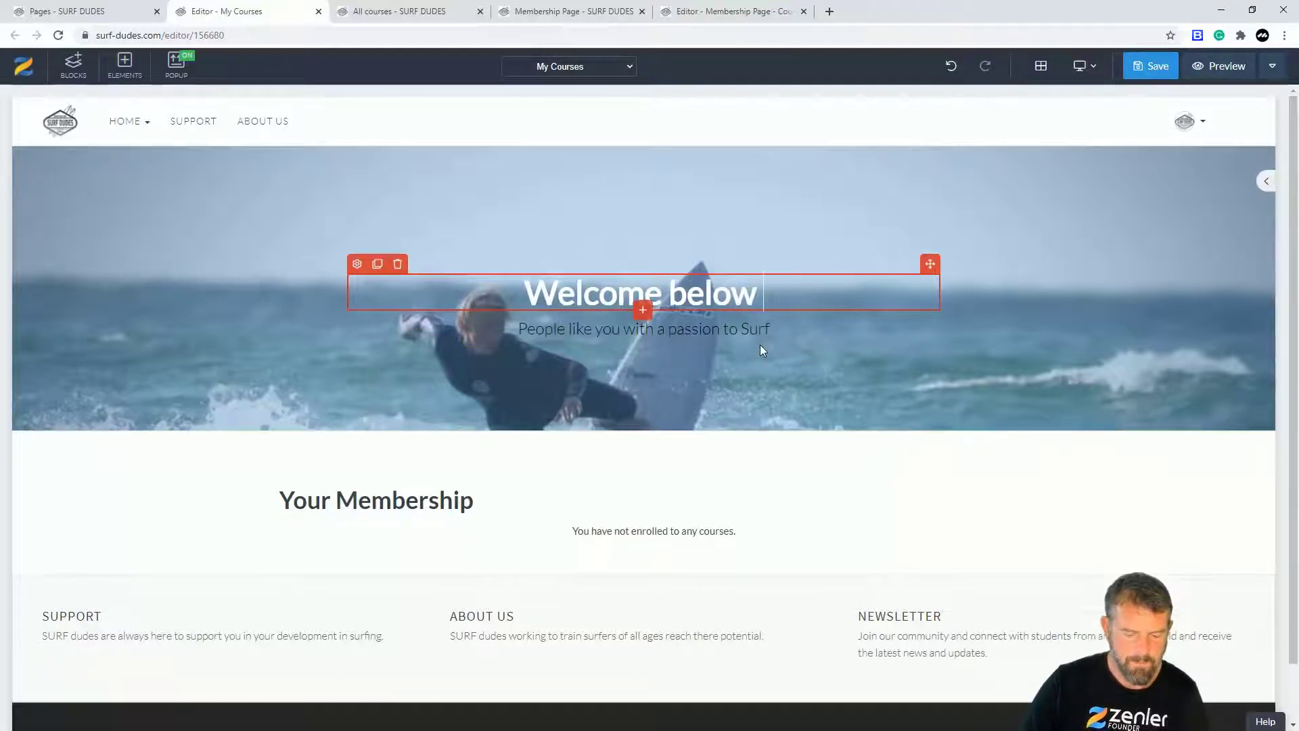
text(is your membership plan)
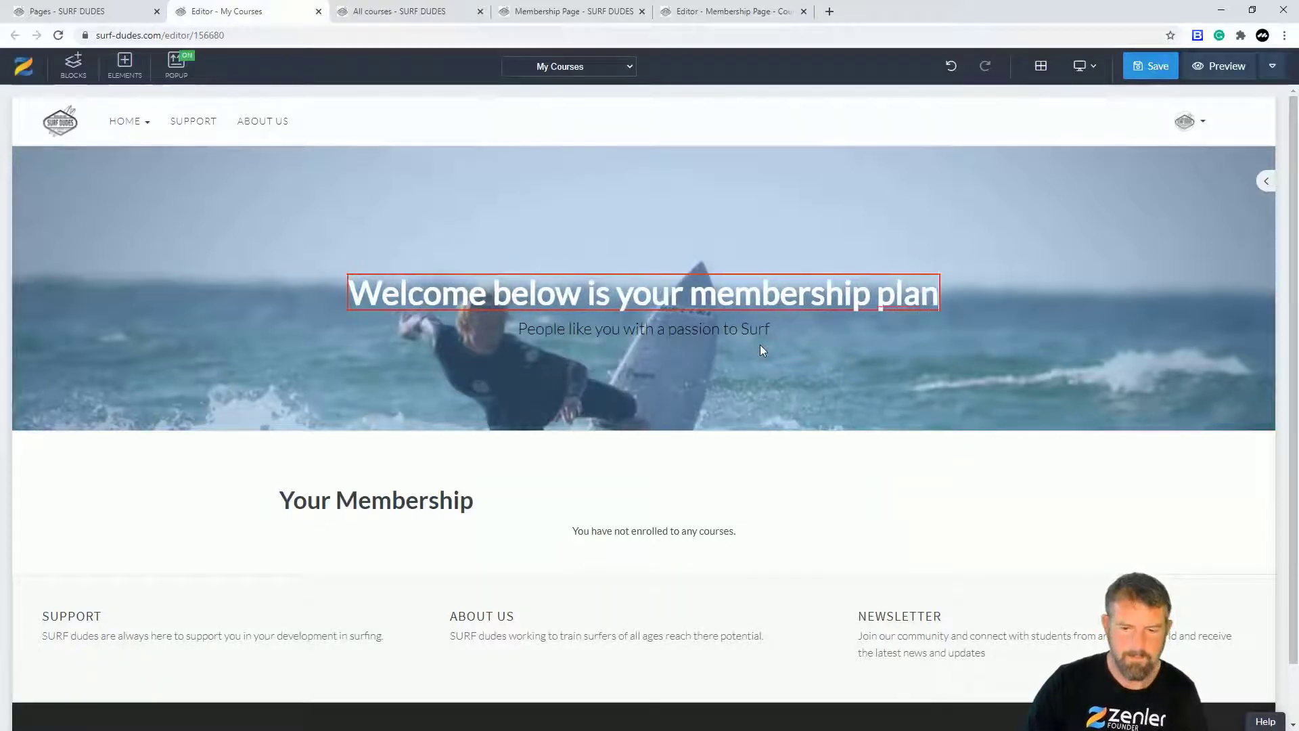
text( acc)
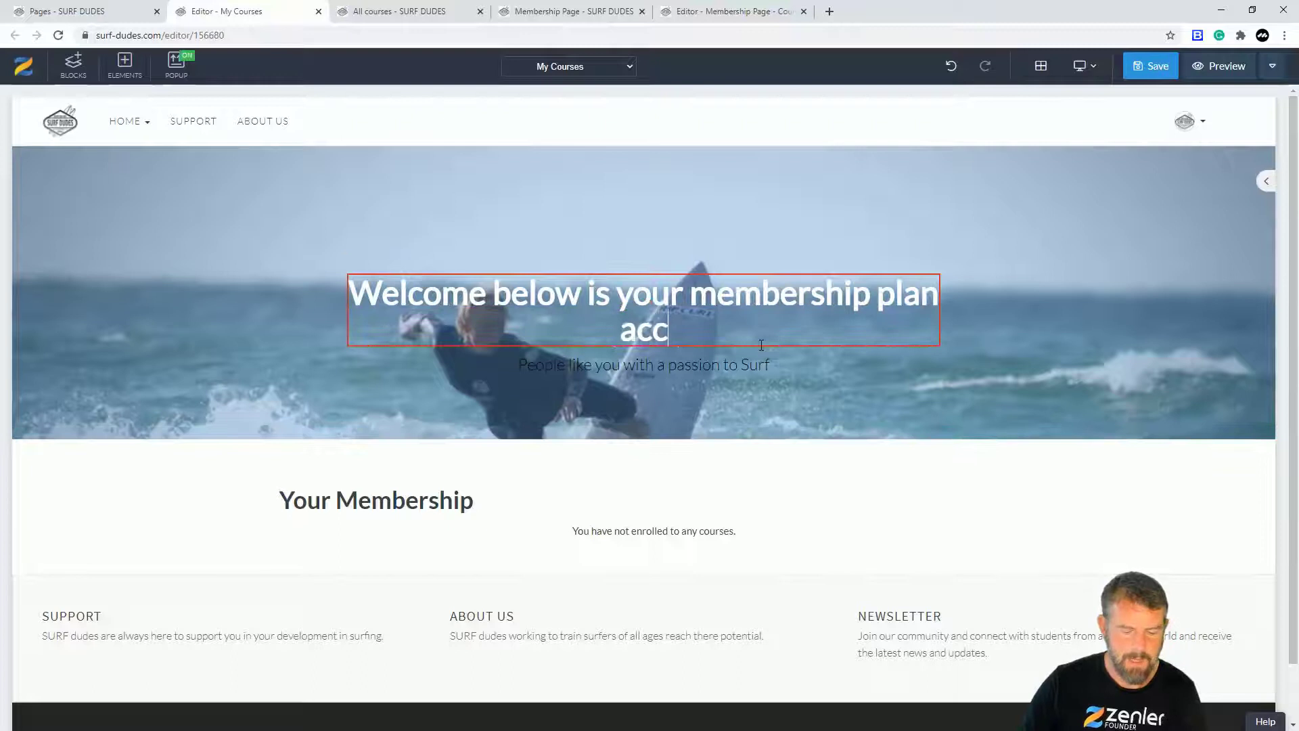
text(ess)
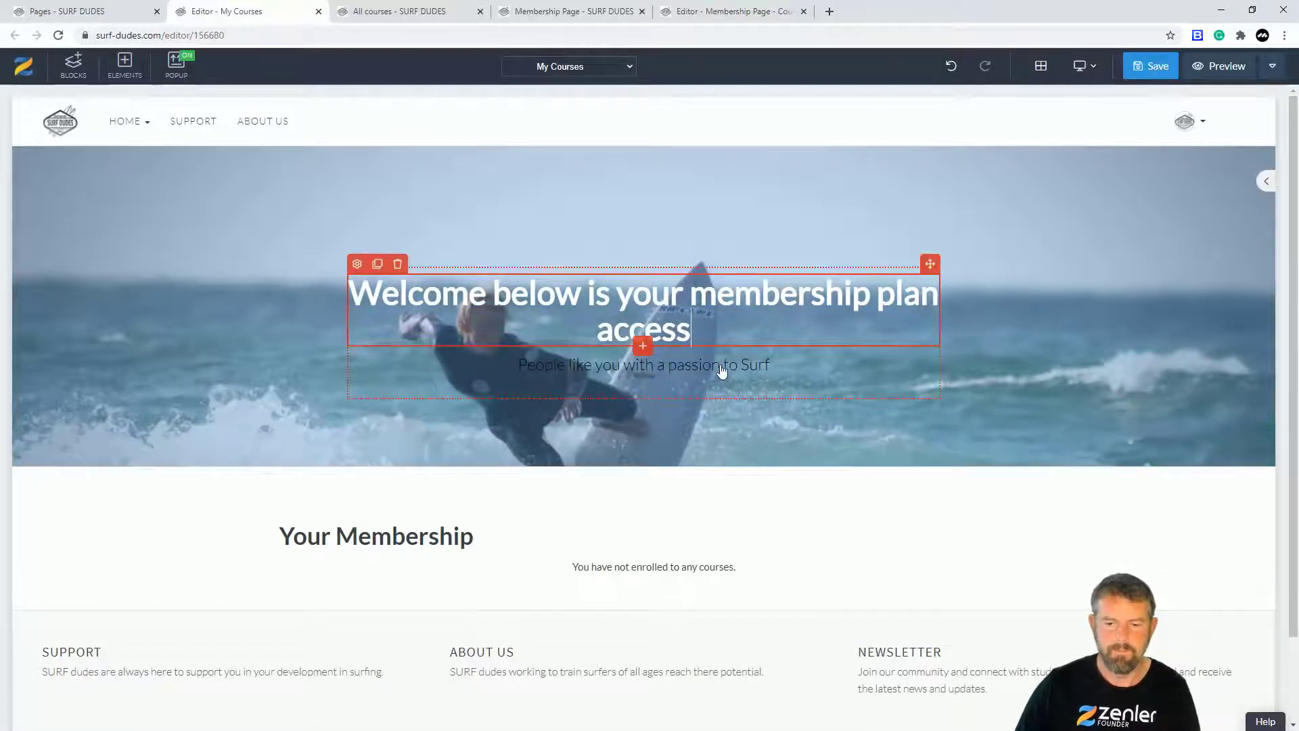
Step: Replace the banner subtitle with a note that access requires a purchased subscription
click(770, 362)
drag(777, 360, 516, 365)
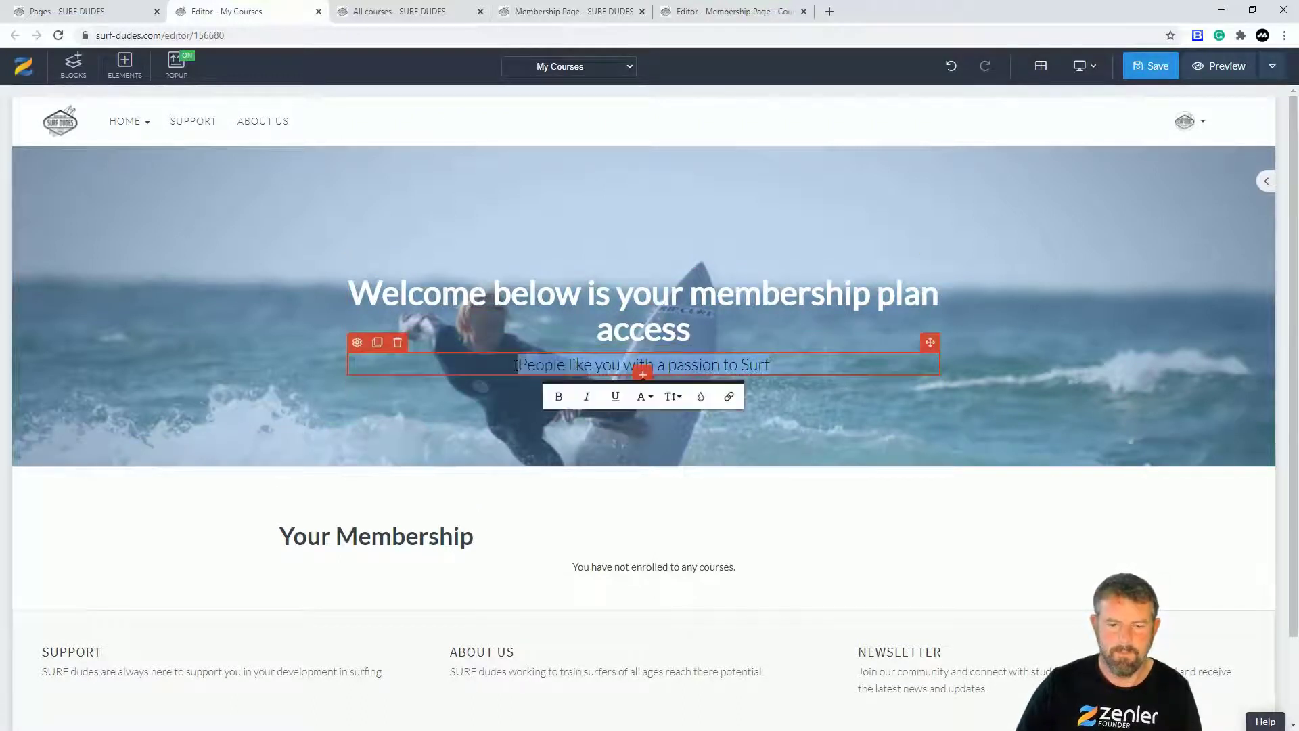
text(You will not)
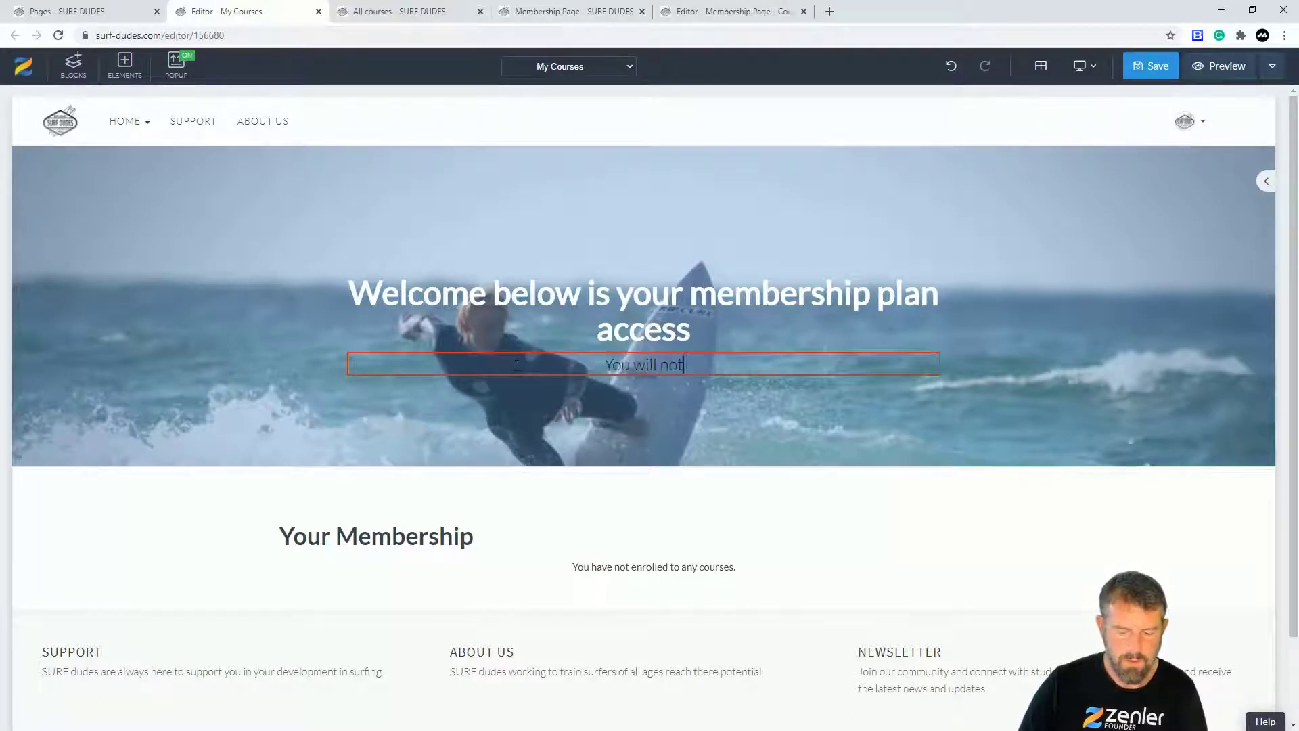
text( be able to access this page unl;e)
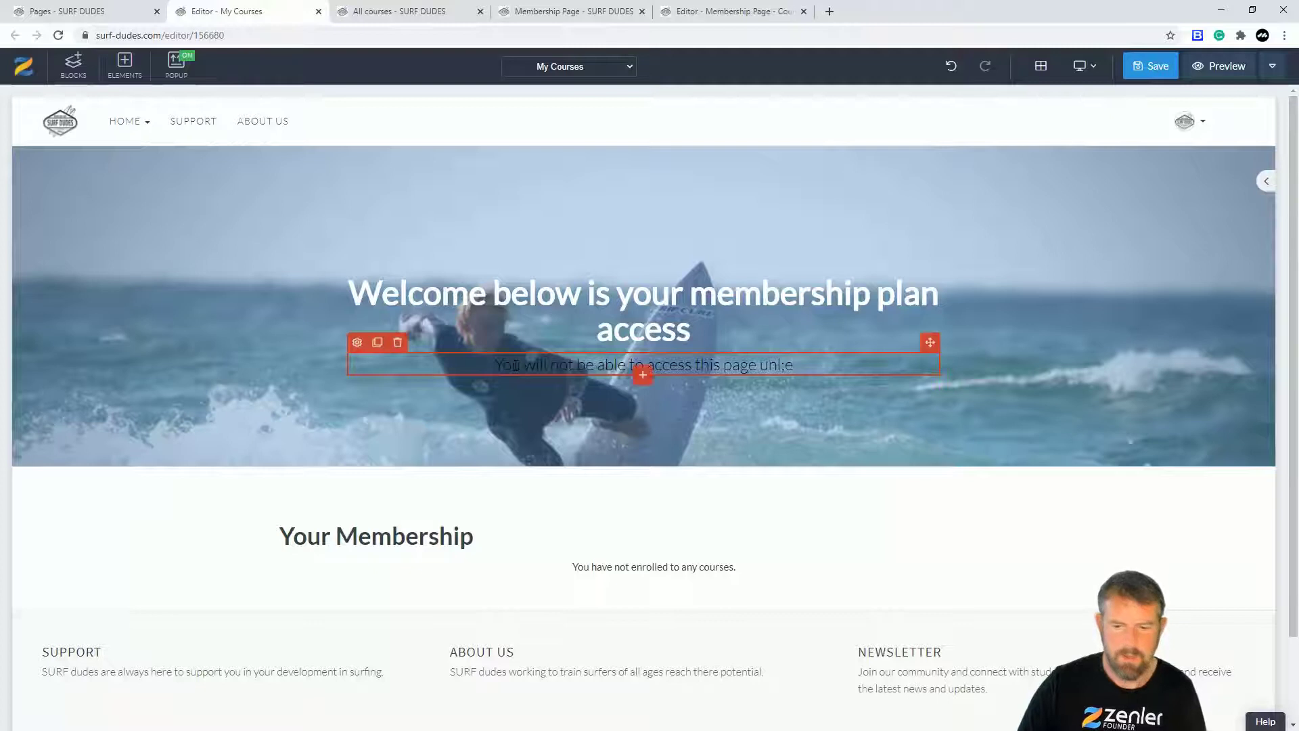
key(BackSpace)
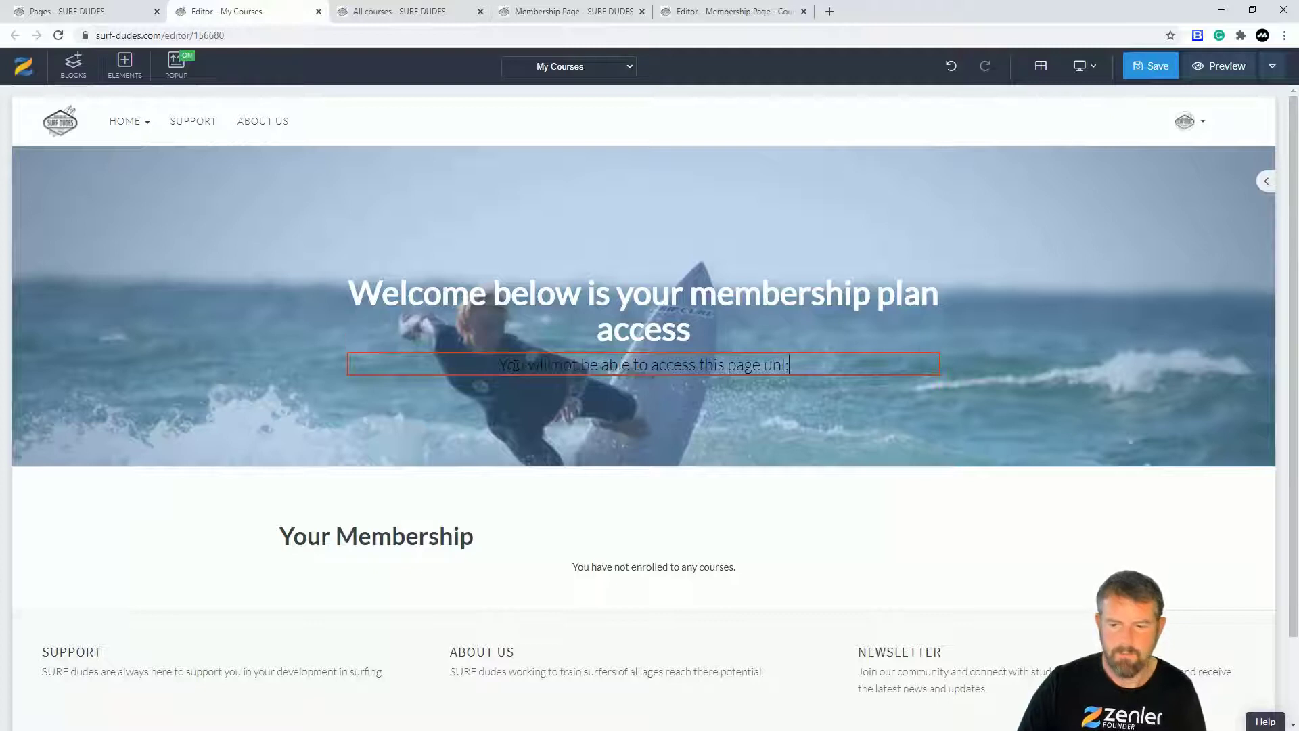
text(ess you have )
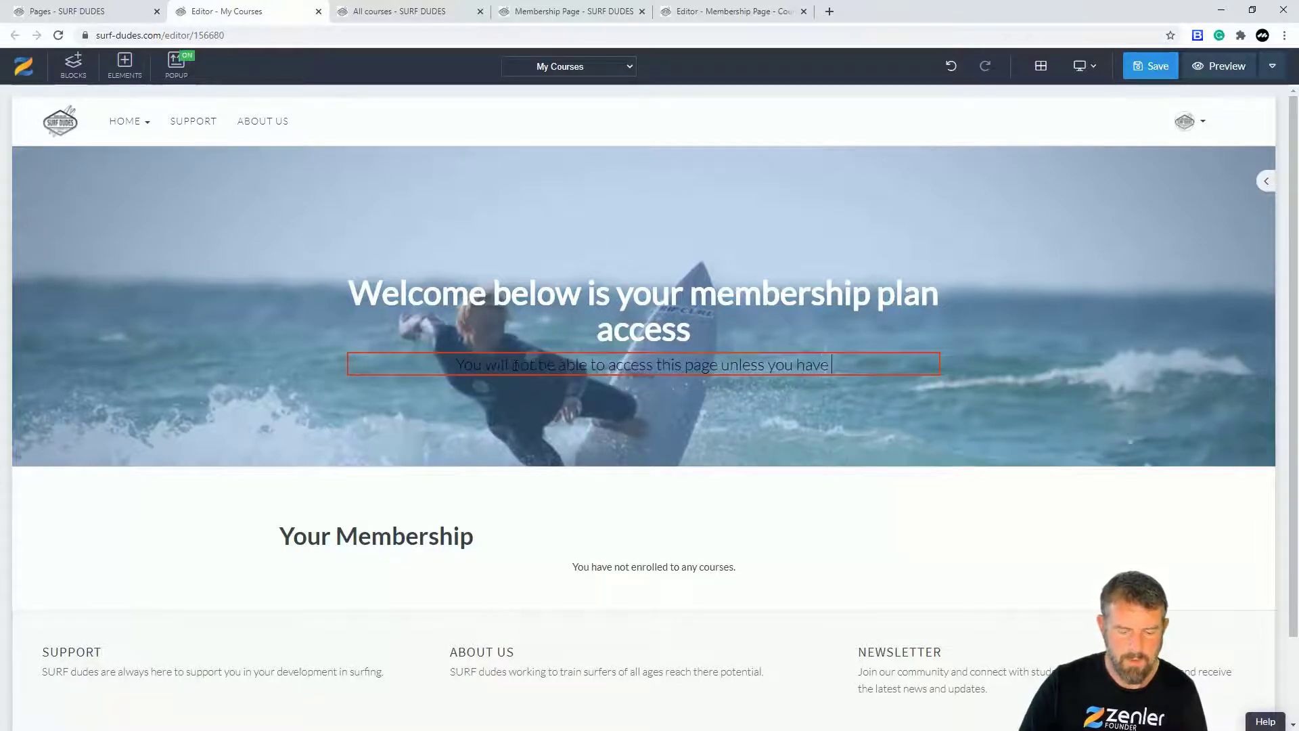
text(purcha)
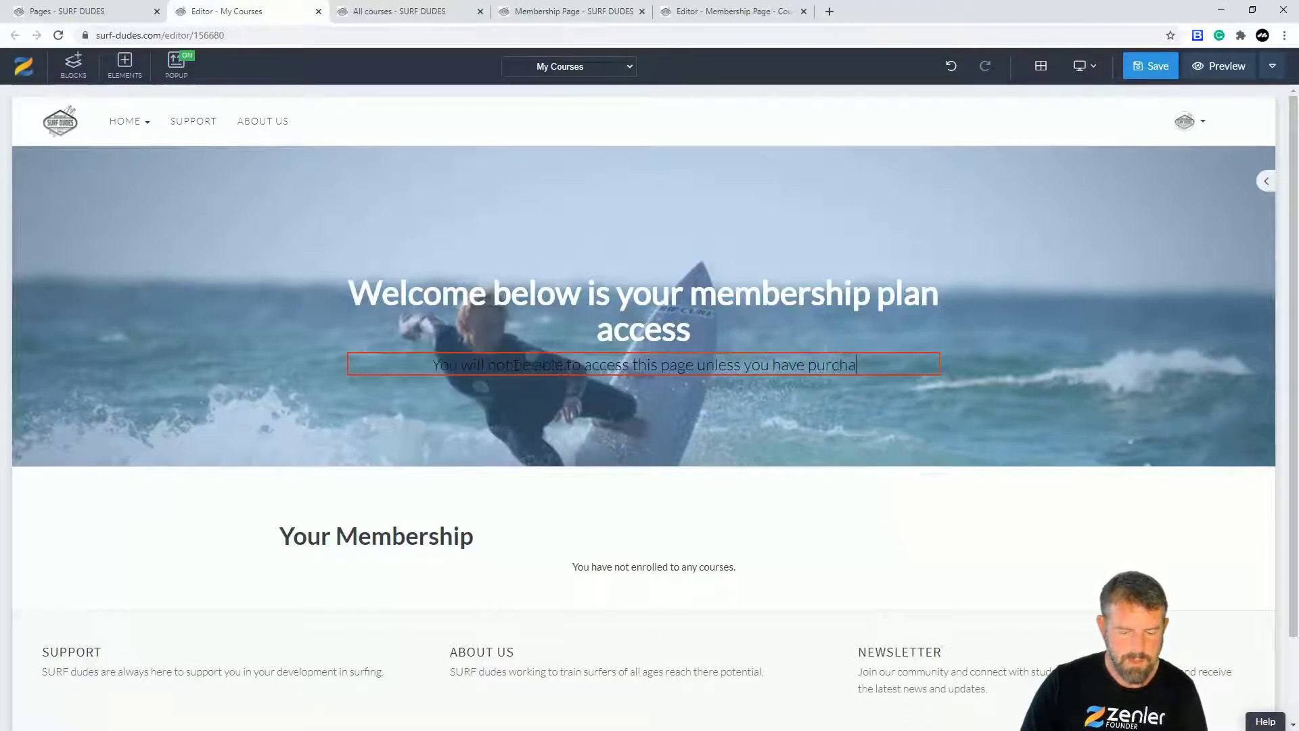
text(sed a su)
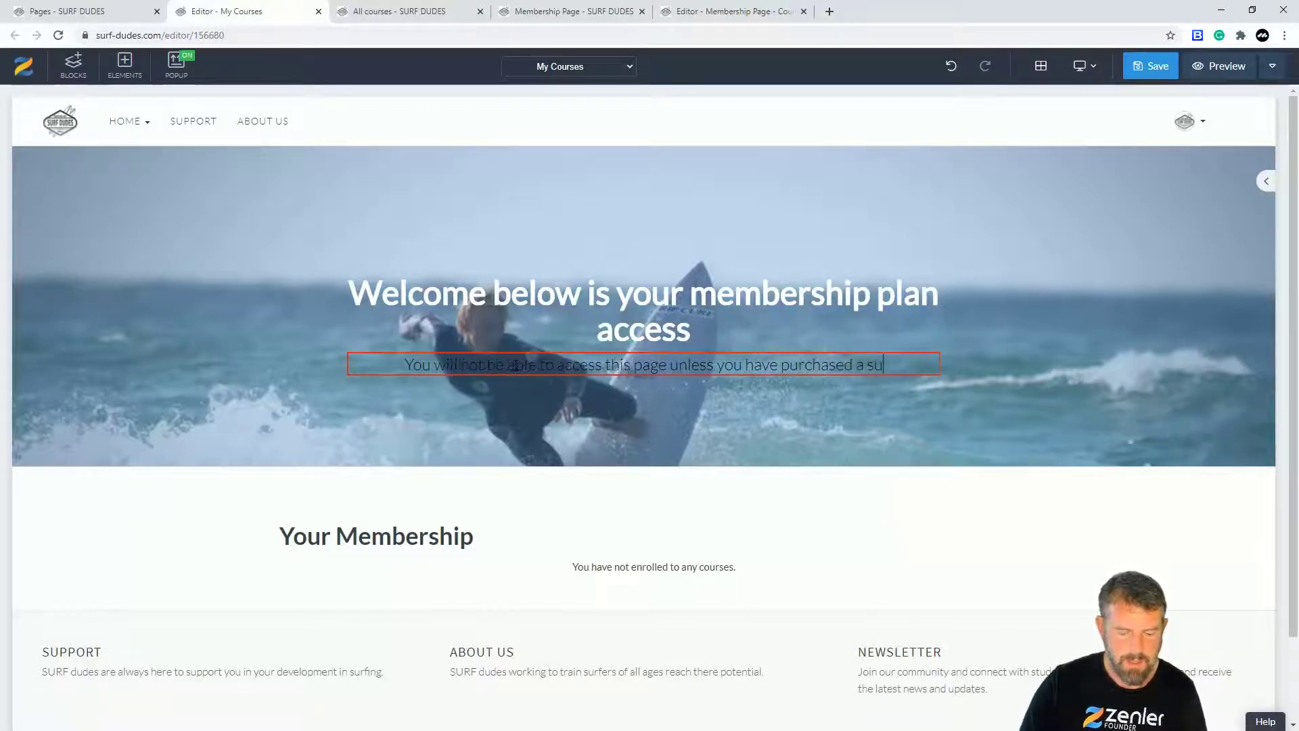
text(bscription)
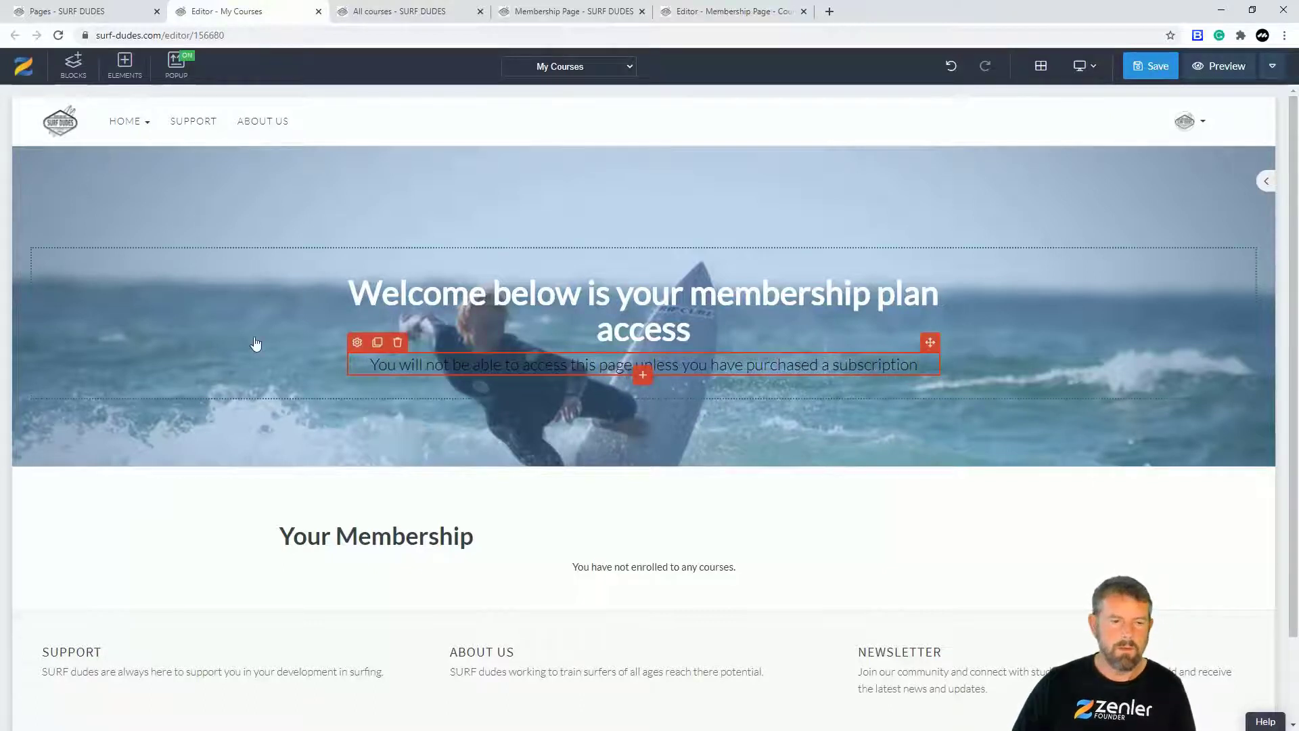
click(88, 198)
Step: Add a near-black overlay at 0.6 opacity over the hero banner image
click(22, 157)
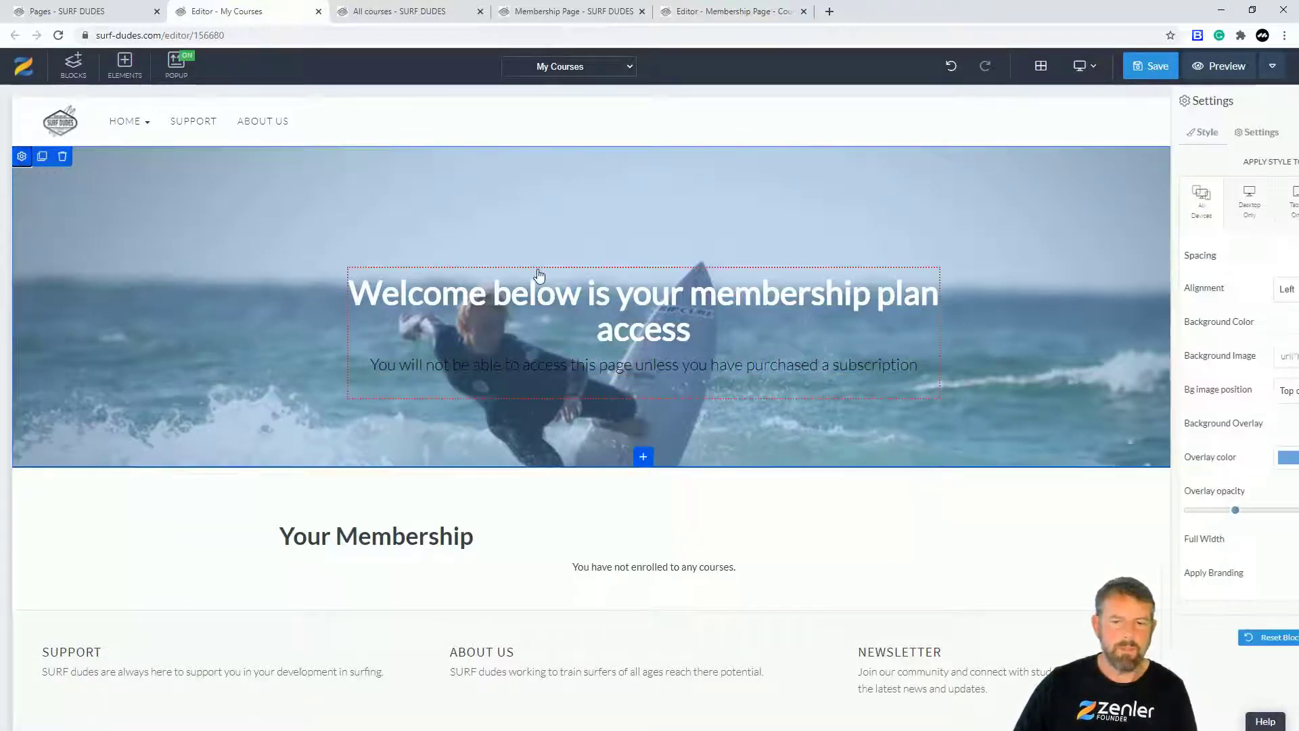
click(1243, 420)
click(1238, 458)
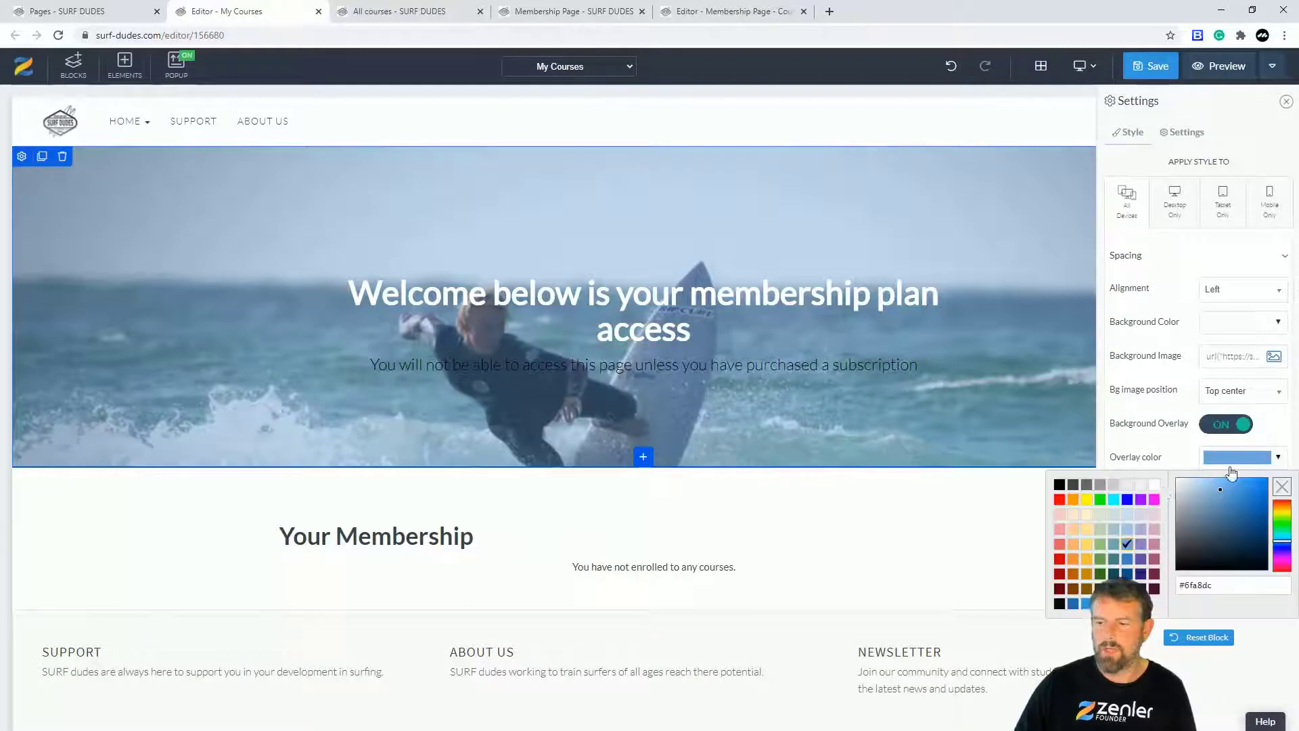
click(1182, 542)
click(1177, 559)
click(1162, 448)
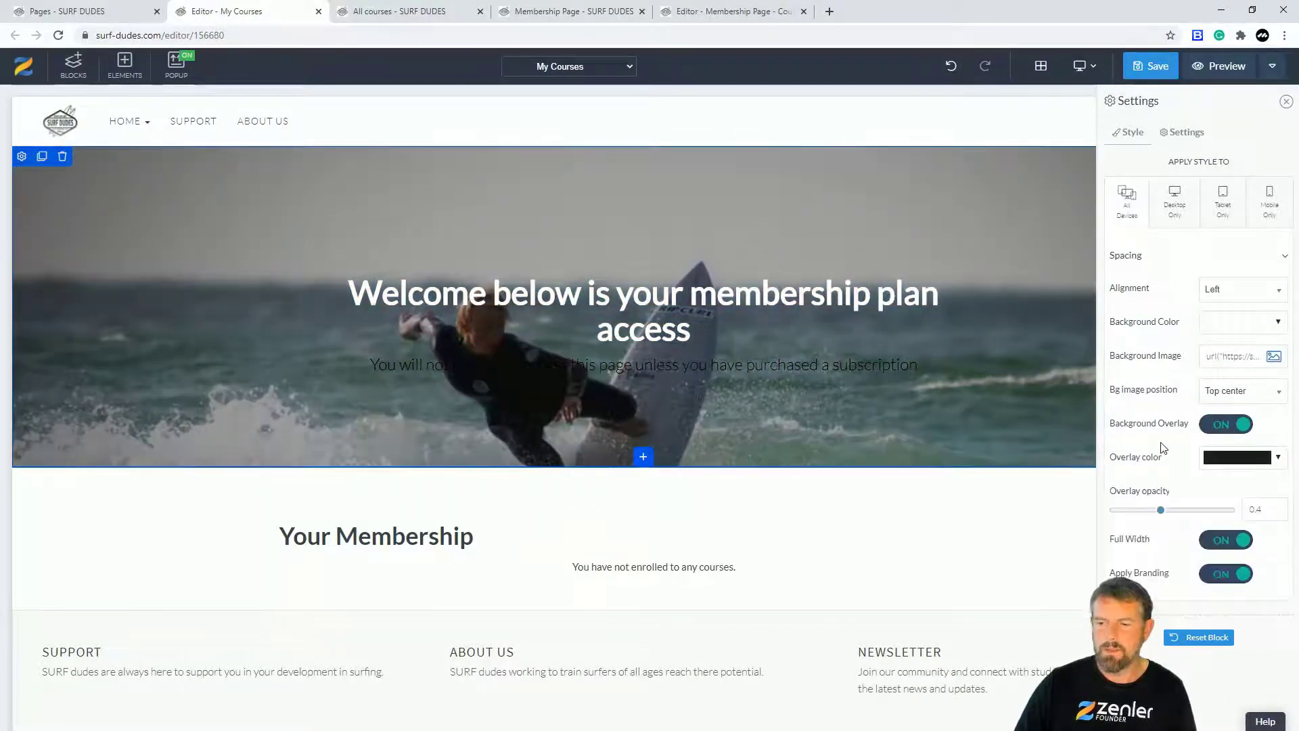
click(1184, 511)
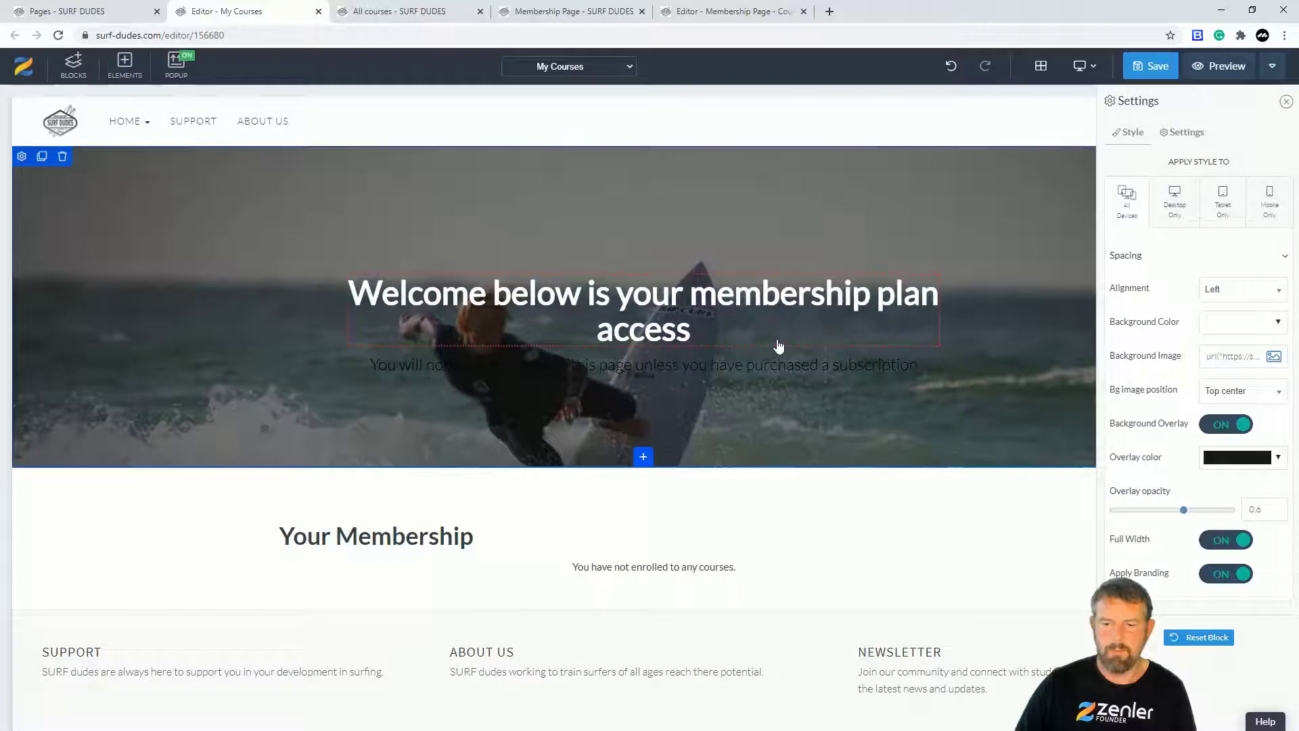
Step: Make the banner subtitle text white
click(771, 376)
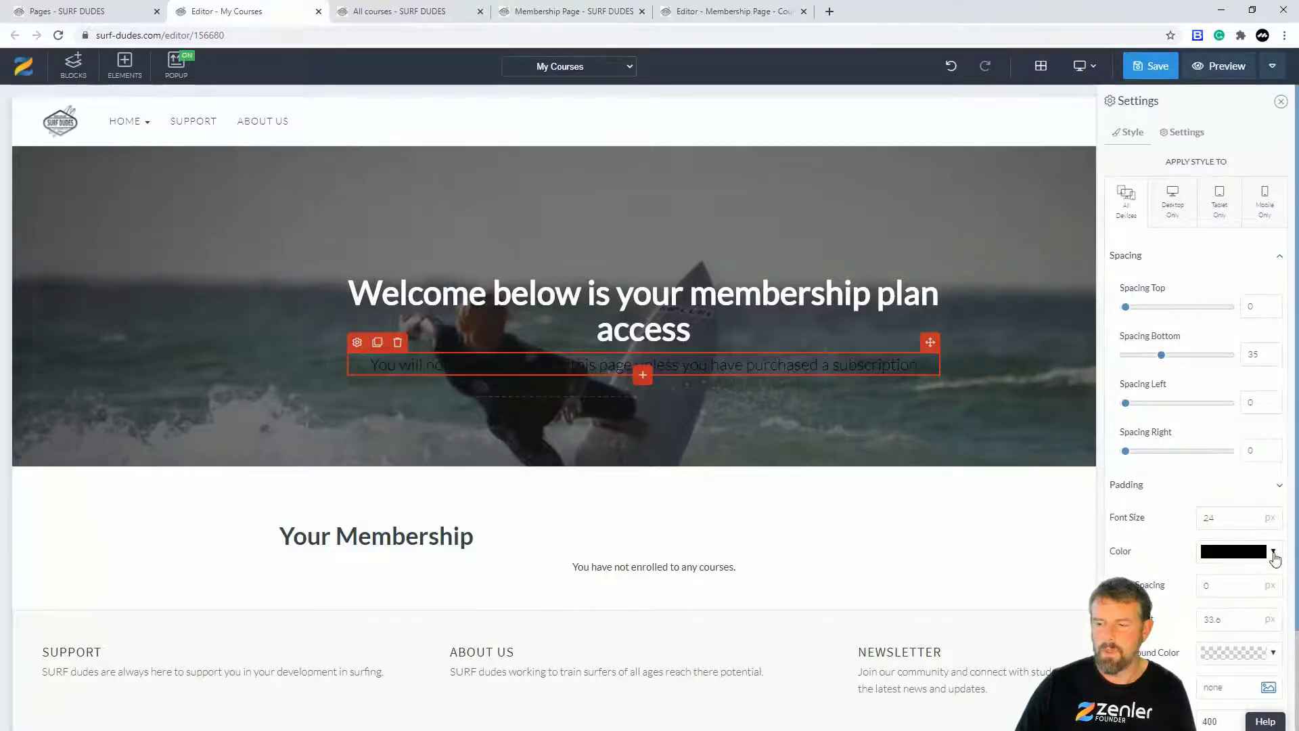
click(1275, 553)
click(1154, 578)
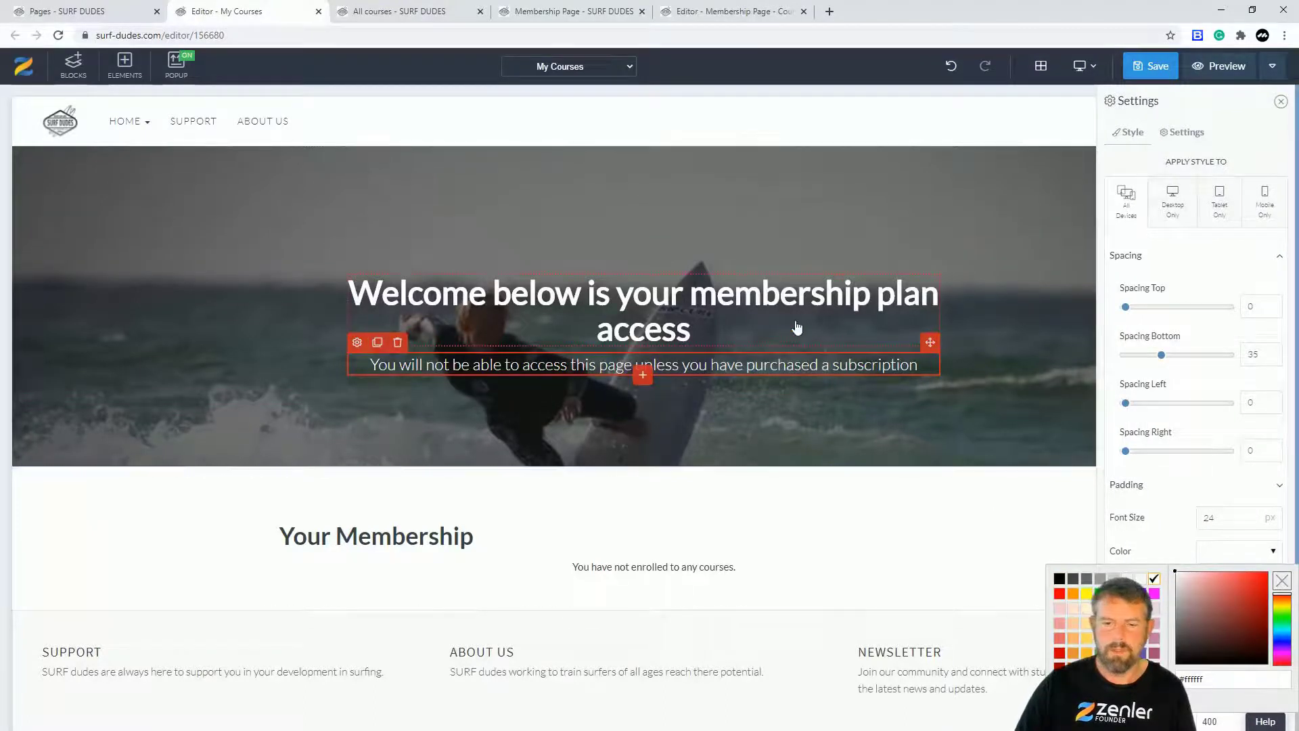
click(189, 498)
Step: Set the hero row's left and right spacing to 0 and save the page
click(439, 316)
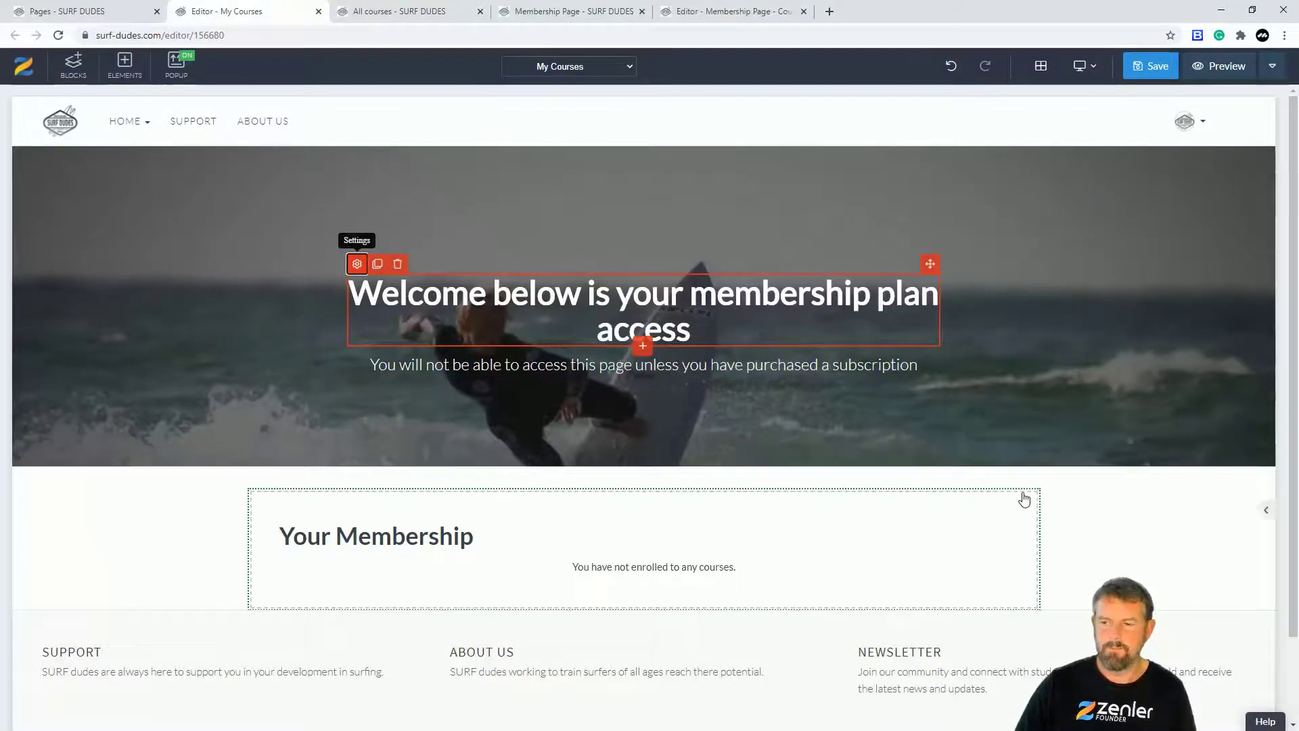
scroll(1189, 526, down, 3)
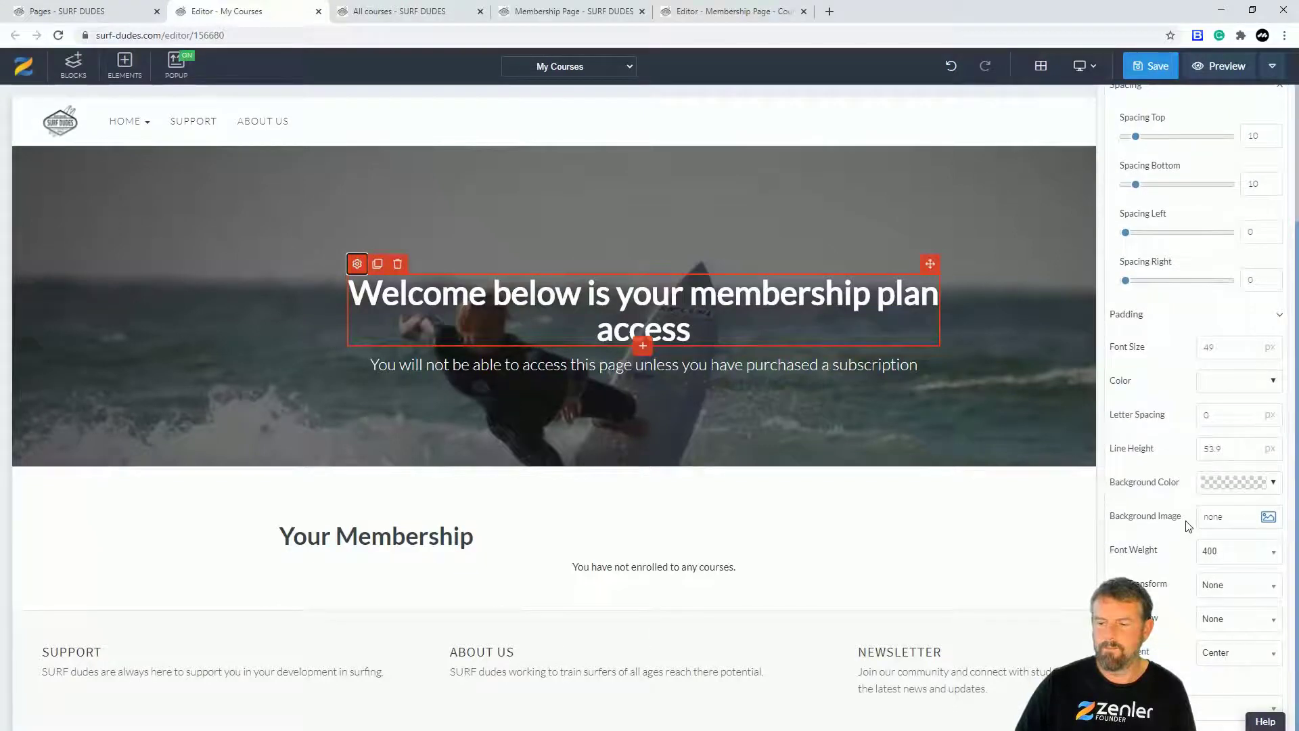
click(351, 365)
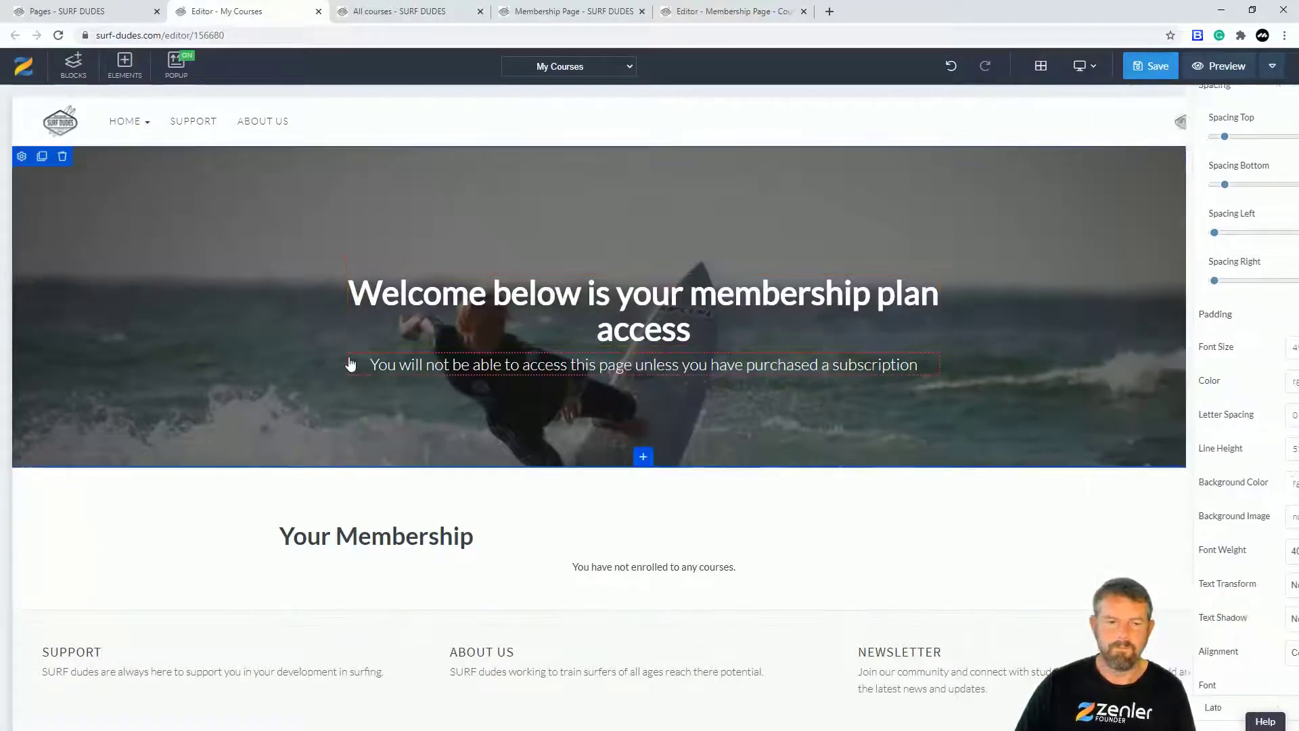
click(21, 157)
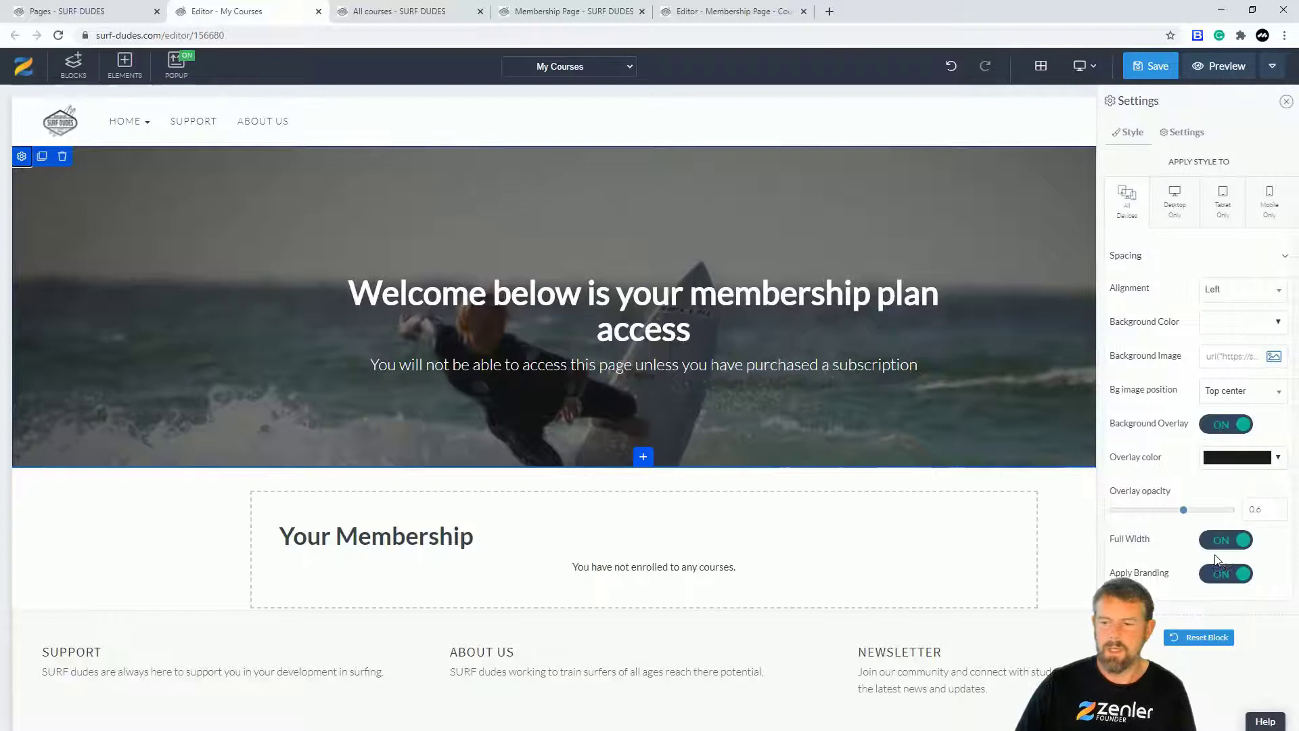
click(716, 327)
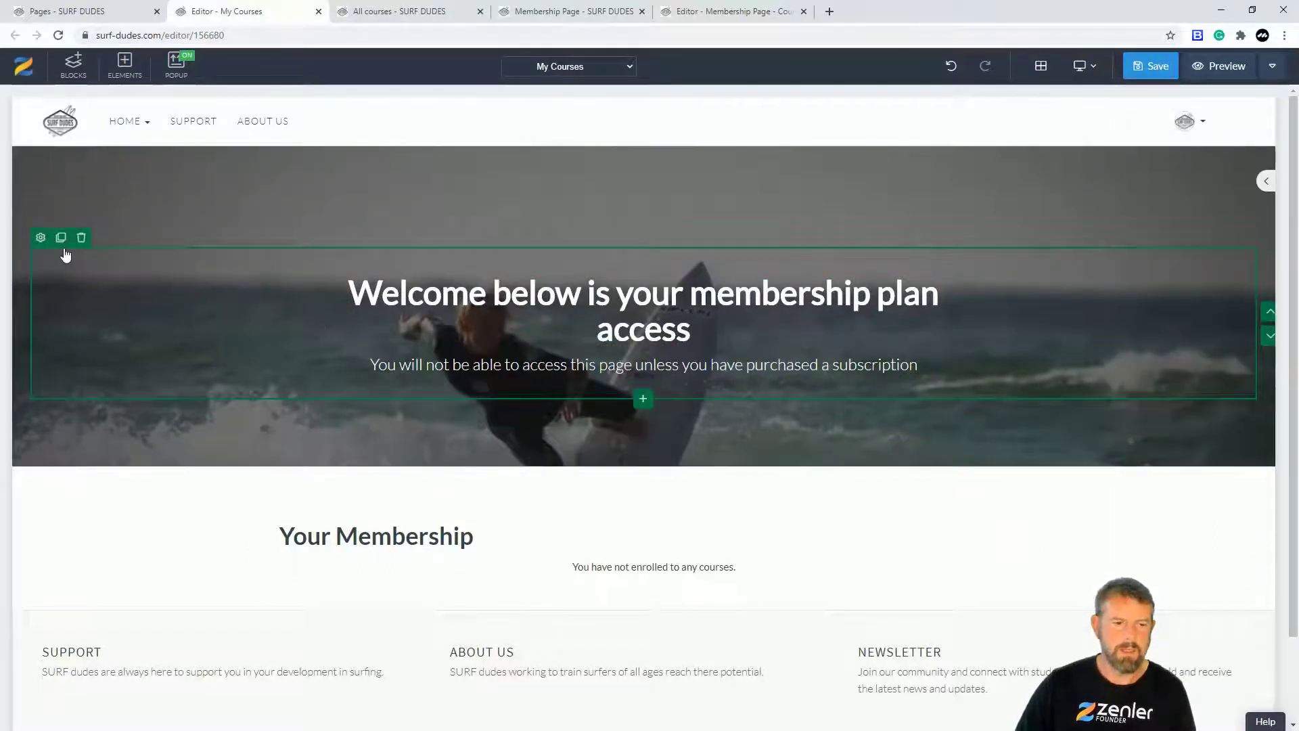
click(40, 238)
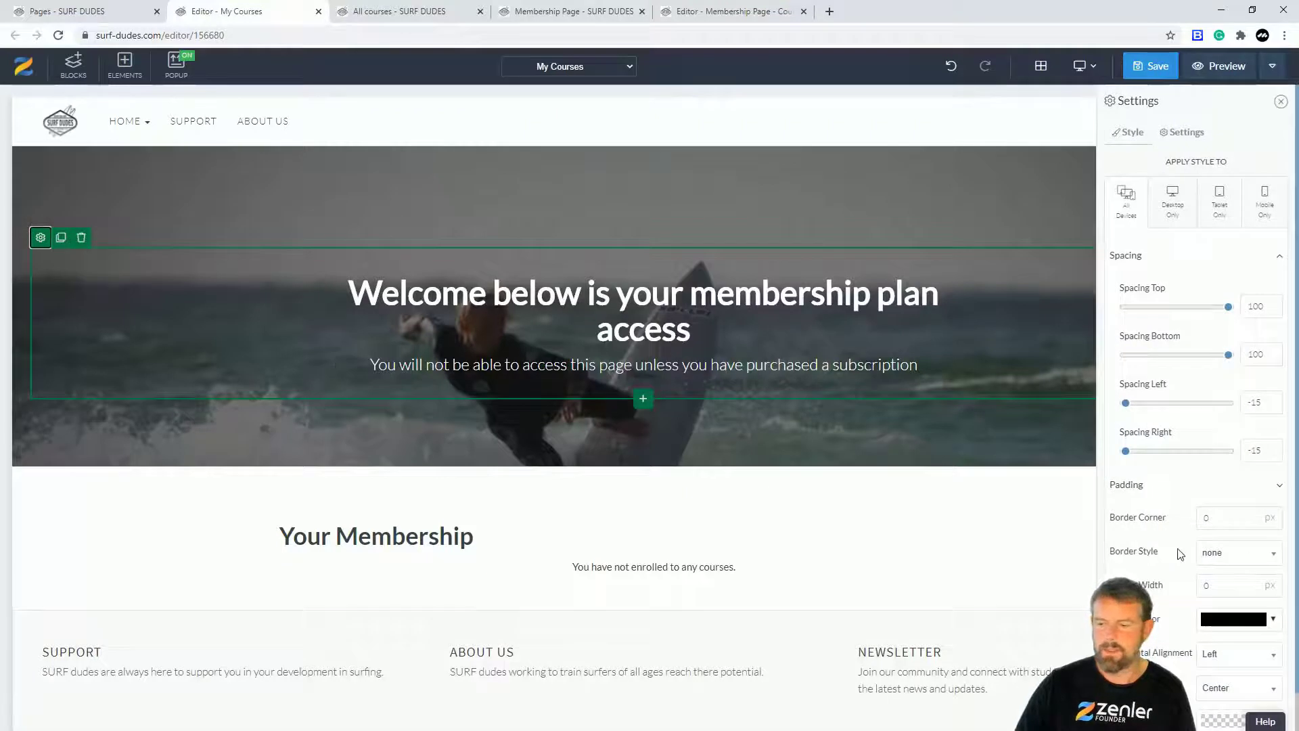
scroll(1182, 554, down, 1)
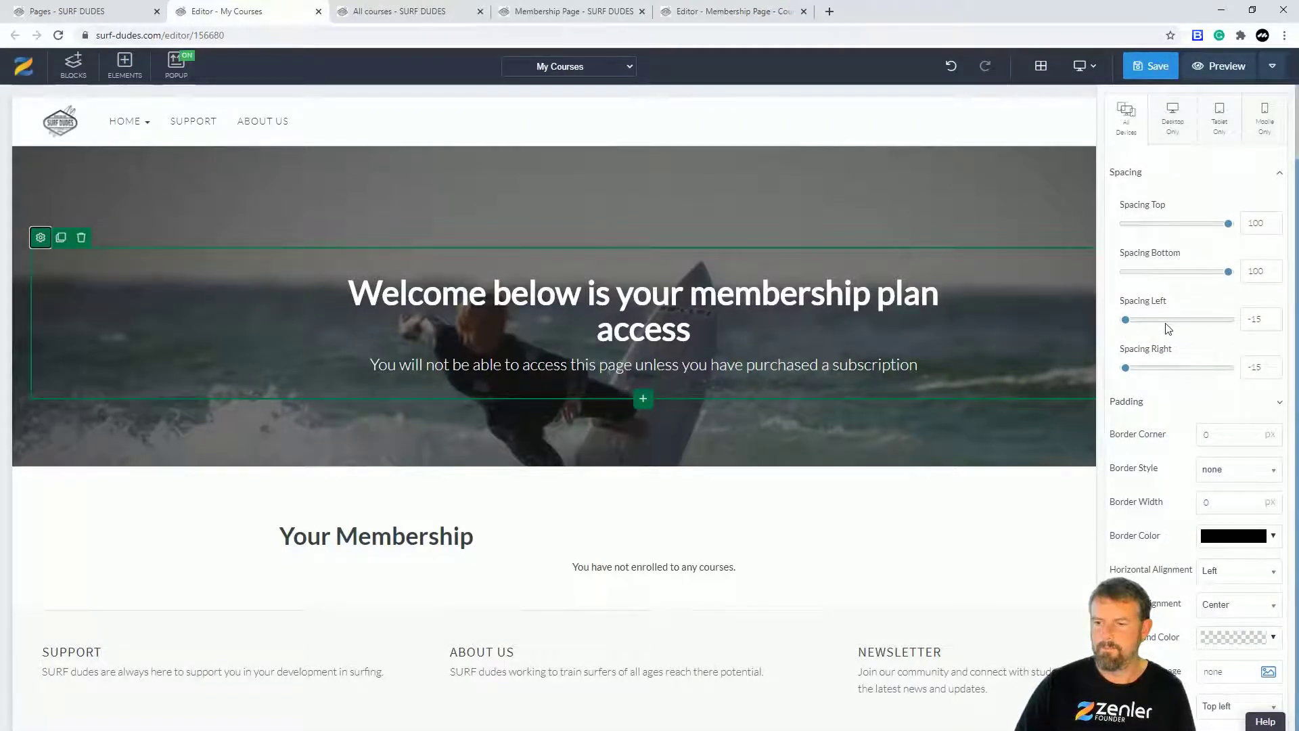
drag(1127, 324, 1115, 325)
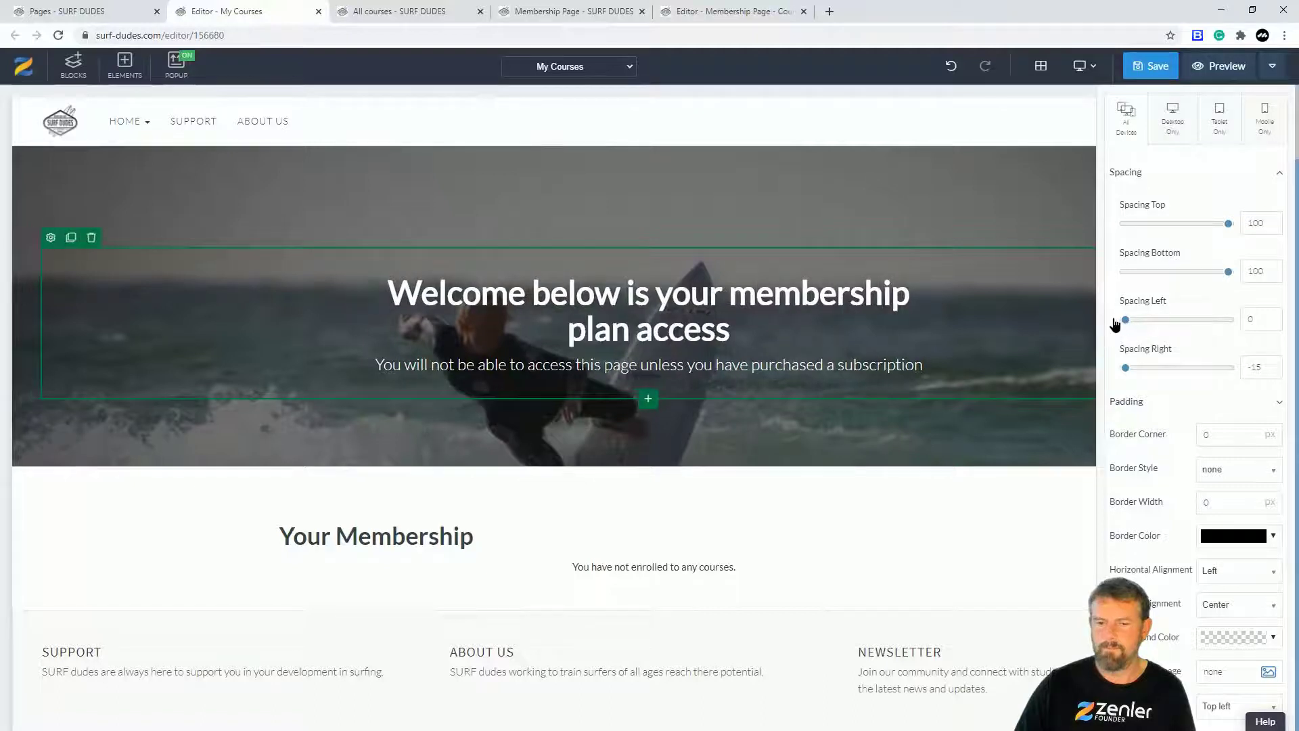
drag(1123, 373, 1109, 385)
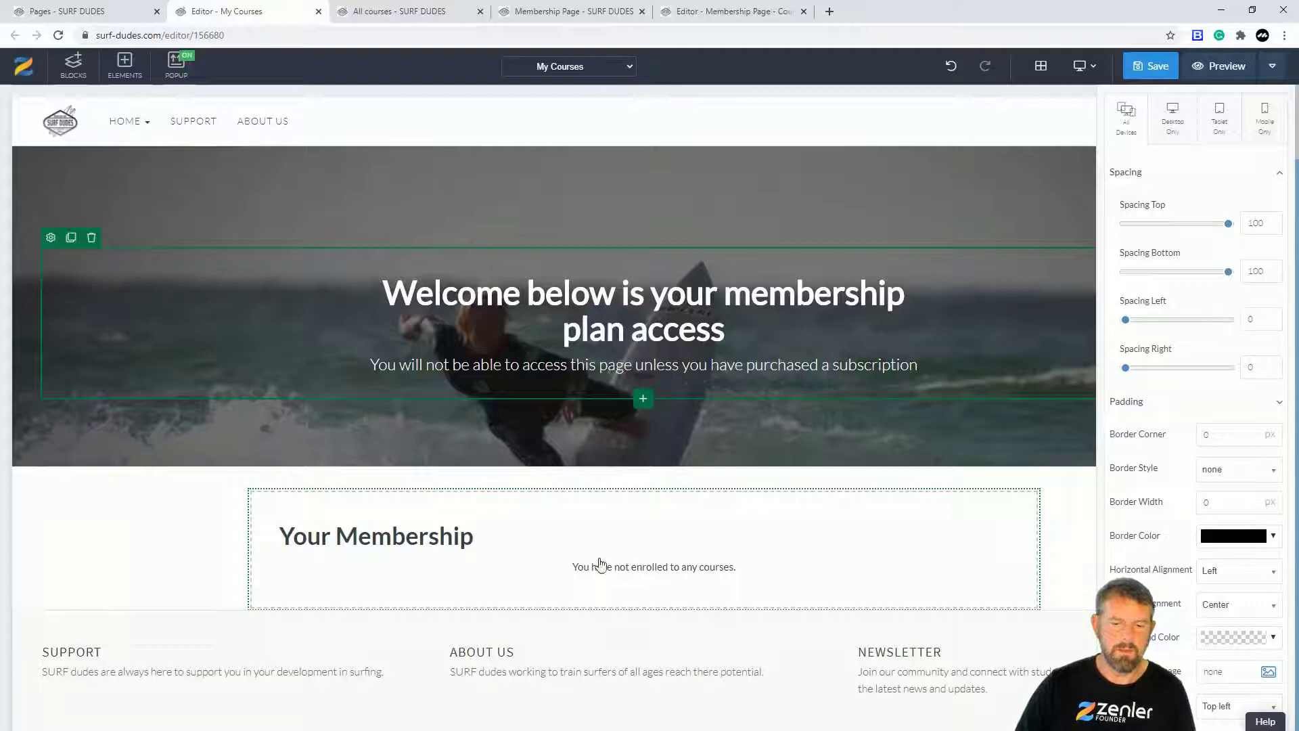
key(ctrl+s)
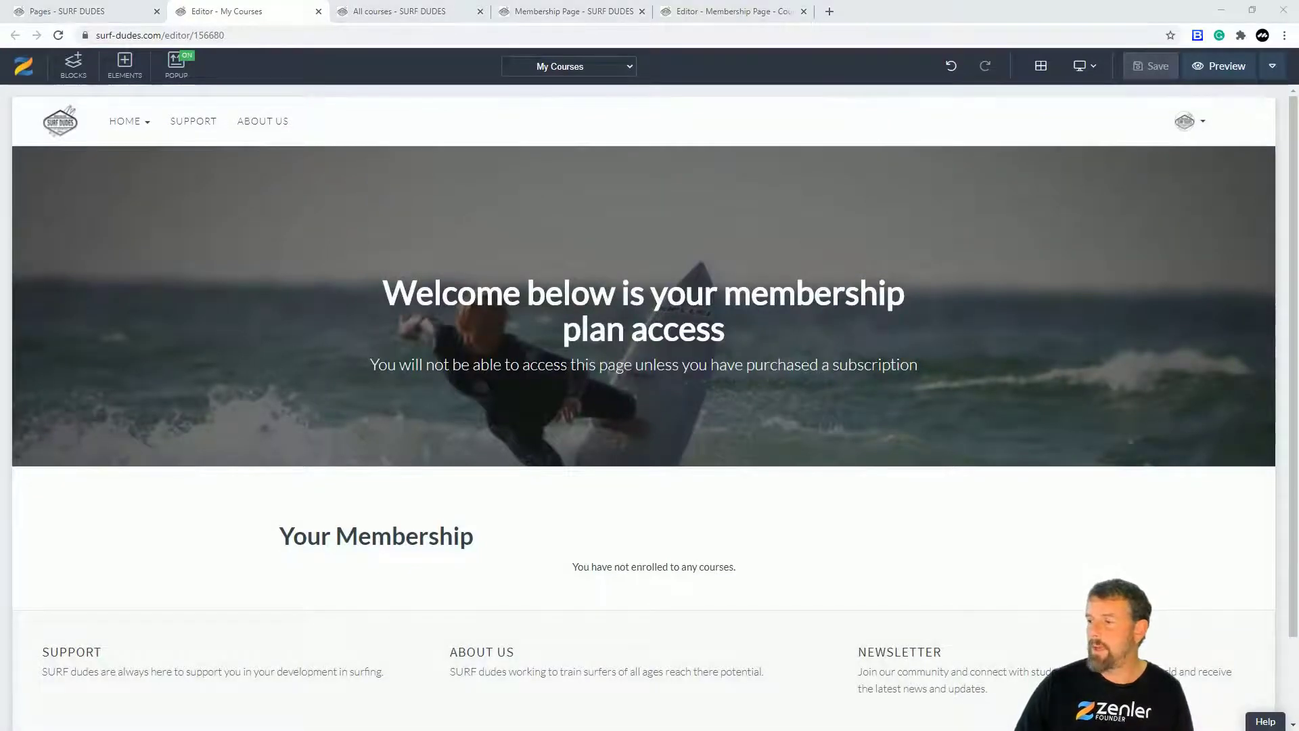
Step: Reload the student's My Courses page in the incognito window to see the updated banner
key(alt+Tab)
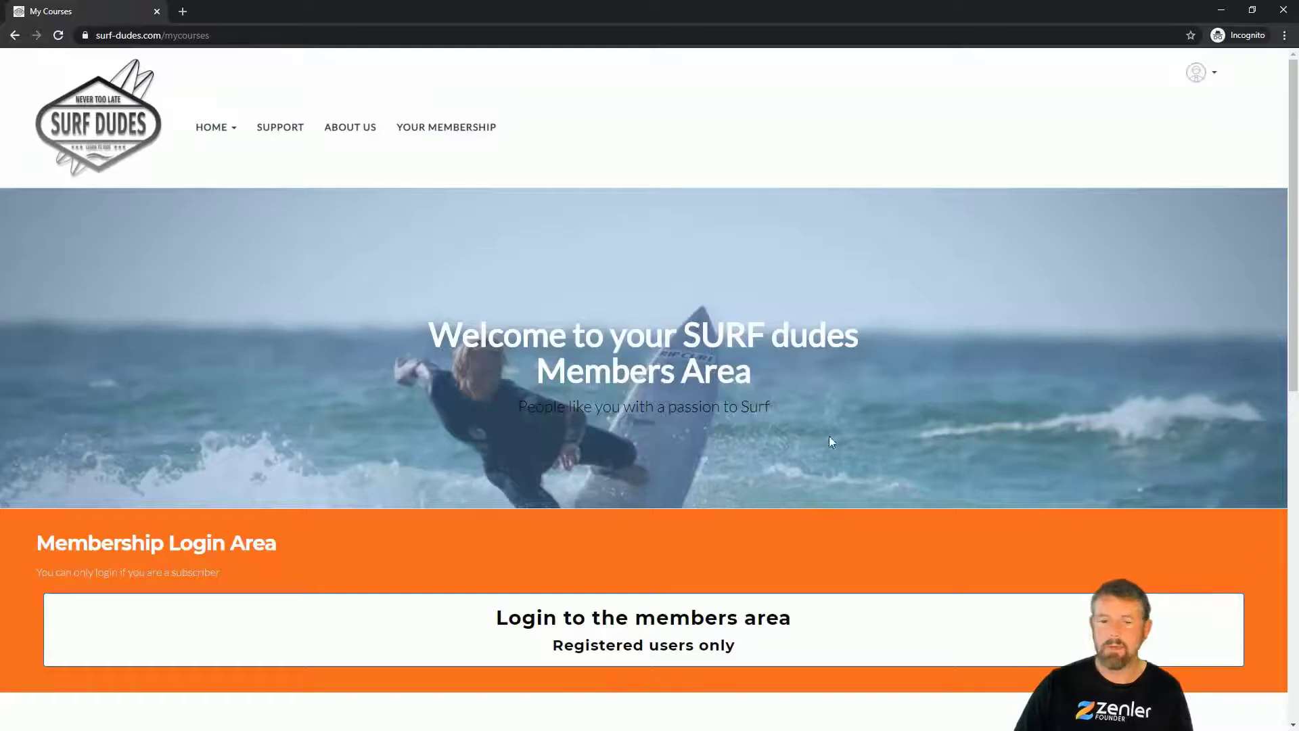
click(59, 36)
scroll(739, 322, down, 2)
scroll(725, 323, up, 2)
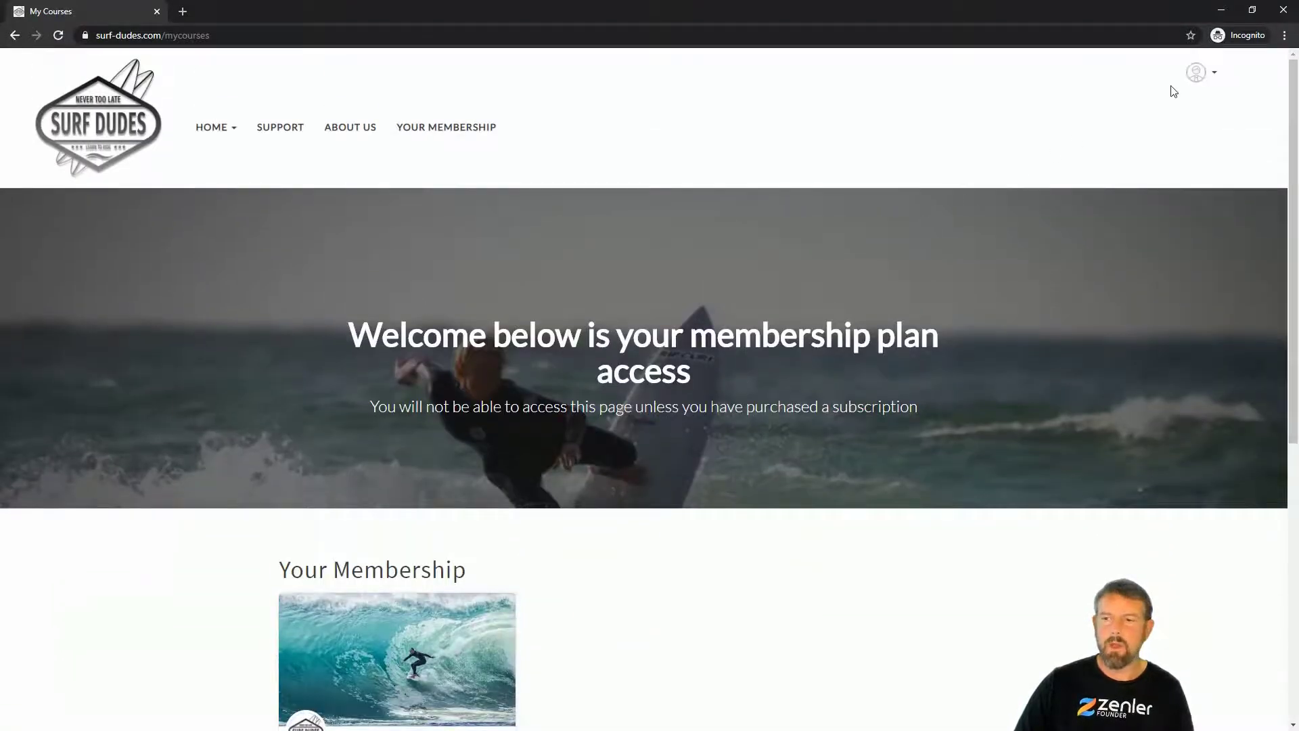
Step: Log out of the student account and open the Membership Page course's £25-per-month sales page
click(1216, 75)
click(1107, 153)
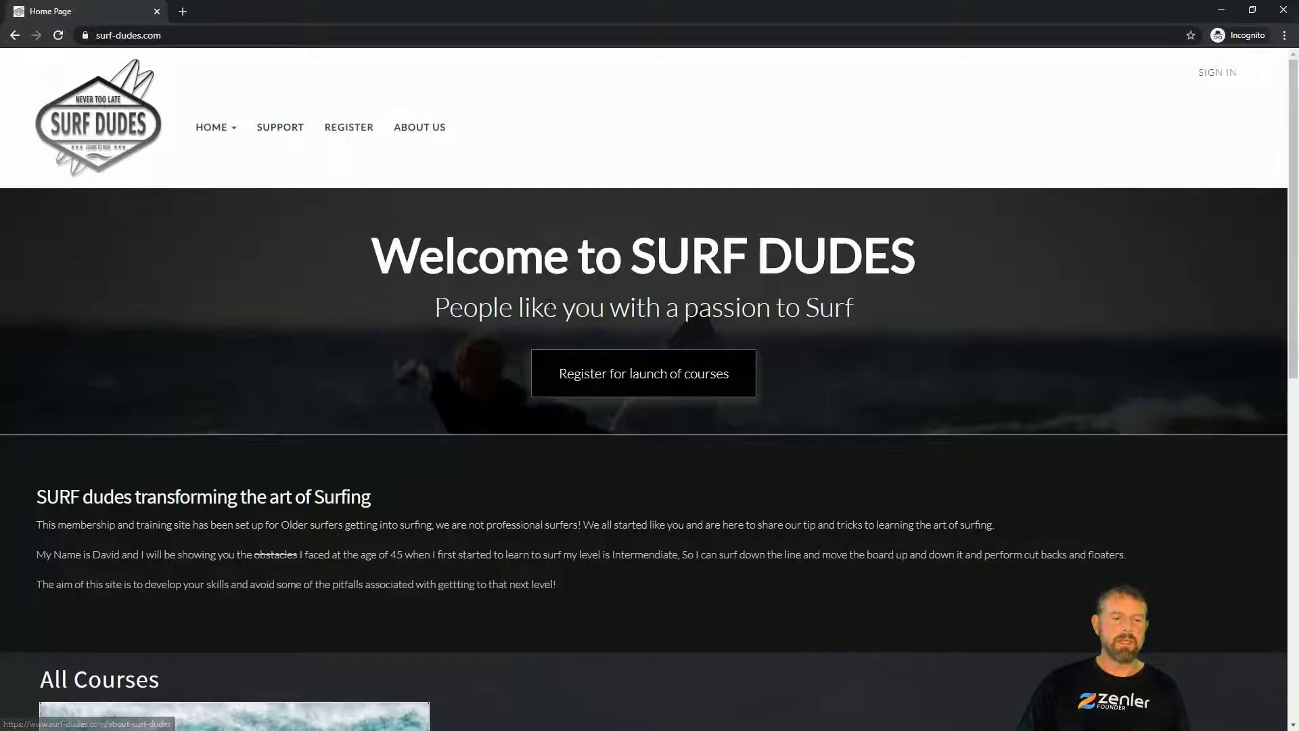
scroll(424, 371, down, 4)
scroll(122, 465, down, 3)
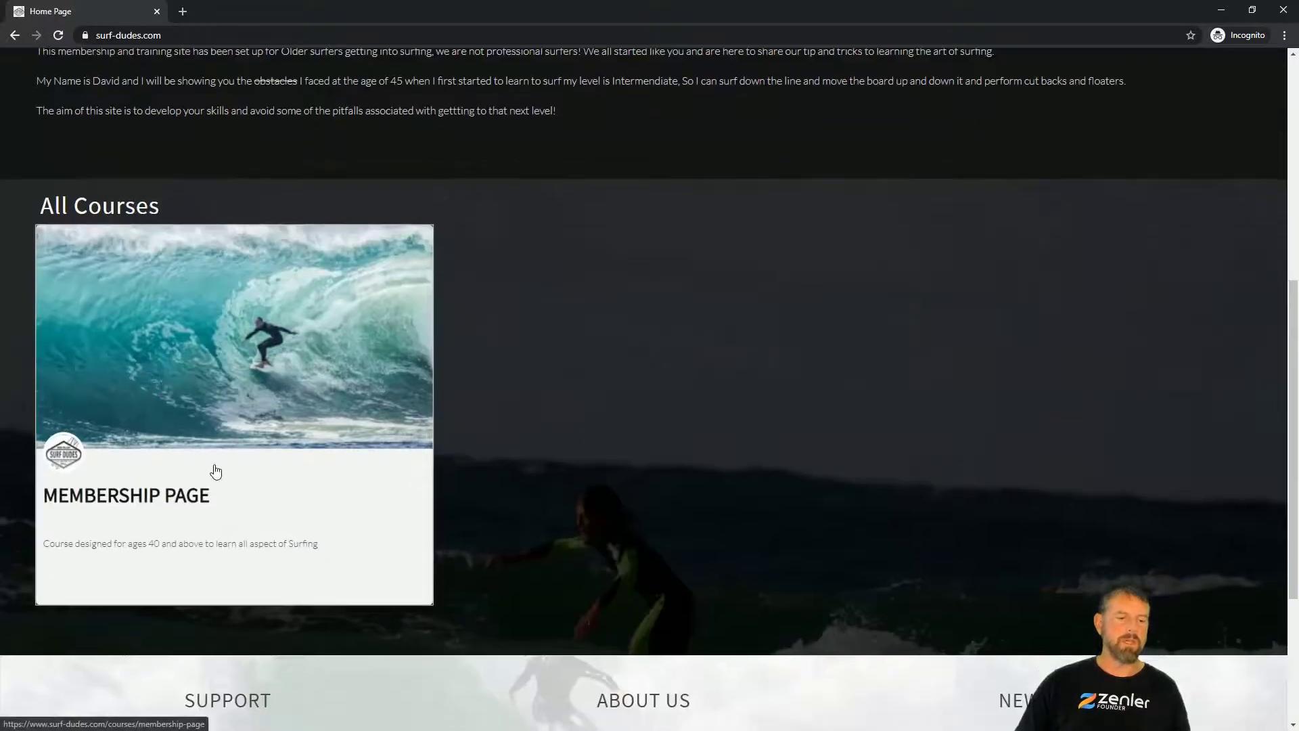
click(185, 373)
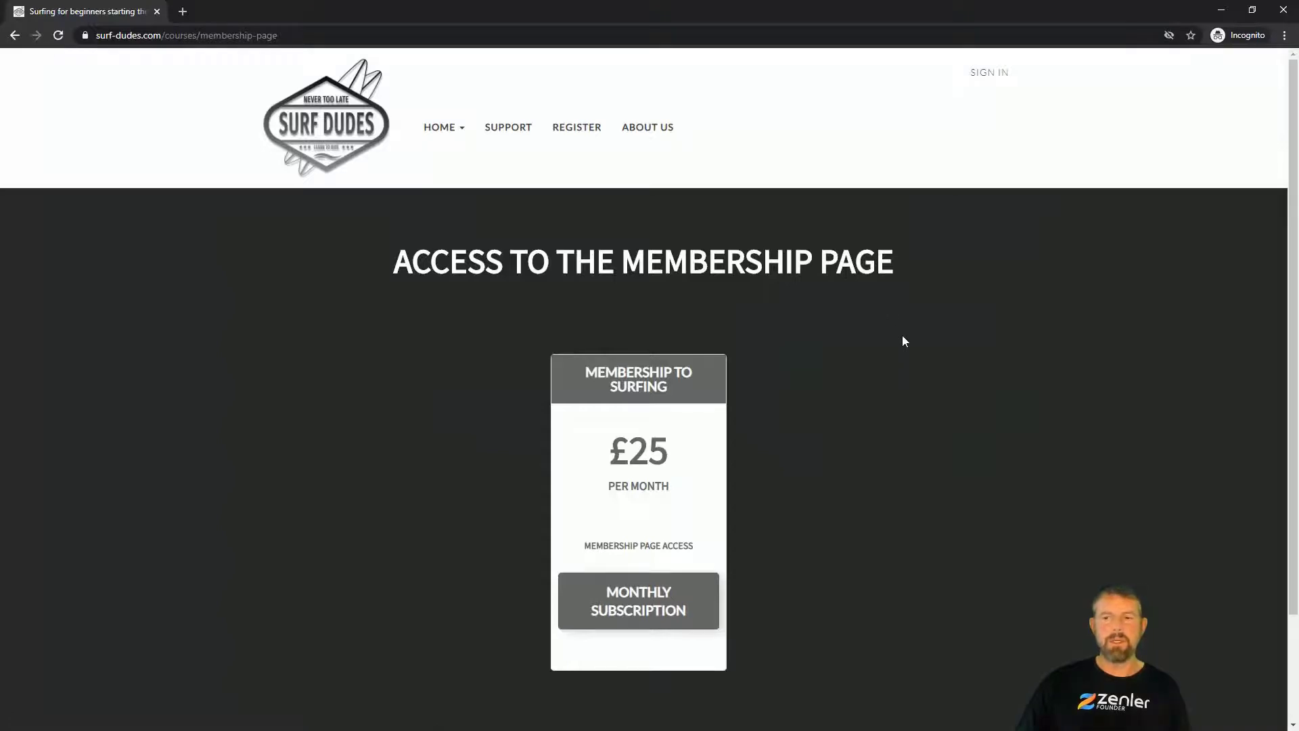
Step: Review the £25/month Monthly Subscription checkout, return to the pricing page, and minimize the incognito window
click(626, 599)
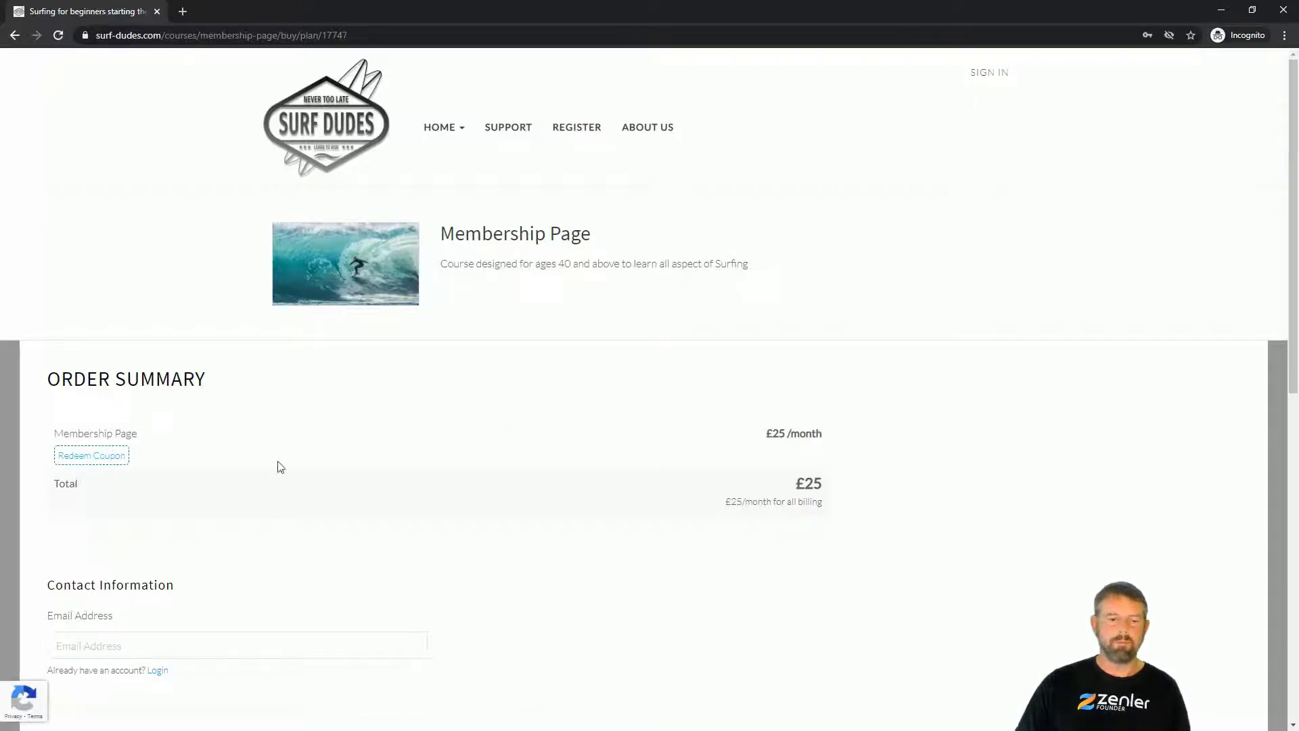
scroll(423, 463, down, 8)
scroll(428, 463, up, 8)
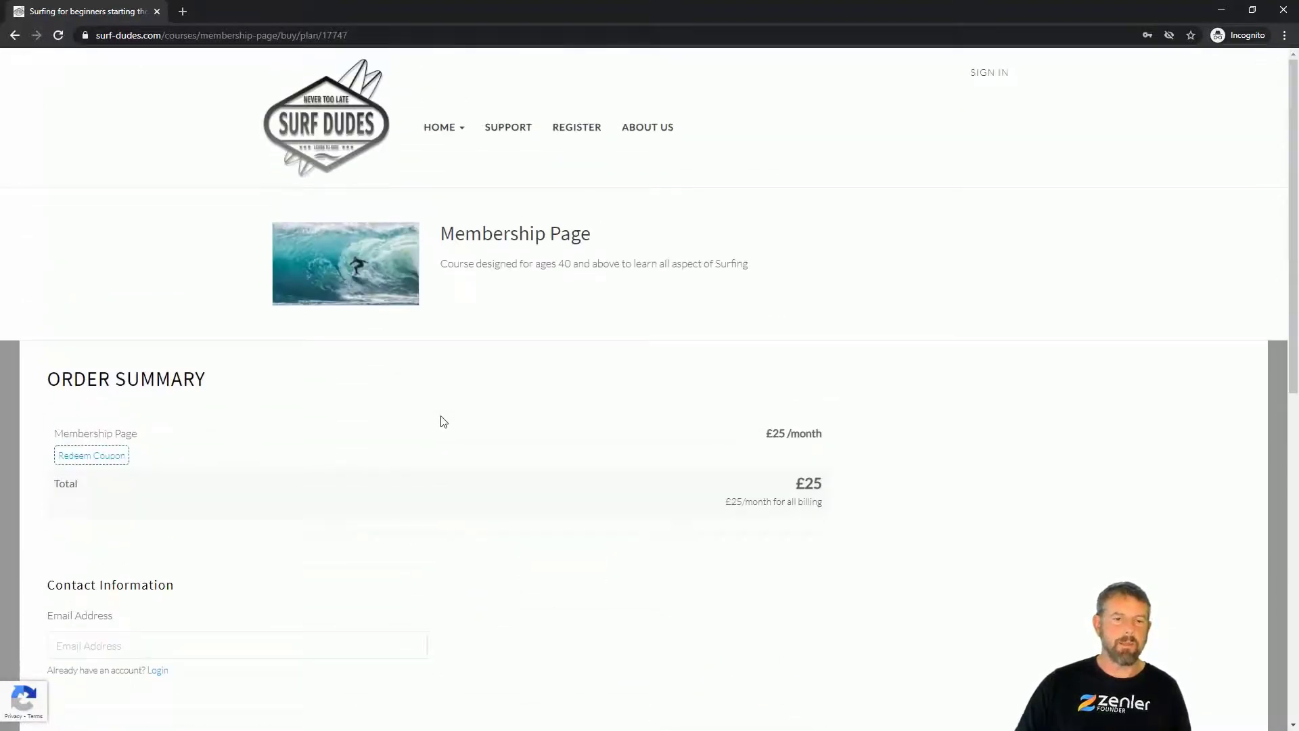
click(15, 36)
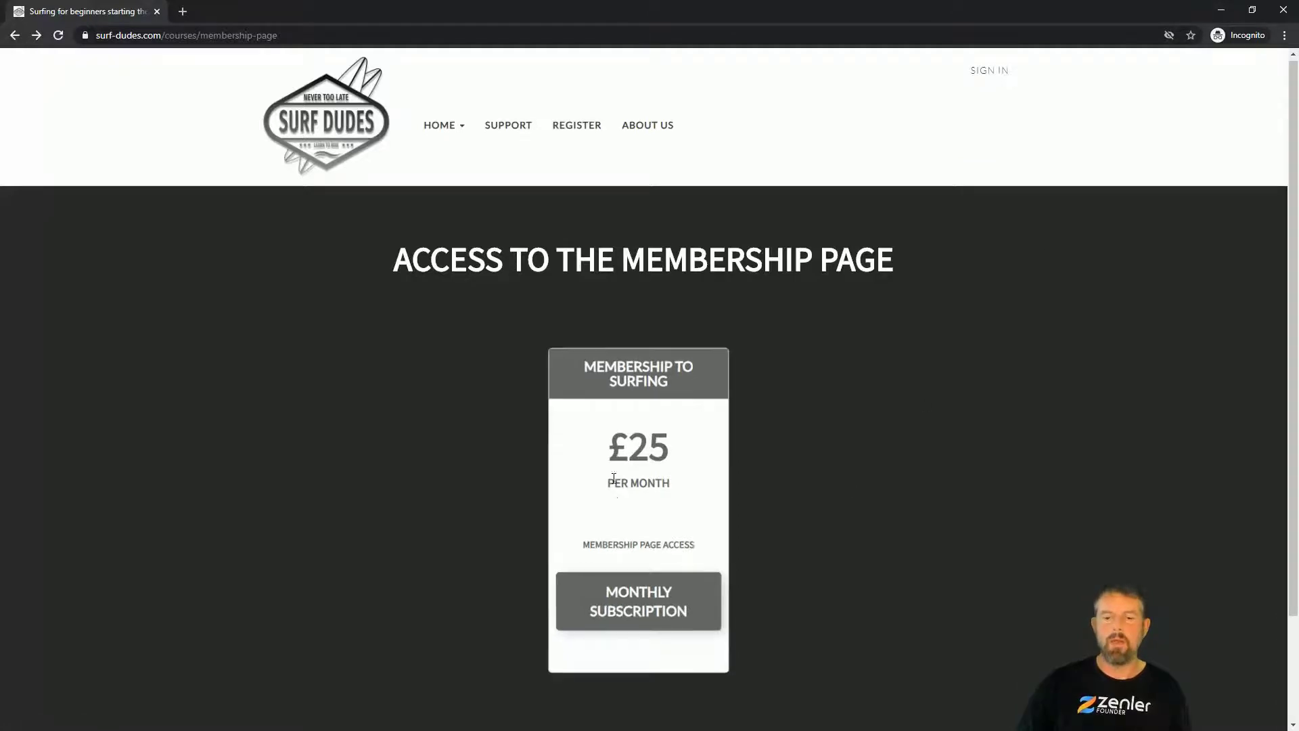
click(1222, 12)
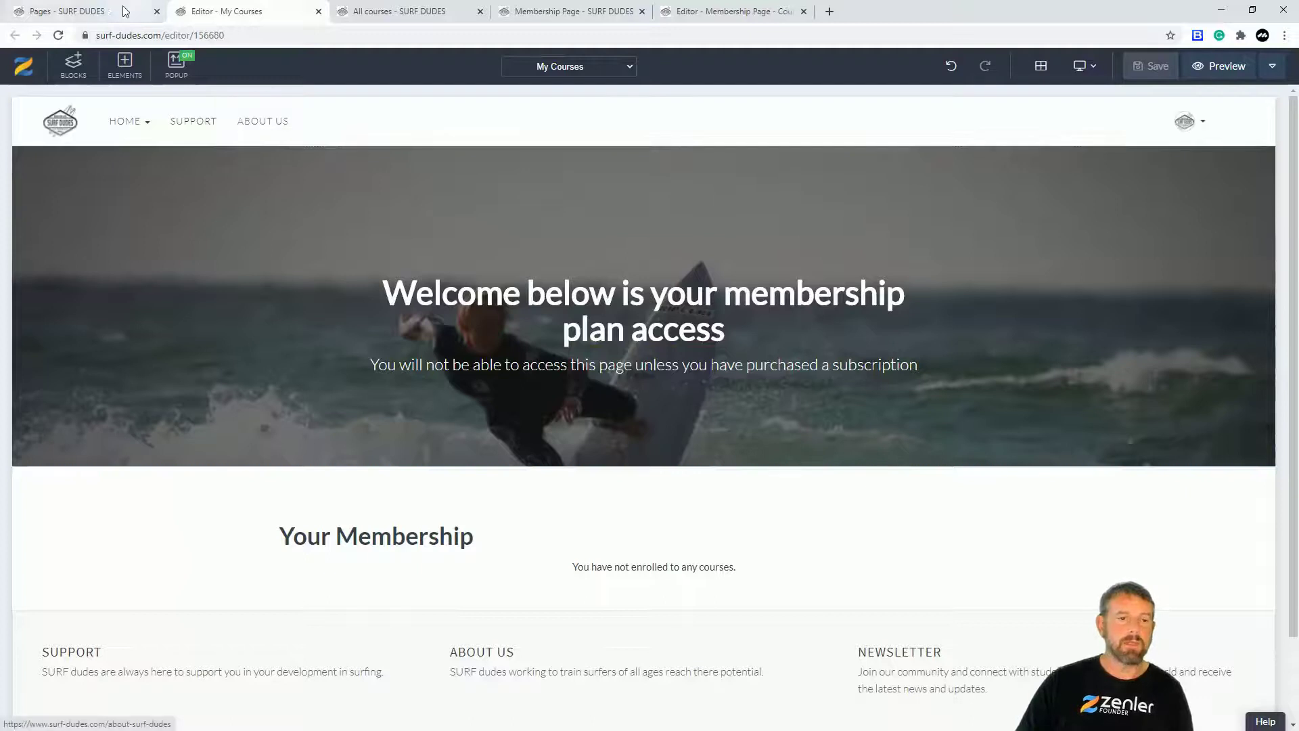
Step: Close the Membership Page editor, funnel view, All courses and My Courses tabs
click(767, 9)
click(804, 12)
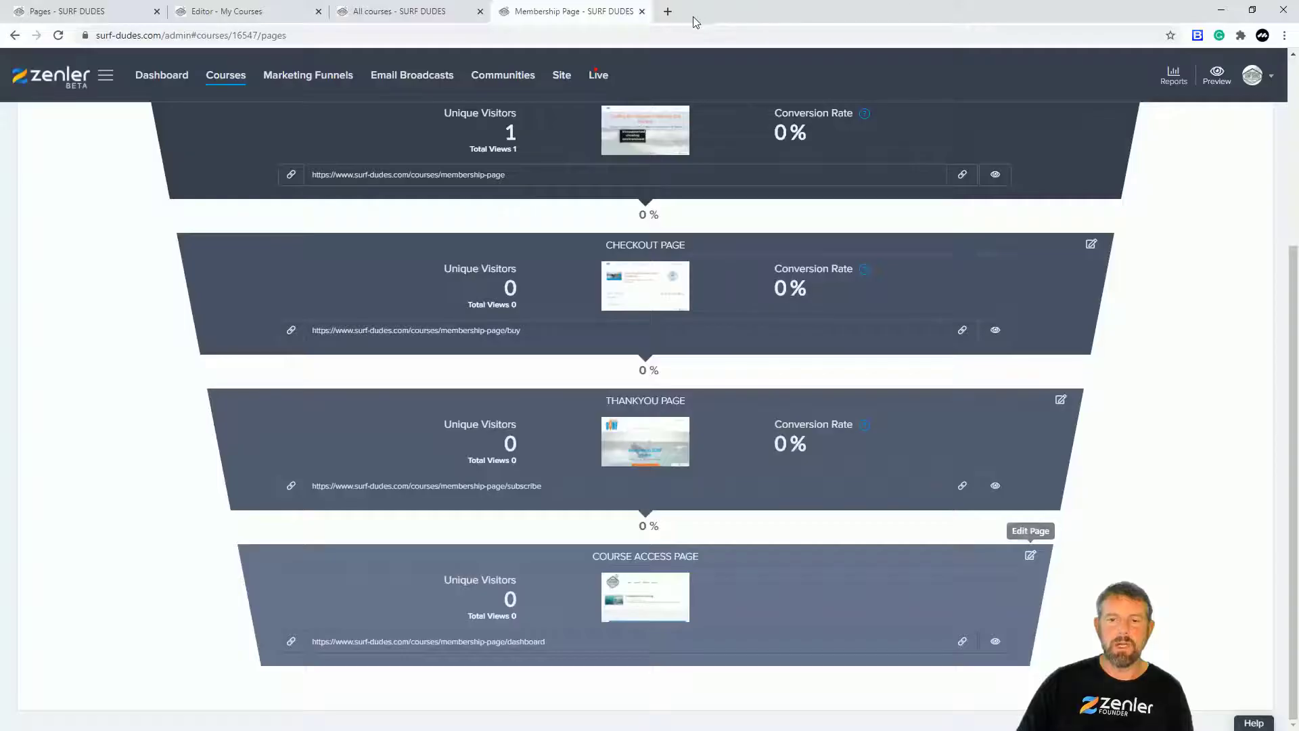
click(643, 11)
click(480, 12)
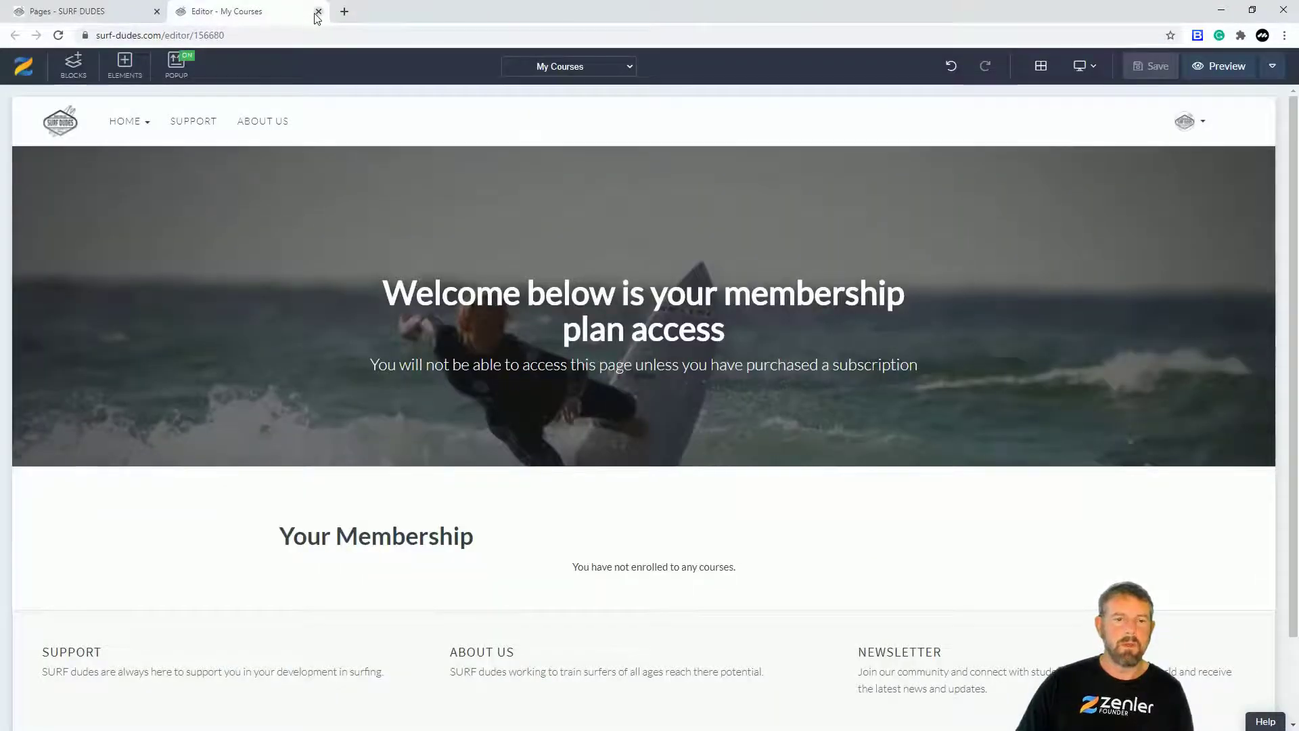
click(318, 12)
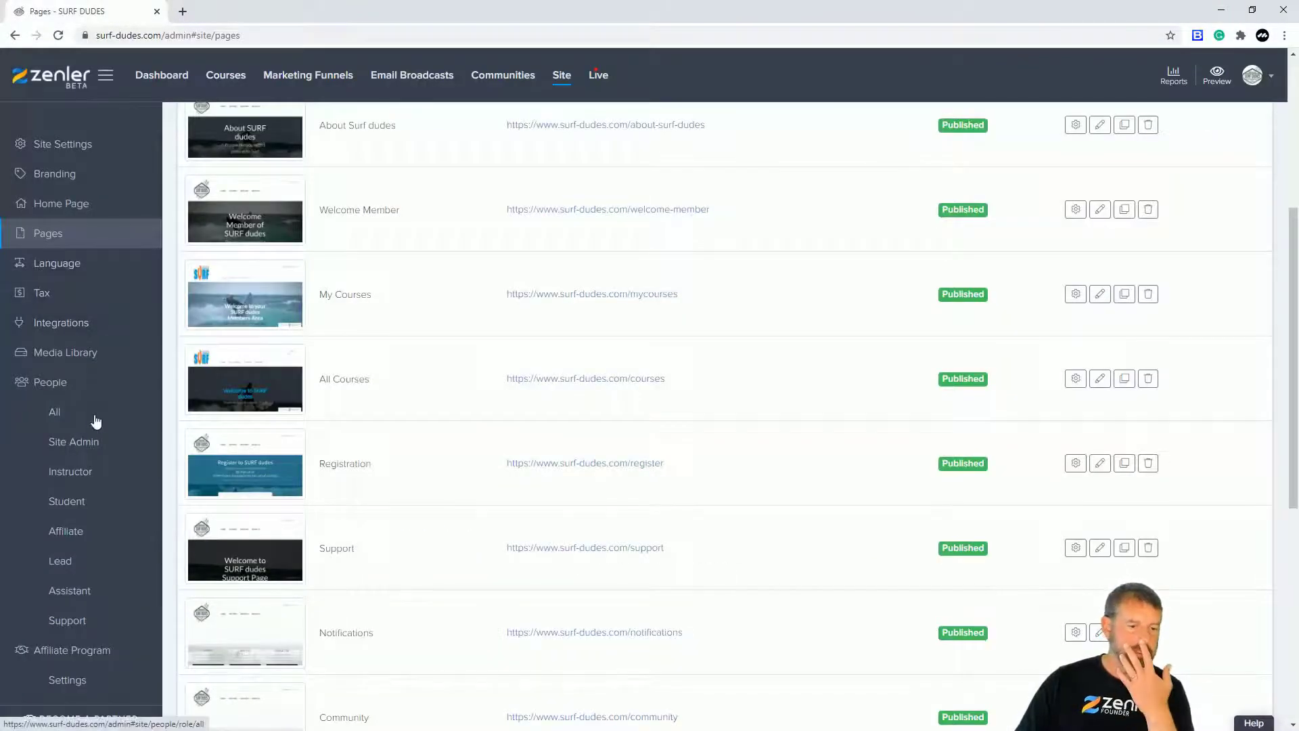
Step: Copy the test student's e-mail and confirm their Courses tab shows no enrolments, then return to incognito
click(74, 502)
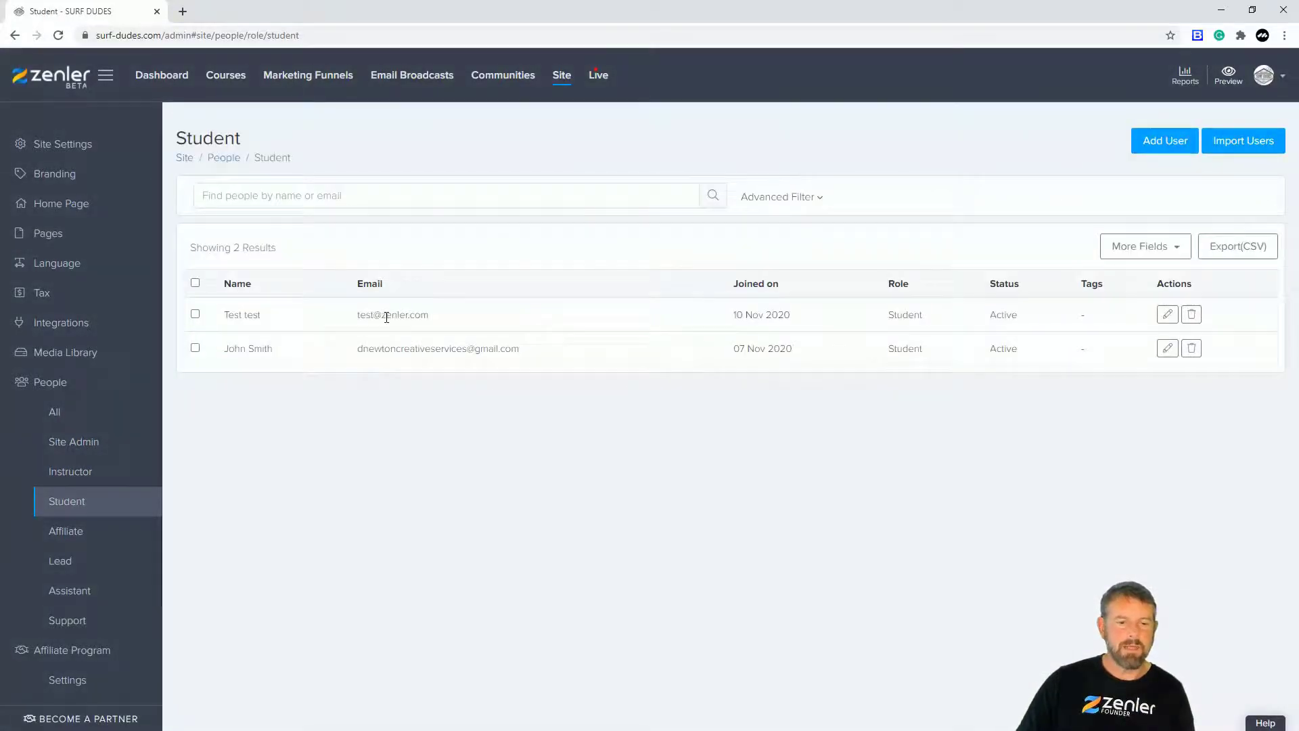
drag(441, 318, 355, 319)
key(ctrl+c)
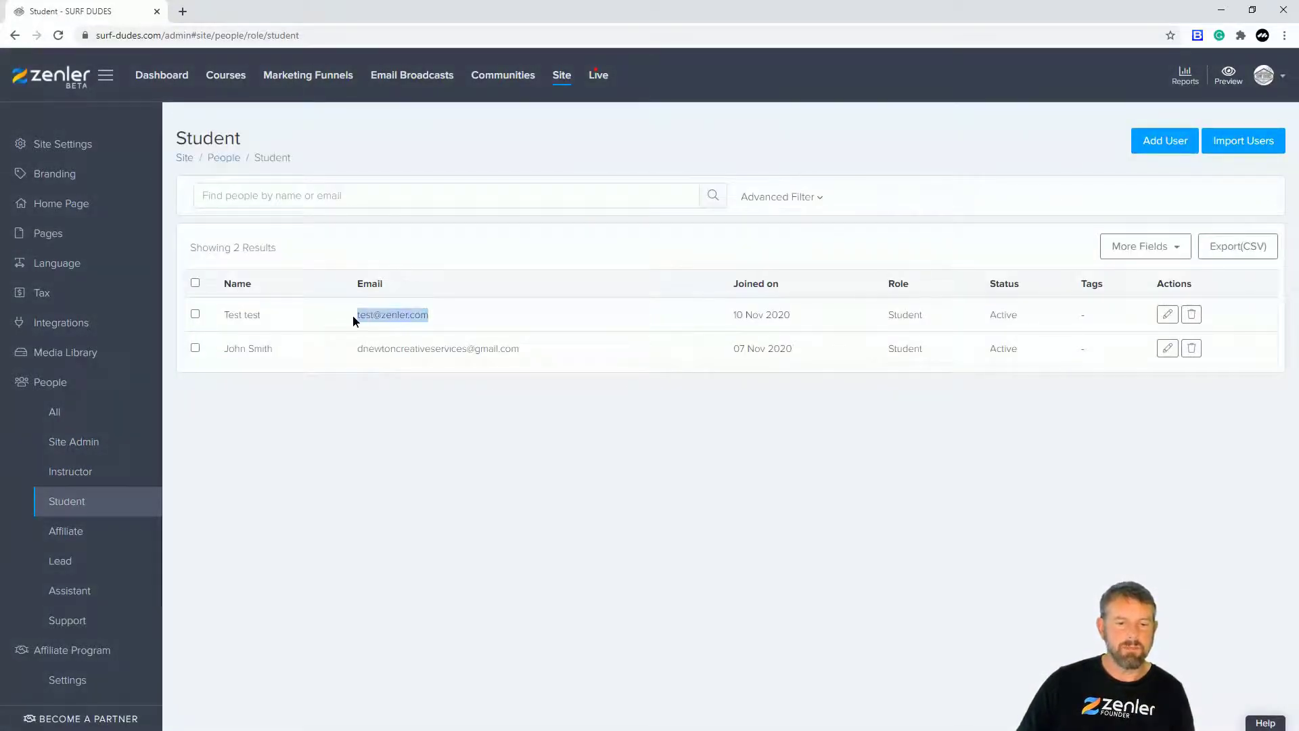
click(1168, 314)
click(334, 200)
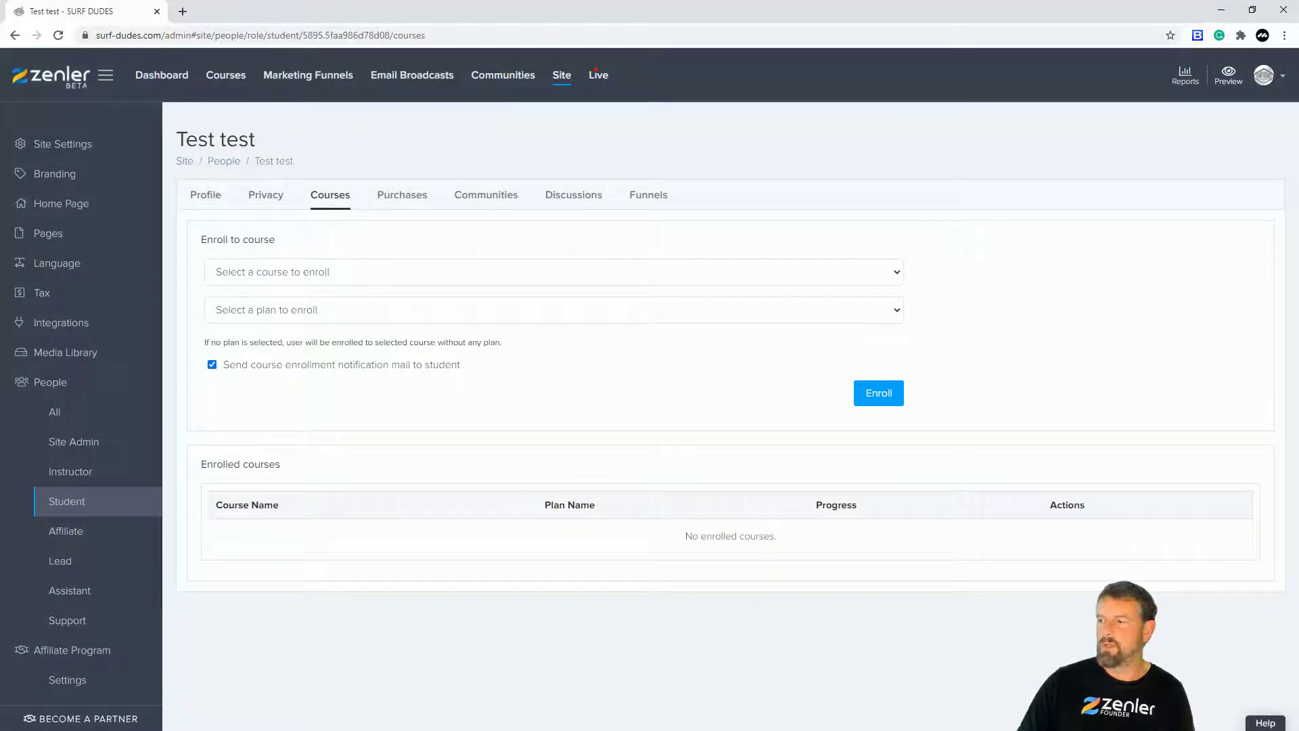
key(alt+Tab)
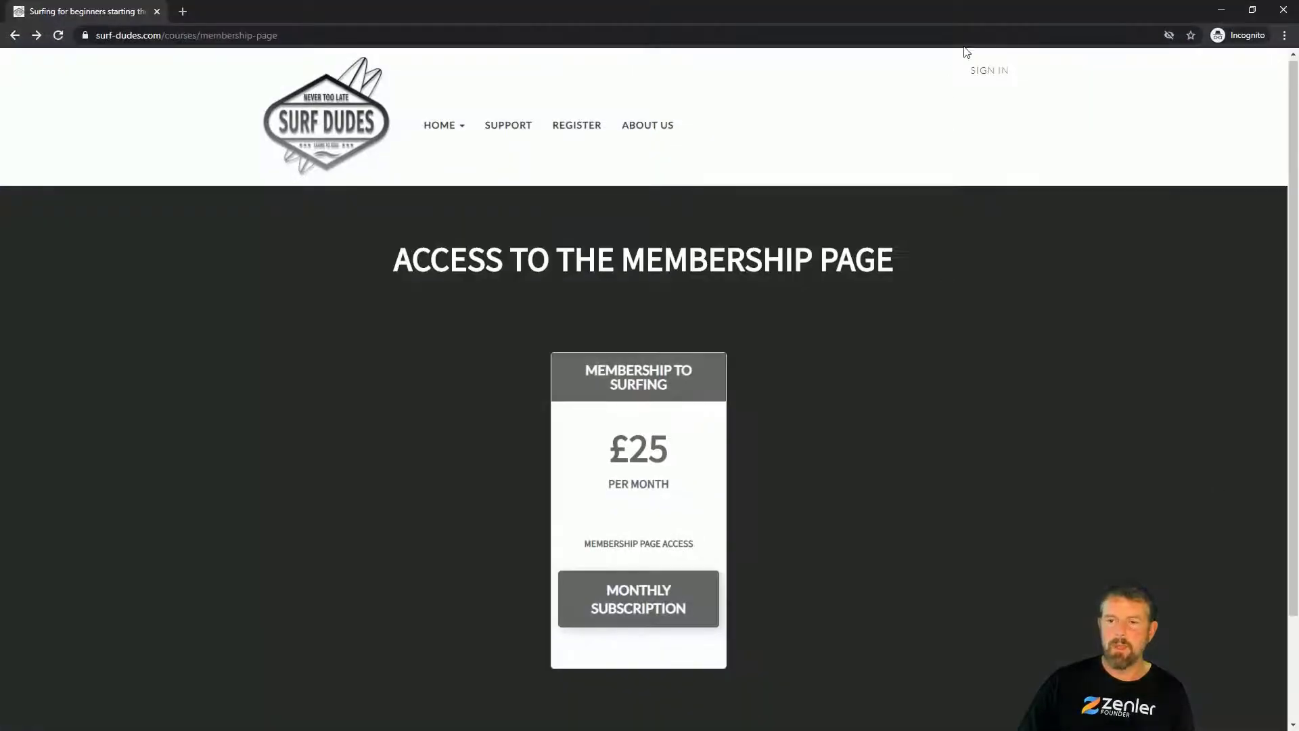
Step: Log in on the site's sign-in page with the test student's pasted e-mail and password
click(988, 71)
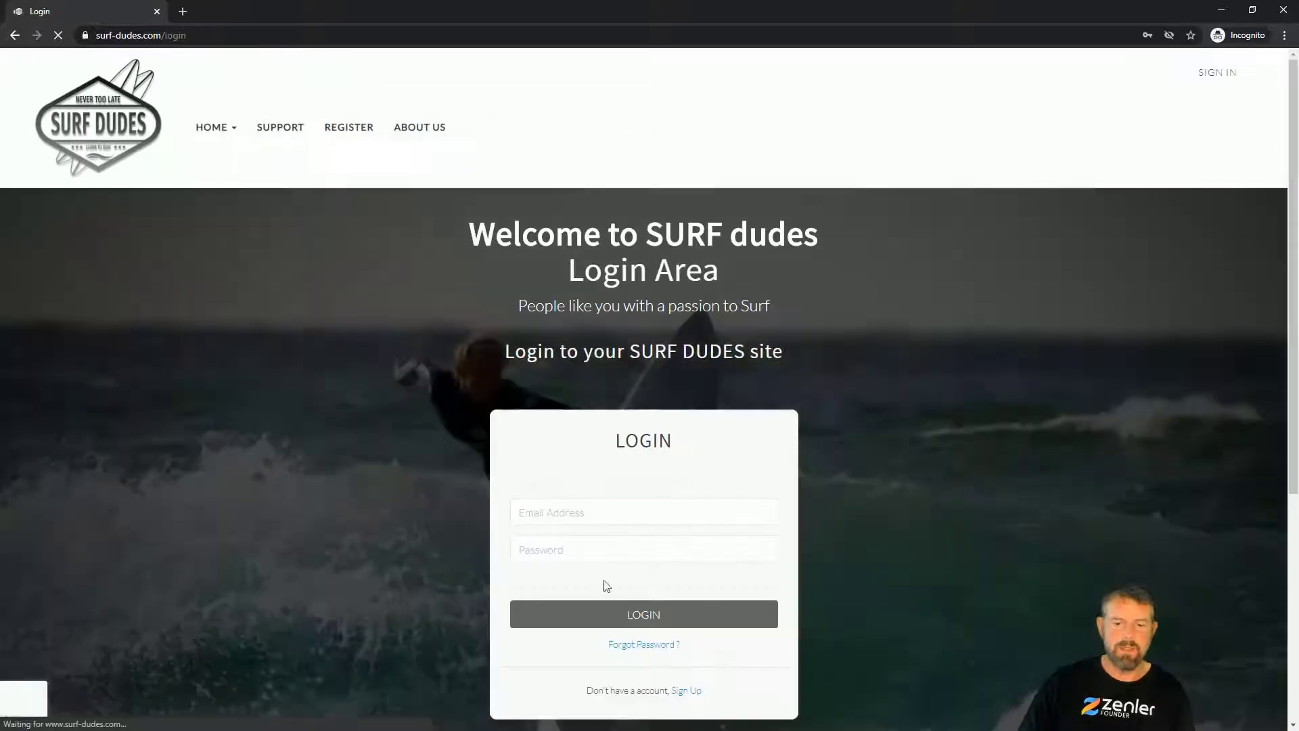
click(555, 514)
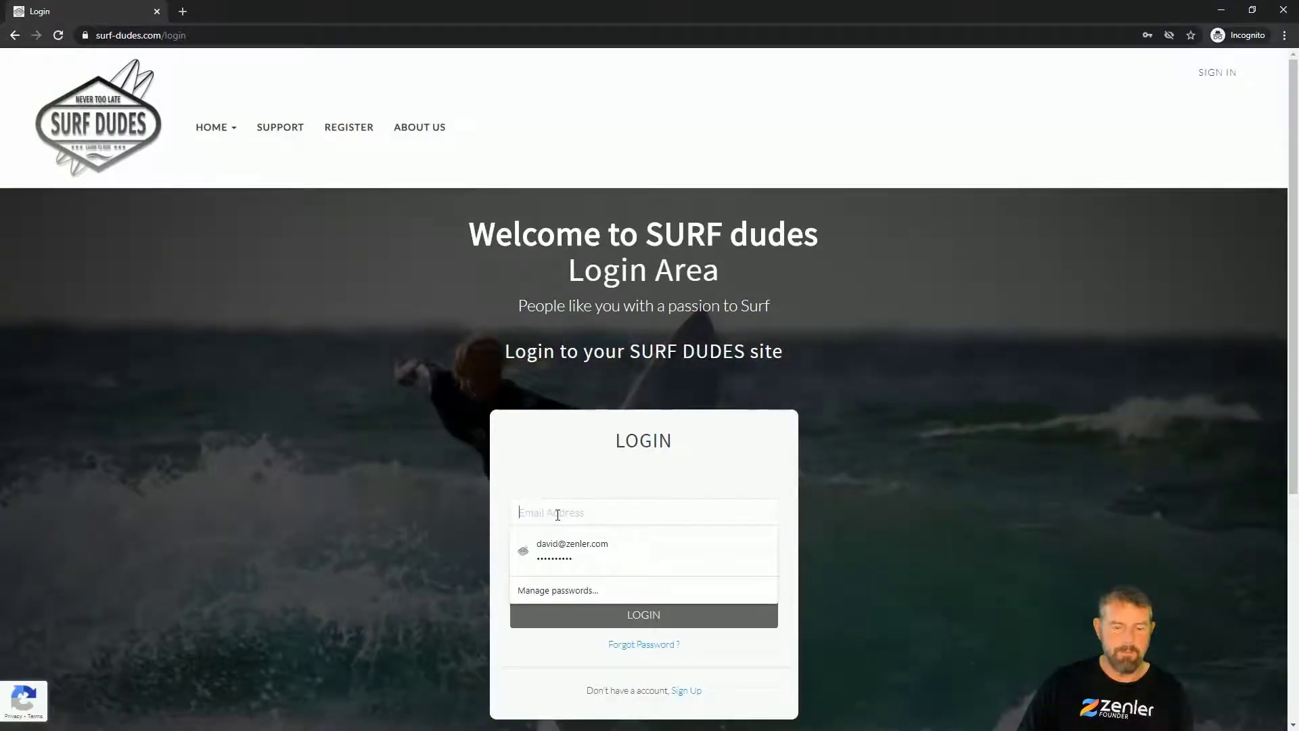
key(ctrl+v)
click(553, 552)
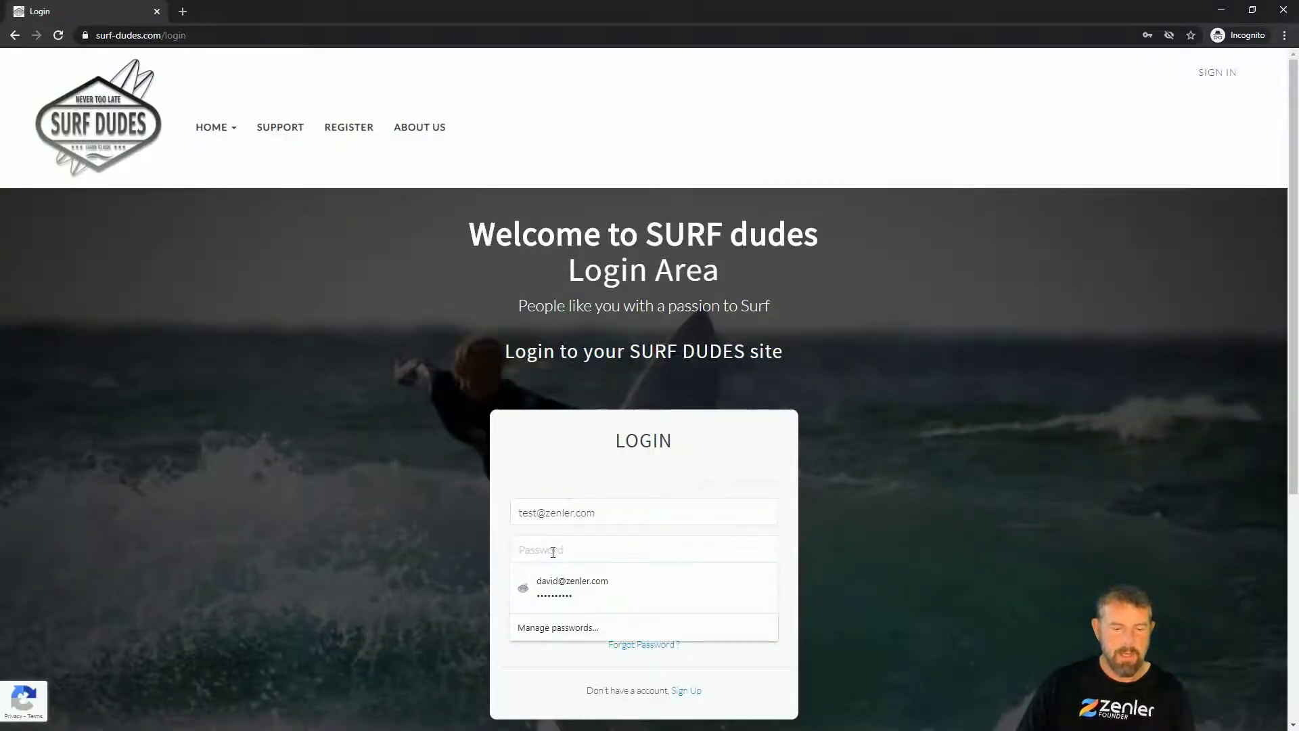
text(•••••••••••••••)
click(638, 619)
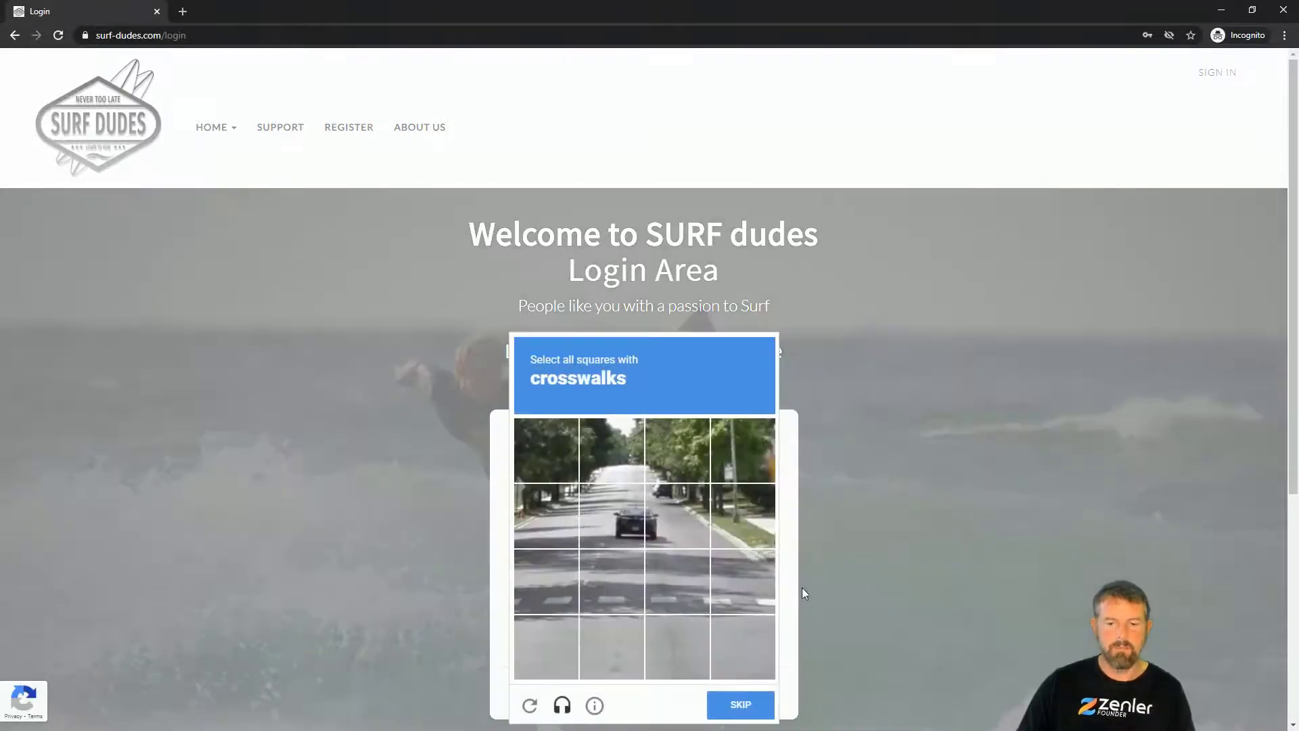
Step: Solve the crosswalk reCAPTCHA and verify to complete the student login
click(570, 526)
click(600, 521)
click(556, 507)
click(599, 505)
click(555, 583)
click(613, 584)
click(680, 587)
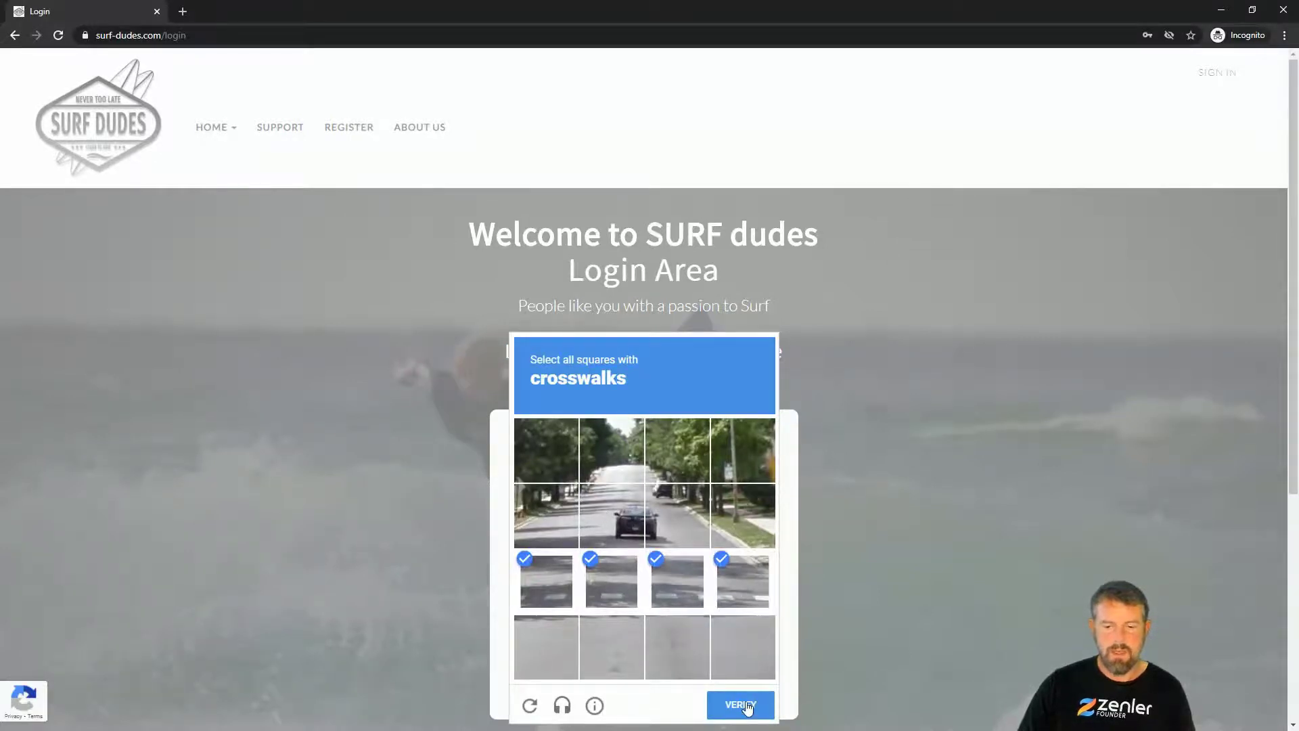
click(747, 707)
click(659, 602)
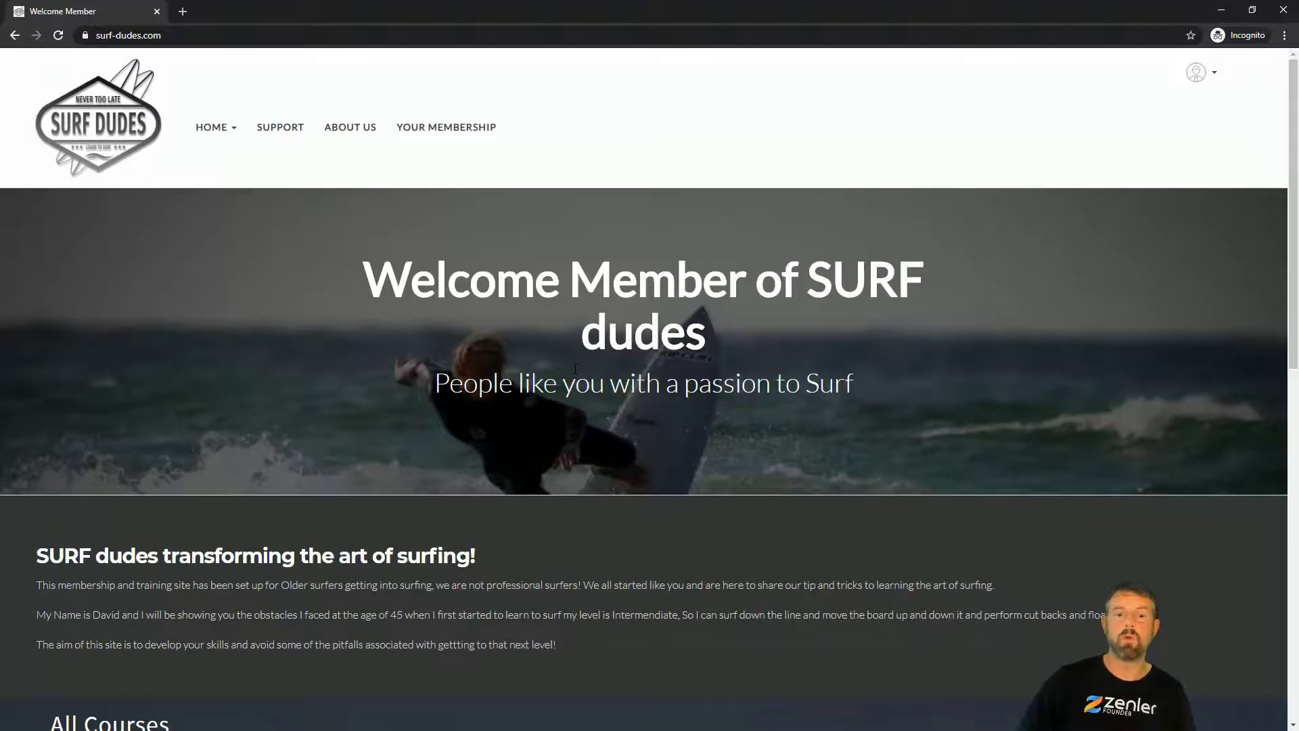
Step: Check the Your Membership page, which says the student isn't enrolled in any courses
scroll(597, 368, down, 7)
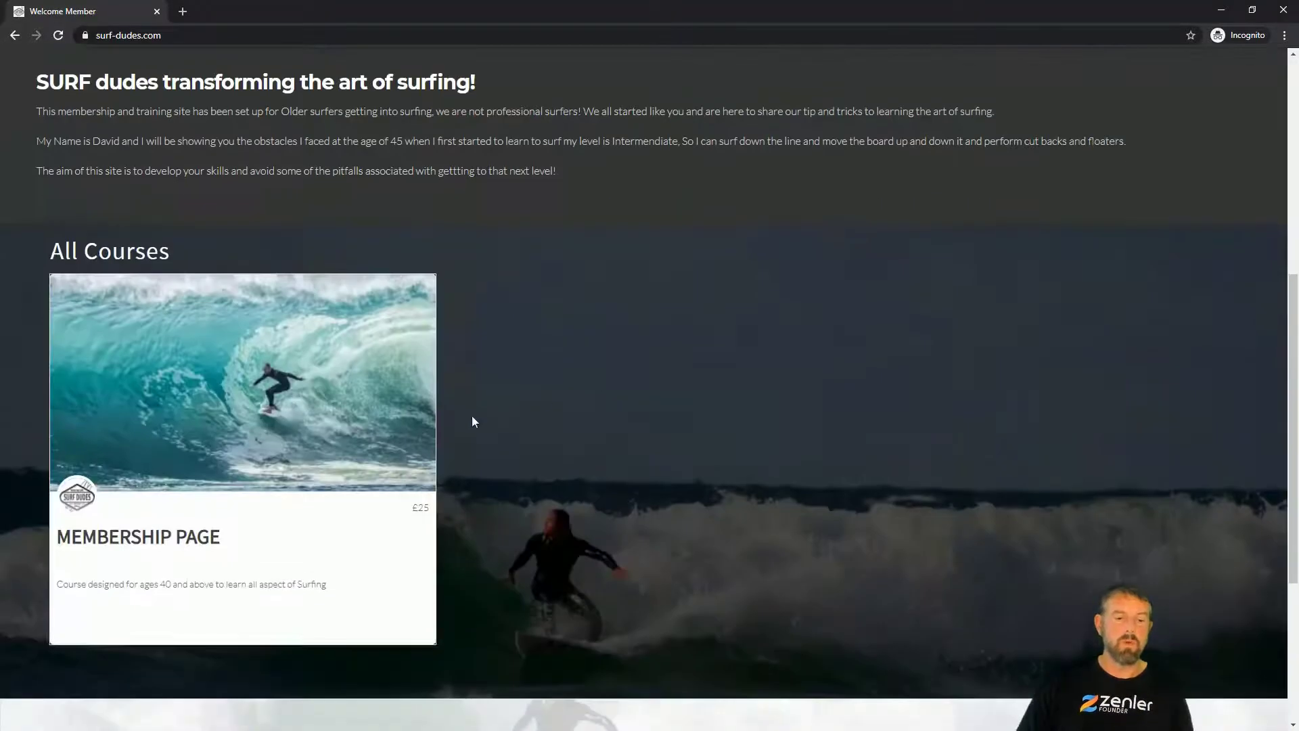
scroll(541, 500, up, 7)
click(440, 128)
scroll(624, 380, down, 2)
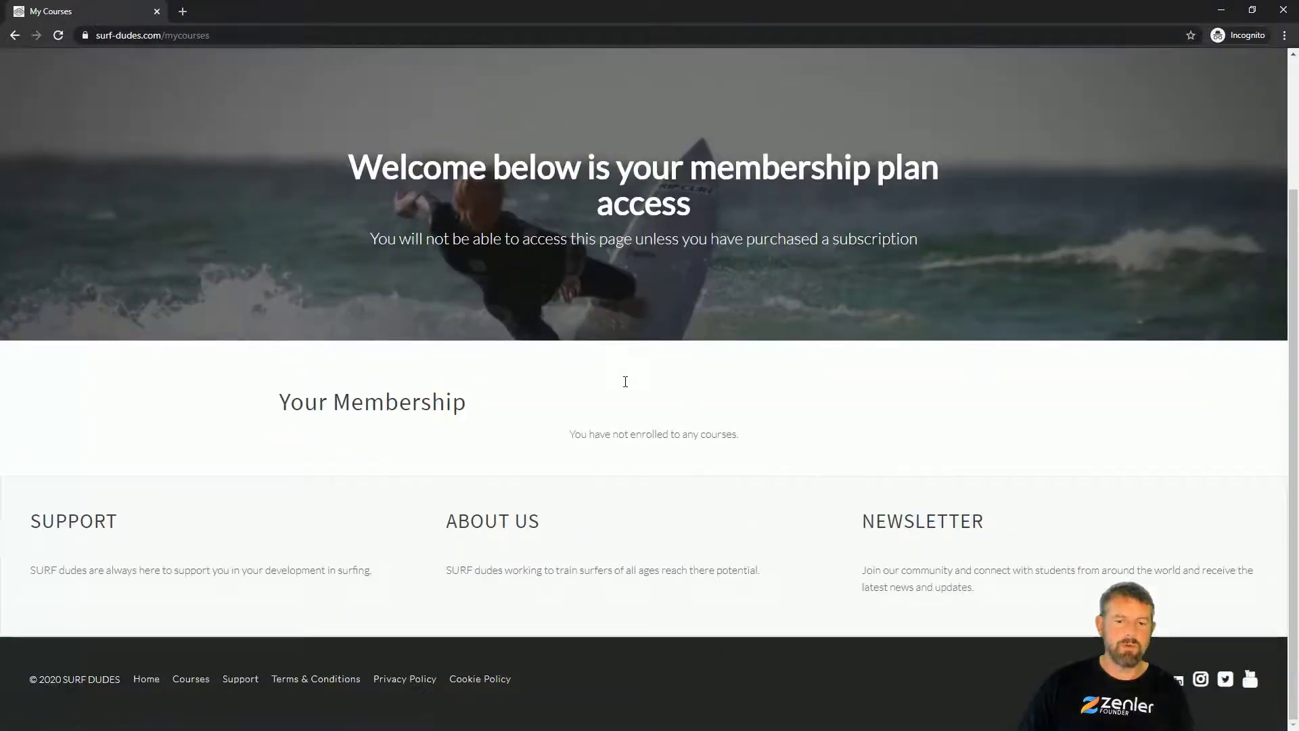
drag(569, 436, 852, 441)
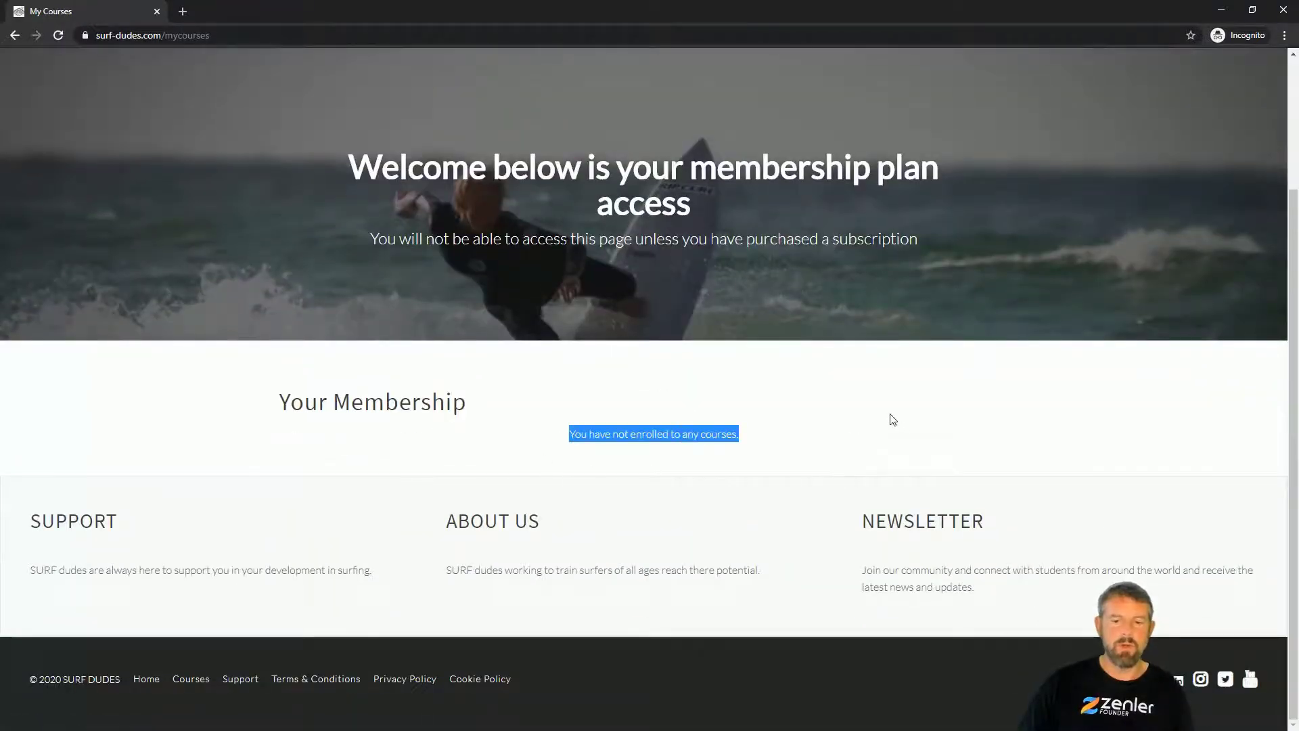
scroll(890, 417, up, 2)
Step: Open the Membership Page course from the members' home page, then revisit the membership plan page
click(212, 135)
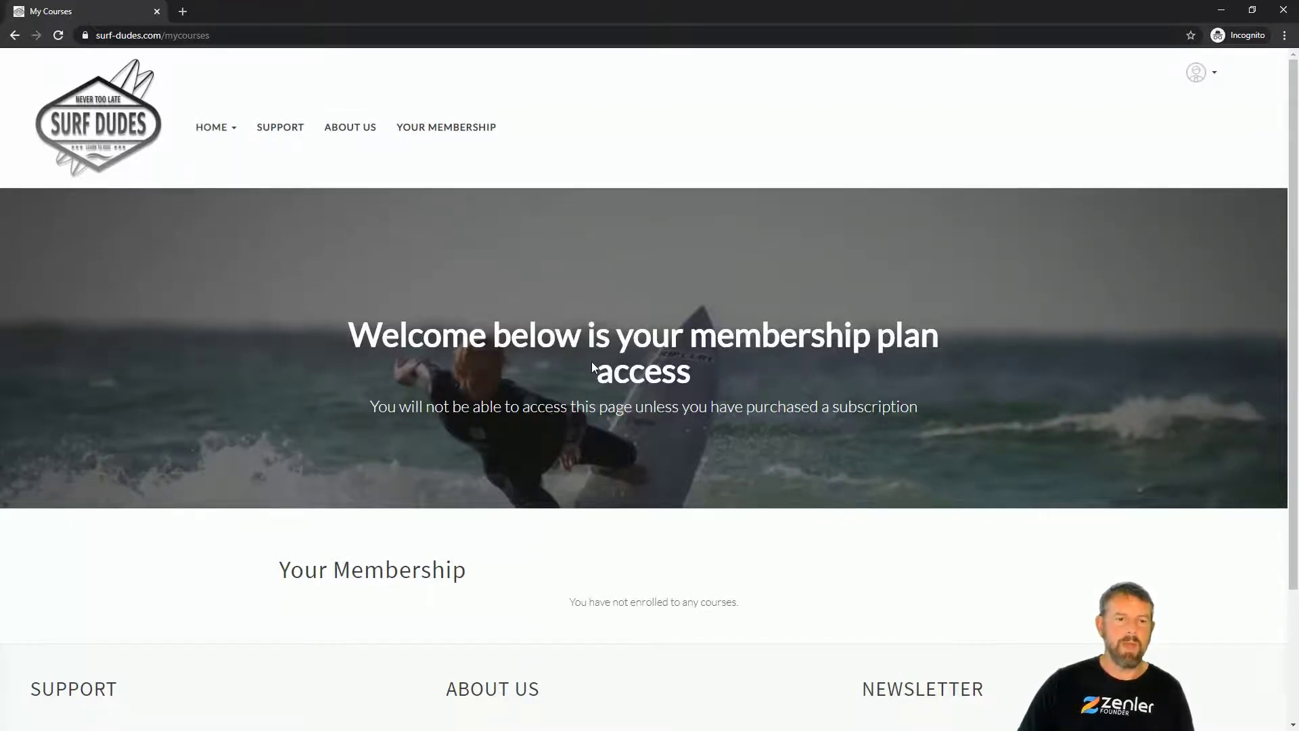
click(222, 130)
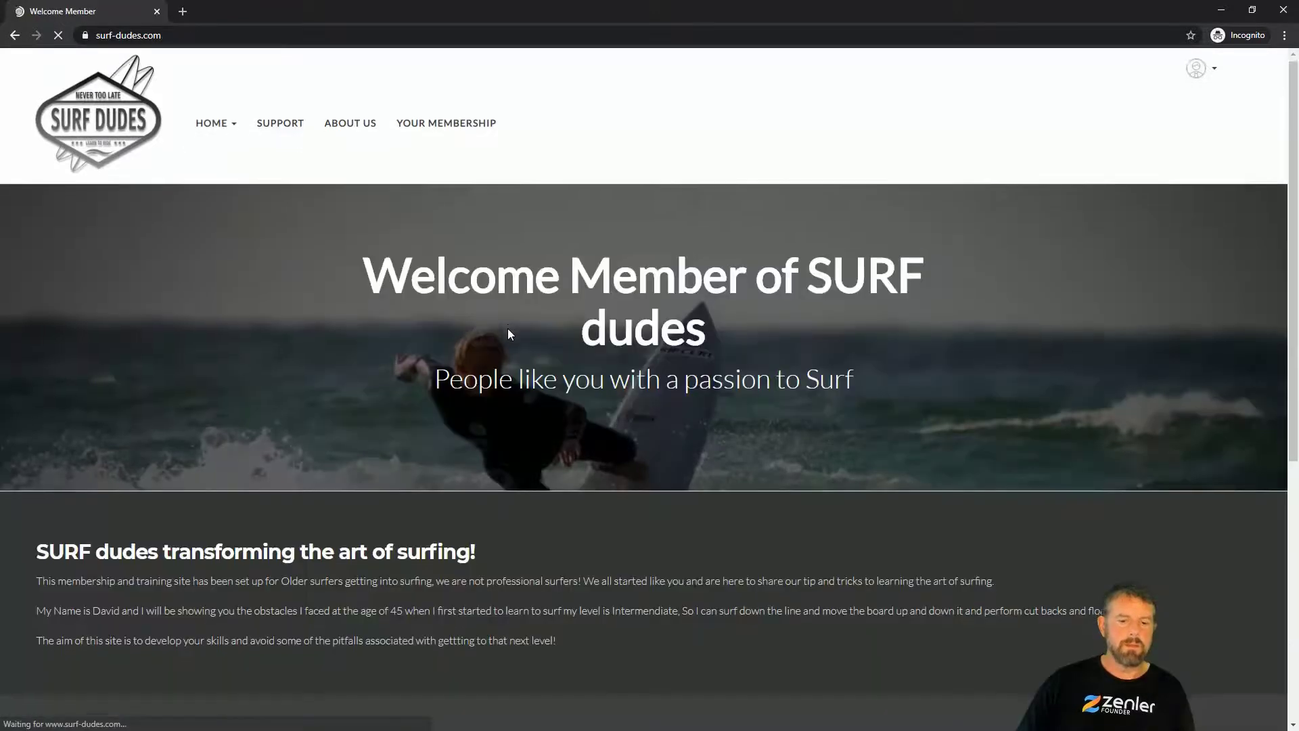
scroll(508, 329, down, 5)
click(299, 510)
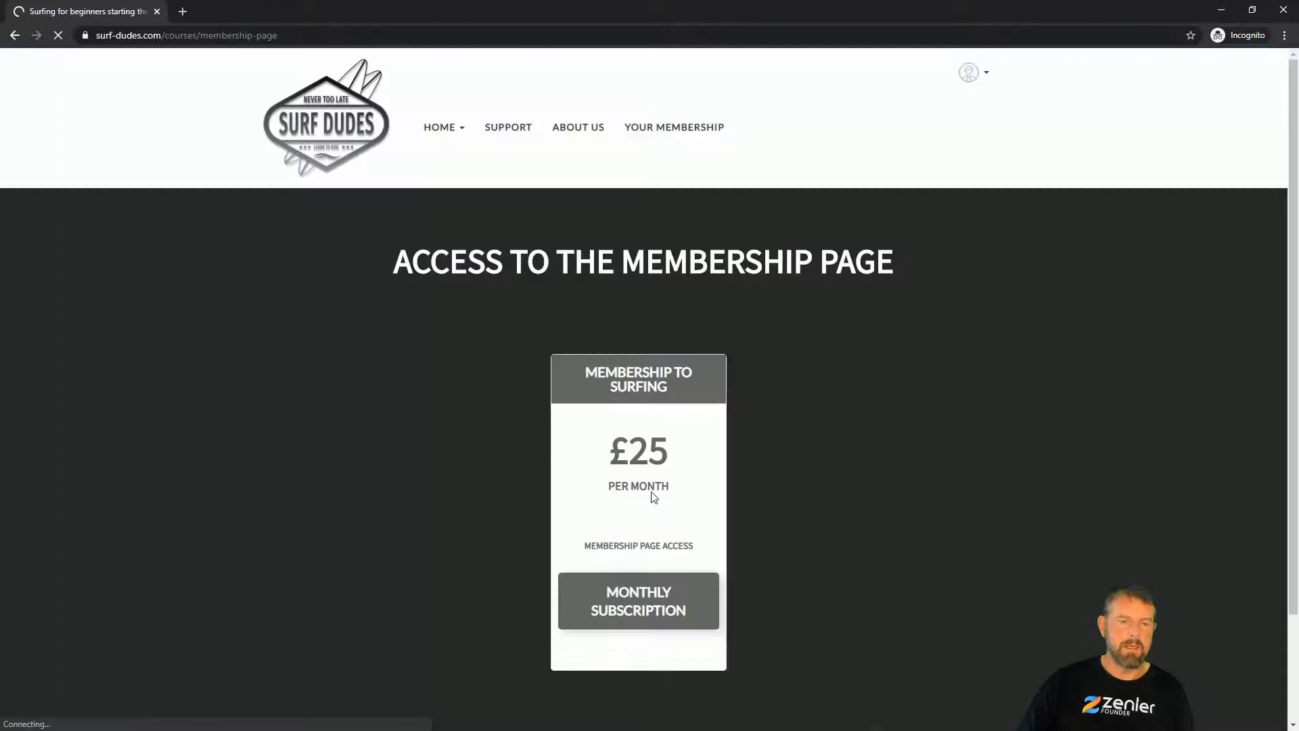
scroll(857, 453, down, 3)
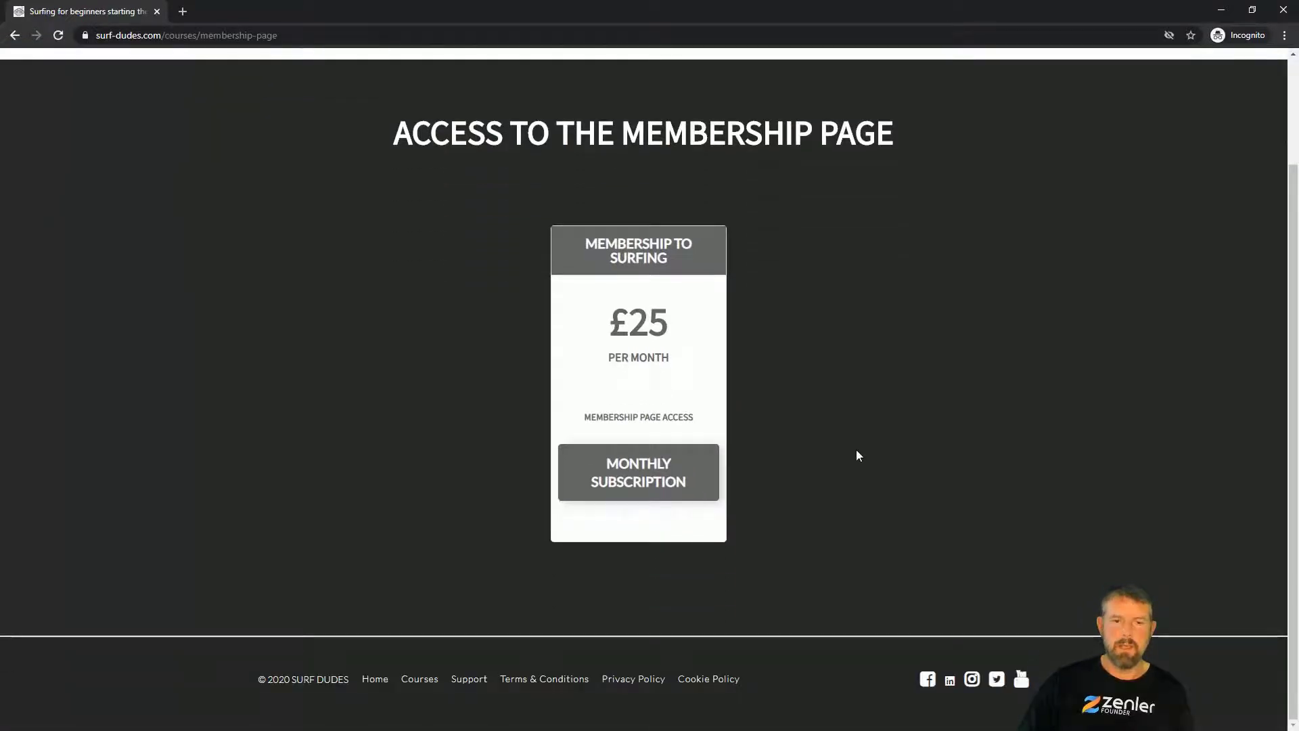
scroll(857, 453, up, 2)
click(694, 132)
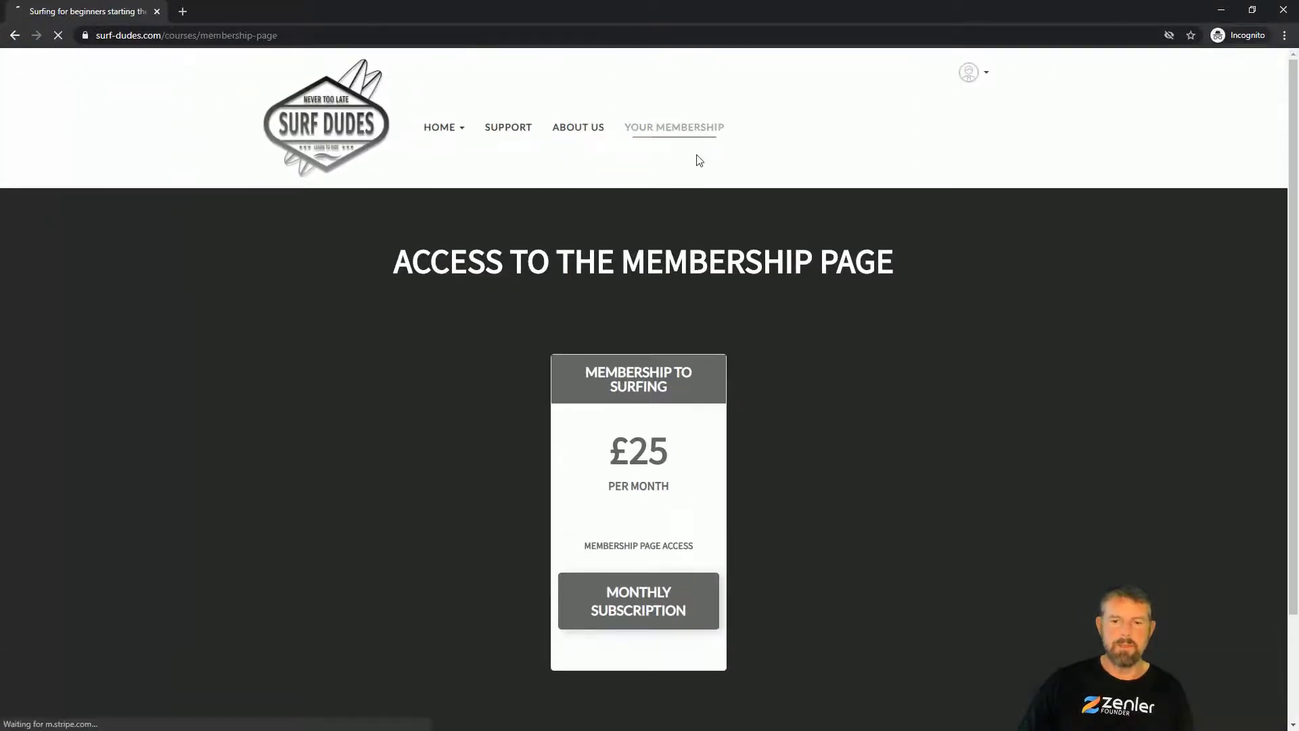
scroll(632, 444, down, 3)
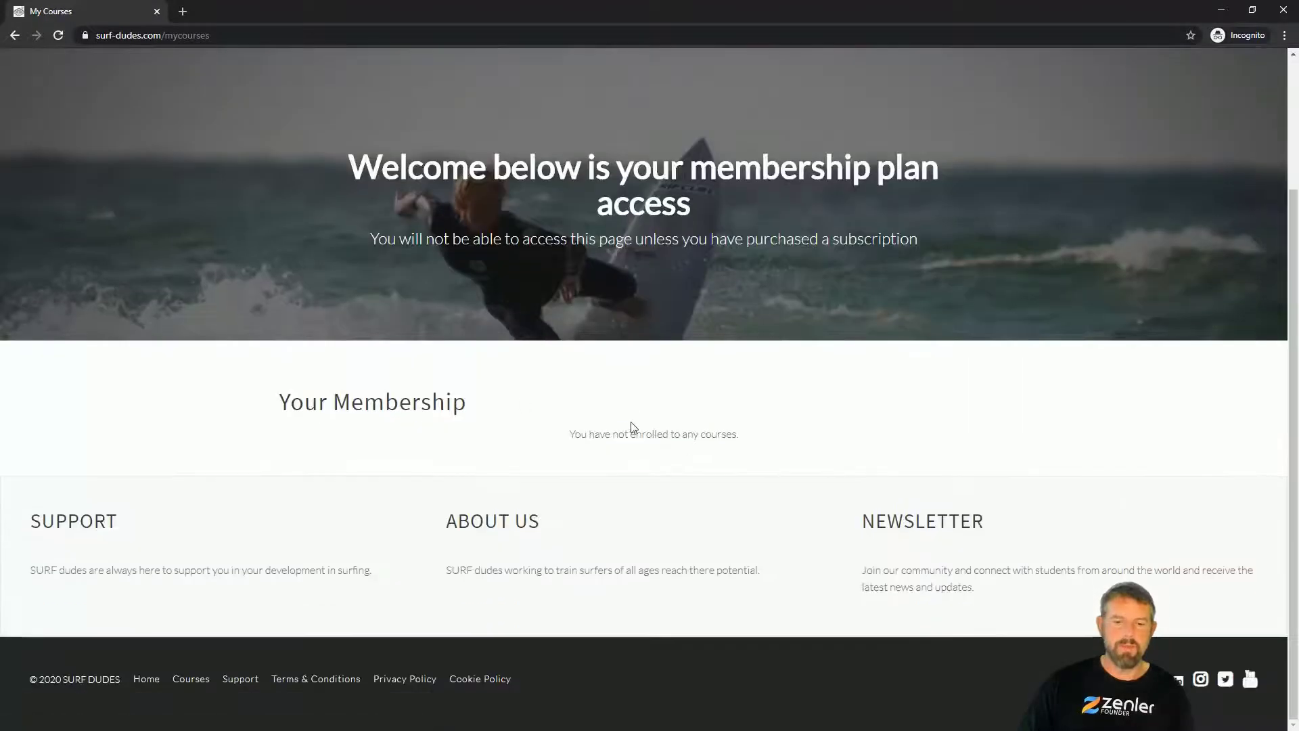
scroll(694, 439, up, 3)
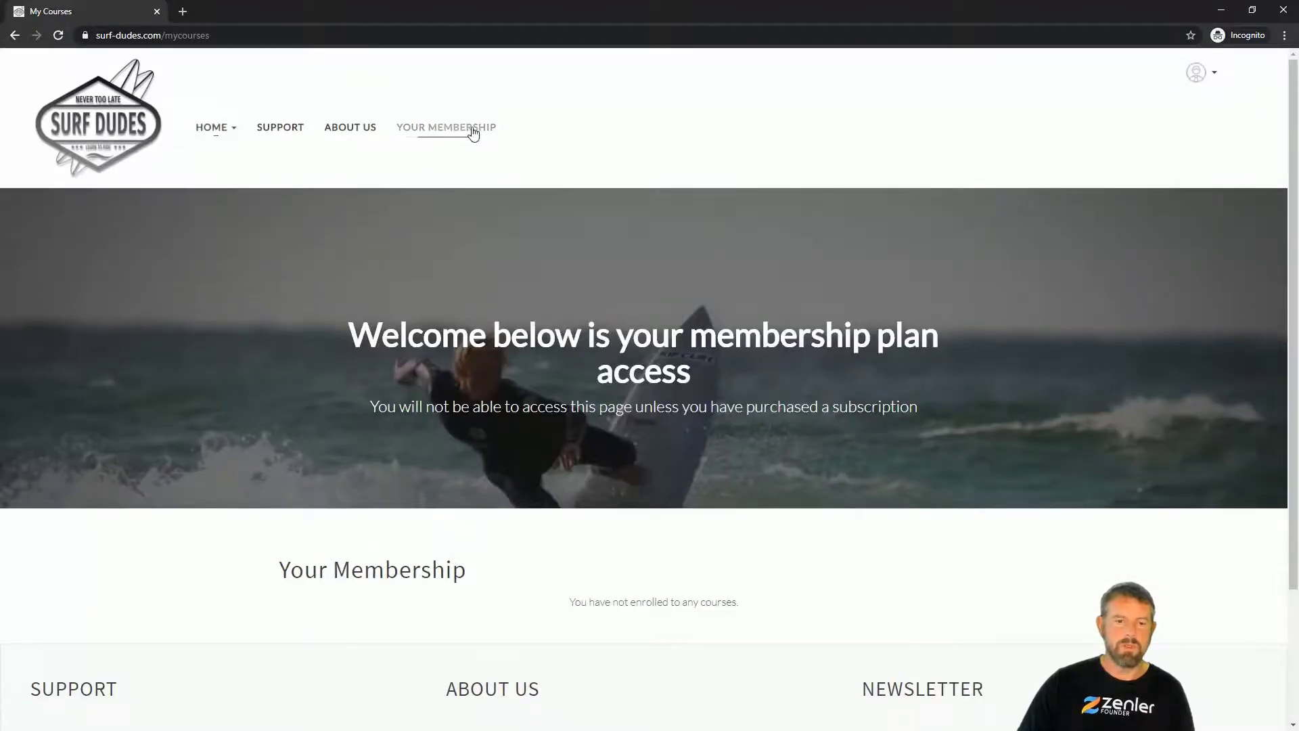
scroll(726, 458, down, 3)
scroll(717, 499, up, 3)
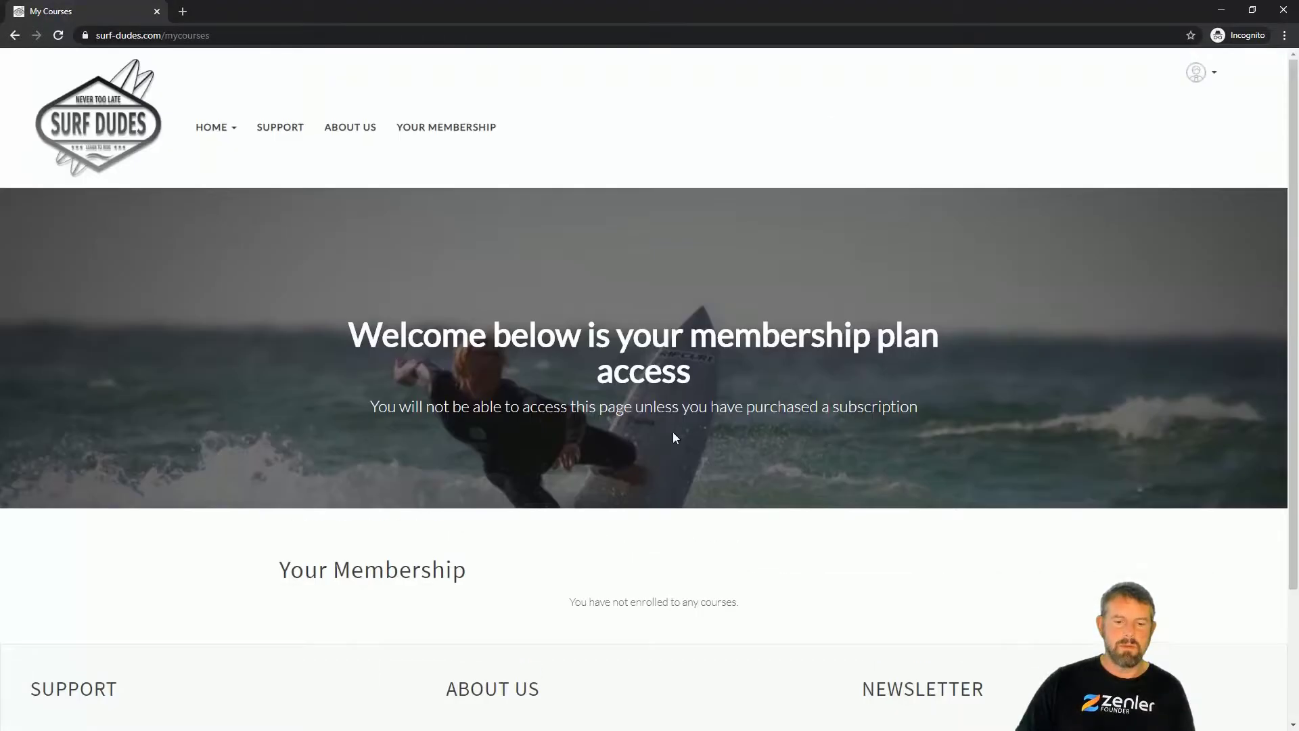
Step: Reopen the Membership Page course, then log out of the student account
click(220, 132)
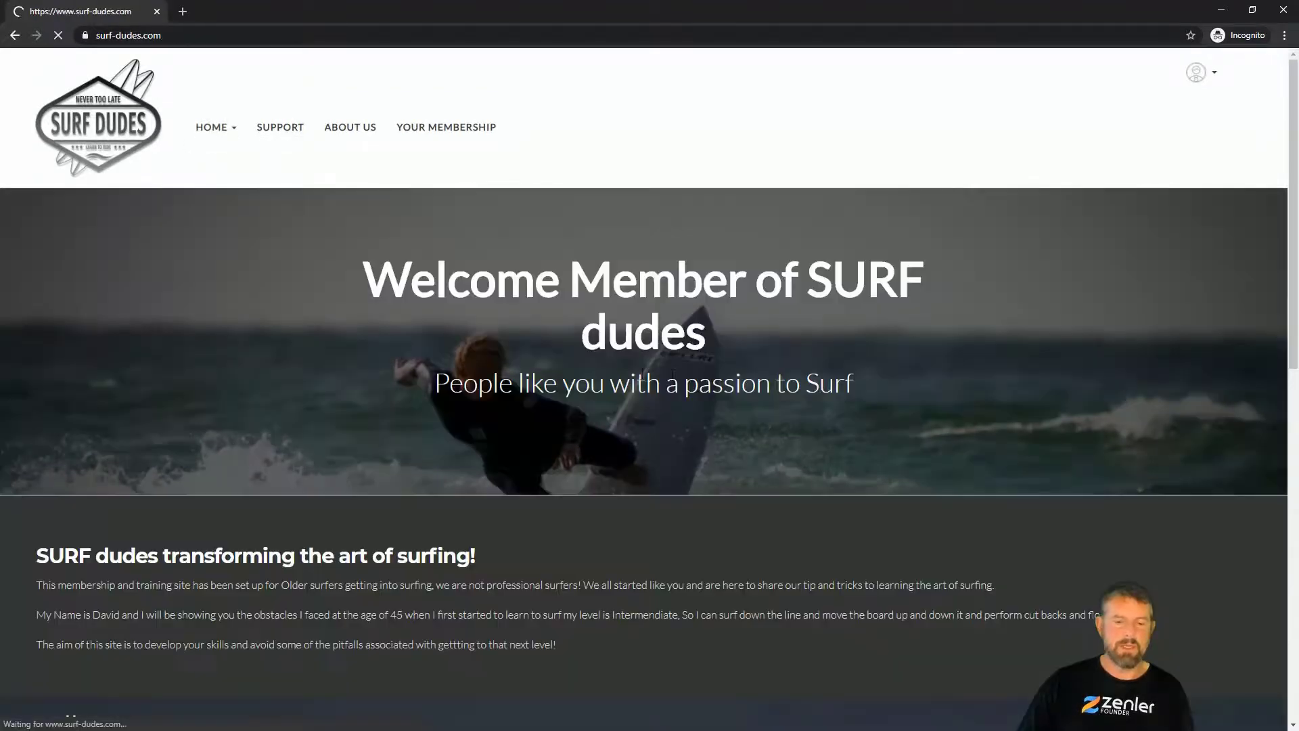
scroll(673, 324, down, 1)
scroll(672, 324, down, 7)
click(257, 305)
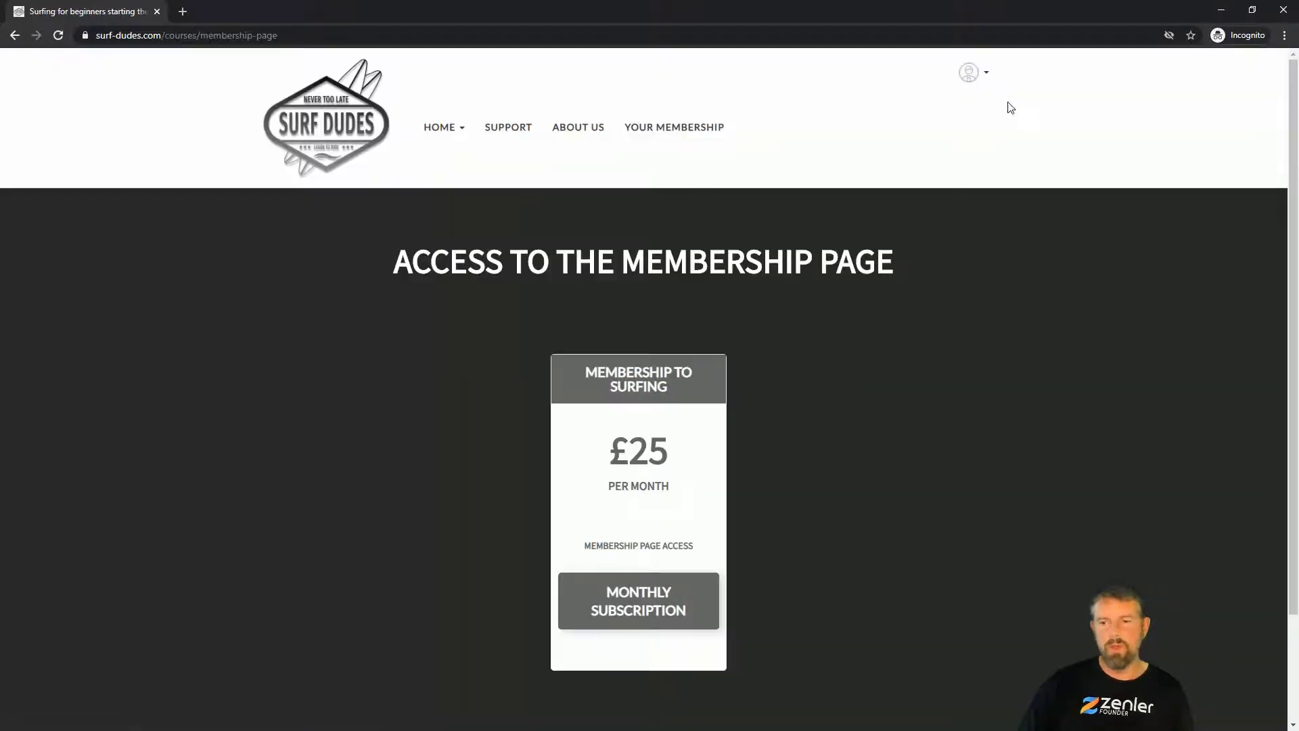
click(986, 80)
click(916, 144)
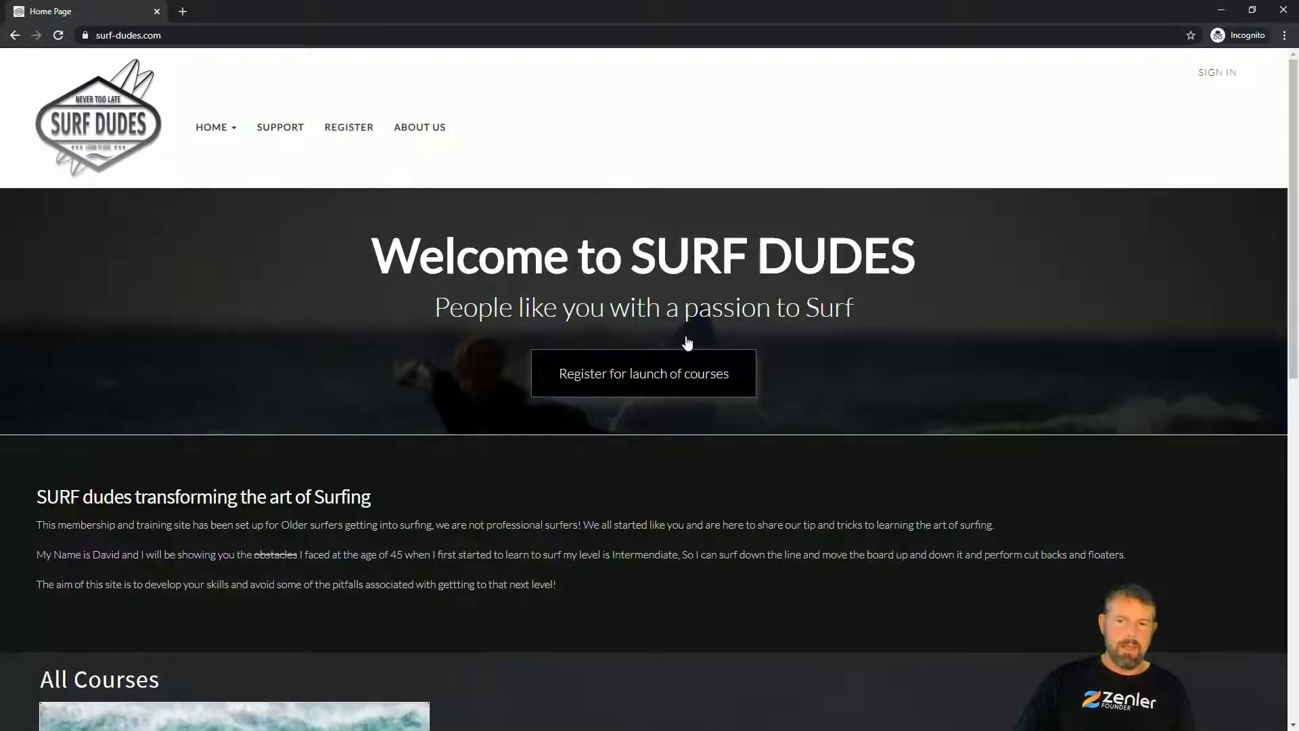
Step: Sign in as the subscribed student using the saved e-mail and password
click(1223, 80)
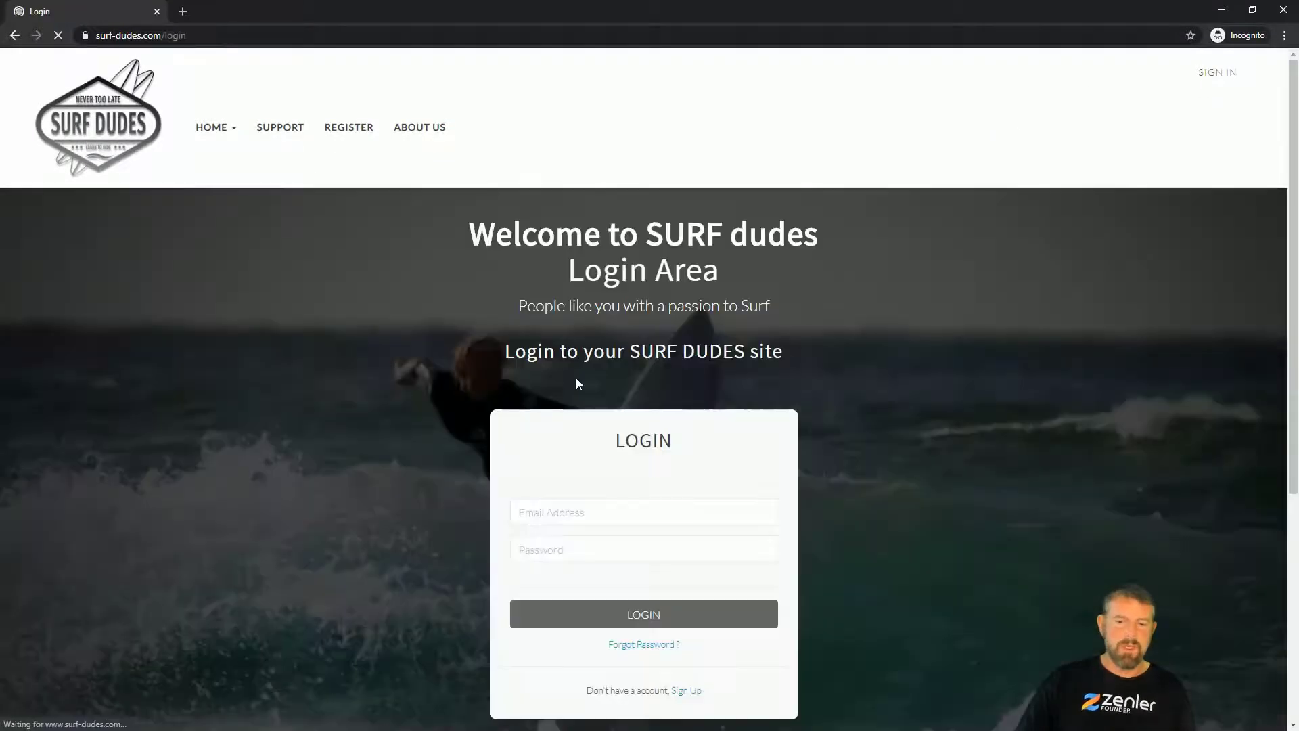
click(552, 515)
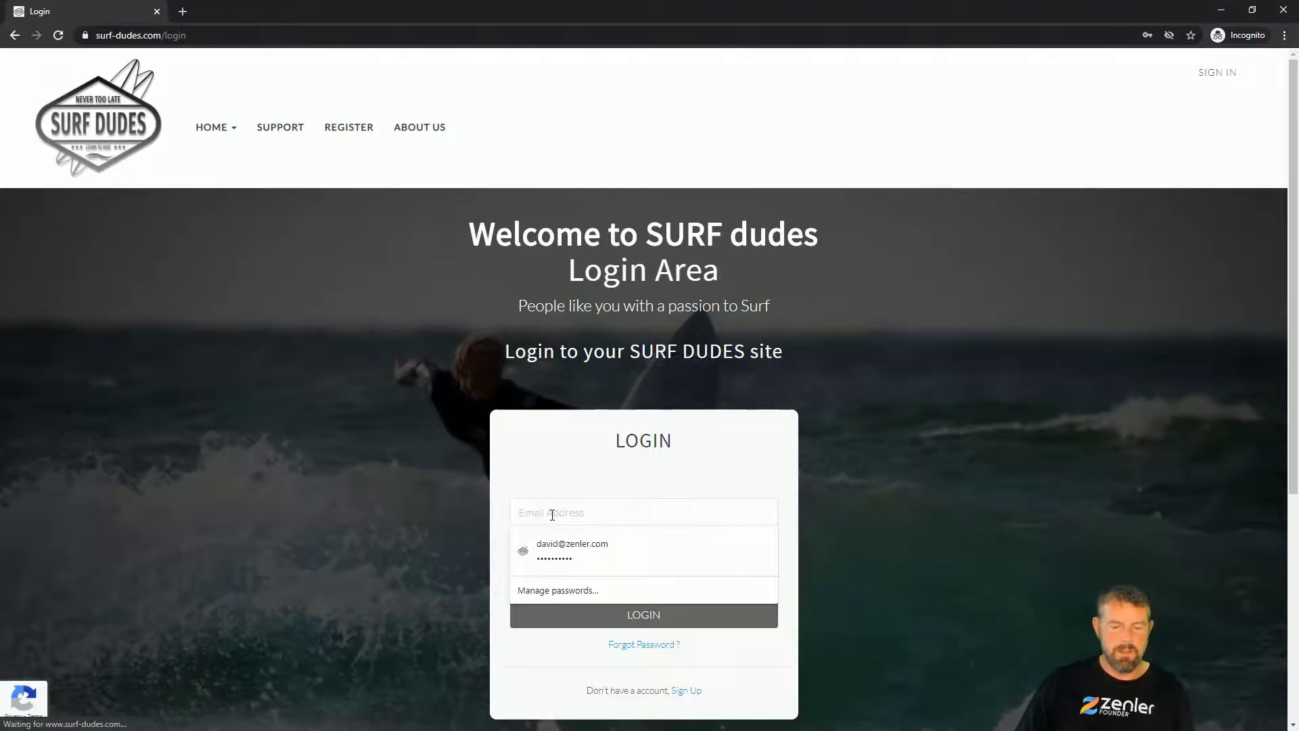
text(dn)
click(555, 542)
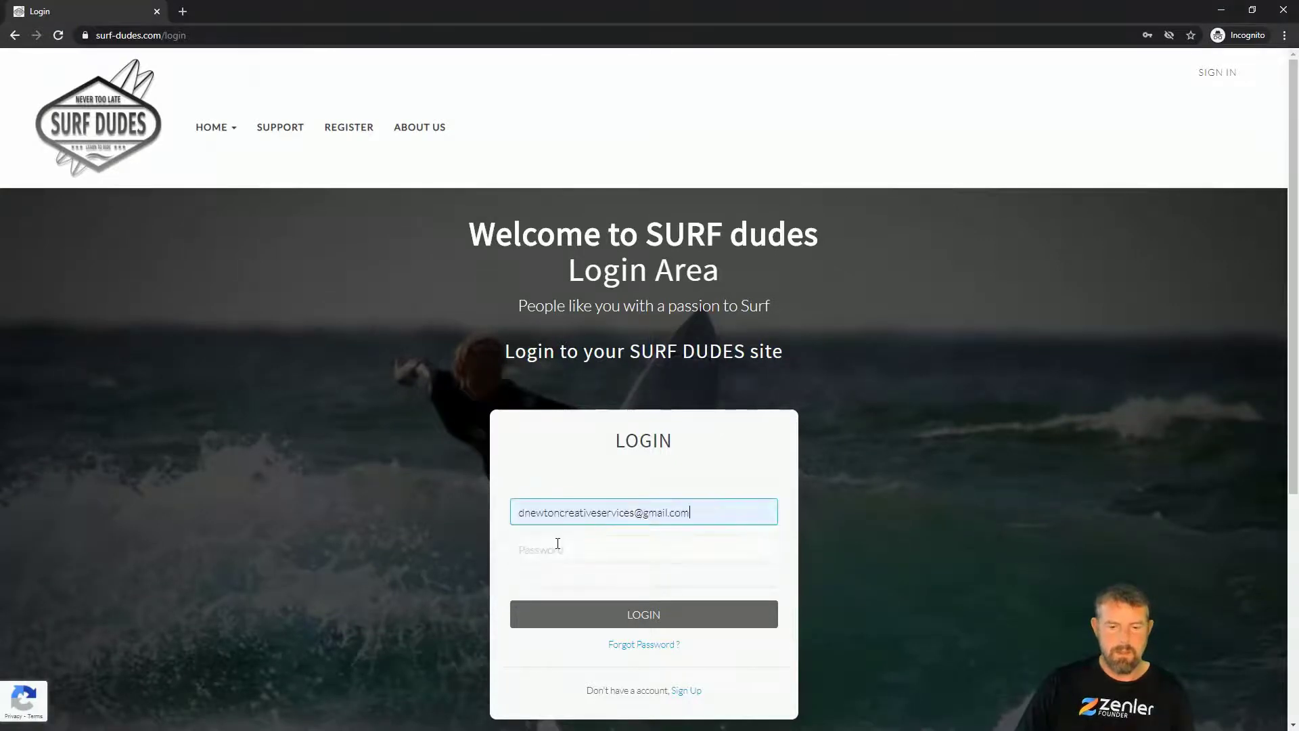
click(552, 553)
text(s)
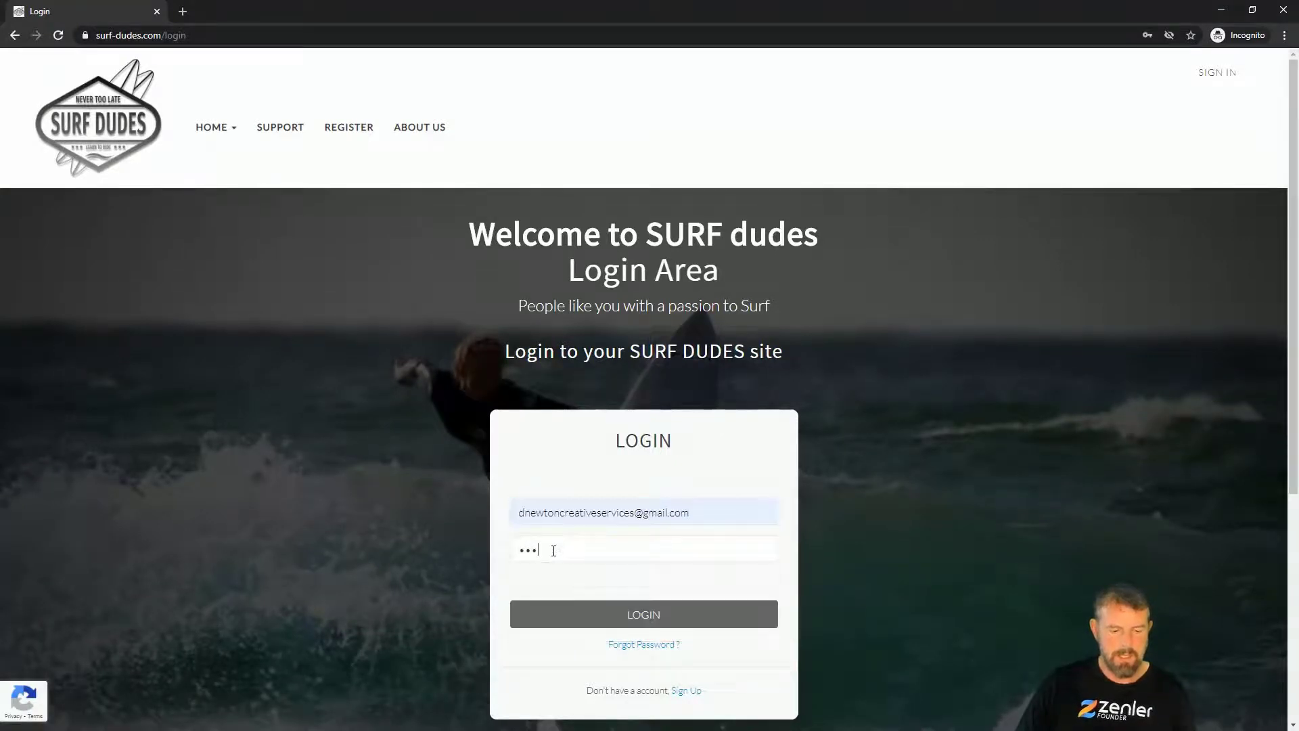
click(651, 620)
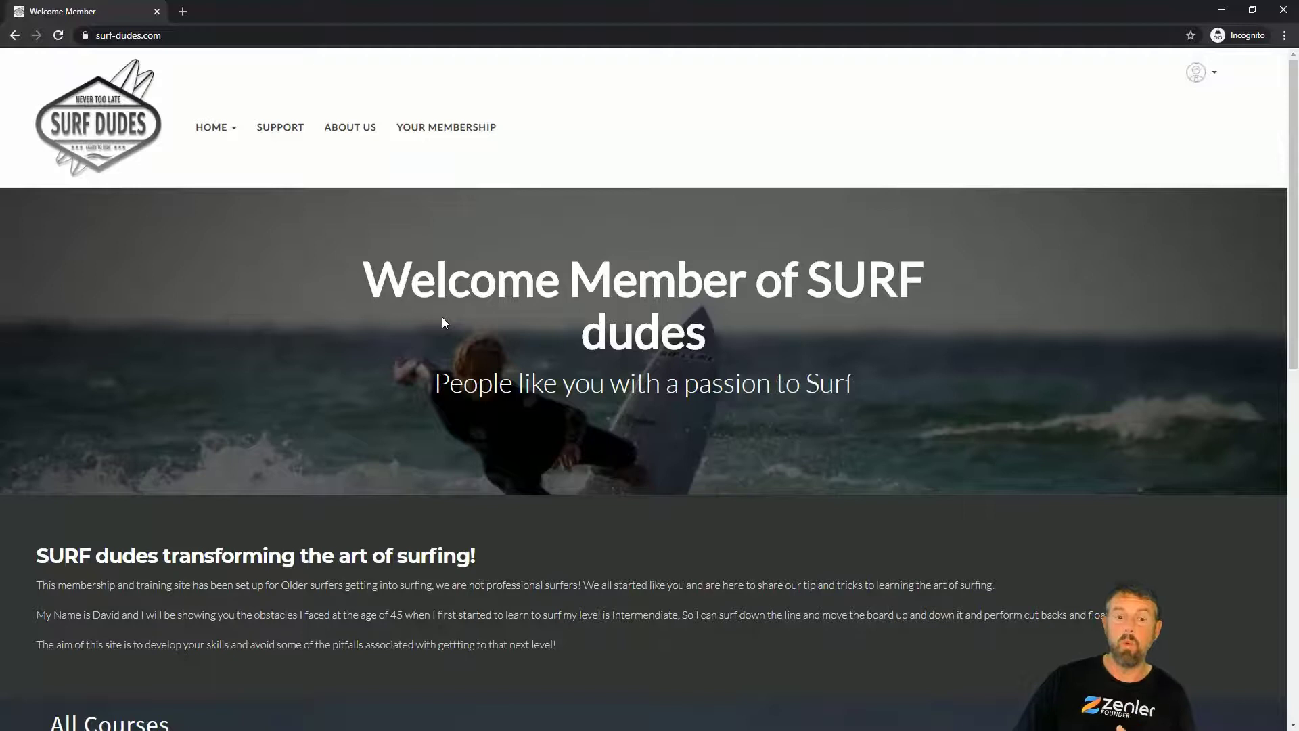
Step: Browse the dashboard's video posts, 'Stretching the right way!' and 'Heading to the water' sections
scroll(436, 325, down, 5)
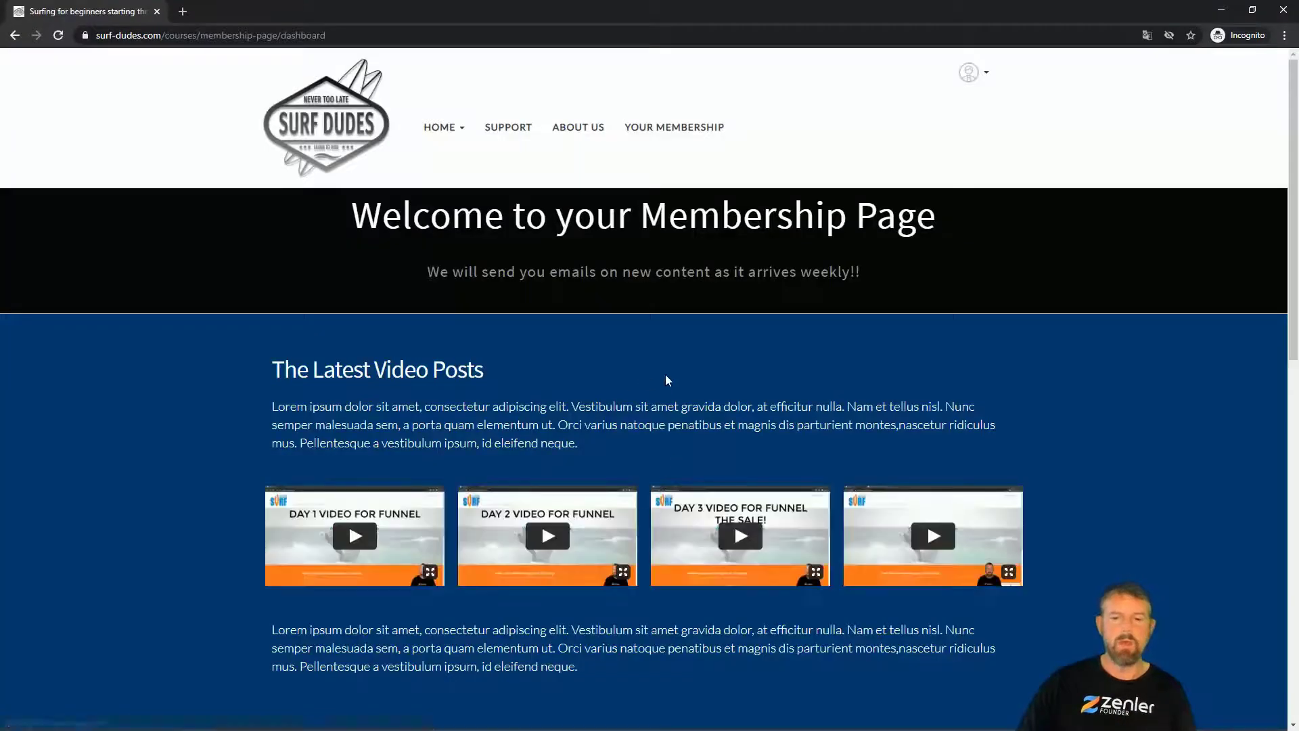
scroll(804, 486, down, 5)
scroll(804, 486, down, 6)
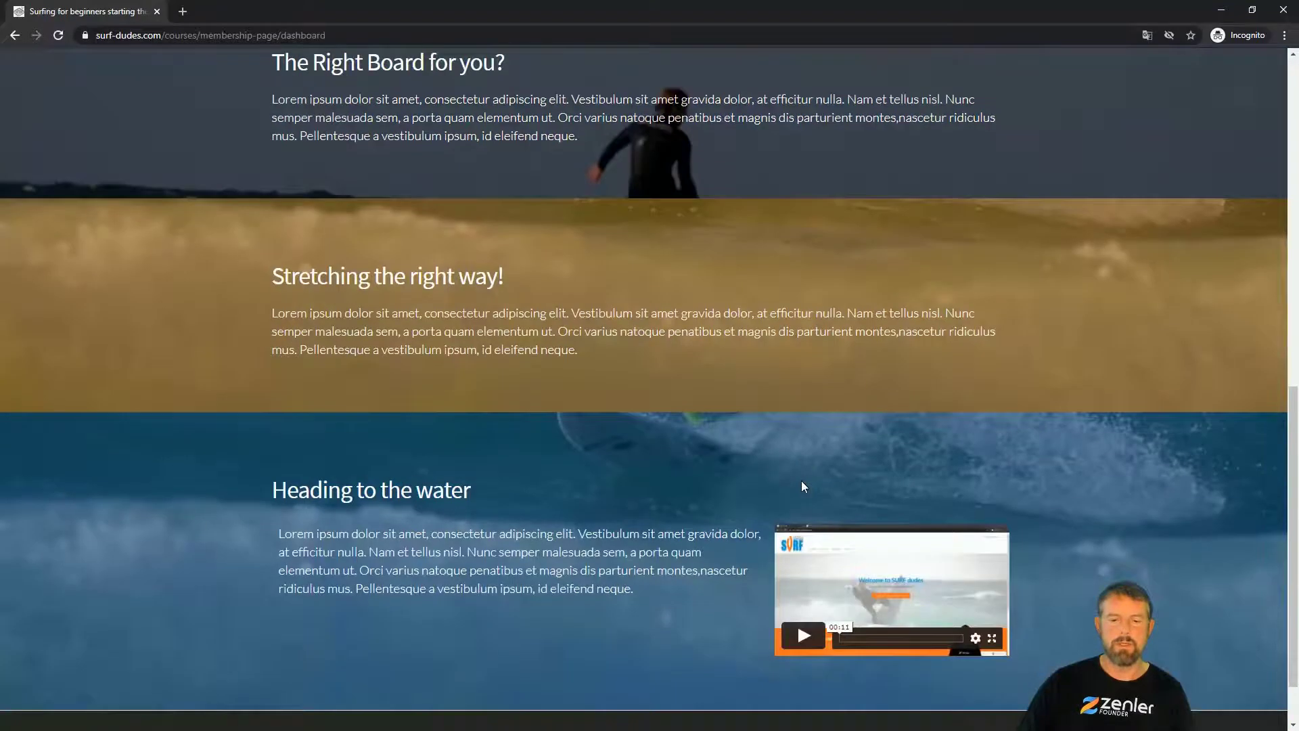
scroll(804, 486, up, 7)
scroll(803, 486, up, 5)
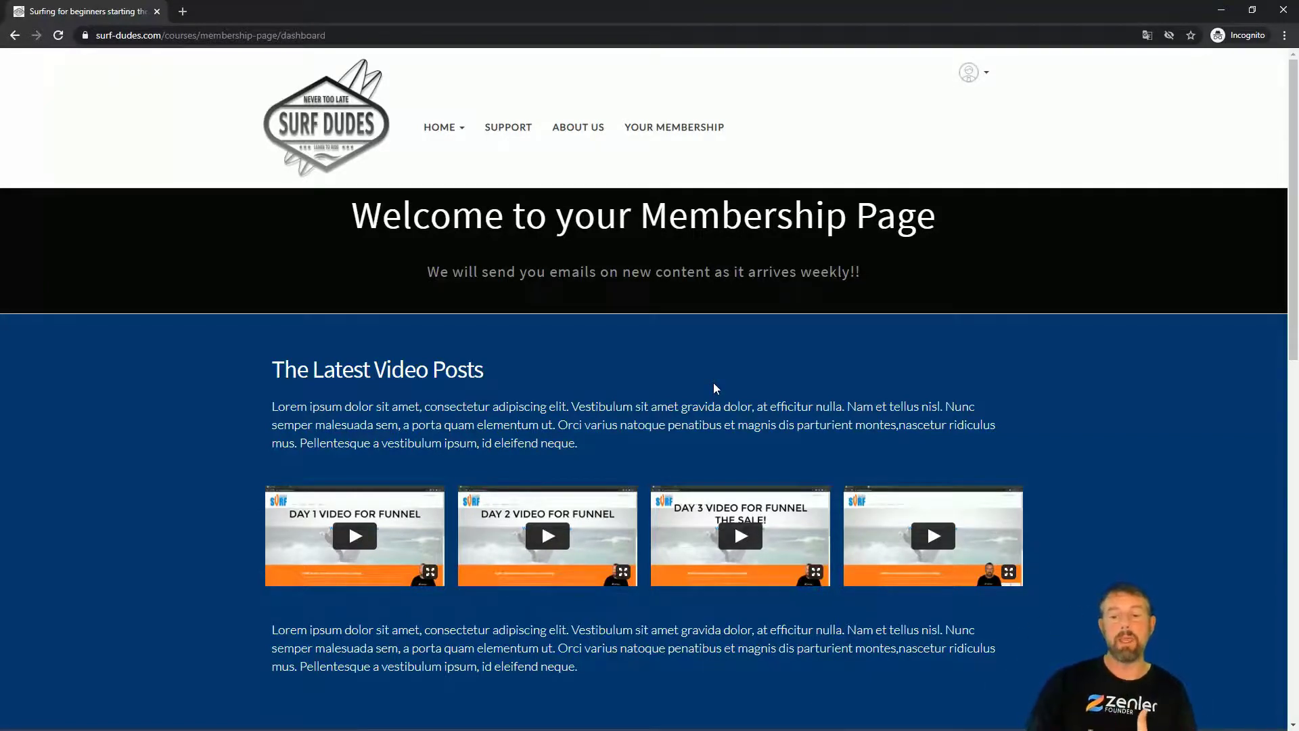
scroll(528, 562, down, 12)
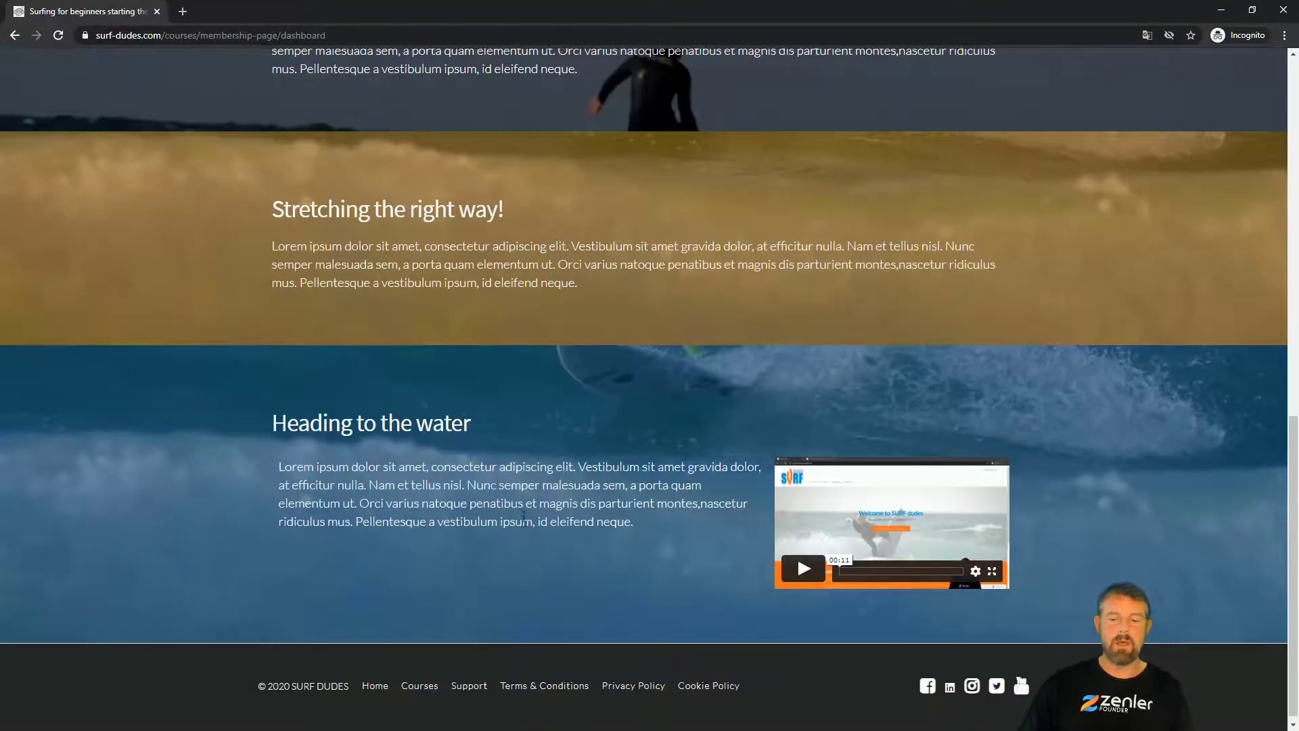
scroll(525, 521, up, 15)
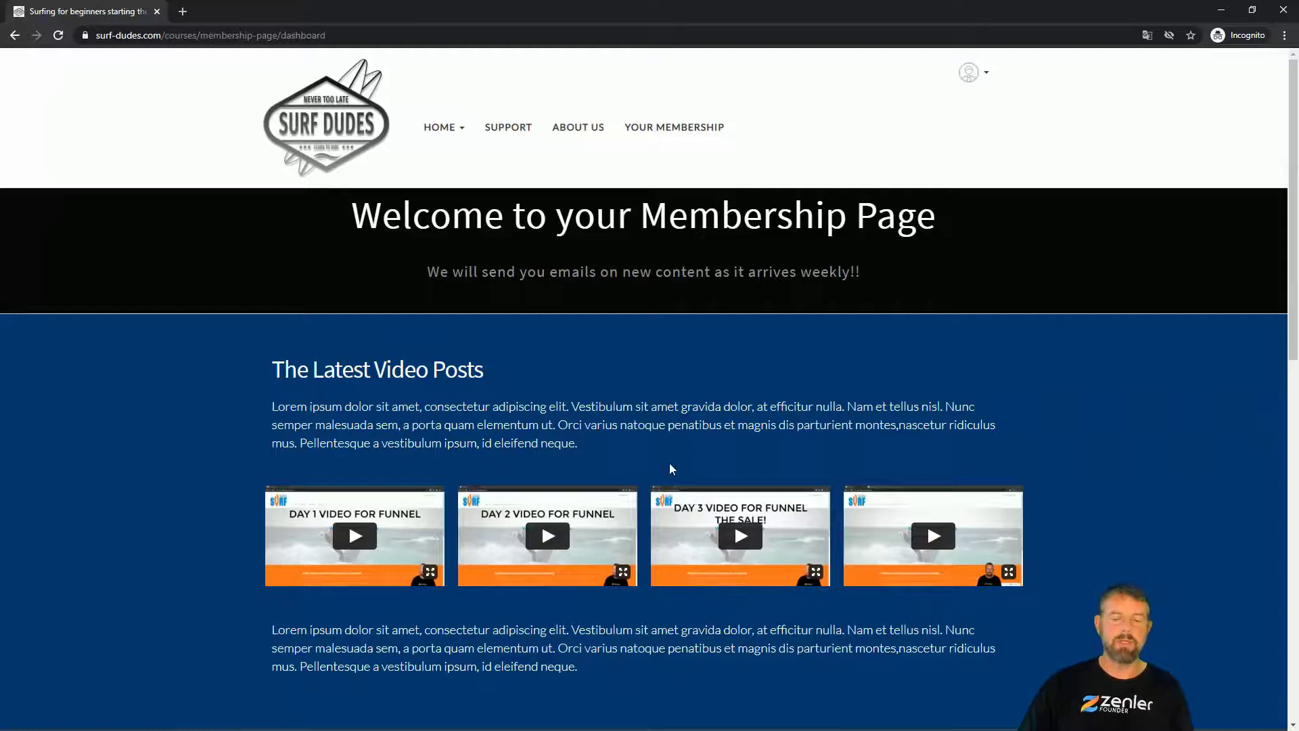
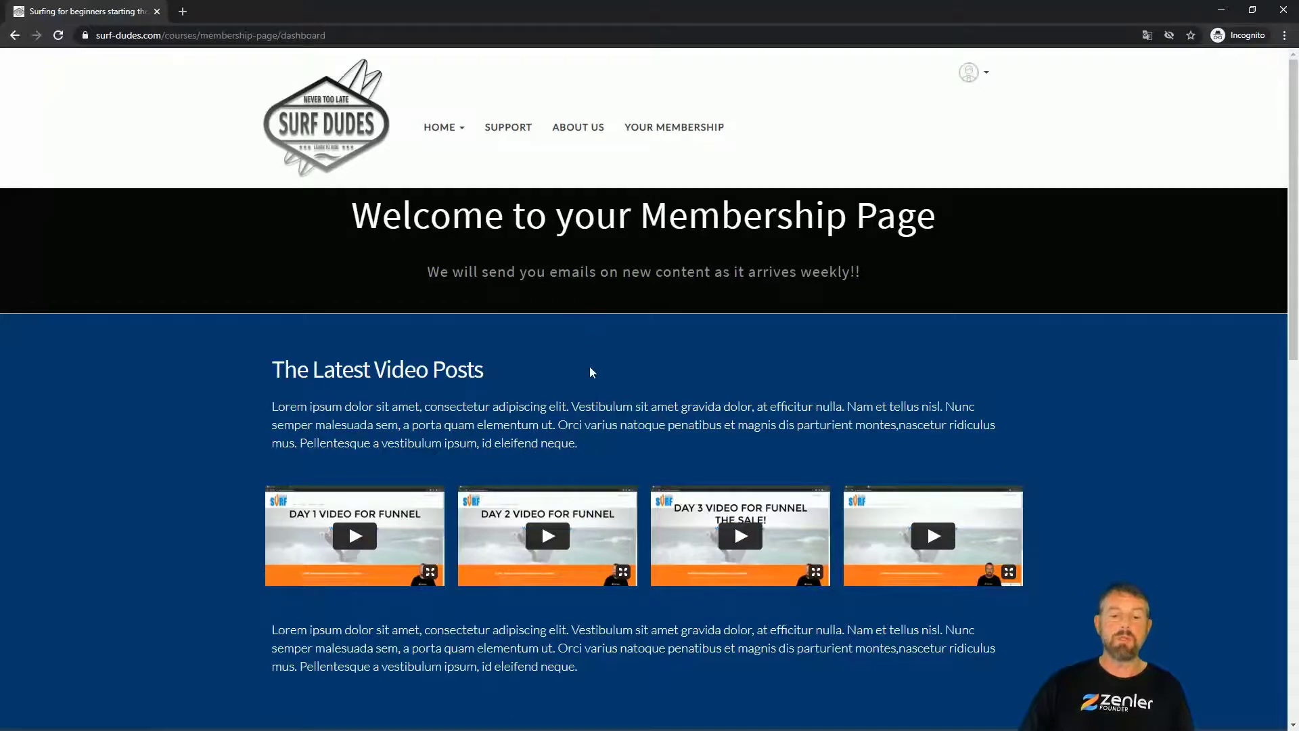
Step: Scroll through the live Surf Dudes membership dashboard, then return to the Zenler admin window
scroll(590, 369, down, 4)
scroll(592, 366, down, 4)
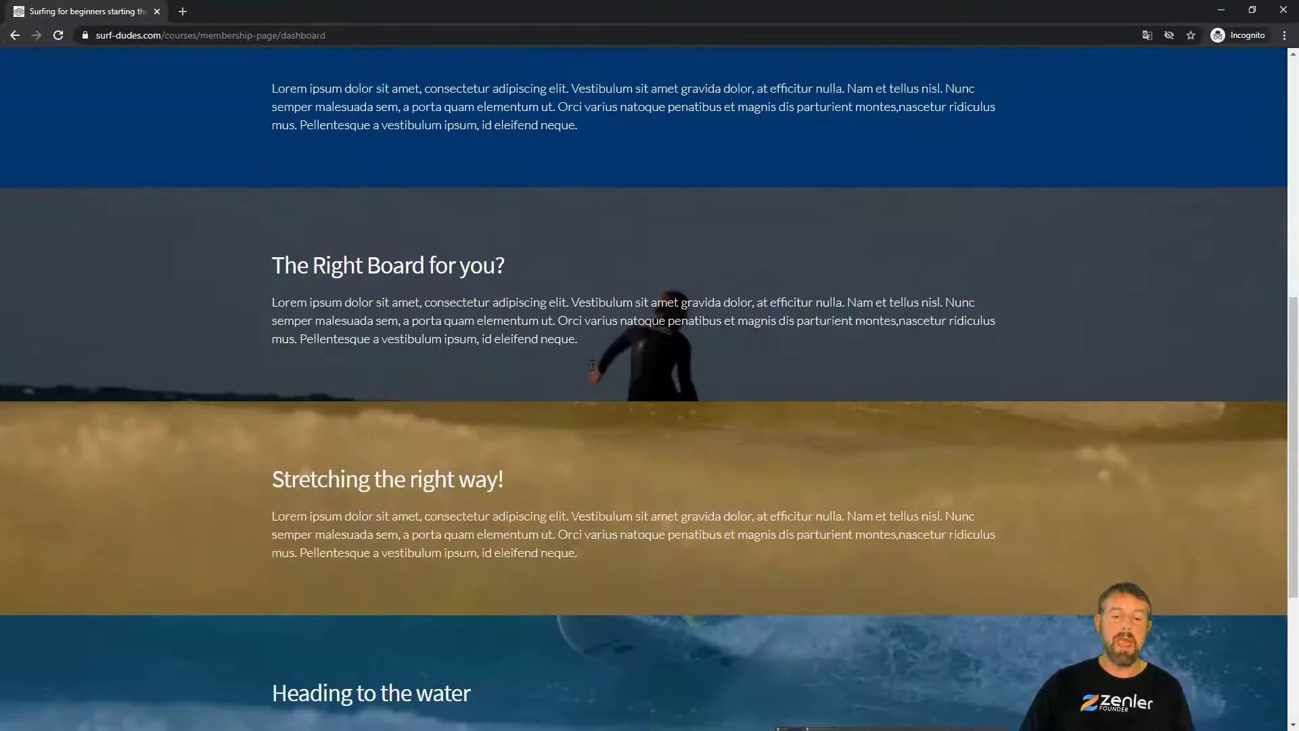
scroll(581, 451, down, 4)
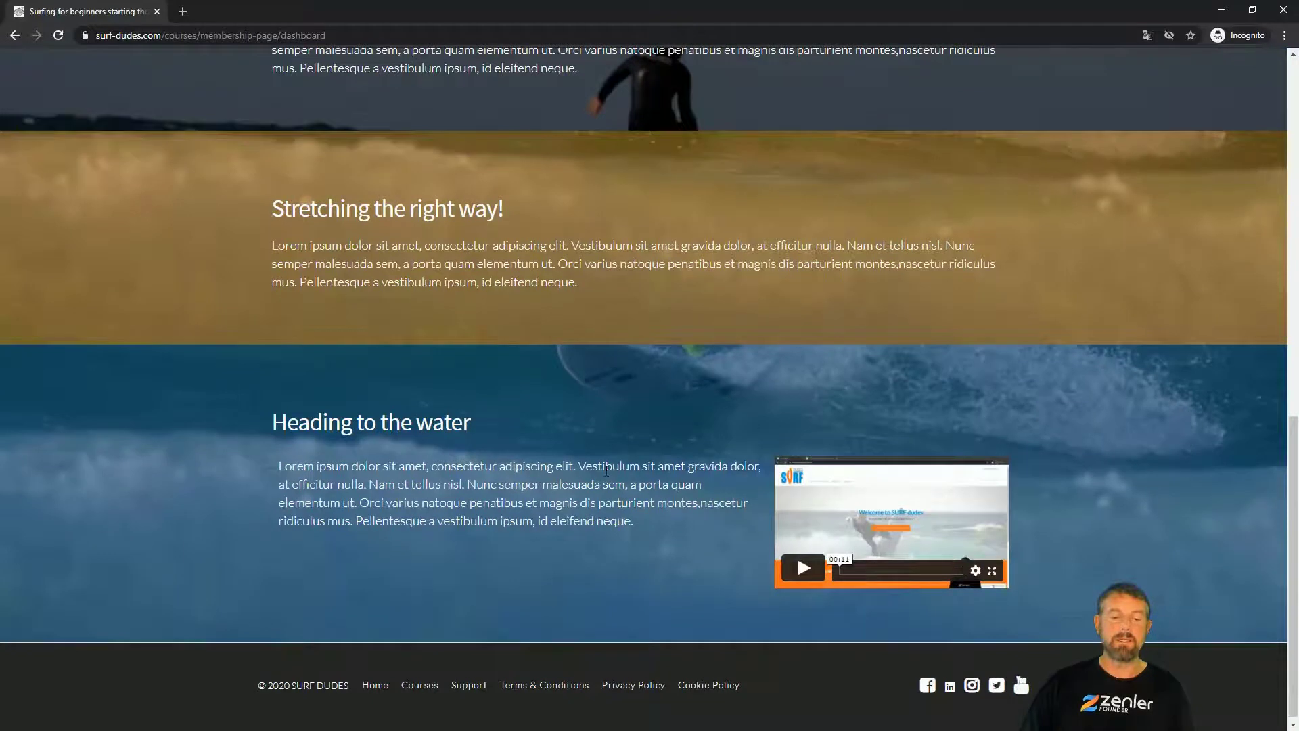
scroll(606, 469, up, 12)
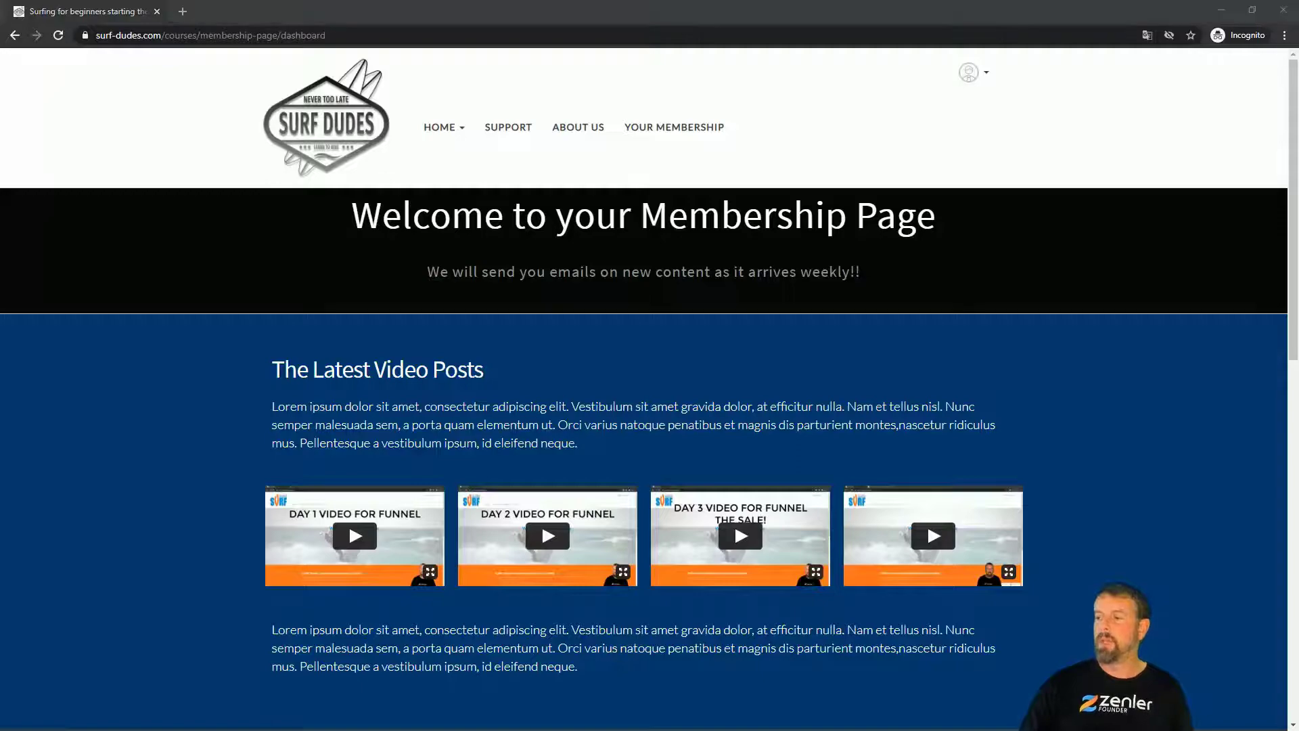
key(alt+Tab)
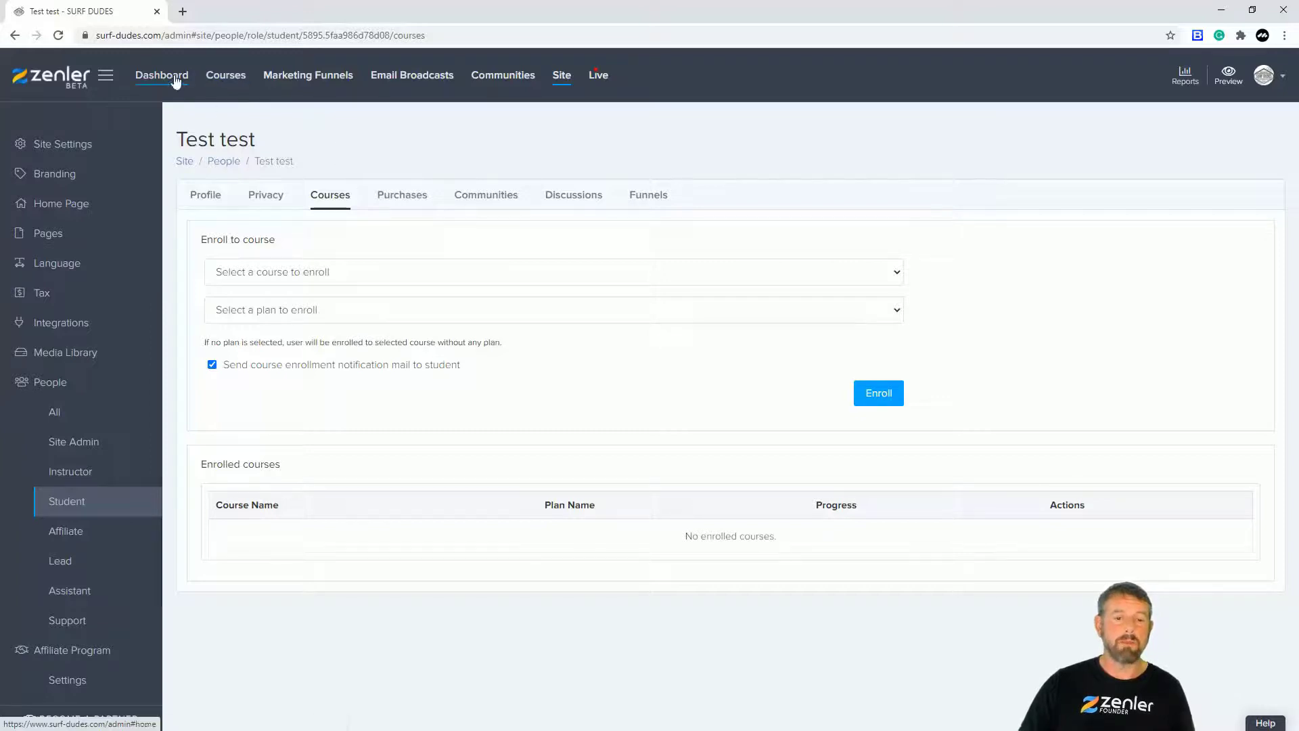
Step: Rename the Membership Page course's Gold Package section to 'Additional Downloads' and save
click(226, 76)
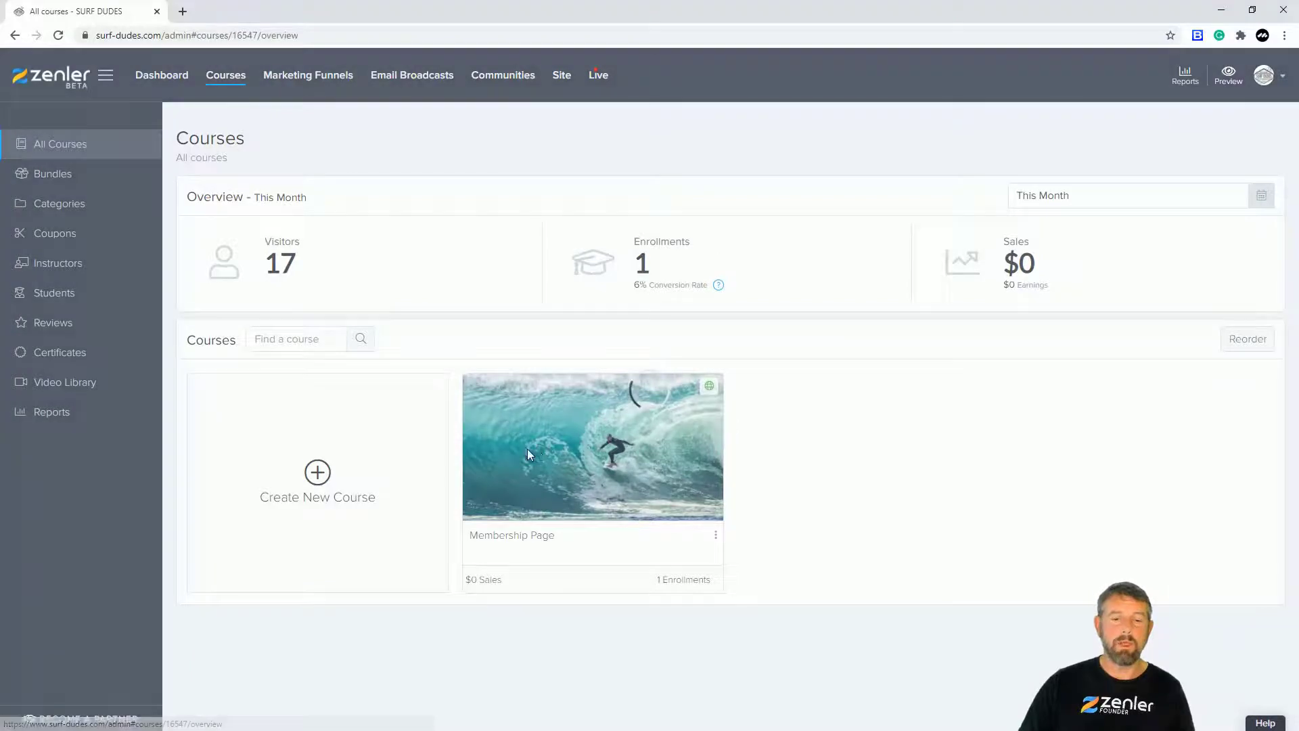
click(526, 449)
click(245, 222)
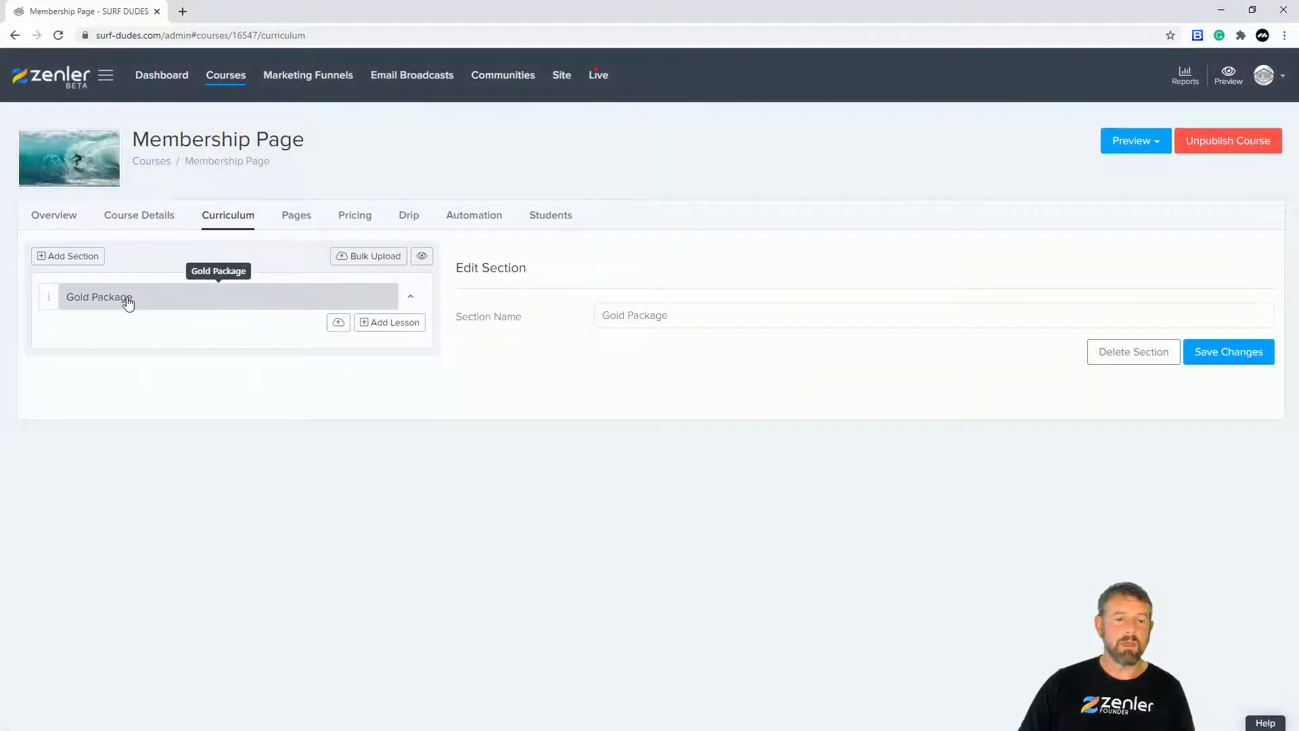
drag(689, 315, 582, 321)
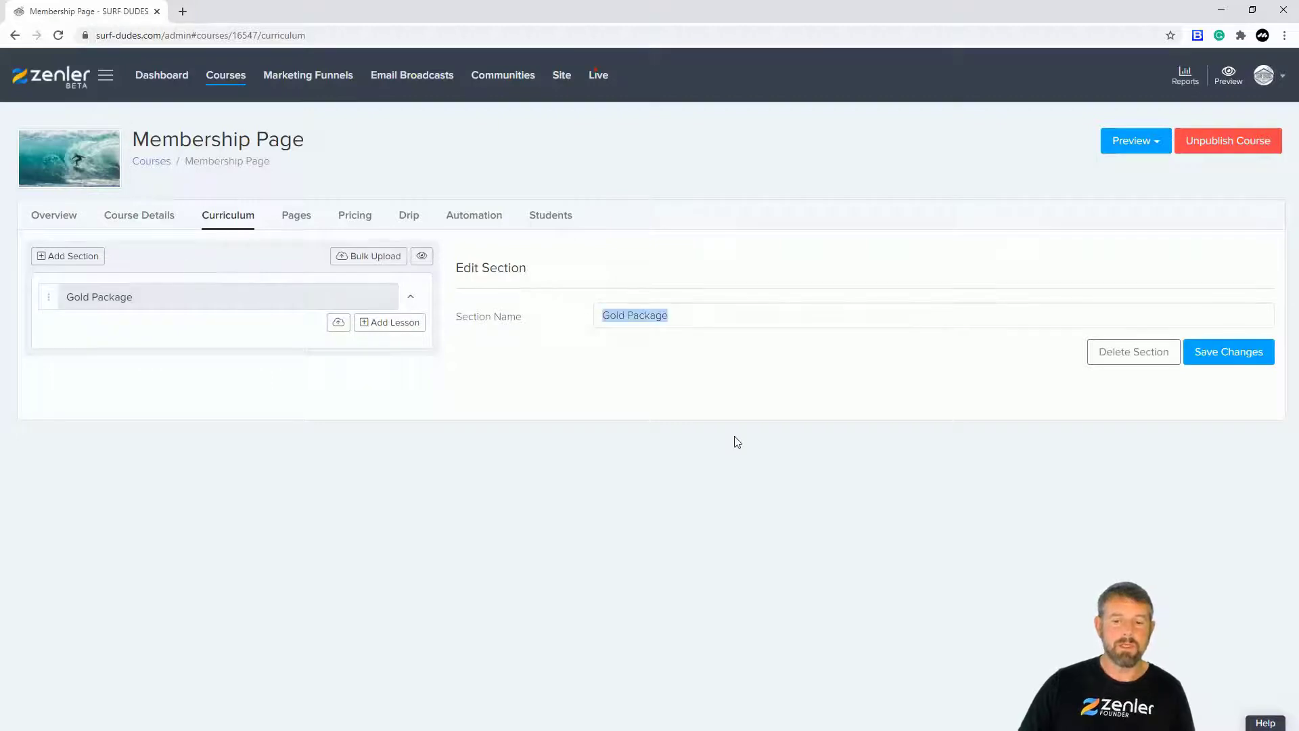
text(Additional)
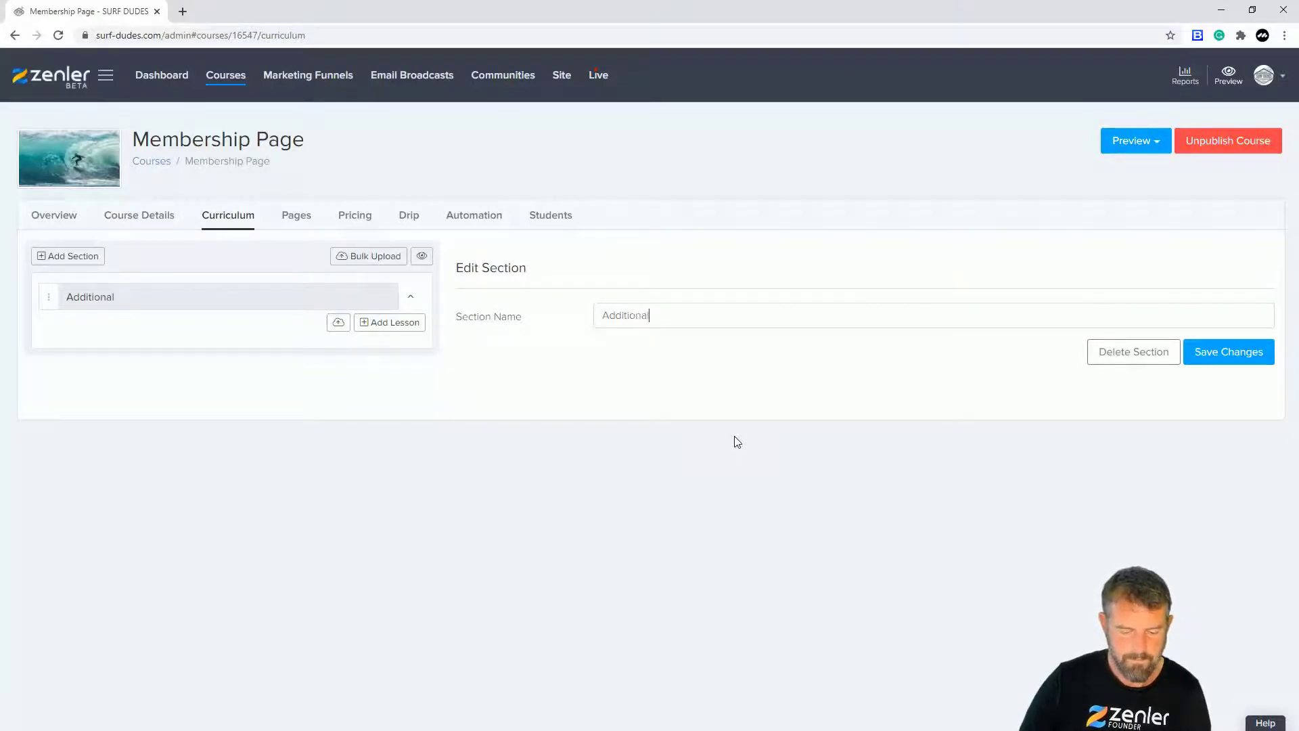
text(Dow)
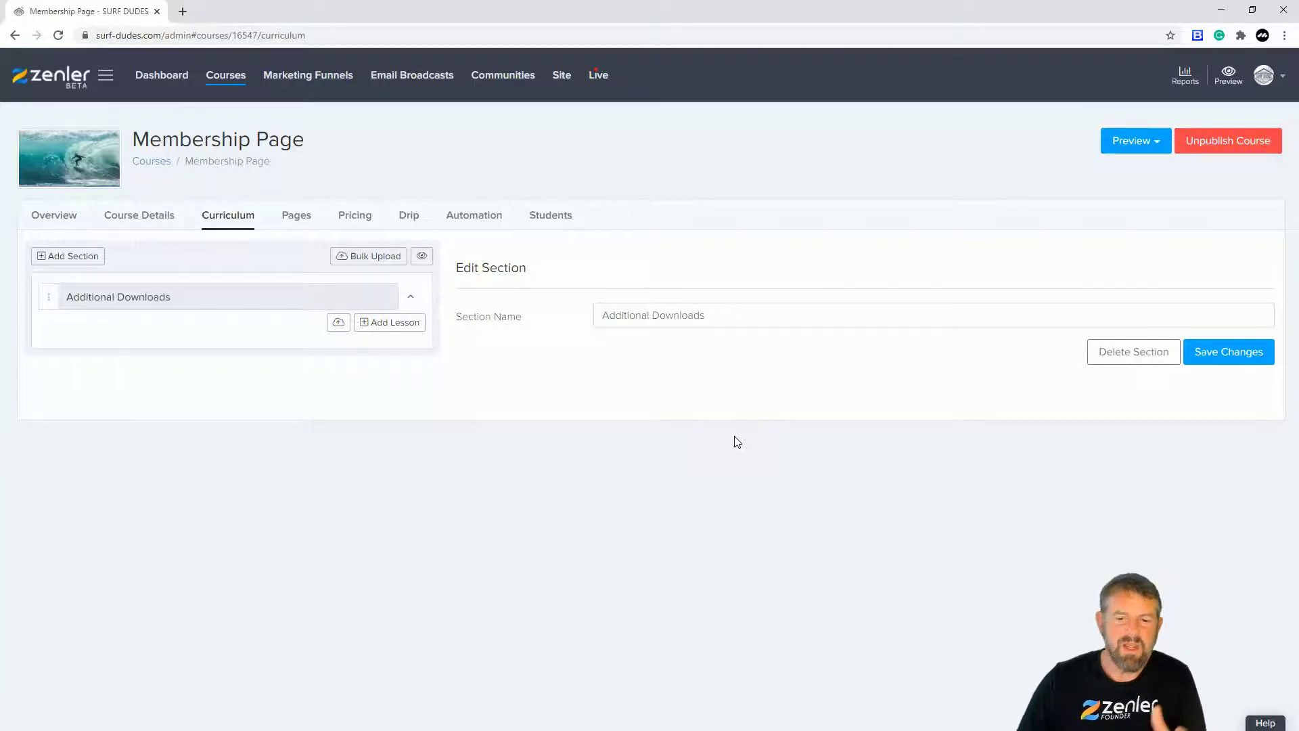
text(nloads)
click(1200, 352)
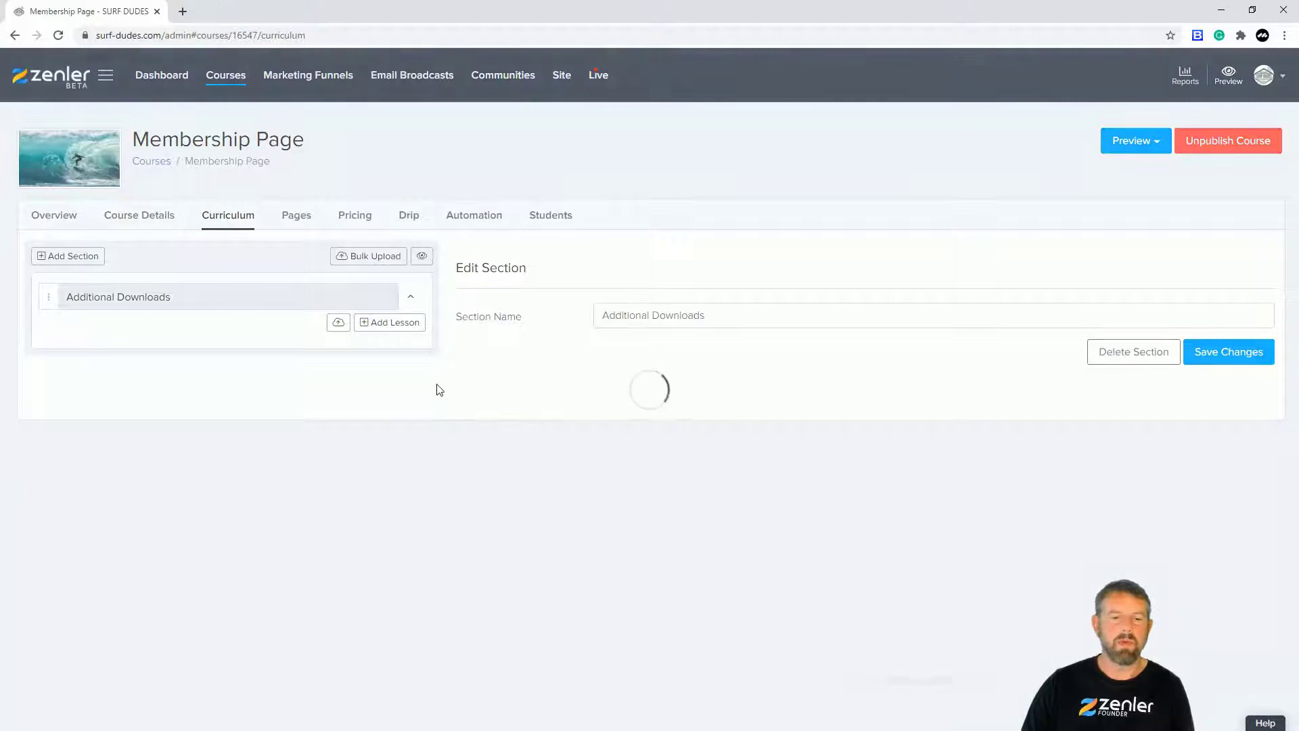
Step: Add a new lesson to the Additional Downloads section
click(339, 325)
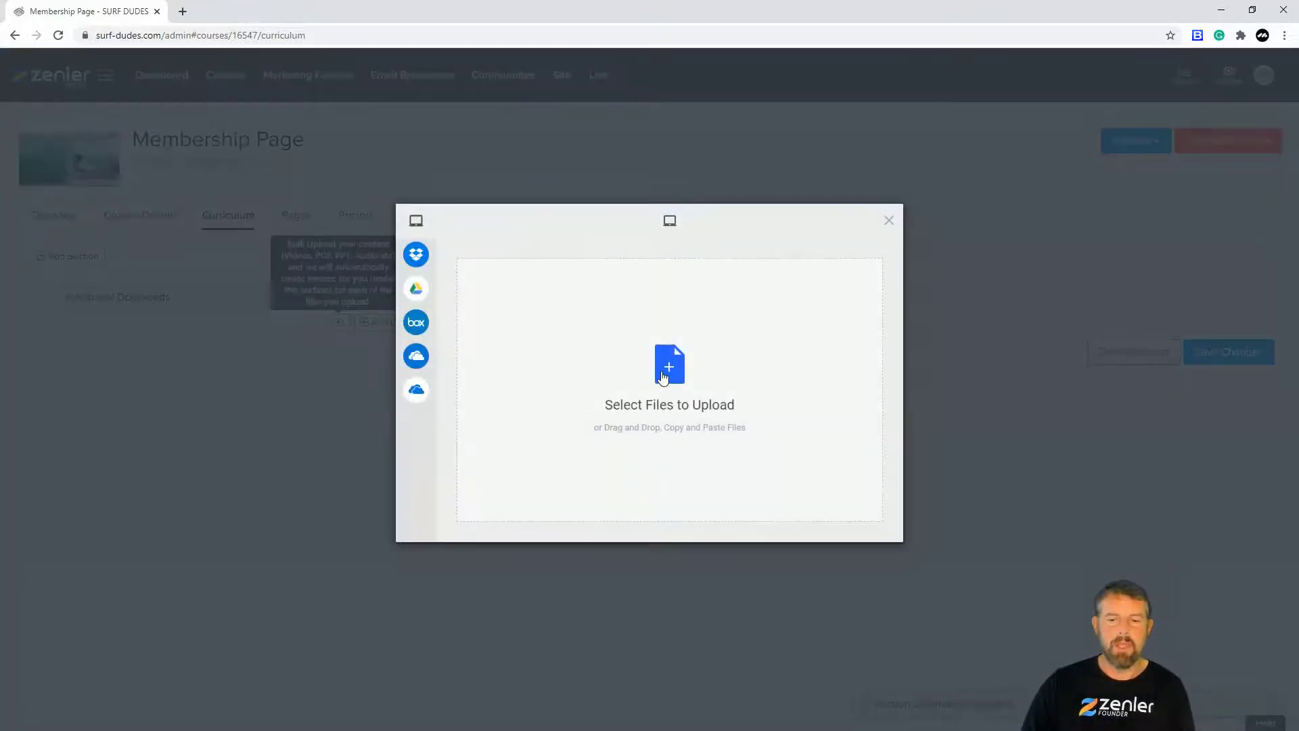
click(890, 221)
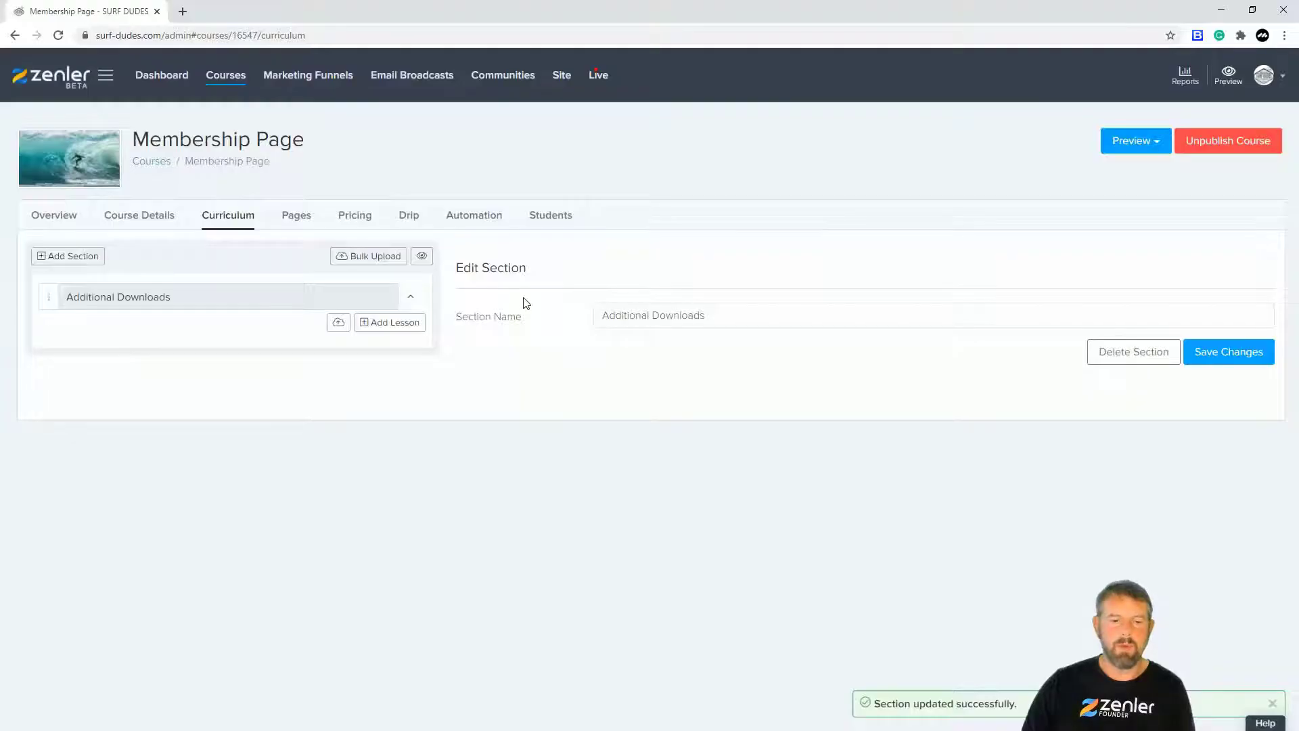
click(382, 330)
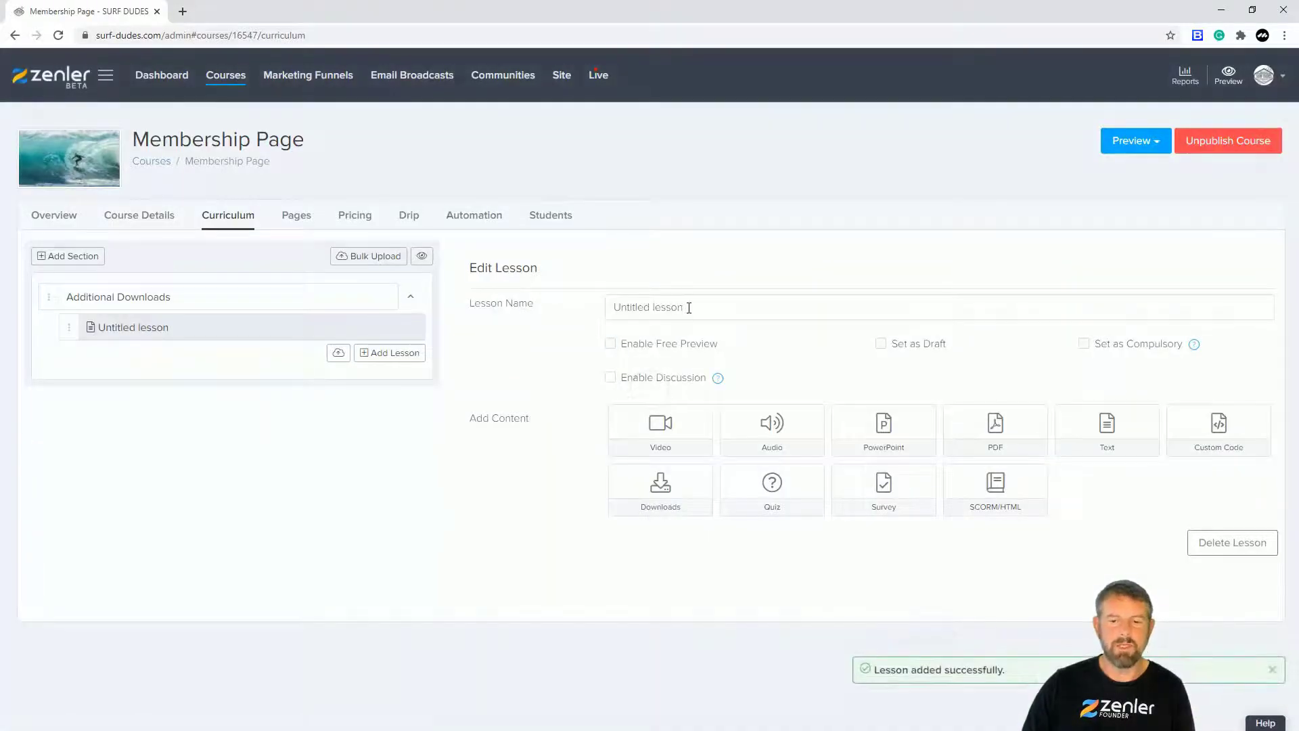
Step: Name the first lesson 'Free Beginner Board Choice' and attach SURFDUDES-TEST.pdf from the PDF library
drag(689, 308, 572, 311)
text(Fr)
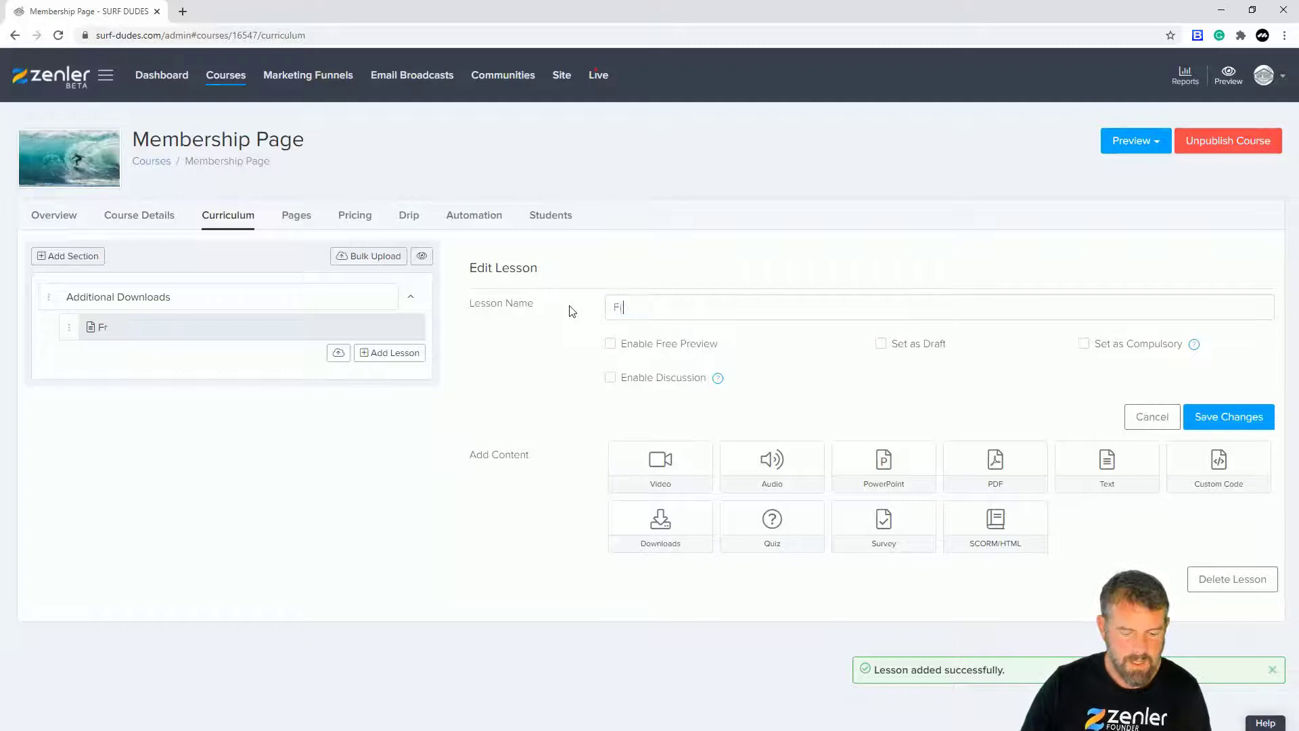
text(ee Beginner Board Choice)
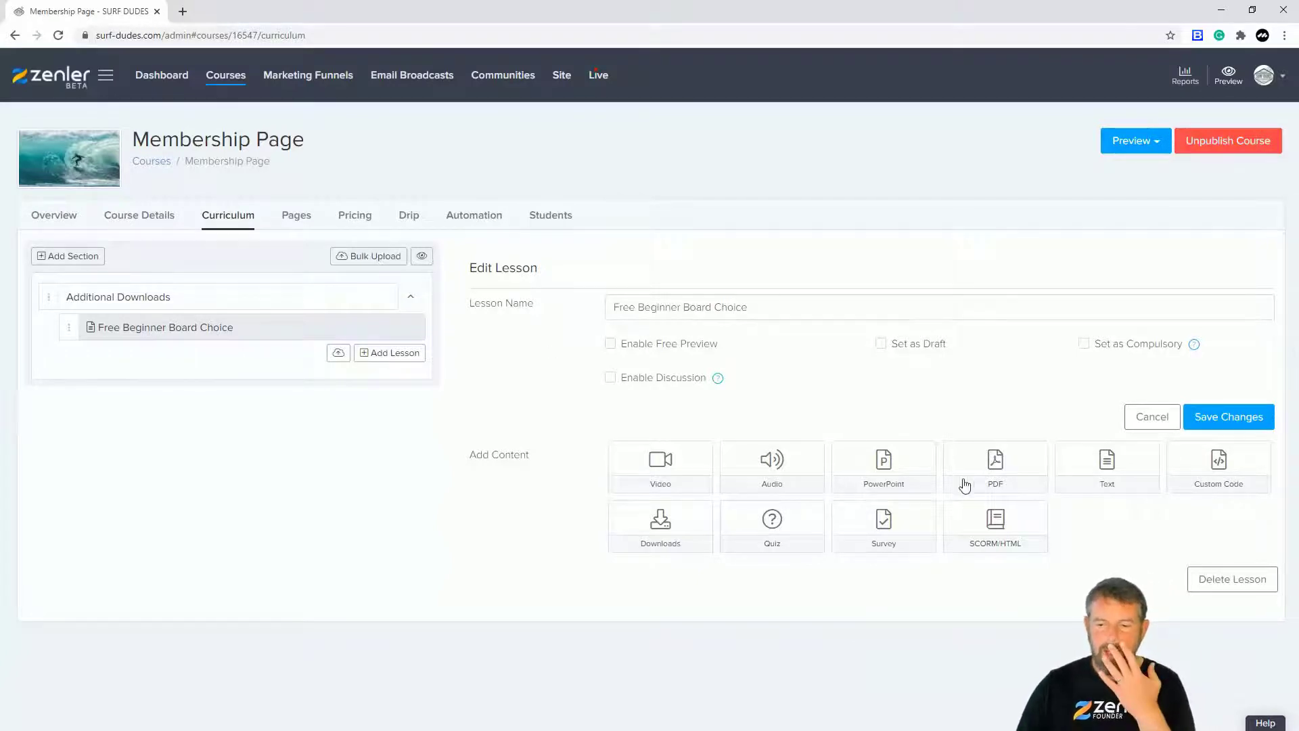
click(995, 470)
click(811, 124)
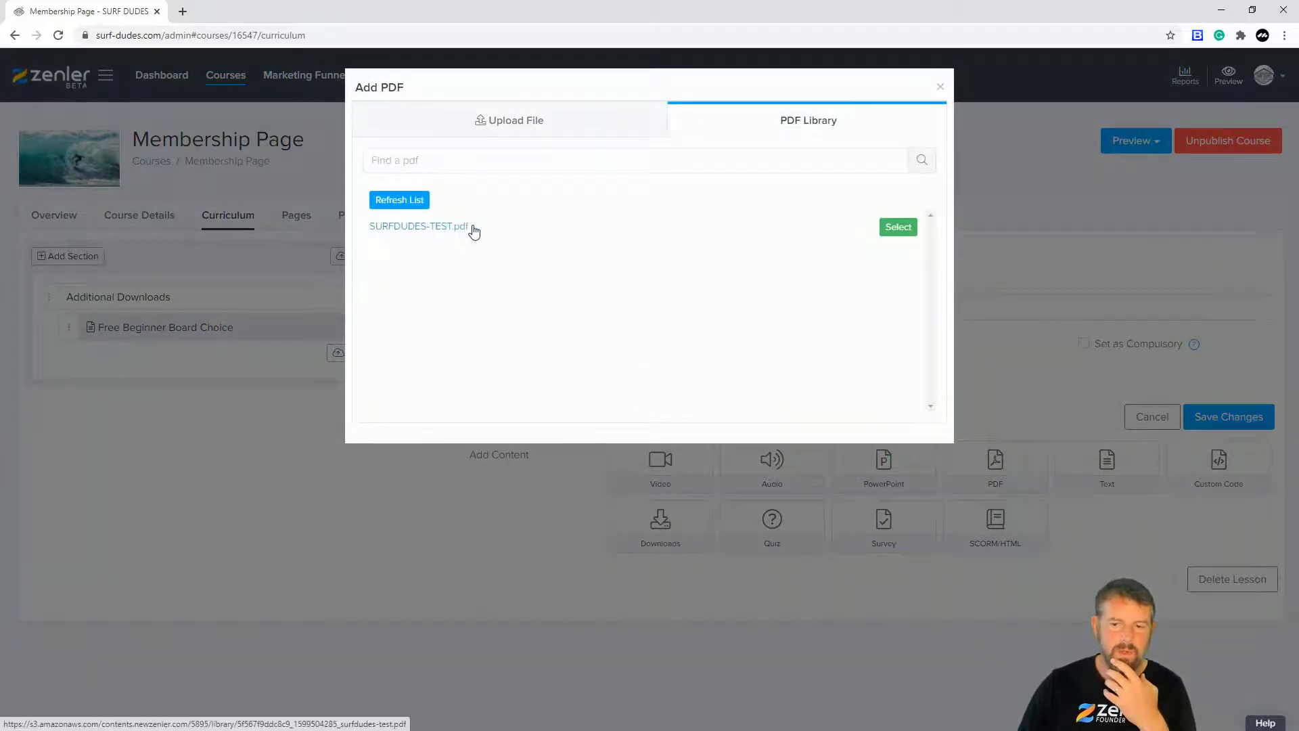
click(460, 227)
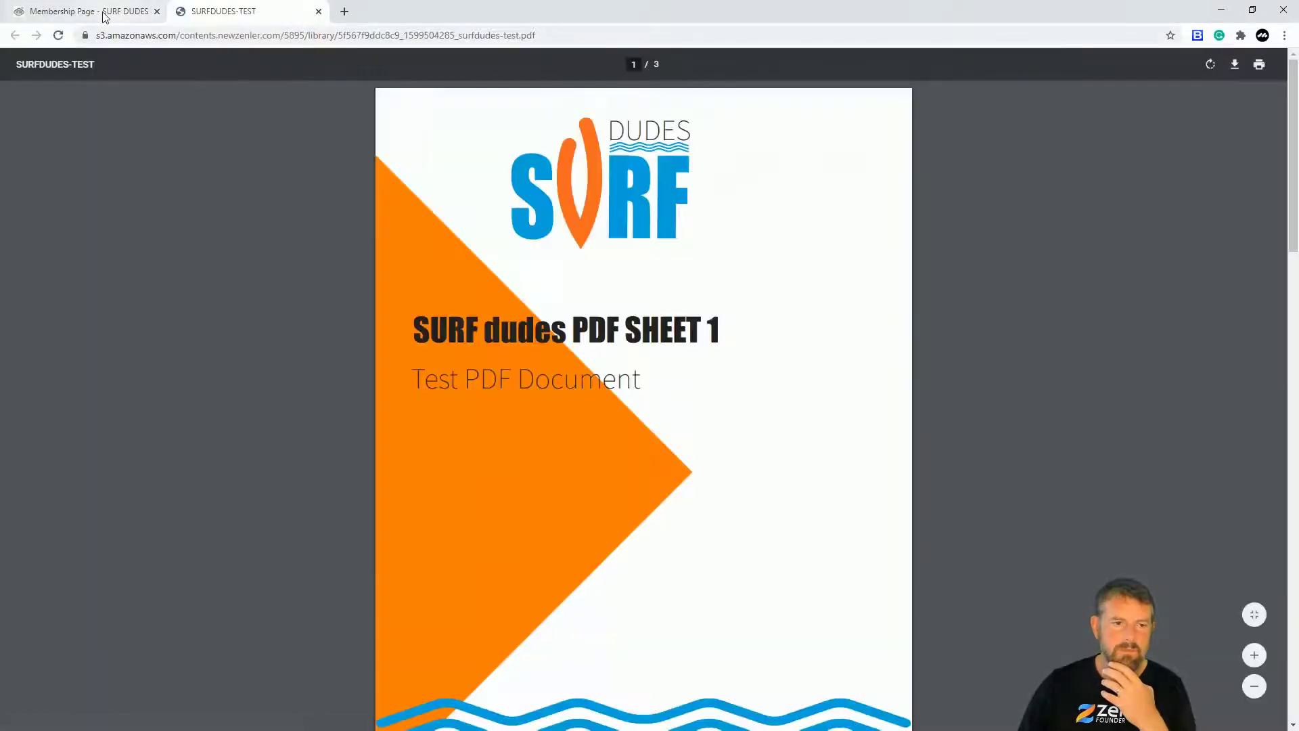
click(108, 12)
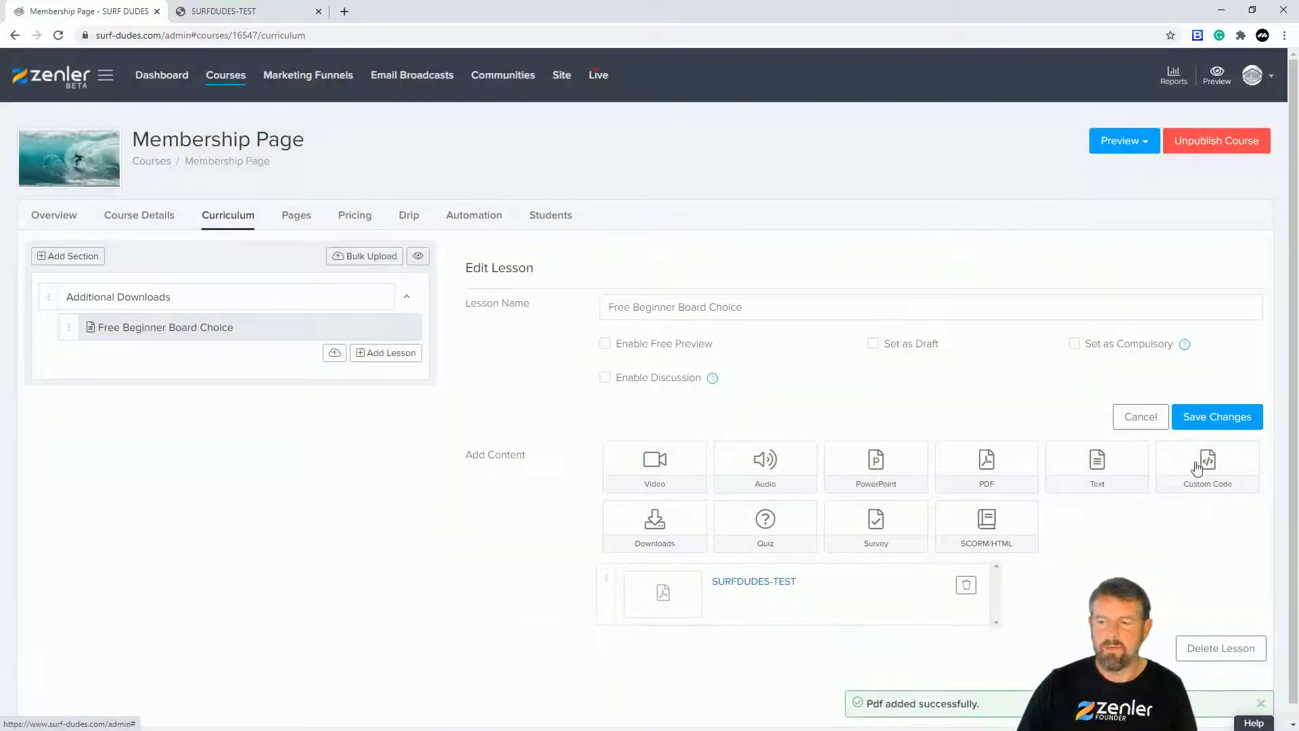
Step: Save the lesson, then add a second lesson and select its default name
click(1224, 430)
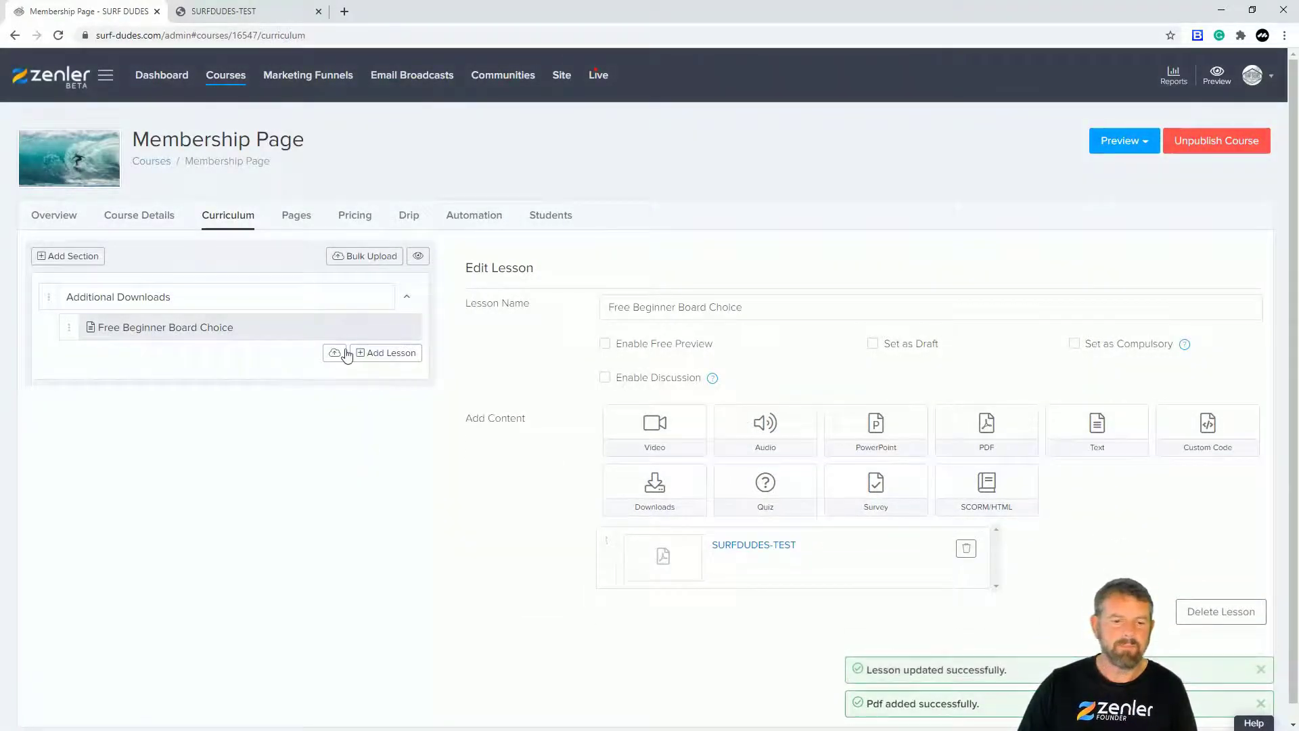
click(372, 354)
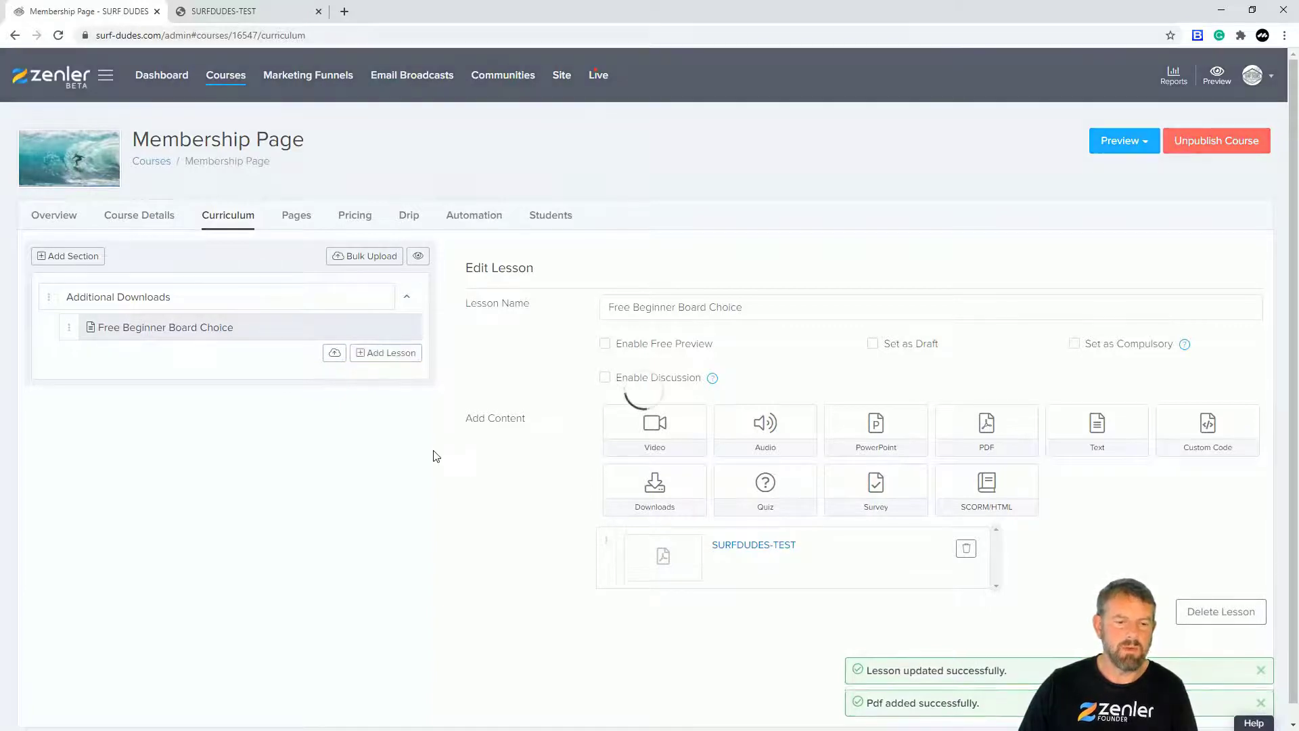
drag(683, 308, 592, 319)
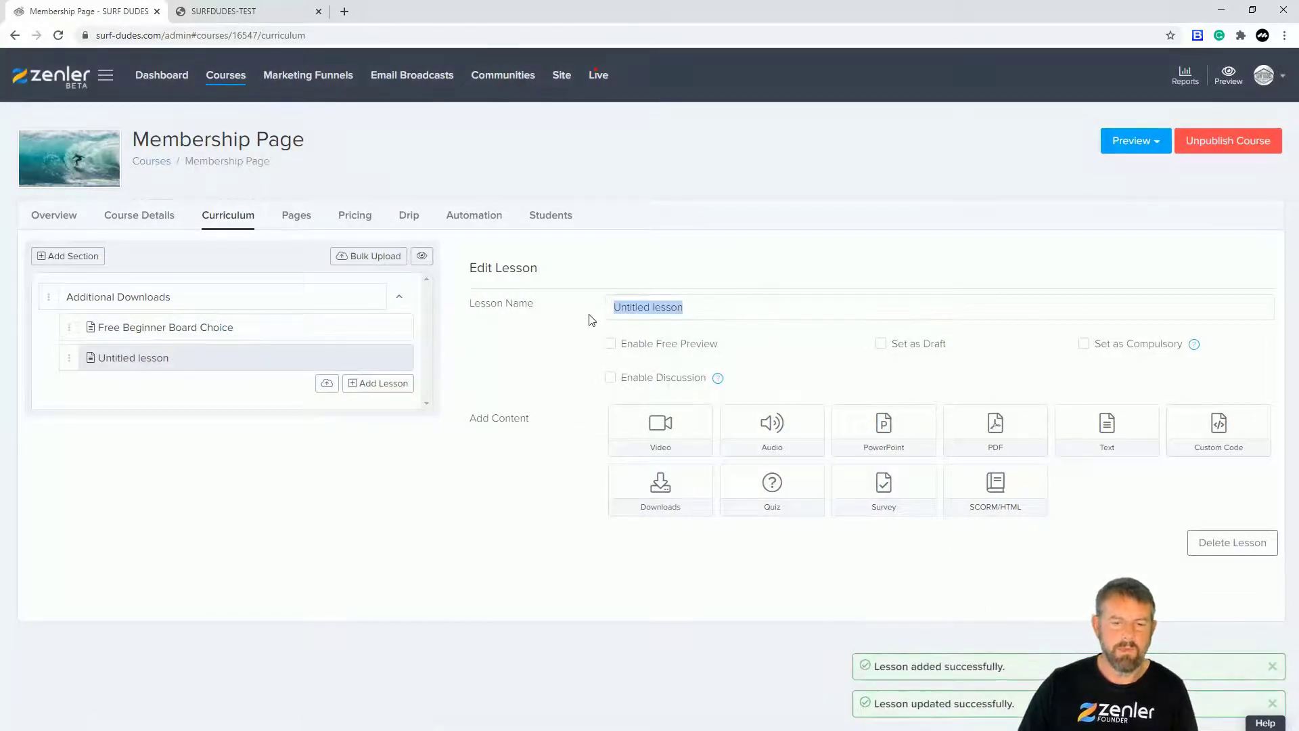
Step: Name the second lesson 'Stretch Sheet' and attach SURFDUDES-TEST.pdf from the PDF library
text(Ste)
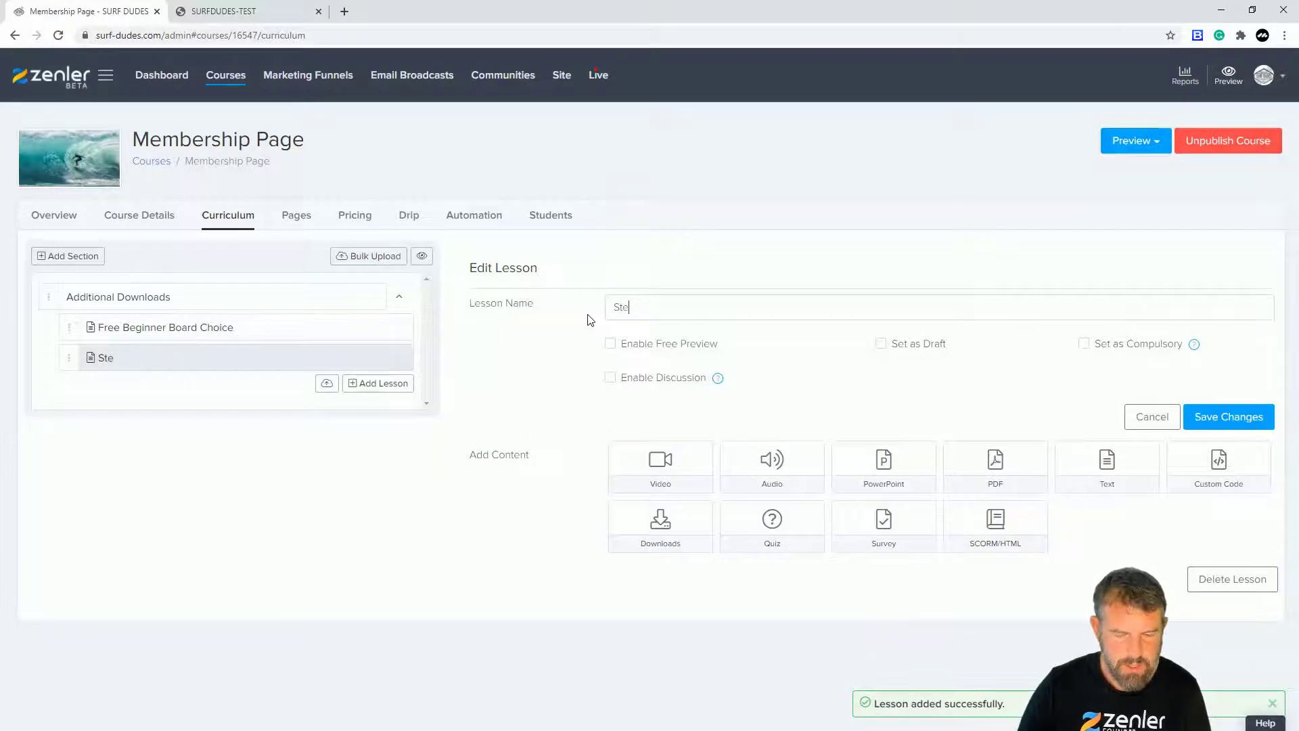
text(etch Sheet)
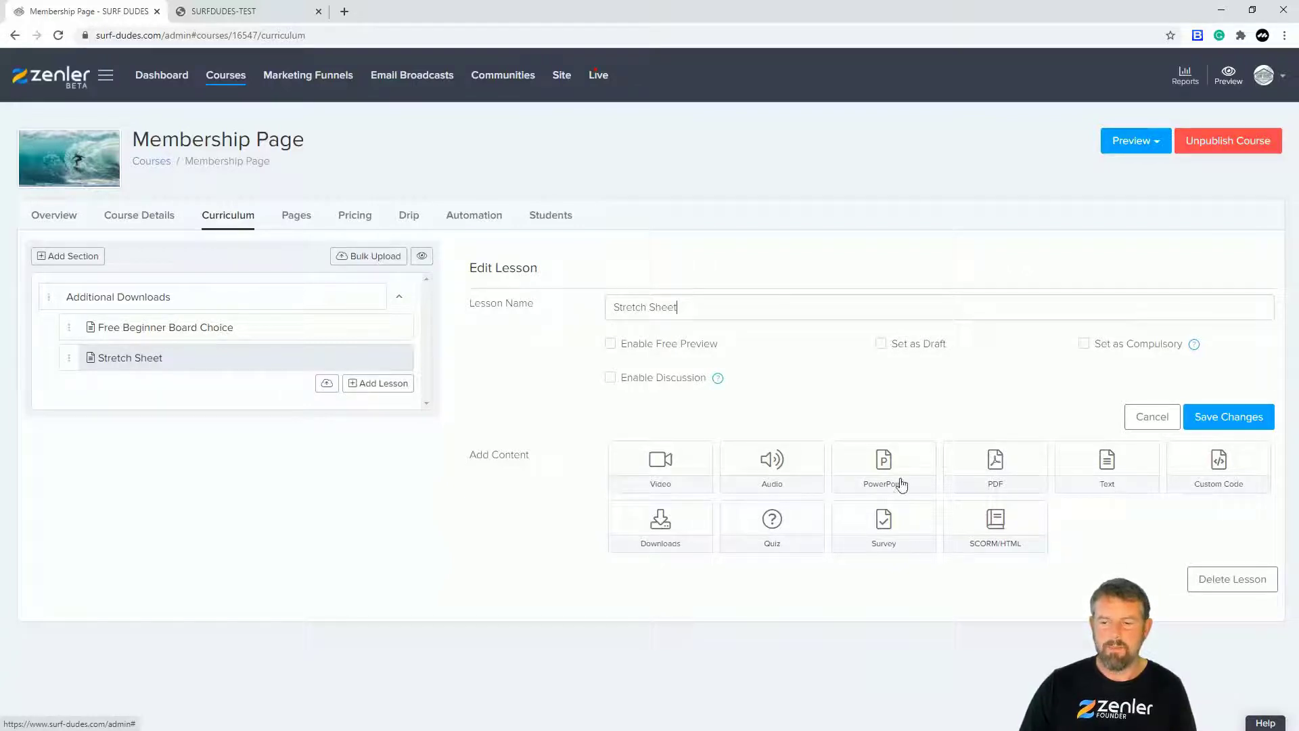
click(991, 466)
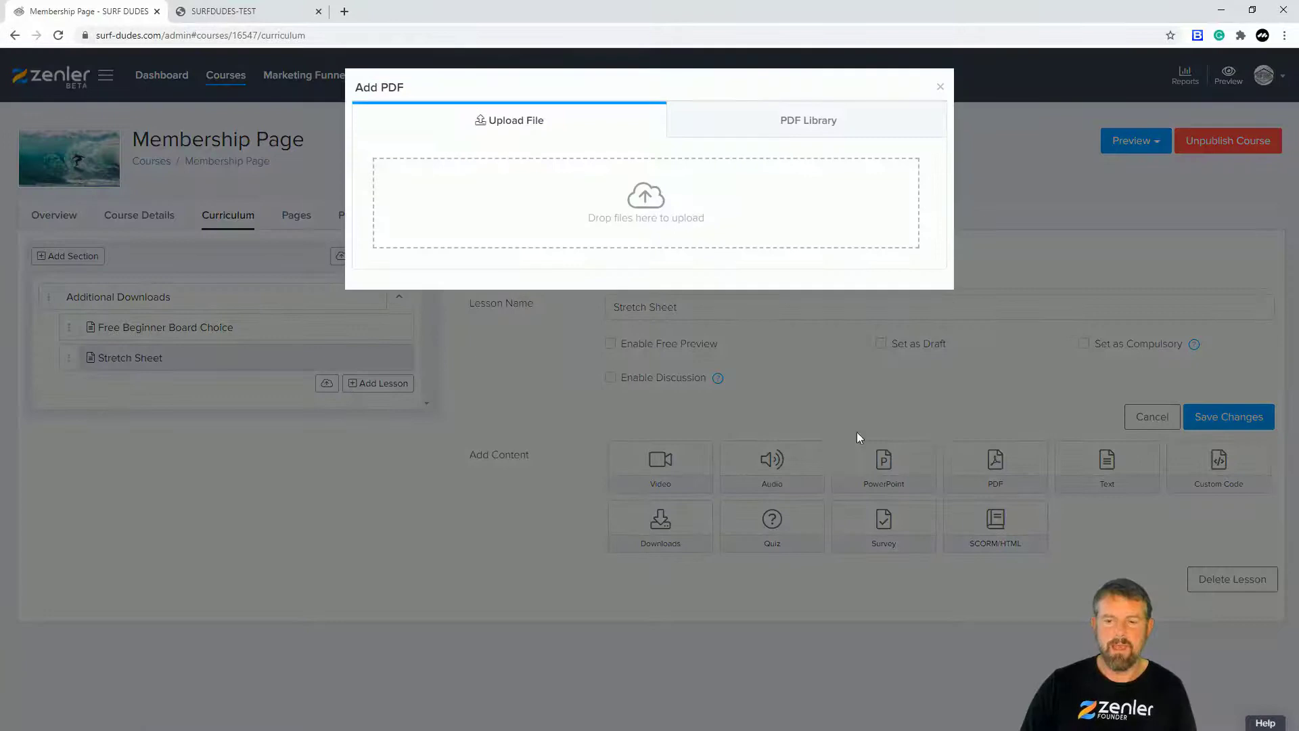
click(806, 128)
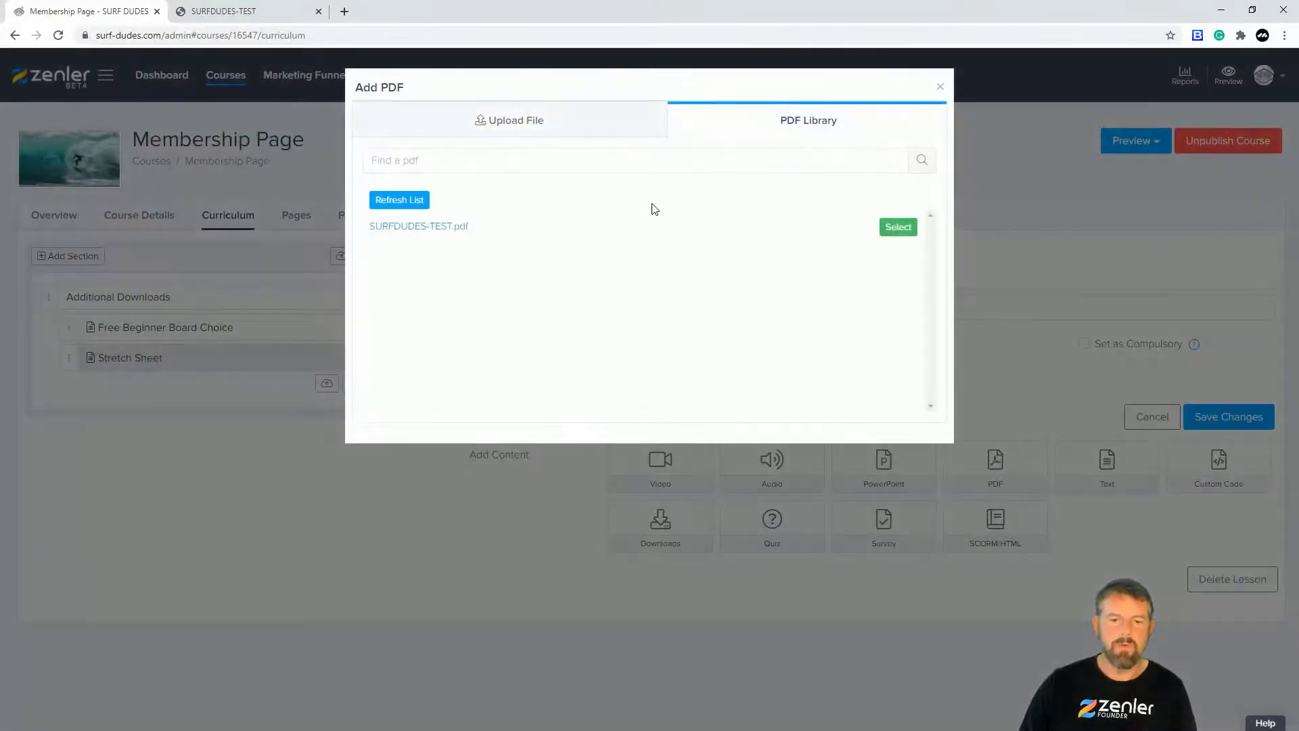
click(894, 230)
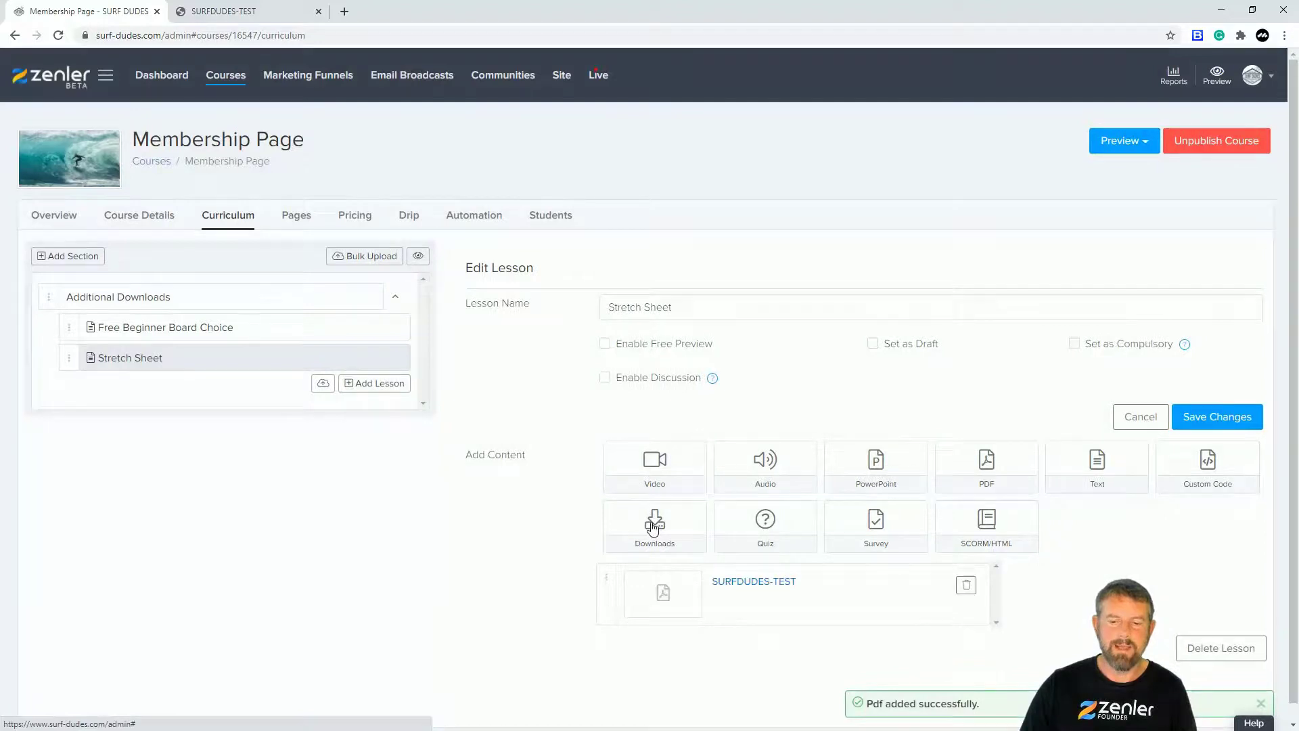
Step: Add SURFDUDES-TEST.pdf as a lesson download from the file library and save the lesson
click(656, 525)
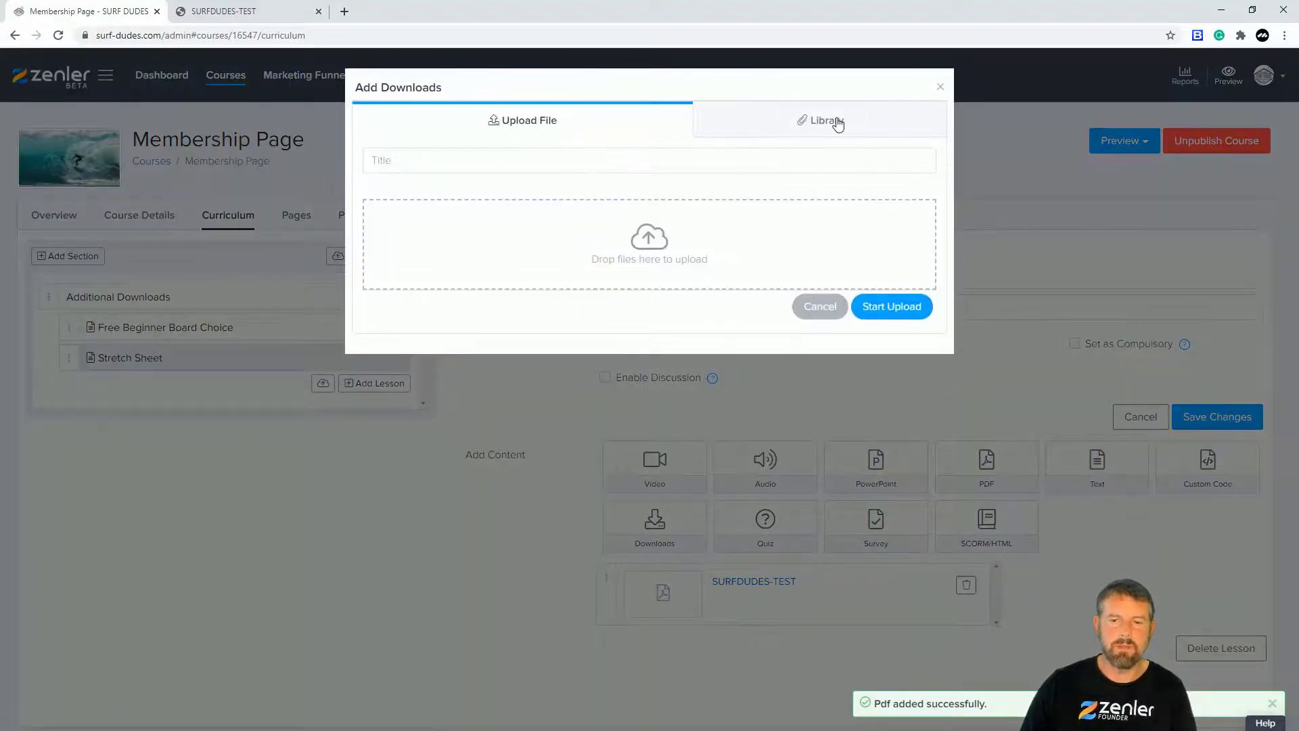
click(808, 132)
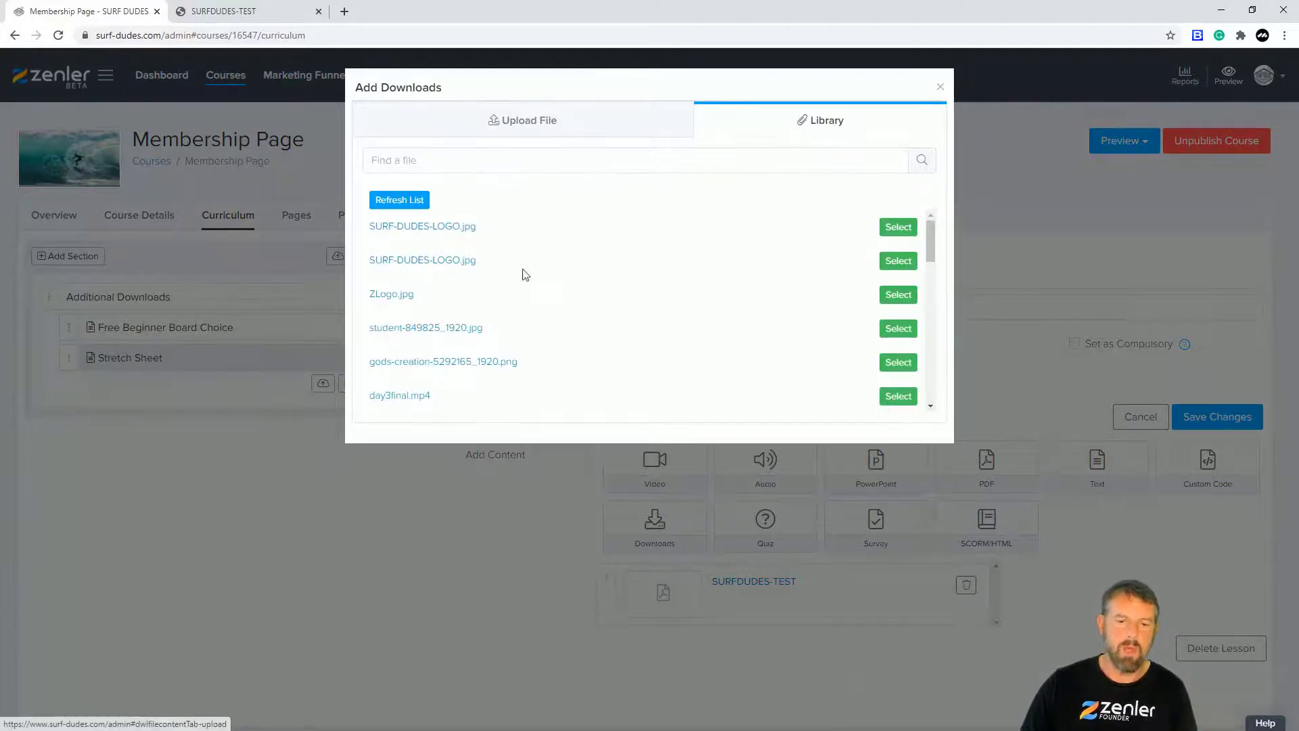
scroll(455, 285, down, 3)
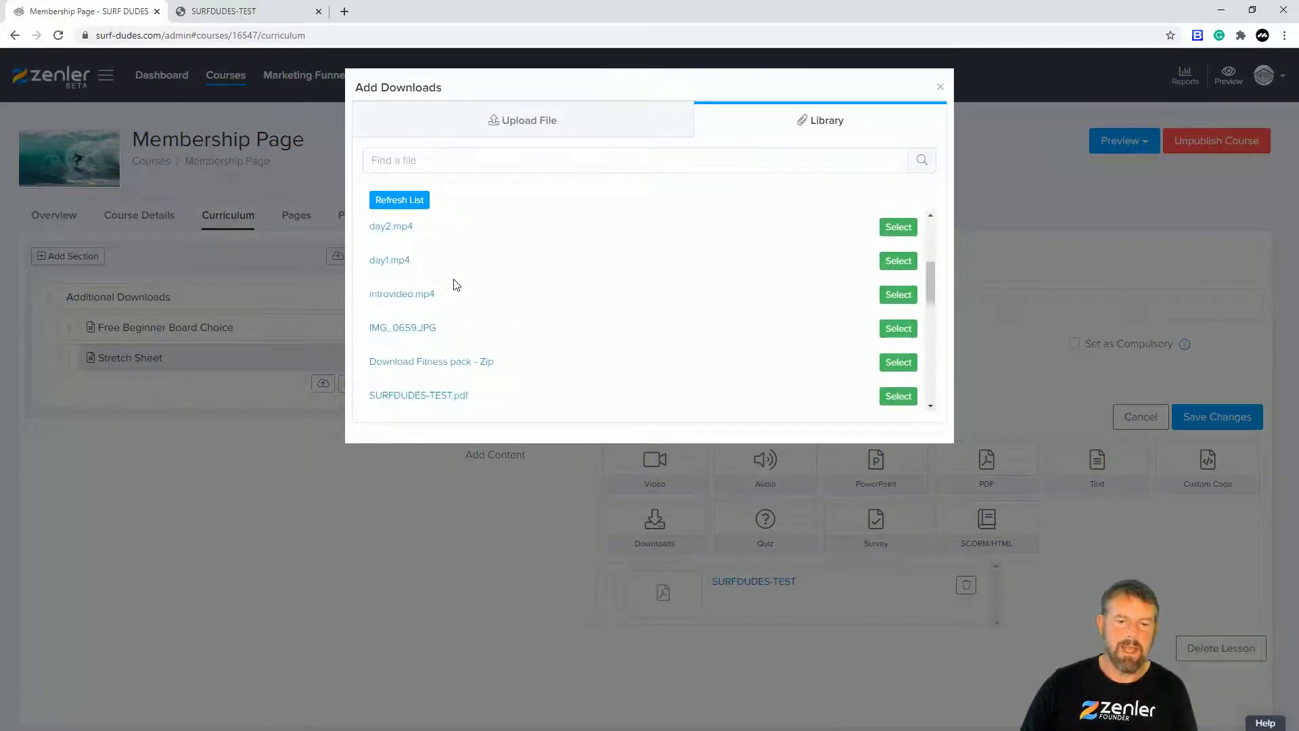
scroll(455, 285, up, 2)
scroll(456, 285, down, 5)
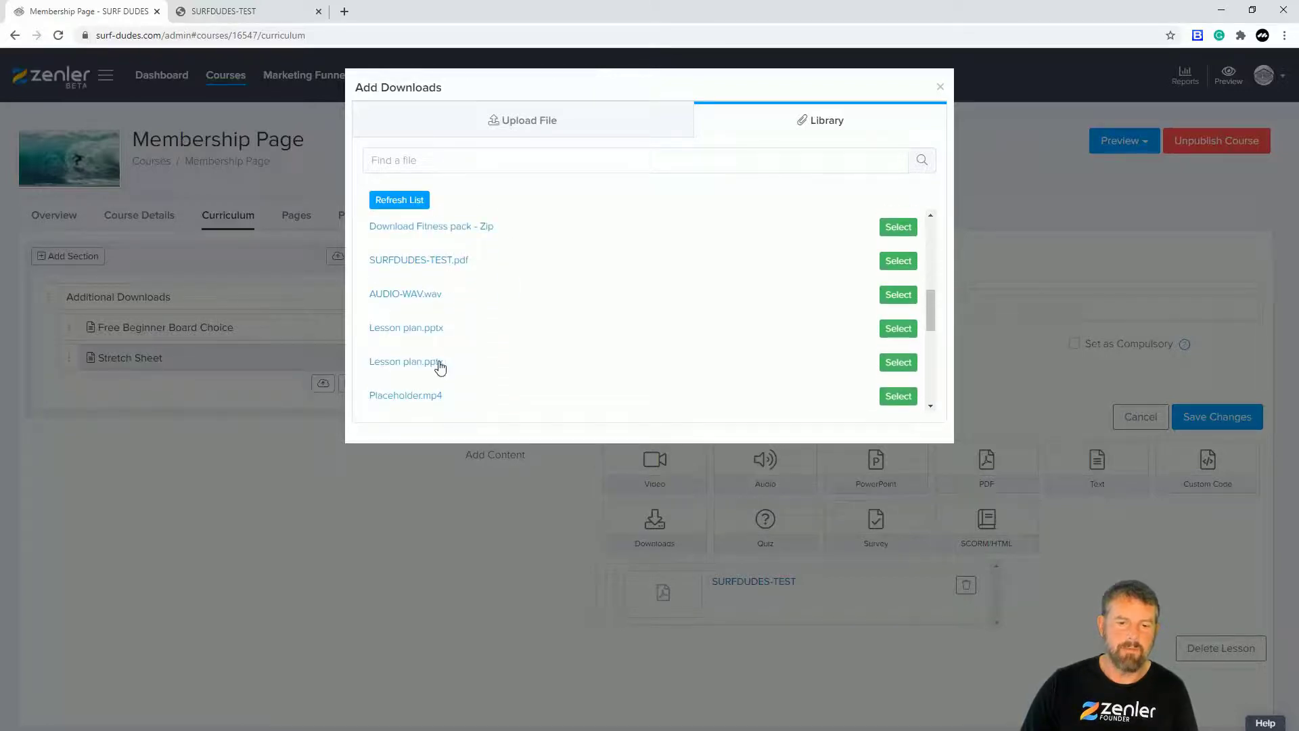
scroll(473, 323, down, 2)
scroll(473, 322, down, 3)
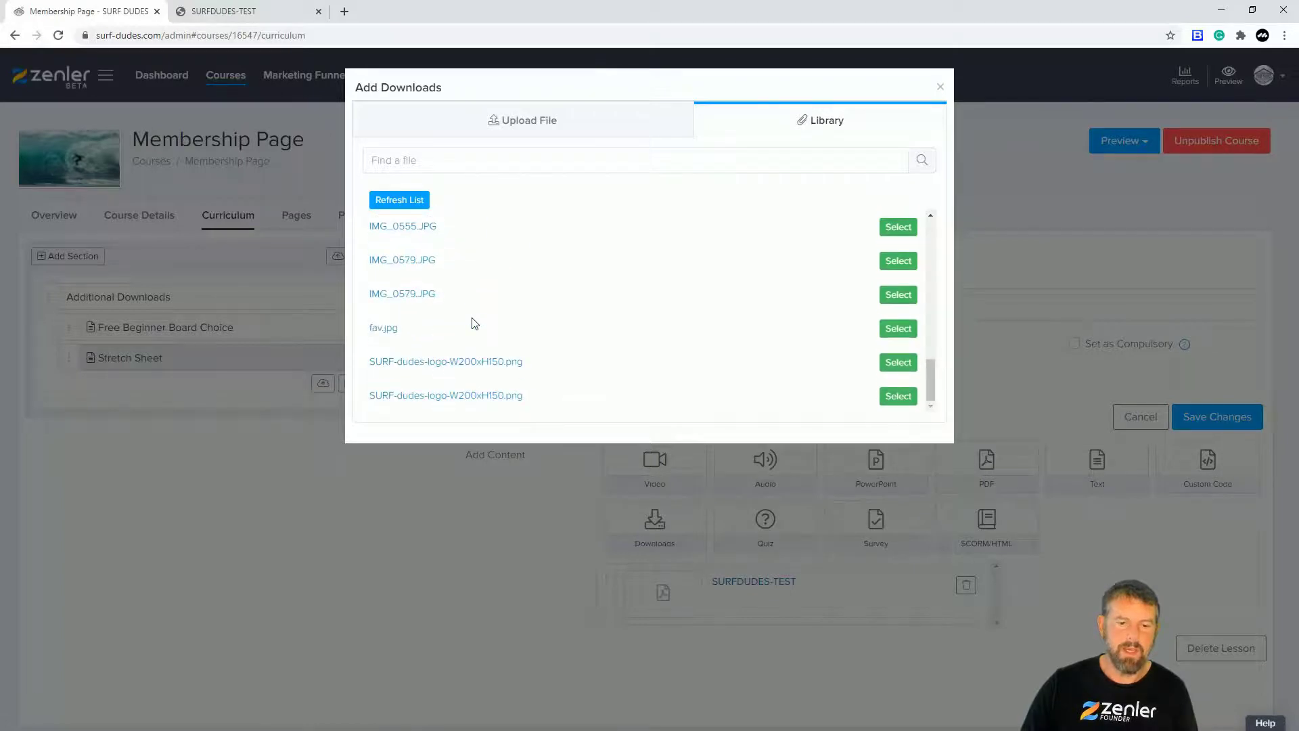
scroll(473, 323, up, 2)
scroll(473, 323, up, 2)
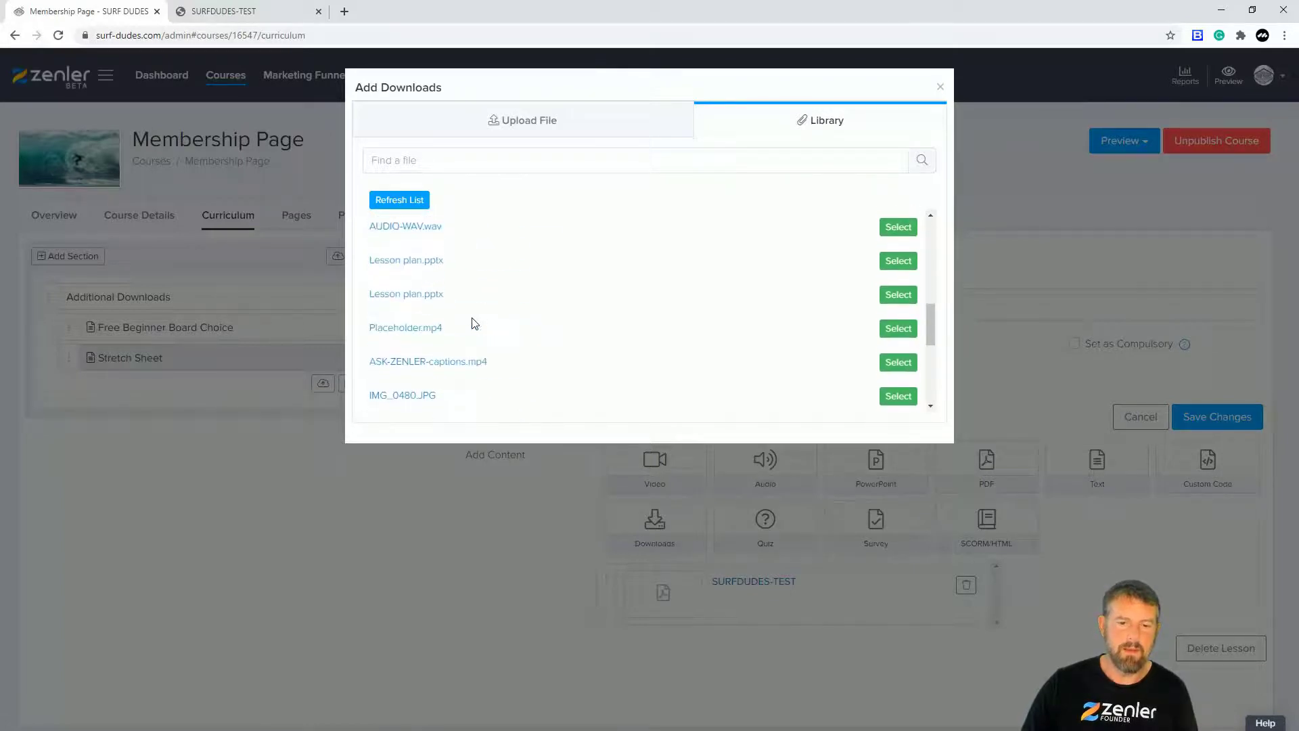
scroll(473, 322, up, 2)
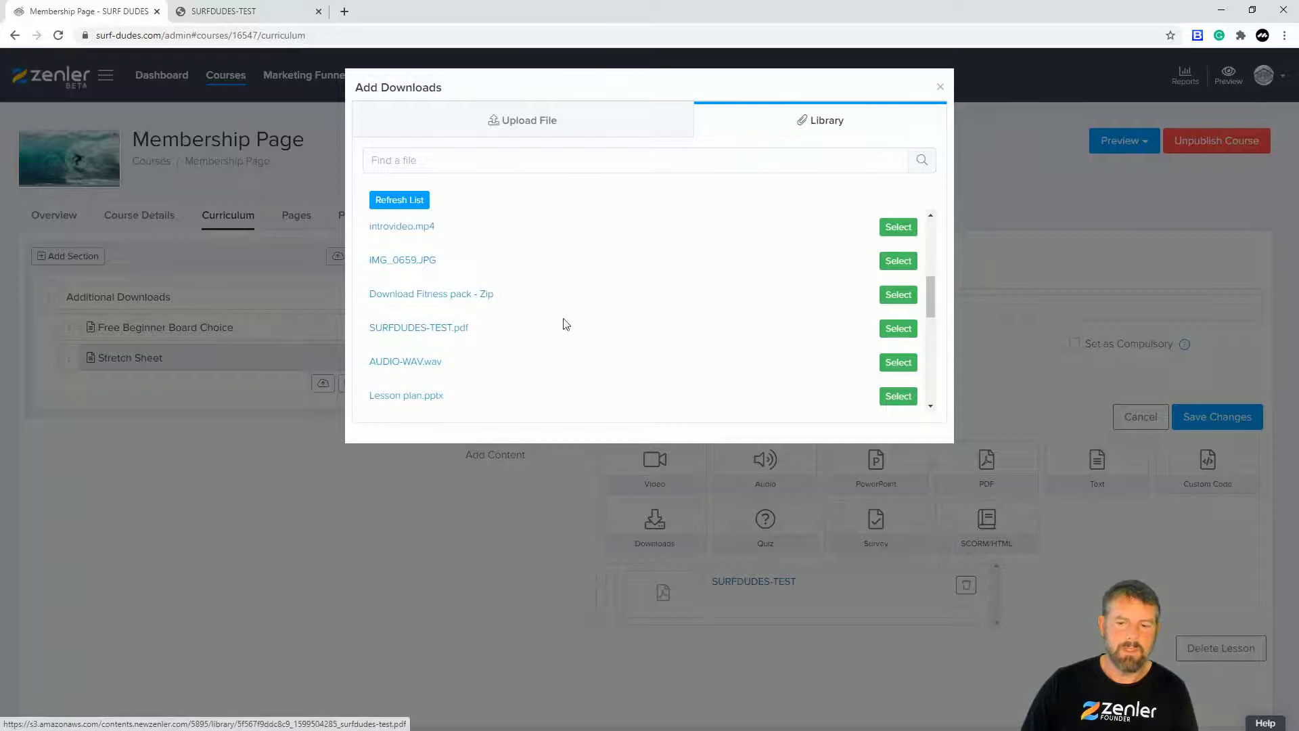
click(900, 329)
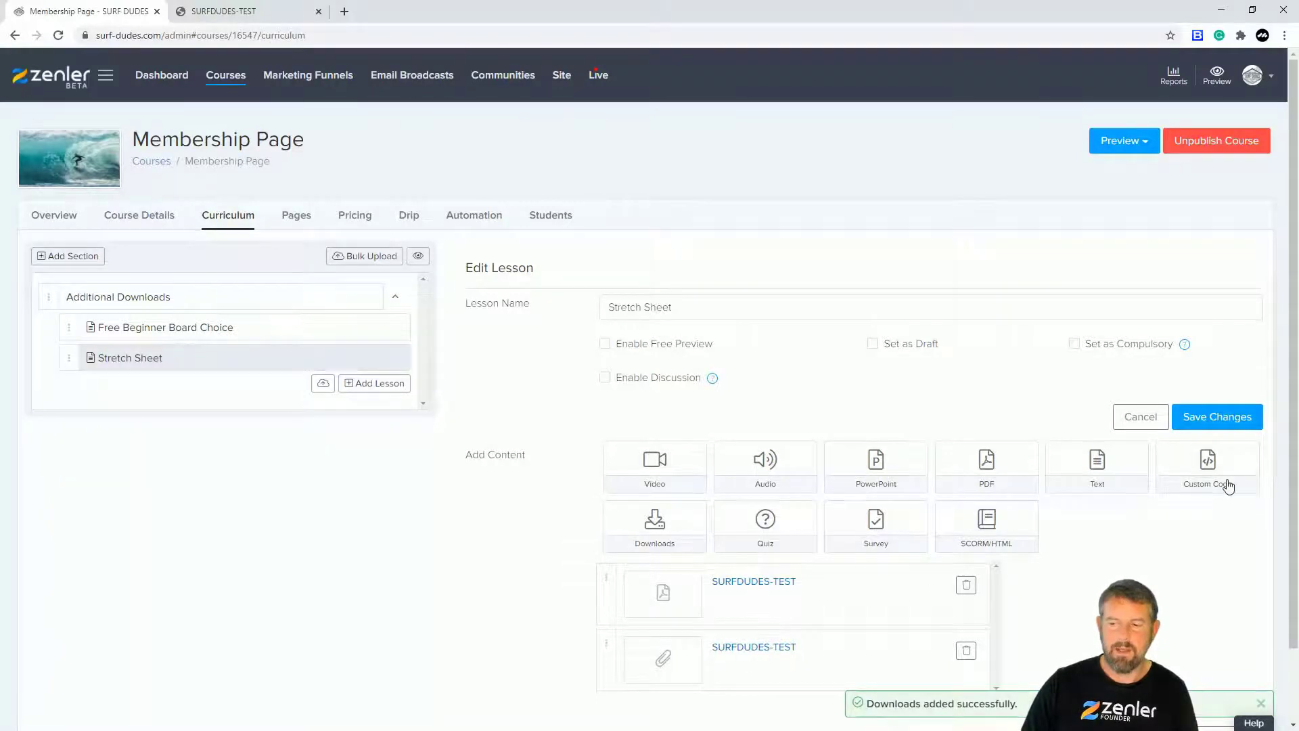
click(1204, 421)
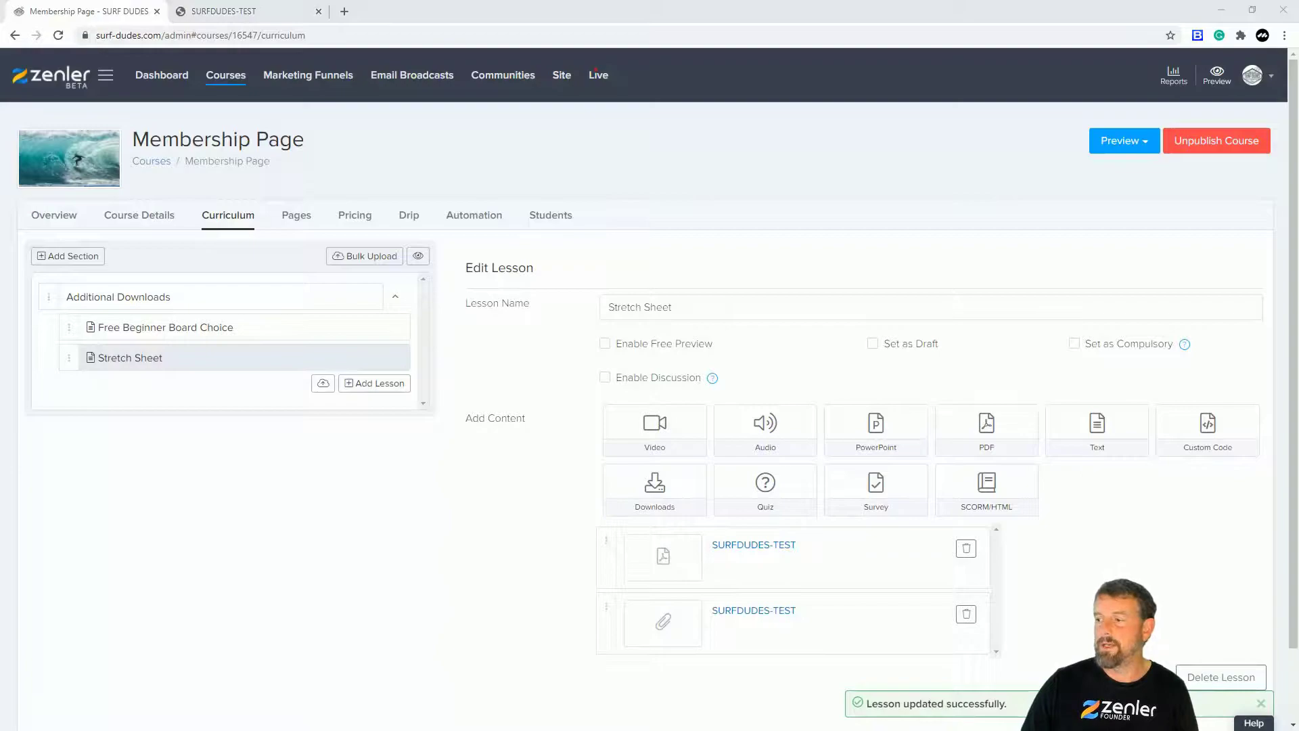
key(alt+Tab)
Step: Refresh the student dashboard, view the Free Beginner Board Choice lesson, then open the admin Course Pages overview
click(59, 36)
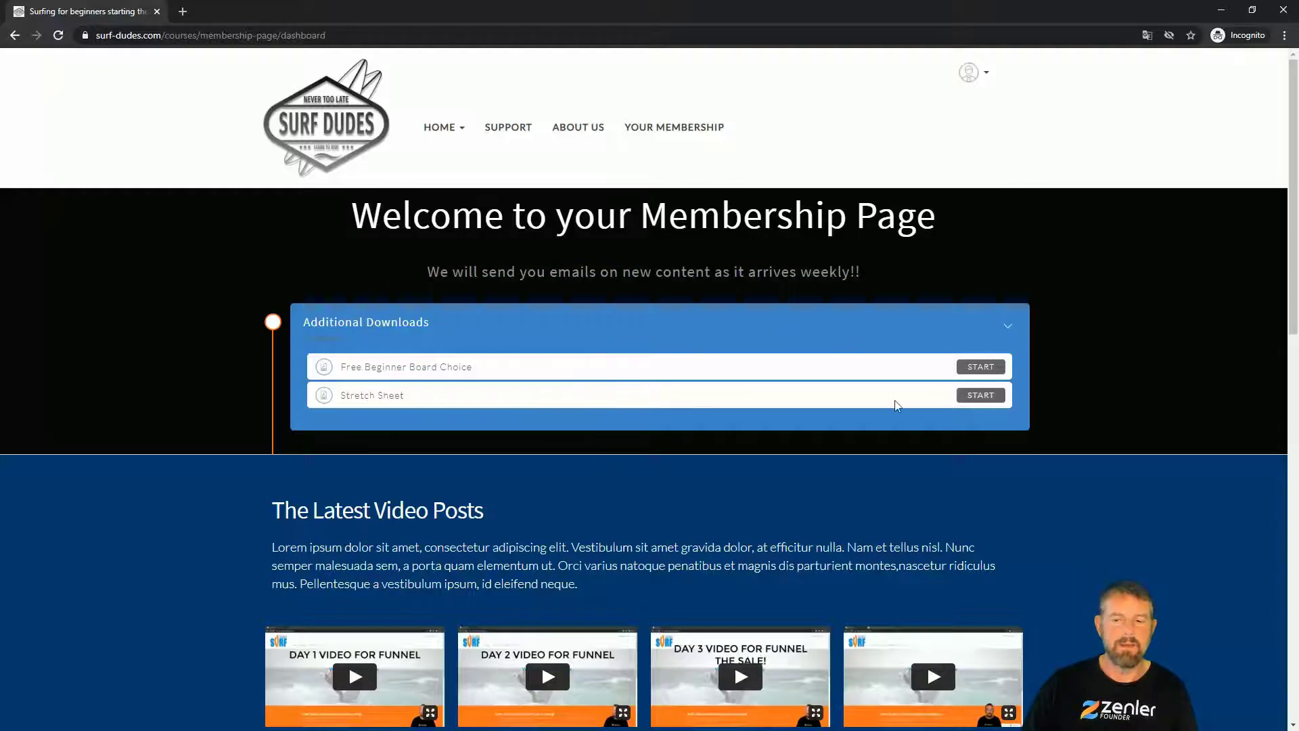
click(979, 368)
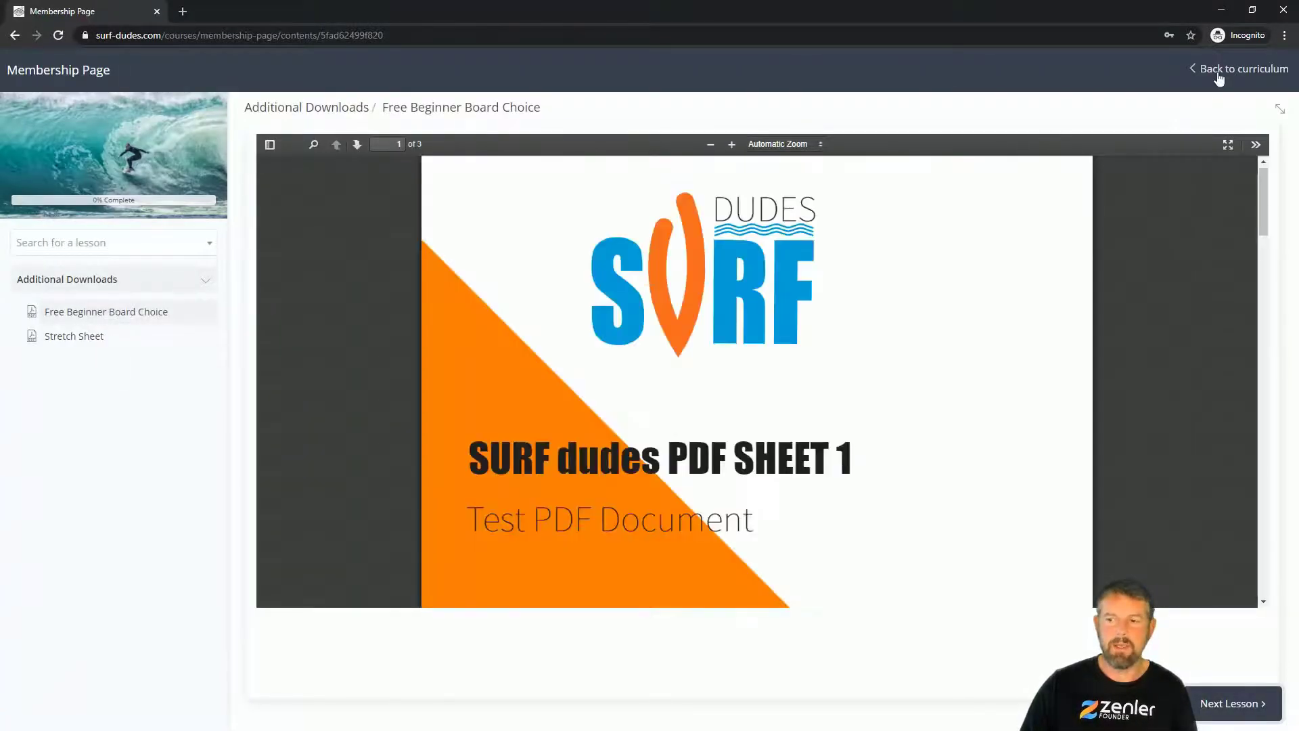
click(1218, 70)
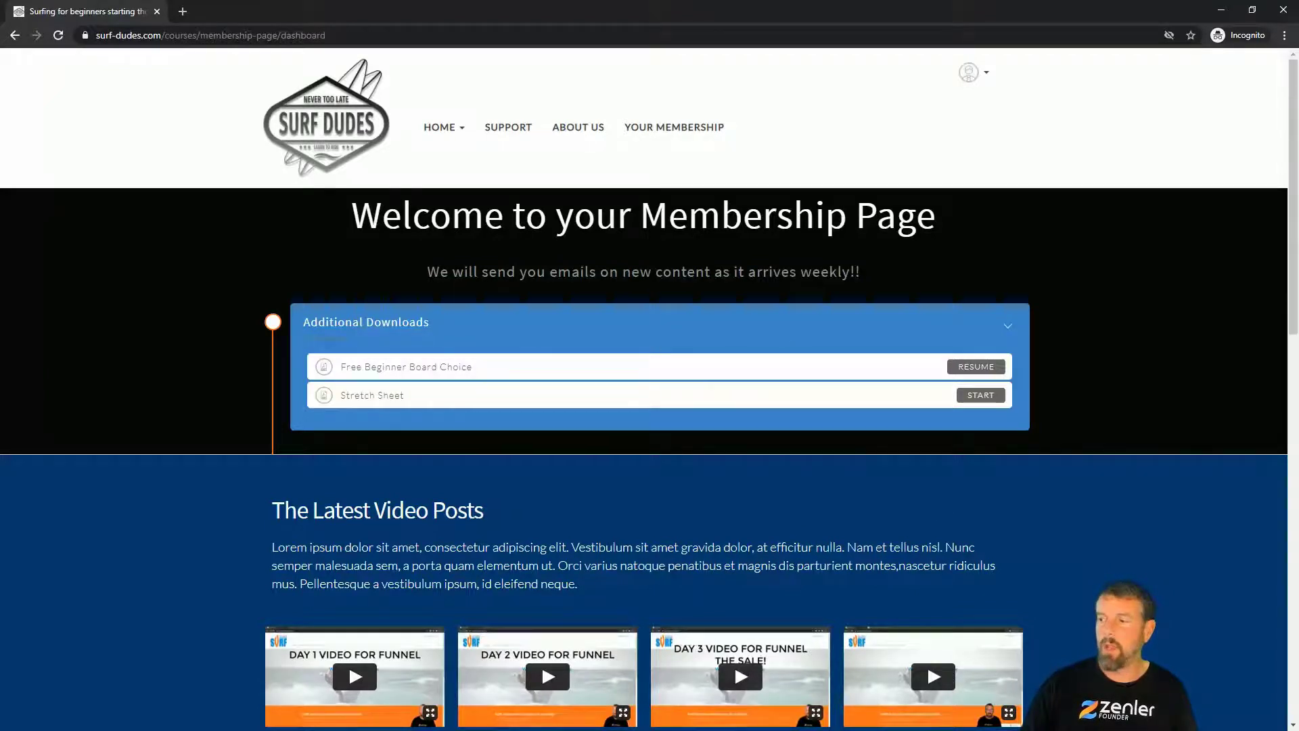
key(alt+Tab)
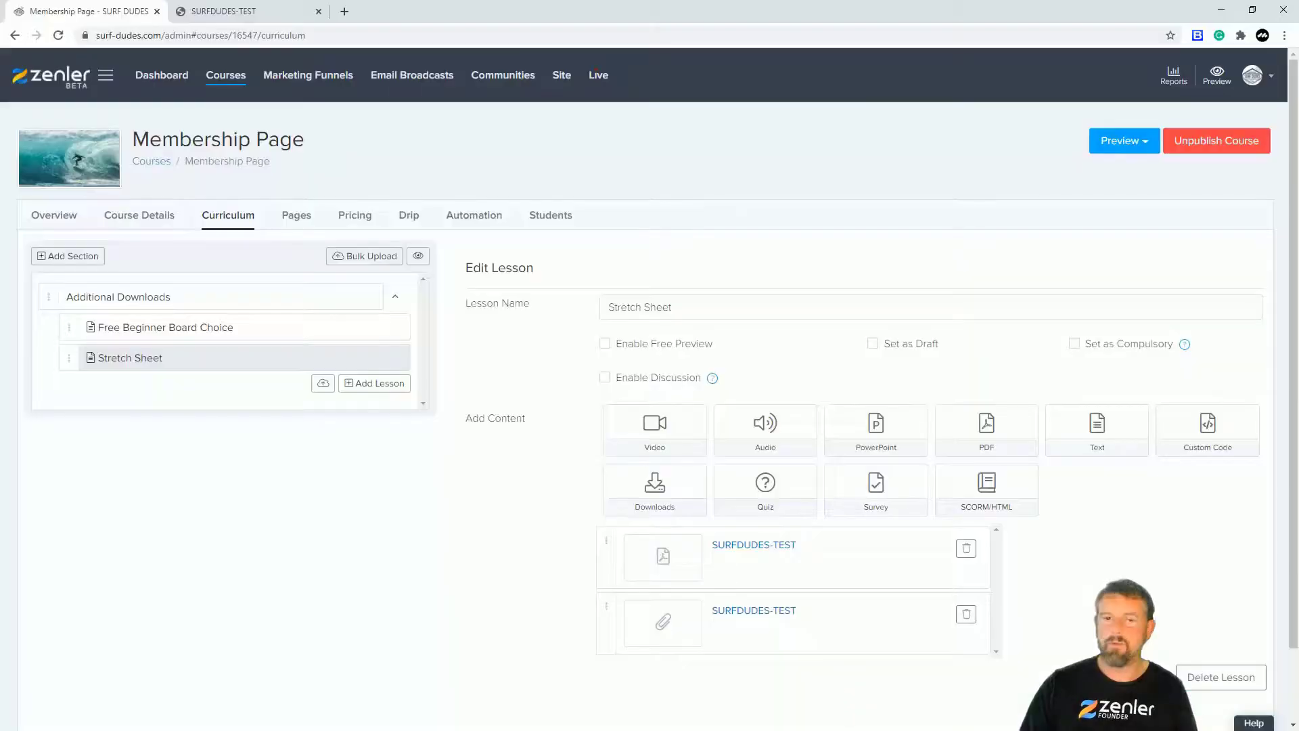
click(298, 216)
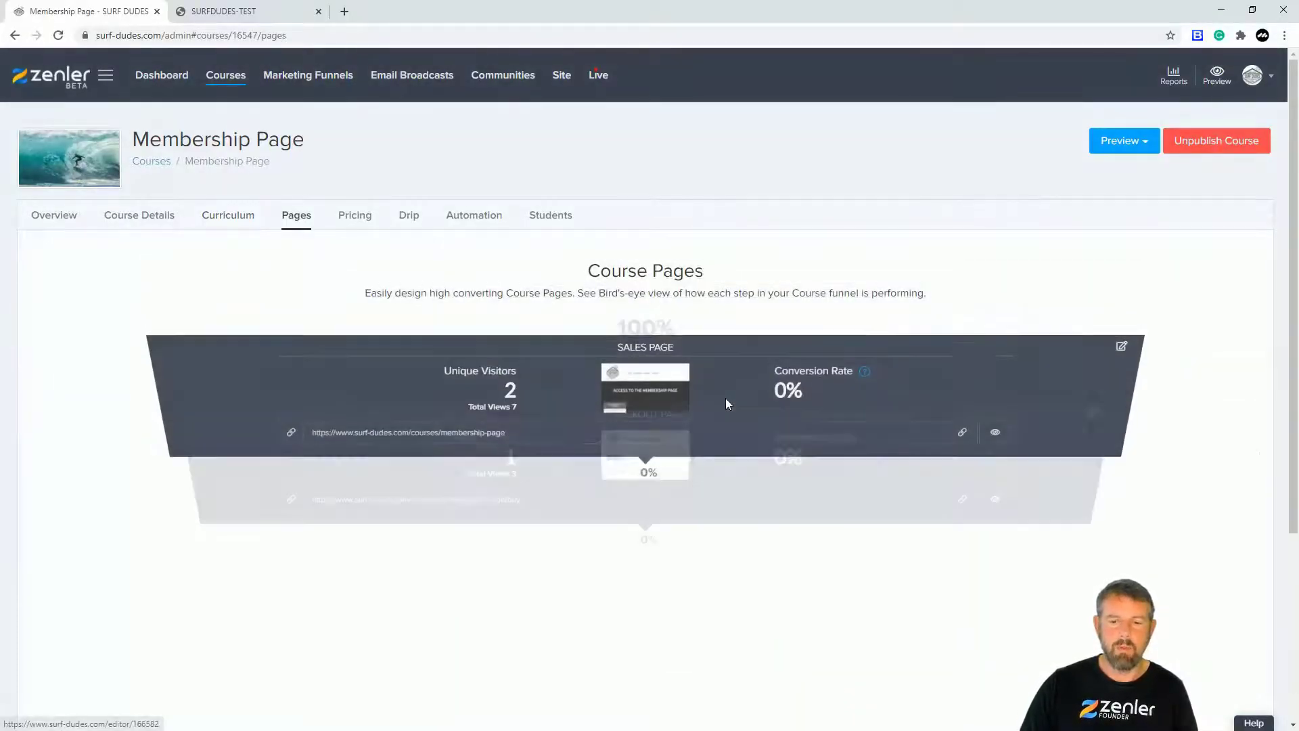
Step: Scroll to the Course Access Page in the course funnel and open it for editing
scroll(725, 398, down, 4)
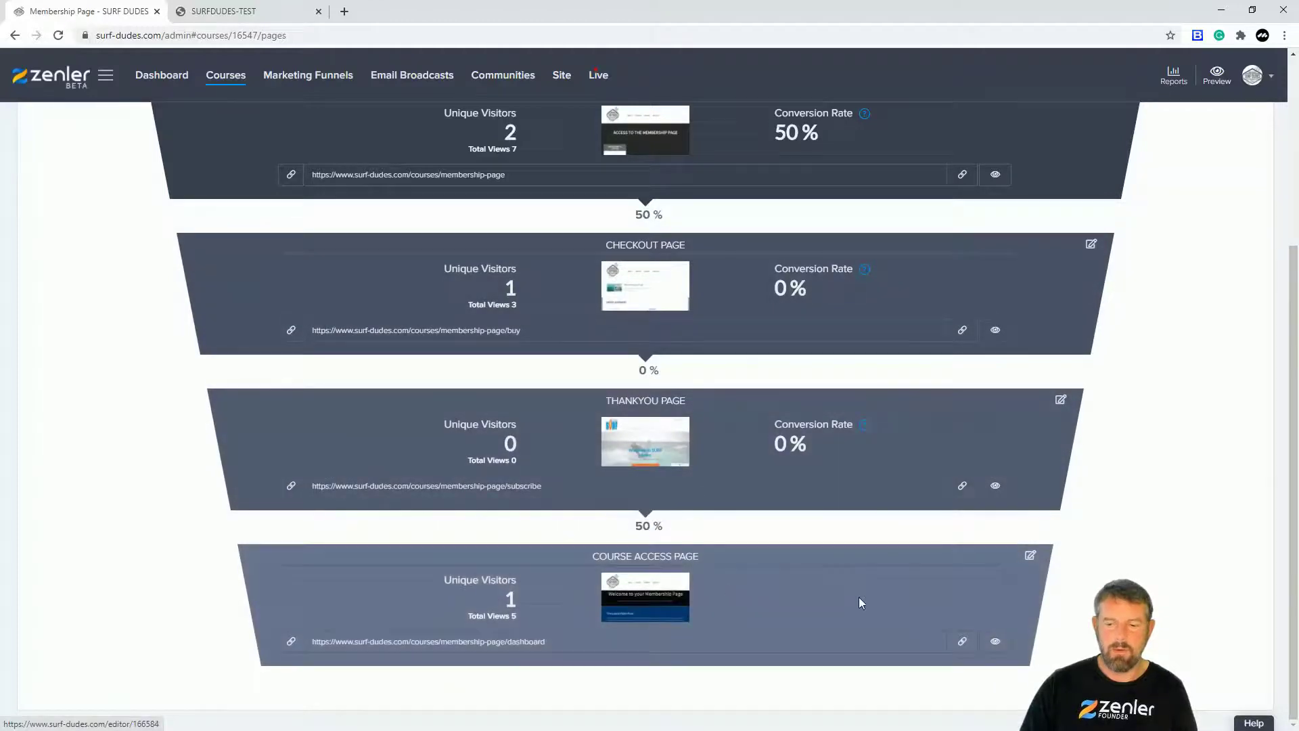
click(1029, 555)
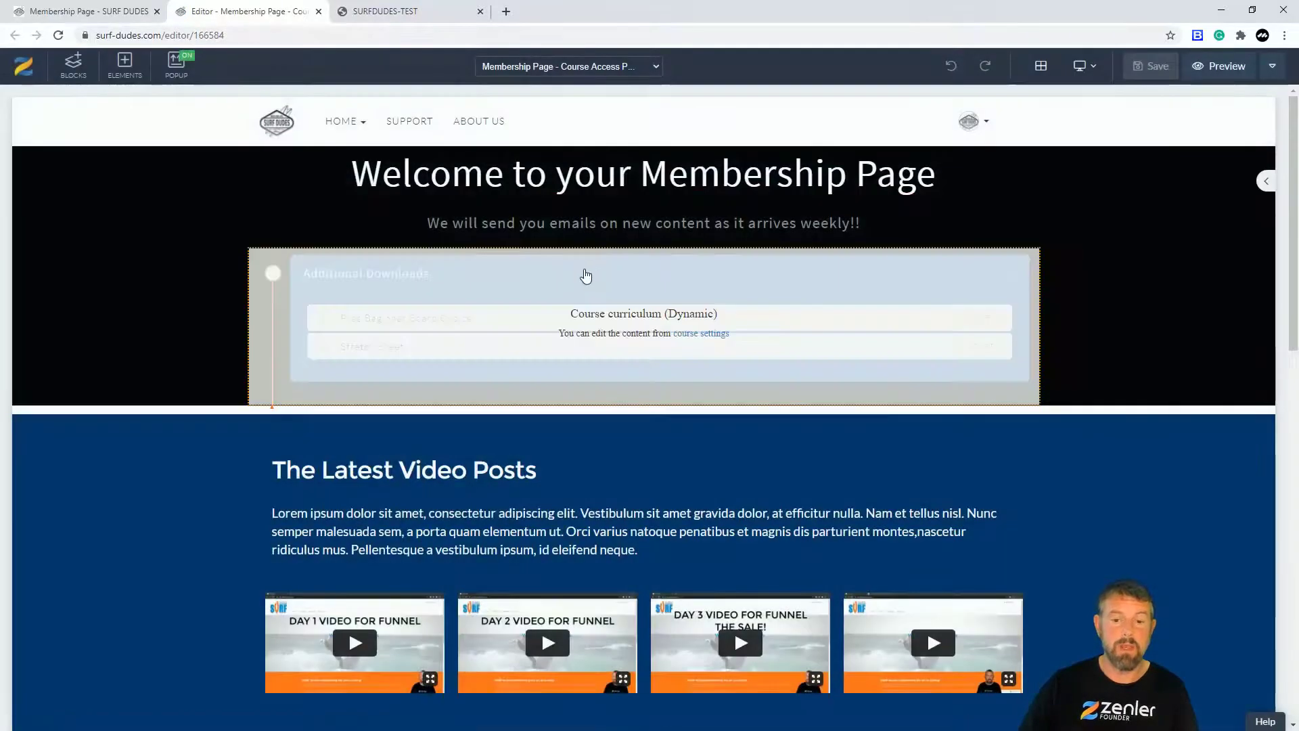
Step: Insert an empty block below the dark welcome section containing a single 100%-width row
click(586, 277)
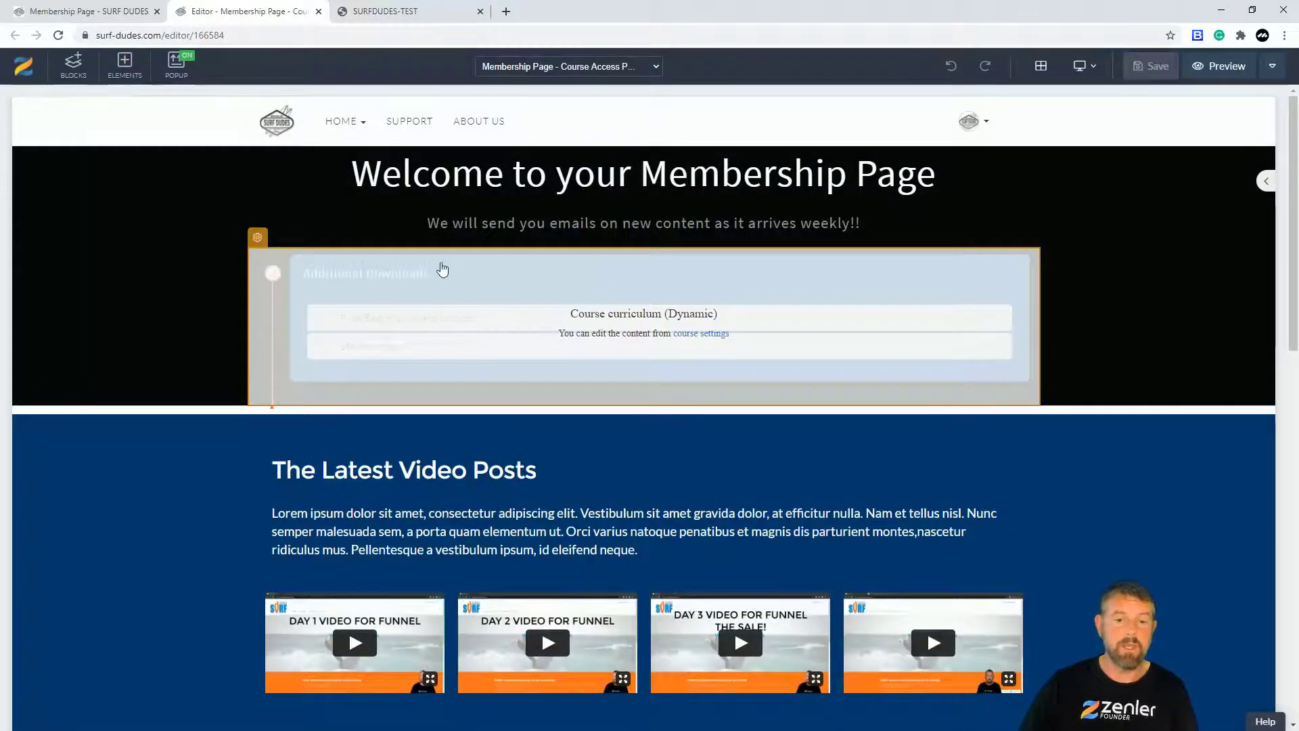
click(201, 286)
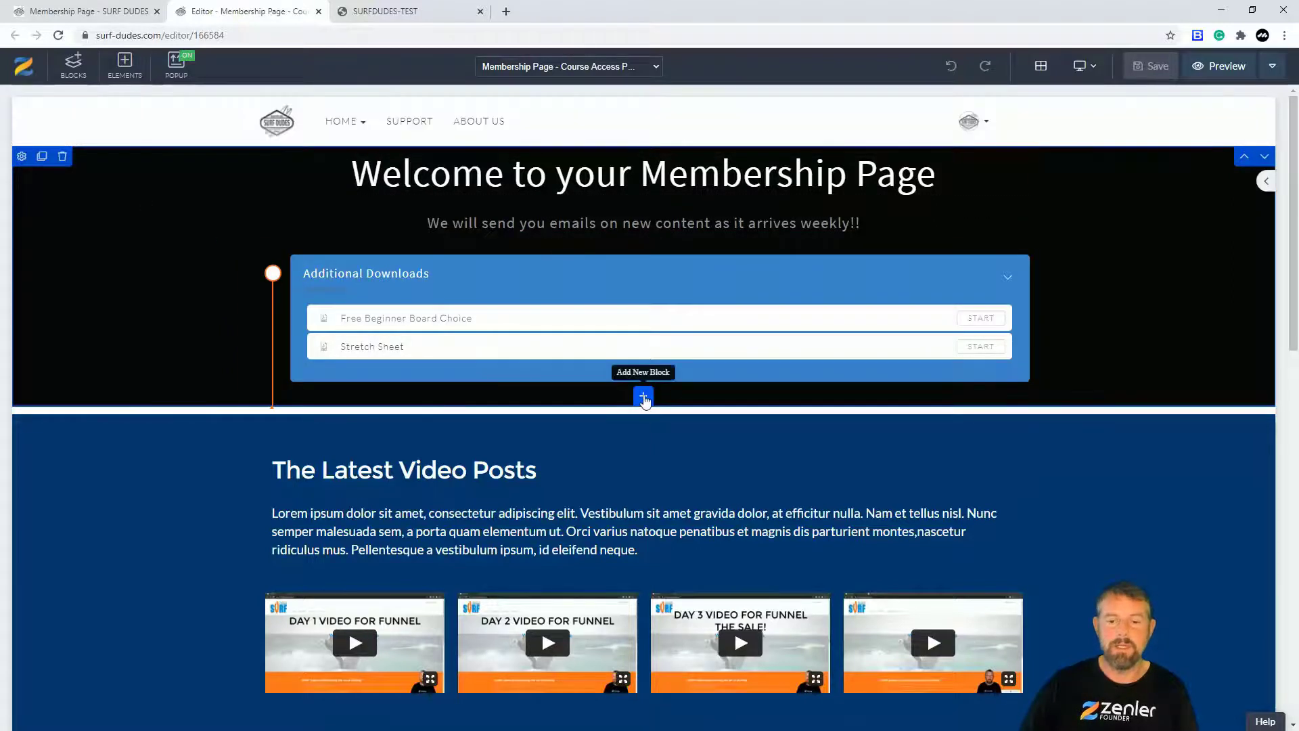
click(644, 400)
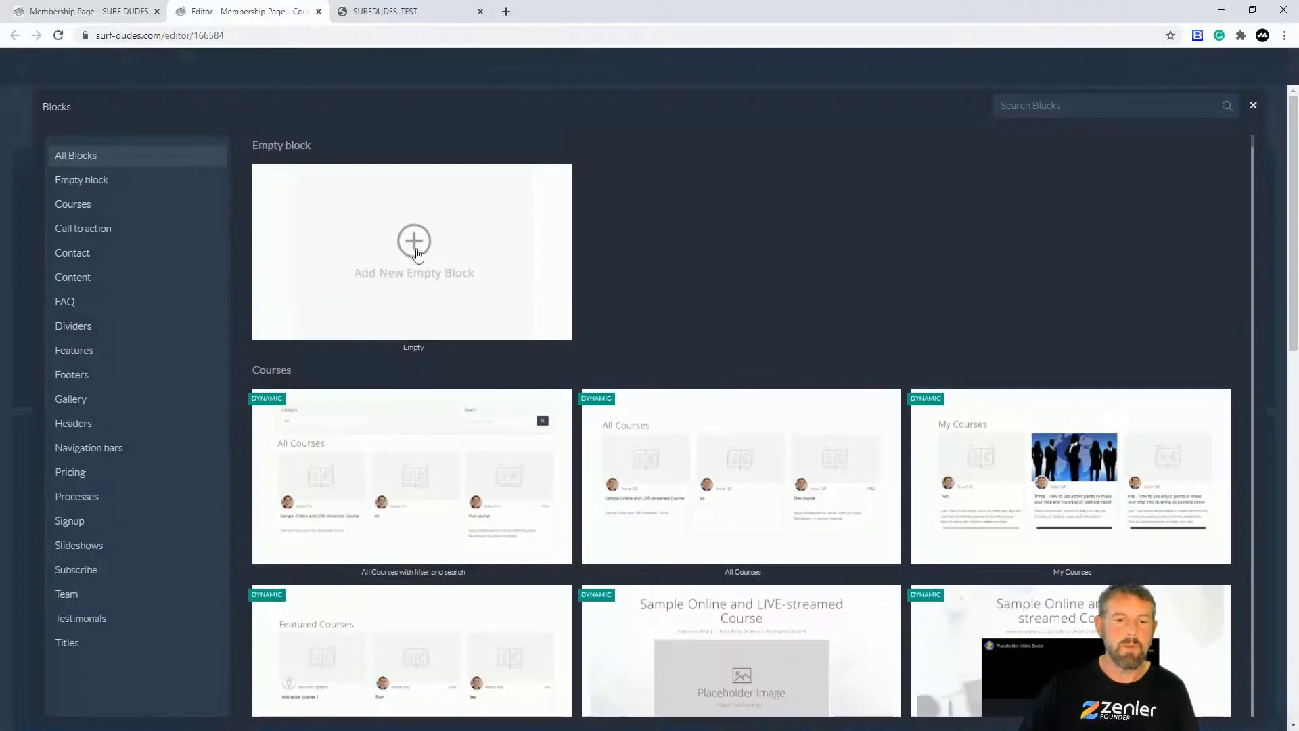
click(415, 243)
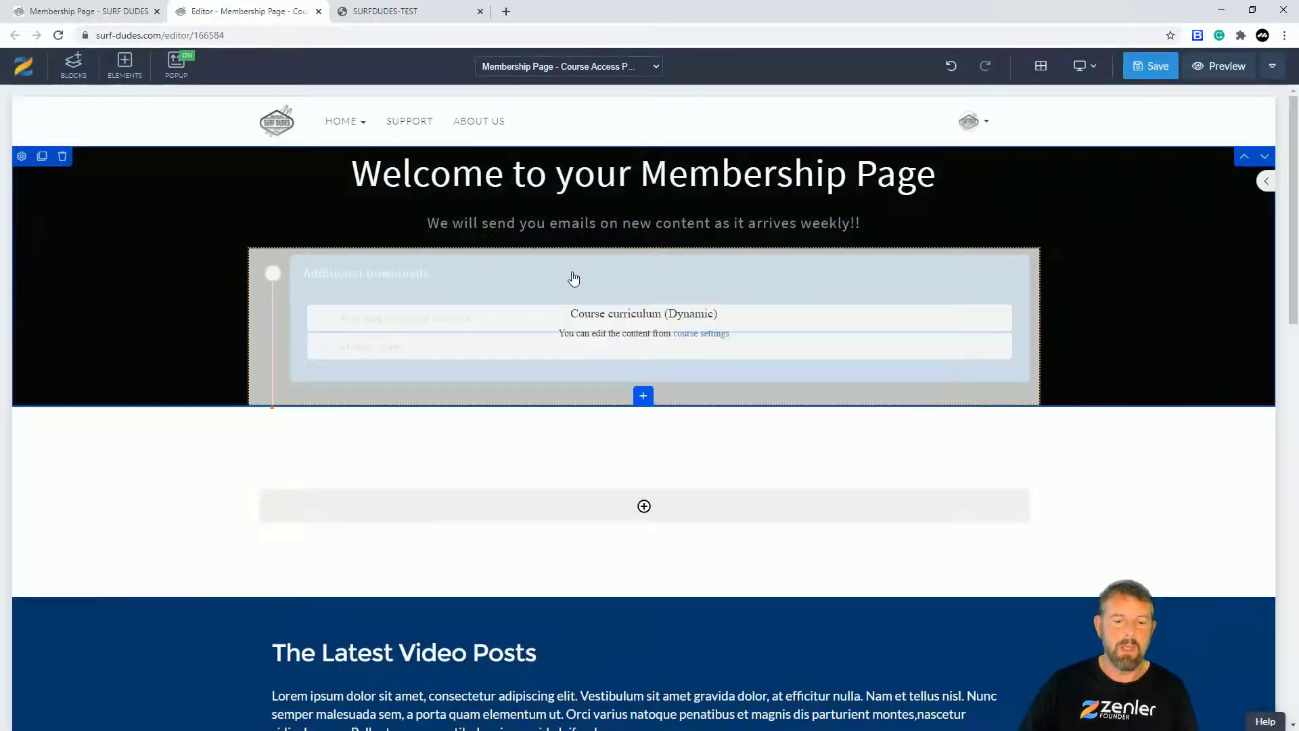
drag(572, 223, 597, 298)
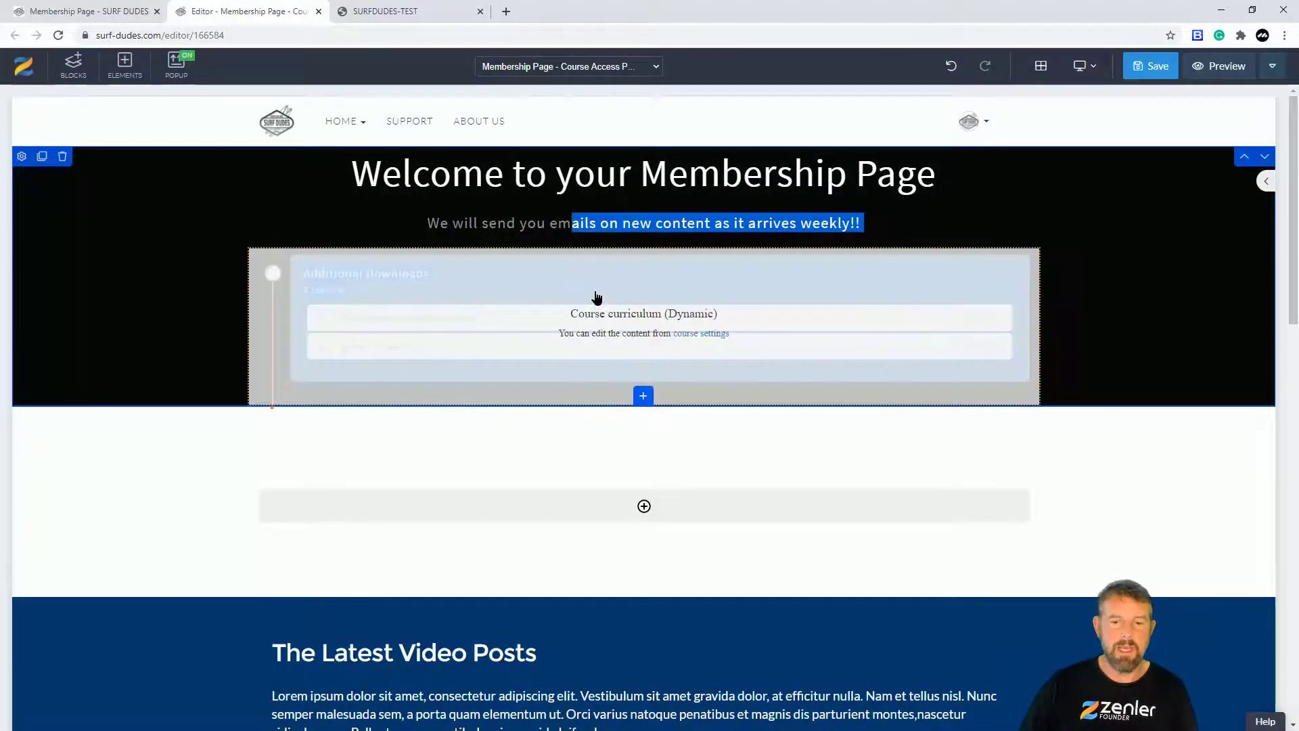
click(539, 227)
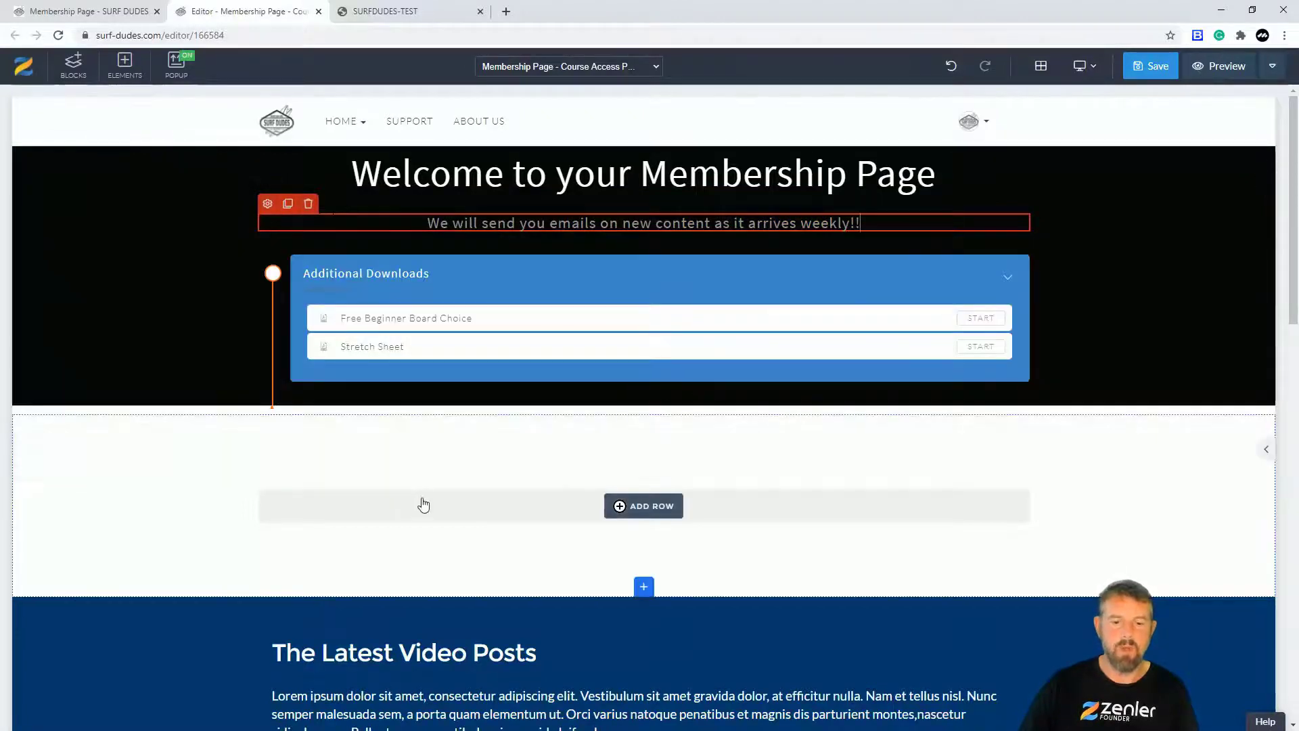
click(646, 507)
click(159, 207)
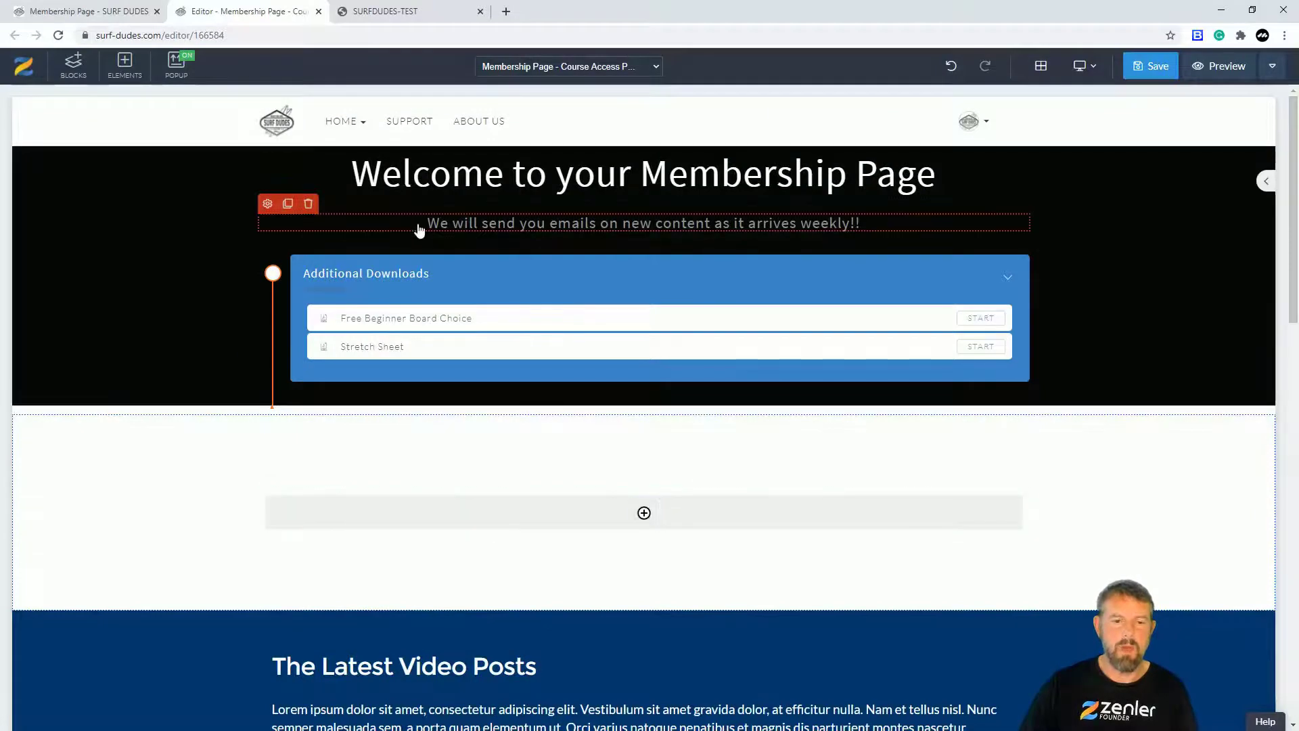
click(391, 181)
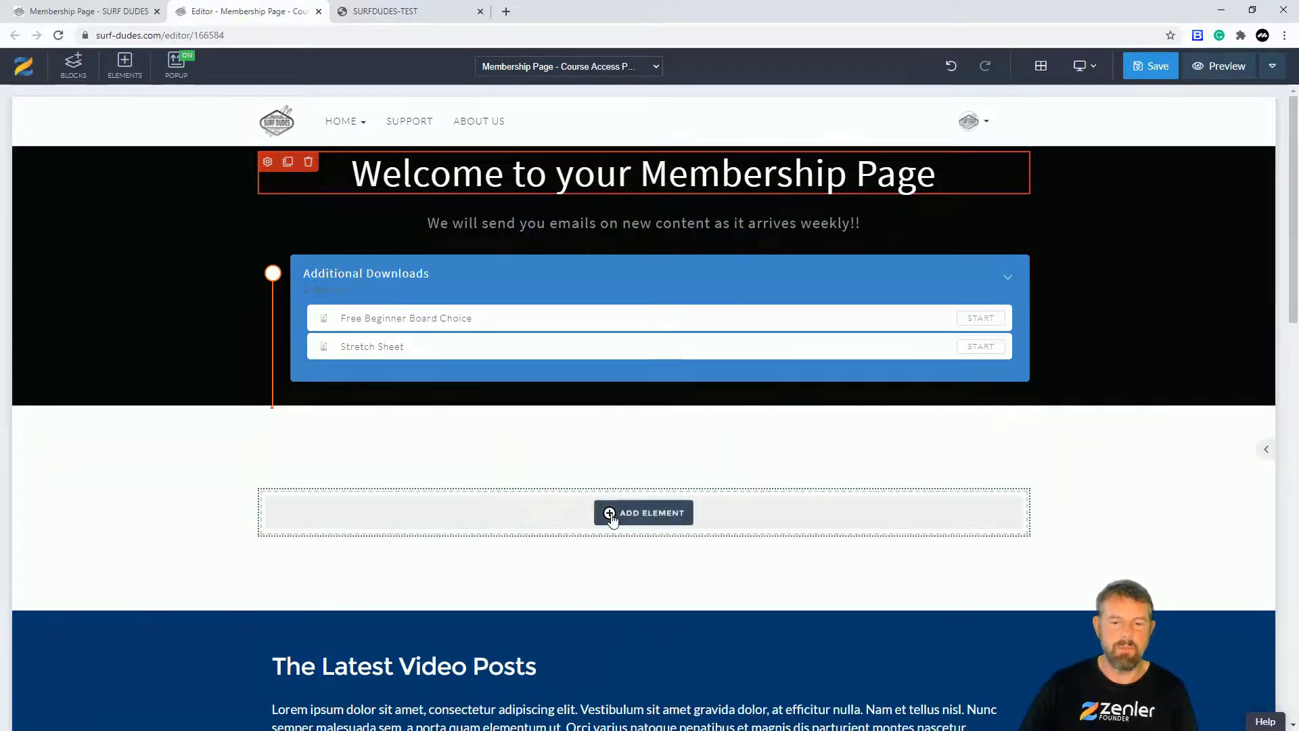
Step: Place a Heading 1 in the new row reading 'Welcome to your Membership Page'
click(634, 519)
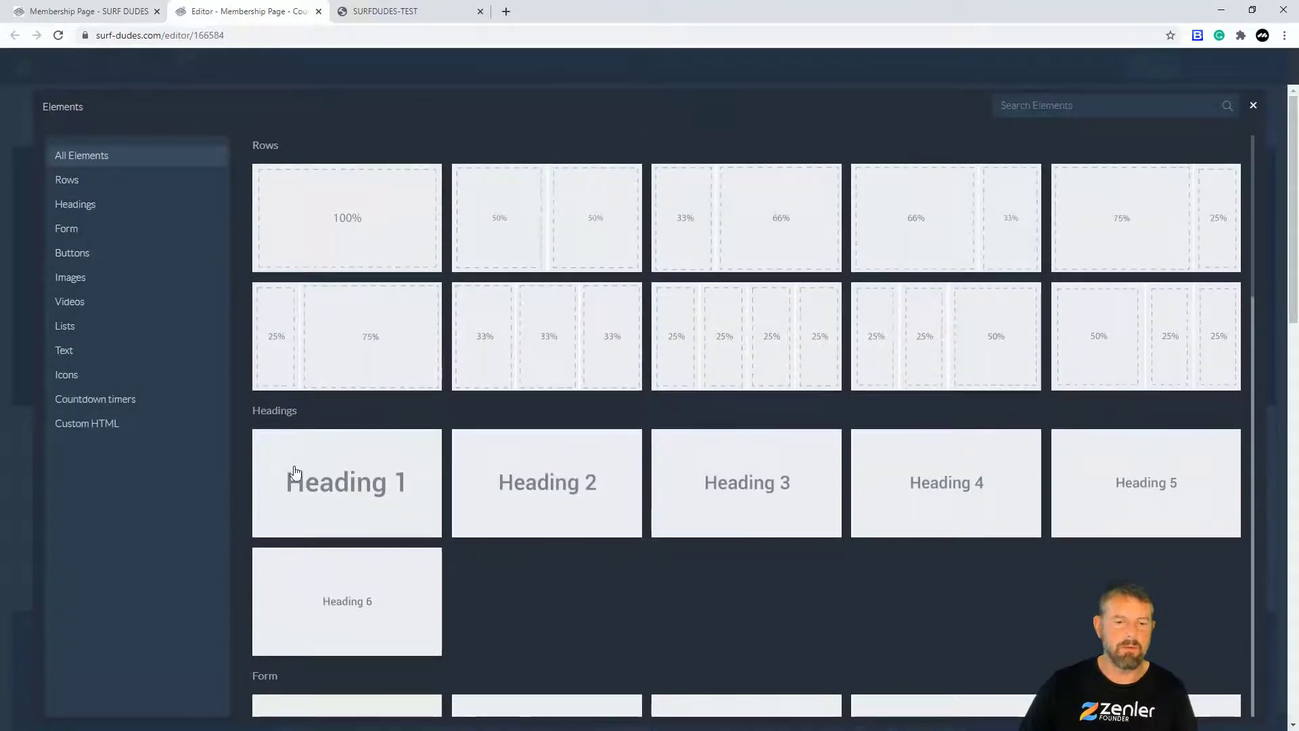
click(525, 450)
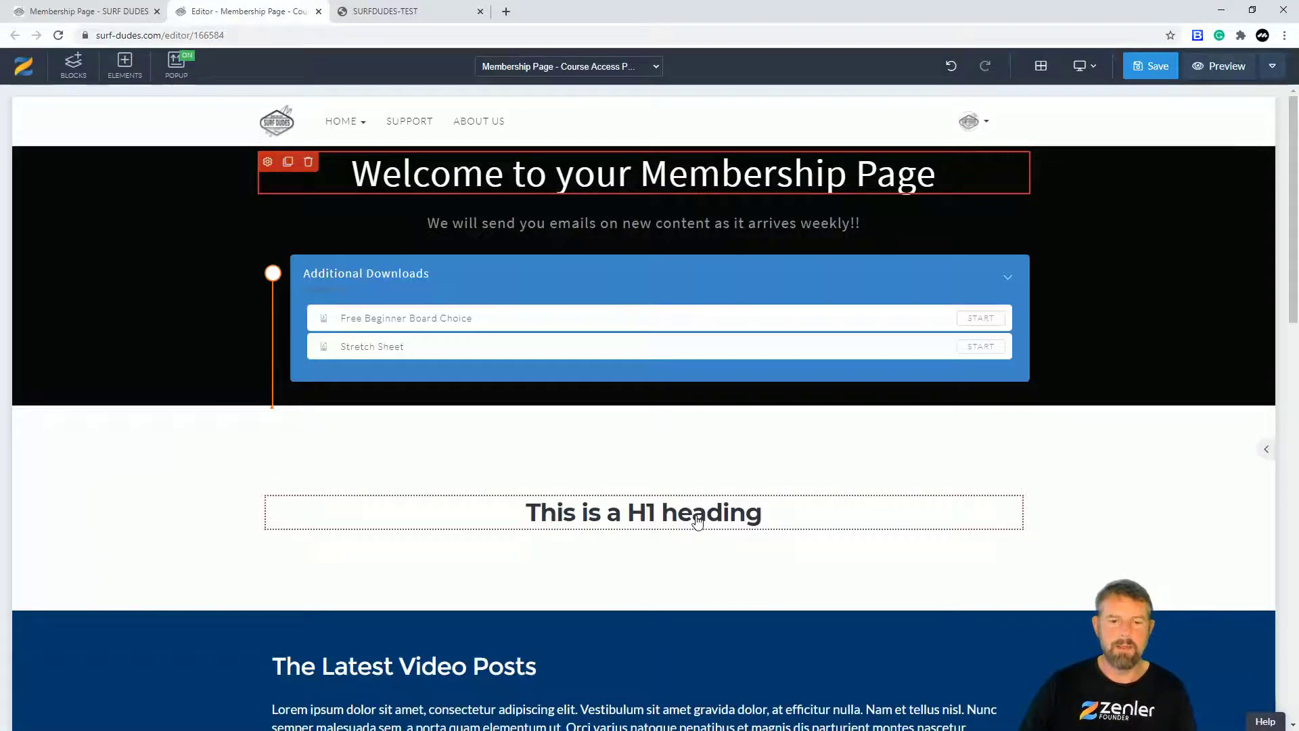
click(697, 521)
drag(775, 512, 487, 497)
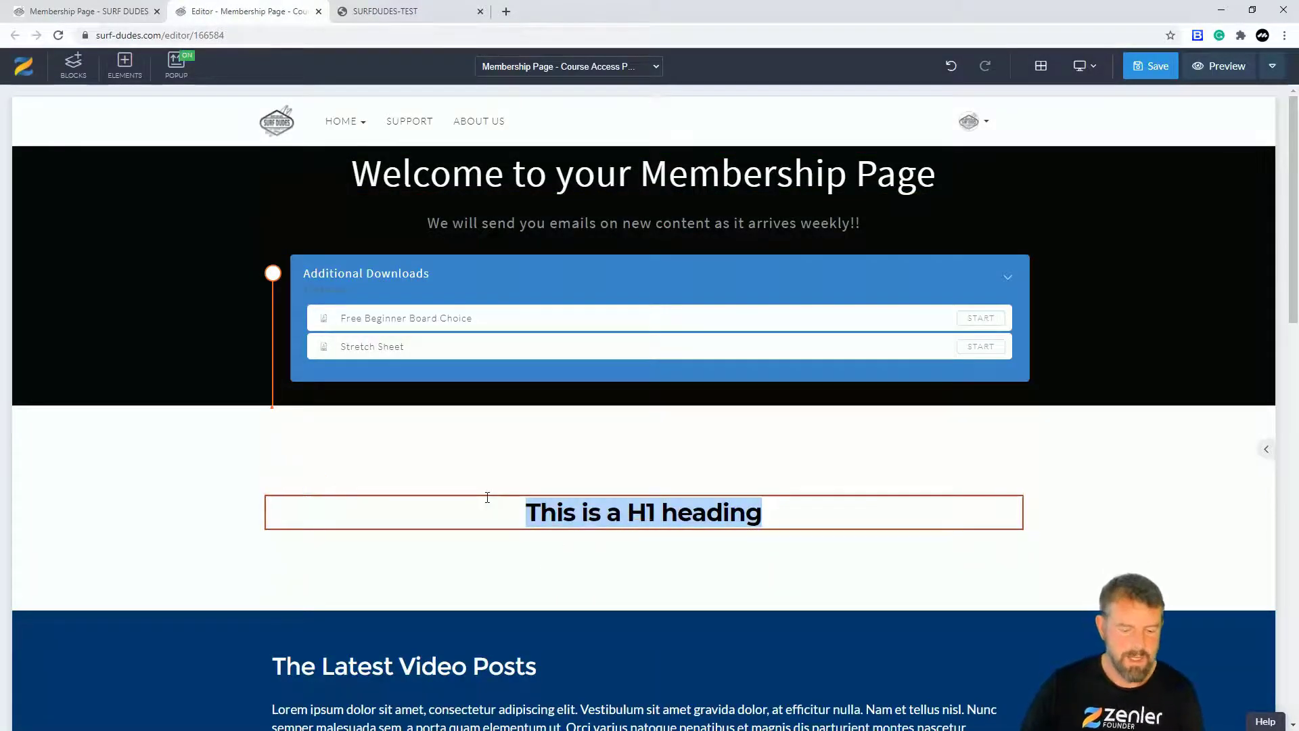
text(Welcome)
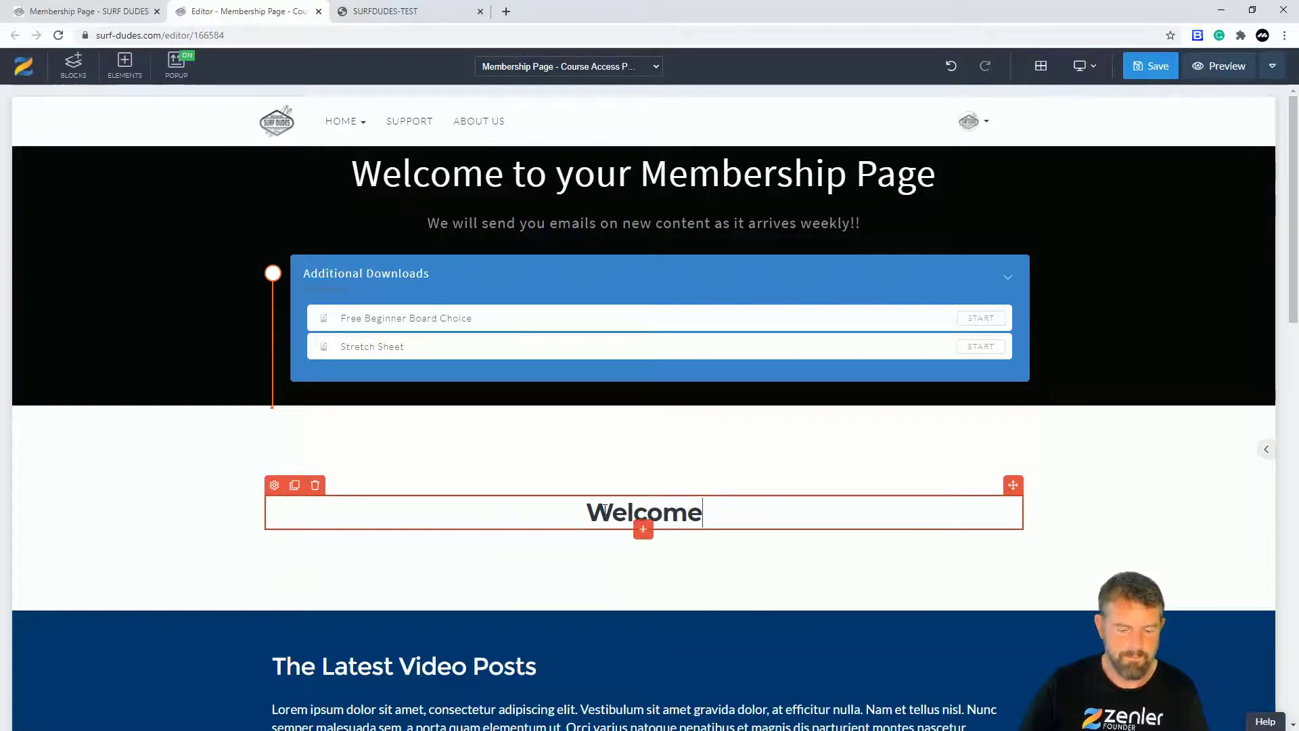
text( to your Membership Page)
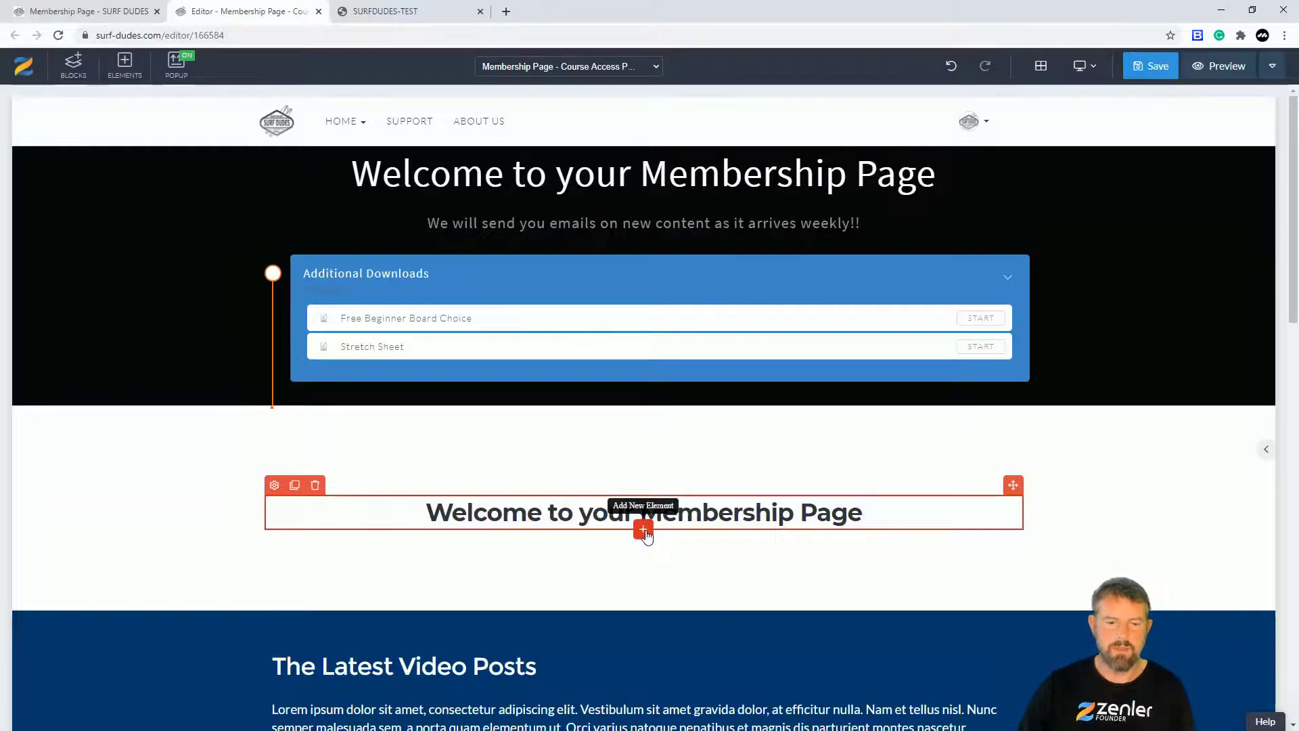
Step: Duplicate the heading and change the copy to 'We will email you everytime we bring out new content'
click(294, 485)
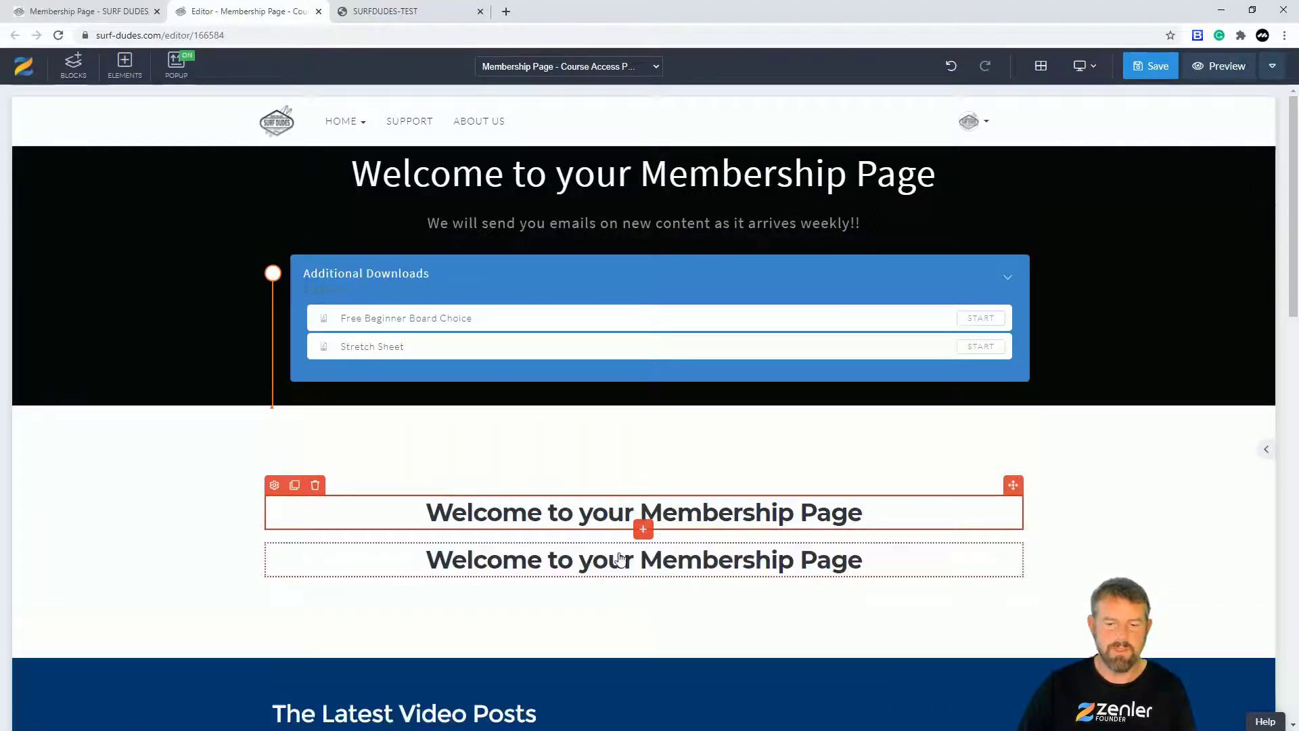
click(670, 559)
drag(863, 561, 403, 568)
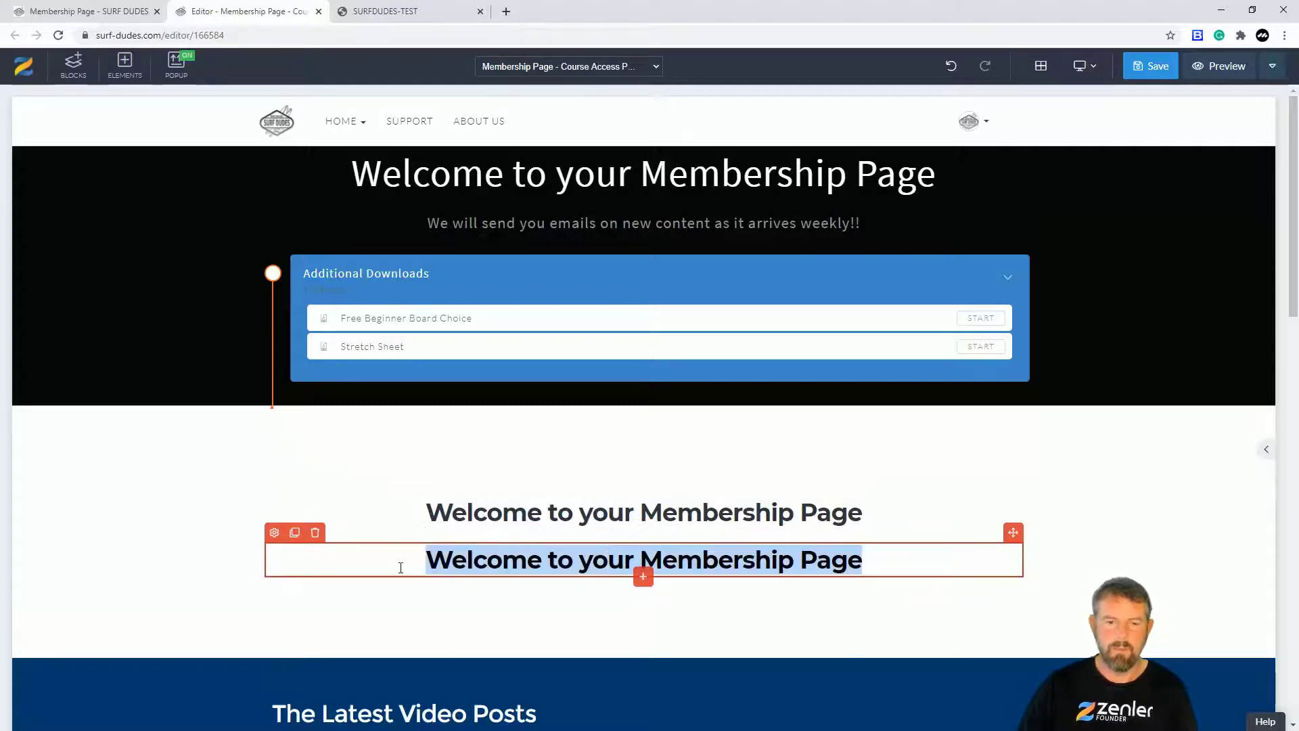
text(e)
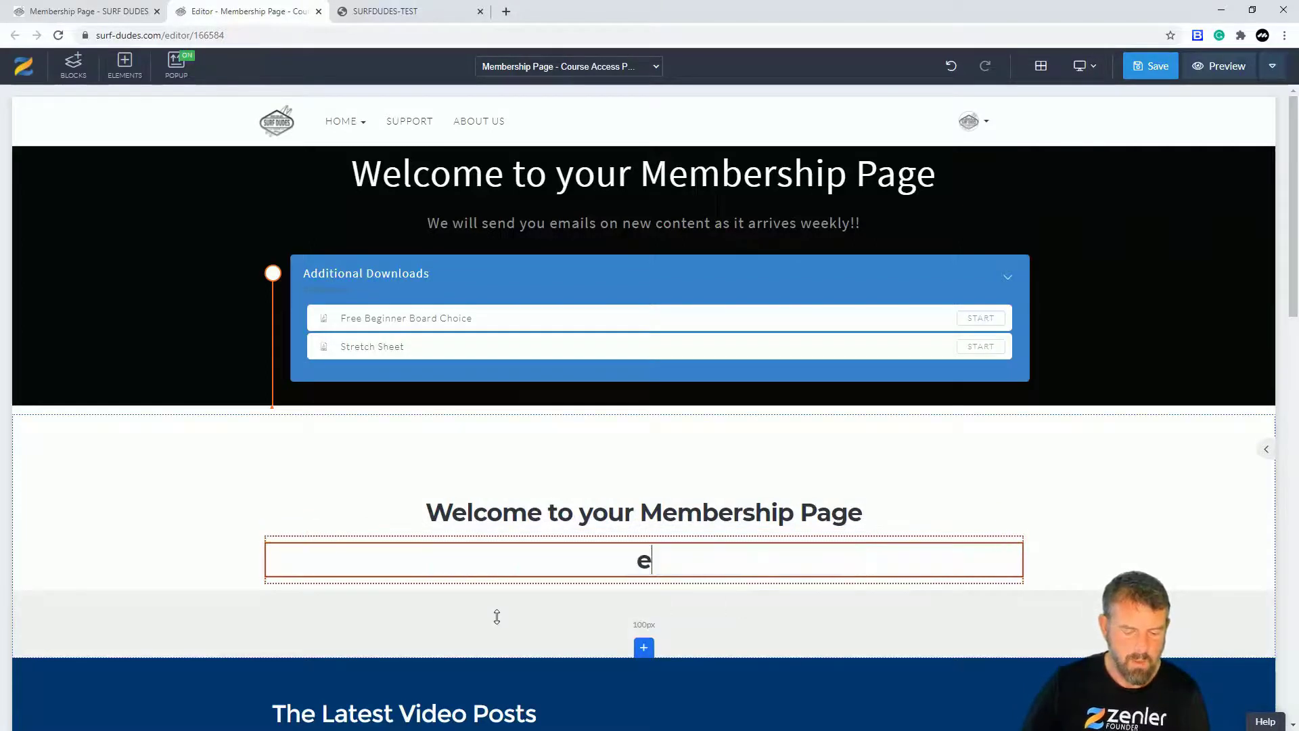
key(BackSpace)
text(We )
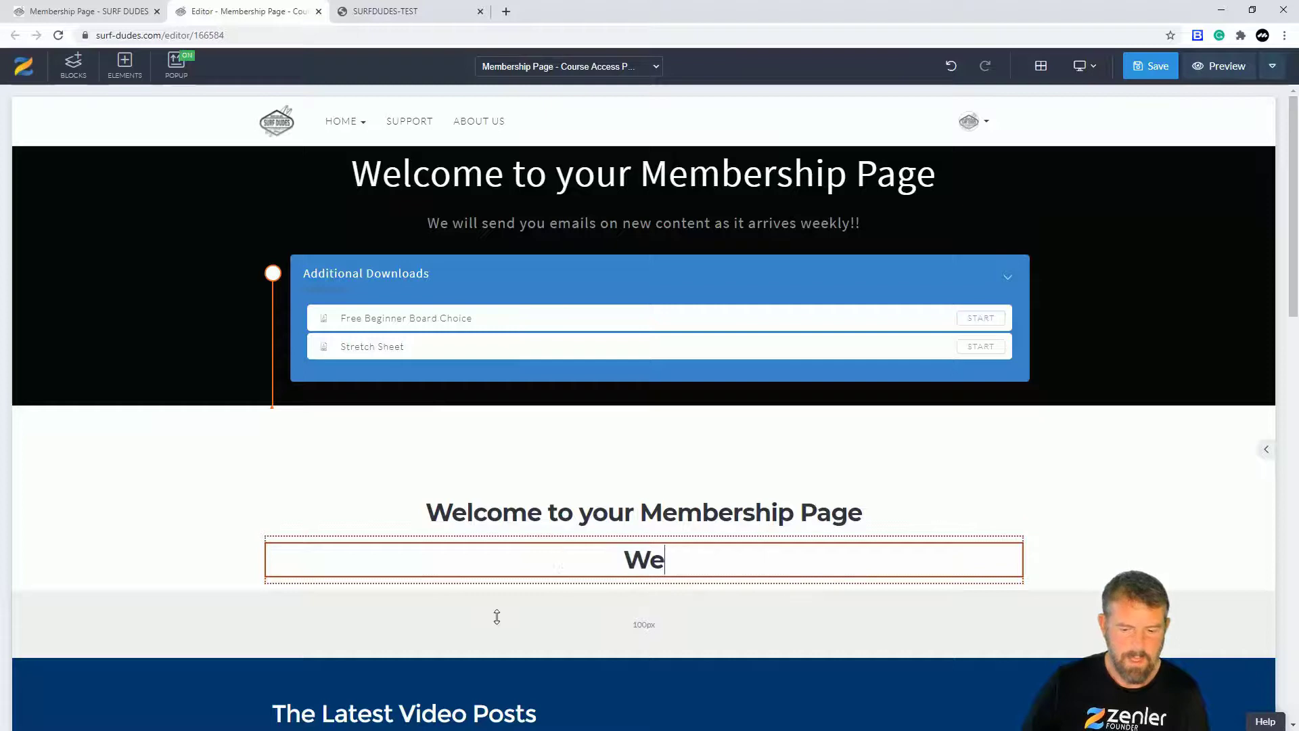
text(will em)
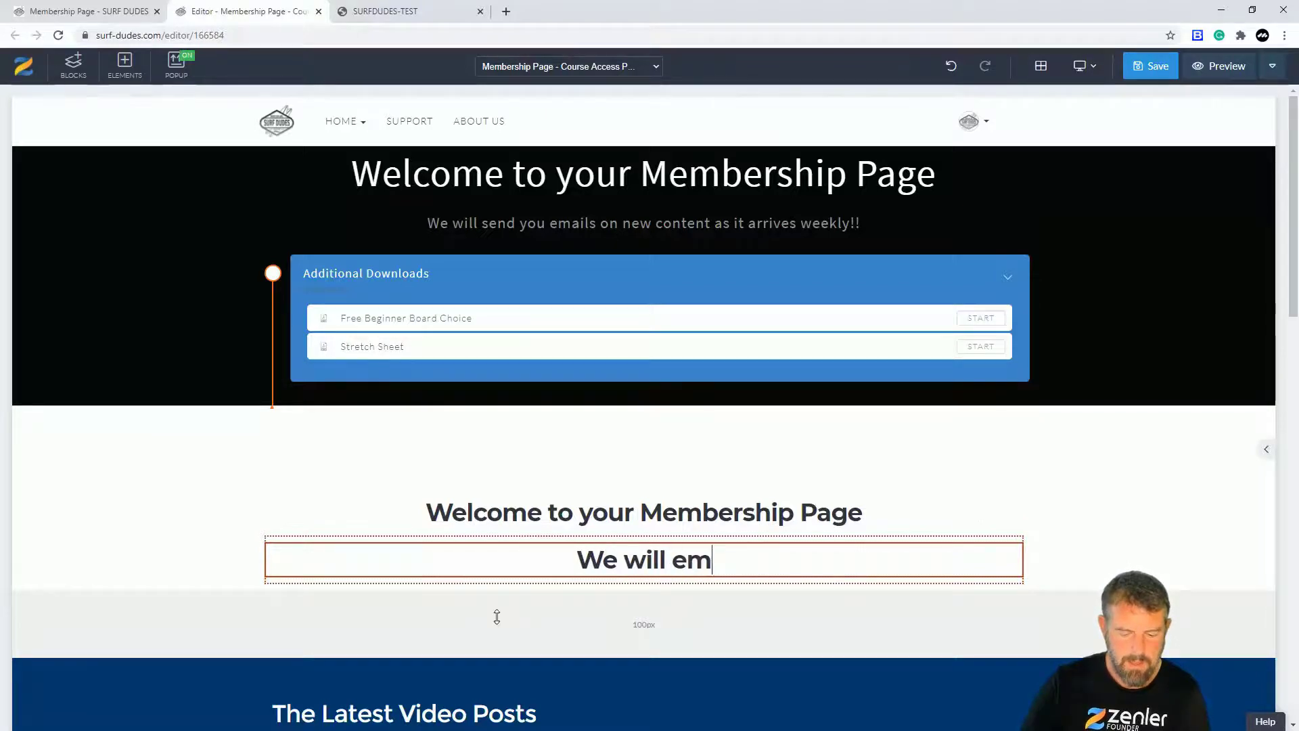
text(ail you e)
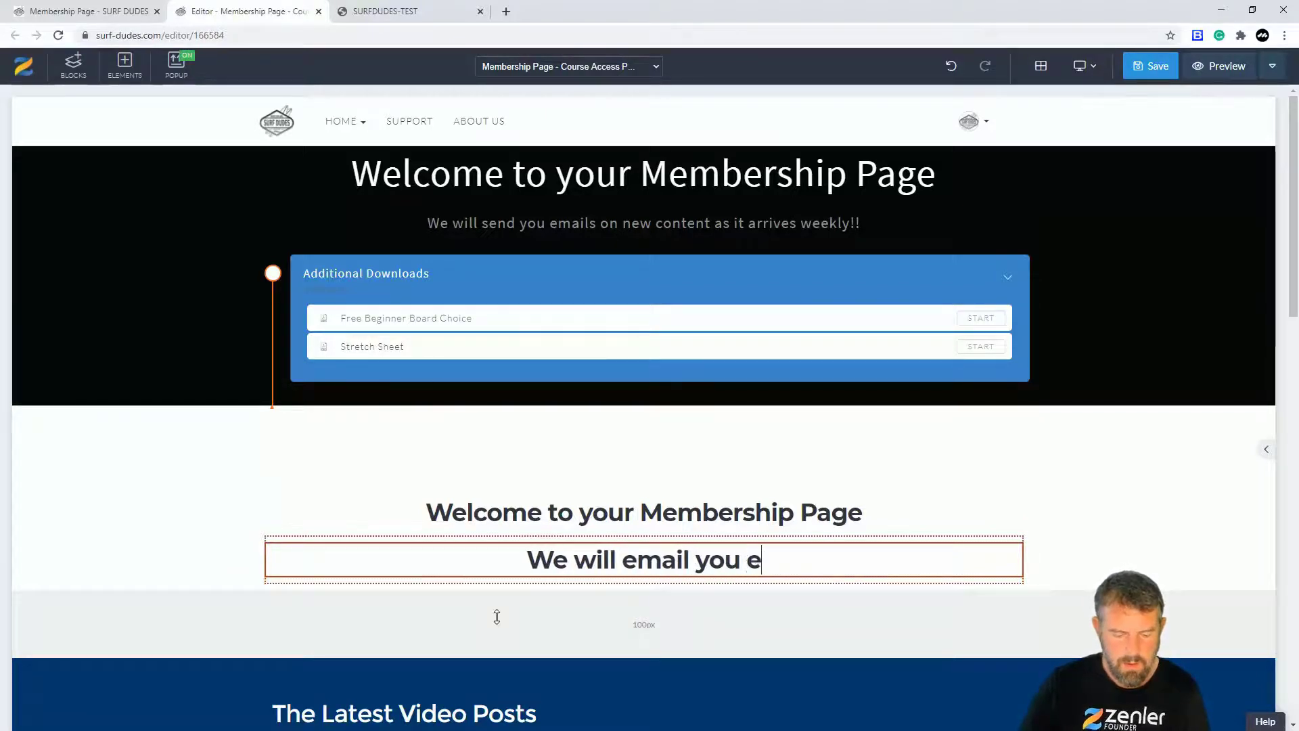
text(verytime)
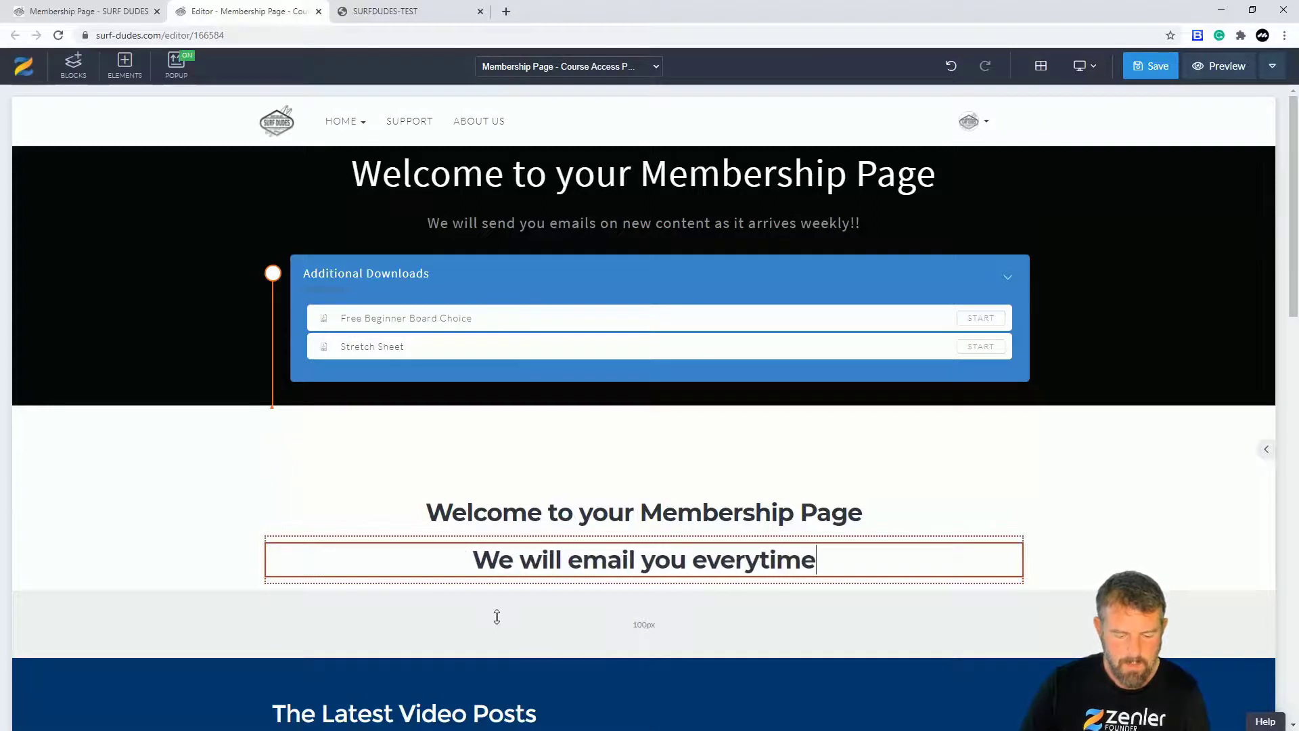
text( we bring )
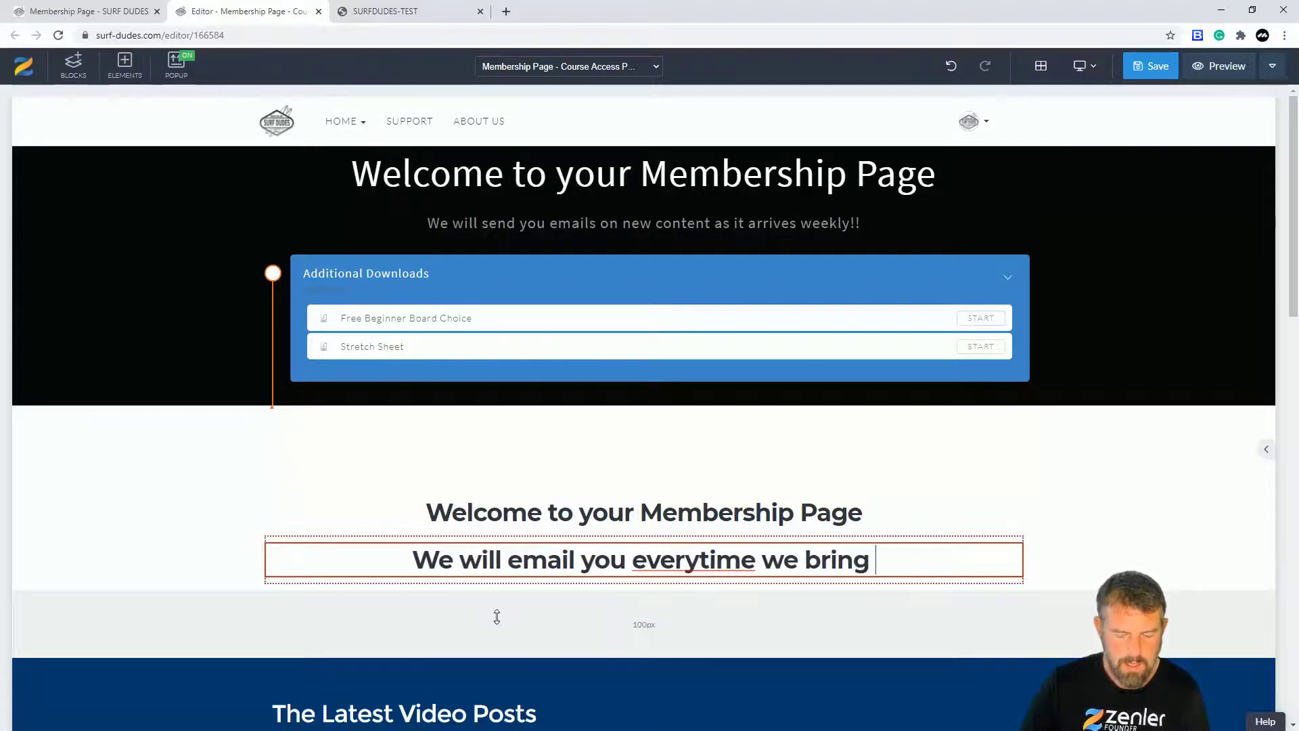
text(out new c)
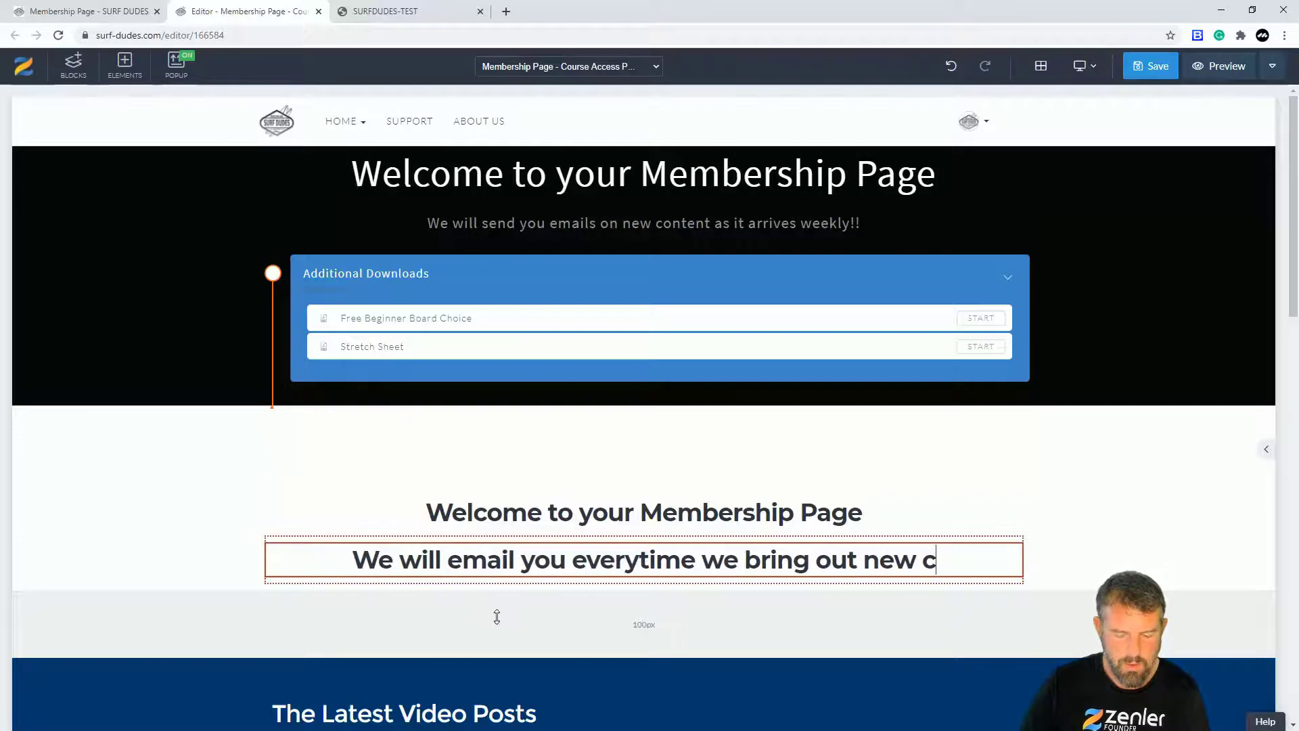
text(ontent)
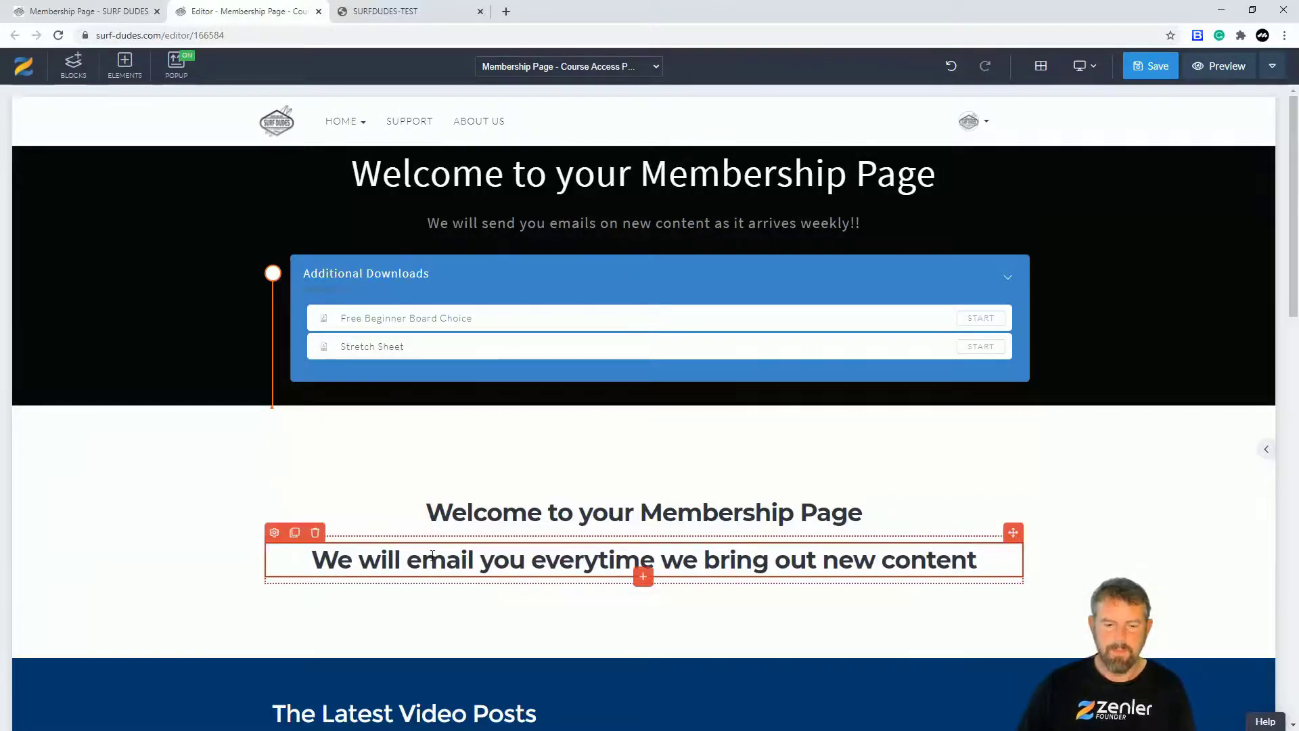
Step: Set the headings' section background colour to black
click(22, 424)
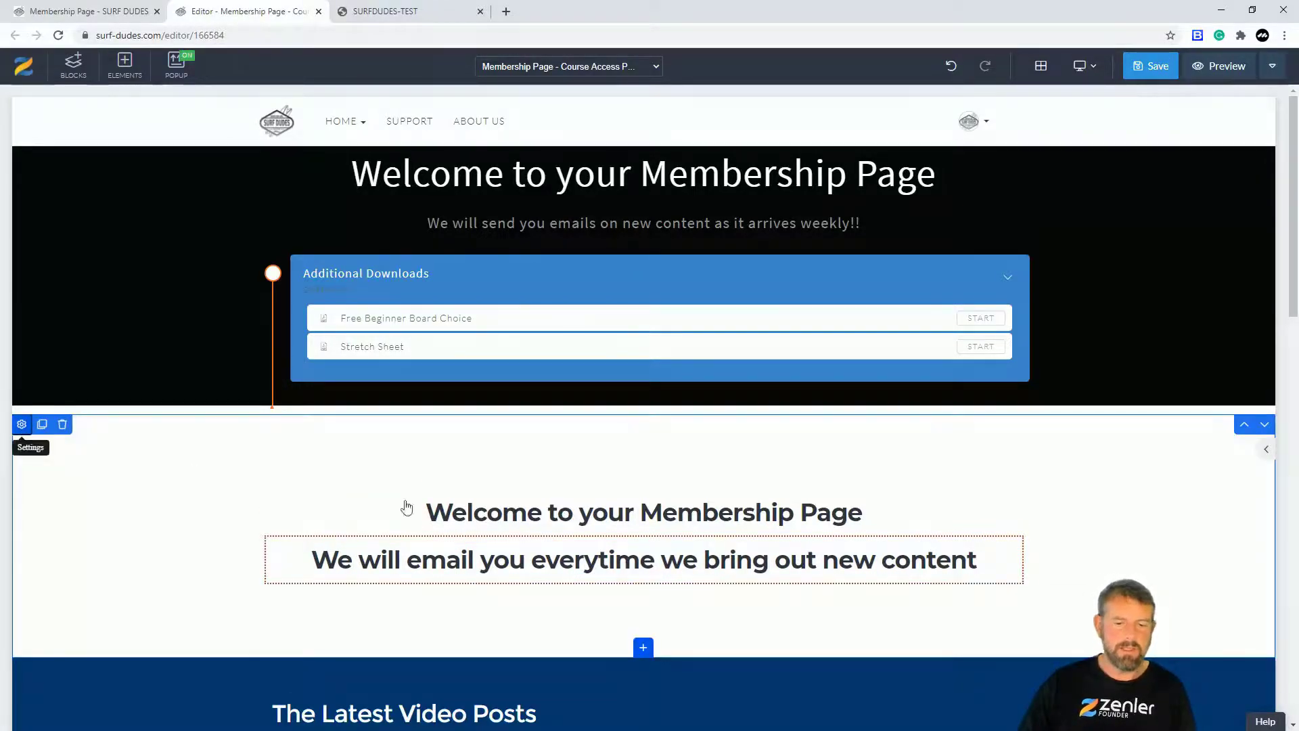
click(1243, 329)
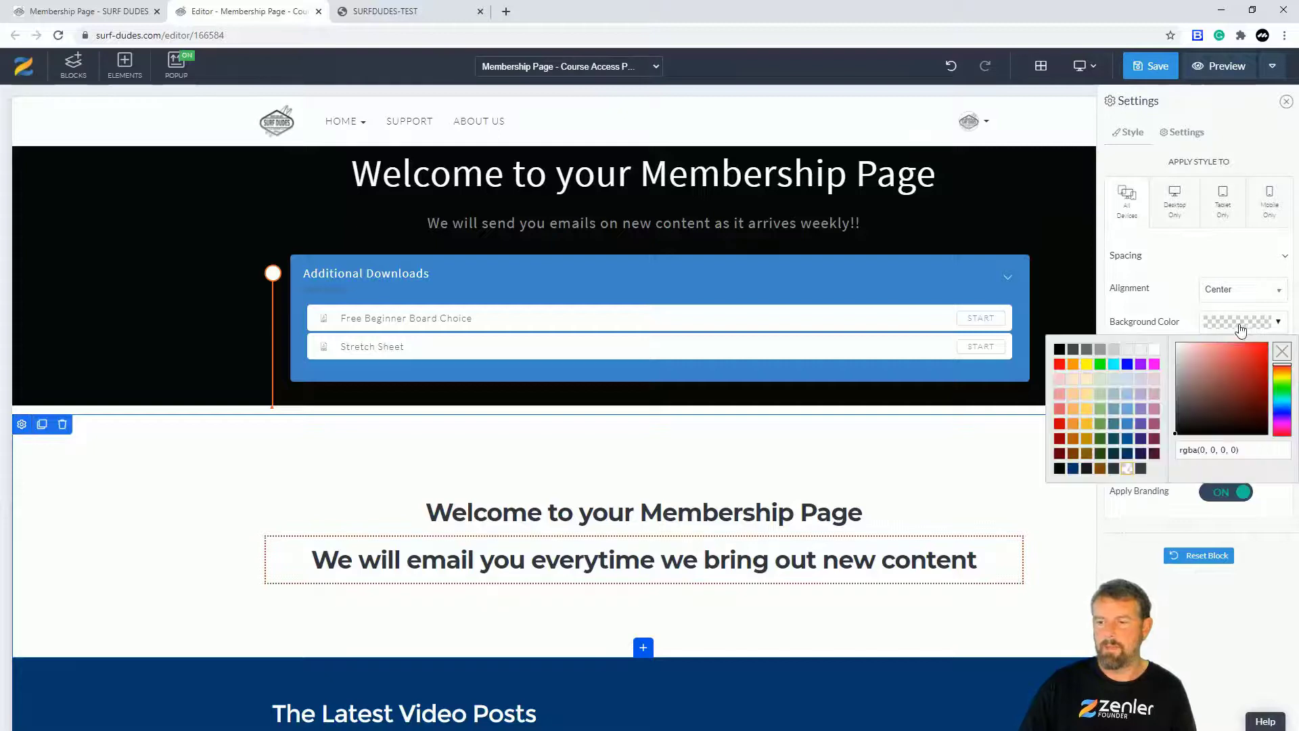
drag(1204, 405, 1175, 440)
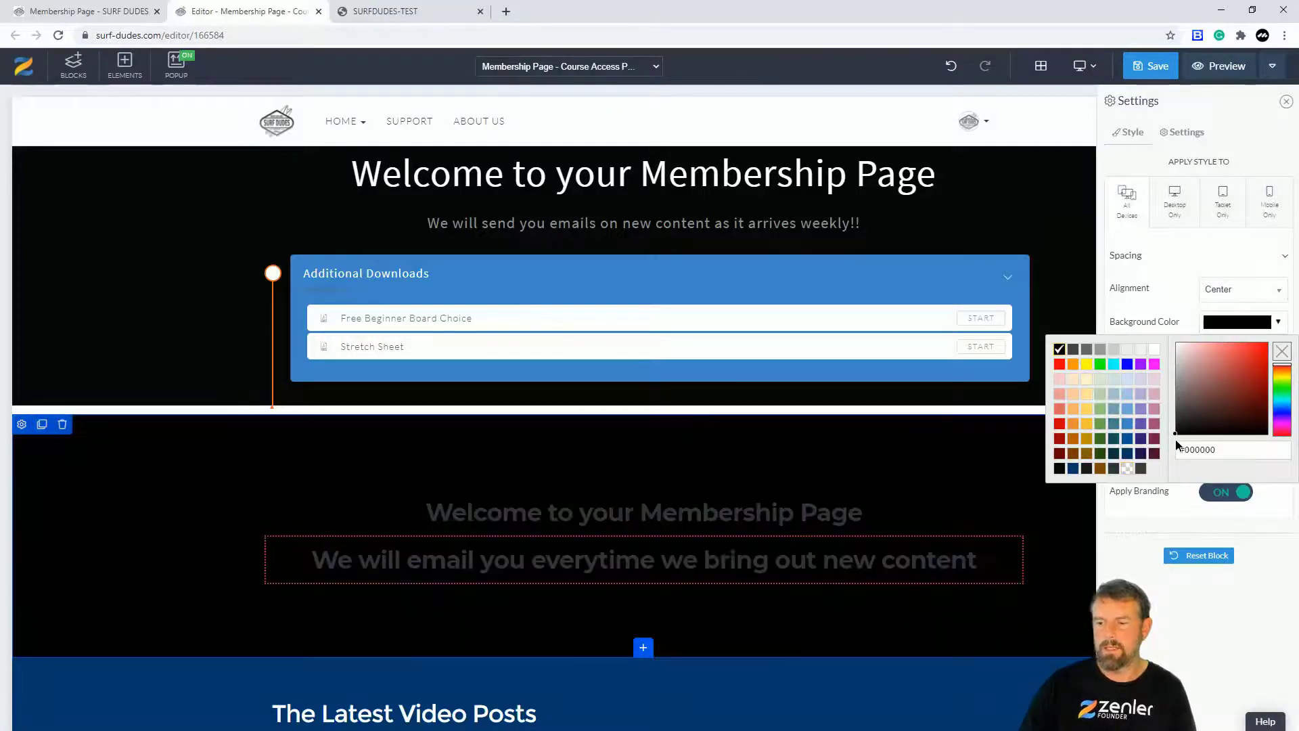
Step: Make the welcome heading text white and increase its font size
click(540, 517)
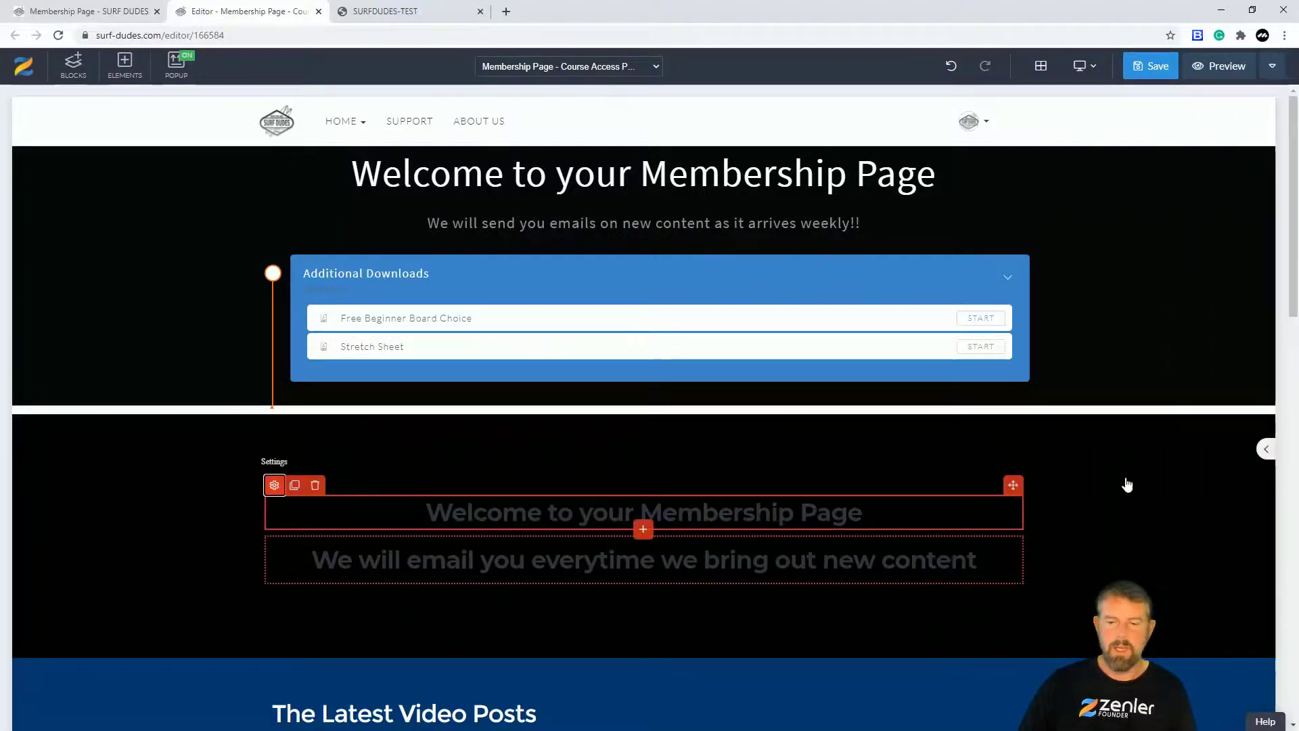
click(1191, 439)
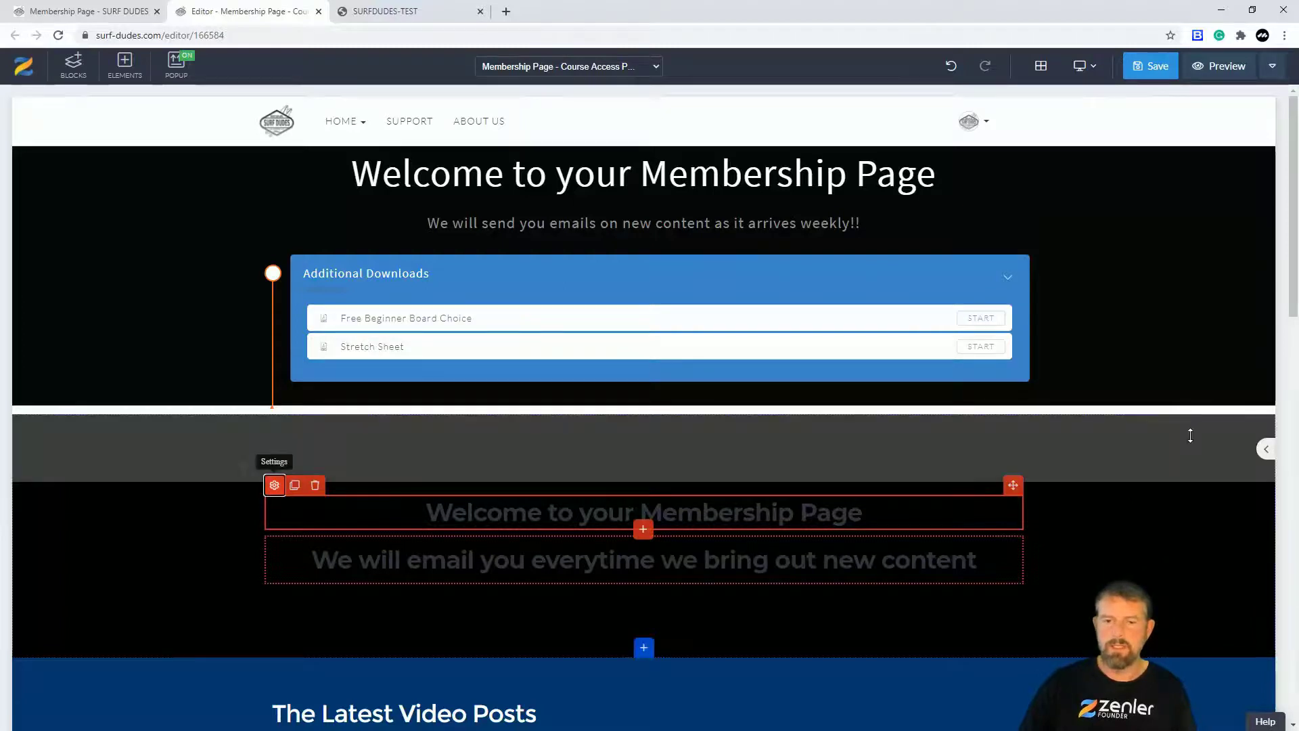
click(1242, 553)
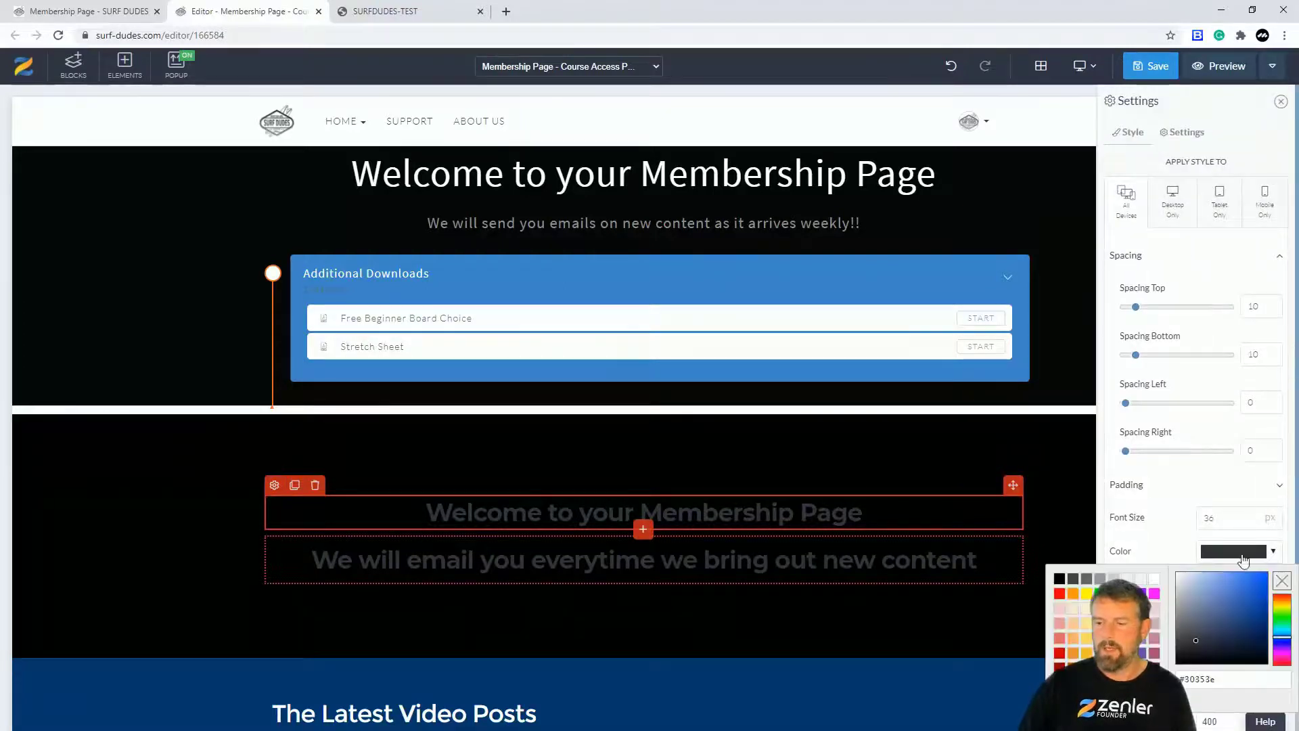
click(1154, 581)
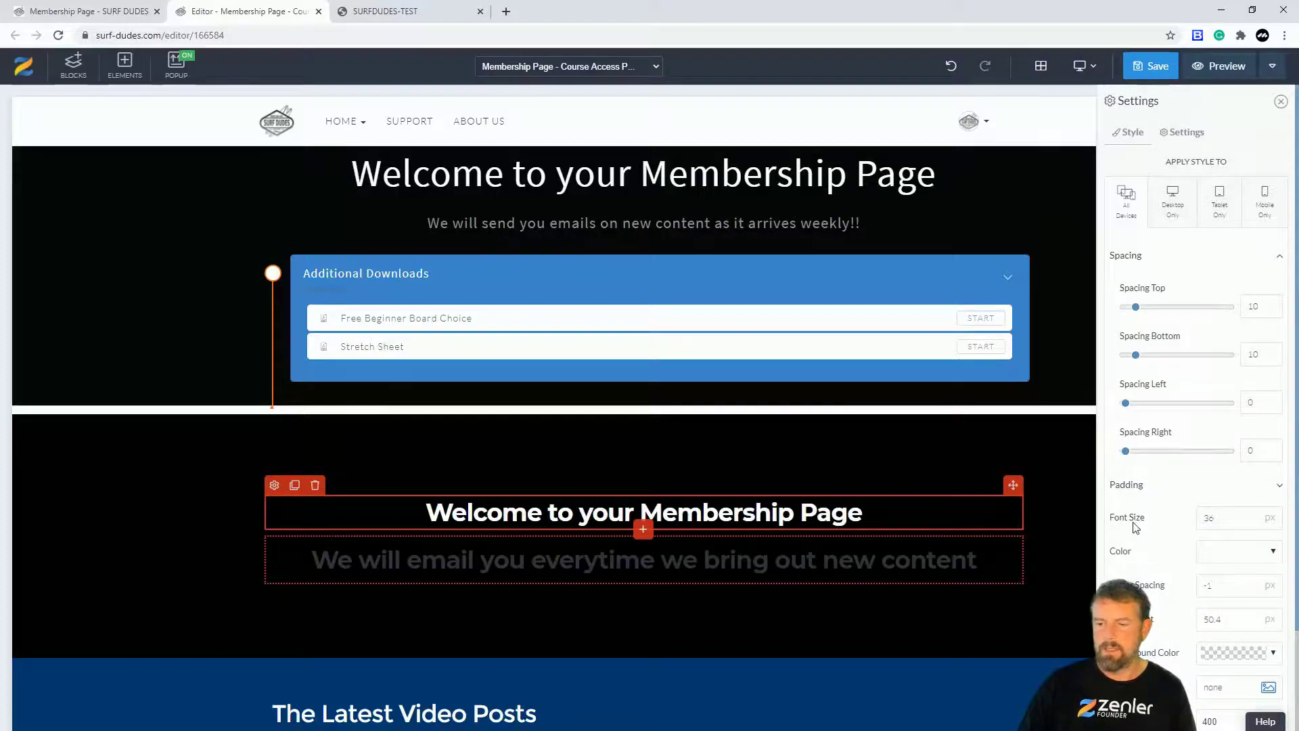
drag(1251, 520, 1252, 520)
scroll(1180, 487, down, 2)
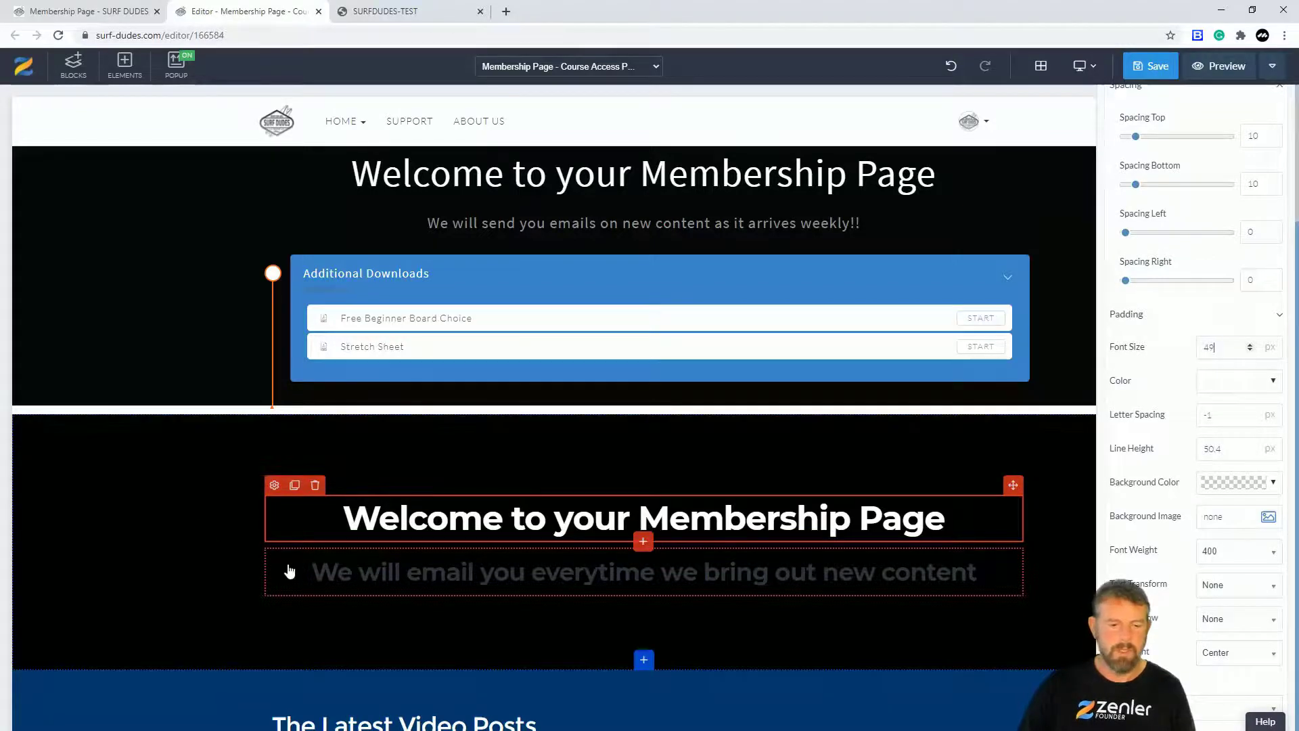
click(73, 531)
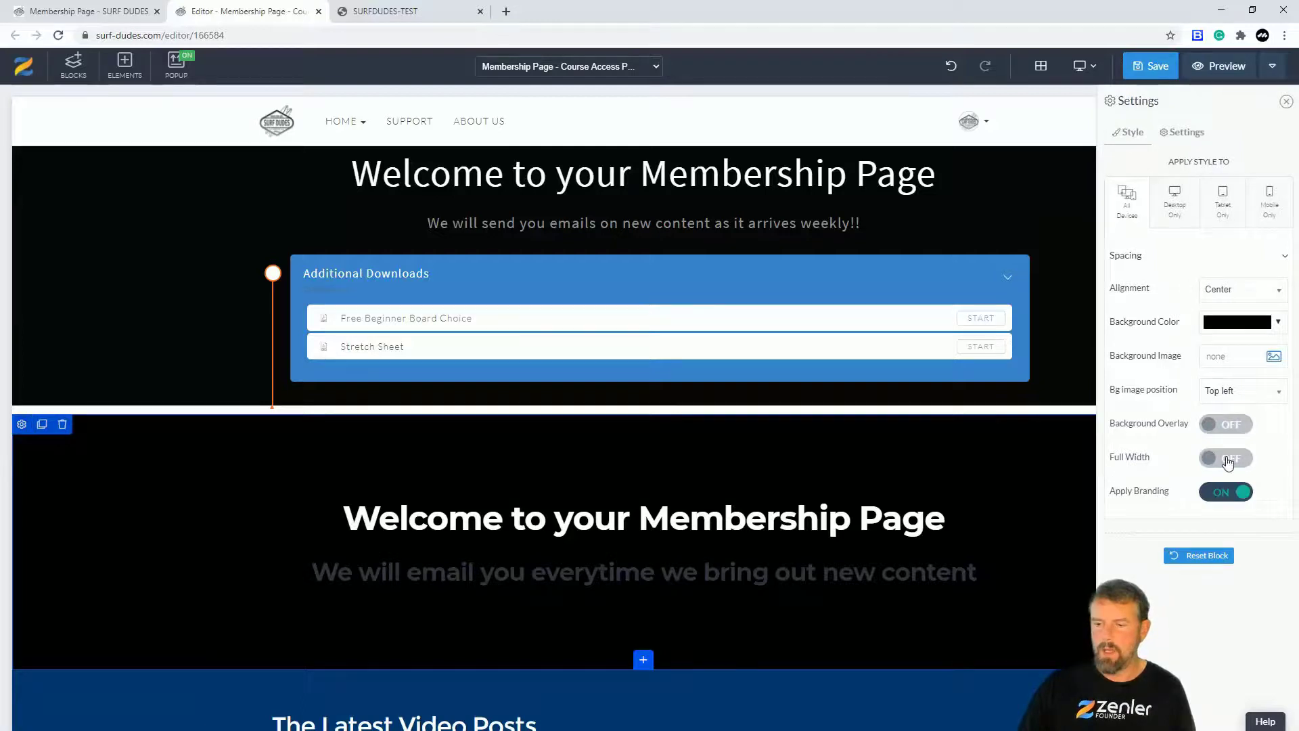
click(1228, 462)
click(1229, 462)
click(1232, 499)
click(1229, 498)
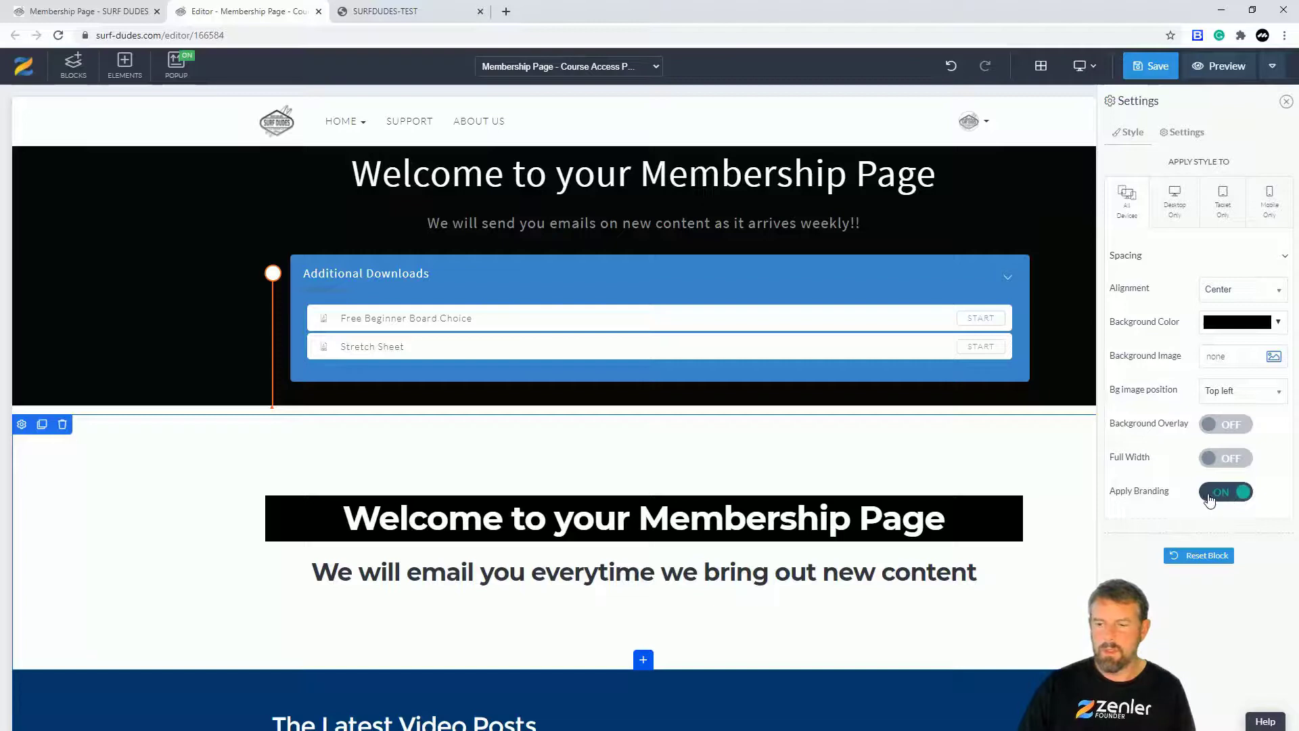
click(493, 531)
drag(344, 520, 947, 520)
click(278, 484)
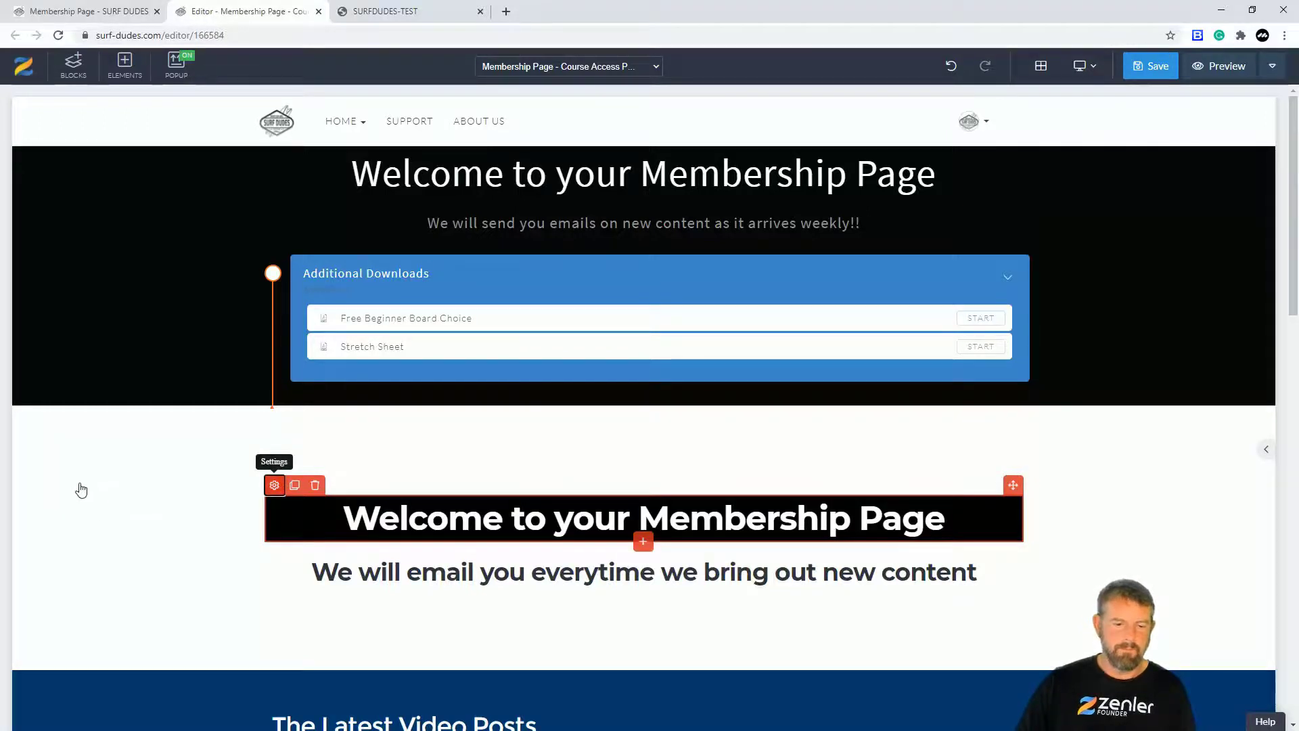
click(140, 481)
click(21, 424)
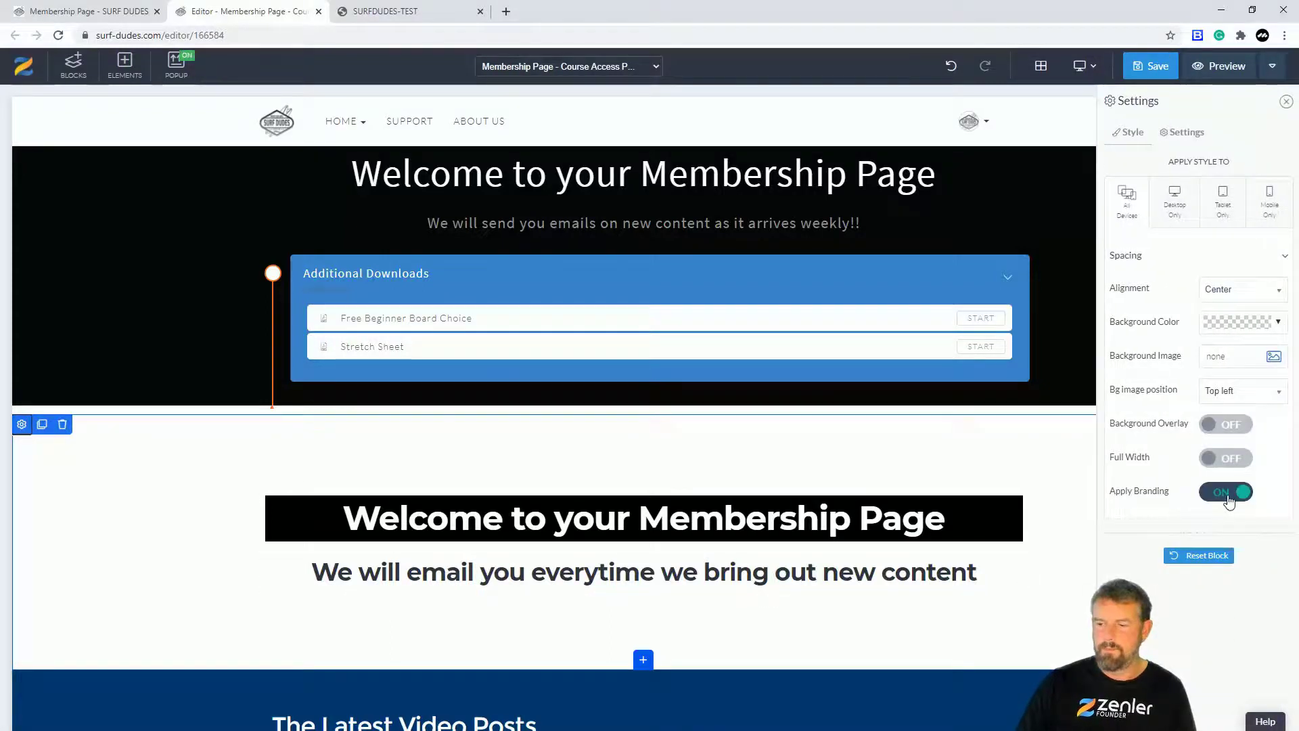
click(1229, 501)
click(1231, 502)
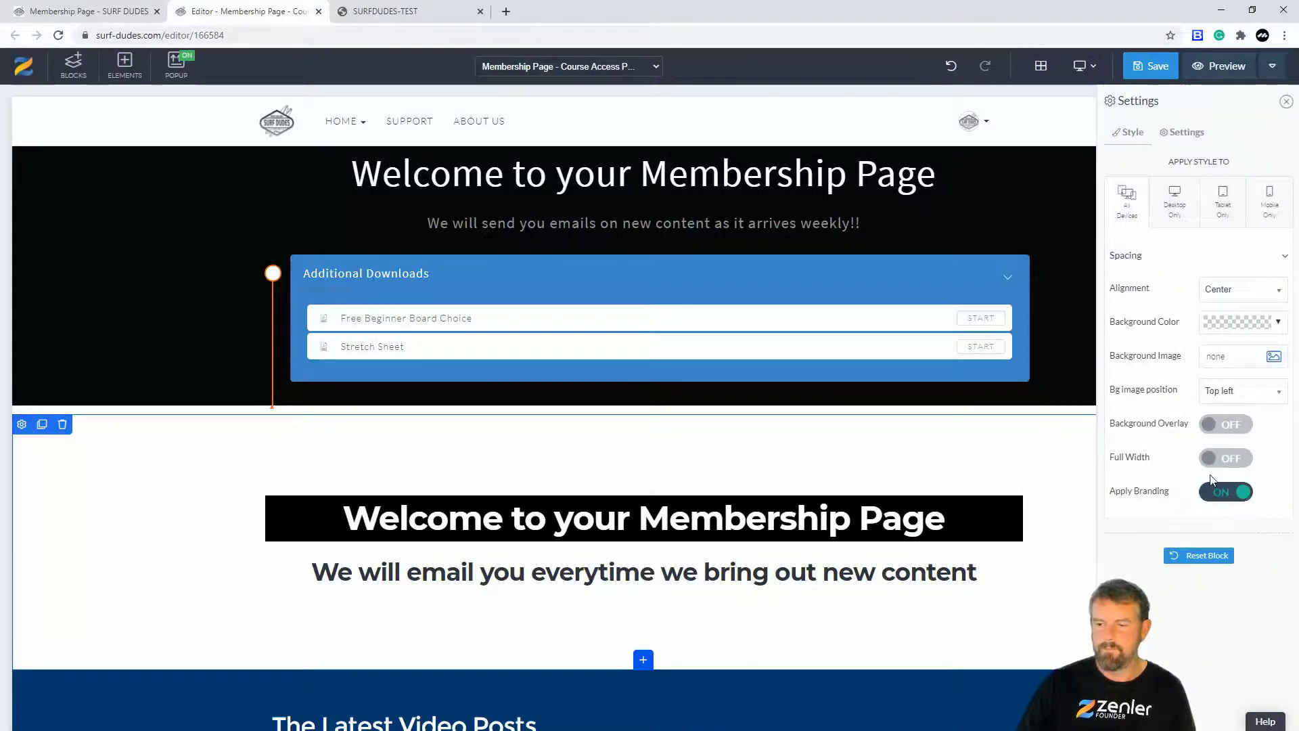
click(1224, 457)
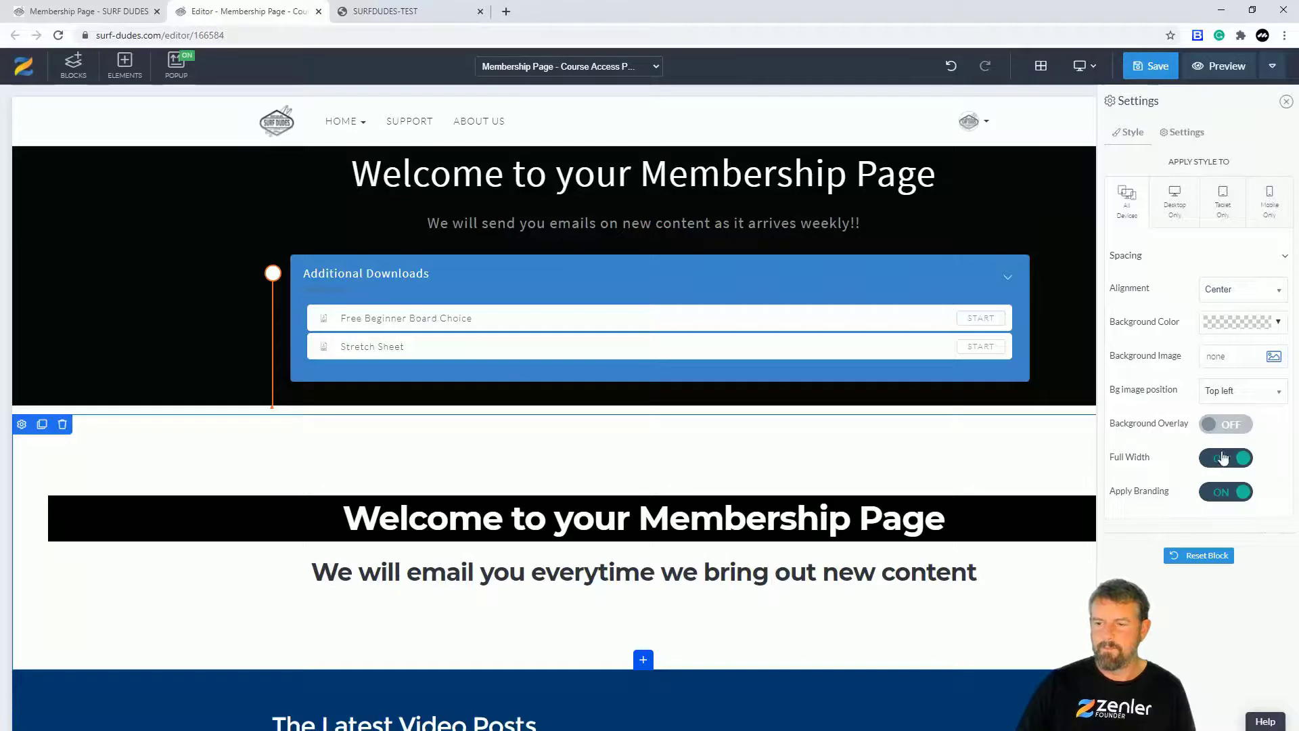
click(1275, 325)
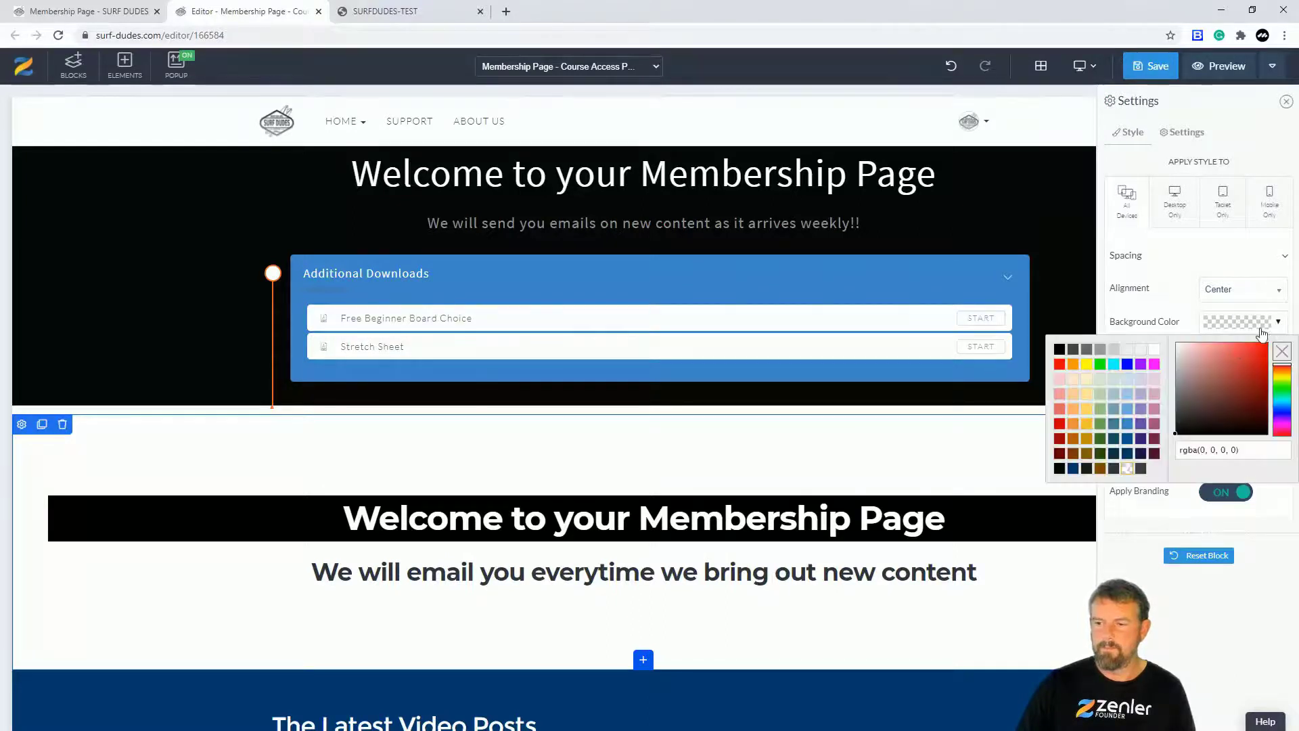
click(1190, 420)
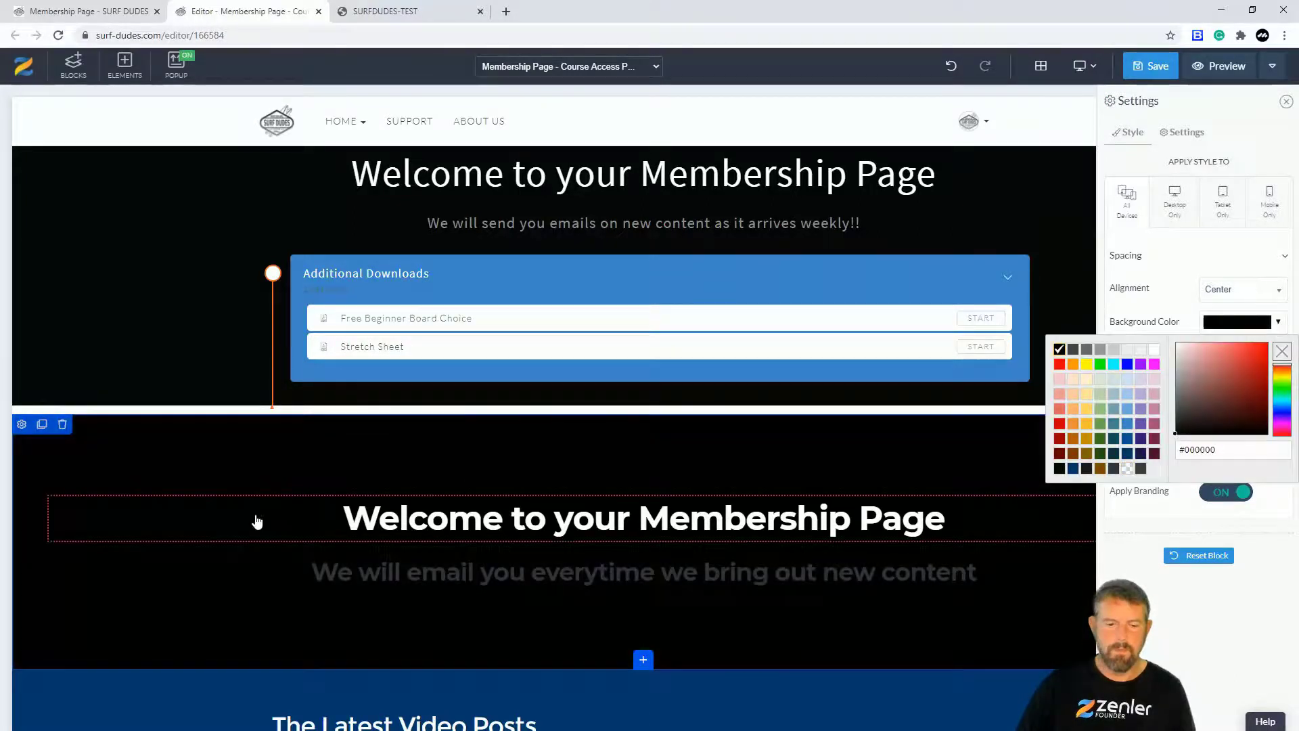
click(393, 580)
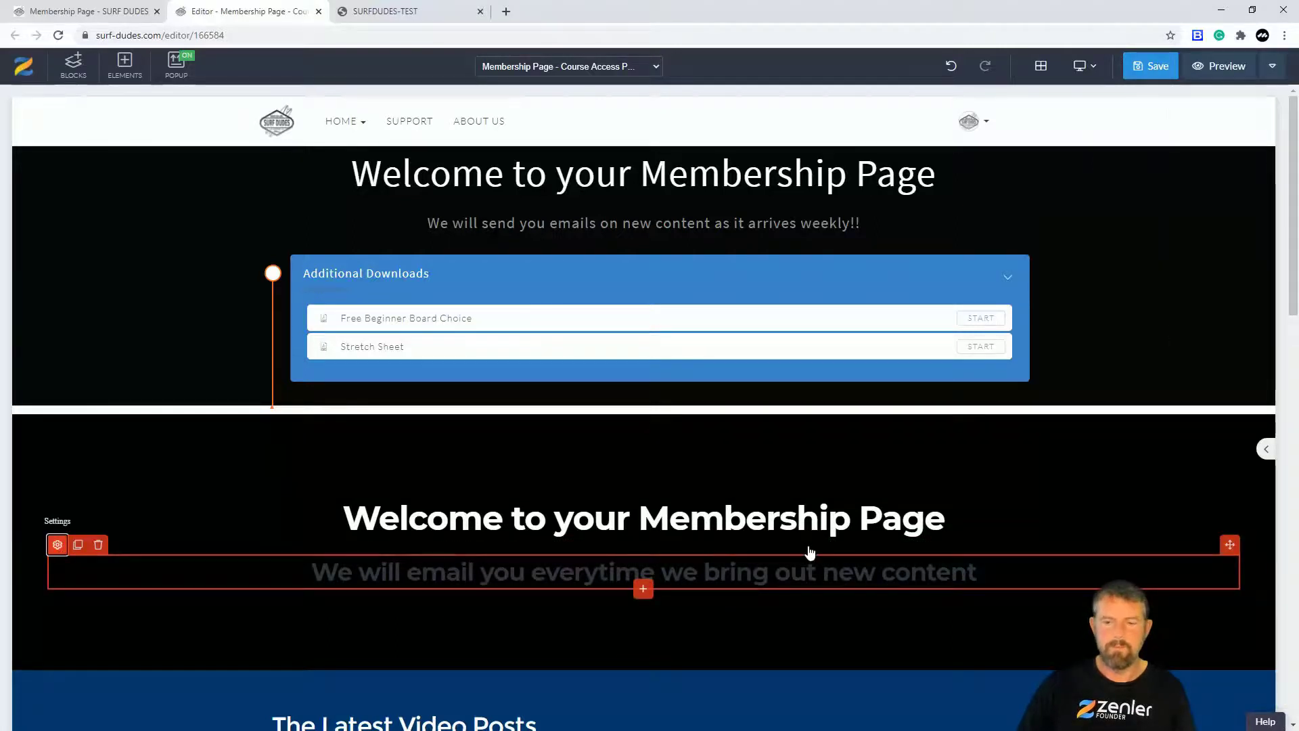
click(711, 180)
drag(938, 174, 349, 174)
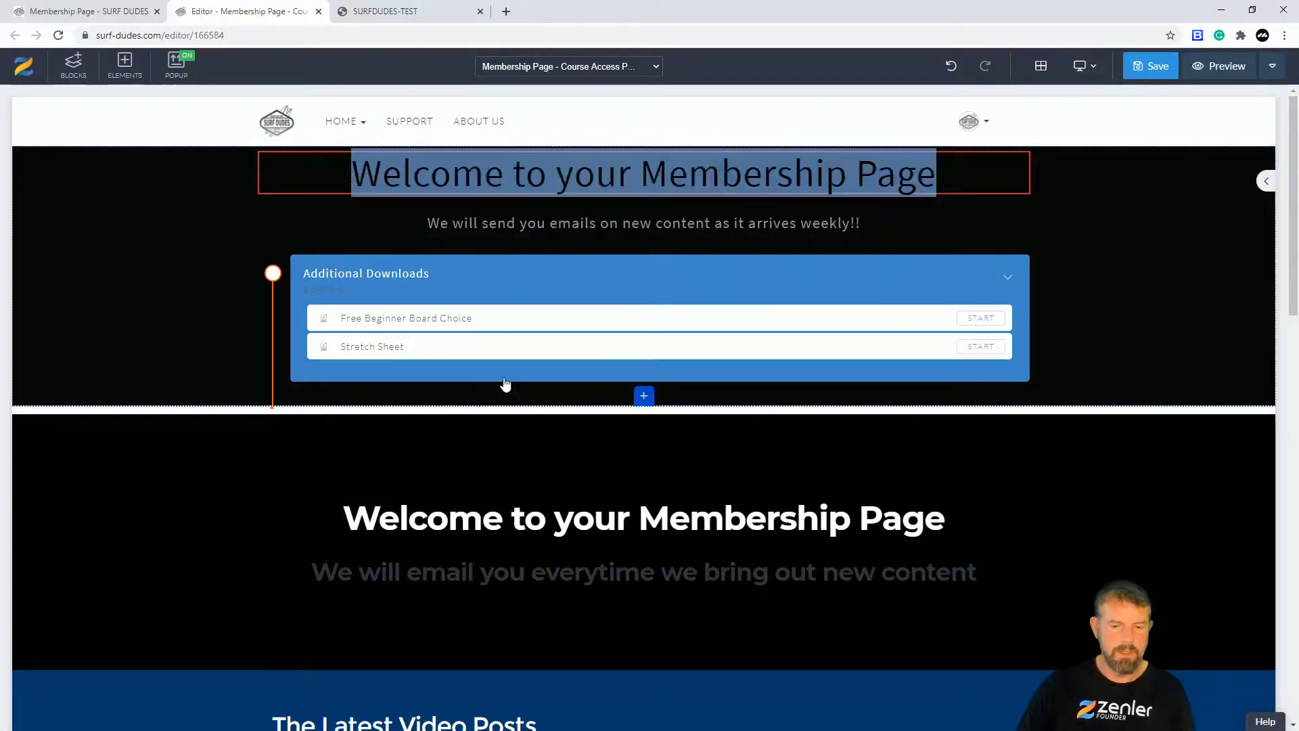
click(592, 523)
drag(946, 518, 339, 518)
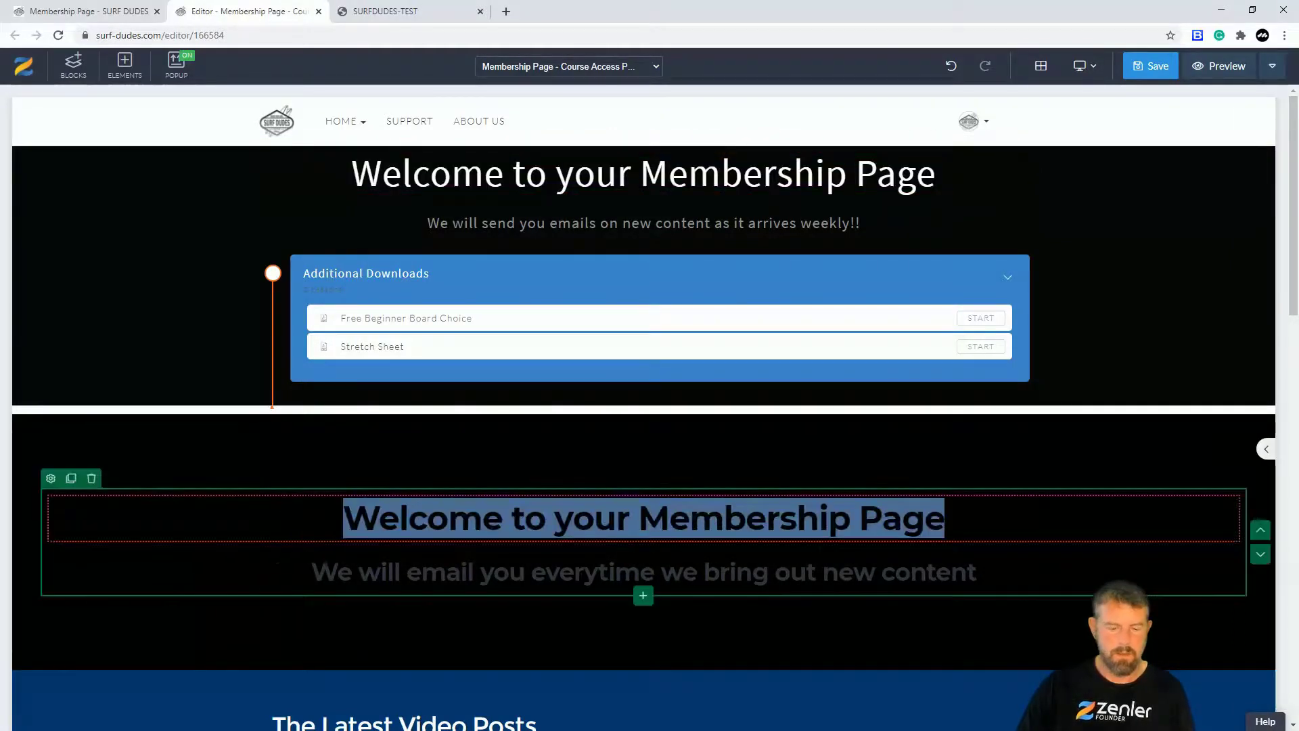
click(408, 568)
click(617, 226)
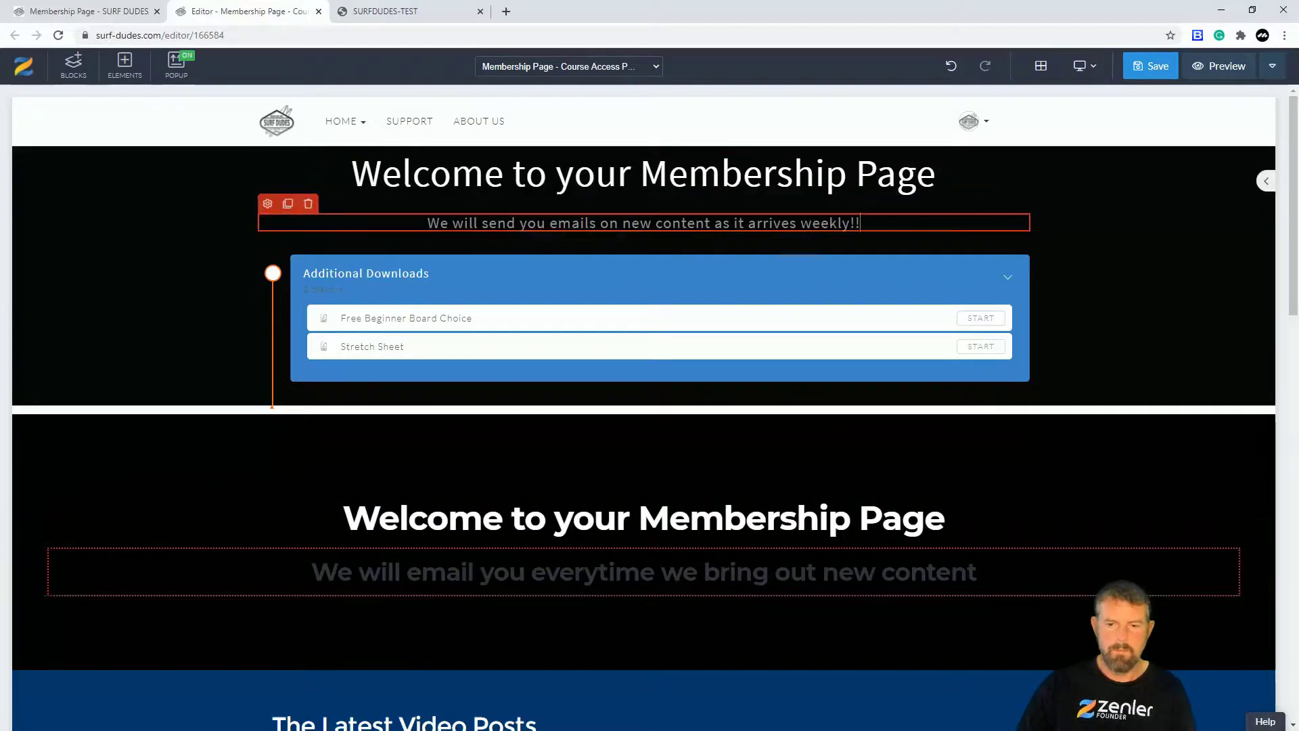
drag(861, 223, 427, 223)
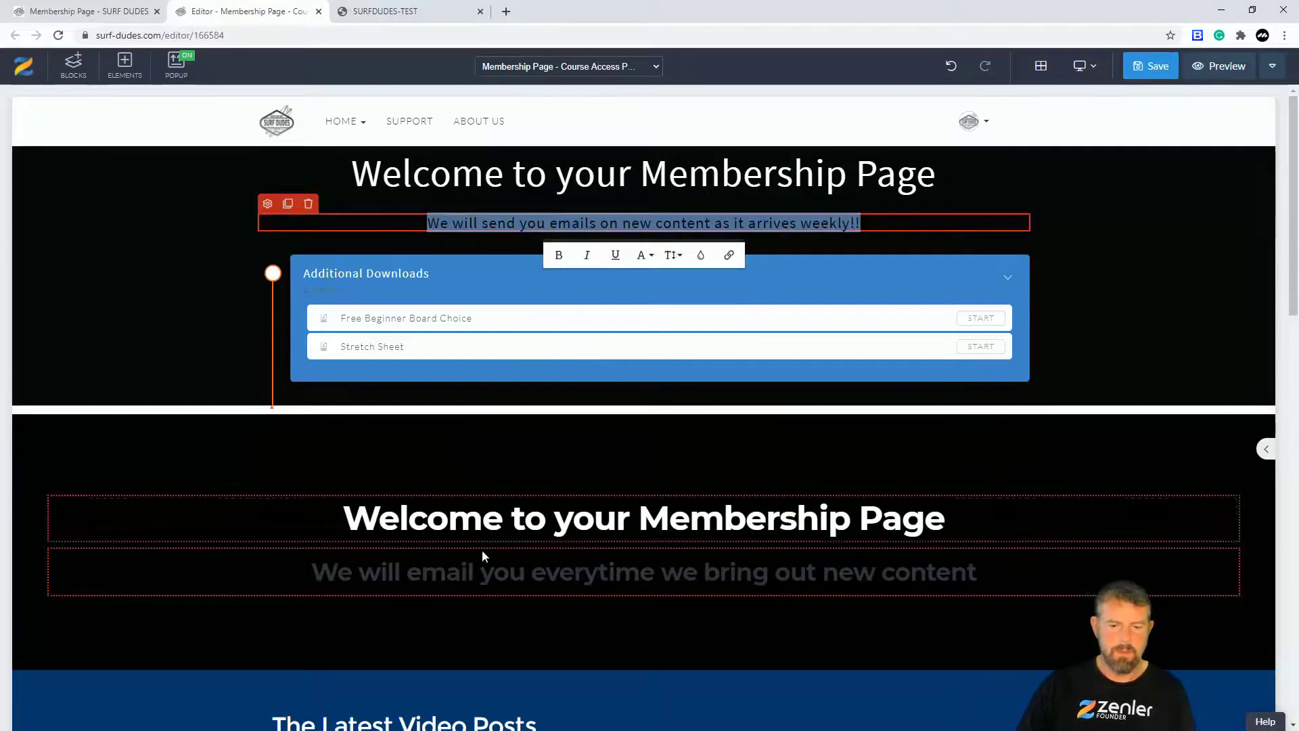
click(406, 572)
click(61, 546)
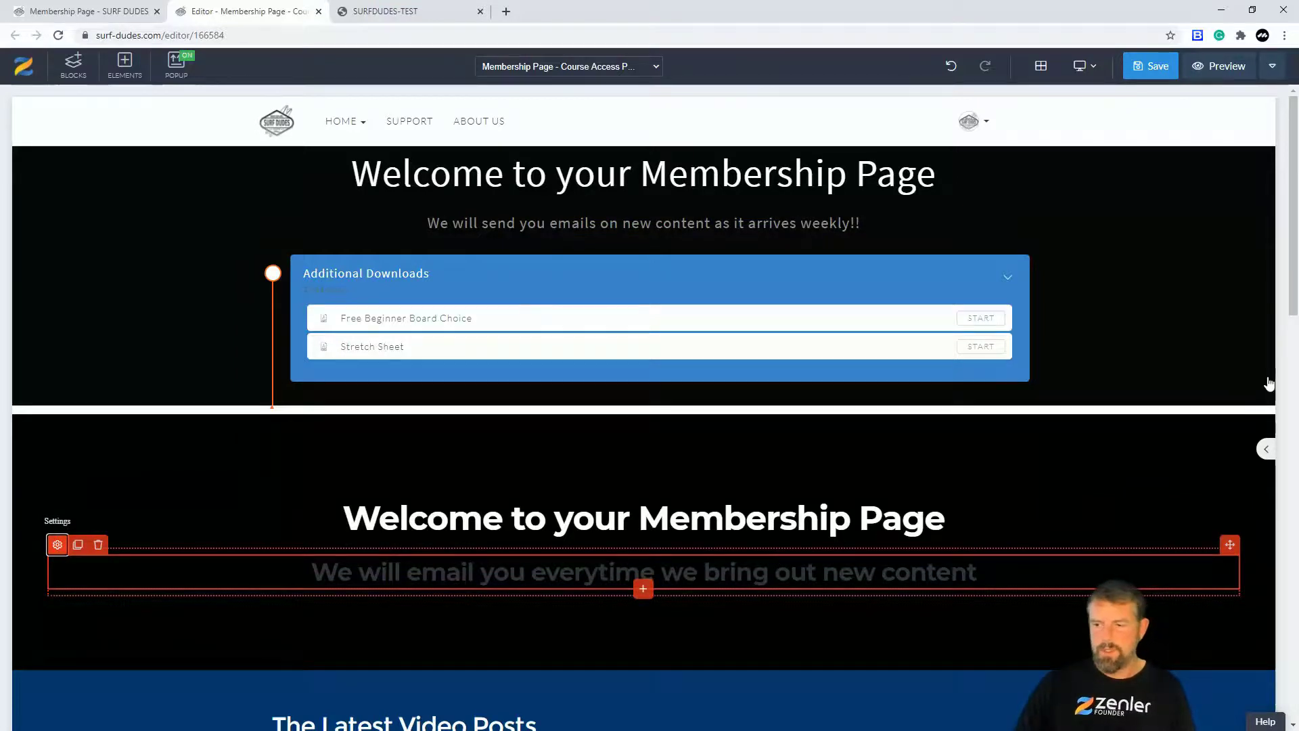
Step: Make the subtitle grey #787878 at 26 px and reduce the section's top padding
click(1275, 554)
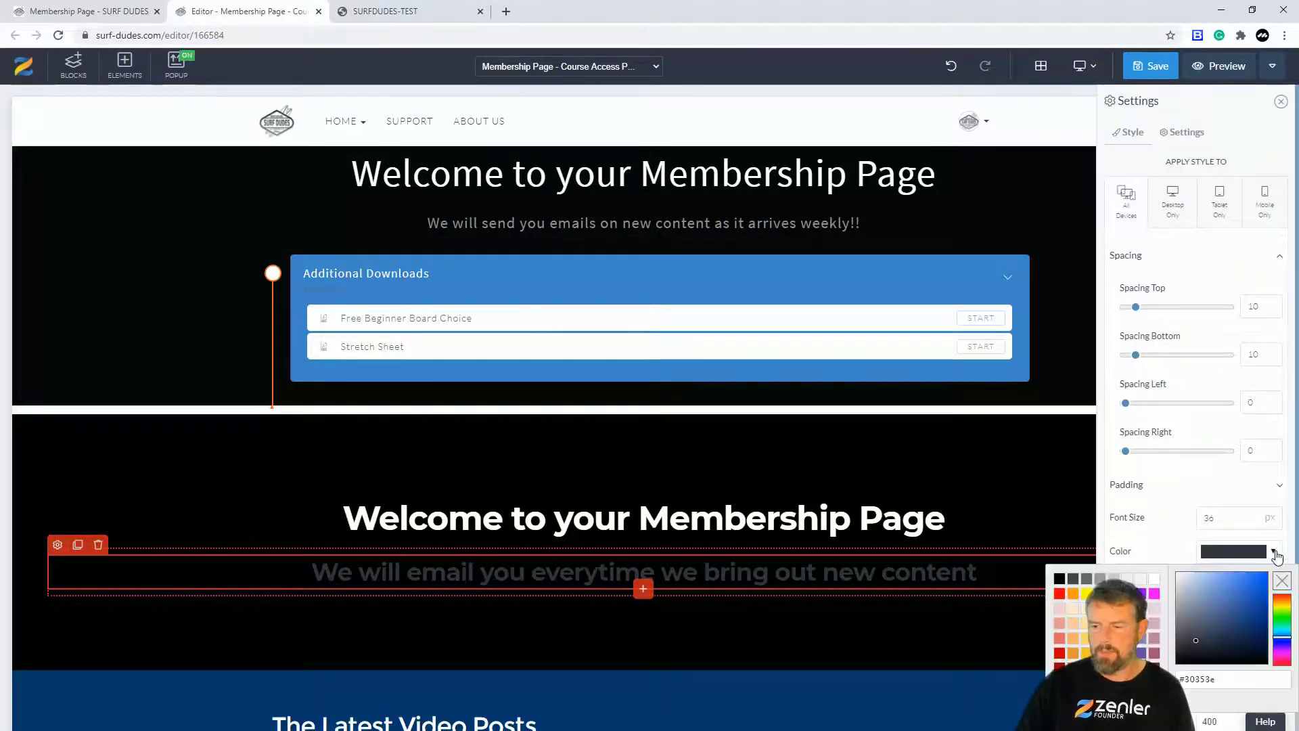
drag(1198, 602, 1165, 619)
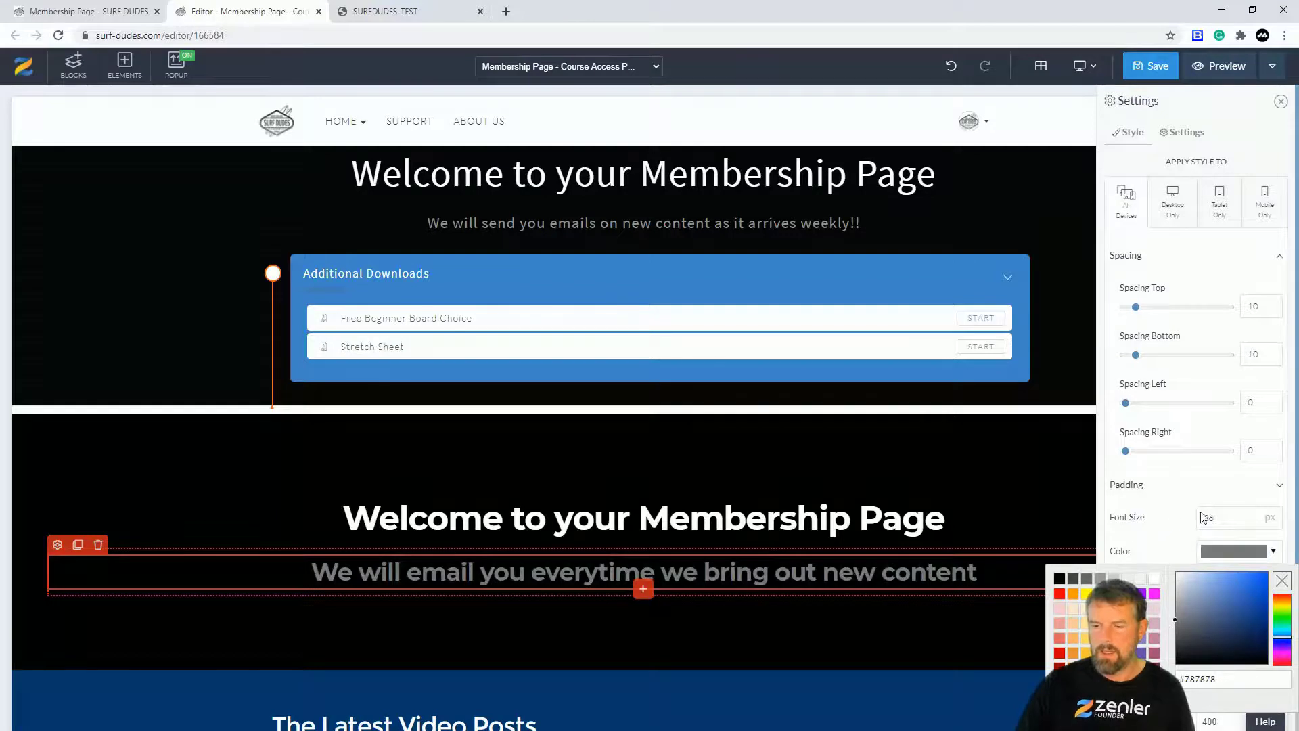
click(1249, 517)
click(1249, 516)
click(1250, 517)
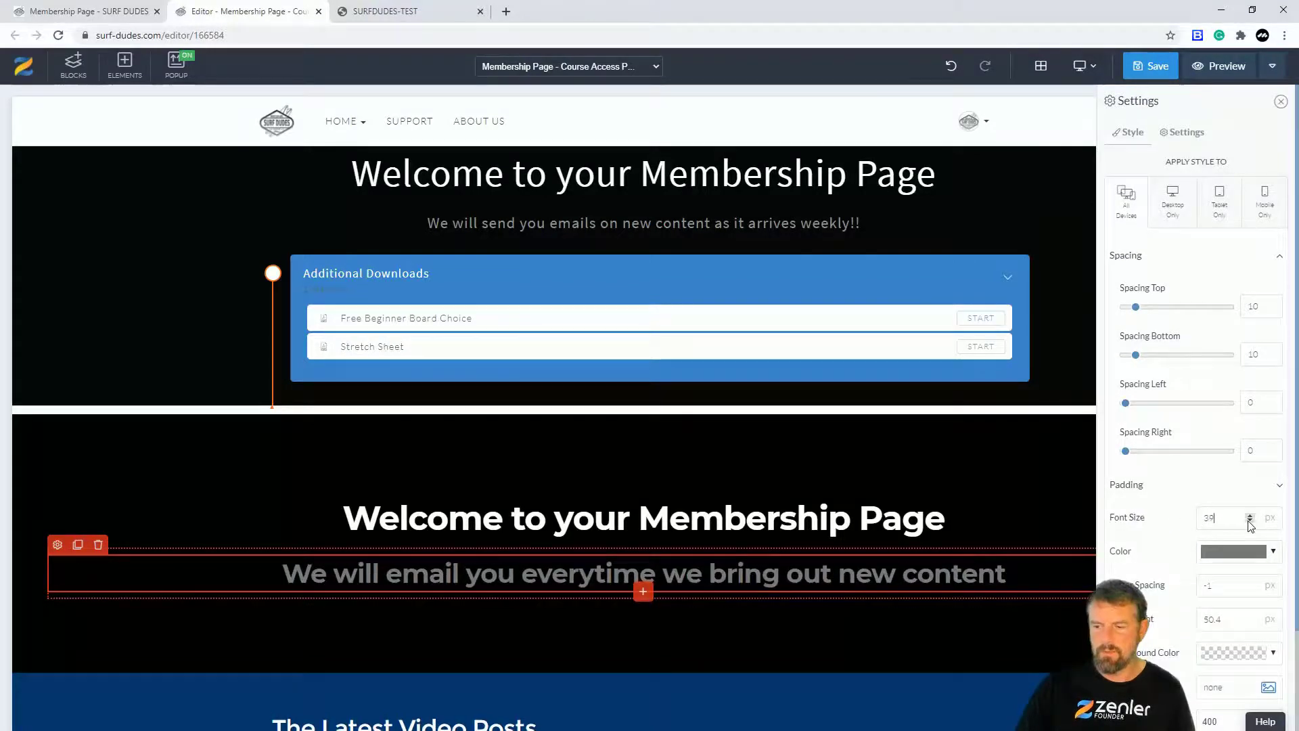
click(1250, 521)
click(1250, 521)
click(1250, 521)
click(1249, 521)
click(1250, 520)
click(1250, 520)
click(1249, 521)
click(1250, 520)
click(1250, 521)
click(1249, 520)
click(1250, 520)
click(1250, 520)
click(1250, 520)
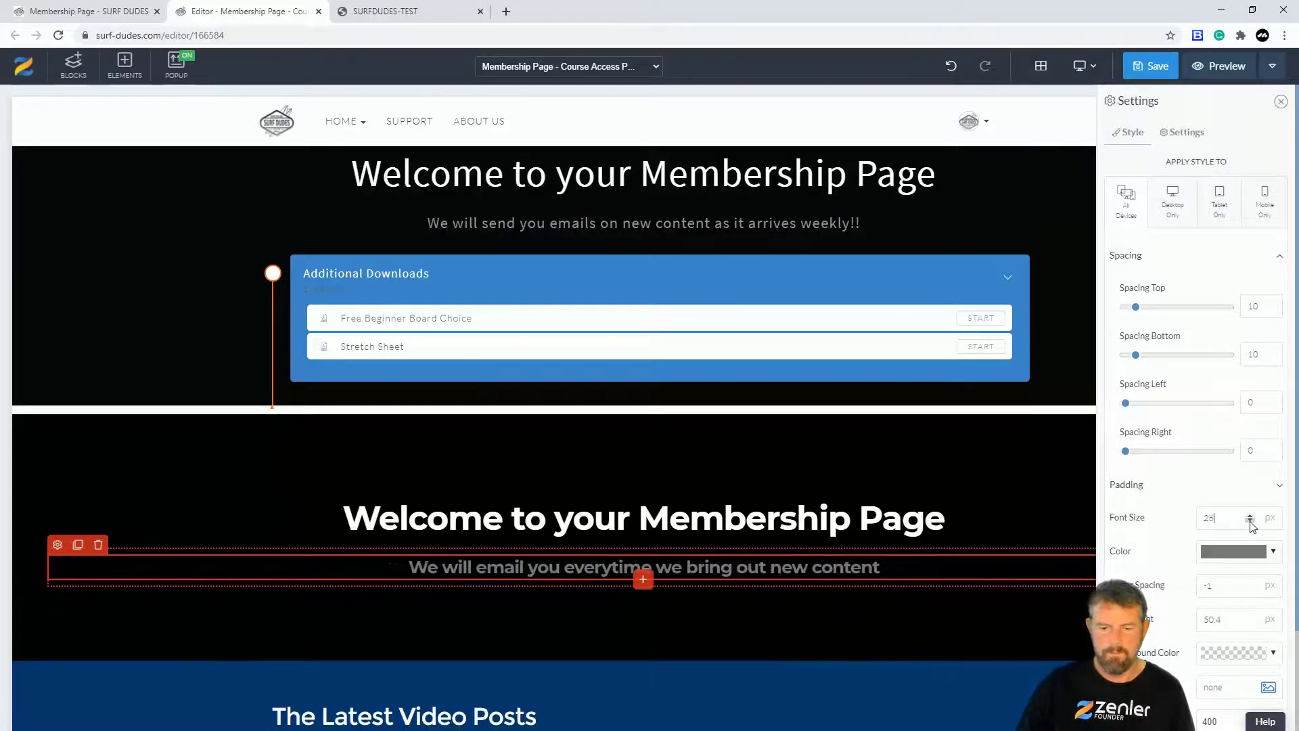
click(199, 474)
drag(200, 473, 200, 447)
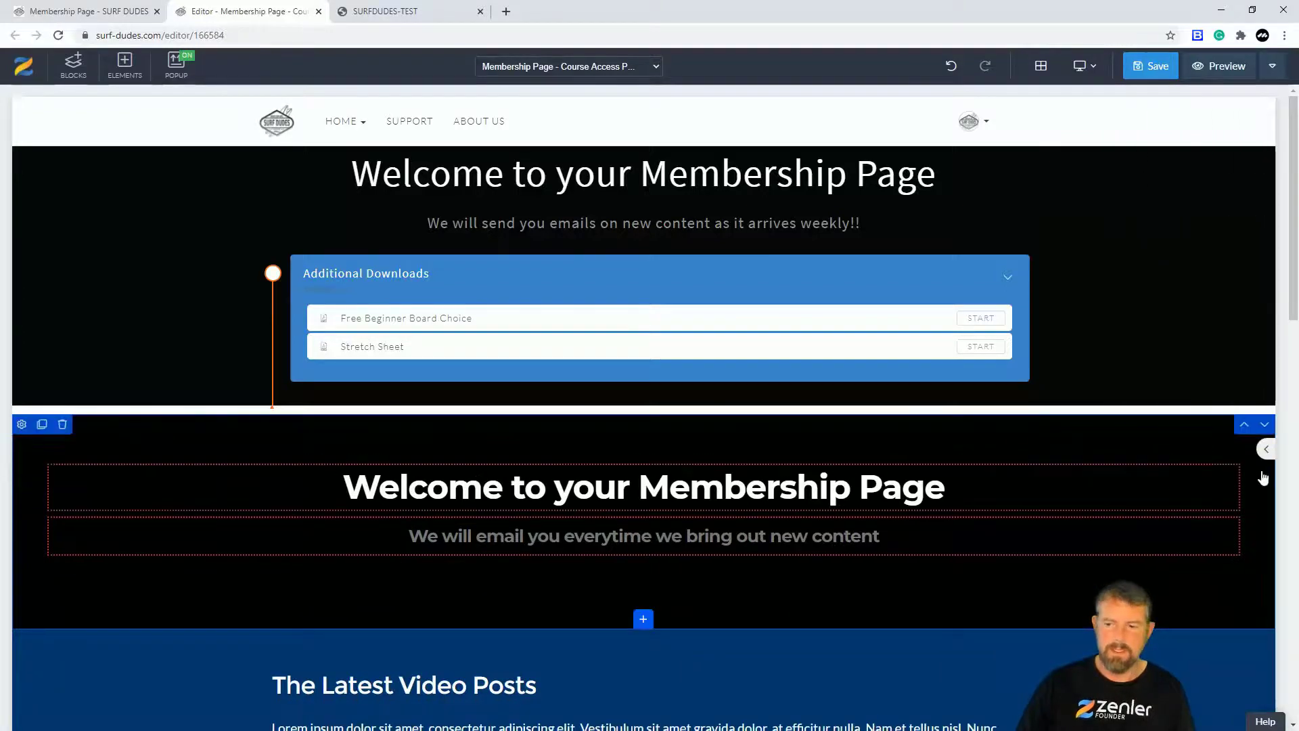
Step: Move the new welcome section up, delete the old welcome heading, and select the emails subtitle
click(1244, 424)
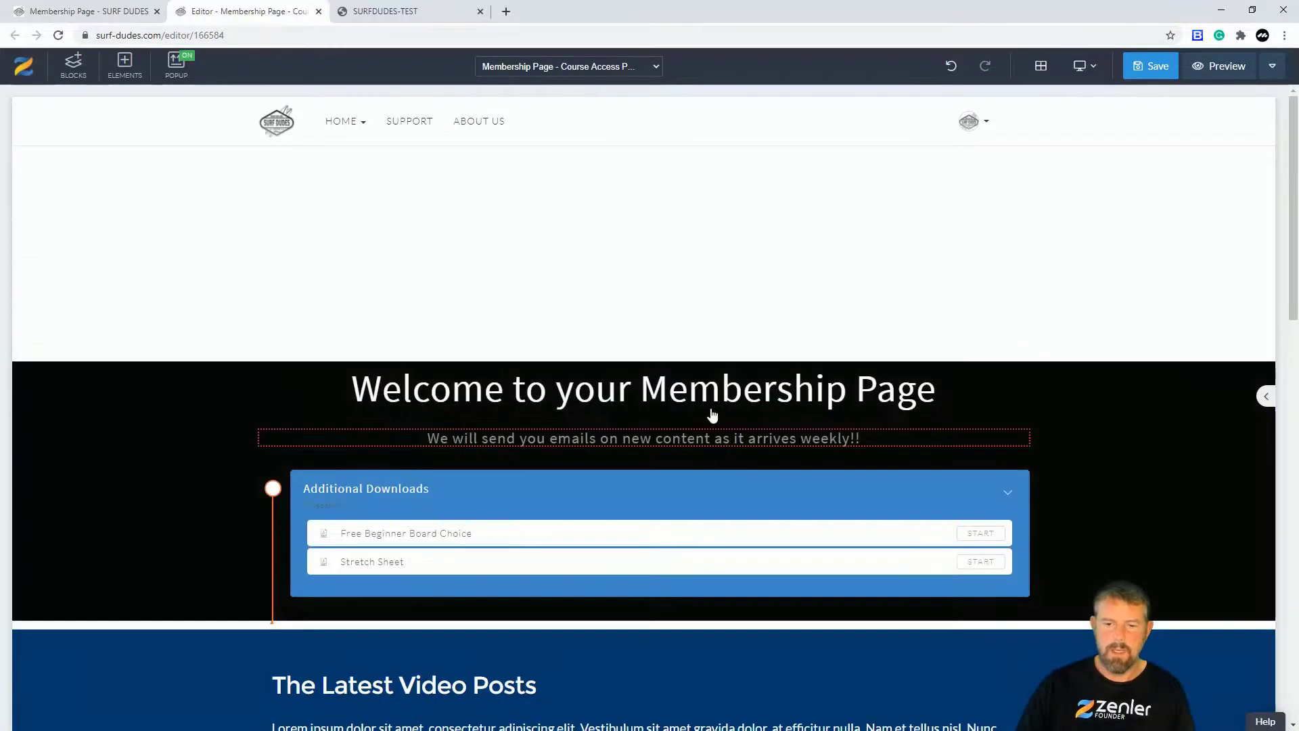
click(713, 412)
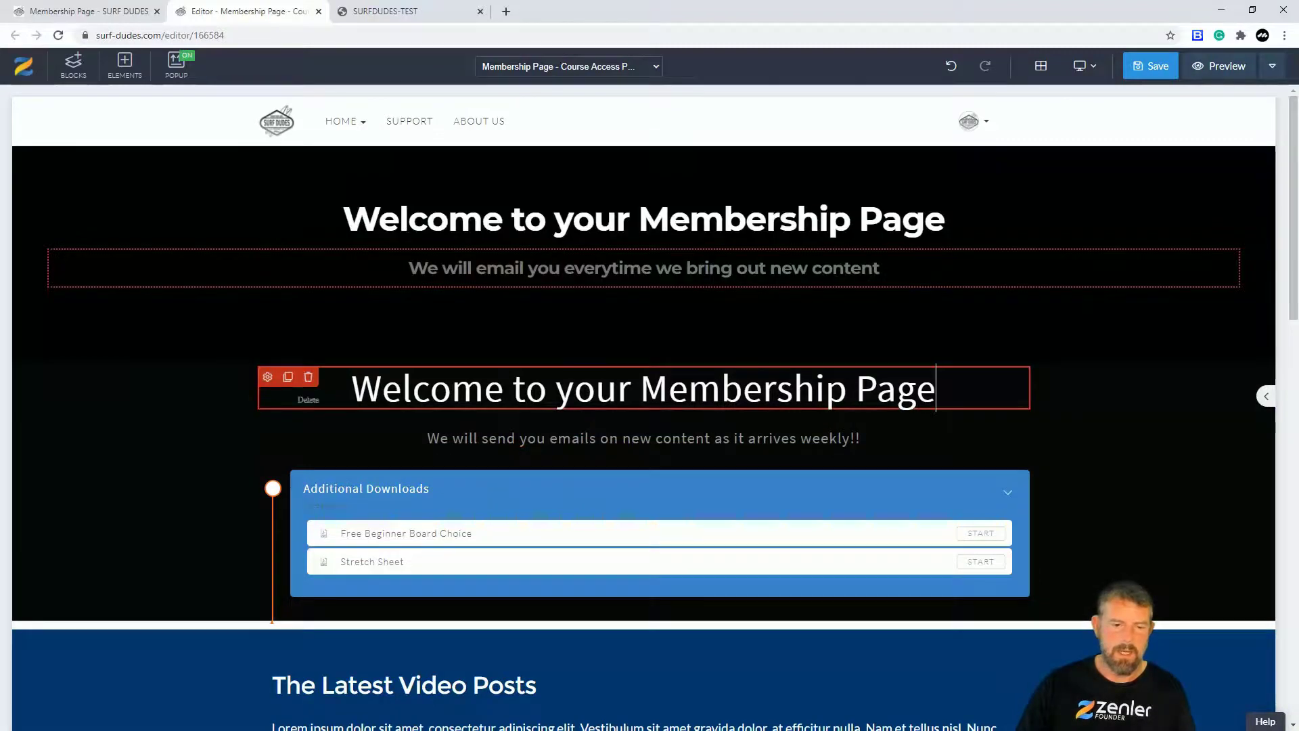
drag(934, 389, 358, 385)
click(308, 376)
click(676, 215)
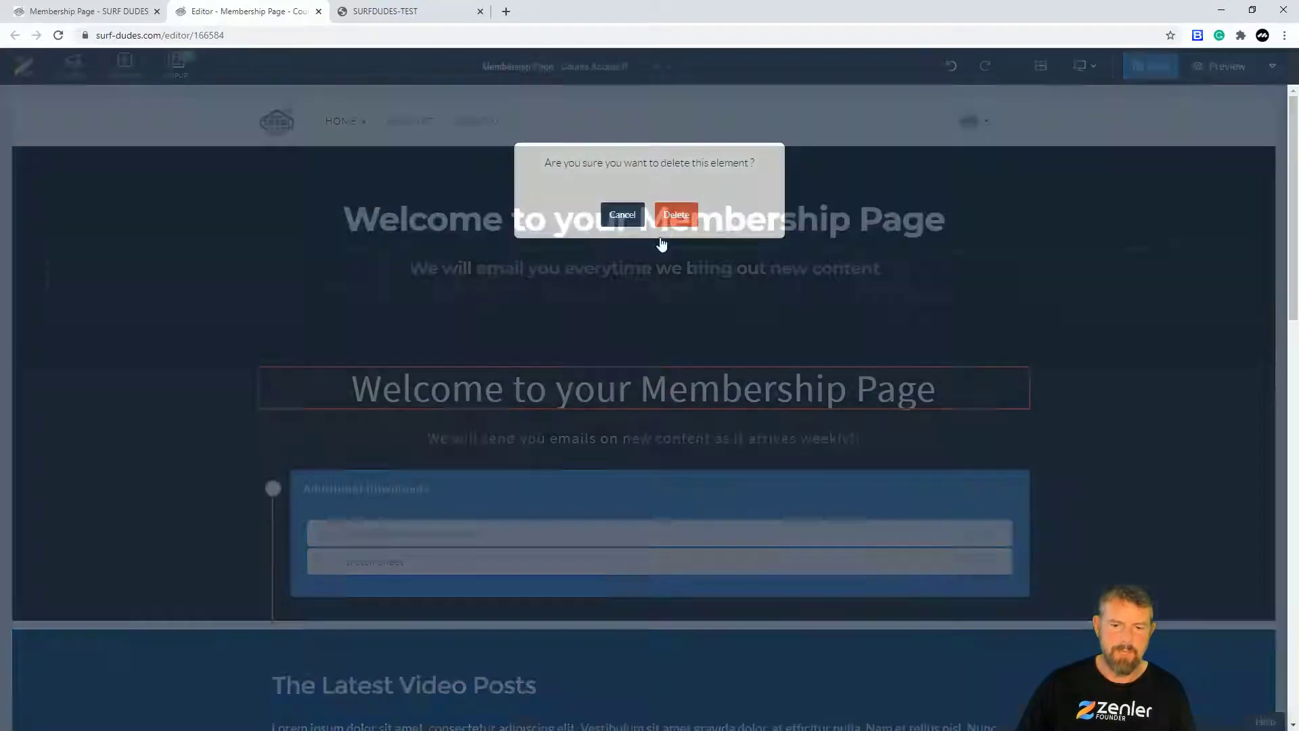
click(861, 376)
drag(860, 376, 426, 376)
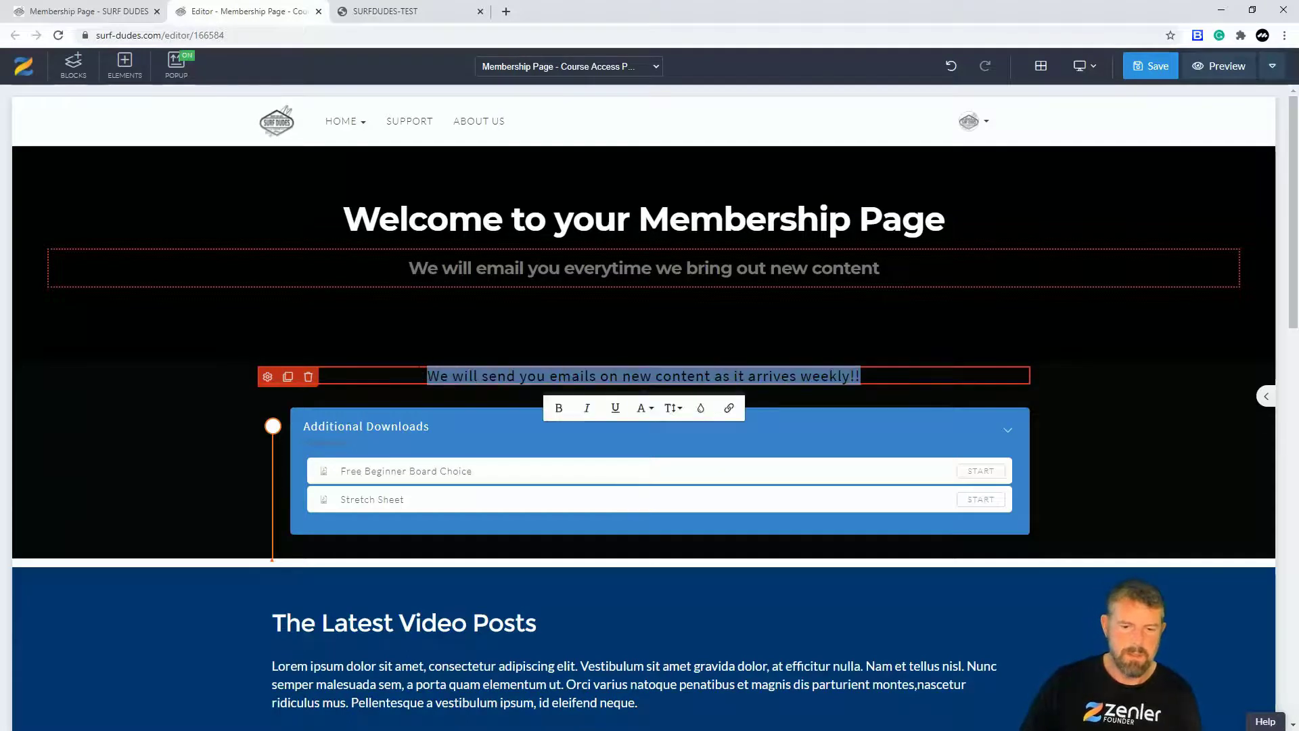
Step: Replace the emails subtitle with 'Additional Handout', correcting the misspelling
text(Add)
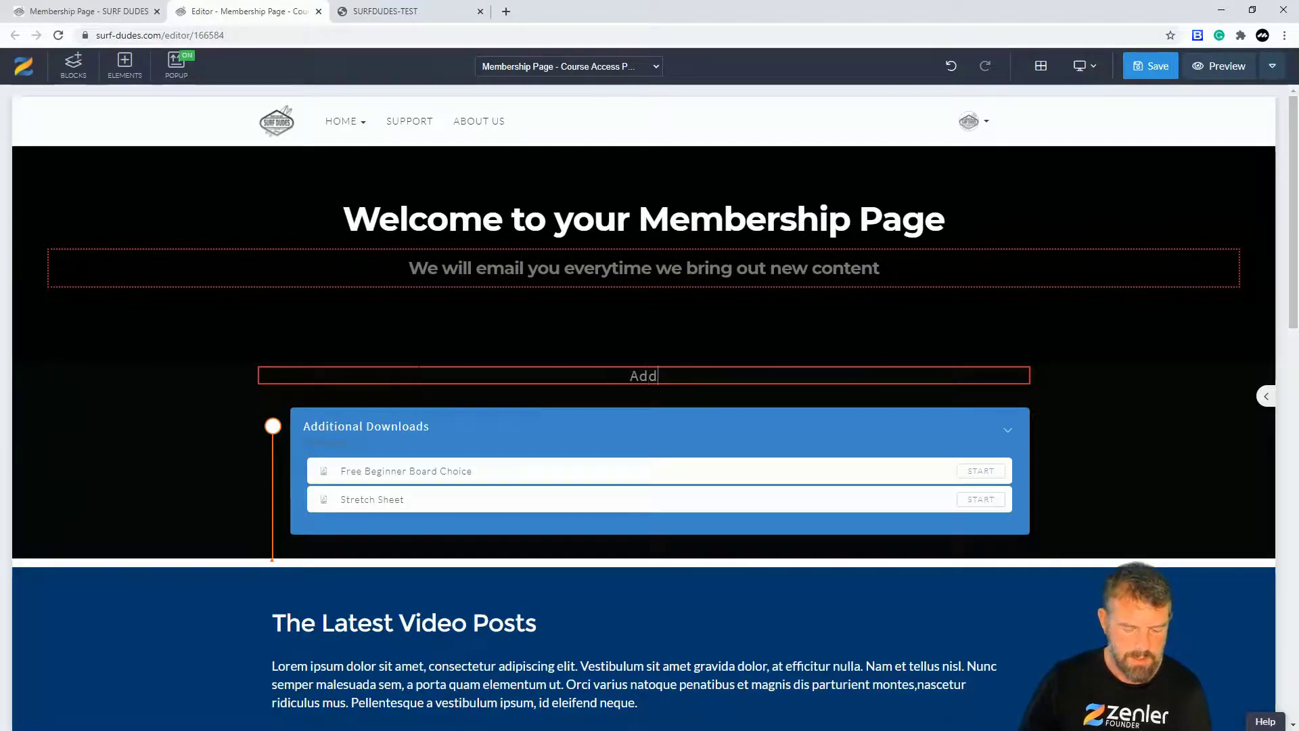
text(tional)
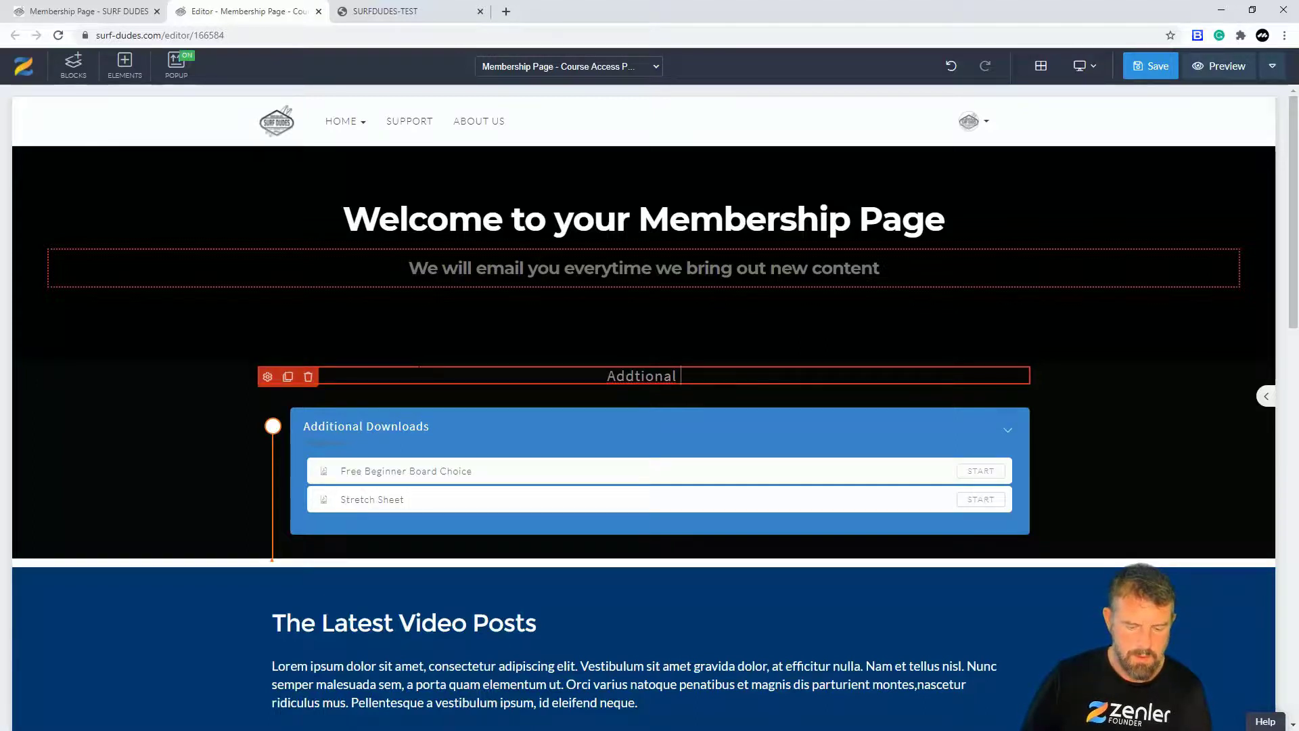
text( Handout)
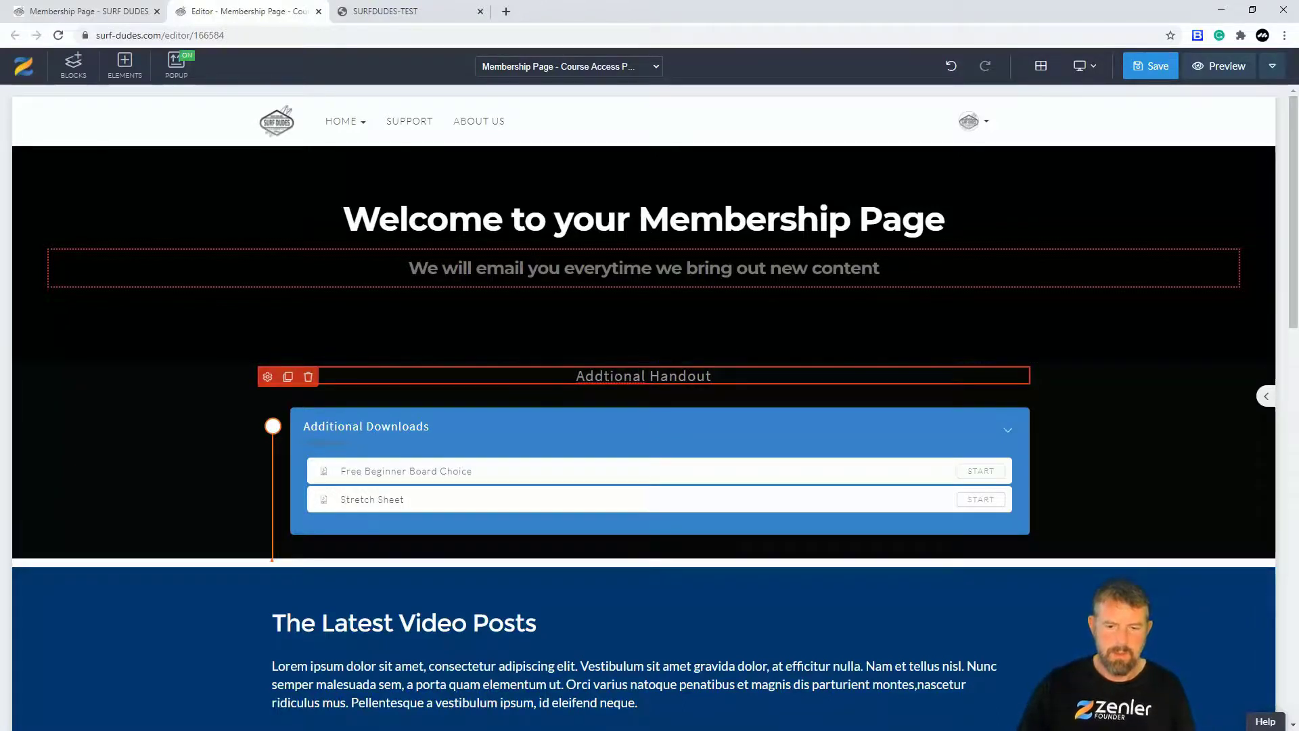
click(603, 376)
text(i)
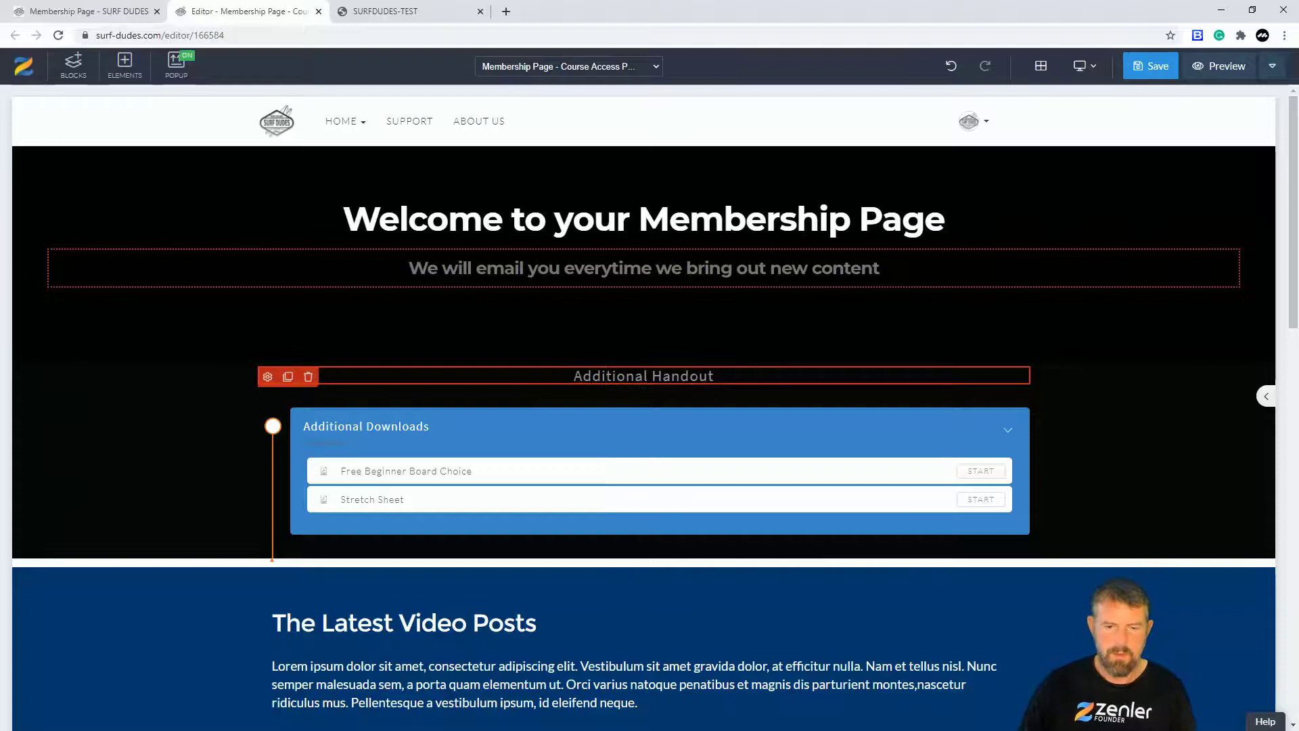
click(174, 454)
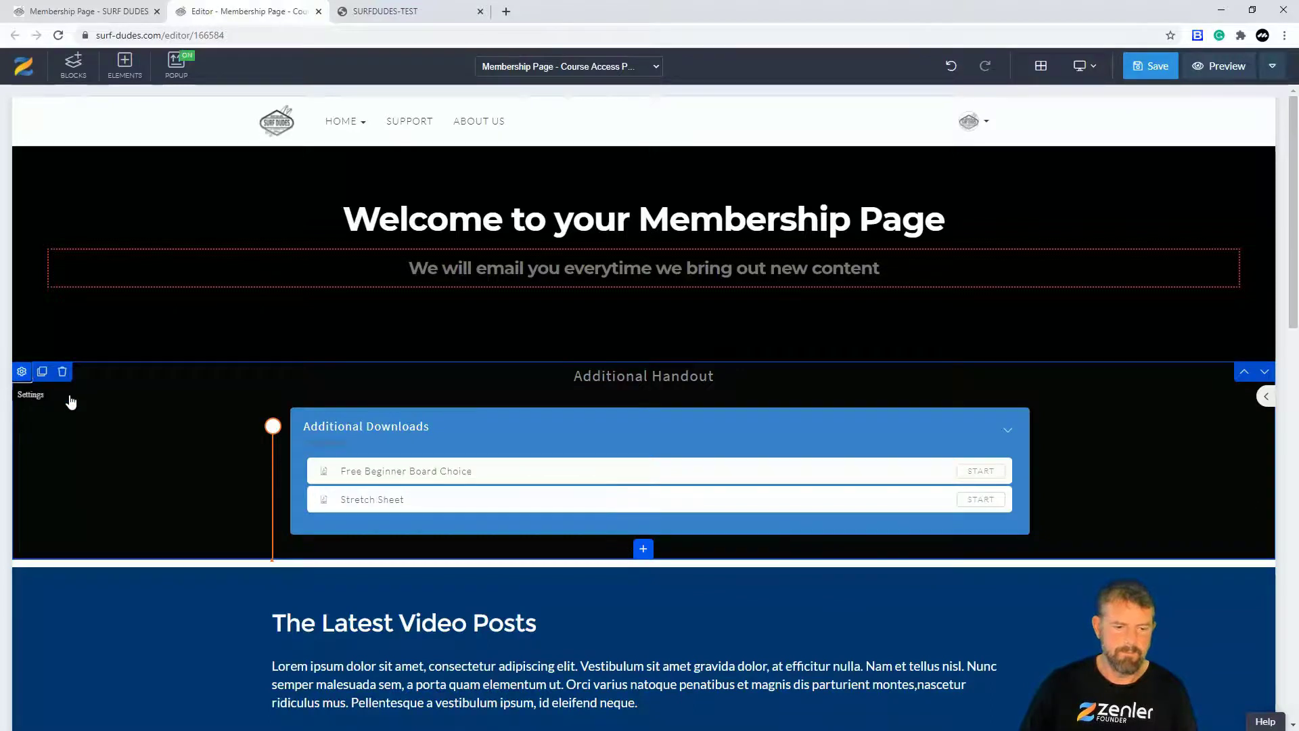
Step: Move the Additional Handout section down the page, past 'Heading to the water', to just above the footer
click(22, 372)
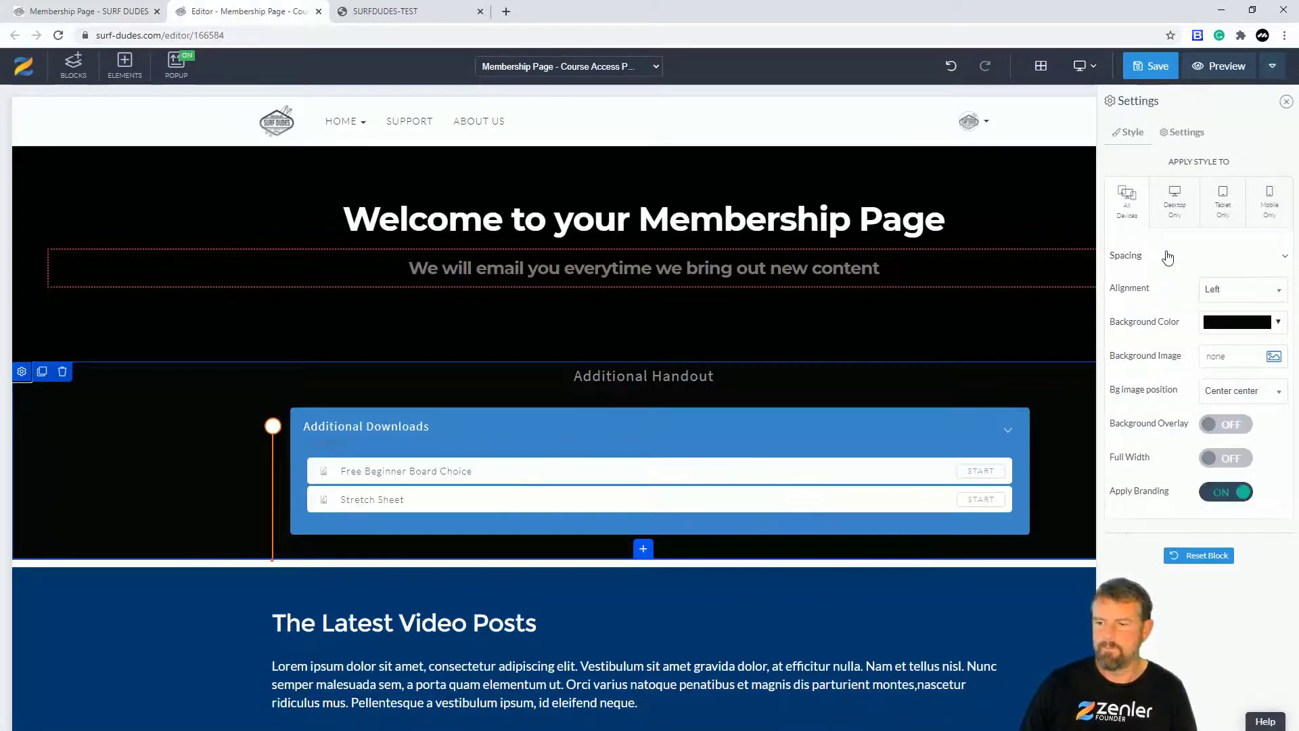
click(235, 416)
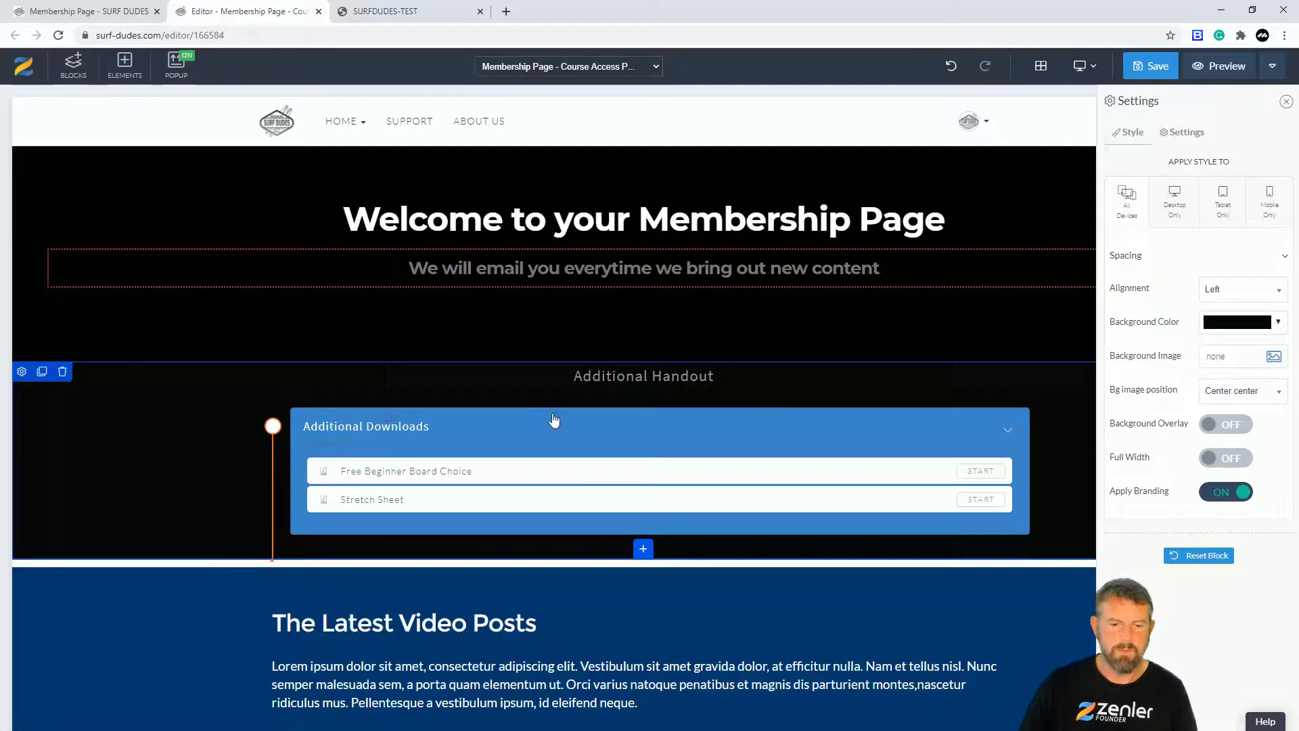
click(1264, 371)
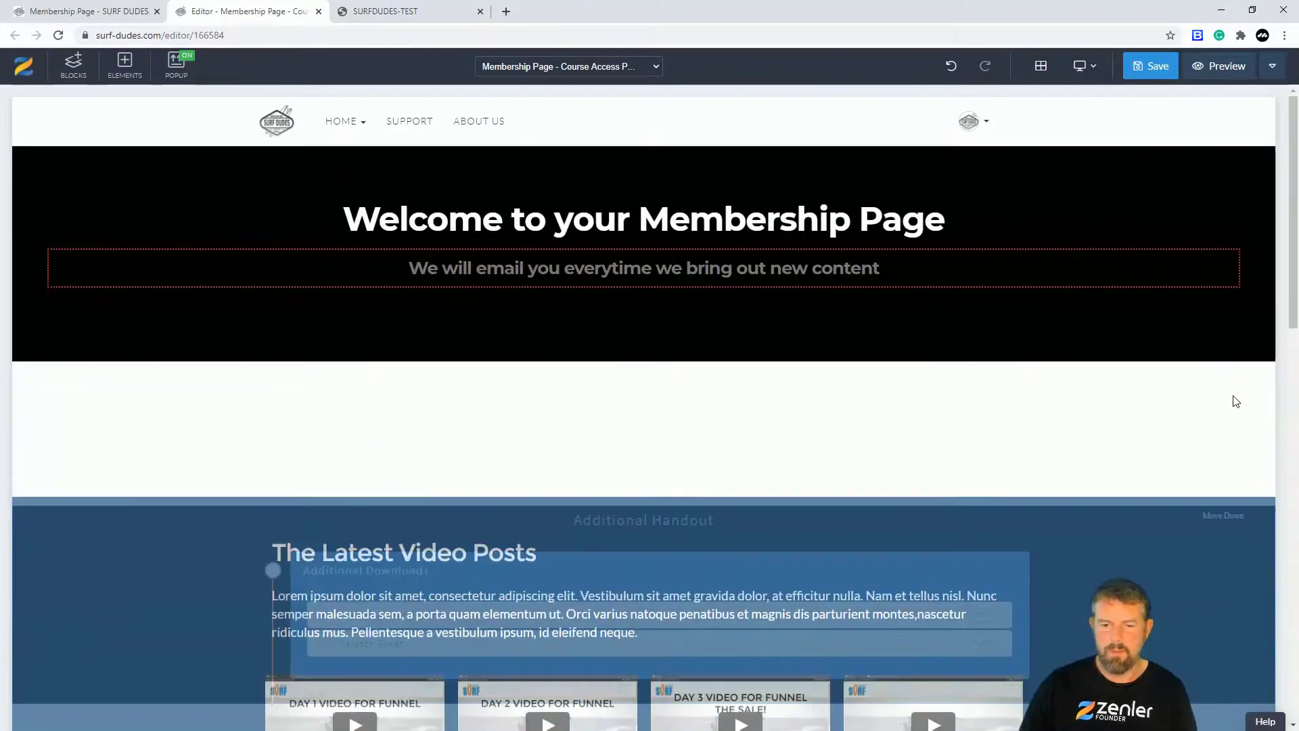
scroll(1083, 473, down, 8)
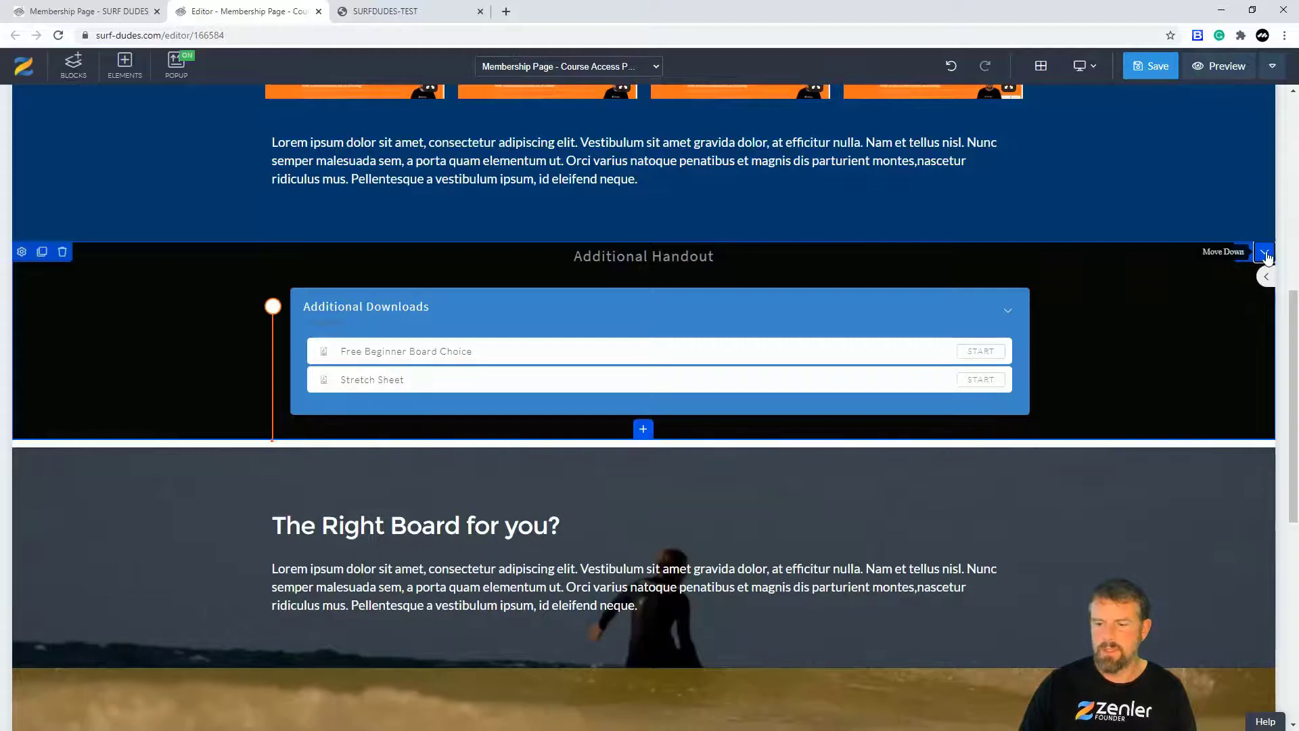
click(1252, 252)
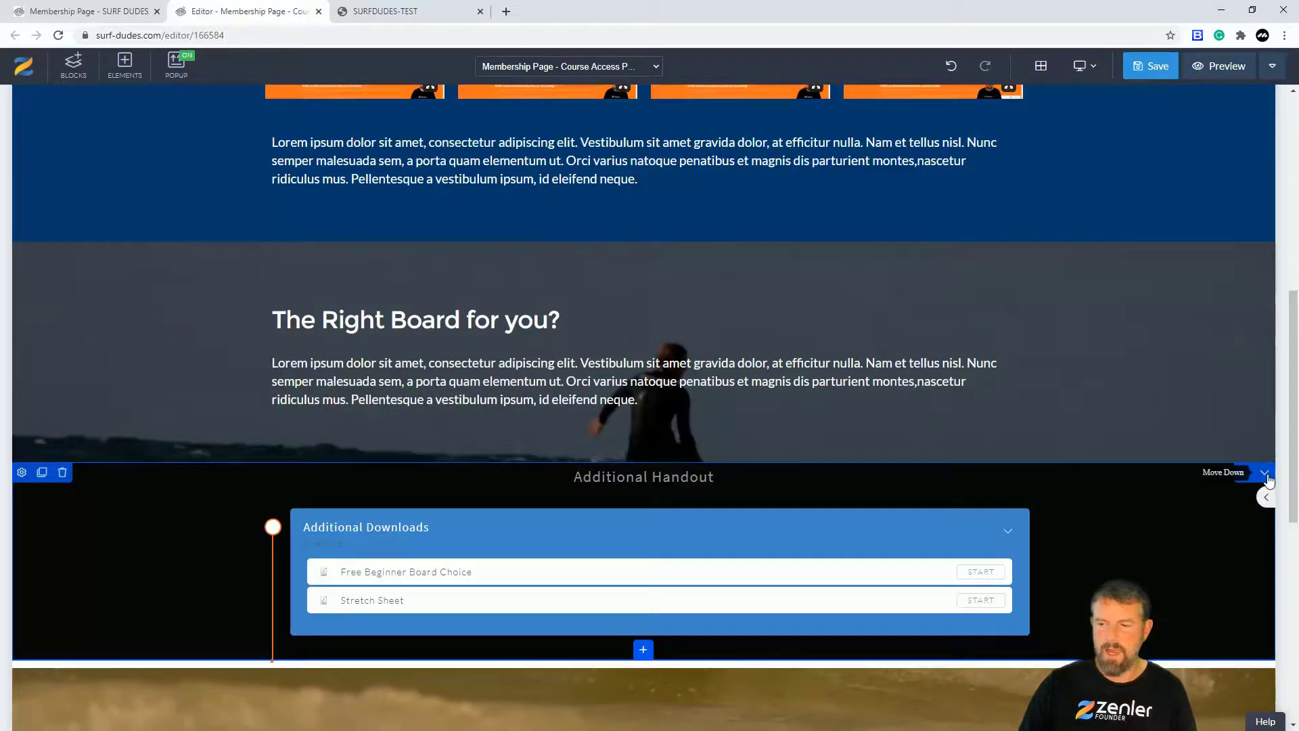
click(1260, 473)
scroll(1124, 528, down, 5)
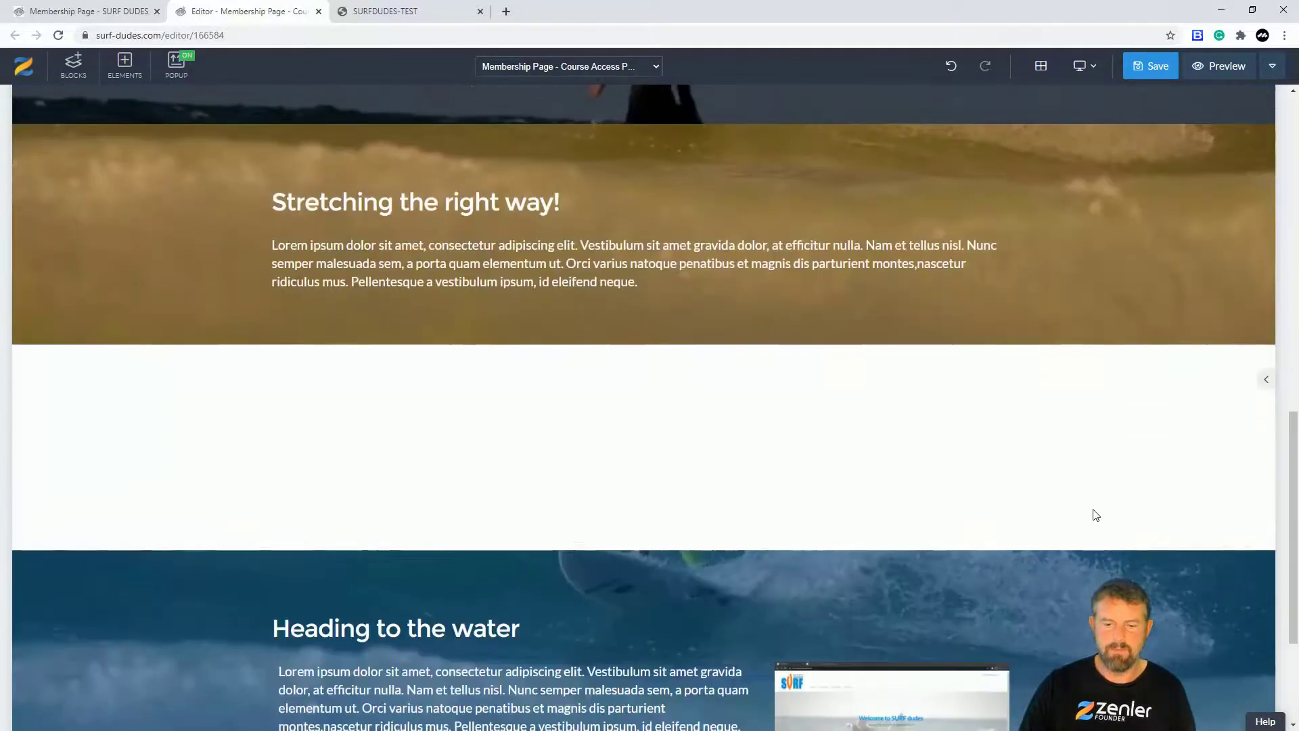
scroll(1119, 444, down, 3)
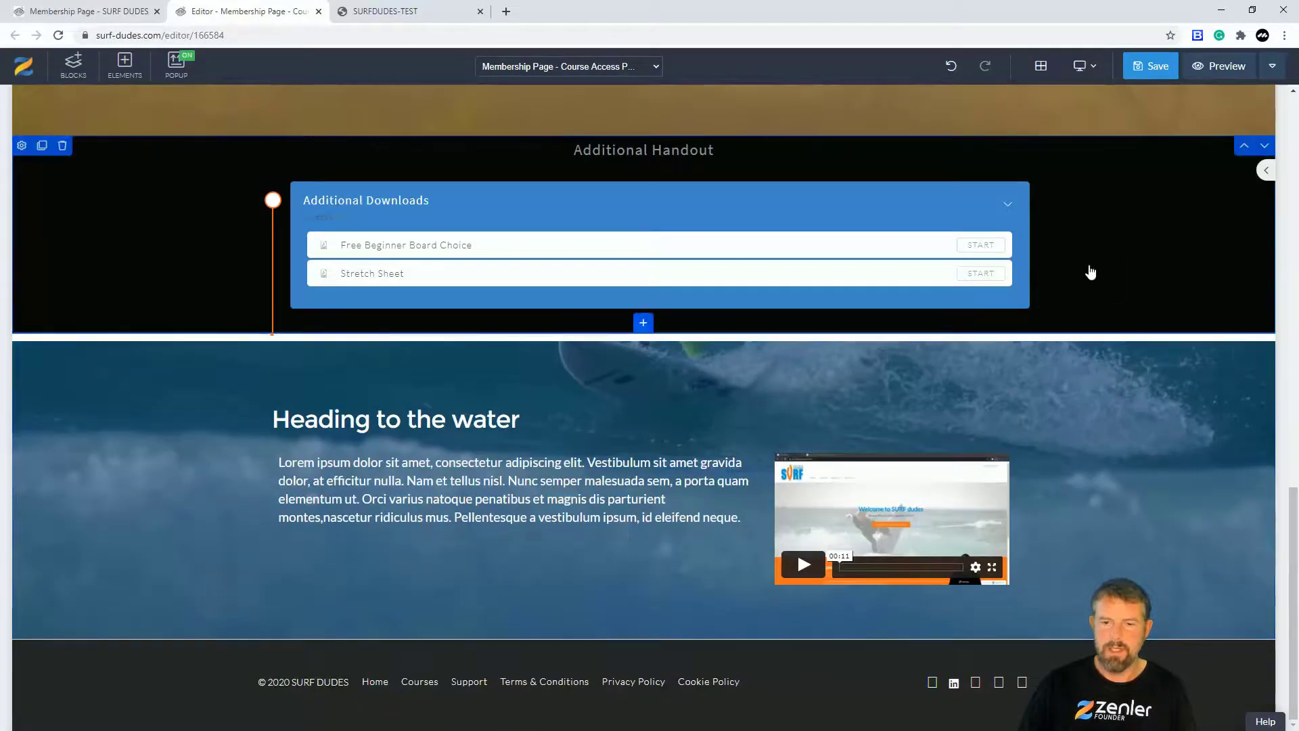
click(1265, 145)
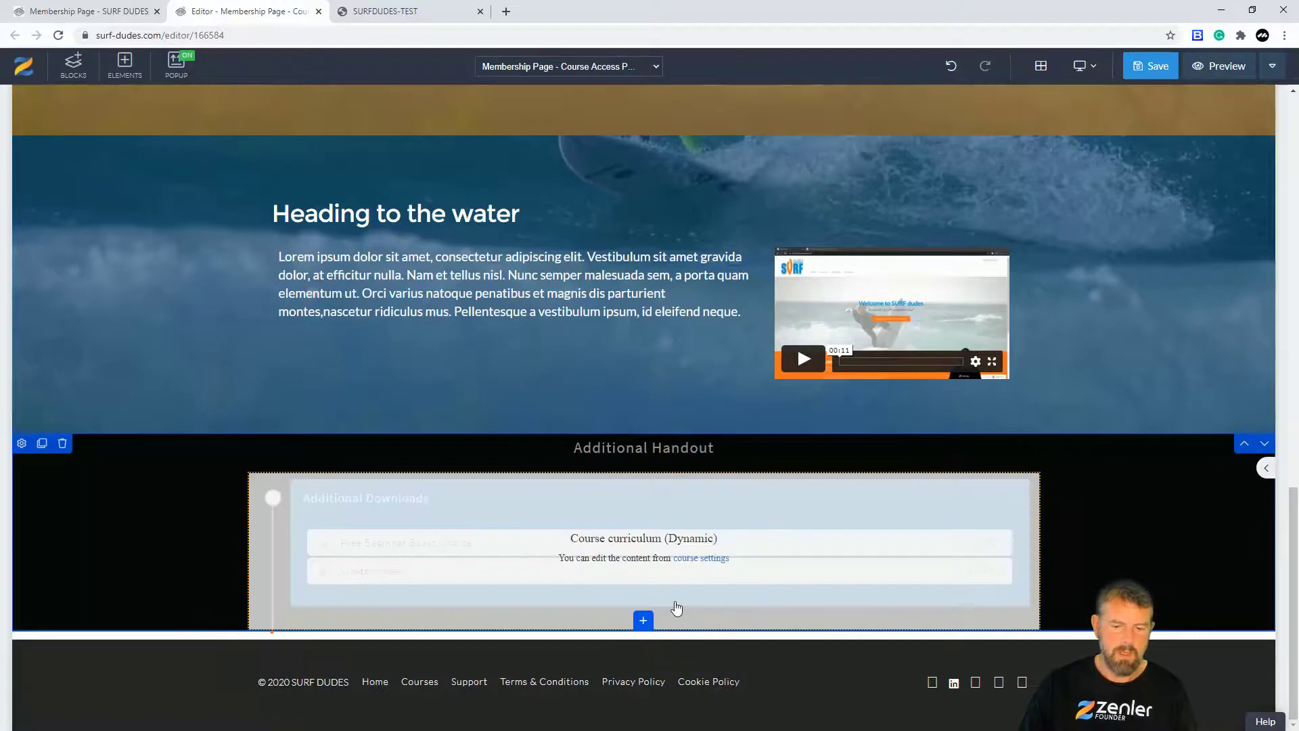
Step: Add an empty block below the section, then delete it again
click(642, 619)
click(450, 304)
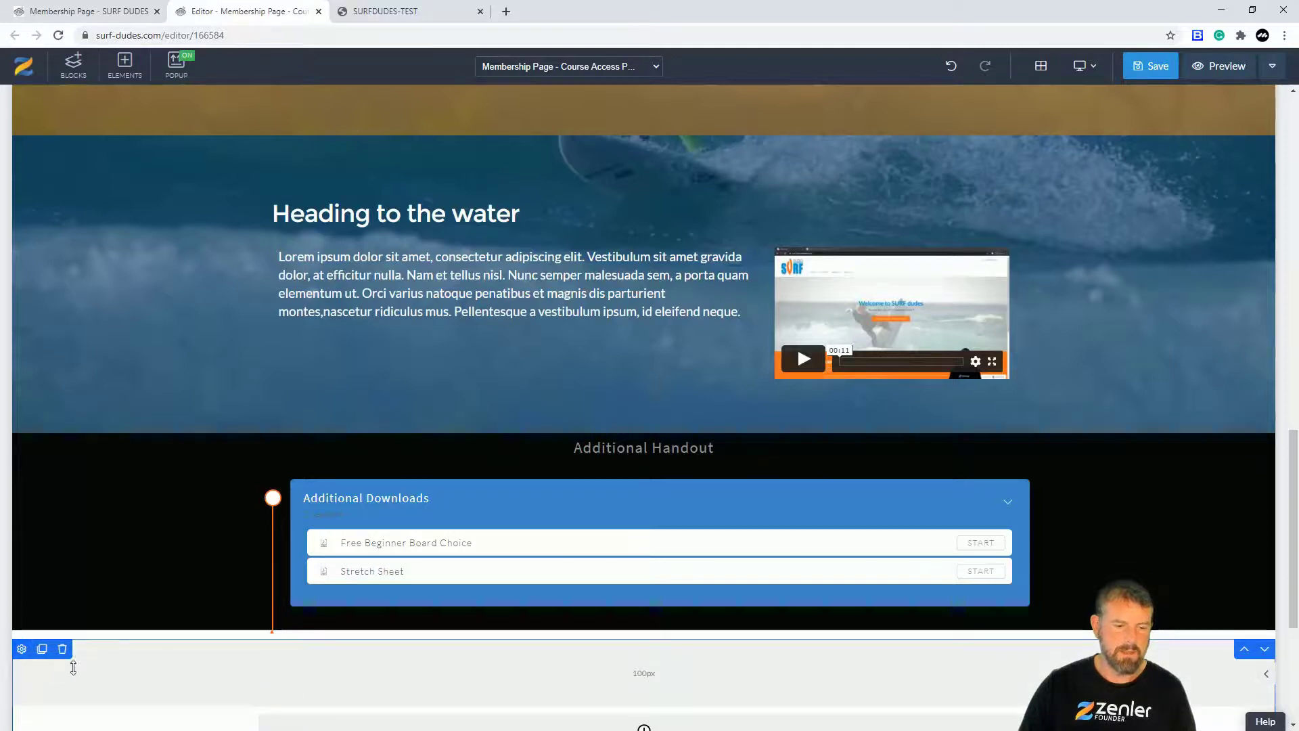
click(62, 649)
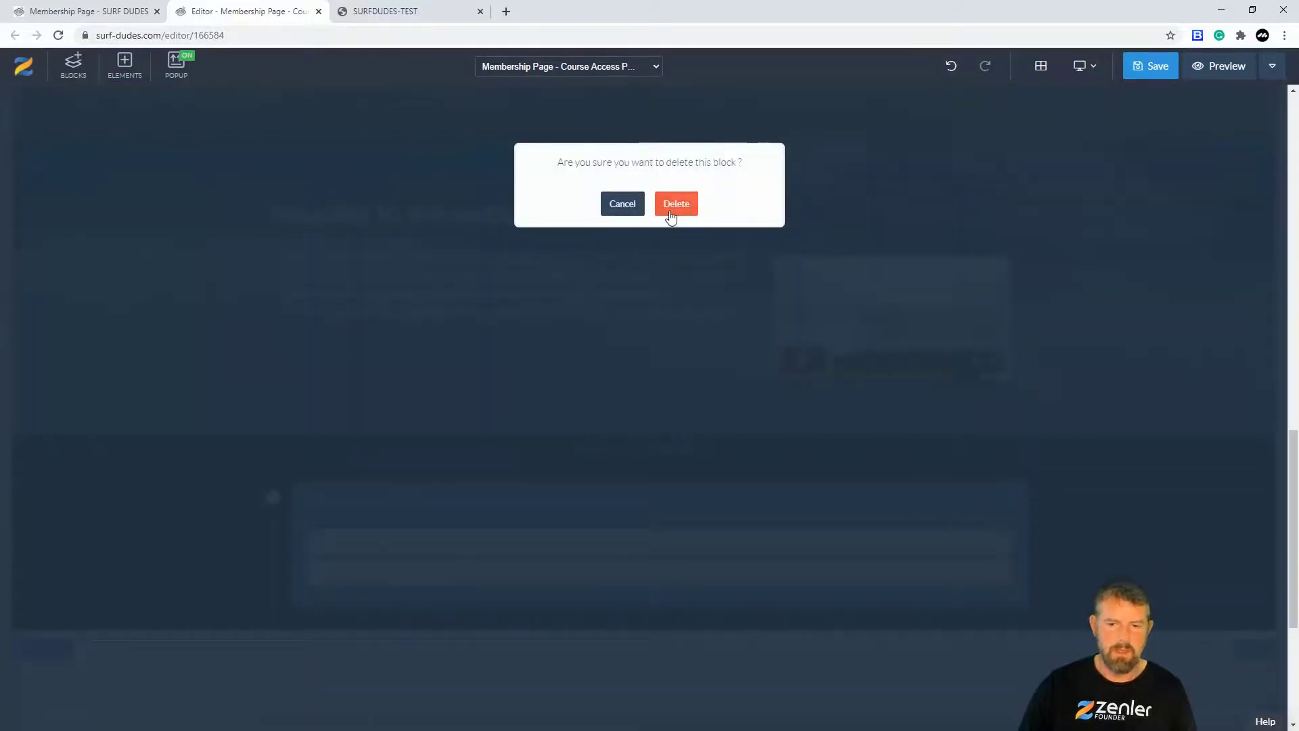
click(674, 205)
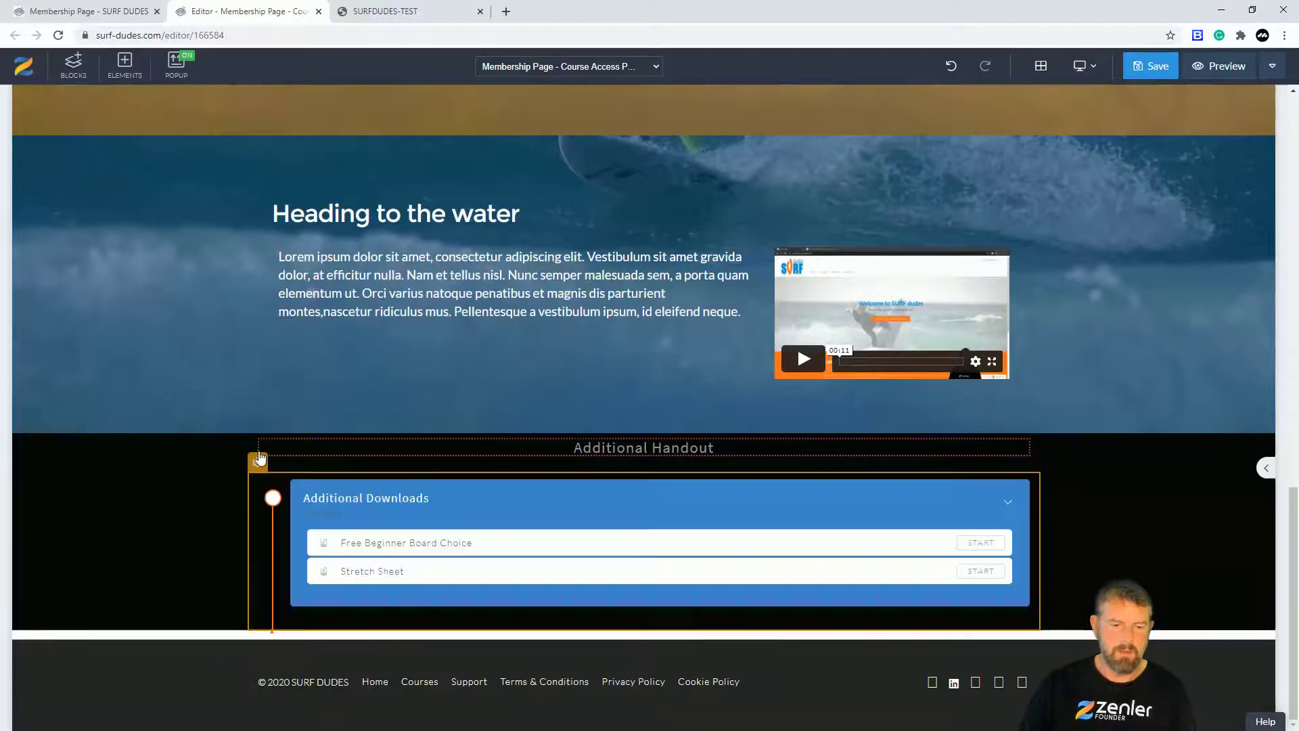
Step: Give the curriculum block a bottom spacing of 73 and select the Additional Handout heading
click(257, 461)
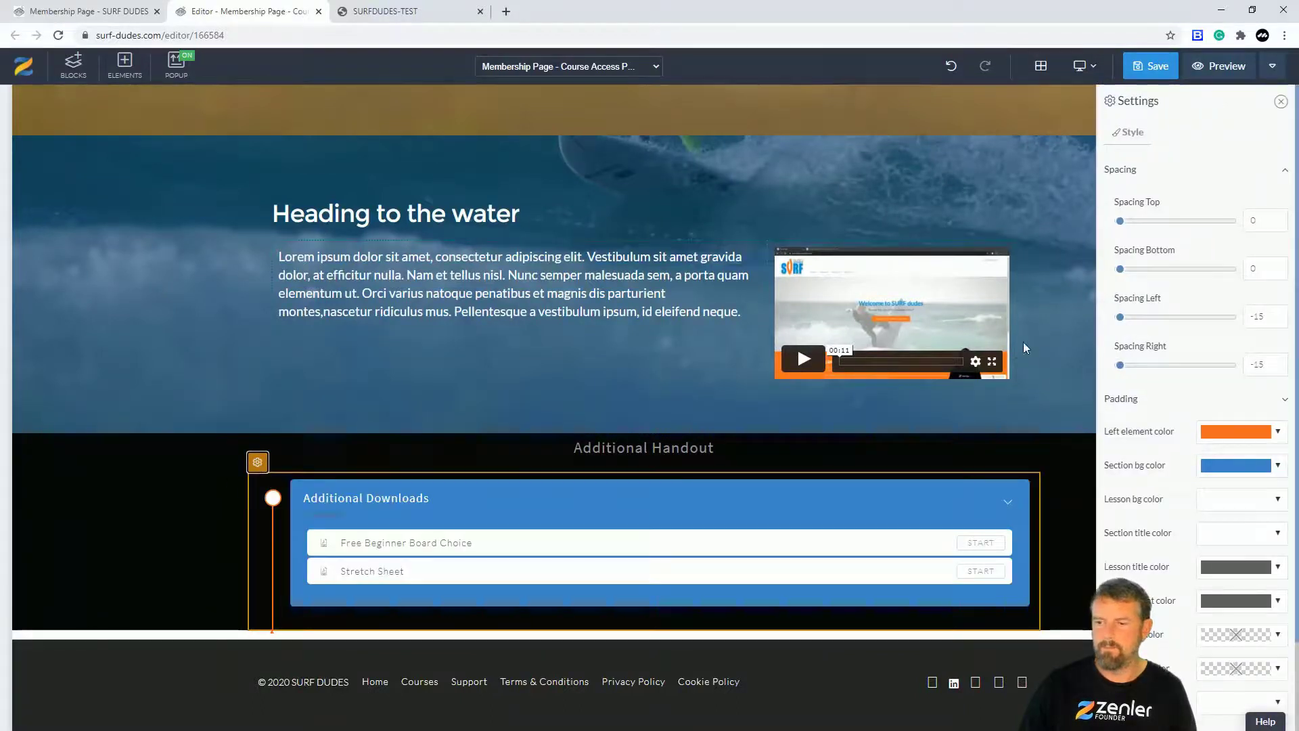
drag(1119, 270, 1200, 274)
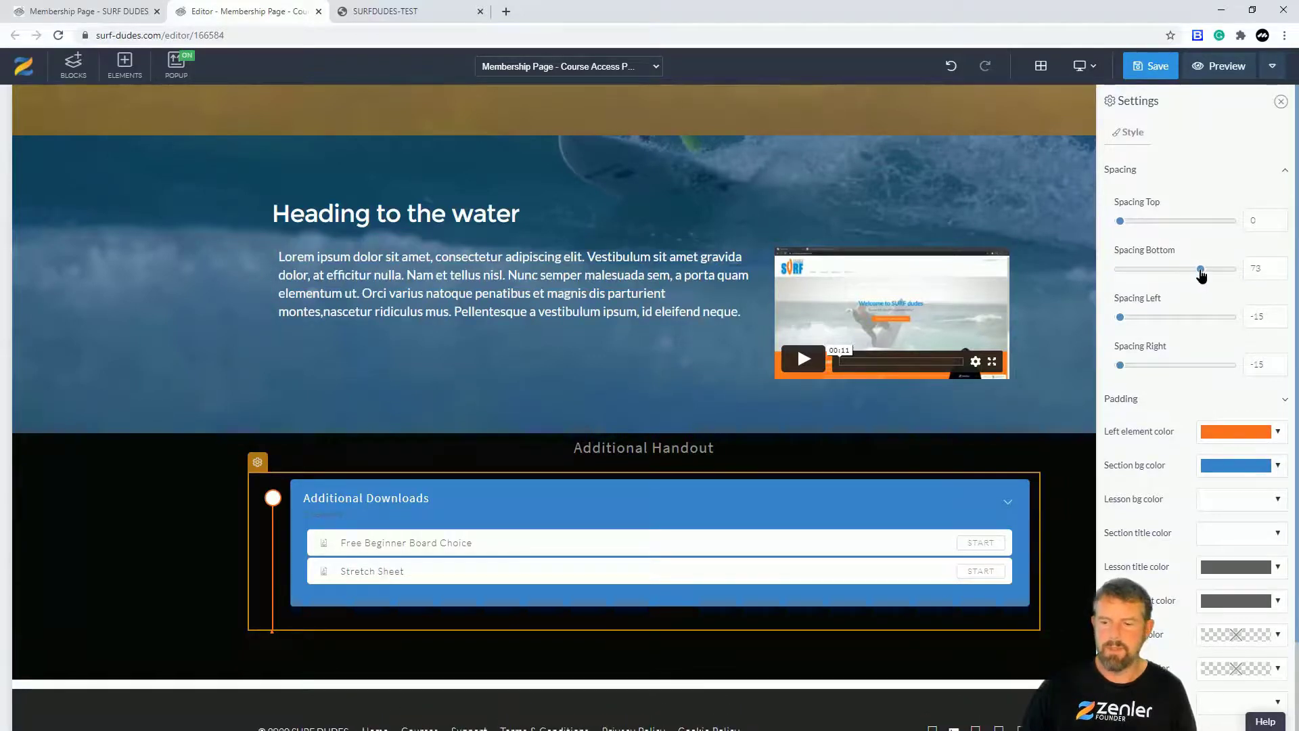
click(161, 557)
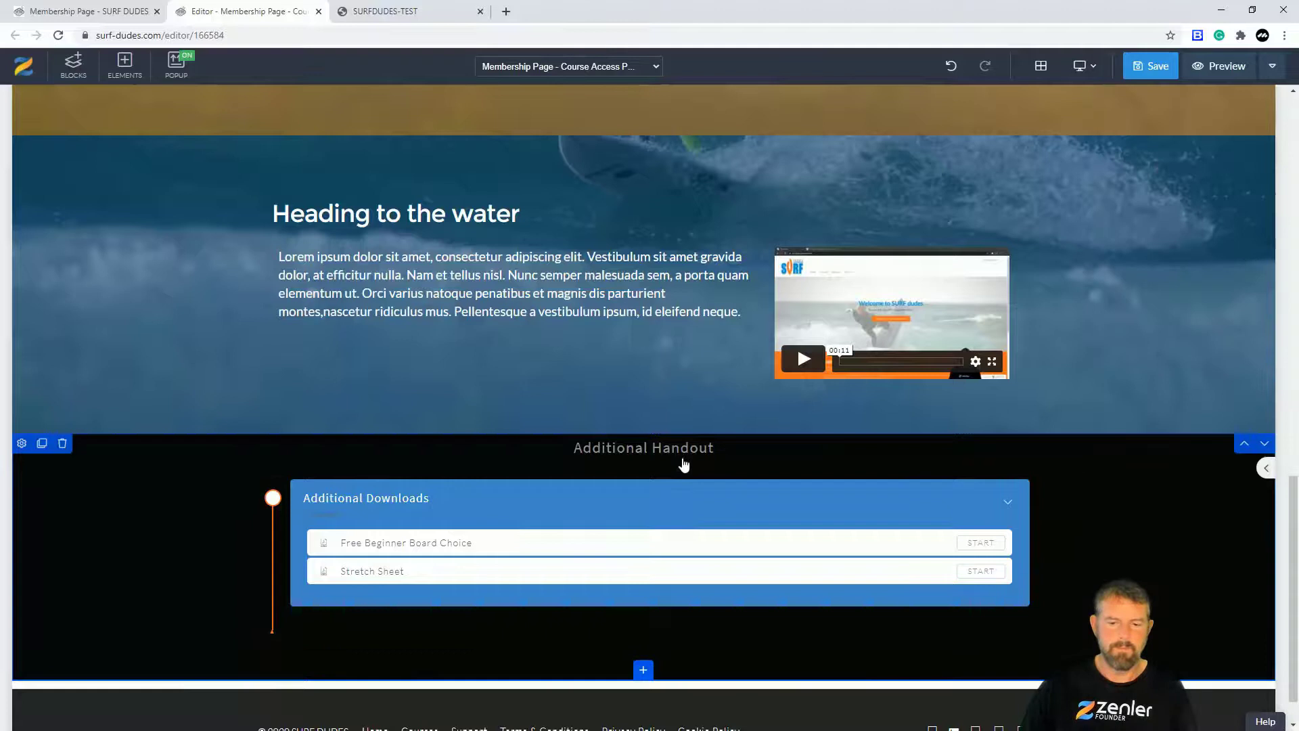
click(713, 448)
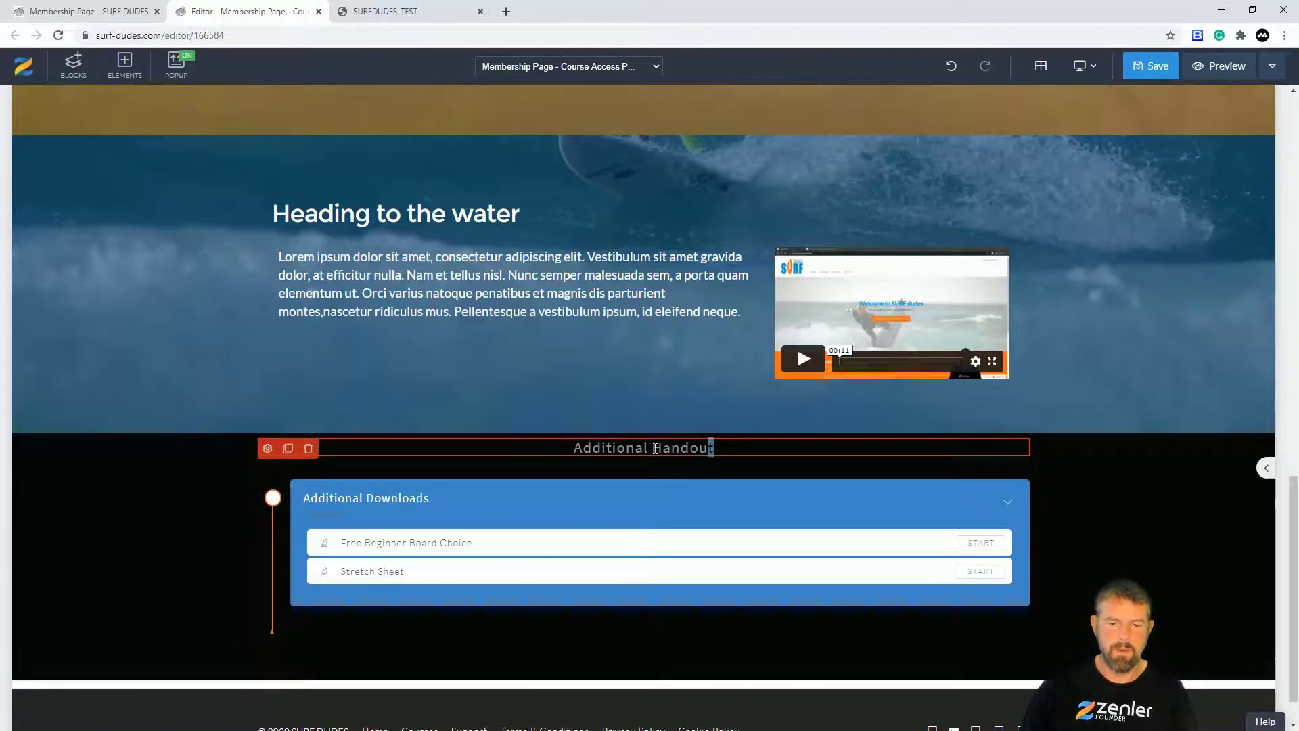
Step: Select the Additional Handout heading and raise its font size to 40
drag(656, 449, 301, 458)
click(270, 452)
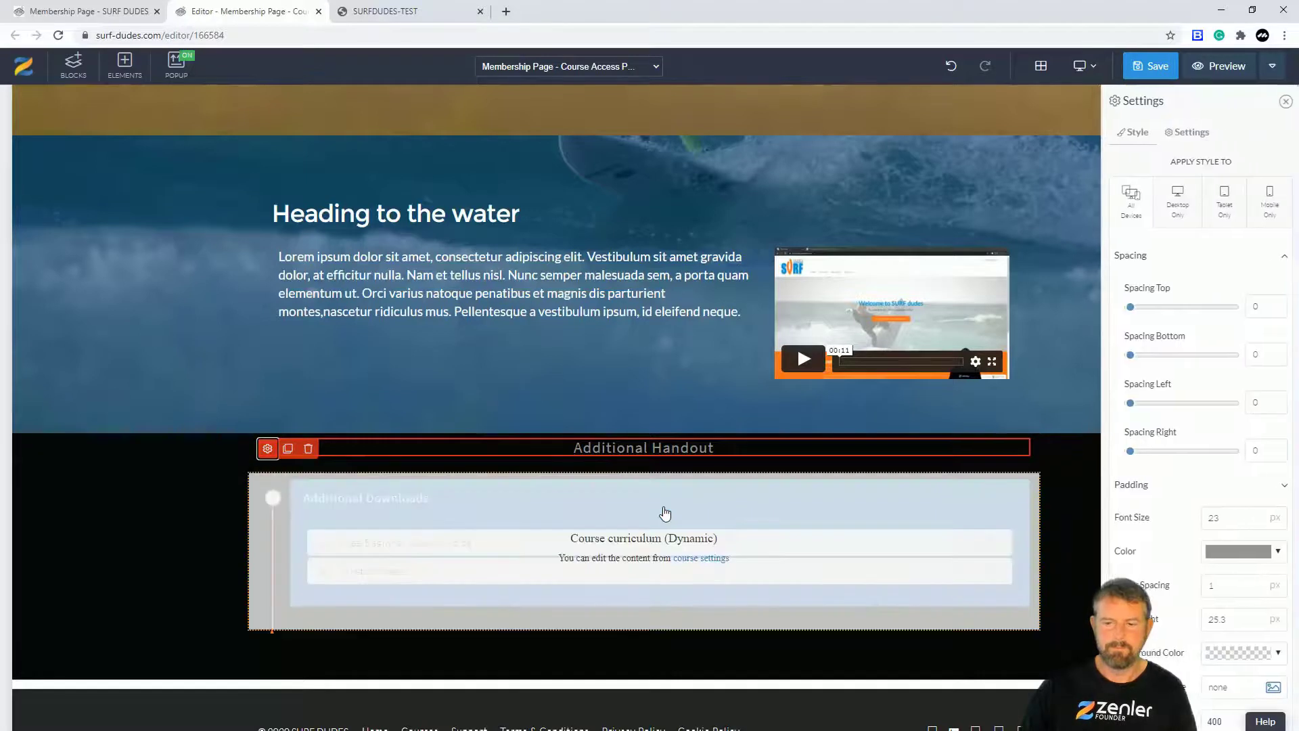
click(1251, 516)
click(1251, 515)
click(1251, 516)
click(1251, 516)
click(1251, 516)
click(1251, 516)
click(1250, 515)
click(1251, 515)
click(1250, 515)
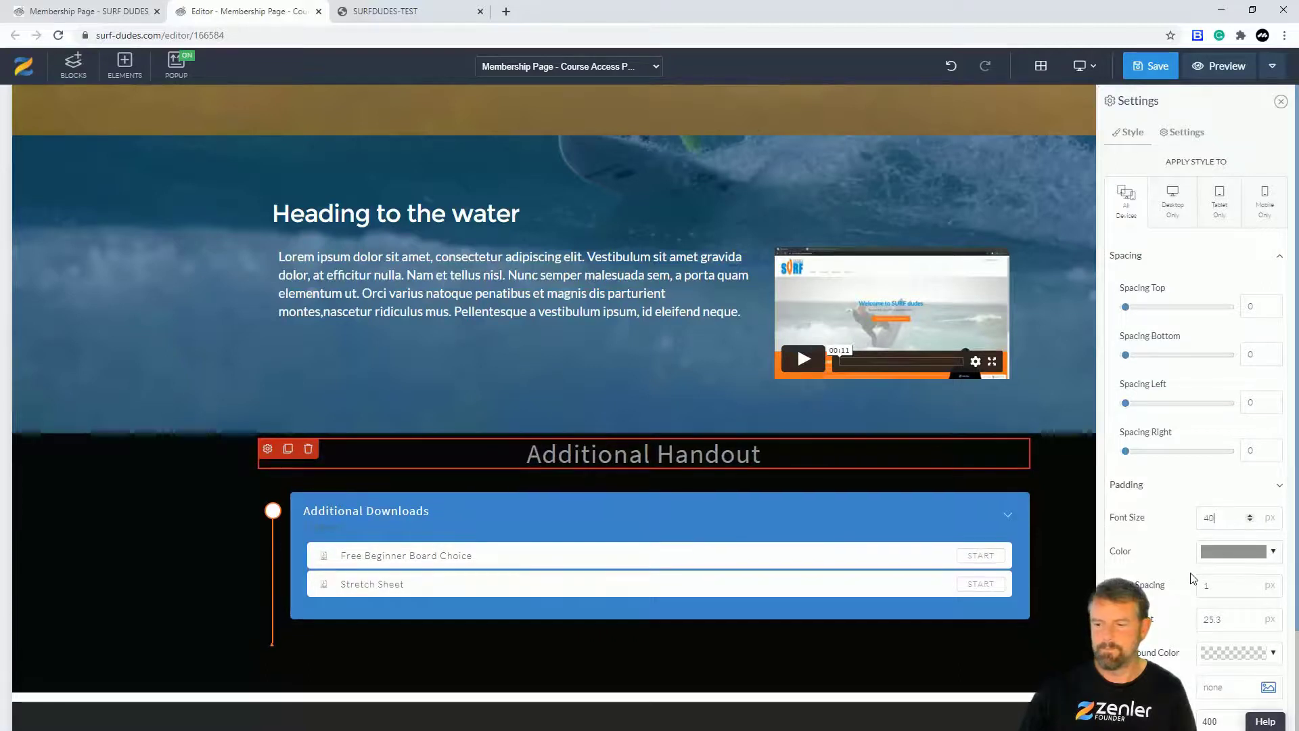
Step: Set the heading's font weight to 600 and align it left
scroll(1191, 555, down, 3)
click(1250, 560)
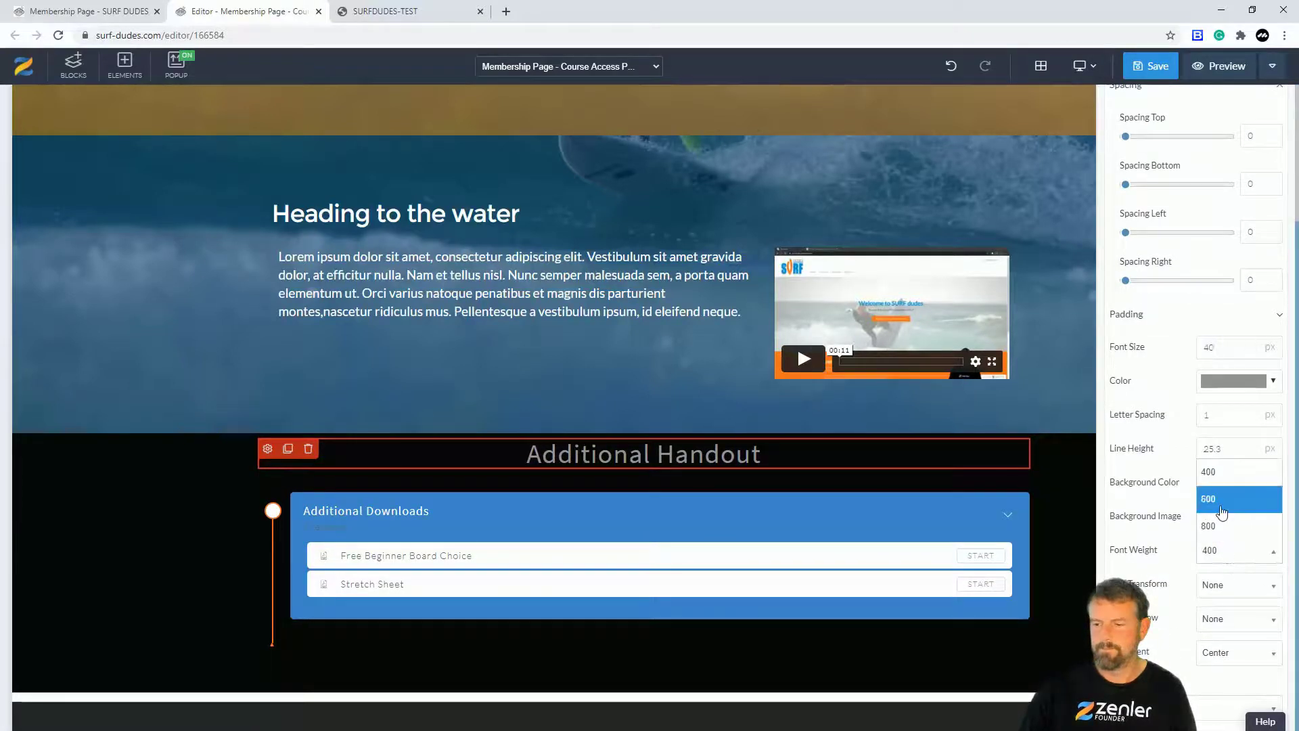
click(1222, 510)
click(1251, 654)
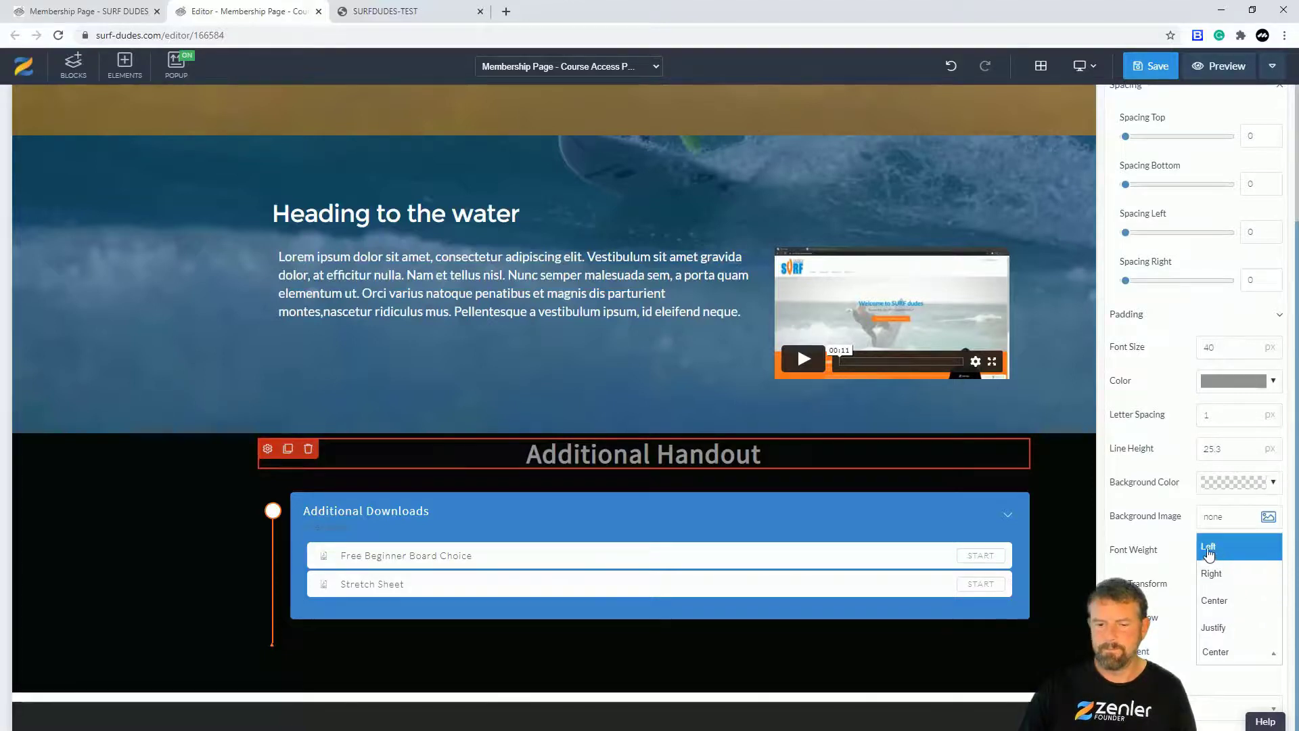
click(1208, 548)
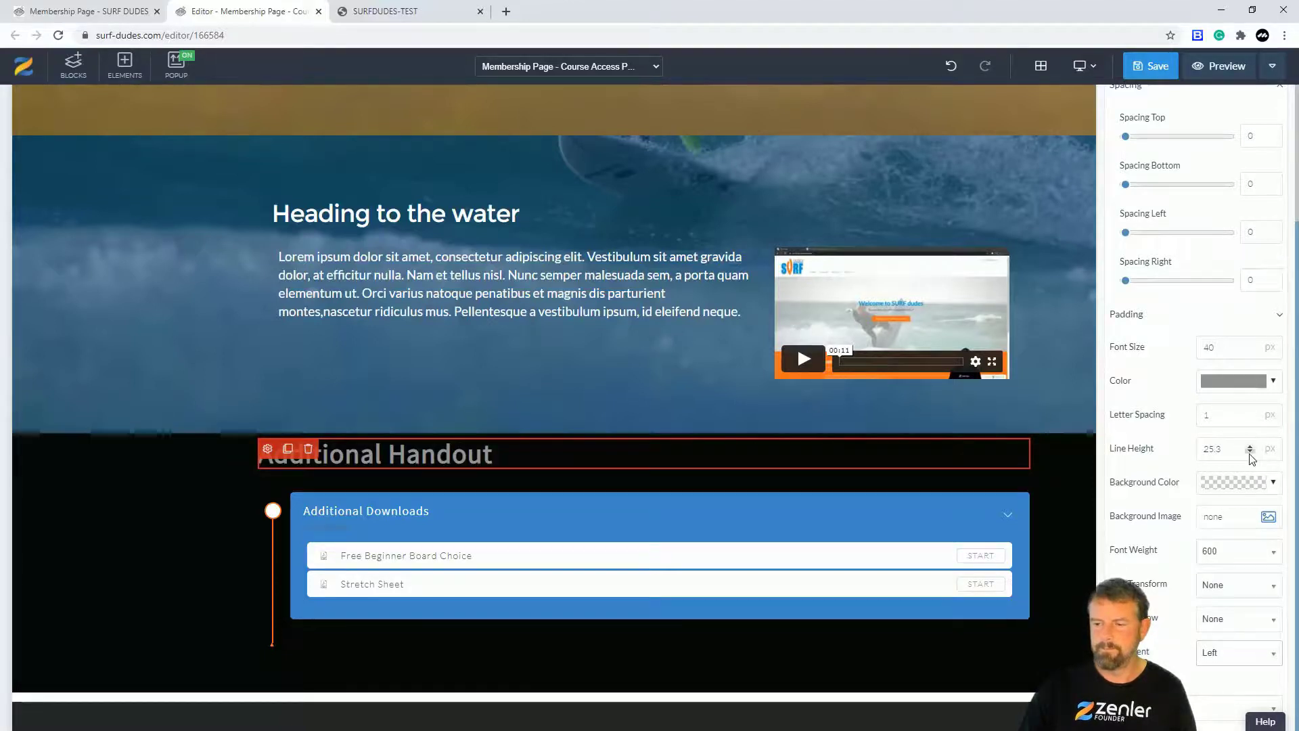
Step: Reduce the heading font size to 36 and save the page
click(1250, 350)
click(1250, 350)
click(1250, 350)
click(1250, 350)
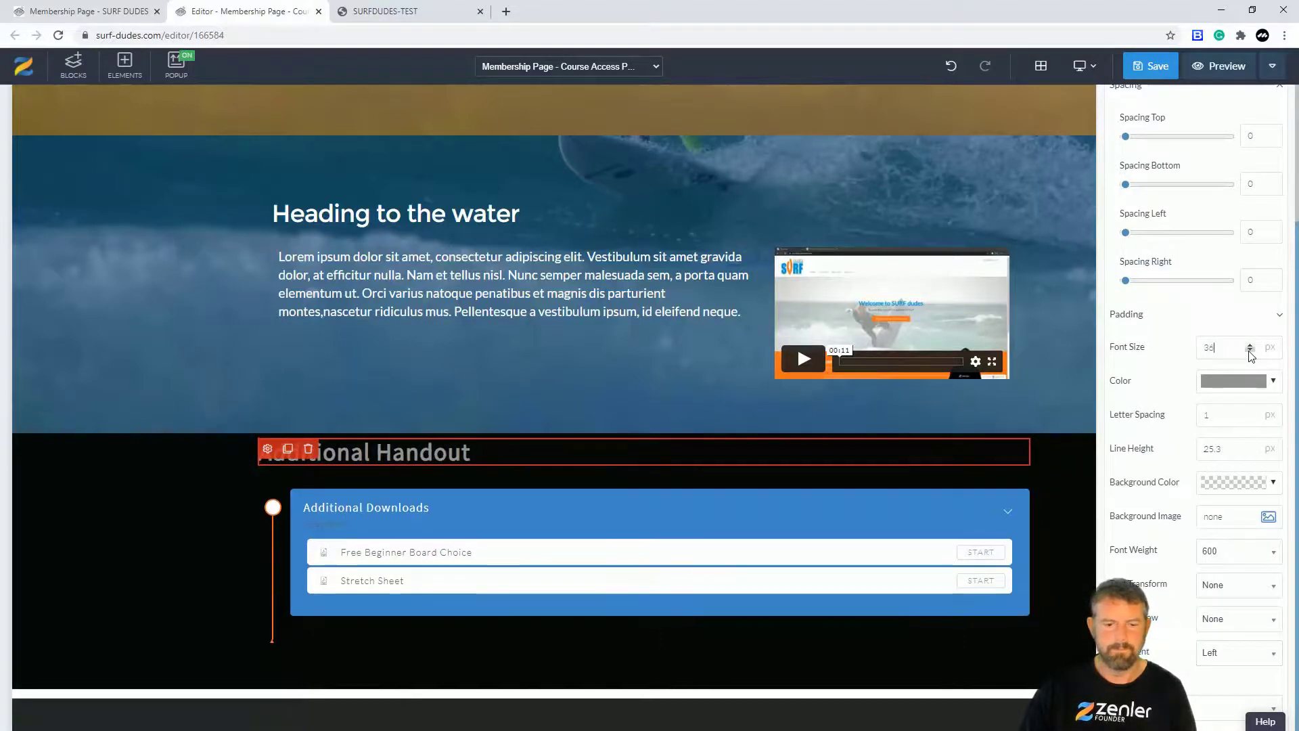
click(151, 532)
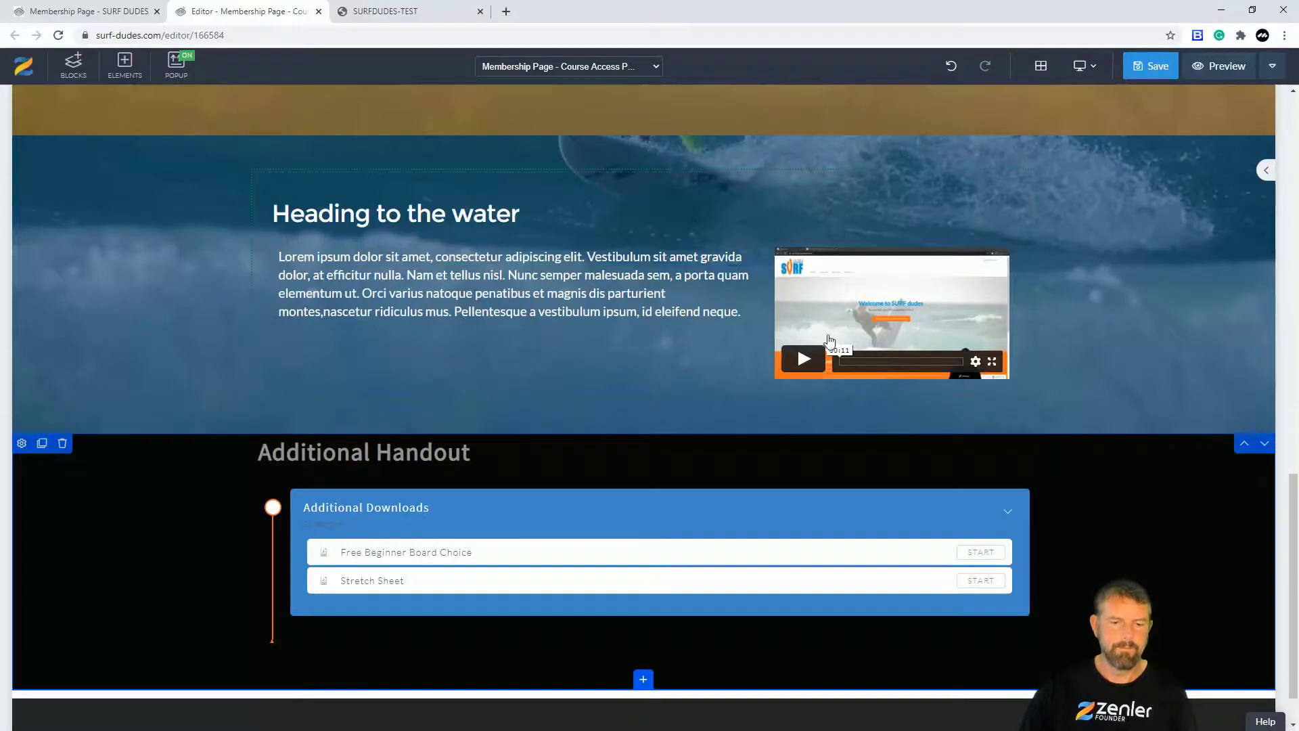
click(1150, 67)
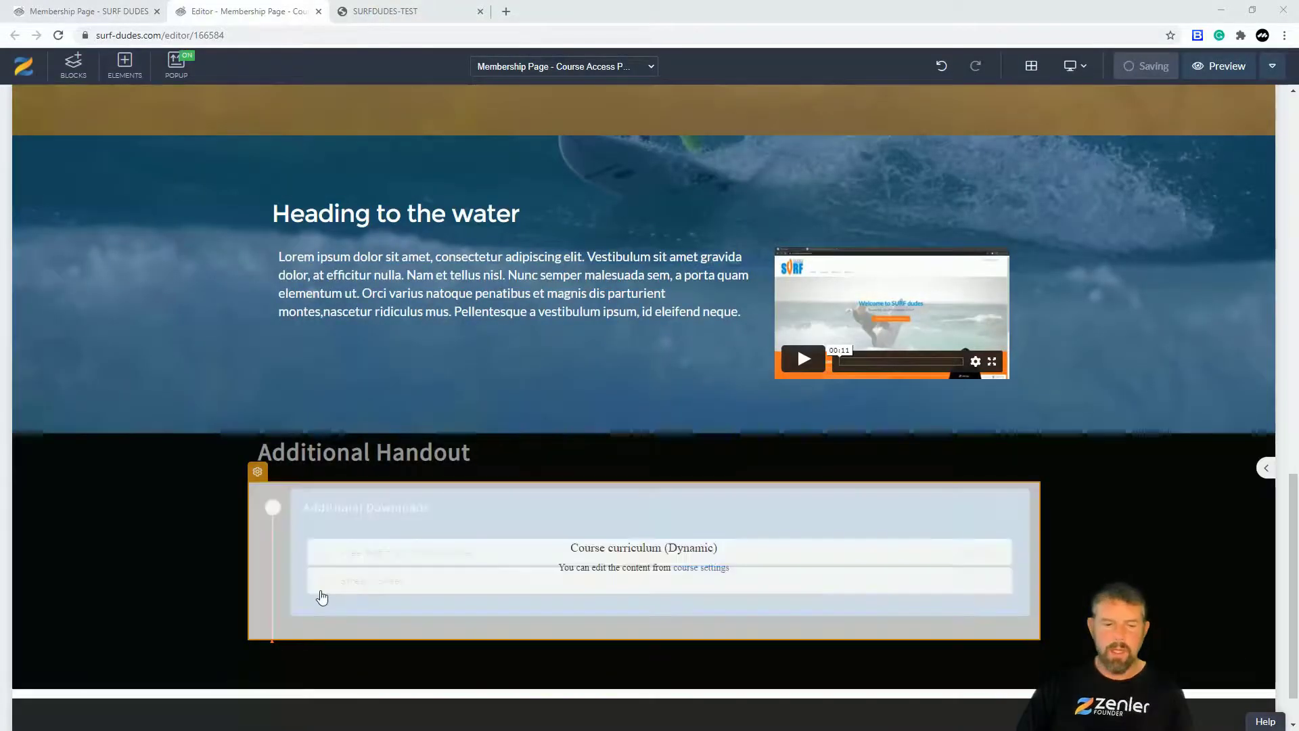
Step: Give the curriculum block a dark grey #404040 background and a grey timeline line
click(258, 473)
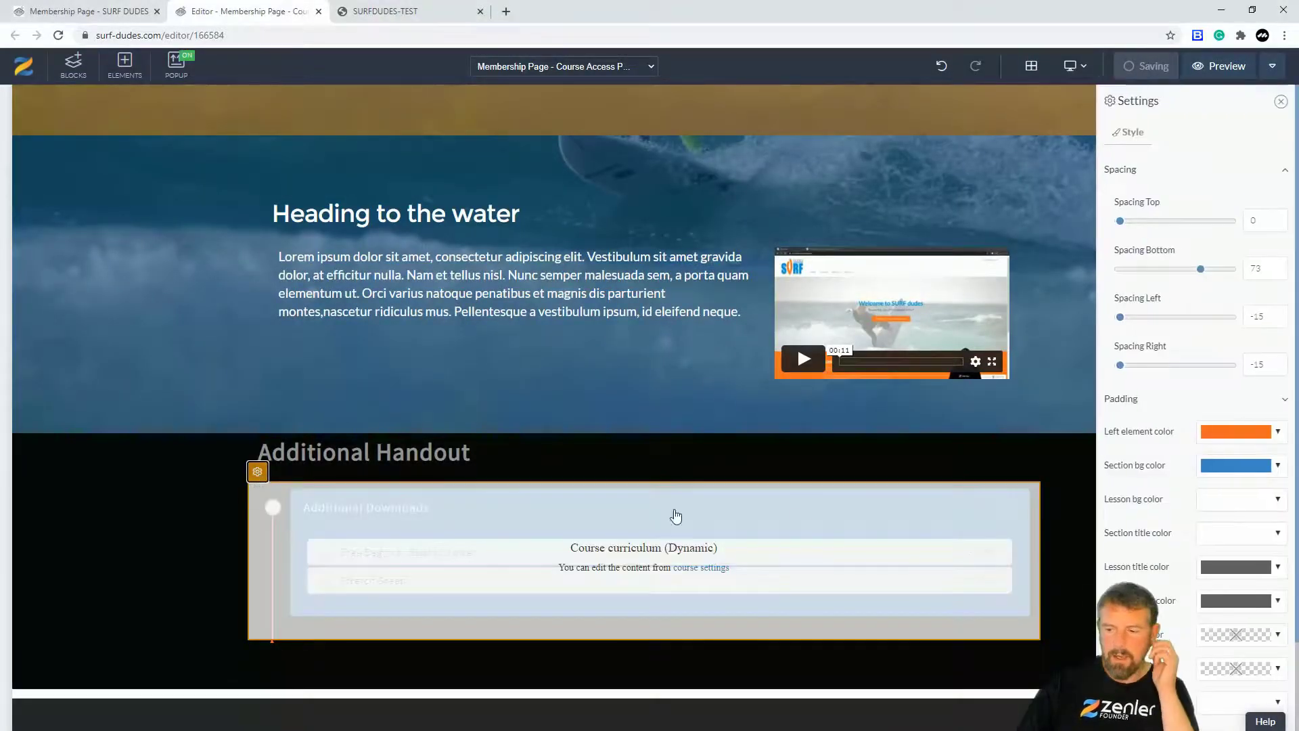
click(1278, 466)
drag(1187, 527, 1175, 558)
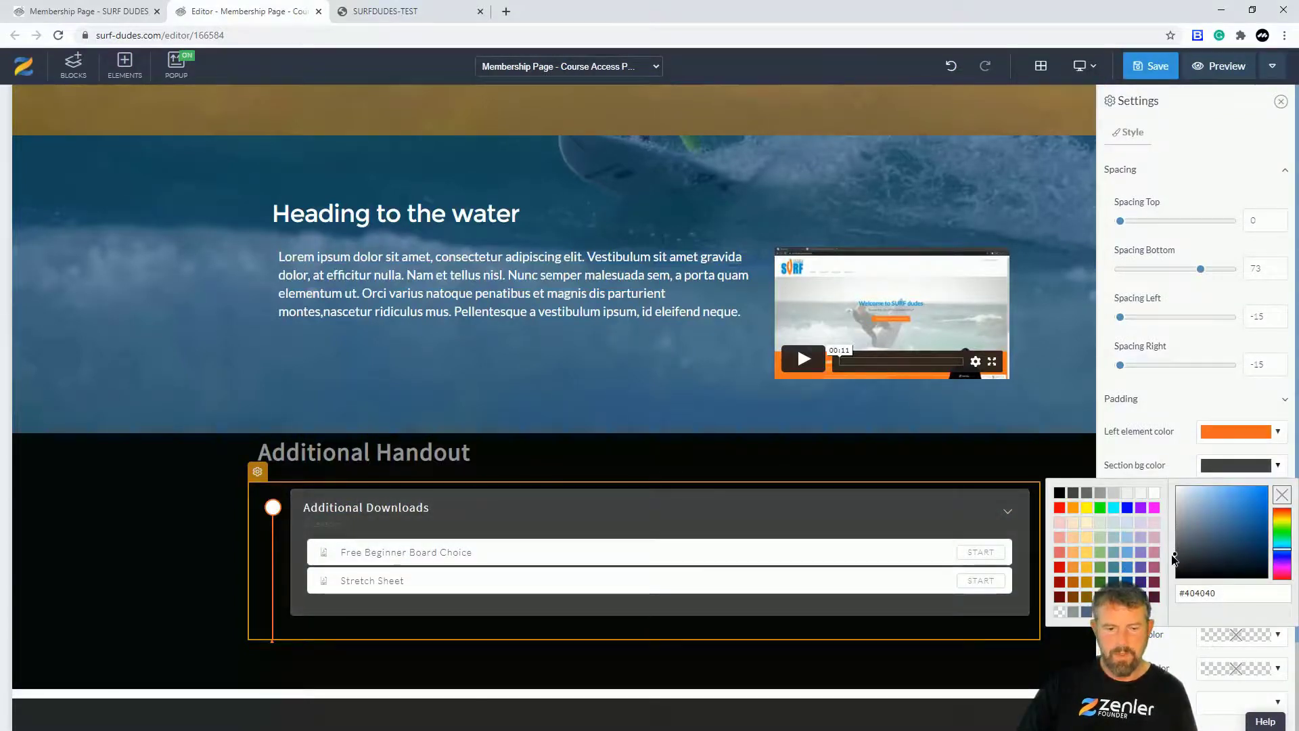
click(1162, 428)
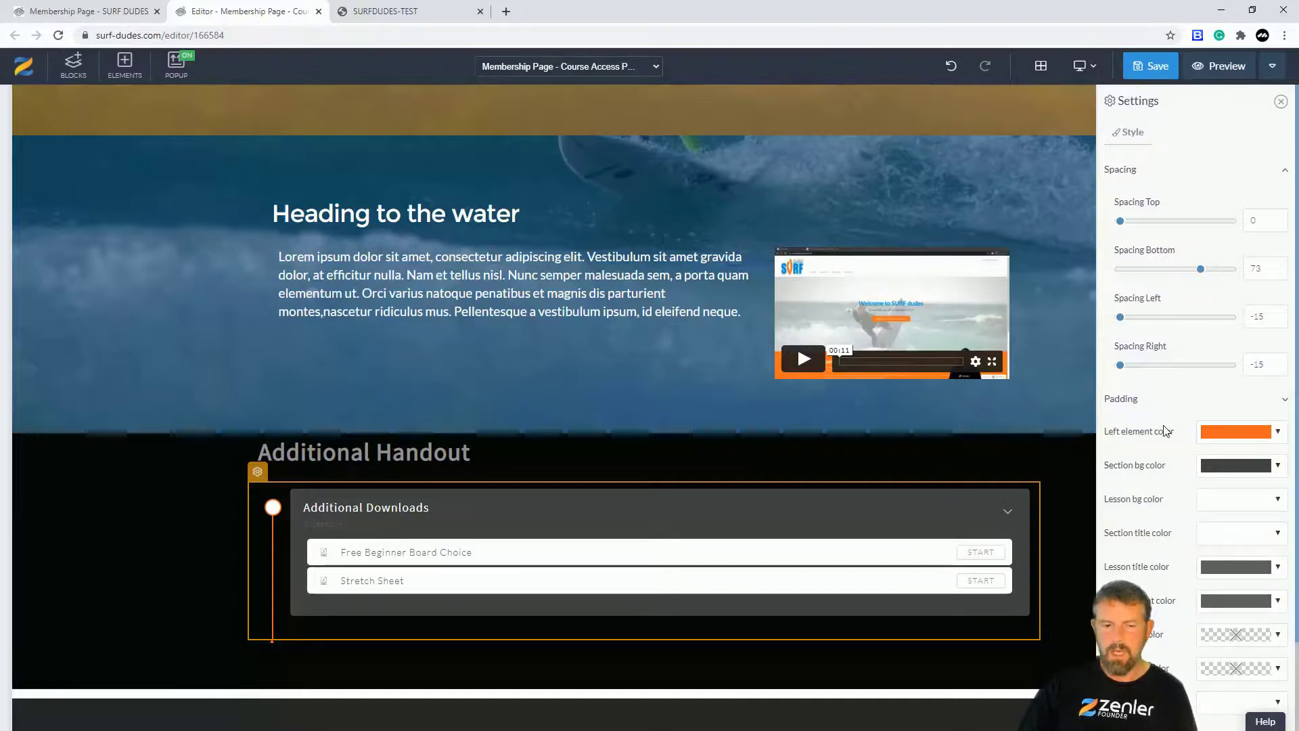
click(1264, 445)
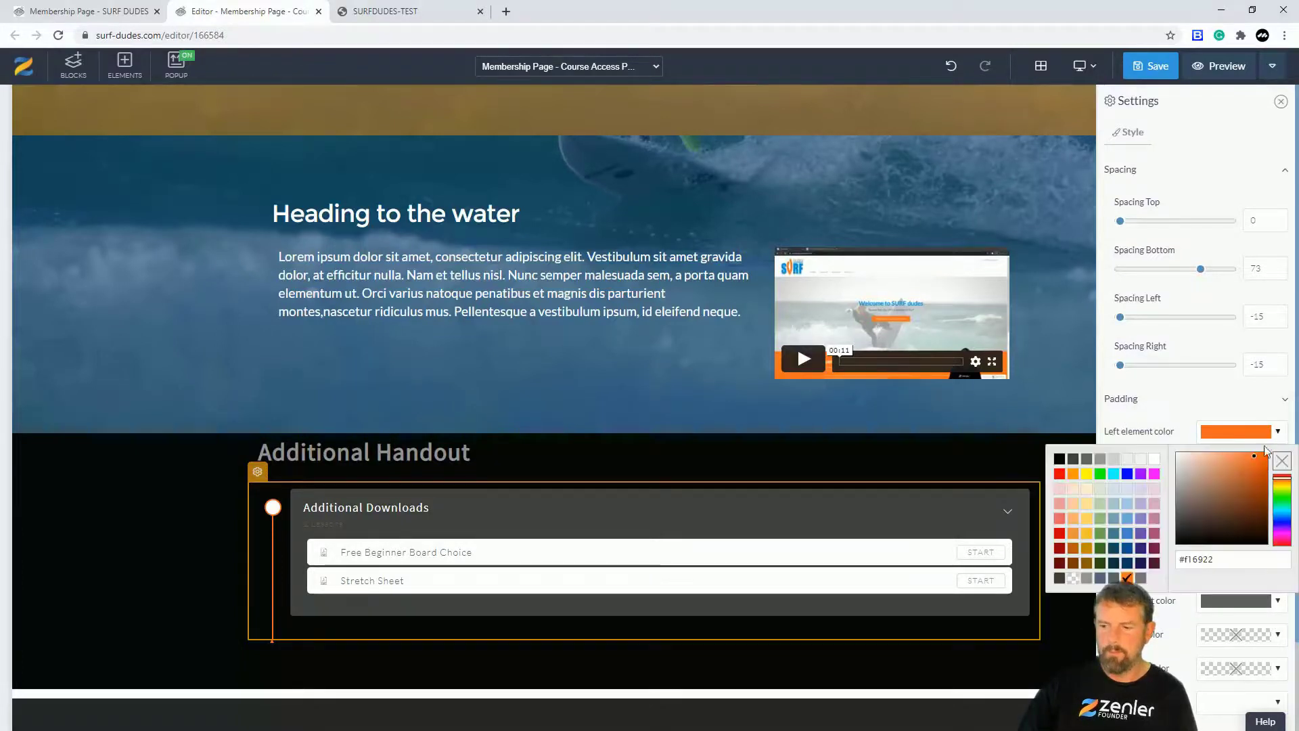
click(1179, 488)
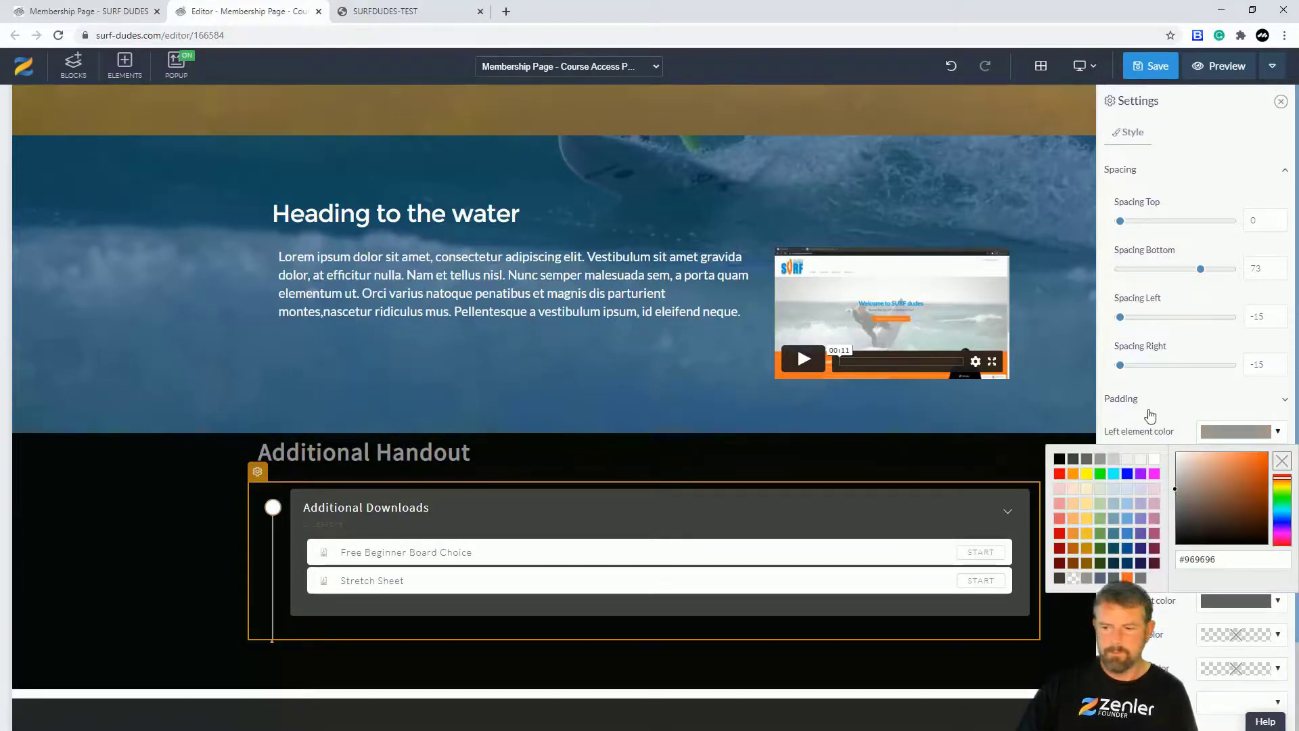
click(1149, 411)
Step: Make the curriculum lesson buttons orange and save the page
scroll(1144, 551, down, 4)
scroll(1144, 552, down, 2)
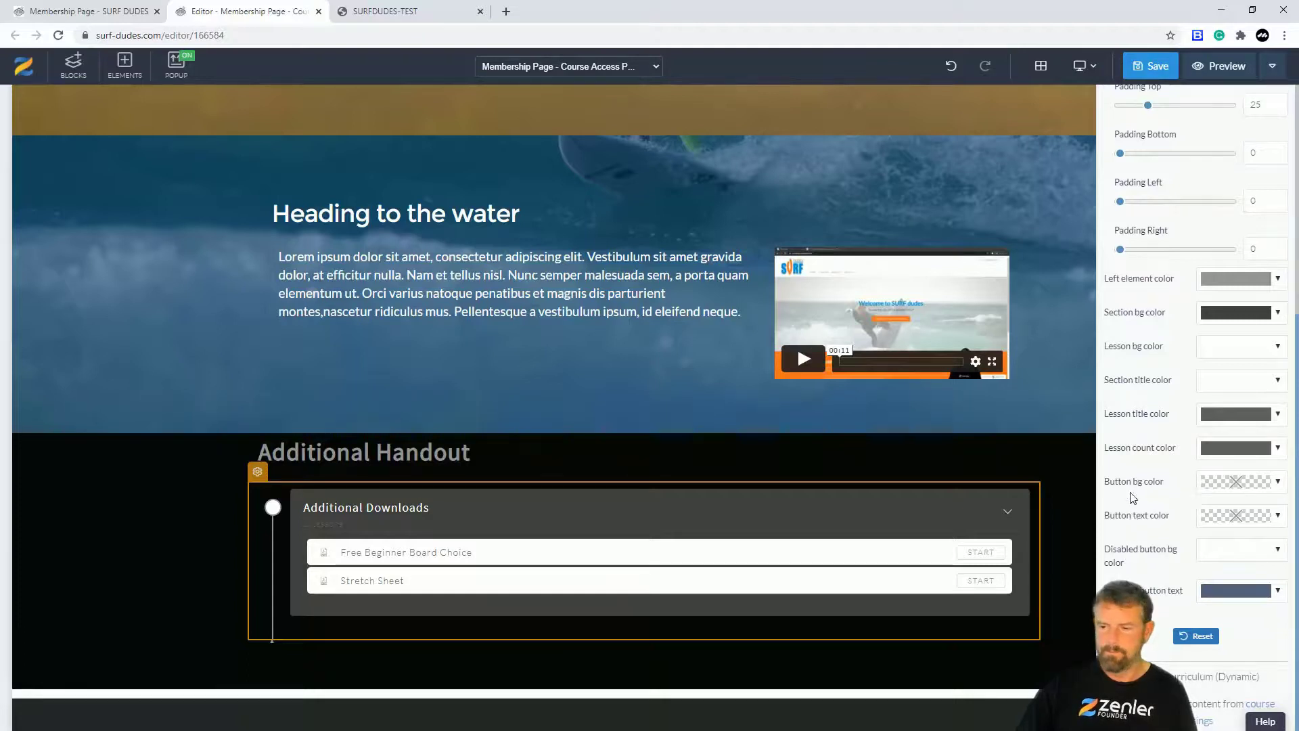
click(1278, 483)
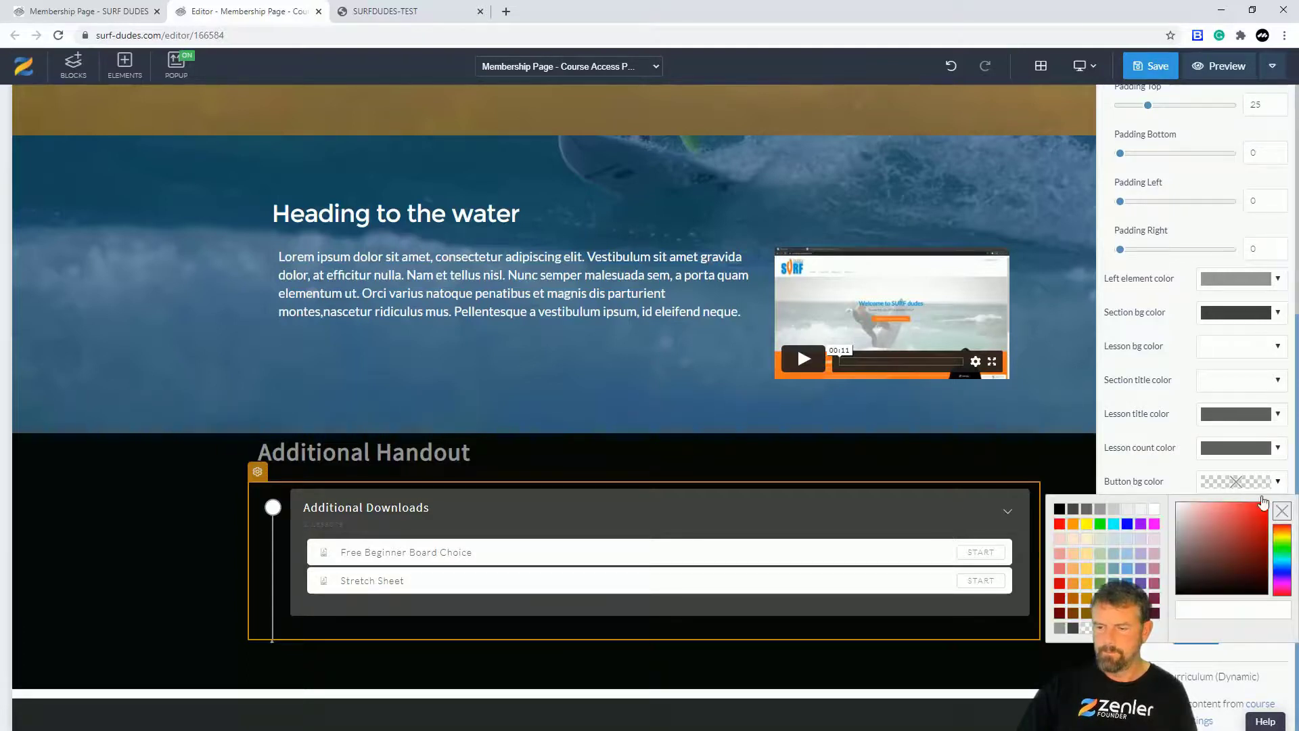
click(1075, 526)
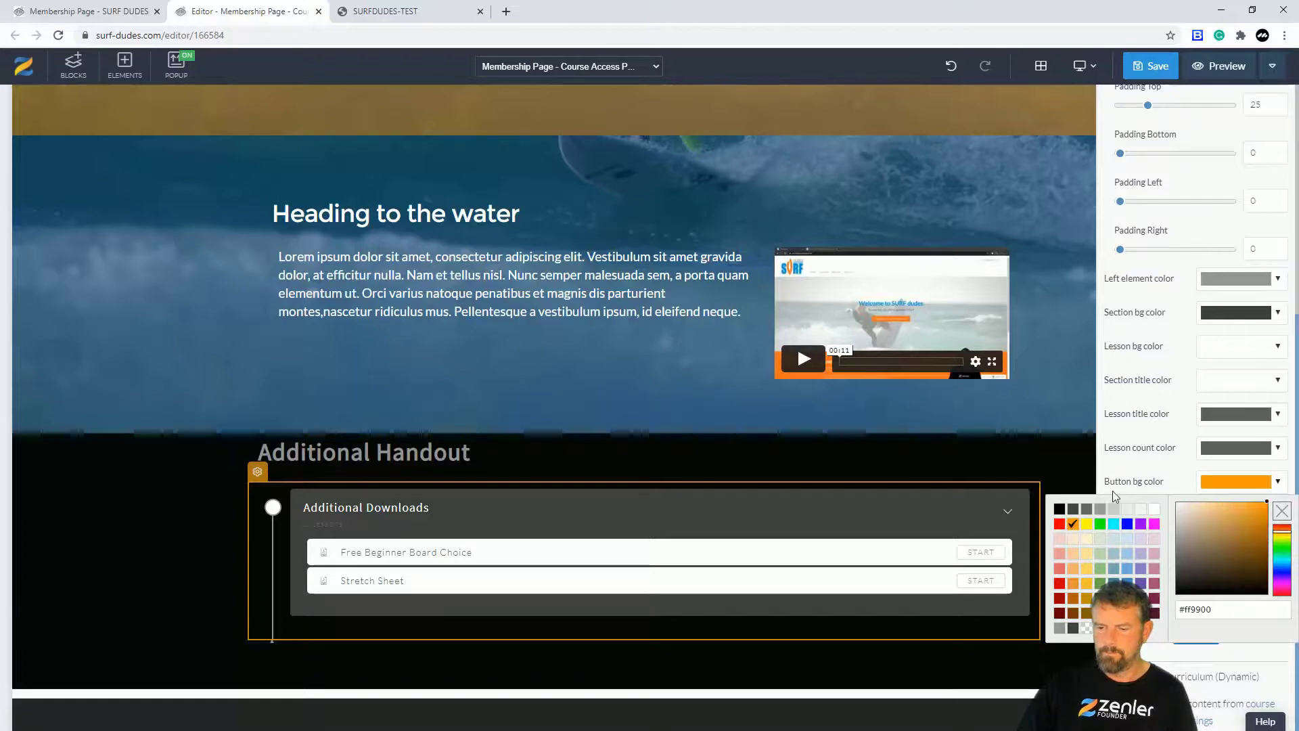
click(1126, 469)
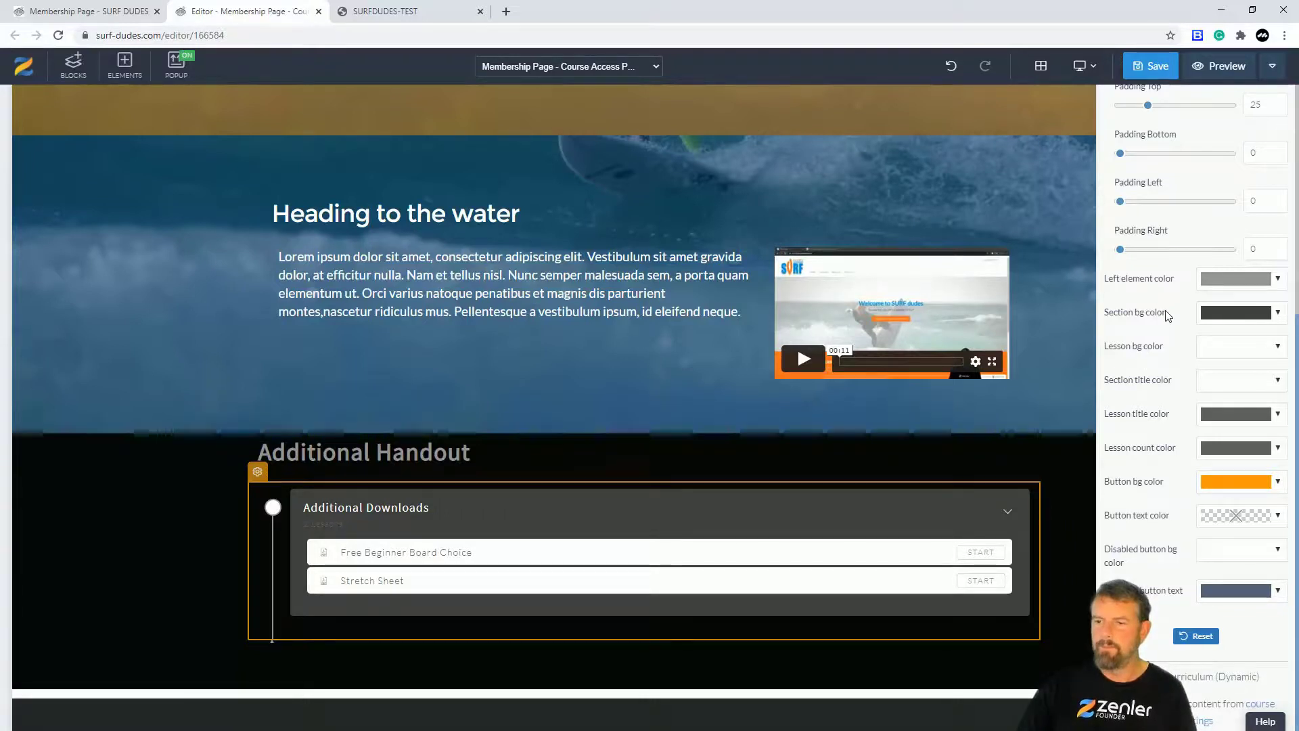
scroll(1162, 321, up, 2)
scroll(1167, 325, down, 2)
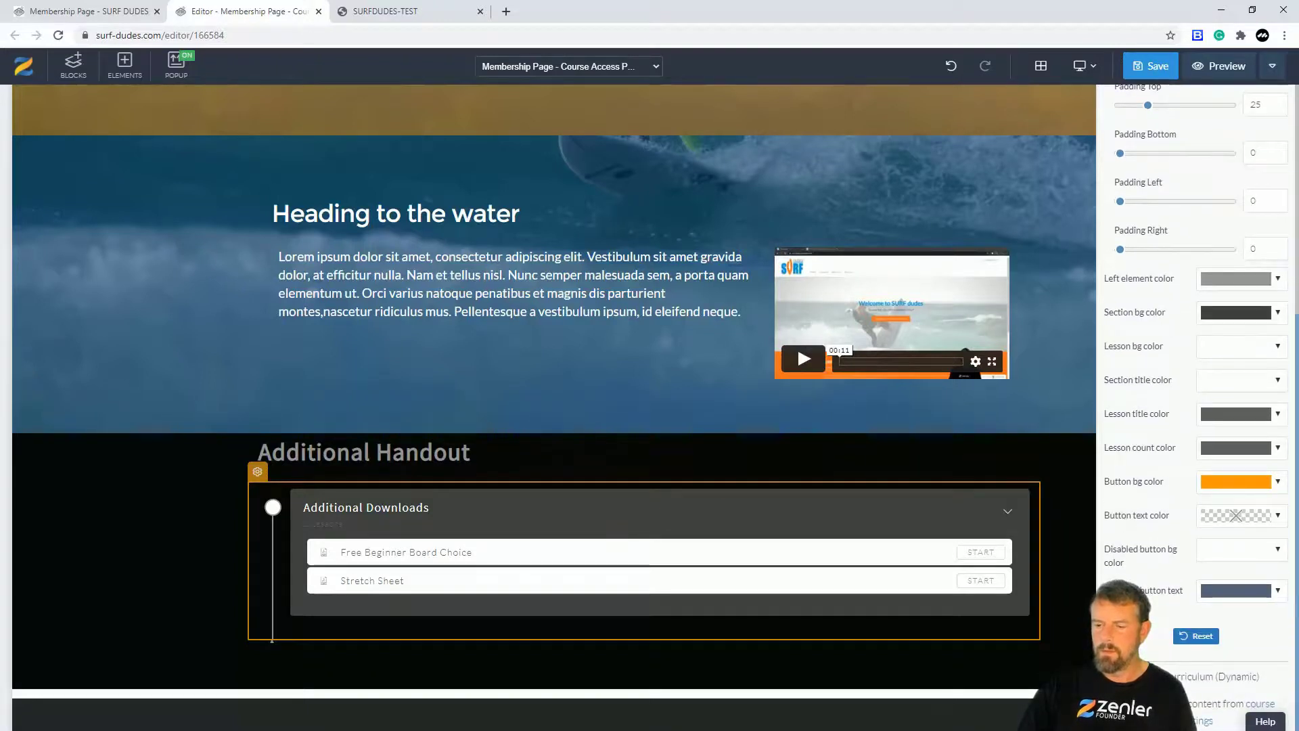
click(1151, 65)
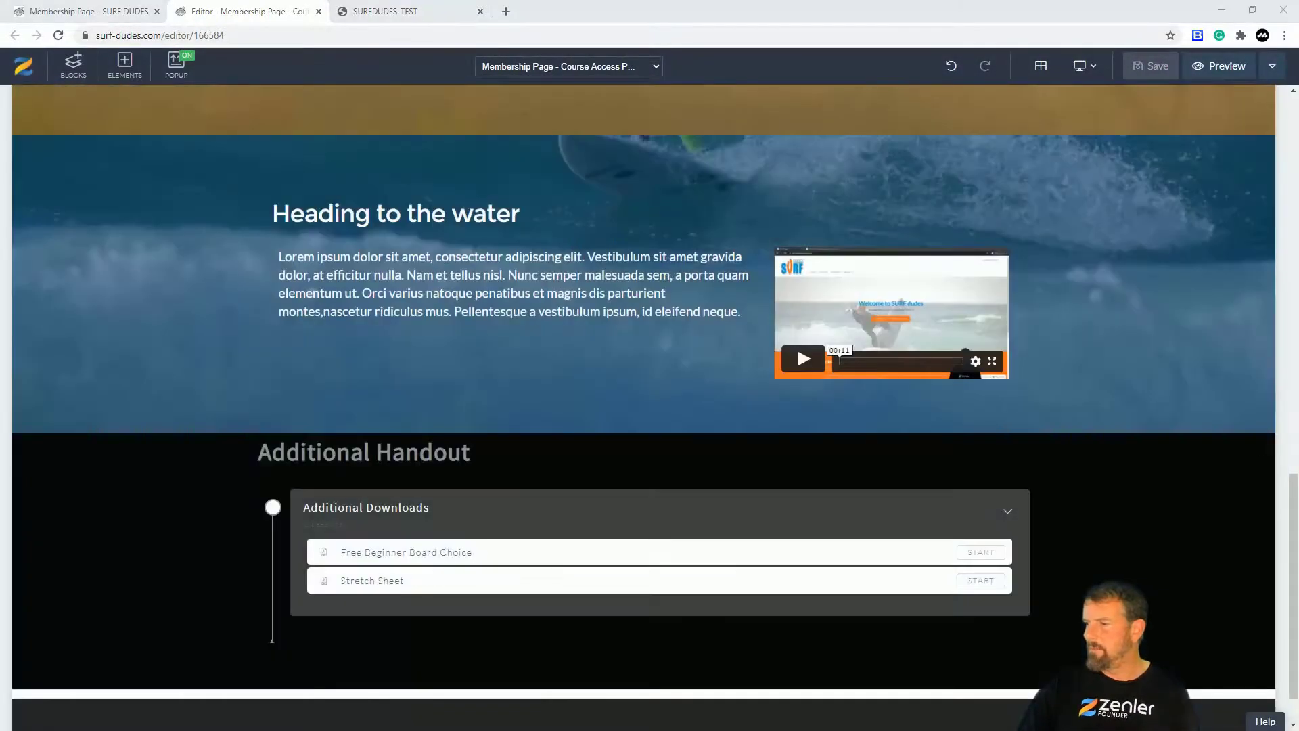
key(alt+Tab)
Step: Reload the live dashboard to check the restyled curriculum, then return to the course pages overview
click(58, 35)
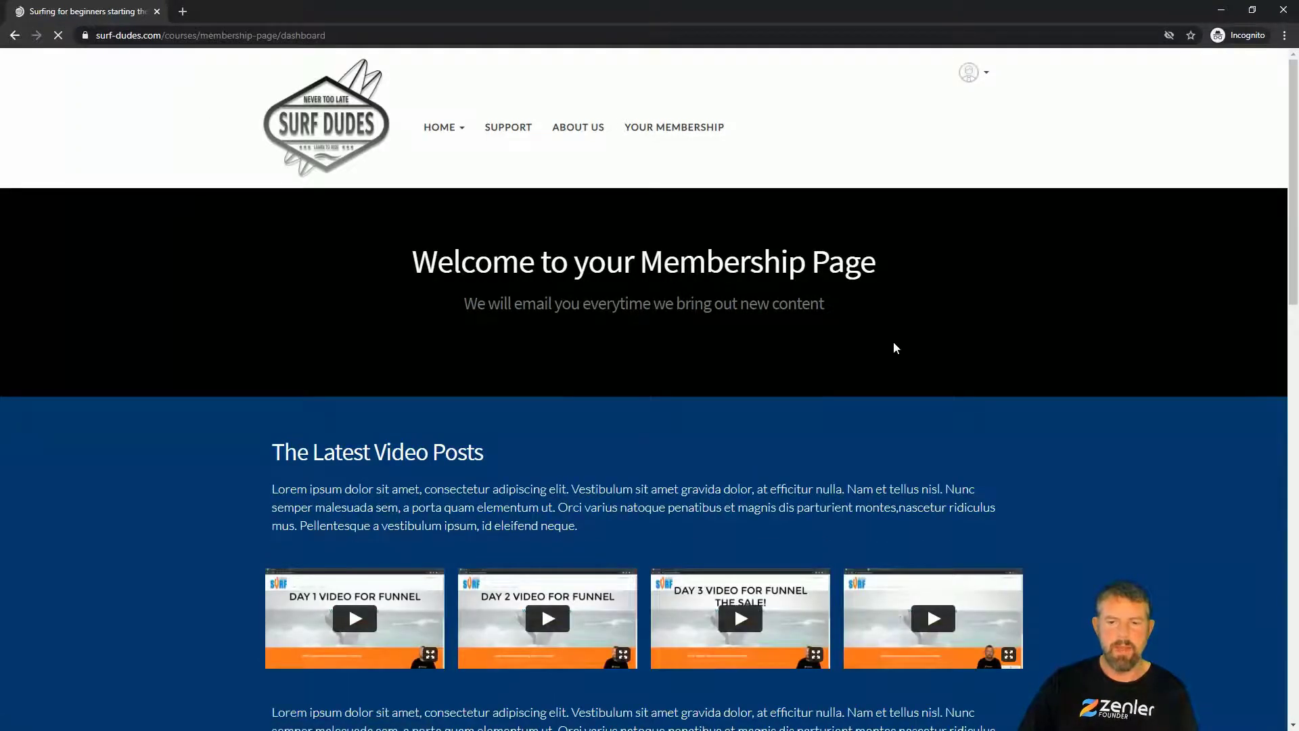
scroll(902, 350, down, 17)
scroll(903, 347, down, 1)
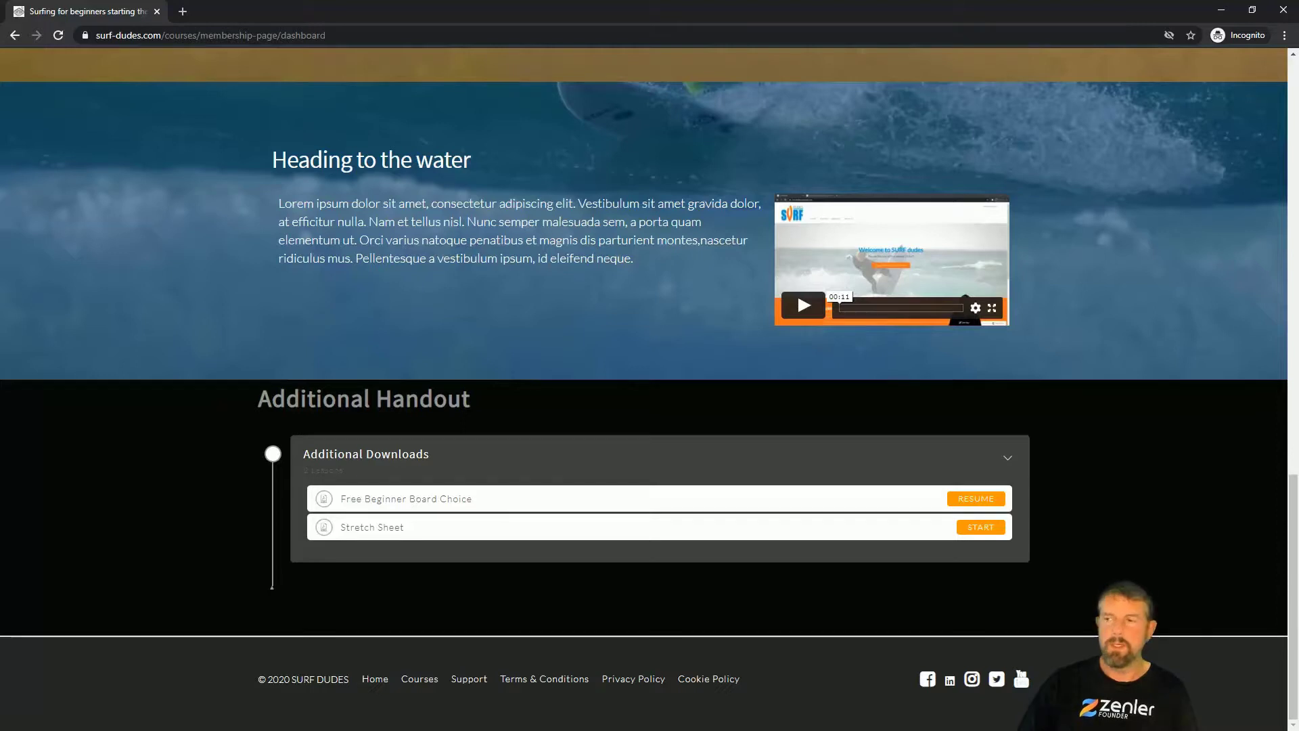
key(alt+Tab)
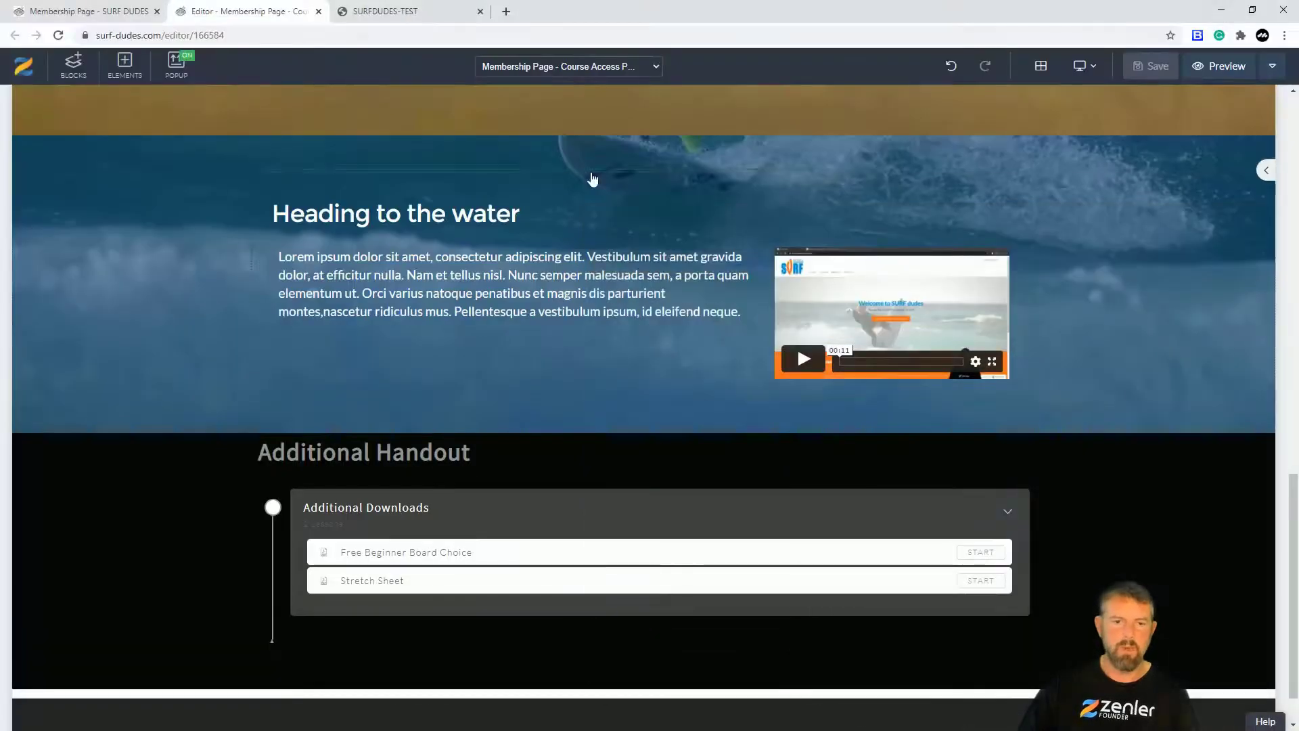
click(86, 13)
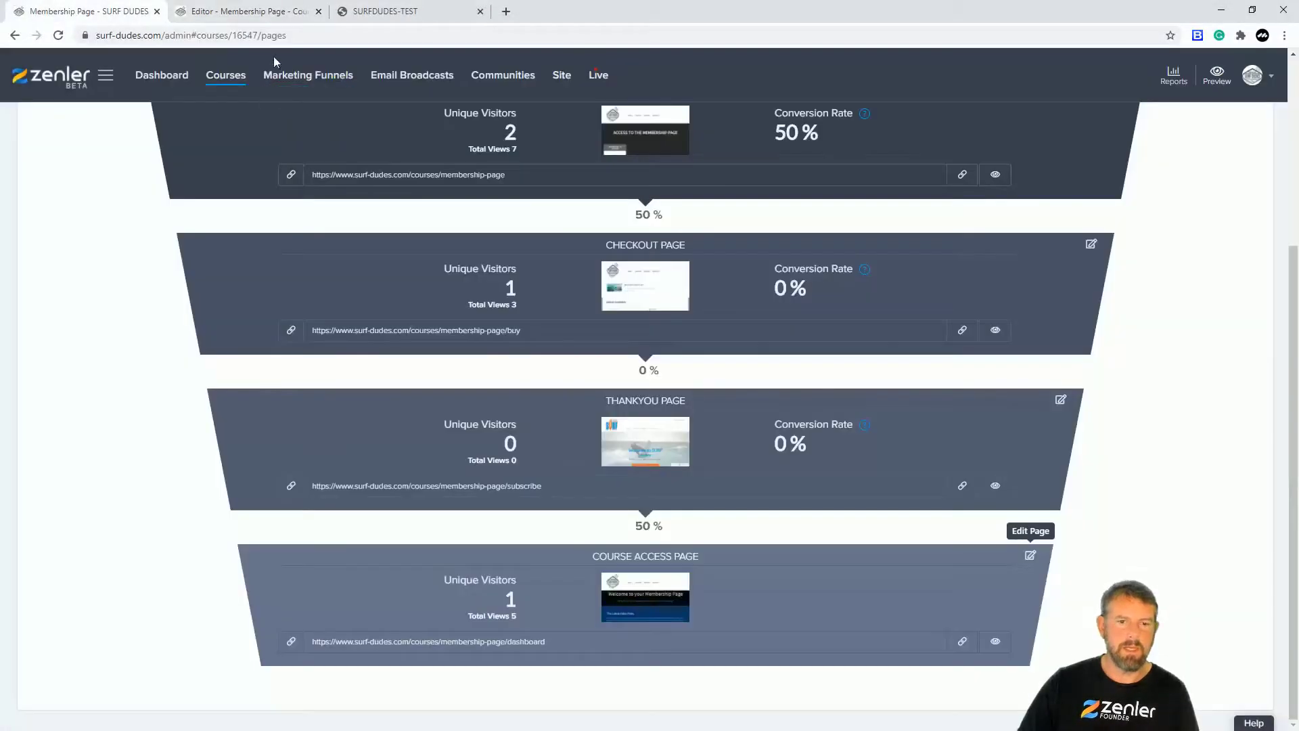
Step: Add a curriculum section named 'Useful Videos from Others' and save it
click(284, 12)
click(117, 8)
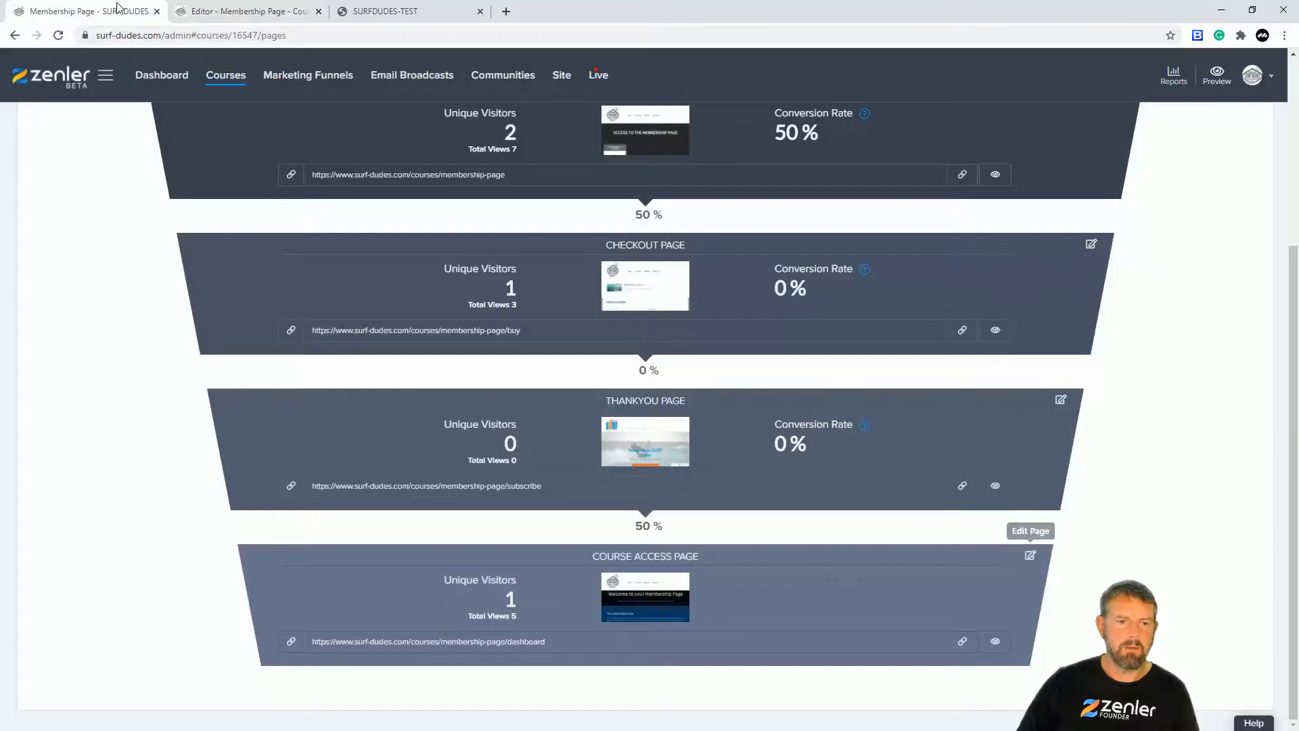
scroll(432, 189, up, 4)
click(231, 218)
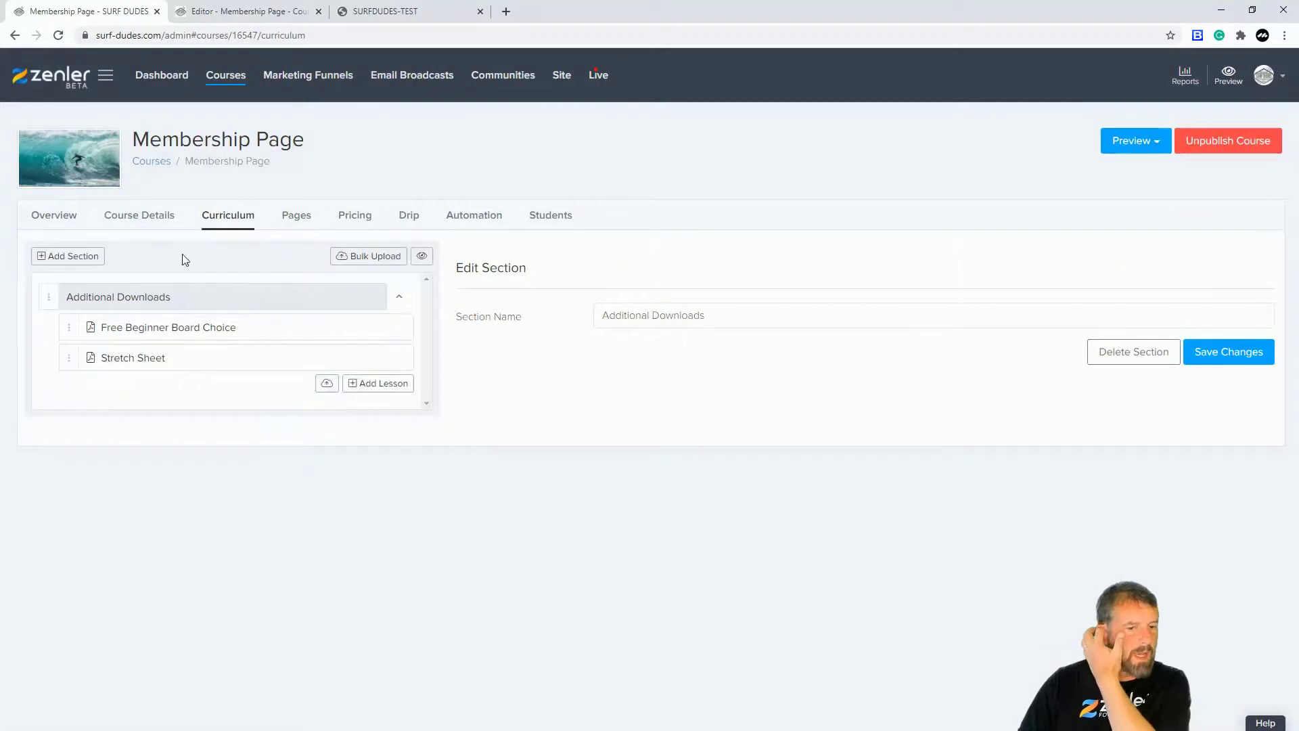
click(73, 257)
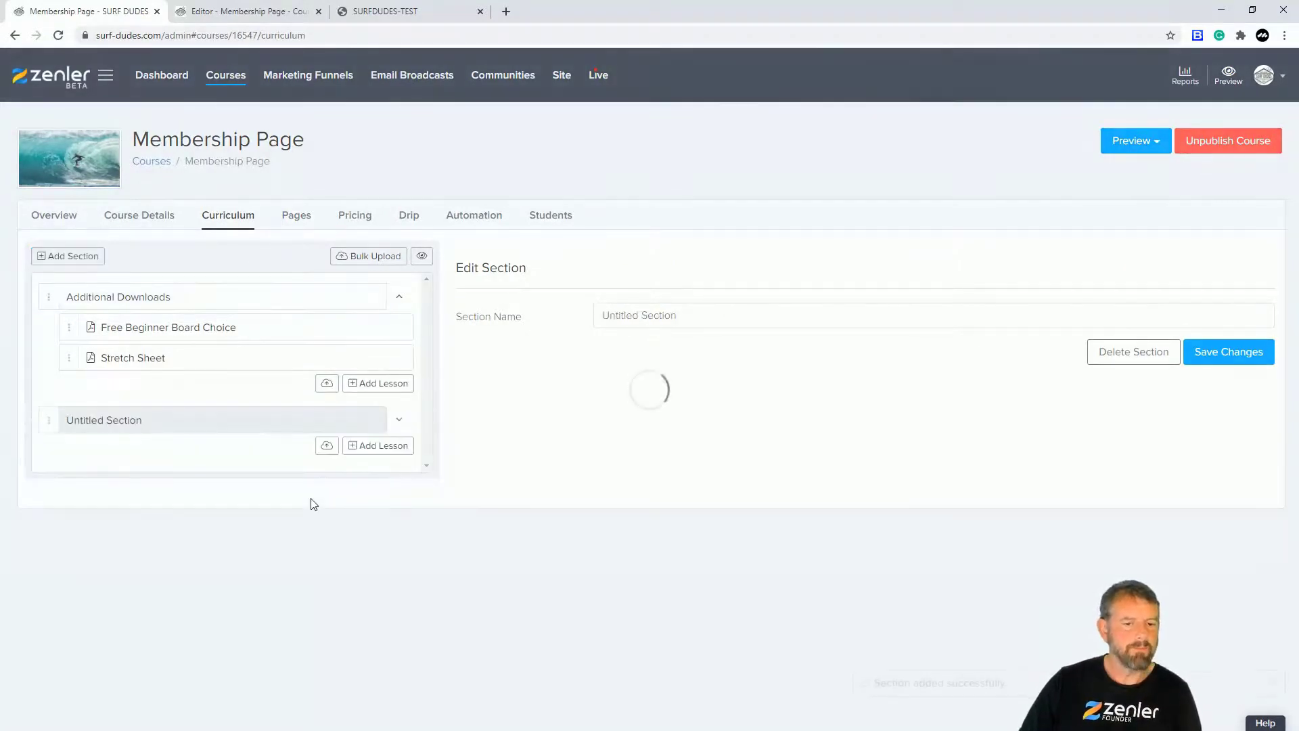
drag(678, 315, 614, 351)
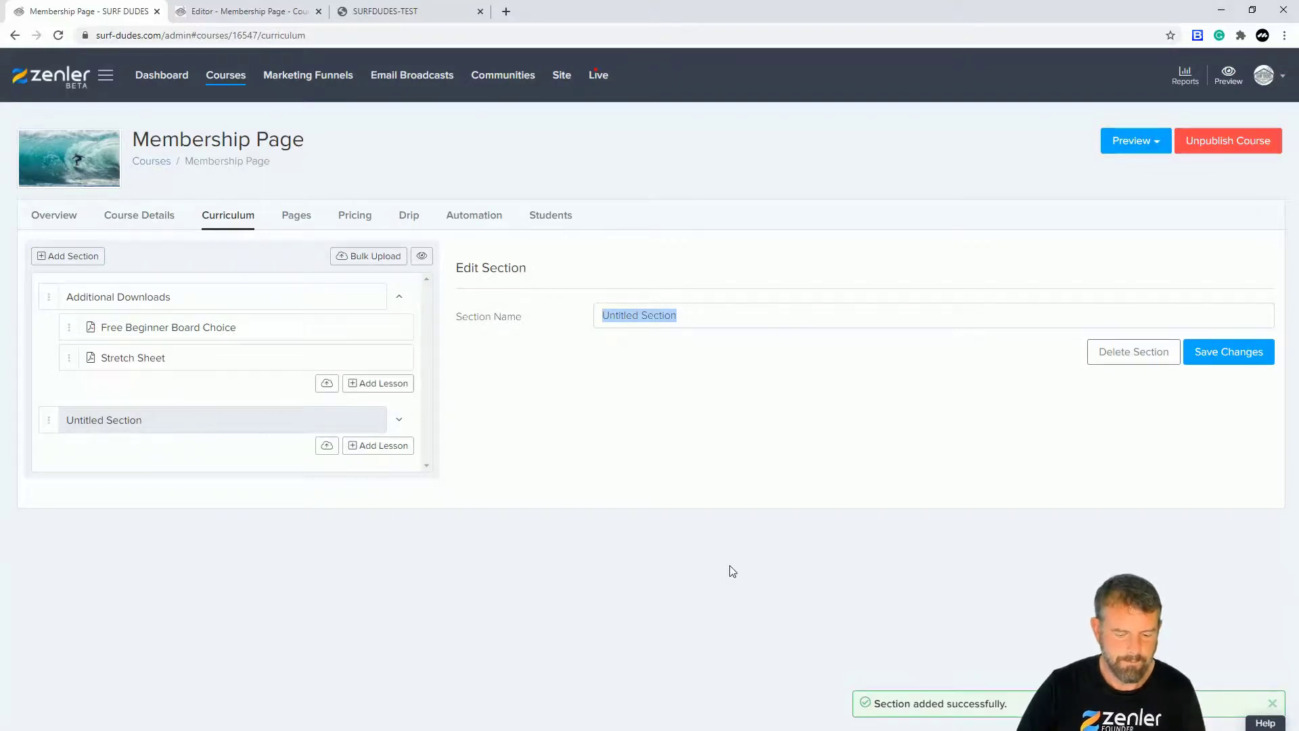
text(Usefu)
text(l )
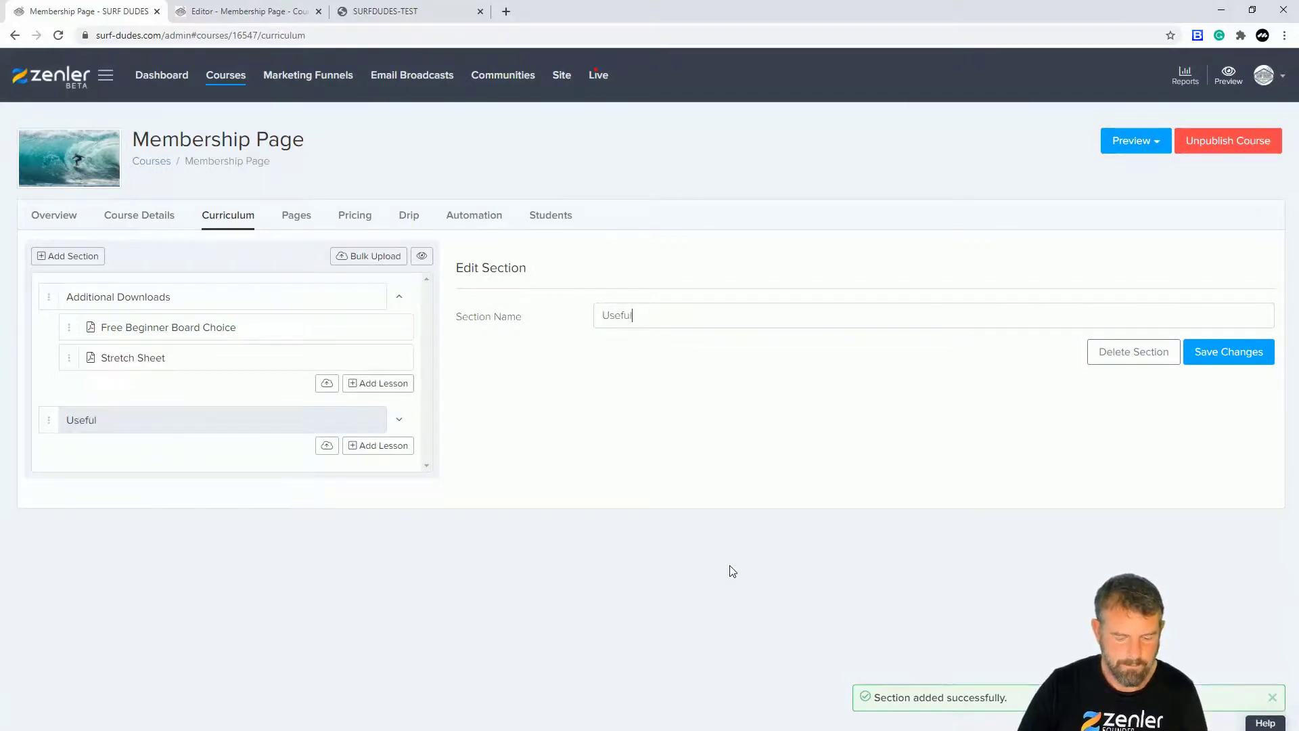
text(Videos)
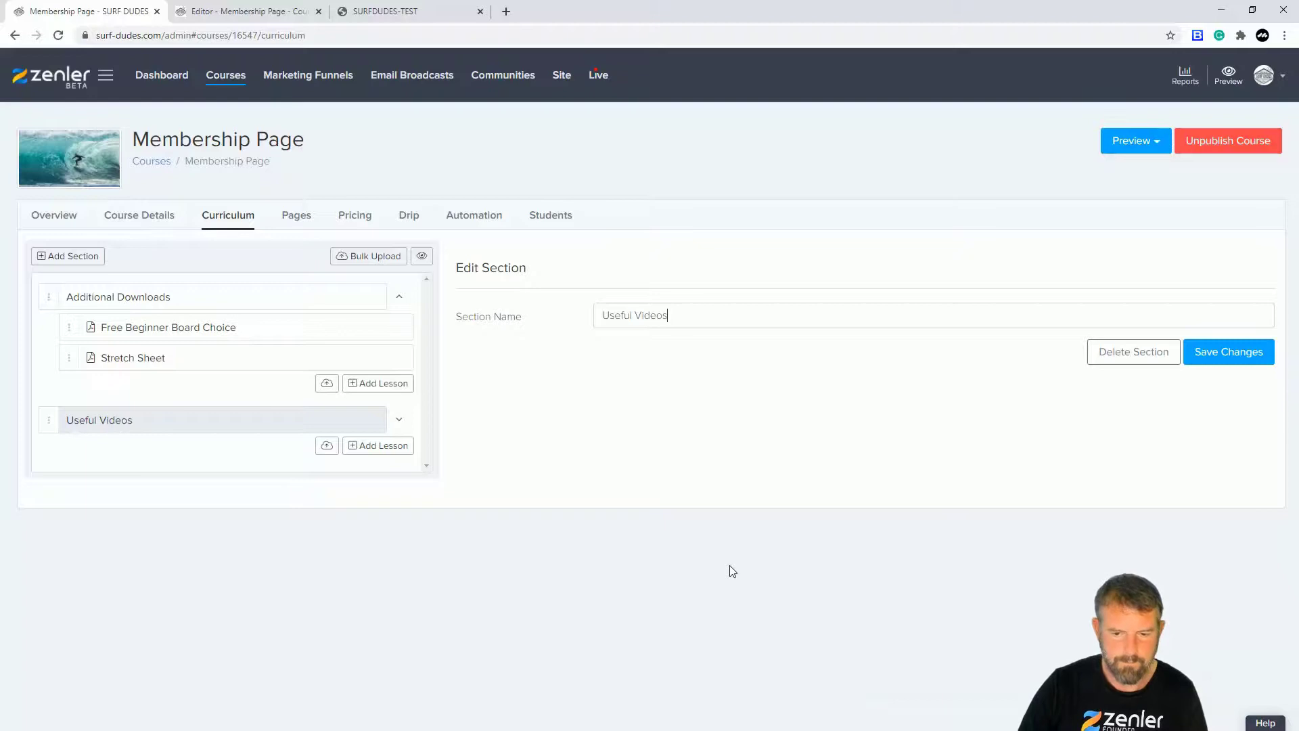
text( from Others)
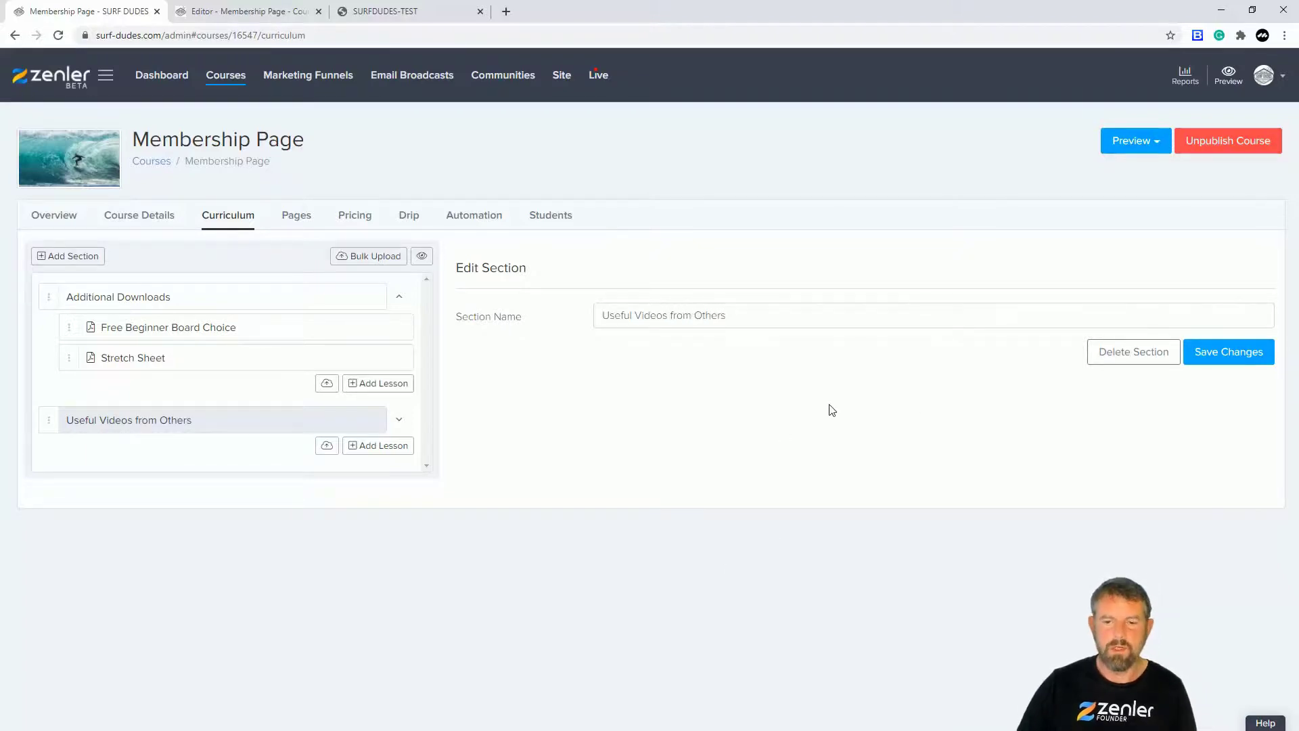
click(1218, 353)
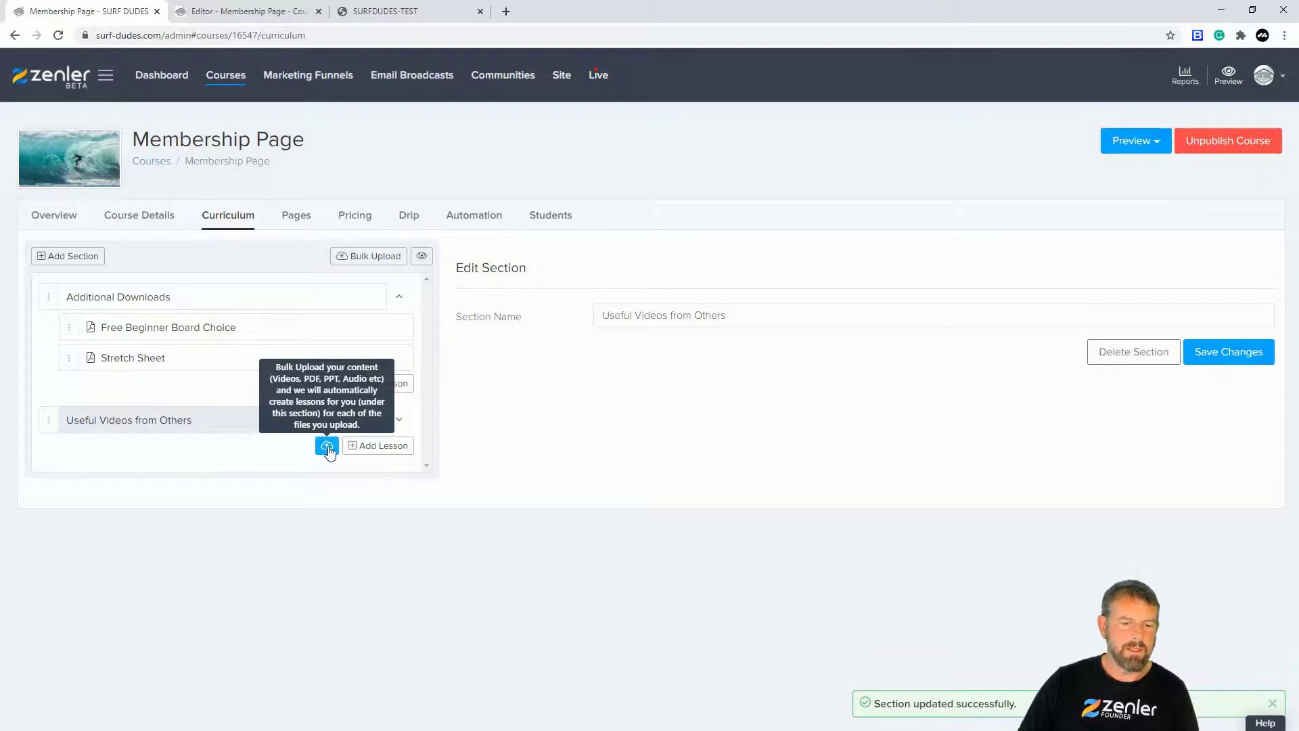
Step: Add a lesson named 'Popup technique' to the new section and save it
click(373, 446)
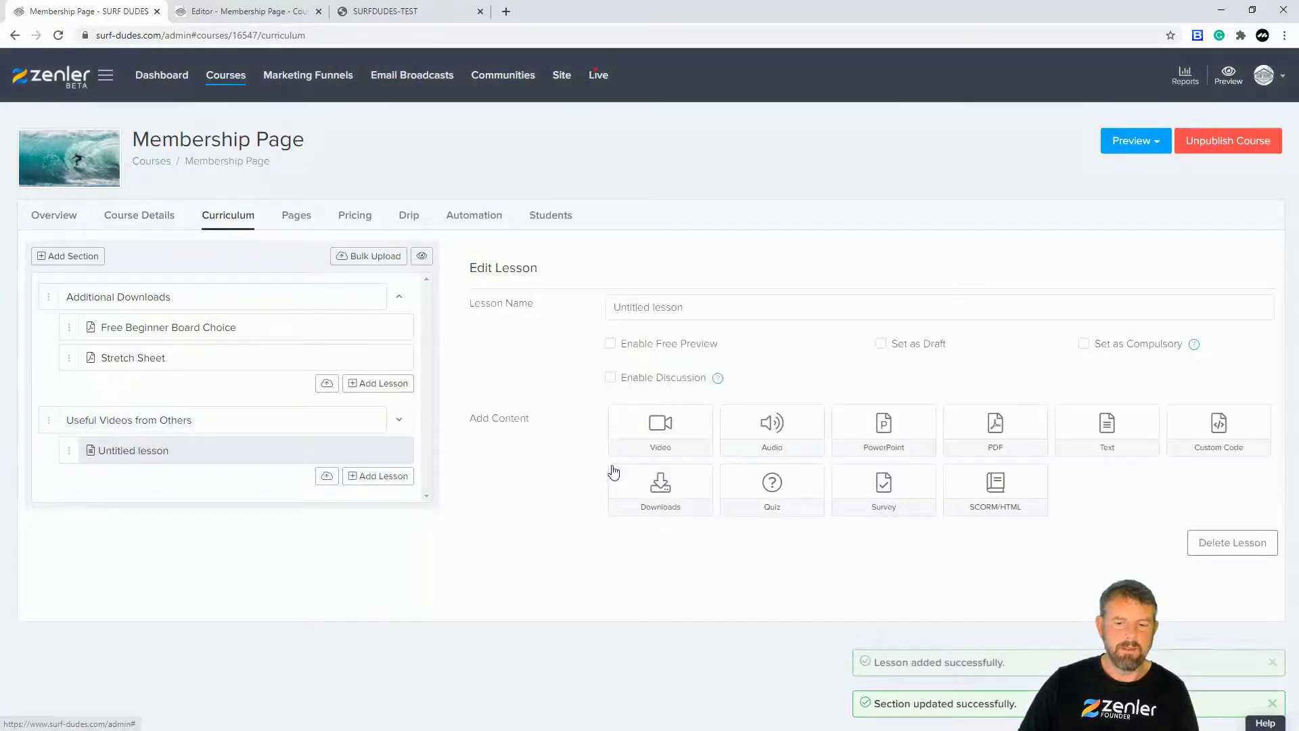
drag(689, 307, 567, 309)
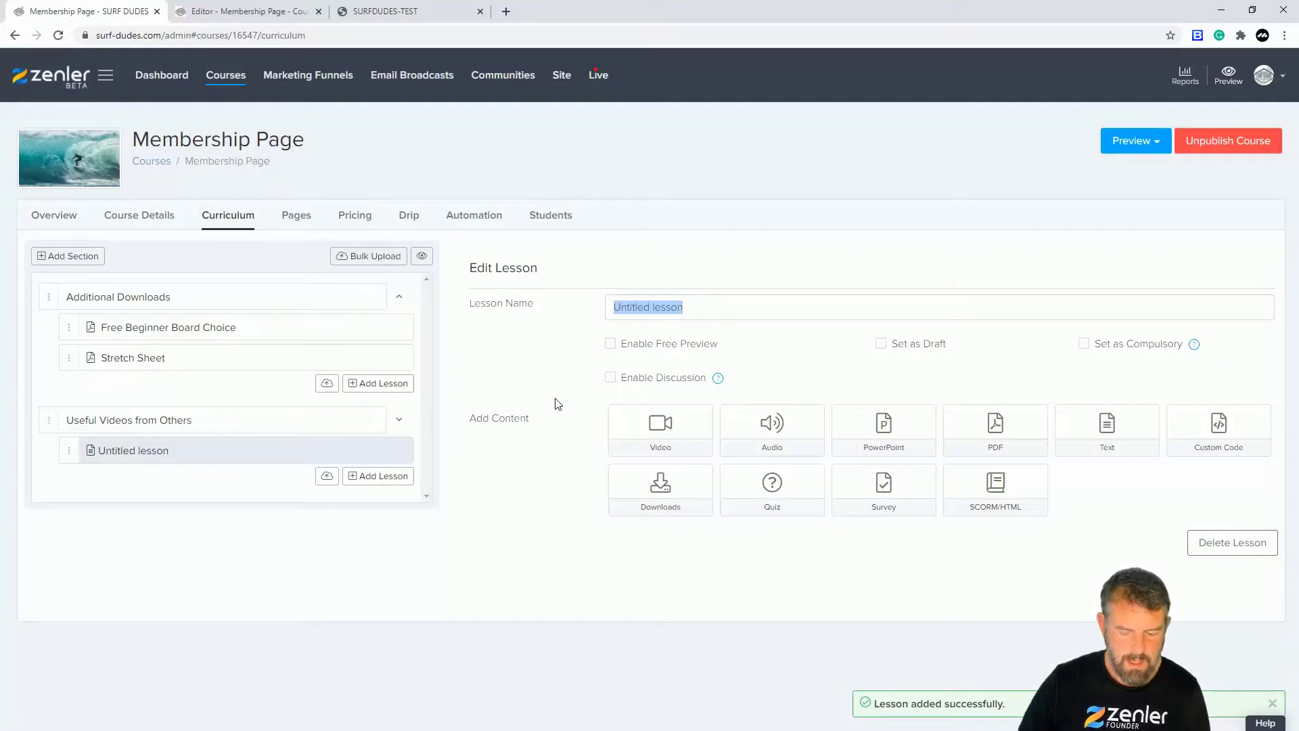
text(Popup technique)
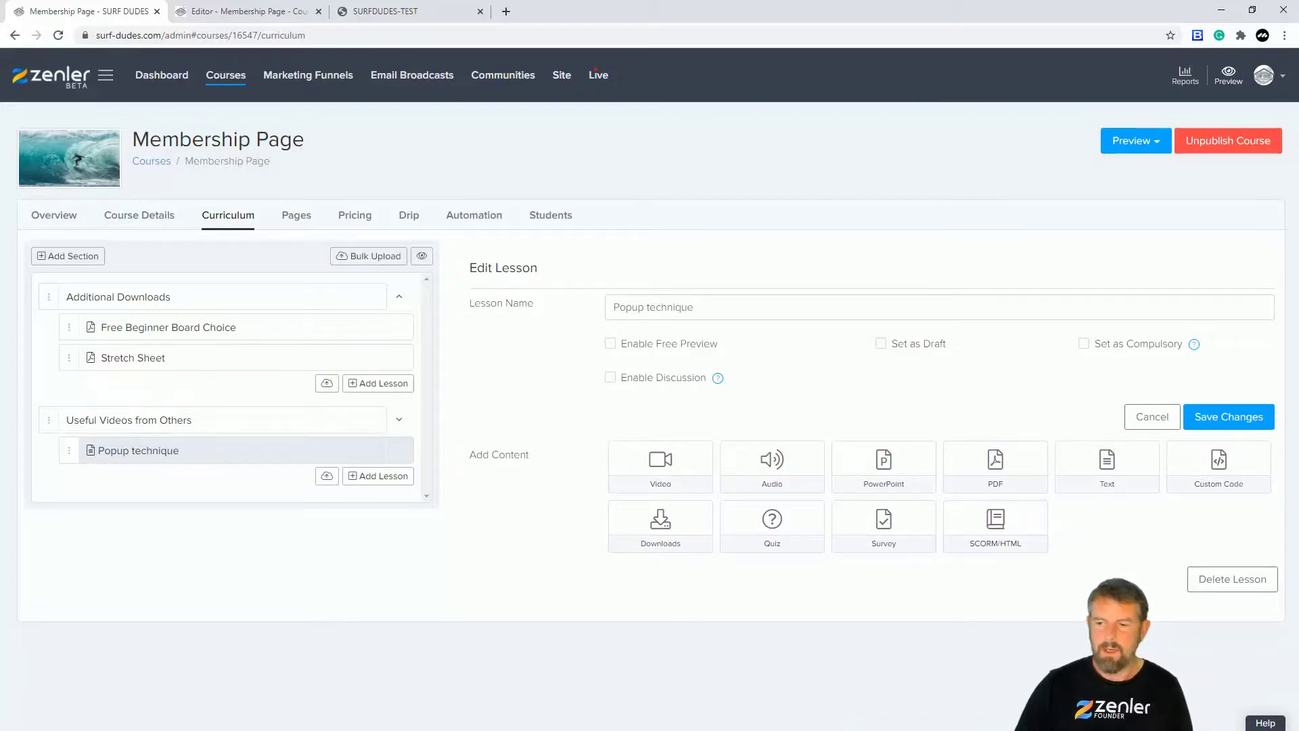
click(1218, 420)
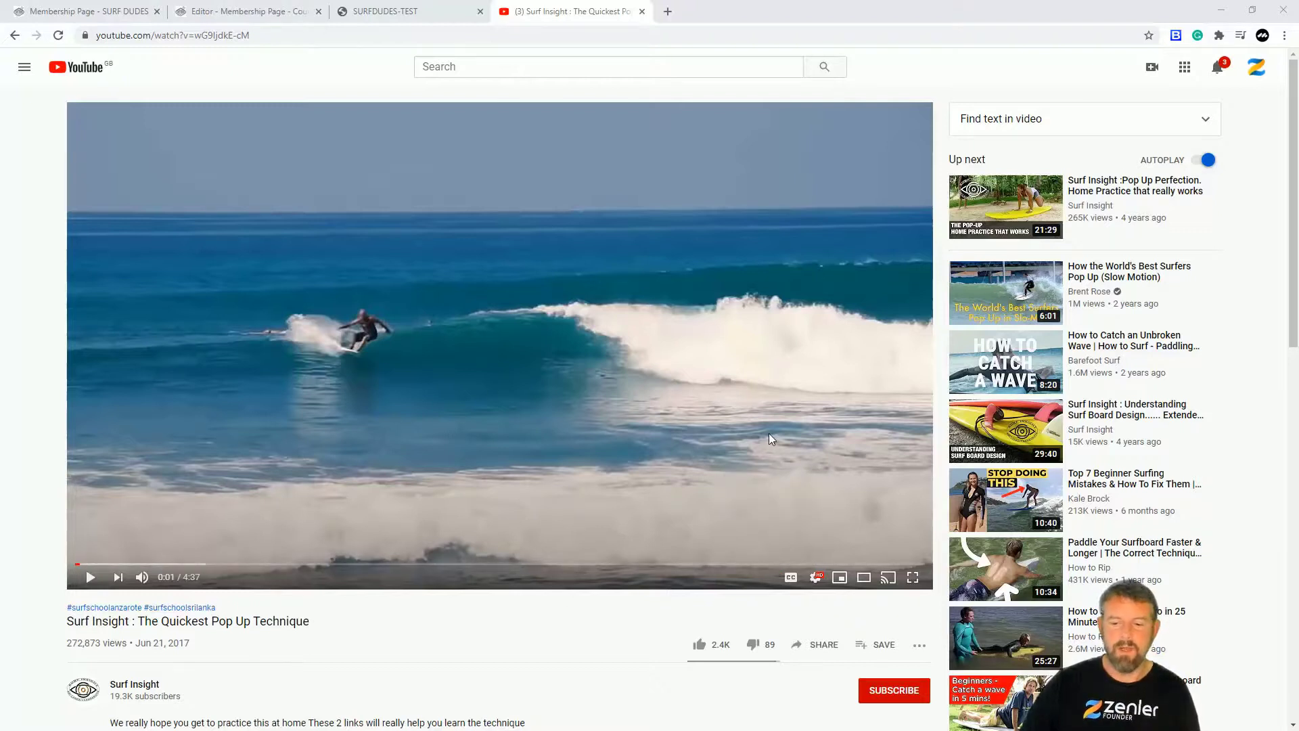
Step: Copy the iframe embed code for the Quickest Pop Up Technique video from Share > Embed
click(820, 646)
click(515, 352)
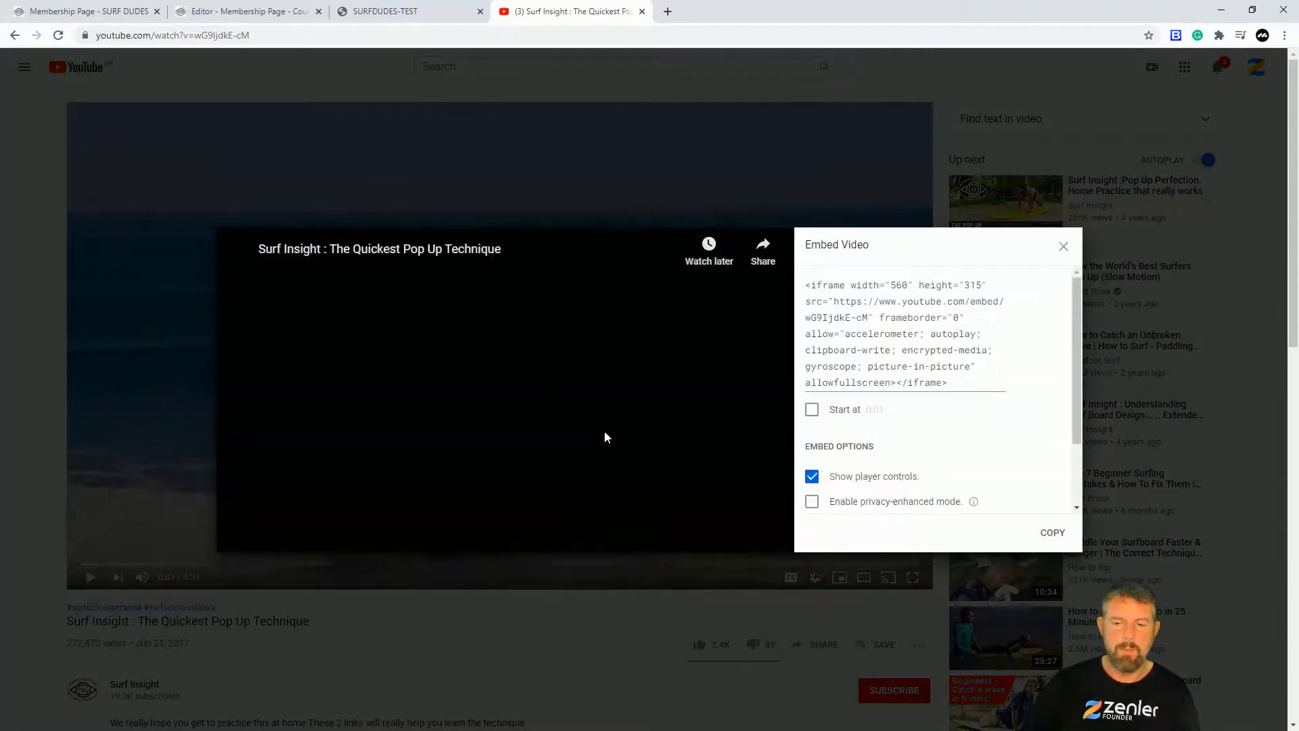
click(1053, 534)
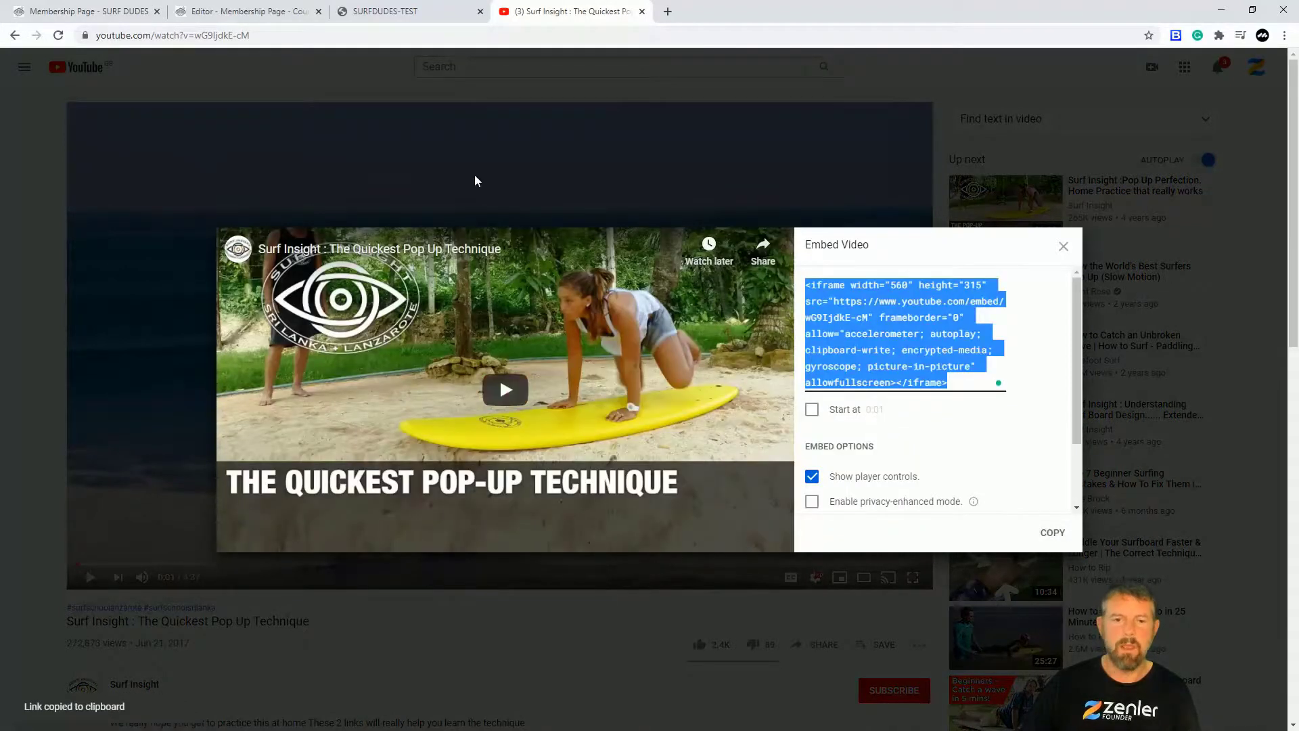
Step: Paste the YouTube embed code as the Popup technique lesson's video content and save it
click(92, 12)
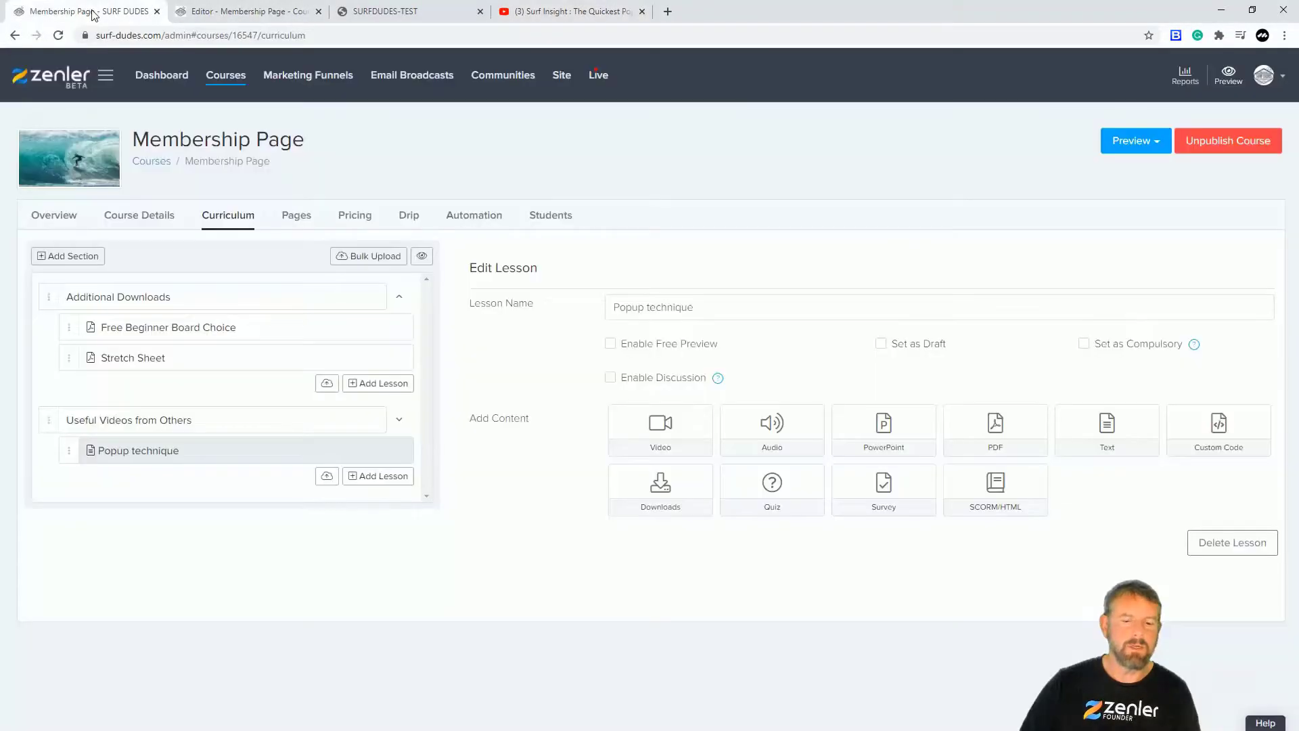
click(657, 426)
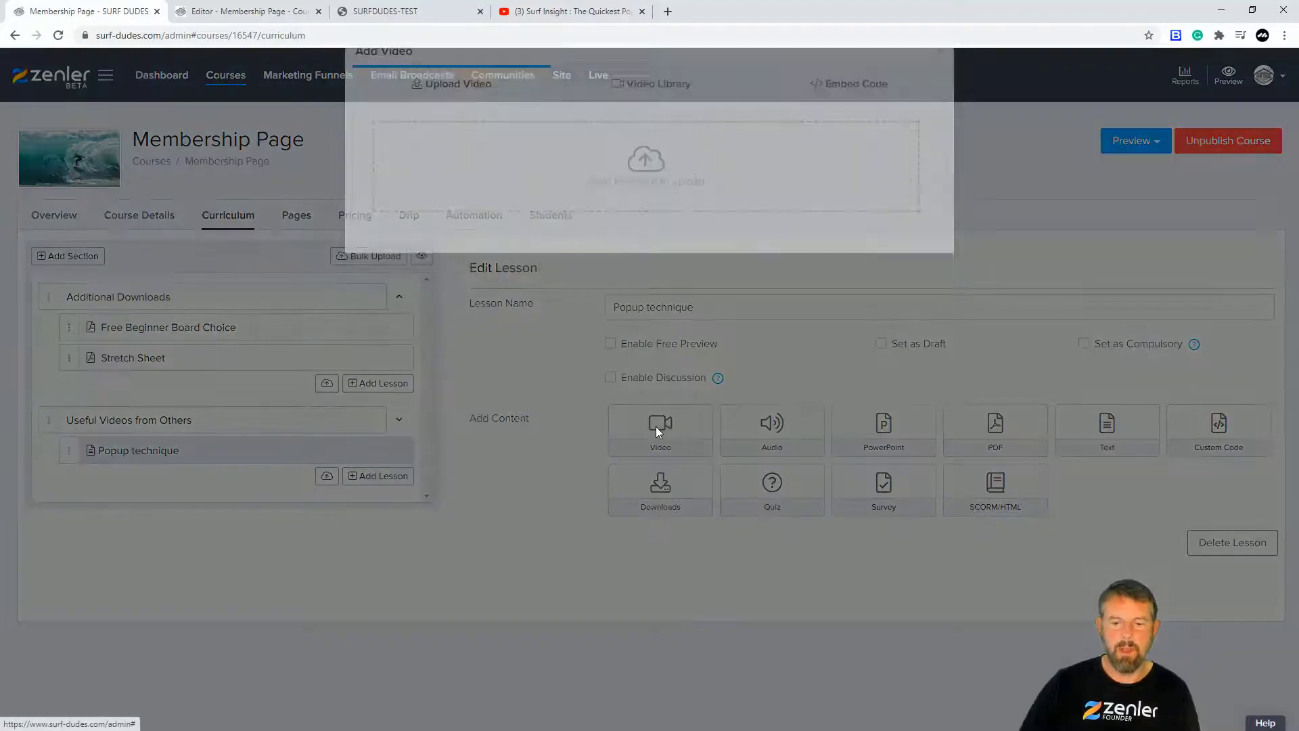
click(858, 120)
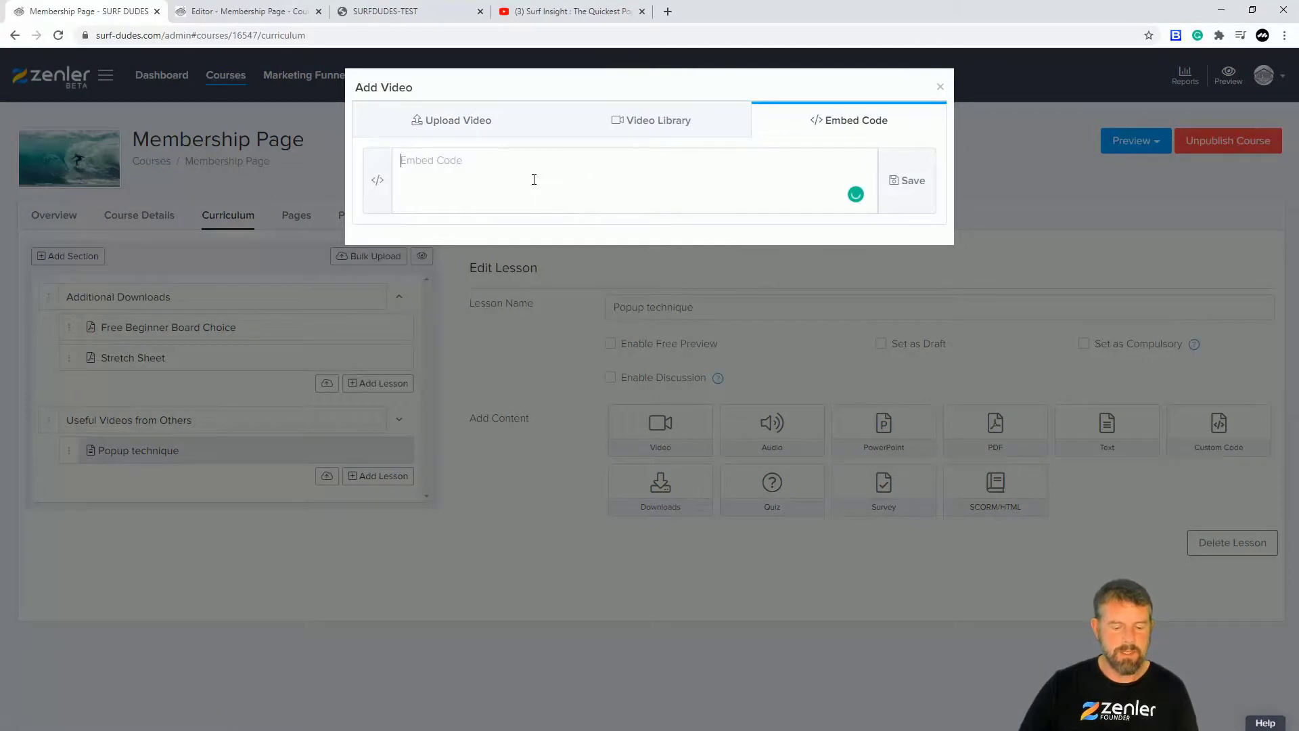
key(ctrl+v)
click(889, 183)
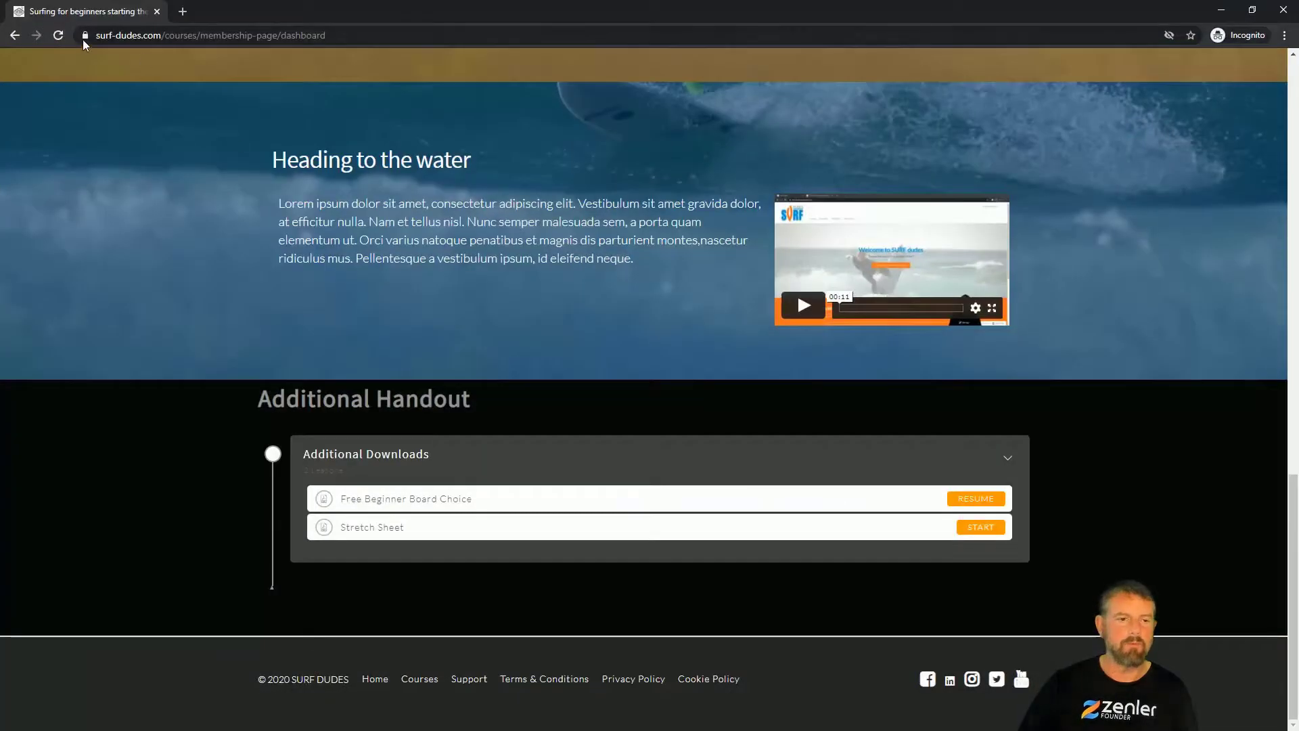
Step: Reload the member dashboard, start the Popup technique lesson, play and pause its video, then minimize the preview
click(59, 34)
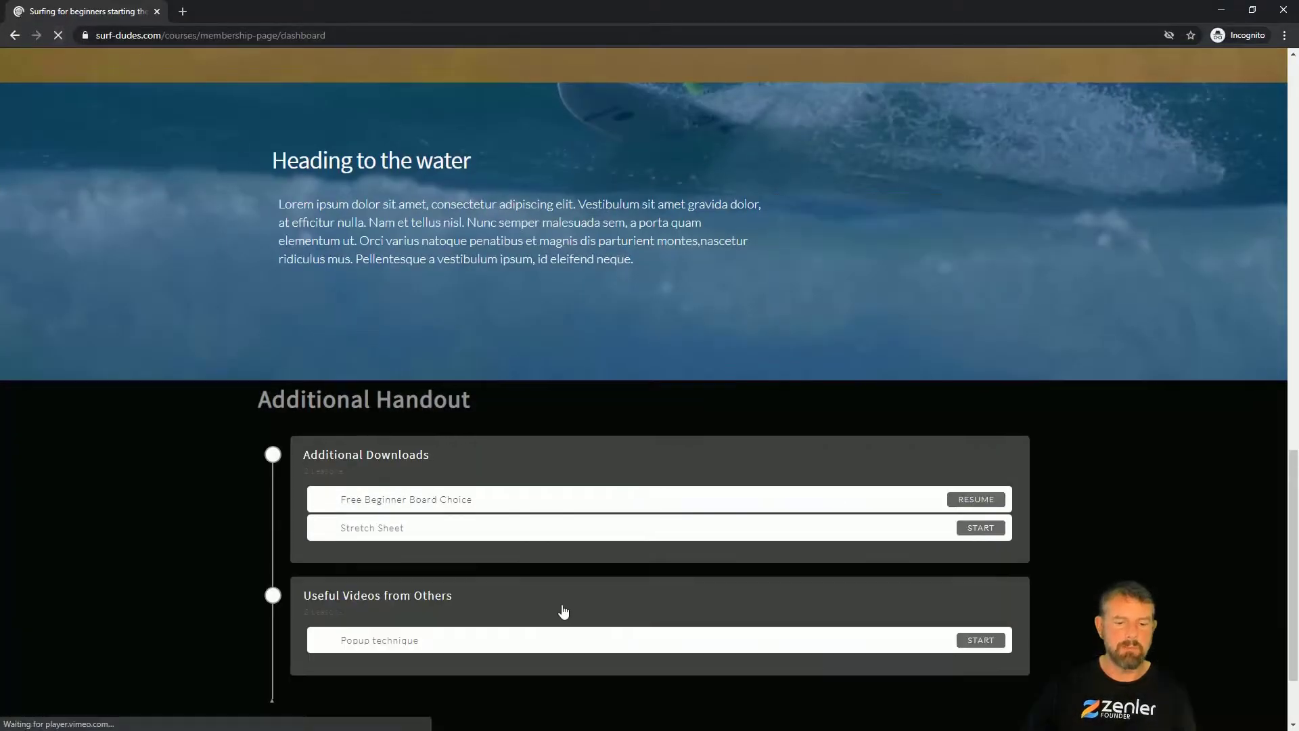
scroll(400, 576, down, 3)
click(980, 528)
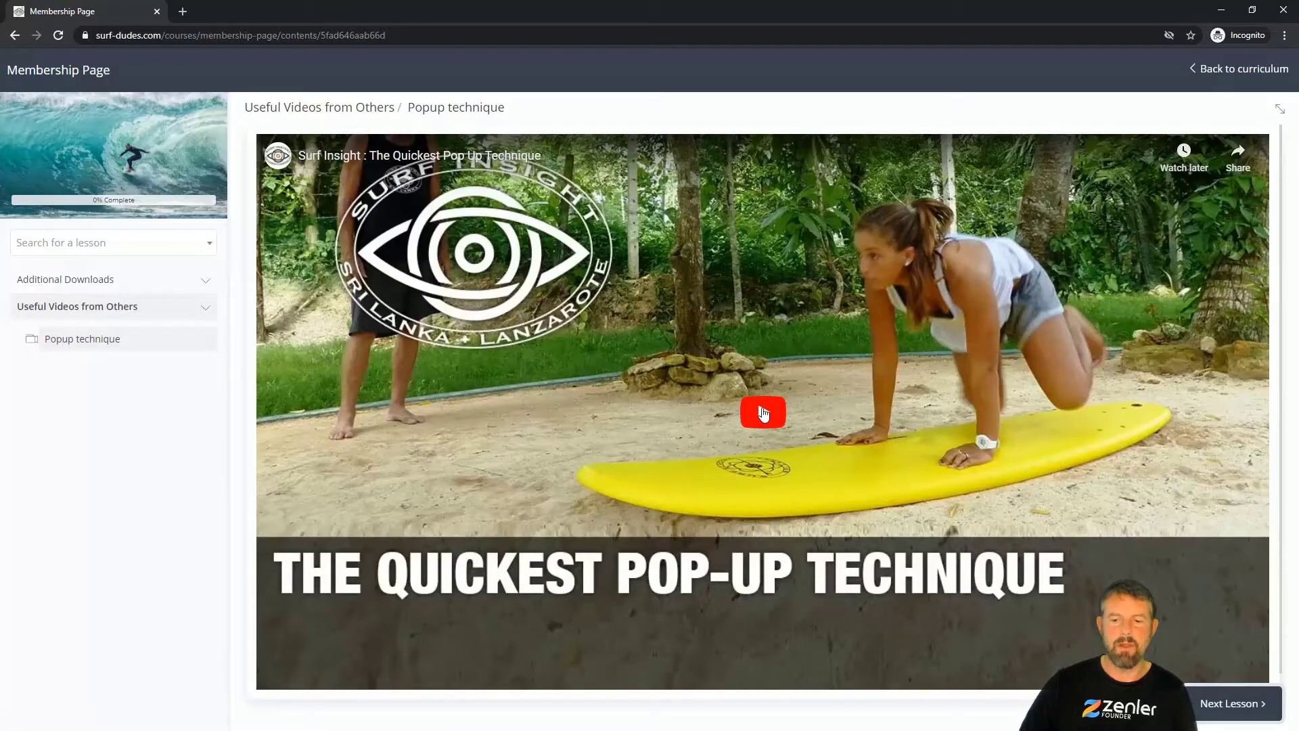
click(763, 414)
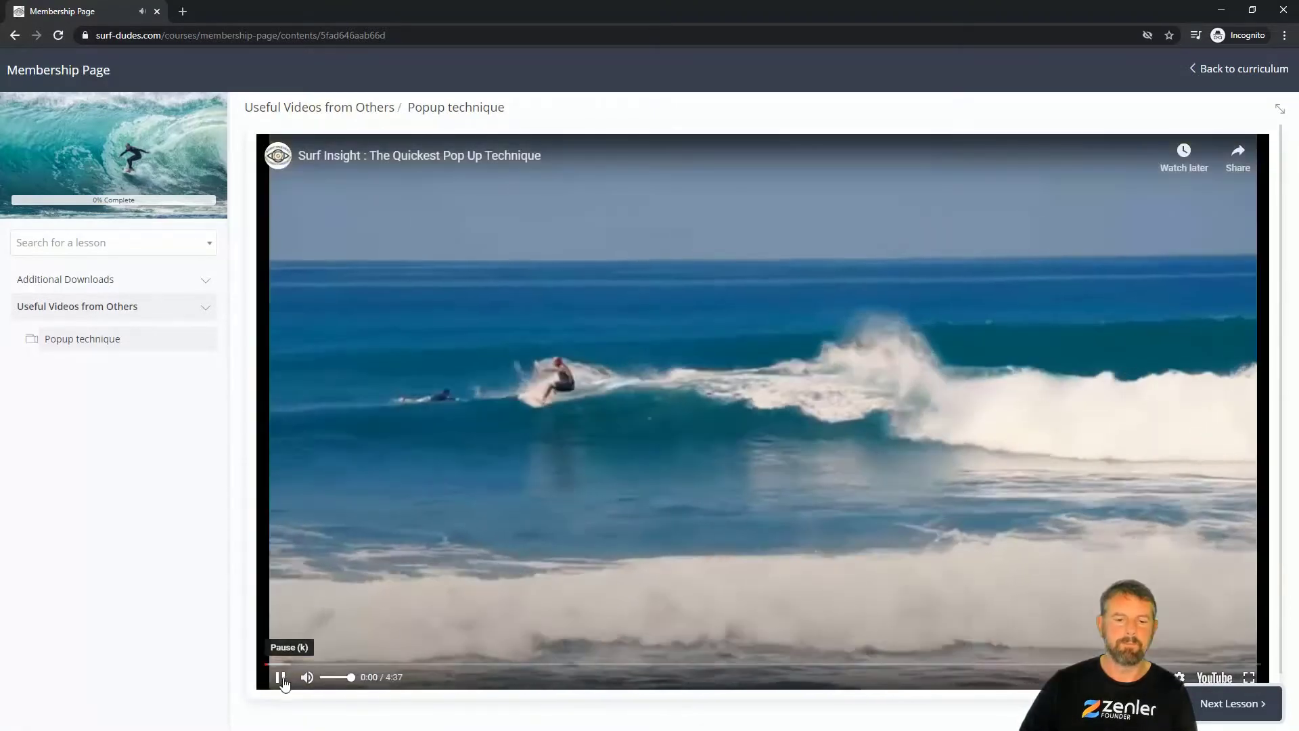
click(281, 678)
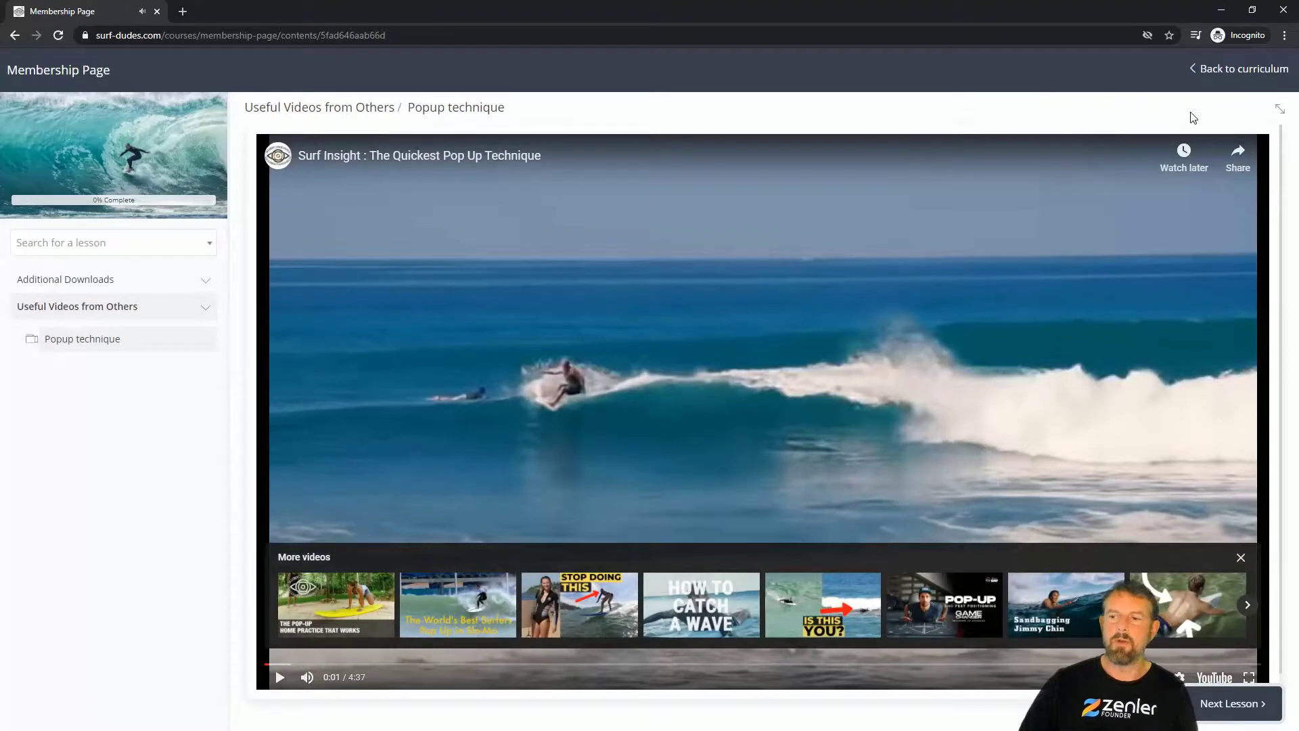
click(1233, 74)
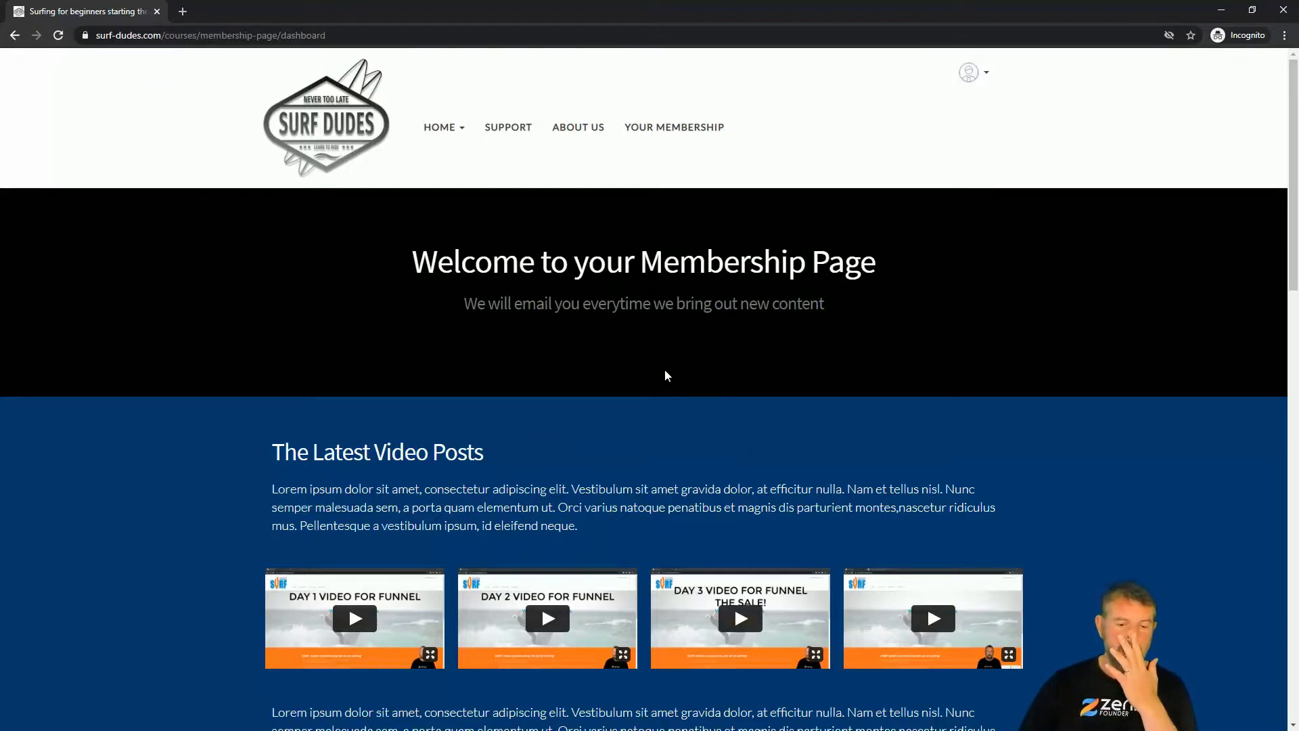
click(1222, 9)
Step: Turn on Enable Discussion and Show Discussions Inline for the Popup technique lesson
click(610, 377)
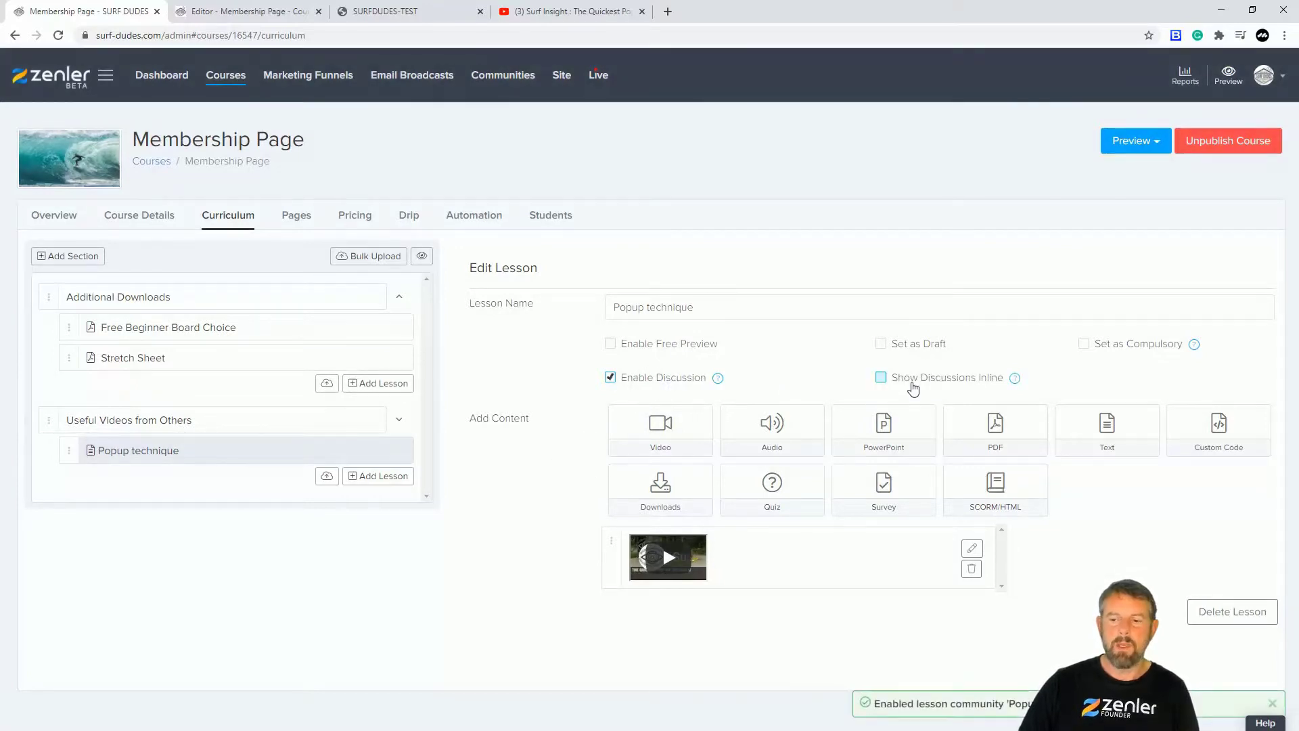
click(882, 379)
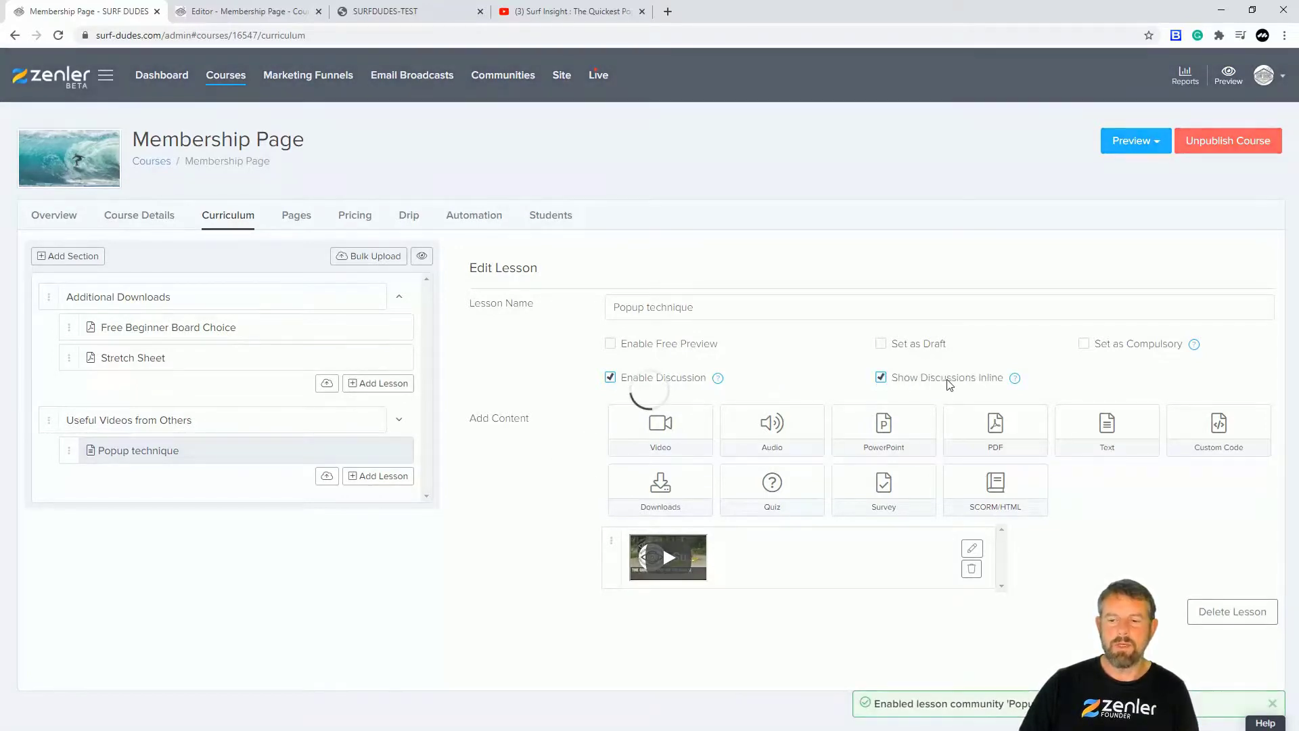
mouse_move(1016, 381)
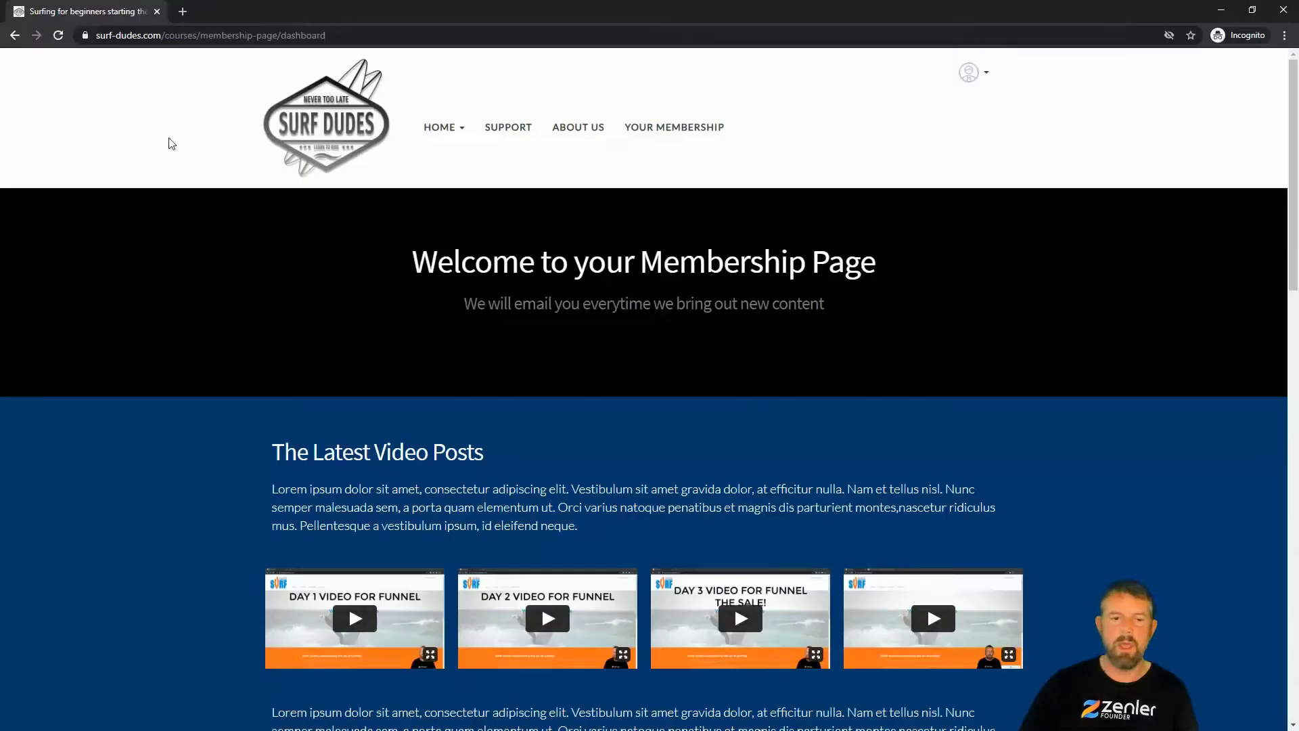
Step: Reload the member dashboard and open the Popup technique lesson to check its video
click(58, 35)
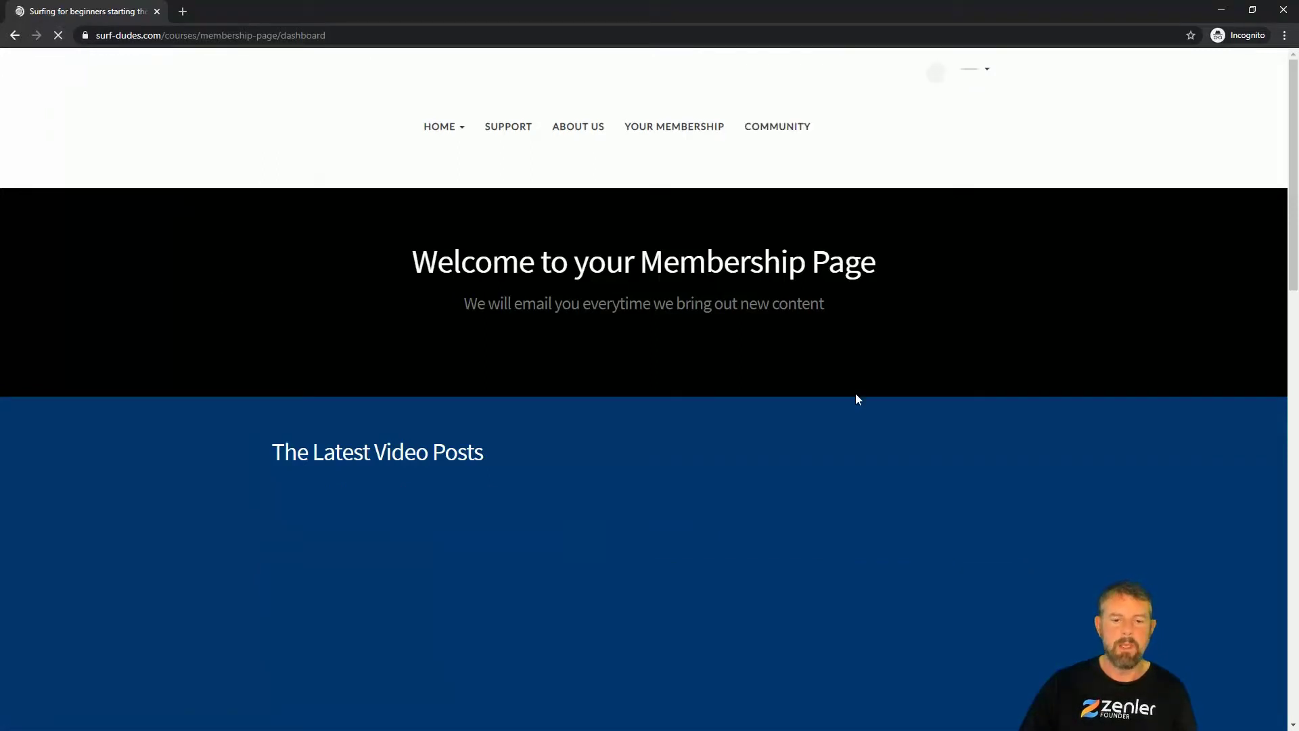
scroll(920, 400, down, 20)
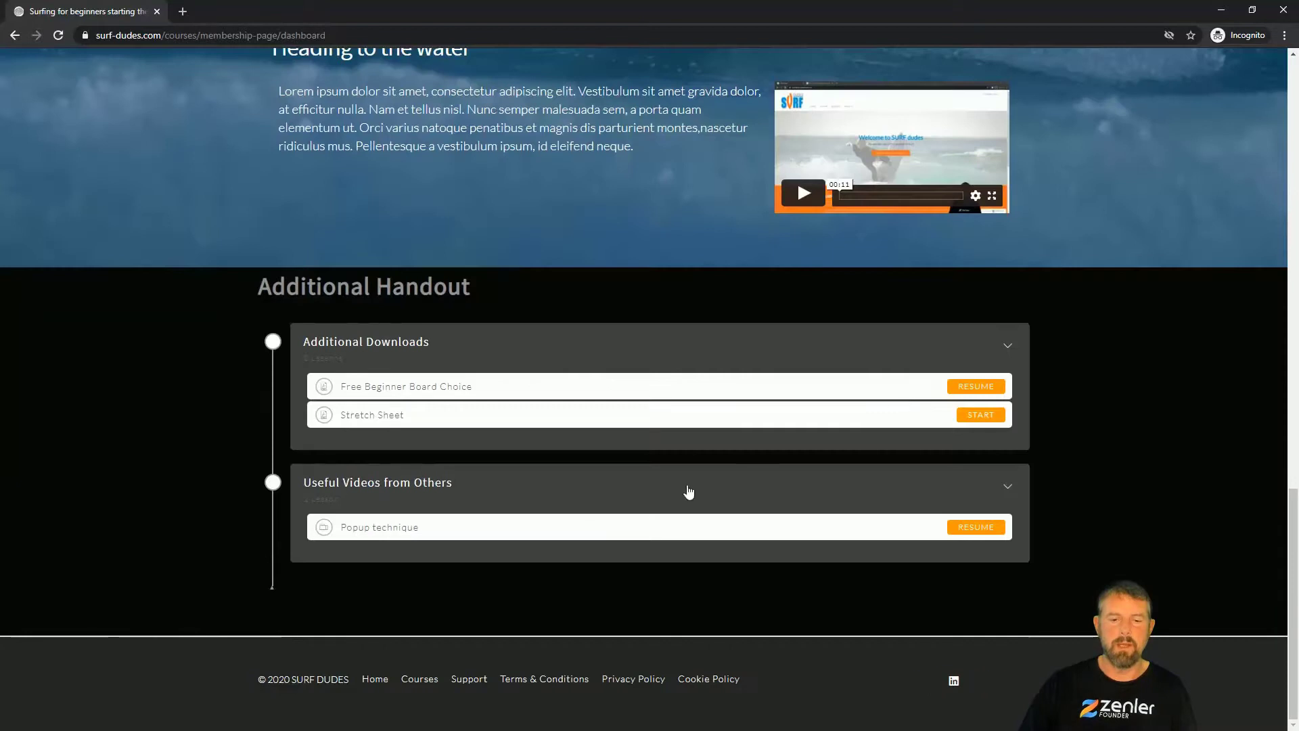
click(989, 530)
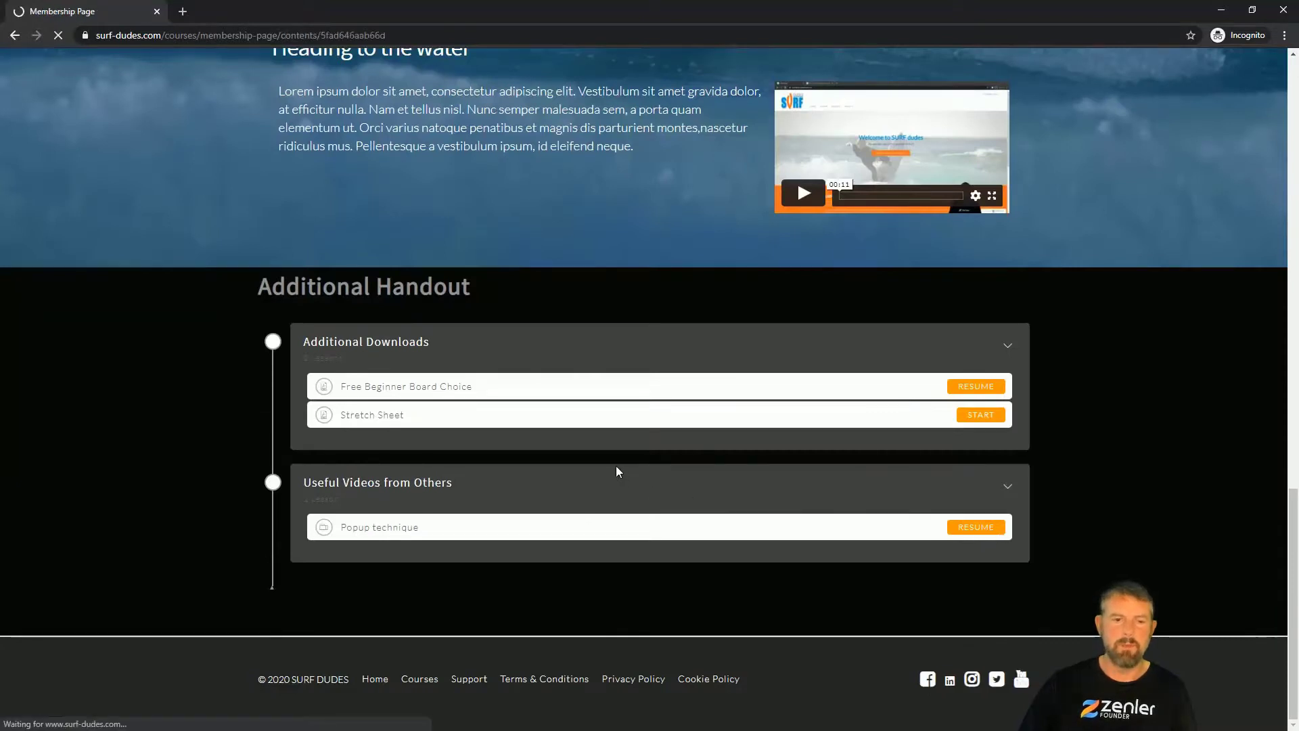
scroll(730, 368, down, 3)
scroll(644, 464, down, 3)
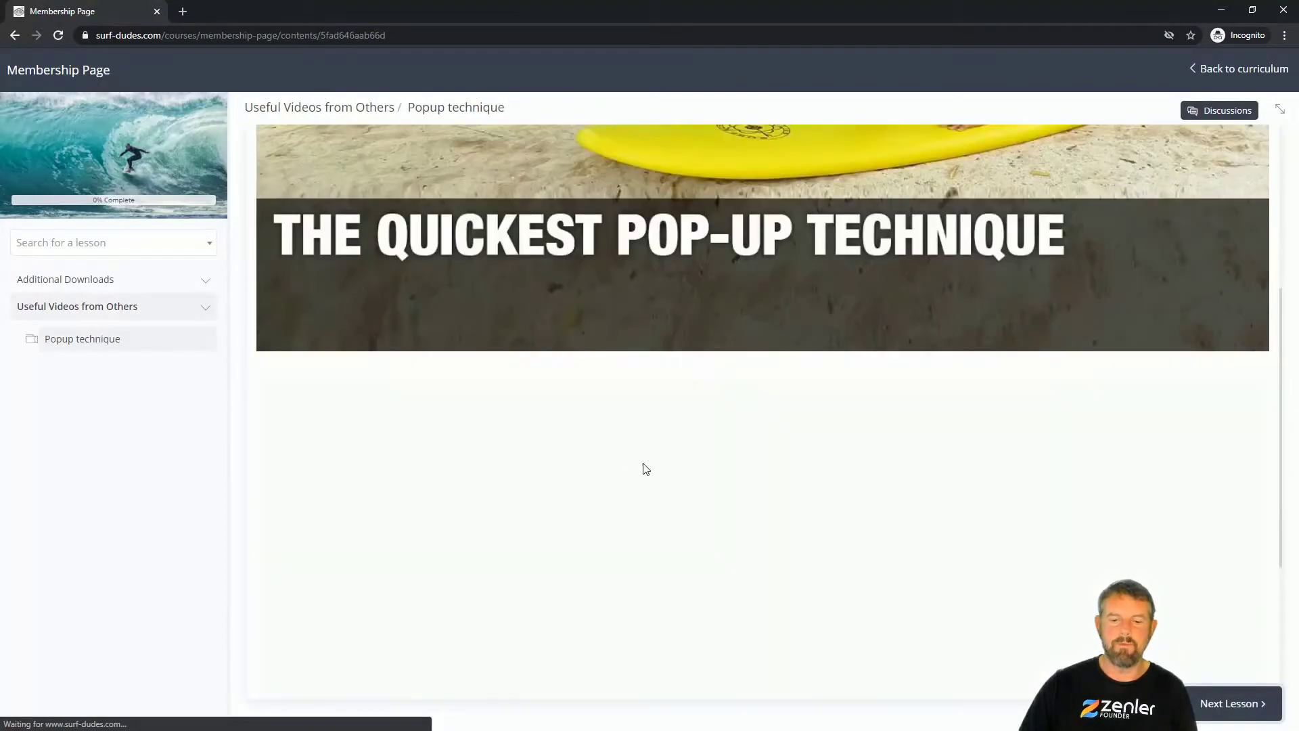
scroll(580, 487, down, 3)
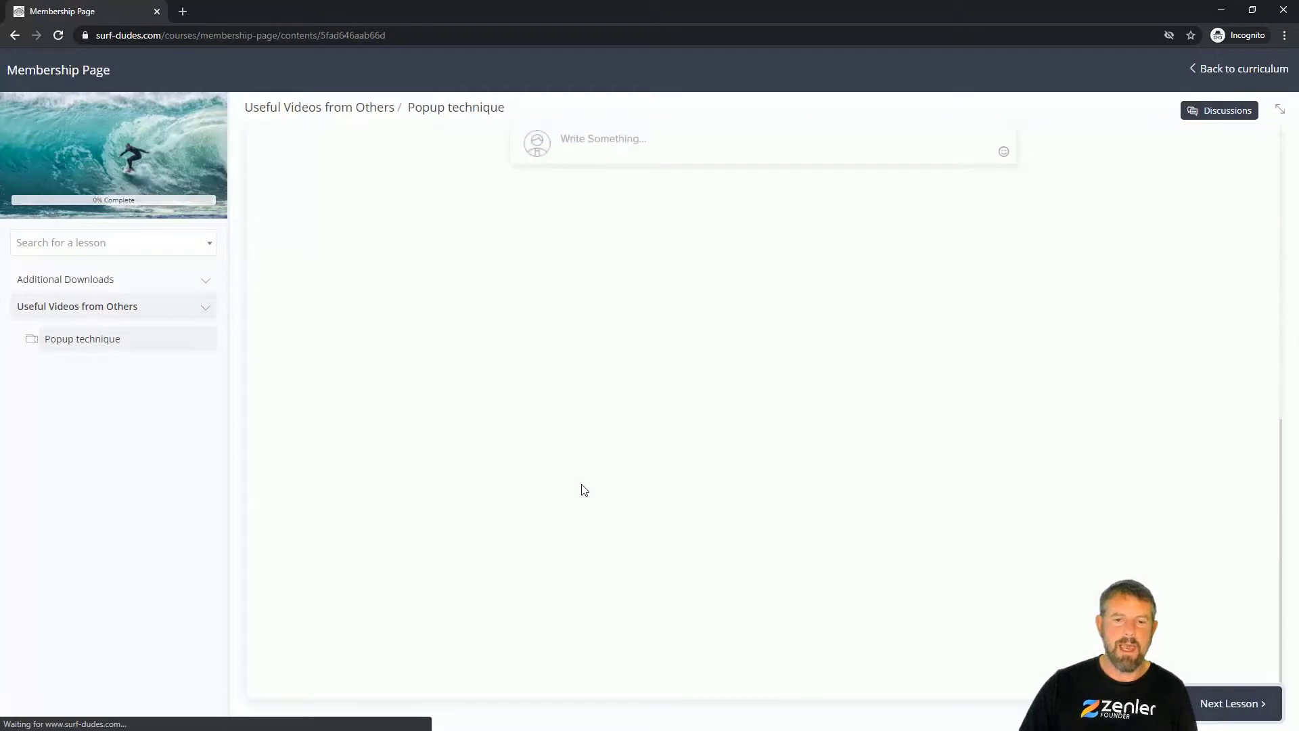
scroll(585, 490, up, 5)
scroll(703, 524, up, 4)
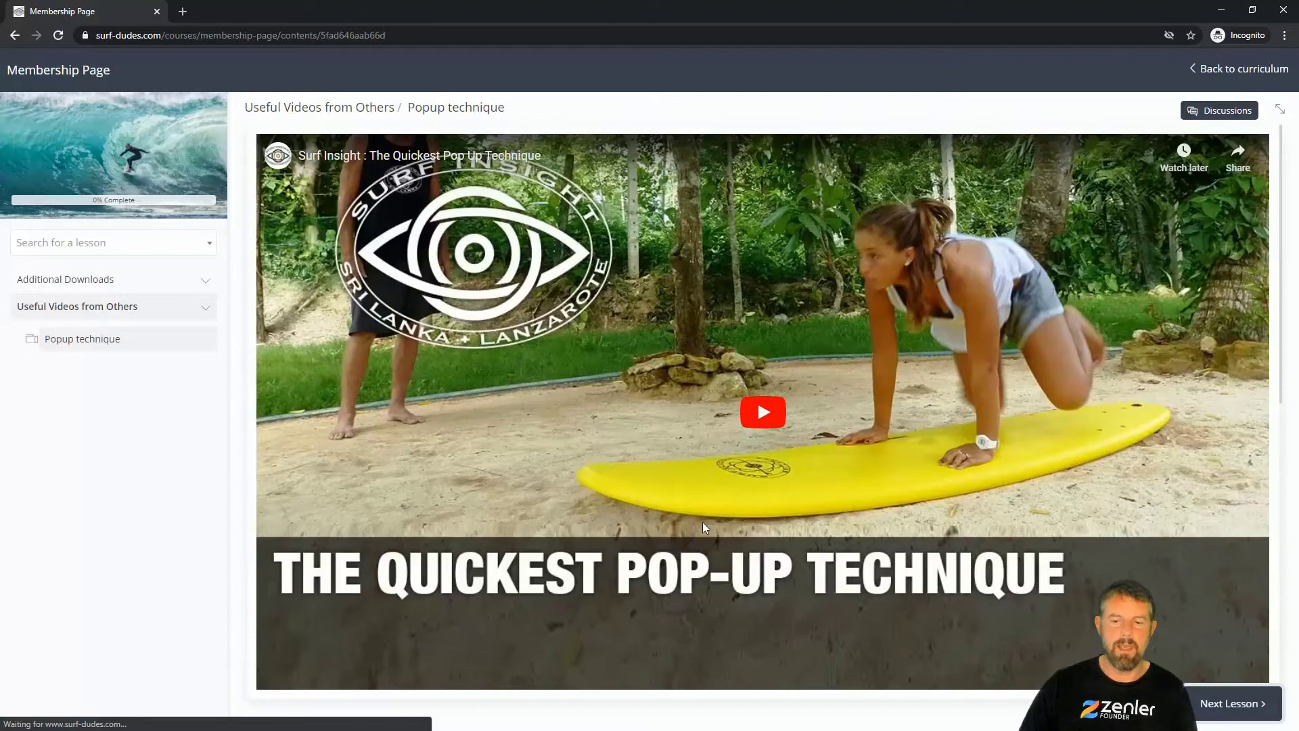
Step: Check the lesson's inline Discussions area, then return to the admin window
click(1216, 112)
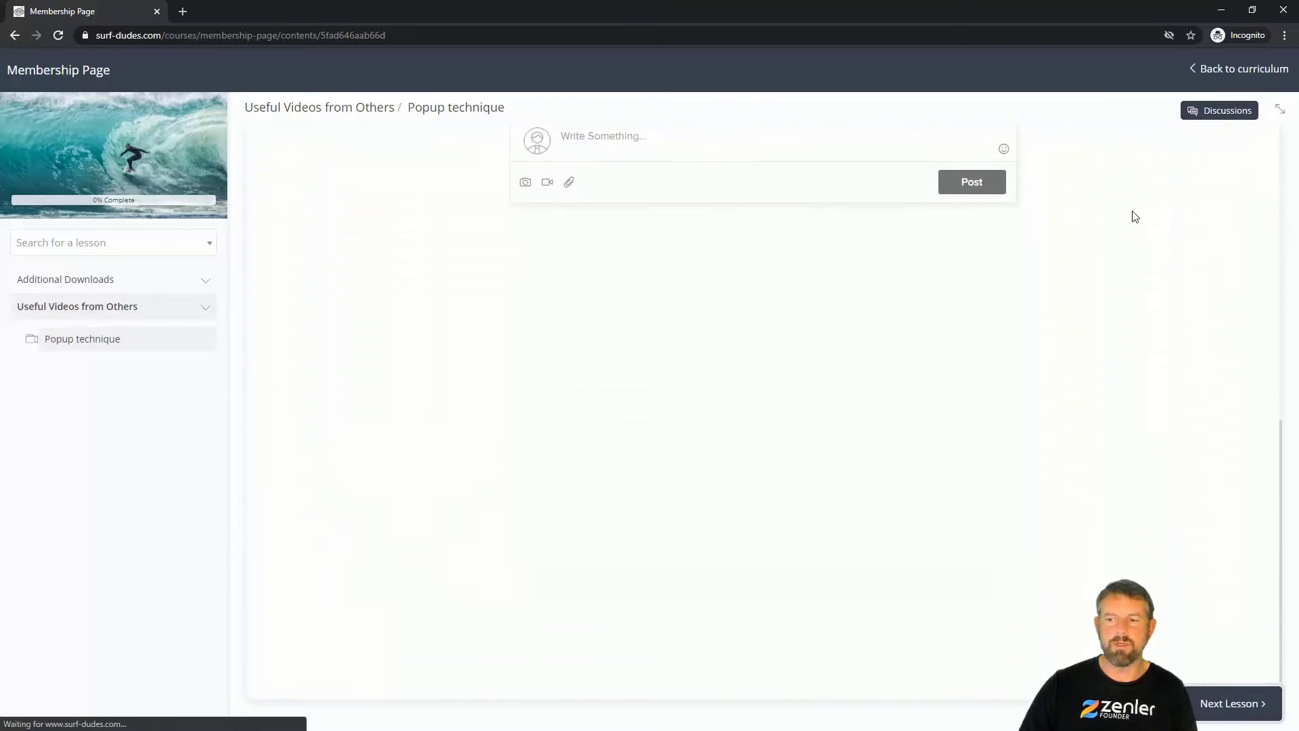
scroll(948, 415, up, 5)
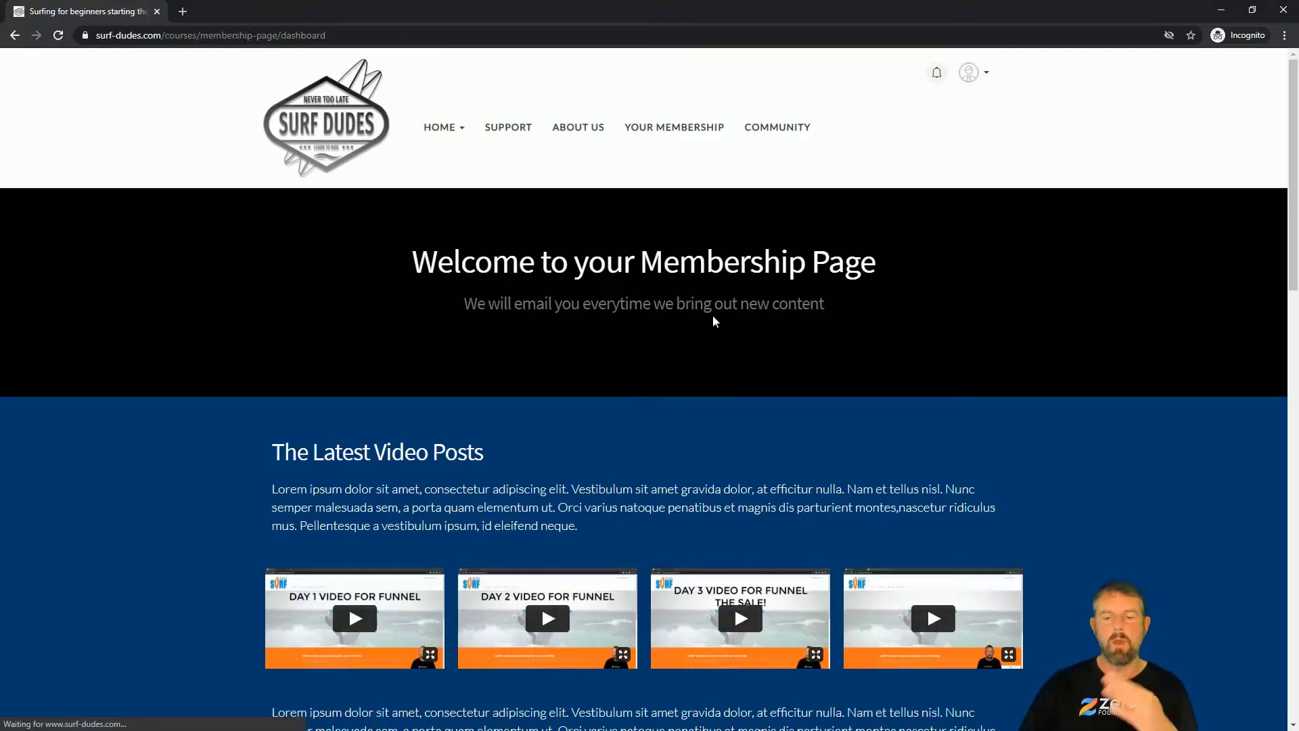
scroll(713, 314, down, 20)
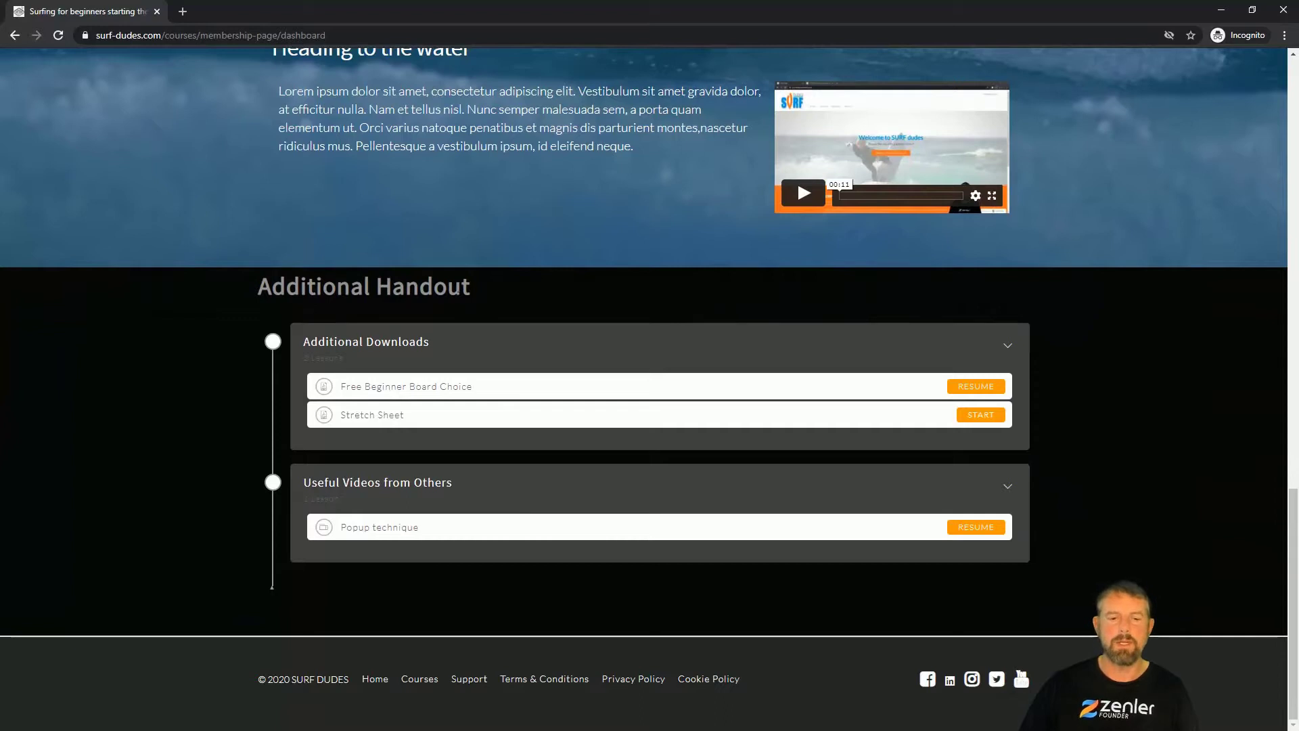
scroll(614, 330, up, 15)
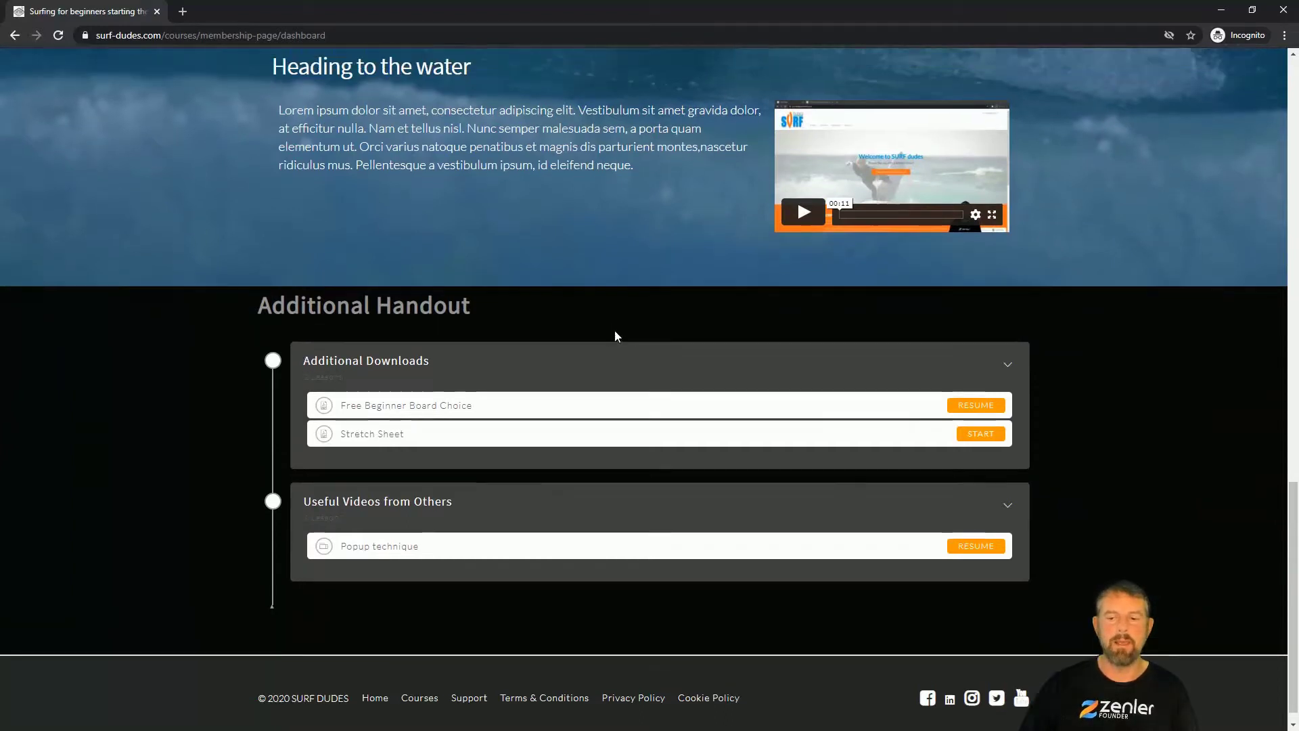
scroll(621, 327, up, 5)
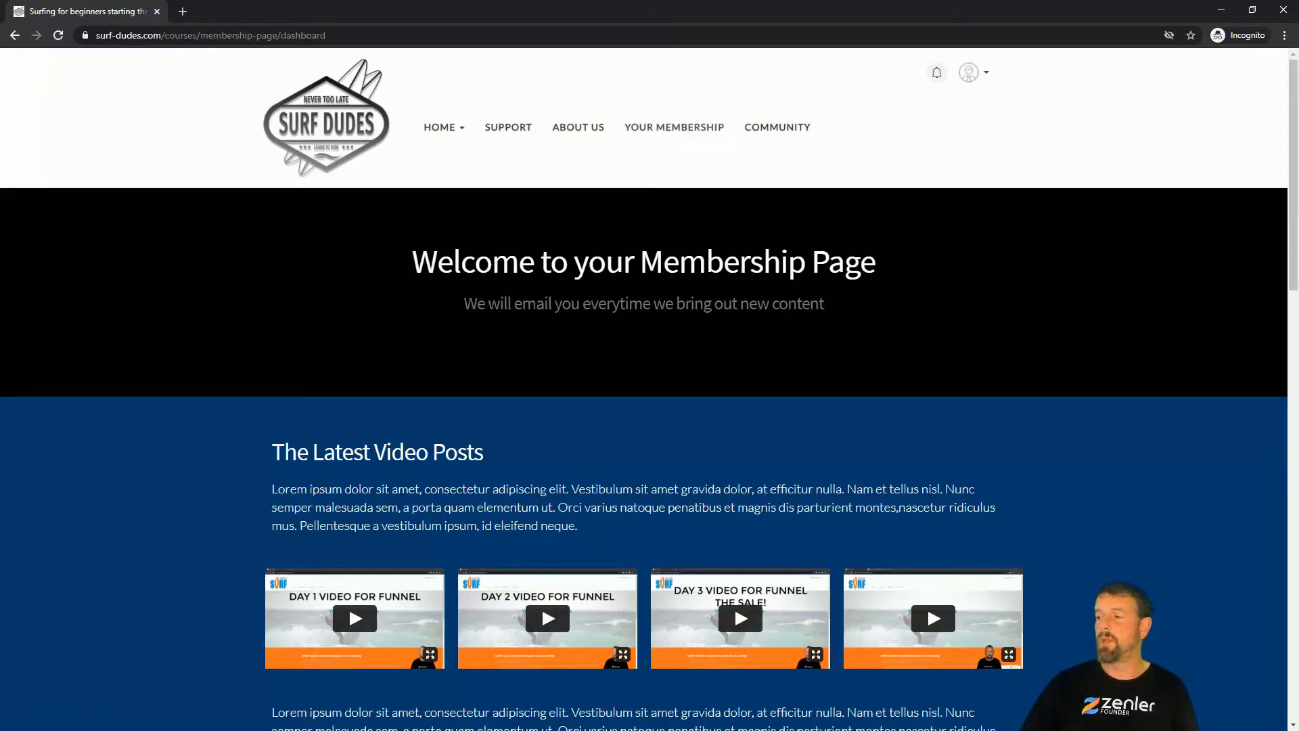
key(alt+Tab)
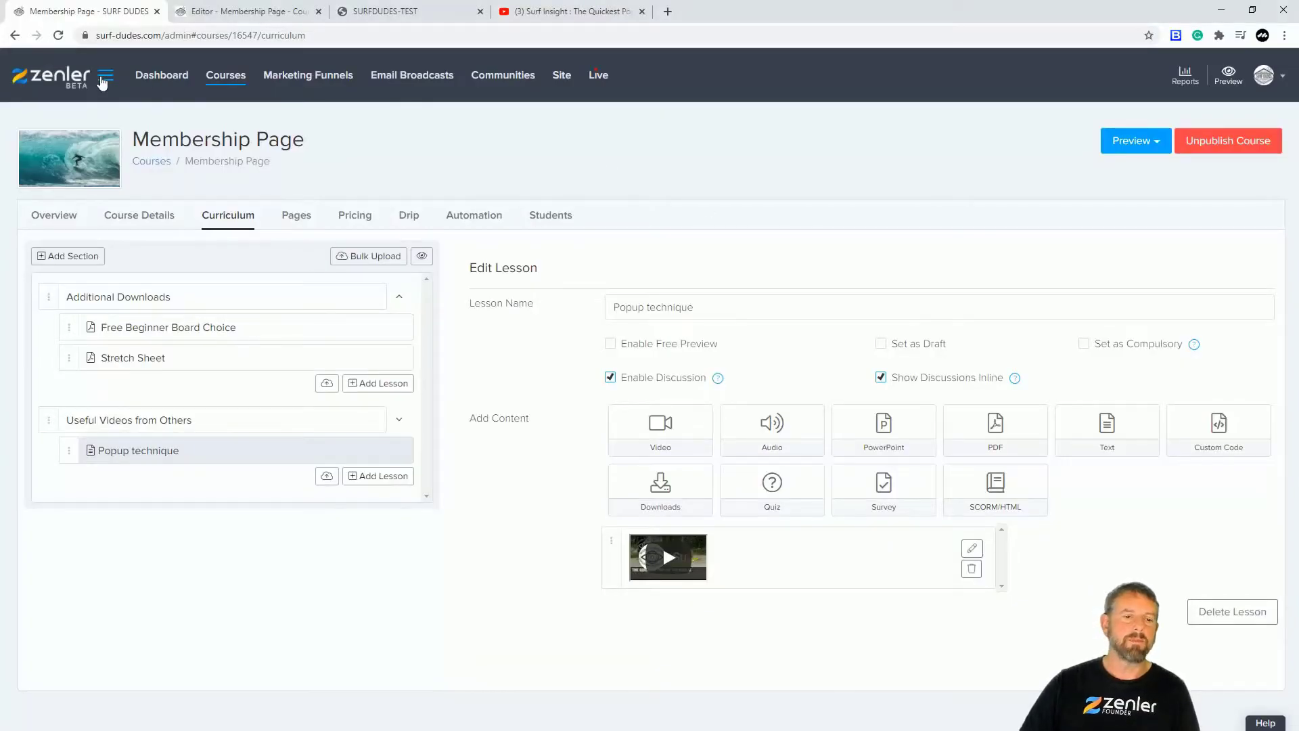
Step: Close the YouTube tab and open the General strings under Site > Language
click(642, 11)
click(561, 75)
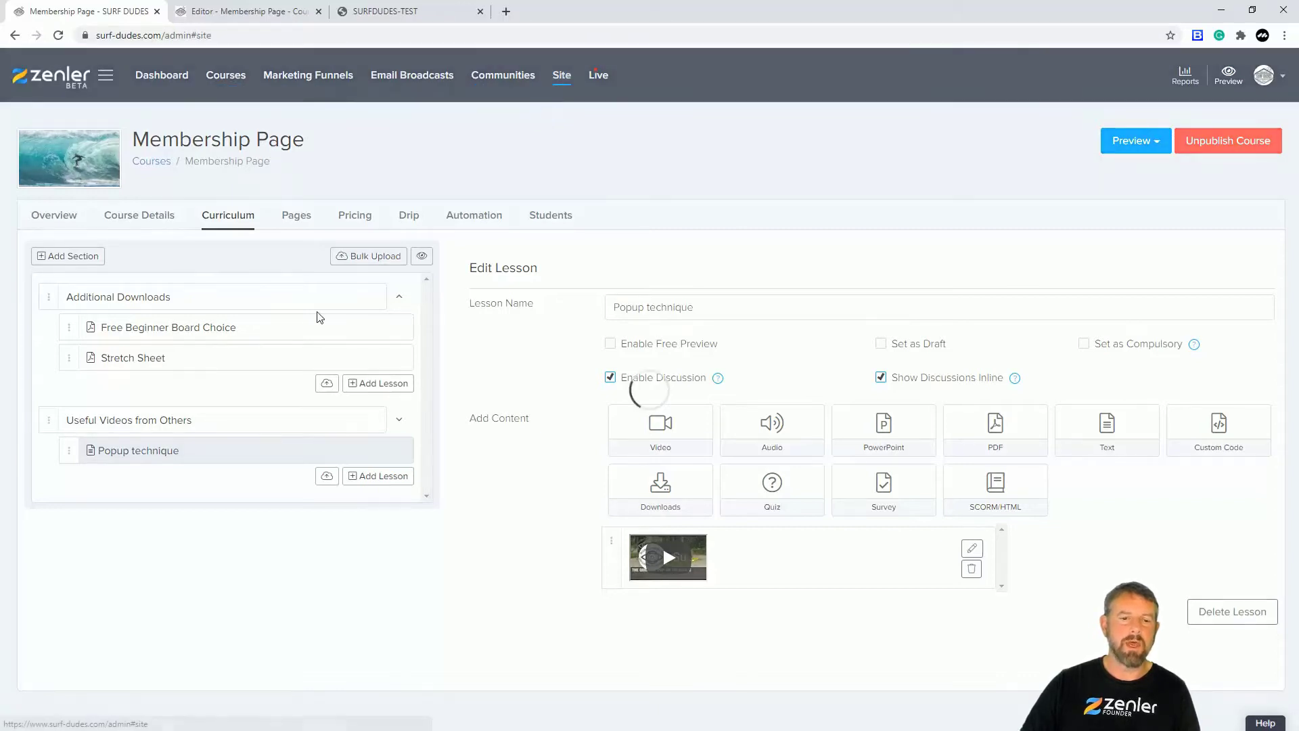
click(66, 263)
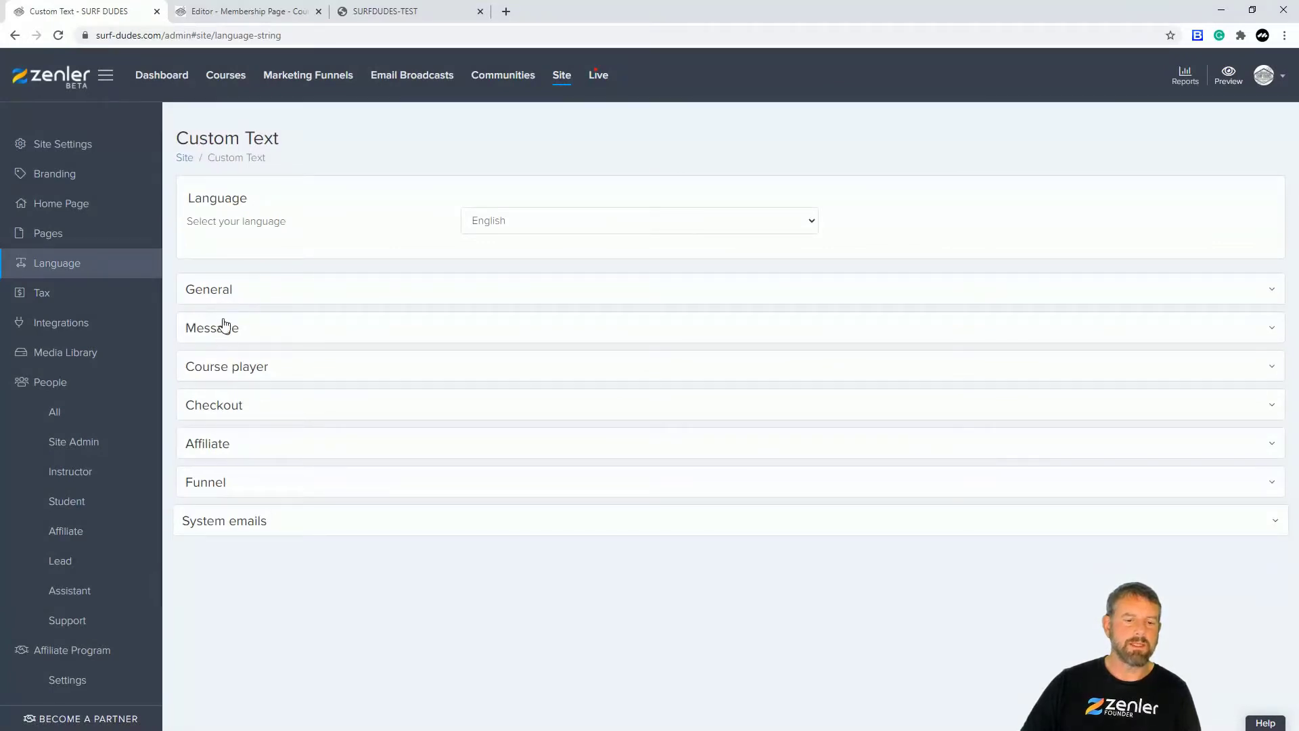
click(290, 295)
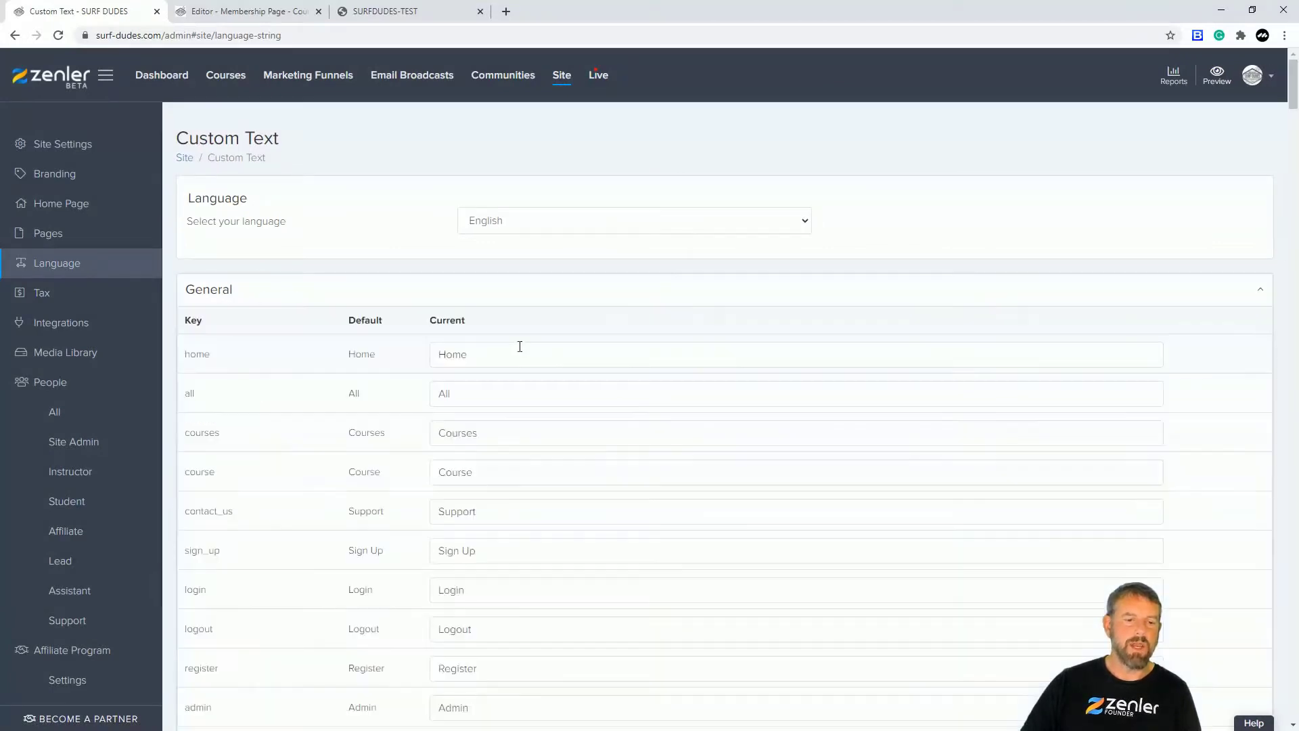
Step: Change the my_courses label to 'YOUR MEMBERSHIP ACCESS', save it, and reload the member dashboard
scroll(736, 434, down, 15)
scroll(731, 432, down, 20)
scroll(732, 432, down, 8)
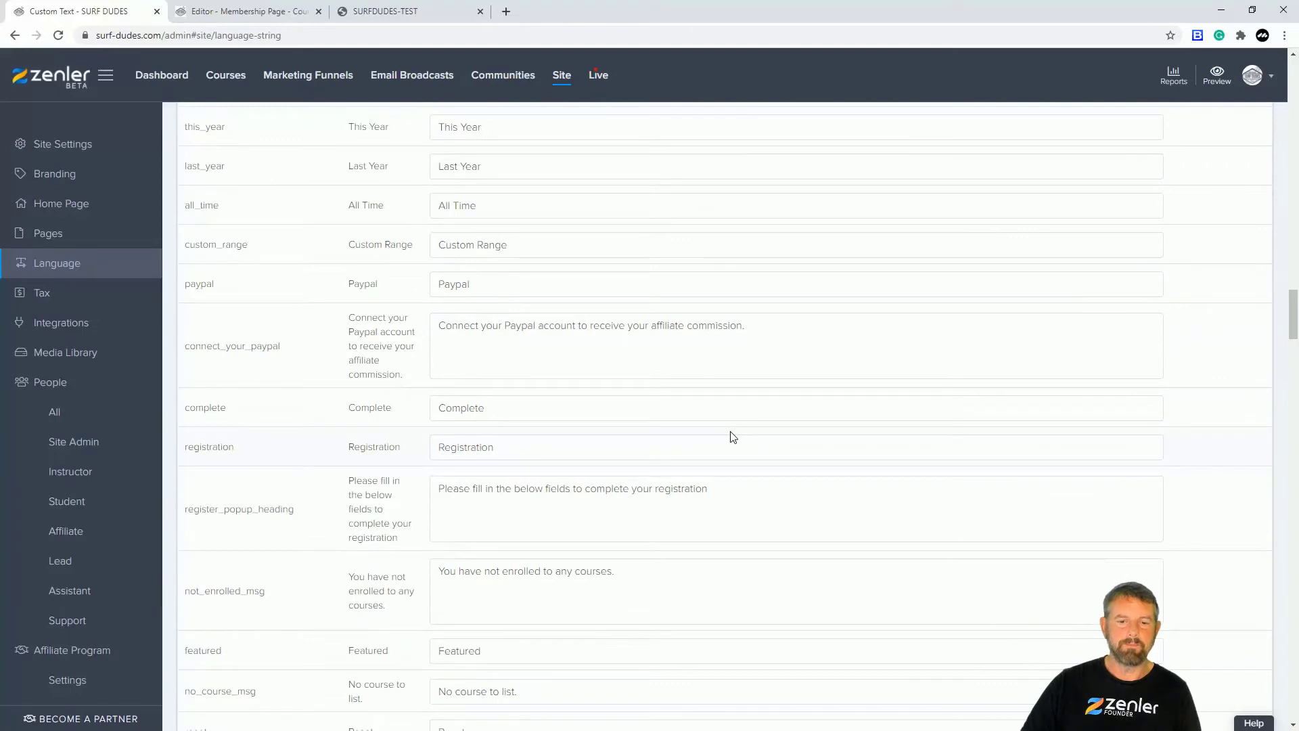
scroll(732, 437, down, 5)
scroll(732, 432, down, 6)
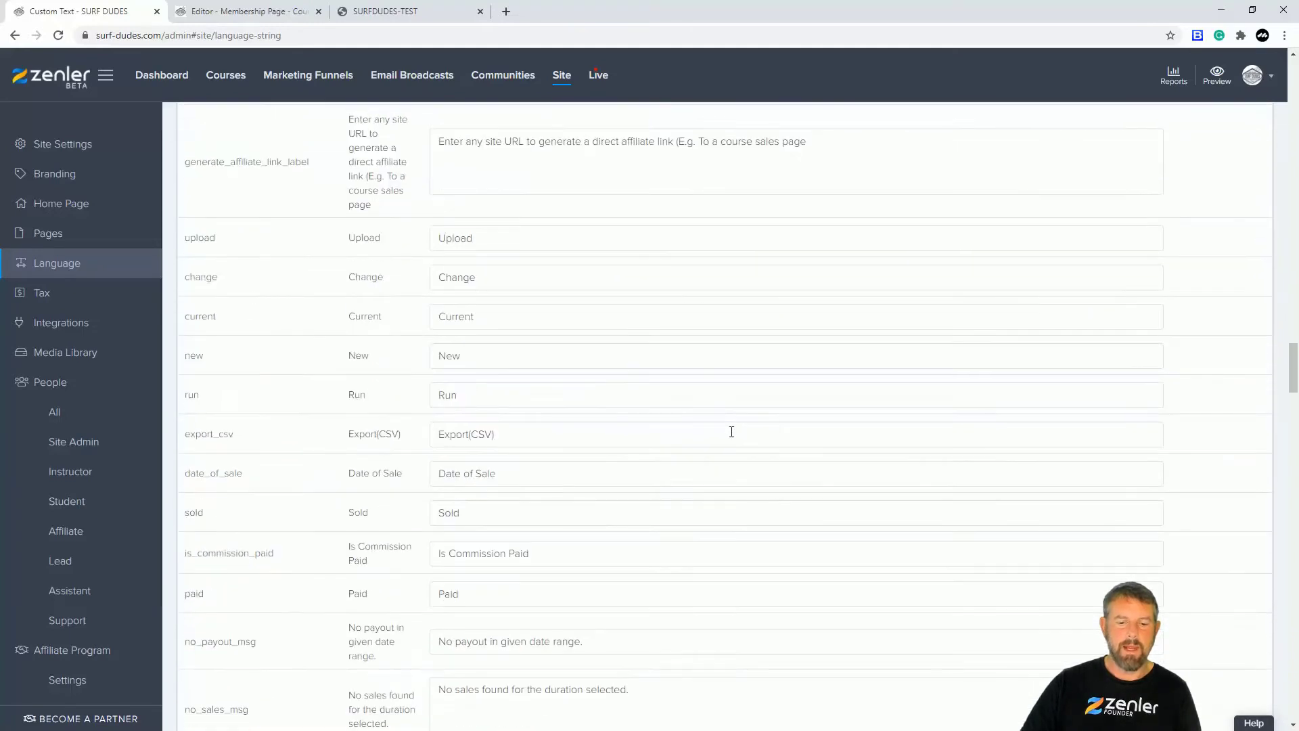
scroll(732, 432, down, 5)
scroll(732, 432, down, 14)
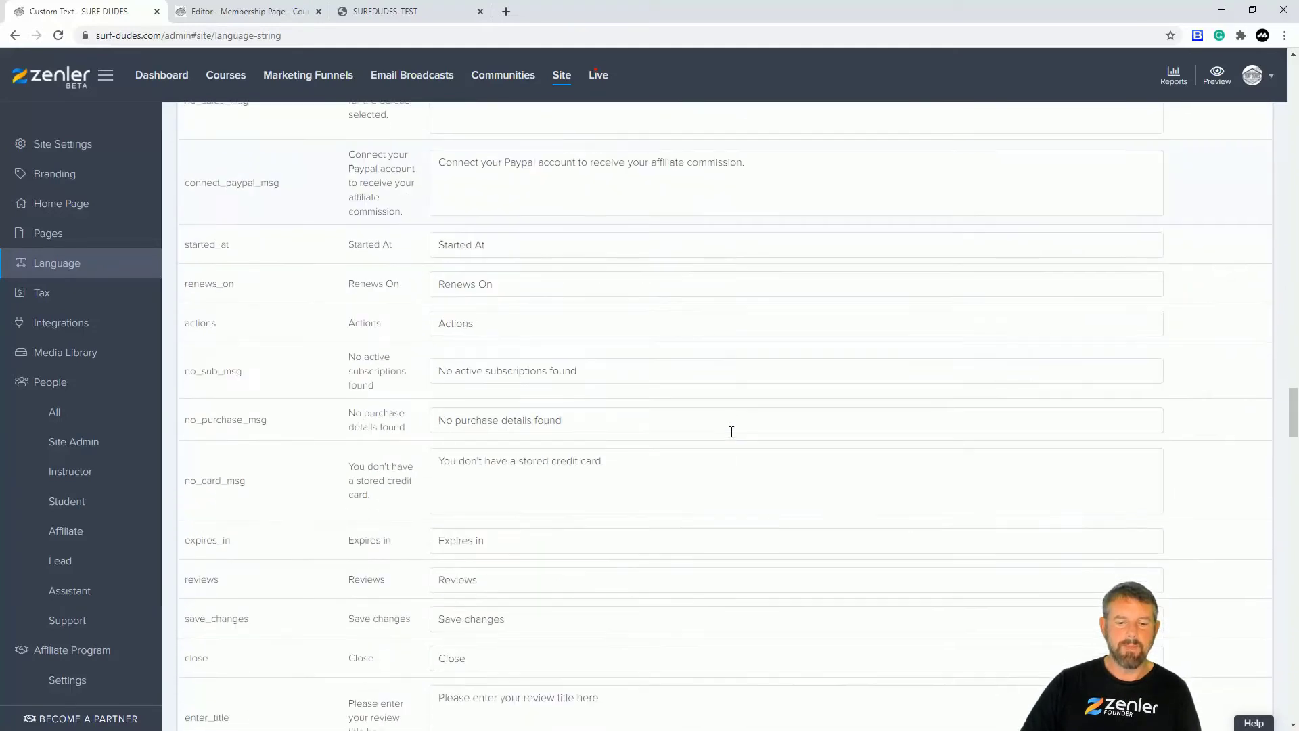
scroll(731, 432, down, 11)
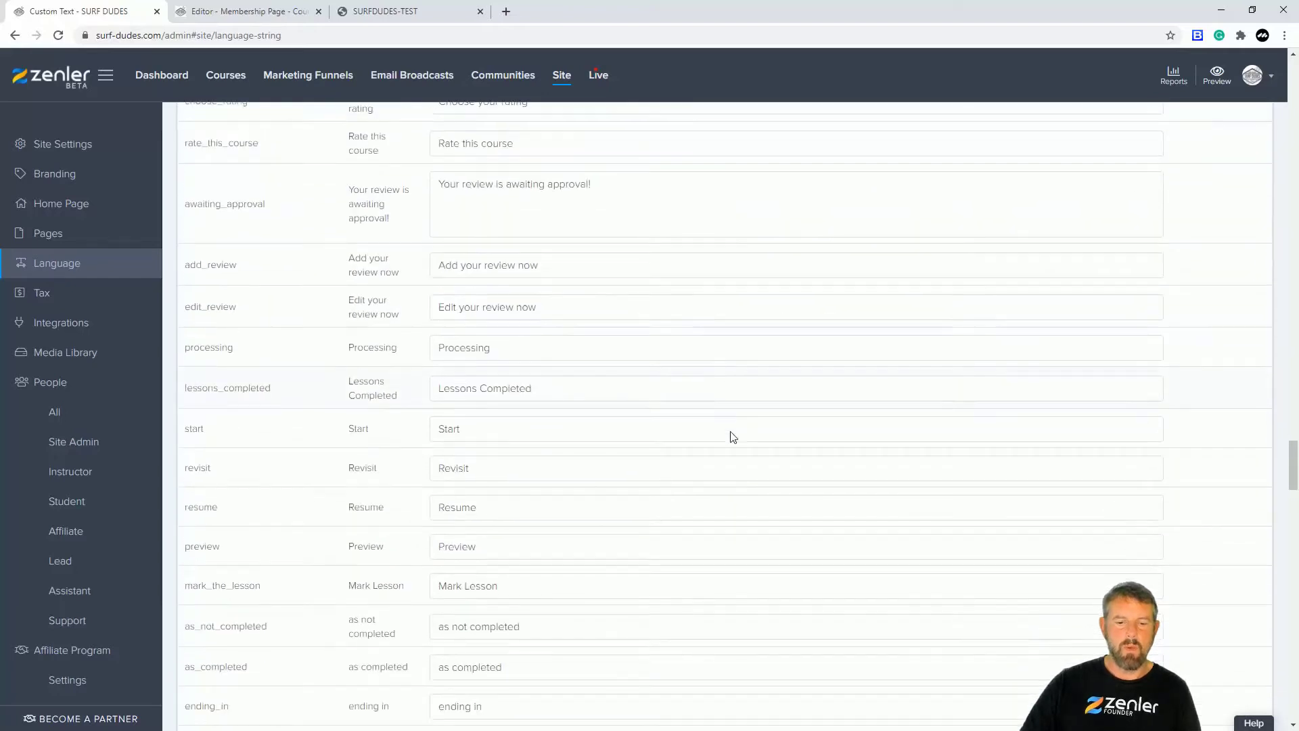
scroll(732, 432, down, 5)
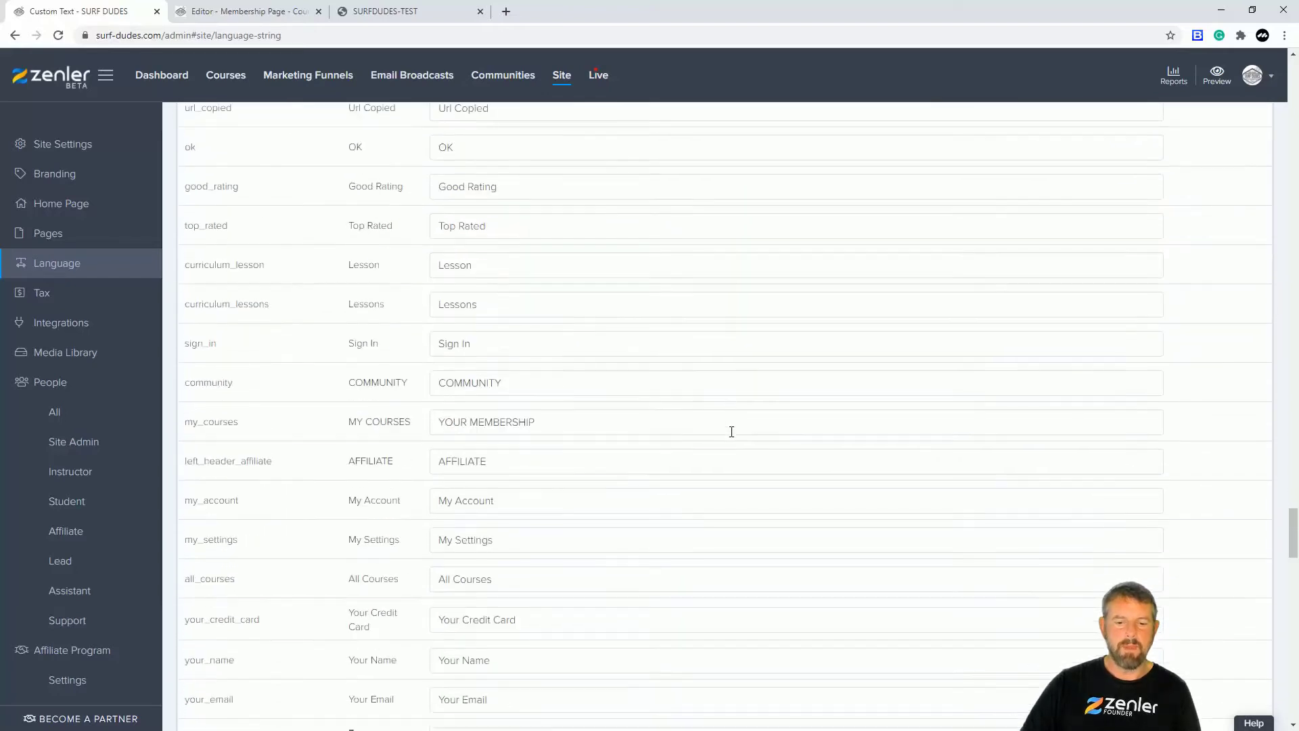
scroll(727, 433, up, 3)
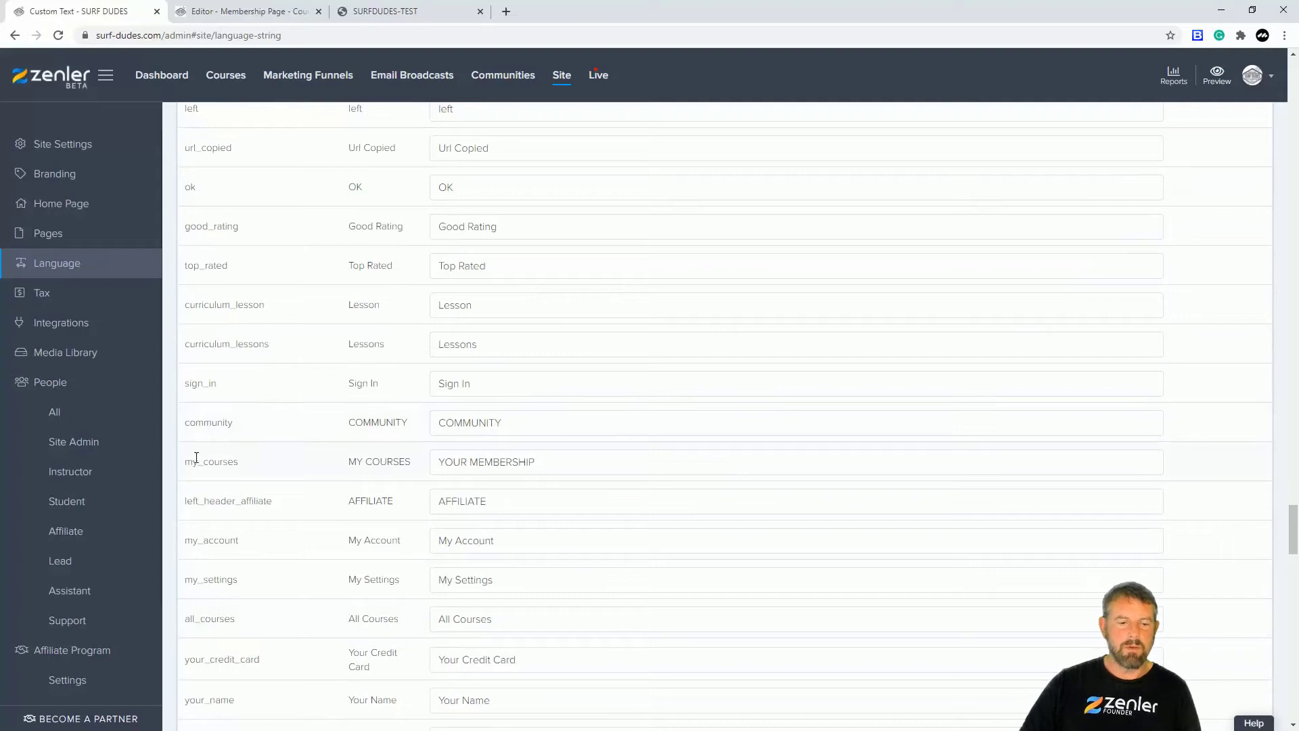
drag(347, 462, 404, 462)
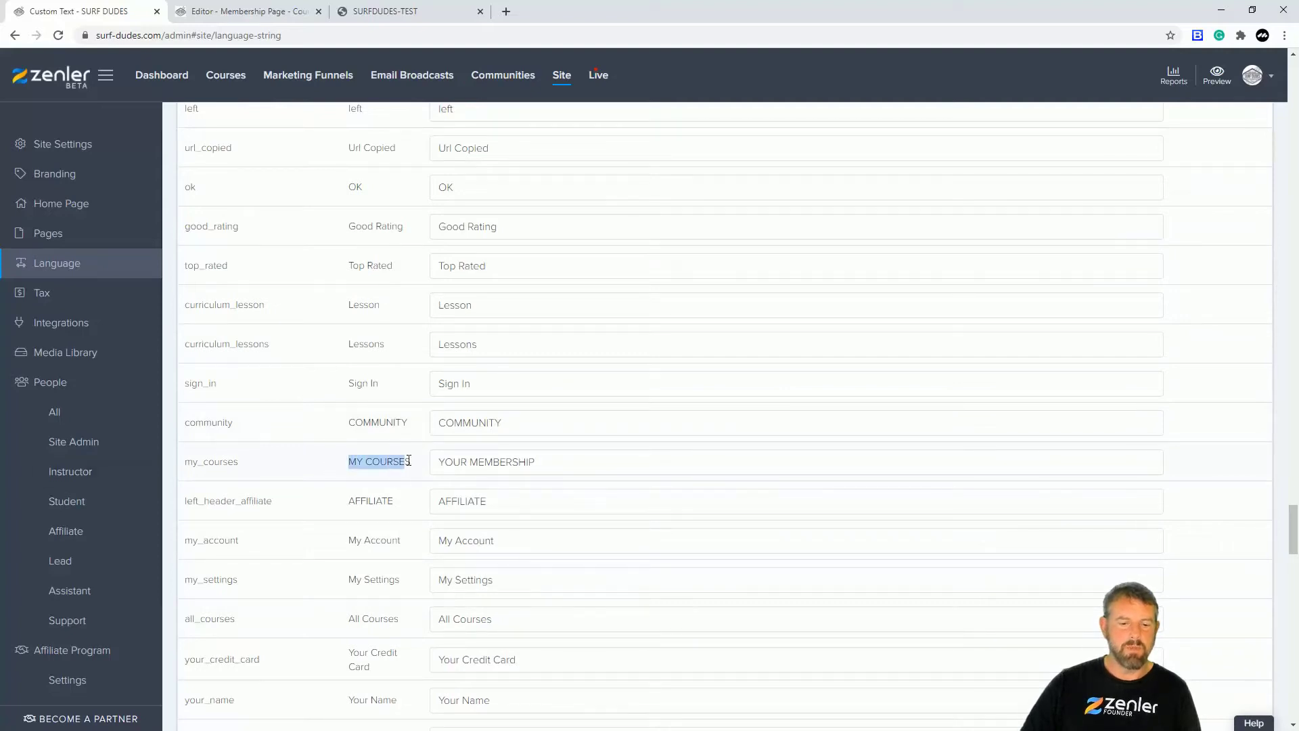
click(442, 461)
drag(438, 462, 536, 461)
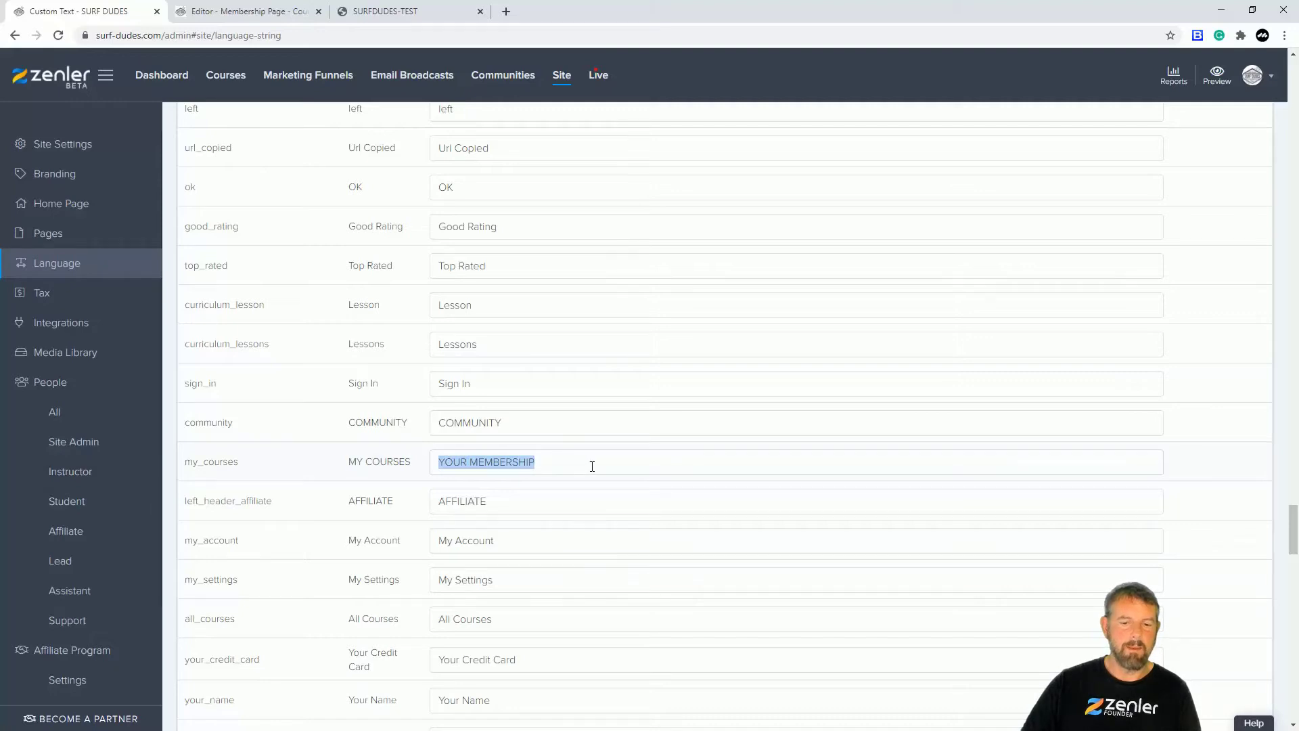
click(637, 461)
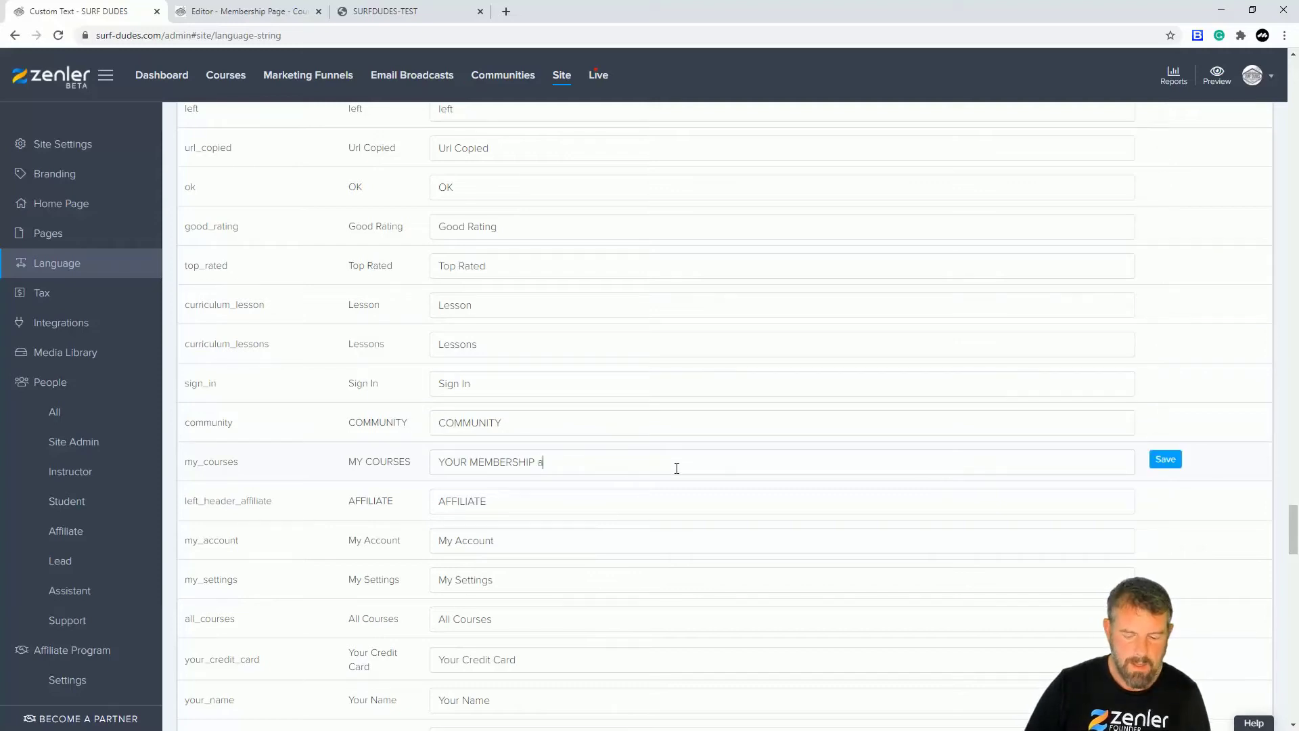
text(AC)
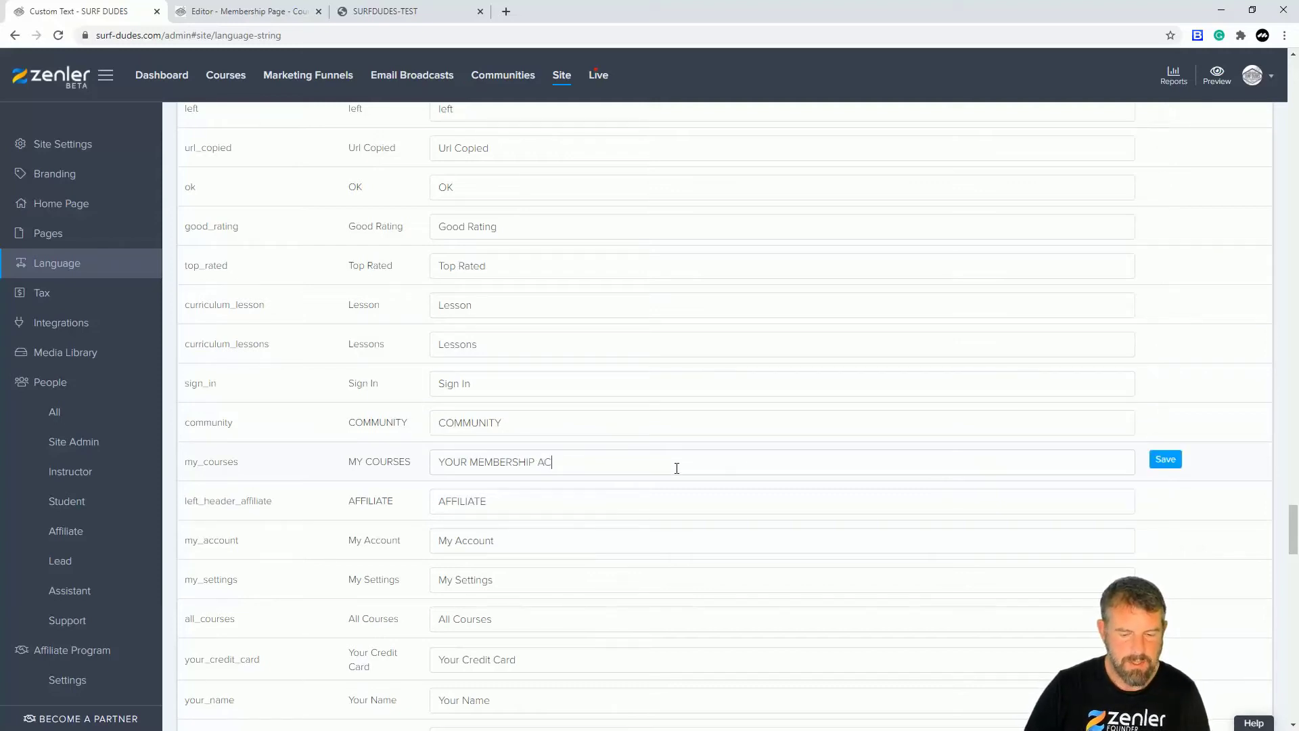
text(ECESS)
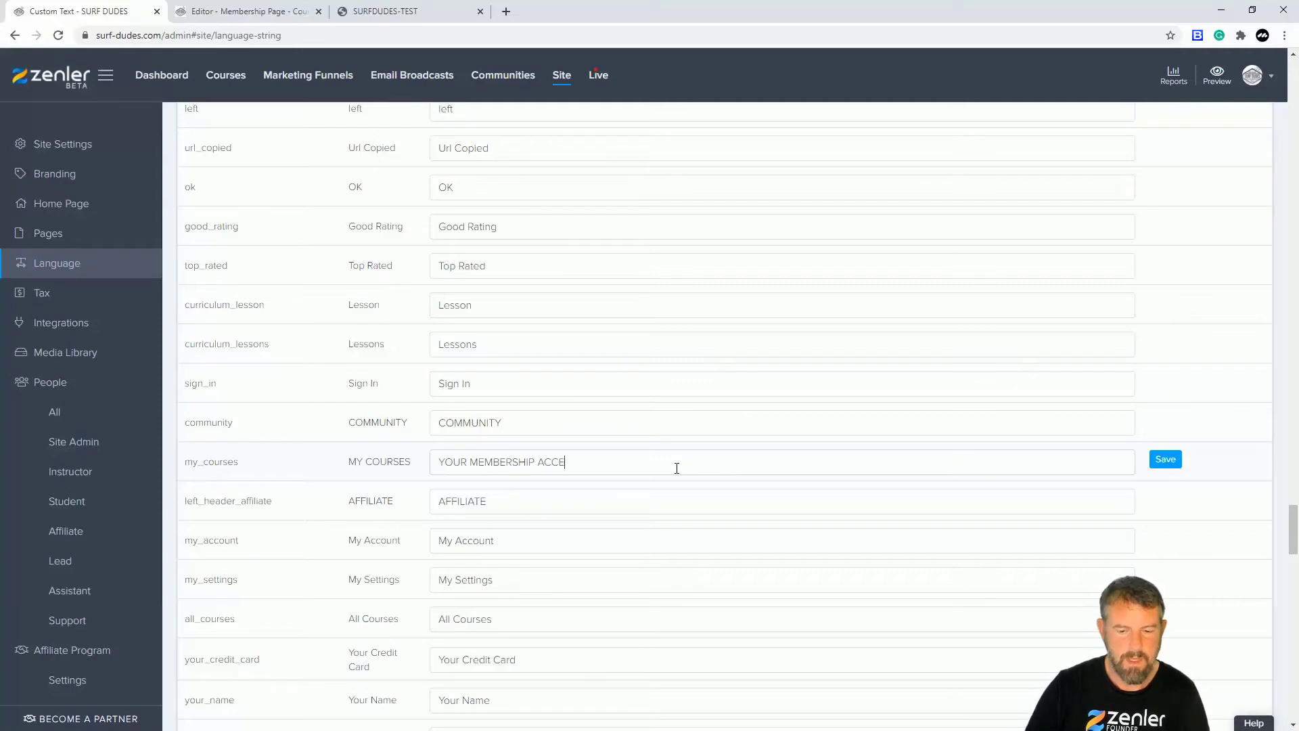
click(1165, 460)
key(alt+Tab)
click(58, 35)
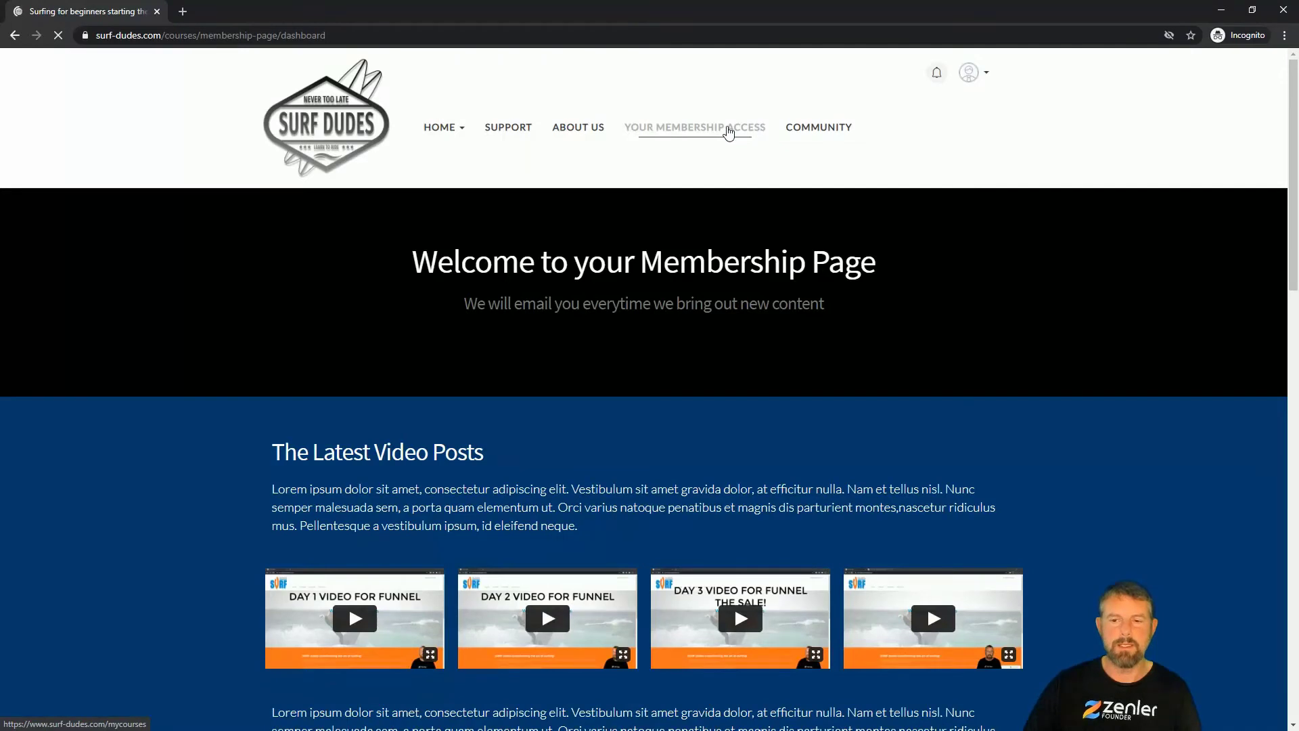
Step: Log the student out from the avatar menu, landing on the public Surf Dudes home page
click(985, 76)
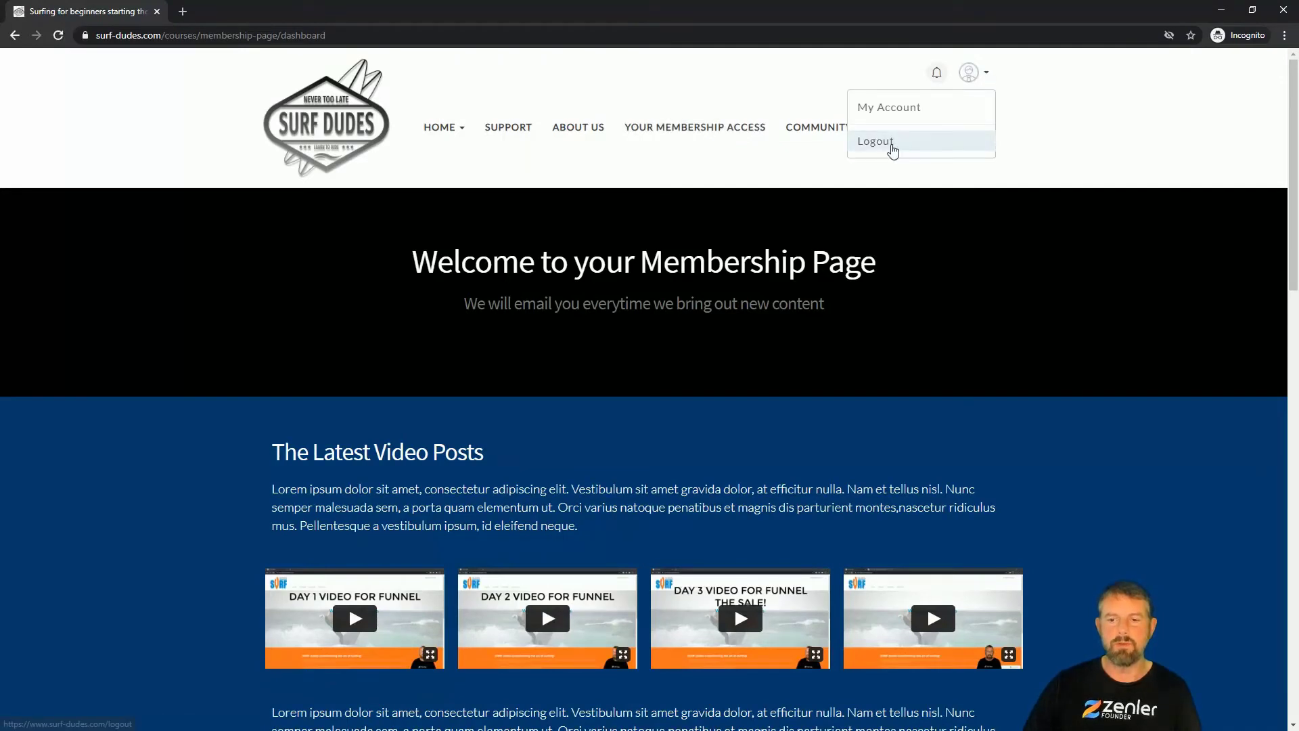
click(887, 142)
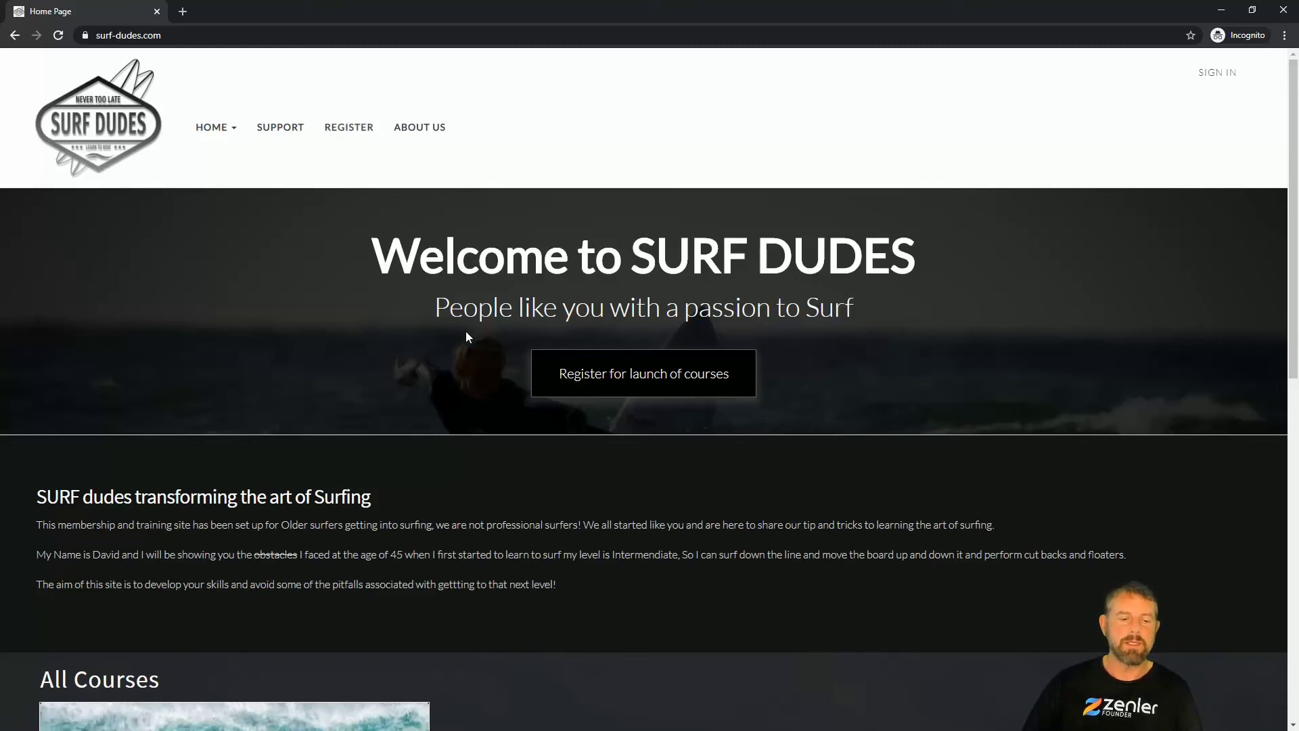
scroll(467, 335, down, 5)
scroll(513, 336, up, 5)
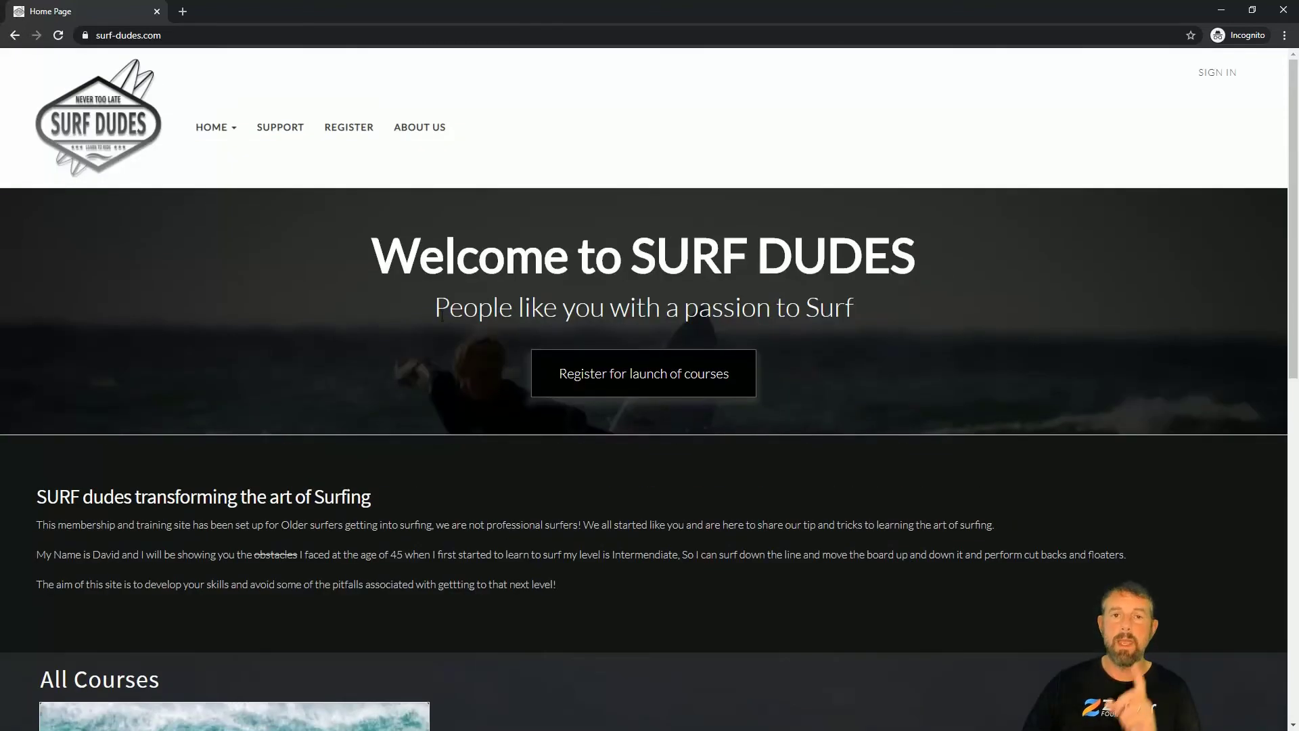